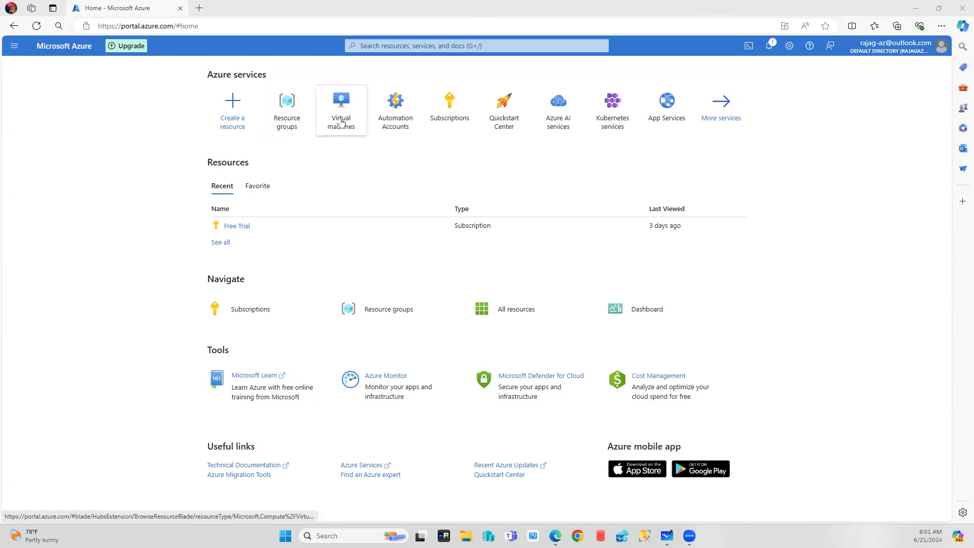
Search for and open Virtual networks, dismiss the intro tips, and return to Home.
mouse_move(342, 123)
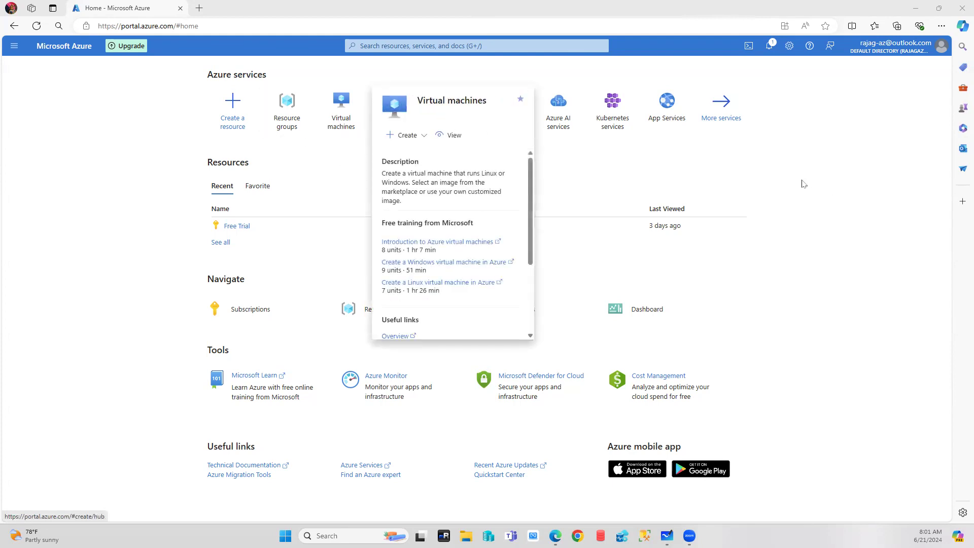
left_click(465, 47)
type("virtu")
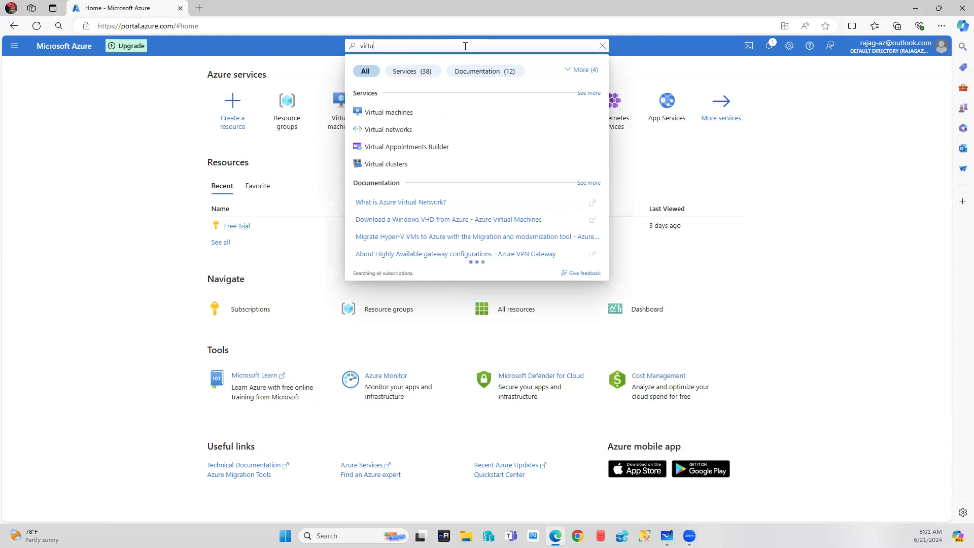
left_click(389, 130)
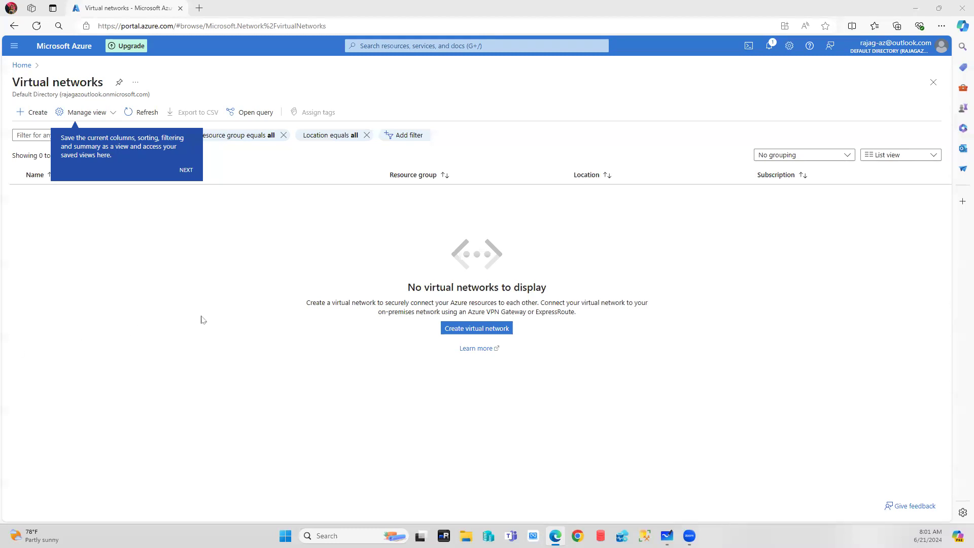
left_click(186, 170)
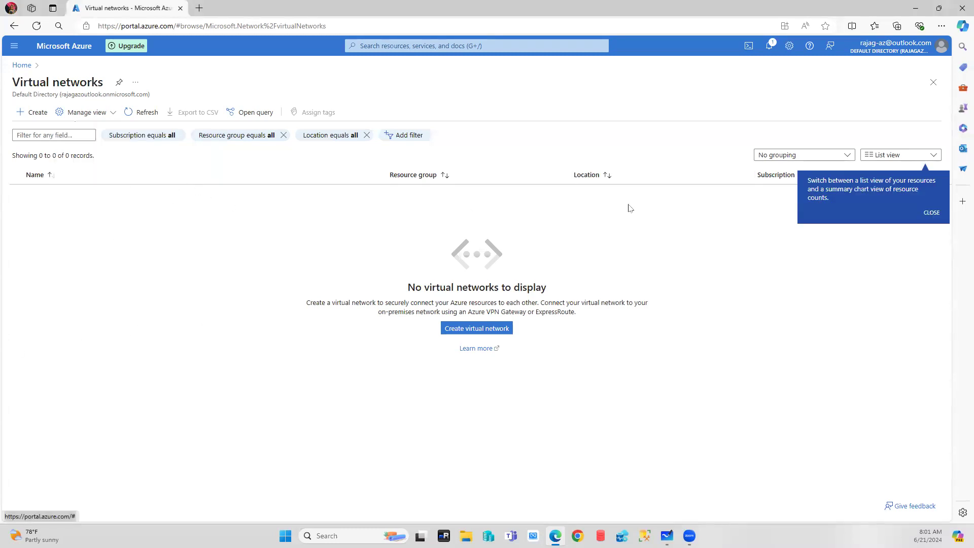
left_click(934, 212)
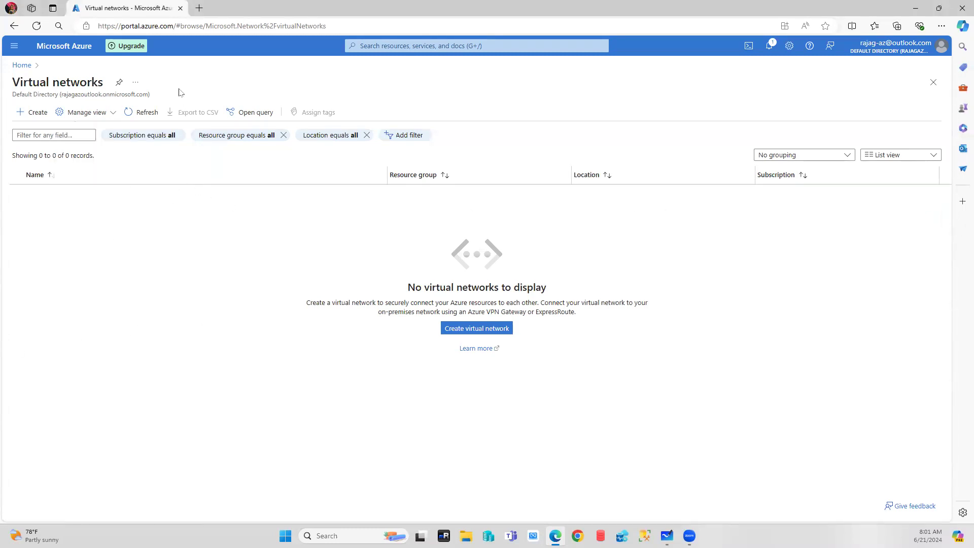
left_click(20, 65)
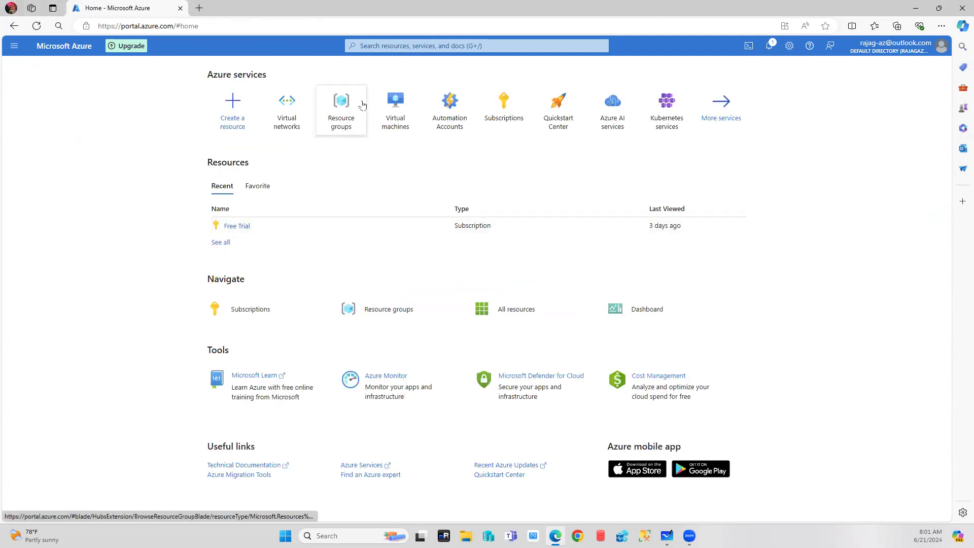
Create resource group East-US-RG in East US under the Free Trial subscription.
left_click(352, 104)
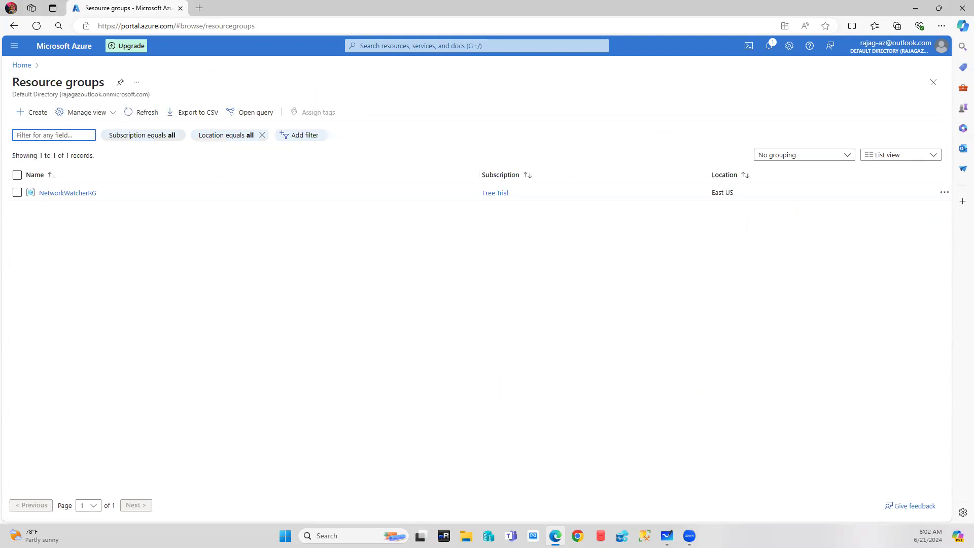
left_click(28, 115)
left_click(162, 209)
left_click(162, 209)
type("East")
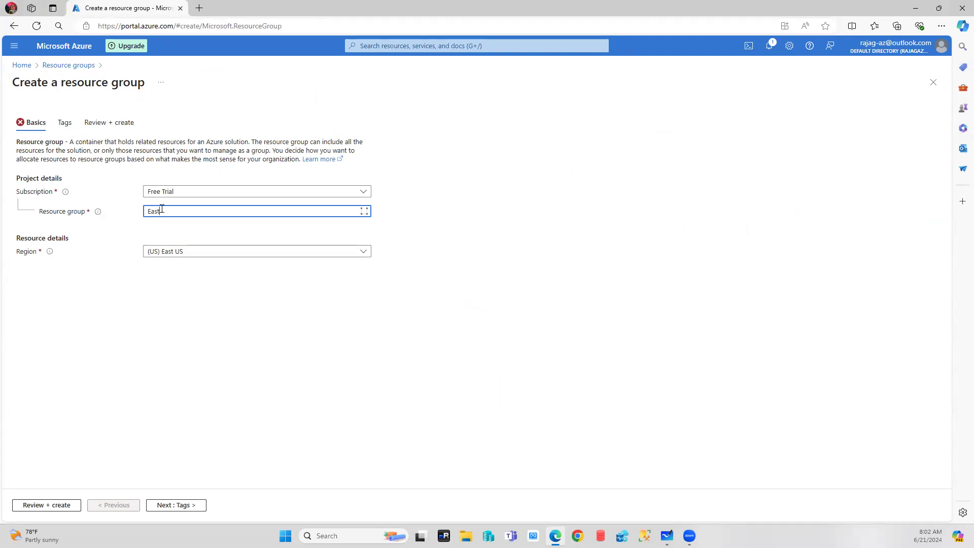
type("-US-RG")
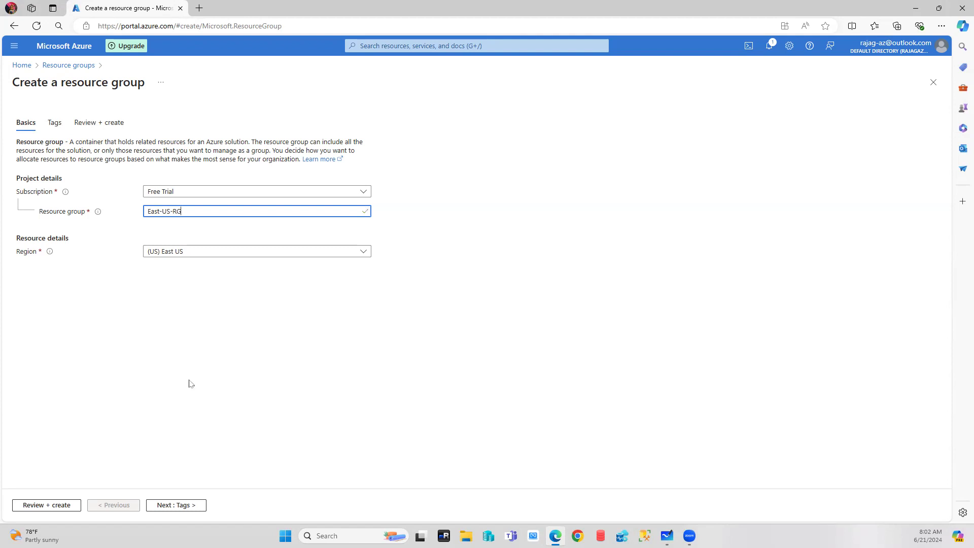
left_click(61, 505)
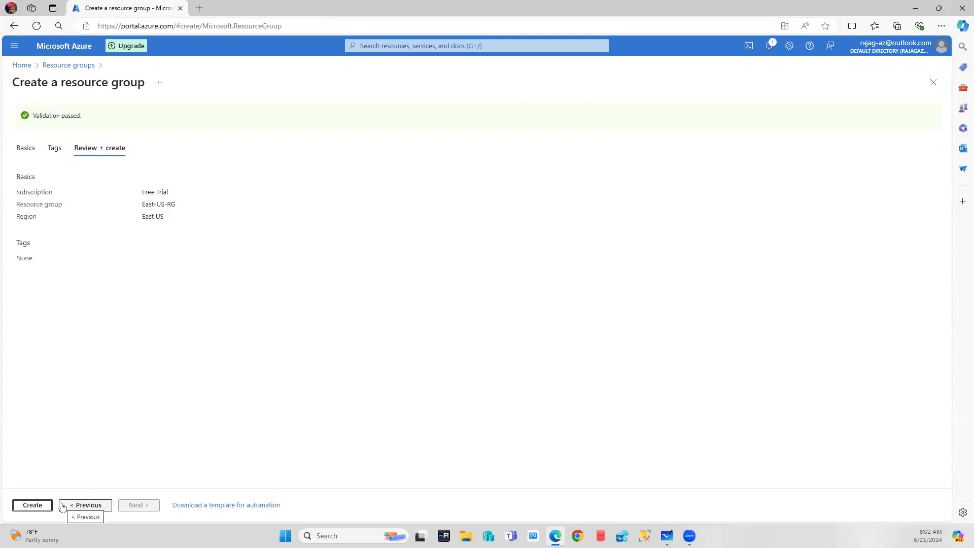
left_click(32, 506)
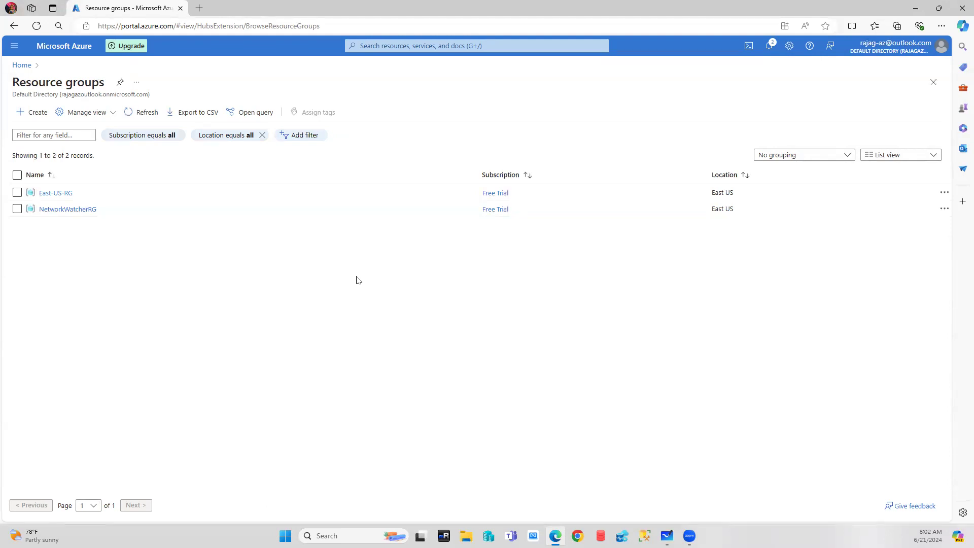
Start a virtual network named Application-vNET in East-US-RG, East US, and advance to Security.
left_click(22, 66)
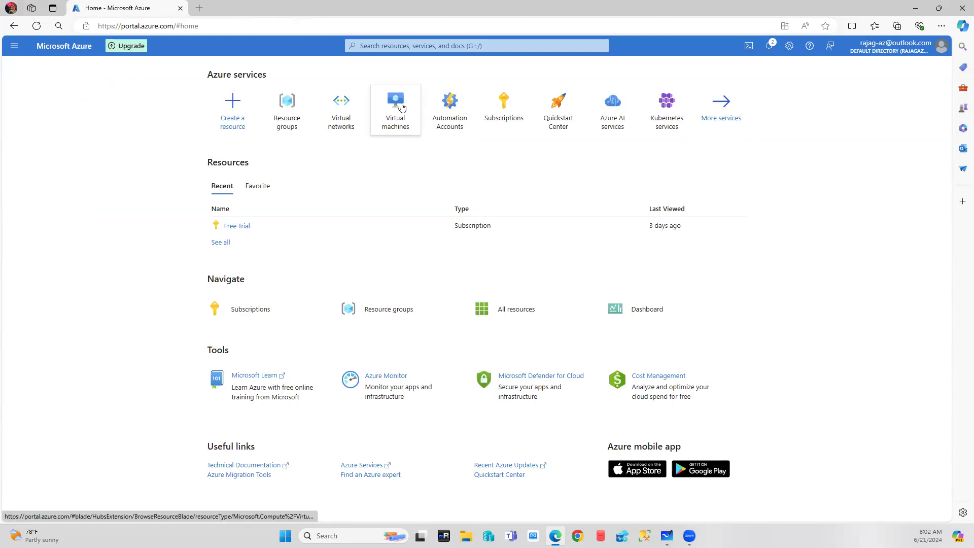
left_click(344, 106)
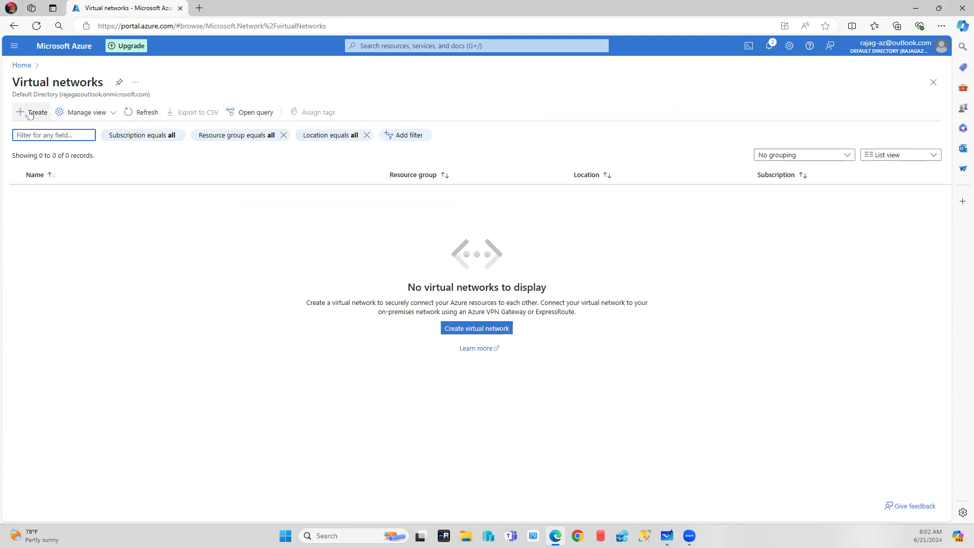
left_click(30, 113)
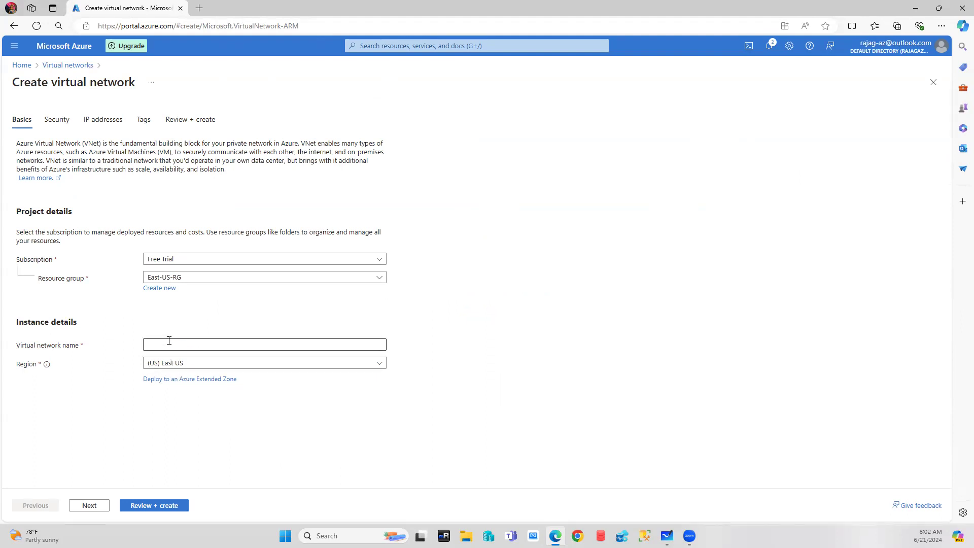
left_click(189, 345)
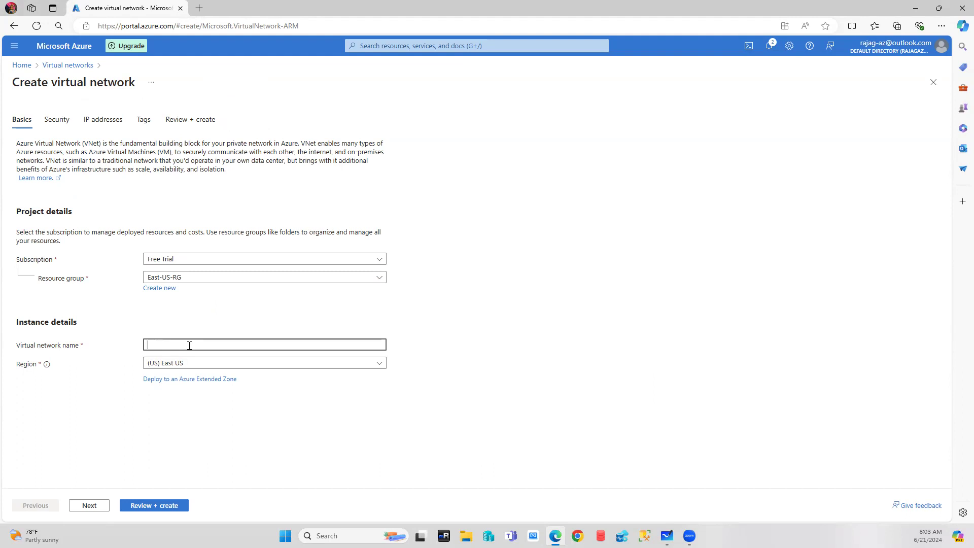
type("Application-")
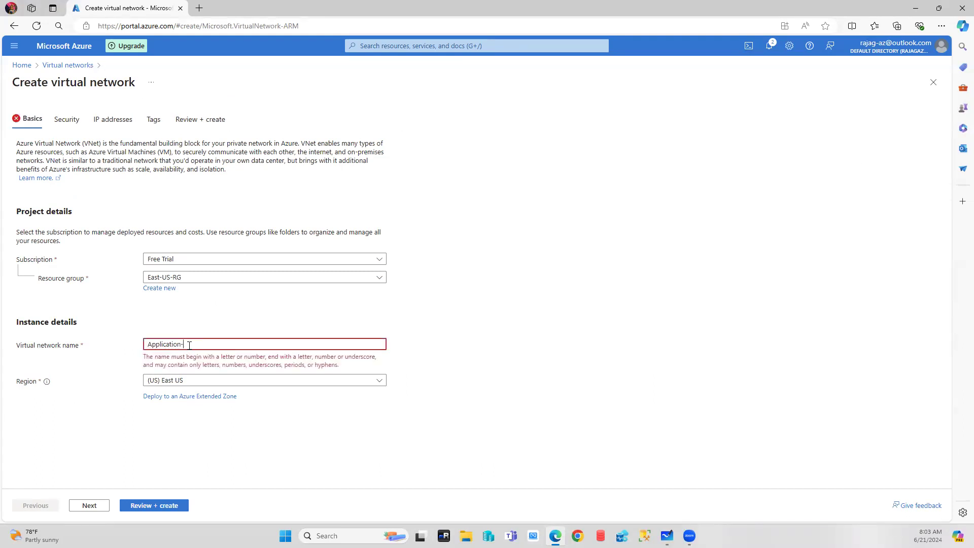
type("vNET")
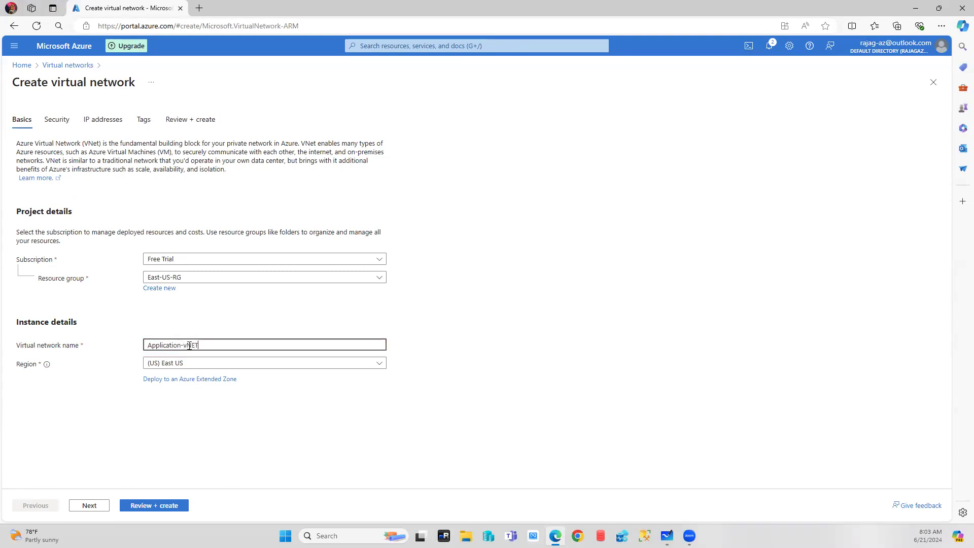
left_click(270, 430)
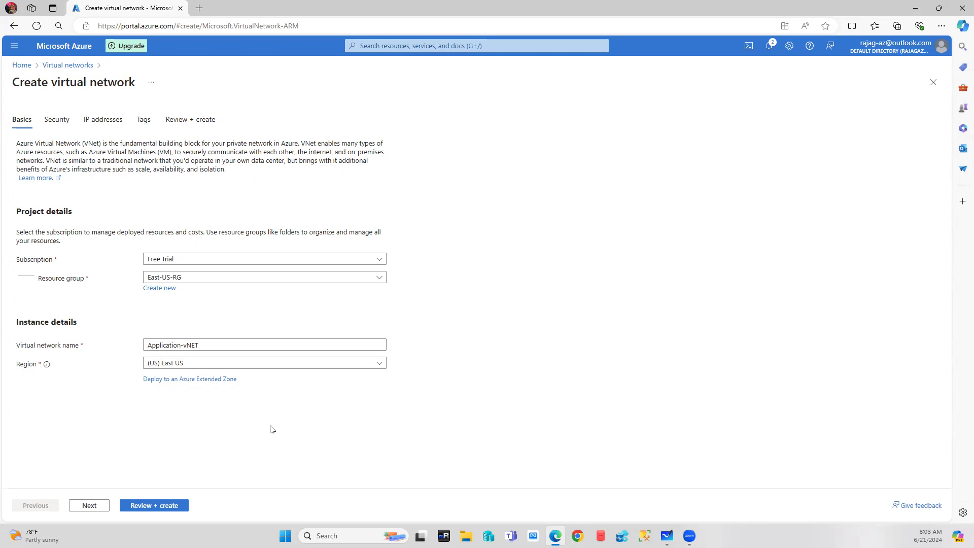
left_click(90, 506)
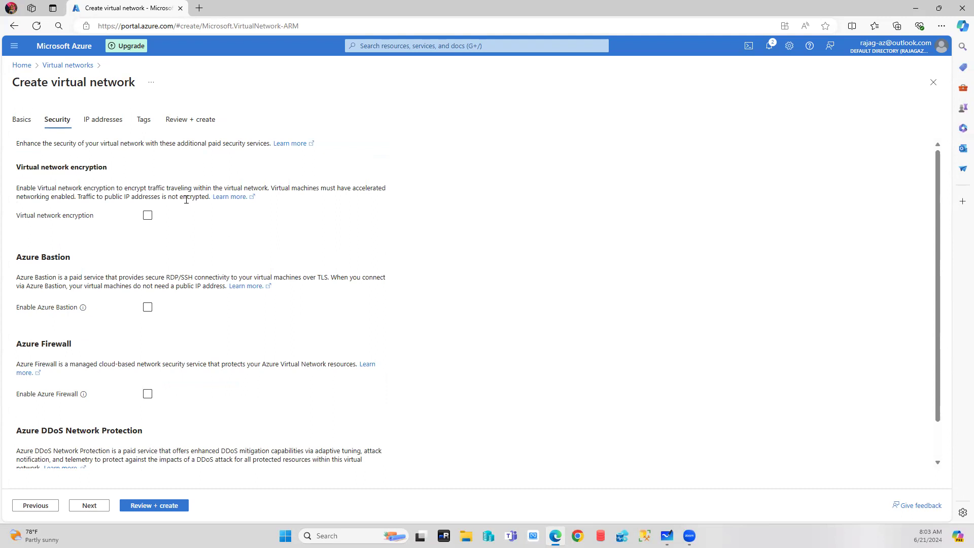
scroll(186, 200, "down", 1)
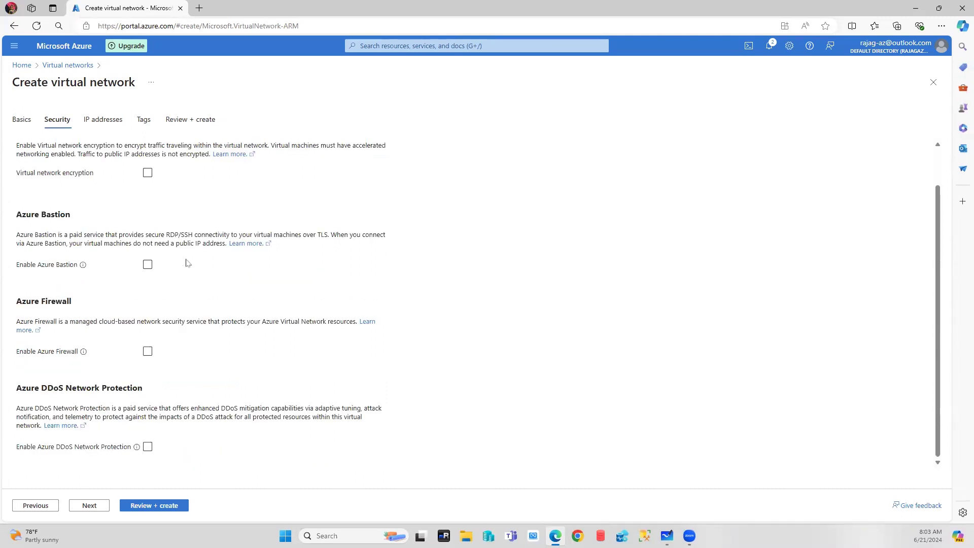
scroll(226, 284, "up", 1)
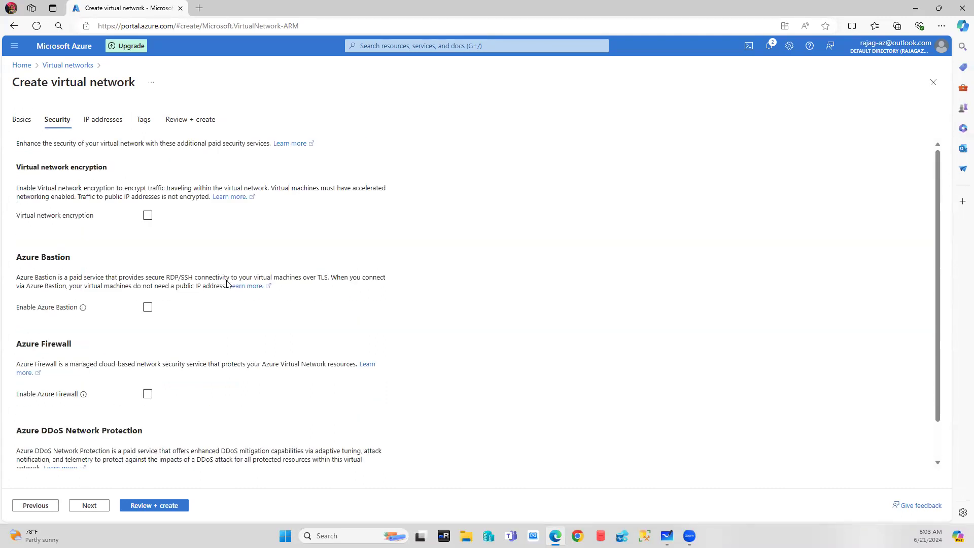
left_click(147, 215)
scroll(273, 328, "down", 1)
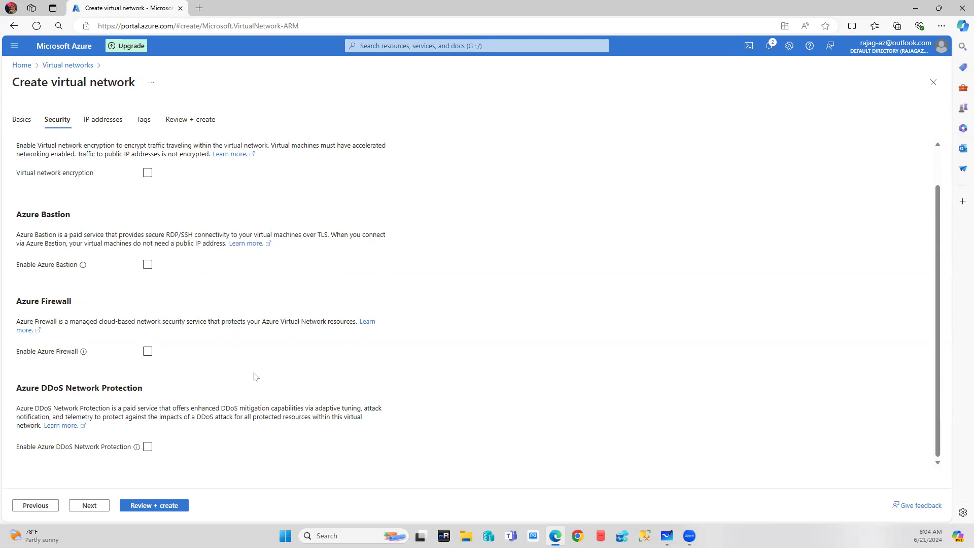
On the IP addresses tab, change the address space from 10.0.0.0 to 10.1.0.0.
left_click(90, 506)
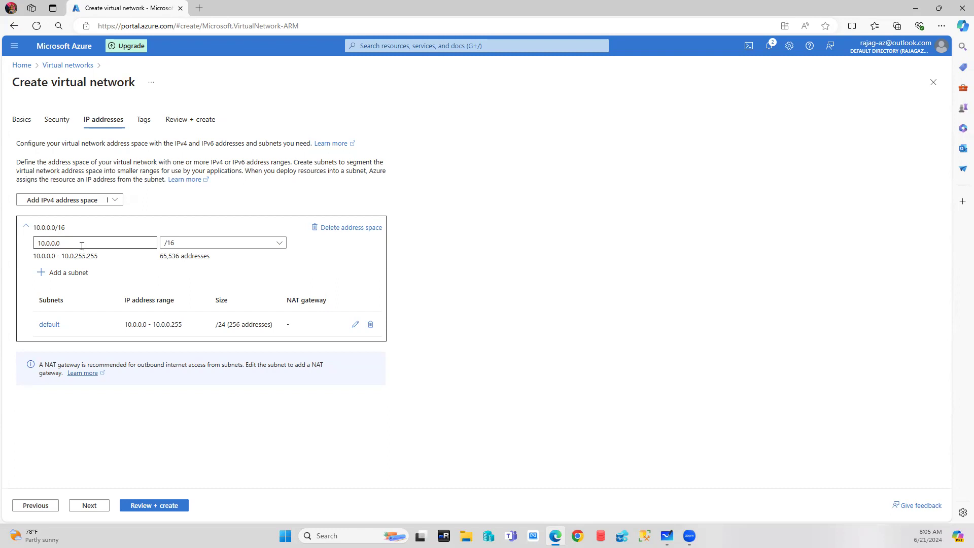
left_click_drag(81, 246, 37, 244)
type("10")
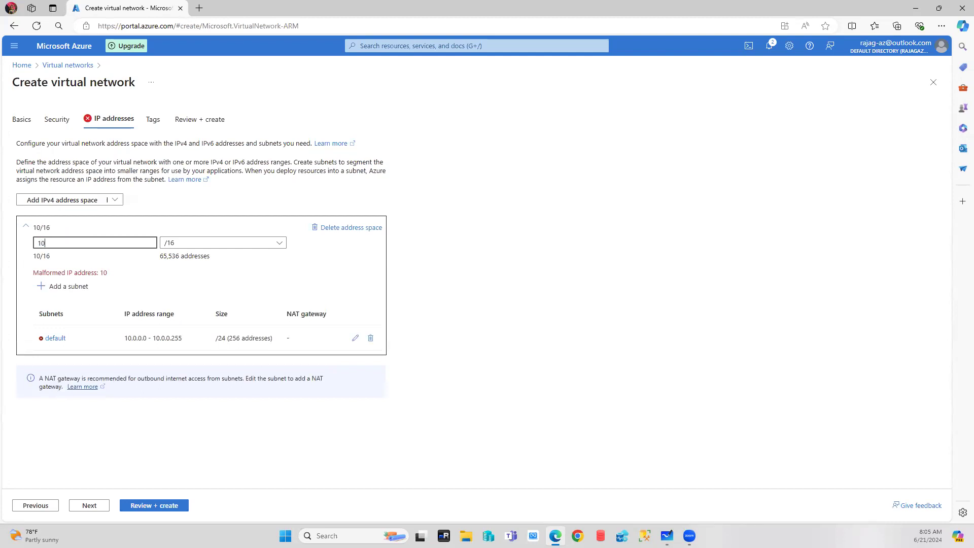
type(".1.0.0")
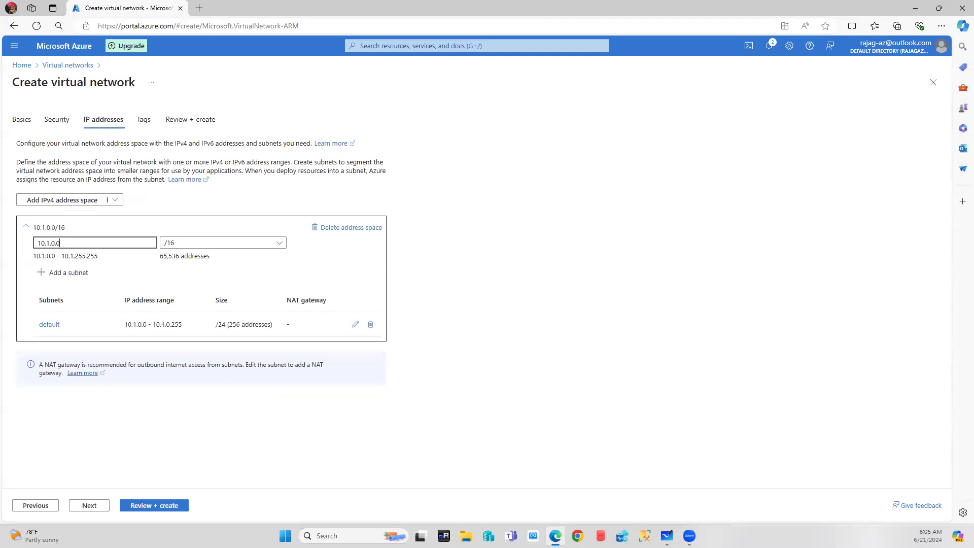
left_click(171, 245)
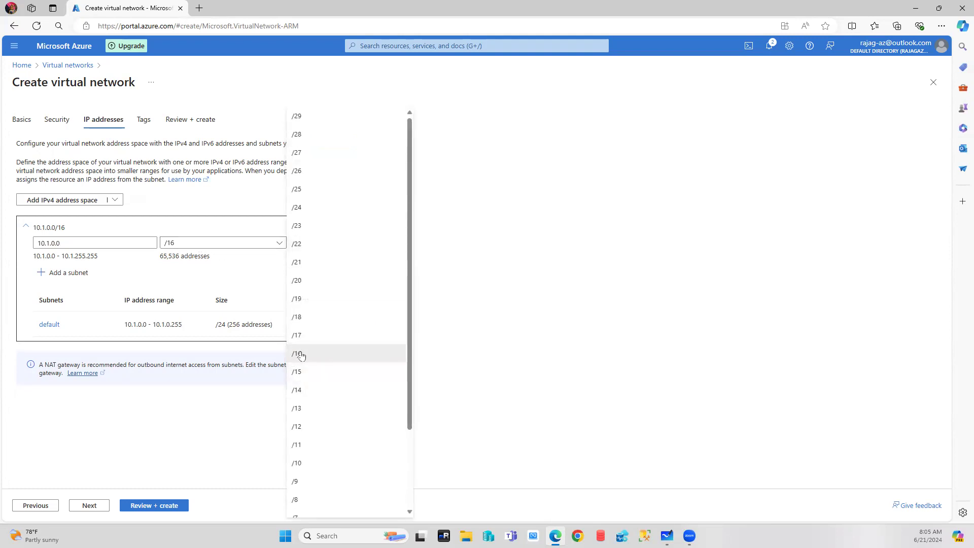
Try /15 and /20 prefixes, settle back on 10.1.0.0/16, then delete the default subnet.
left_click(170, 270)
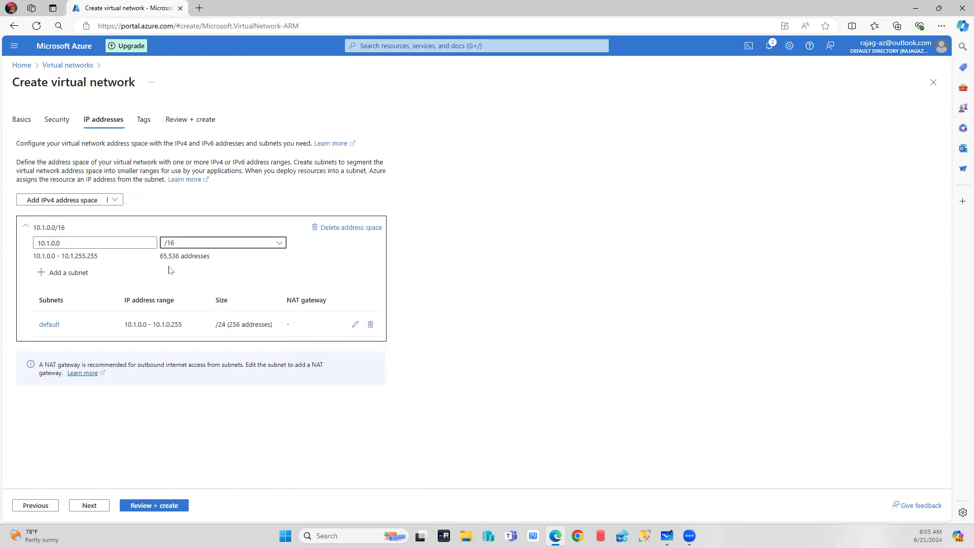
left_click_drag(157, 260, 182, 262)
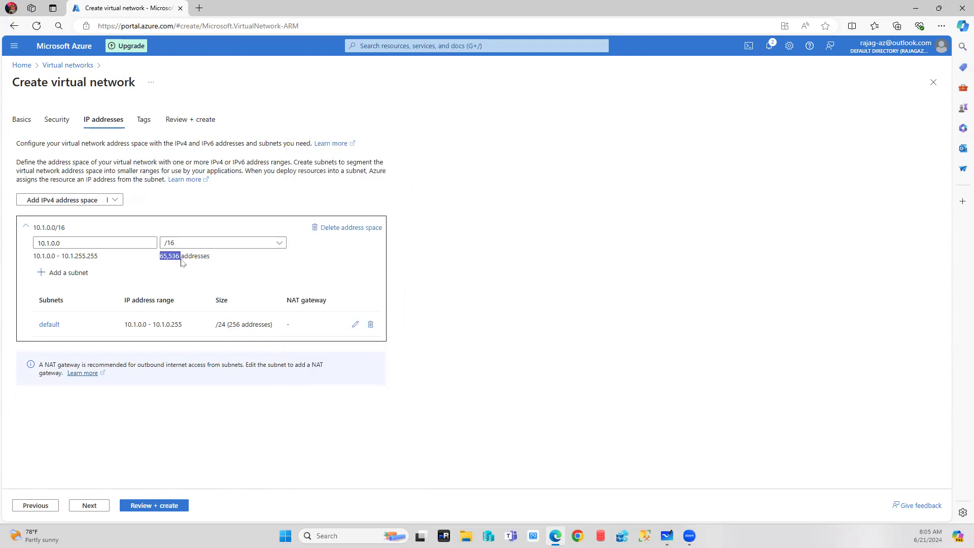
left_click(262, 247)
left_click(309, 372)
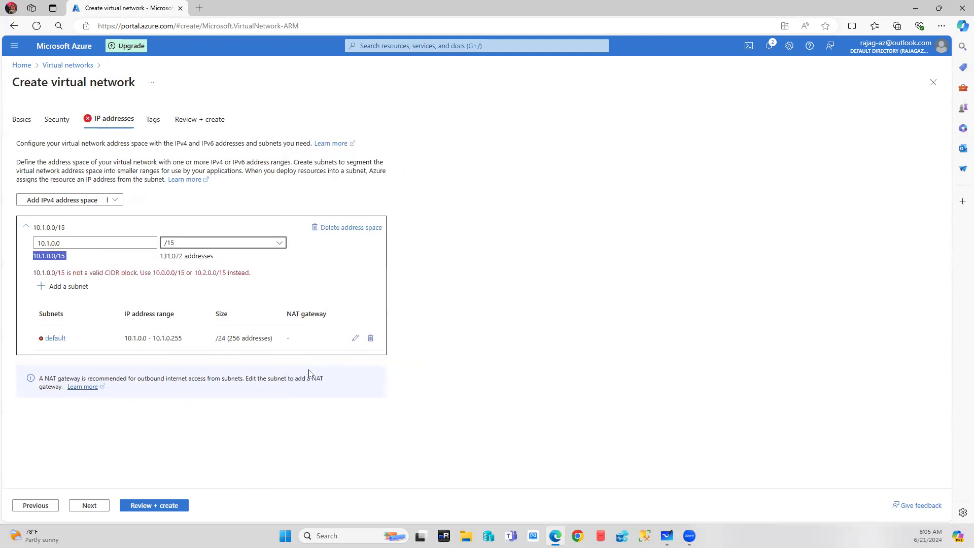
left_click(256, 244)
left_click(308, 281)
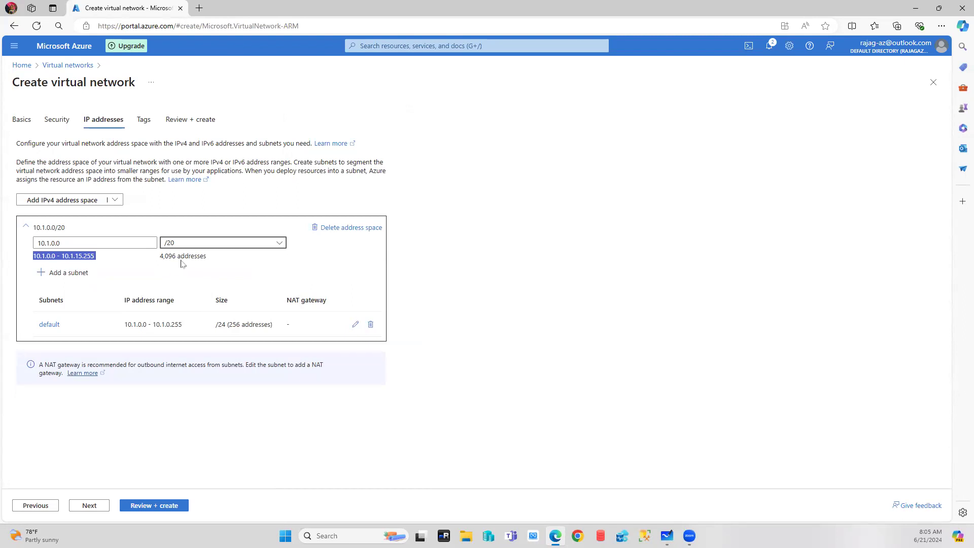
left_click(215, 248)
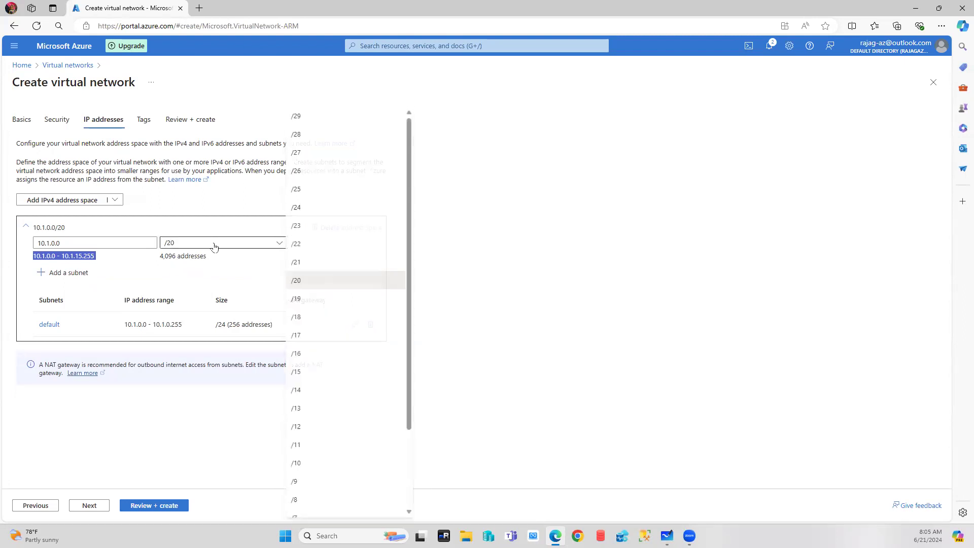
left_click(311, 354)
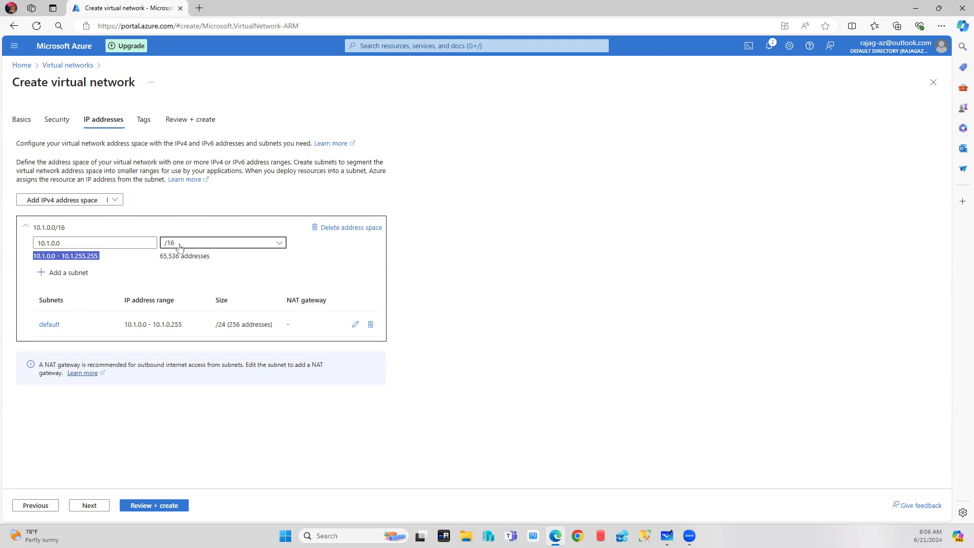
mouse_move(49, 243)
left_mouse_down()
mouse_move(34, 243)
mouse_move(51, 243)
left_mouse_up()
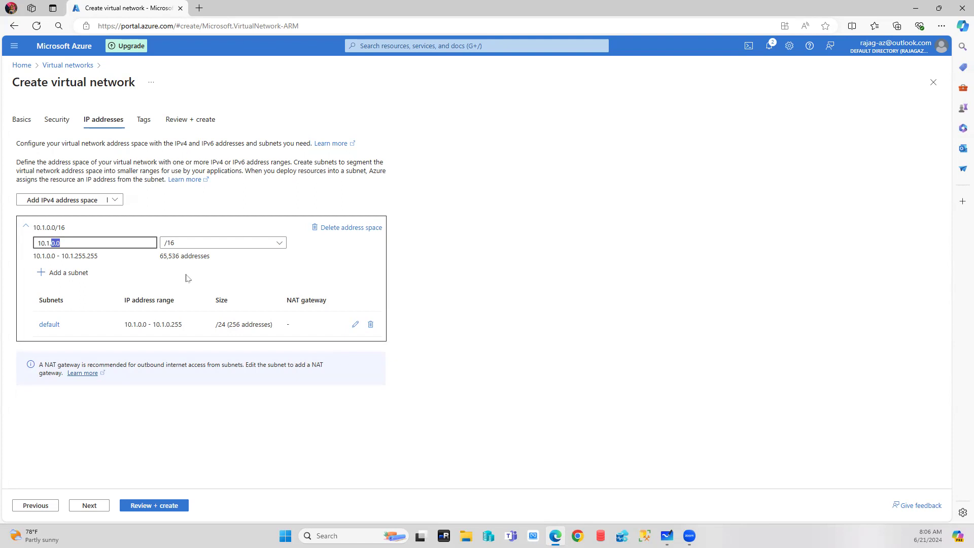
left_click(371, 325)
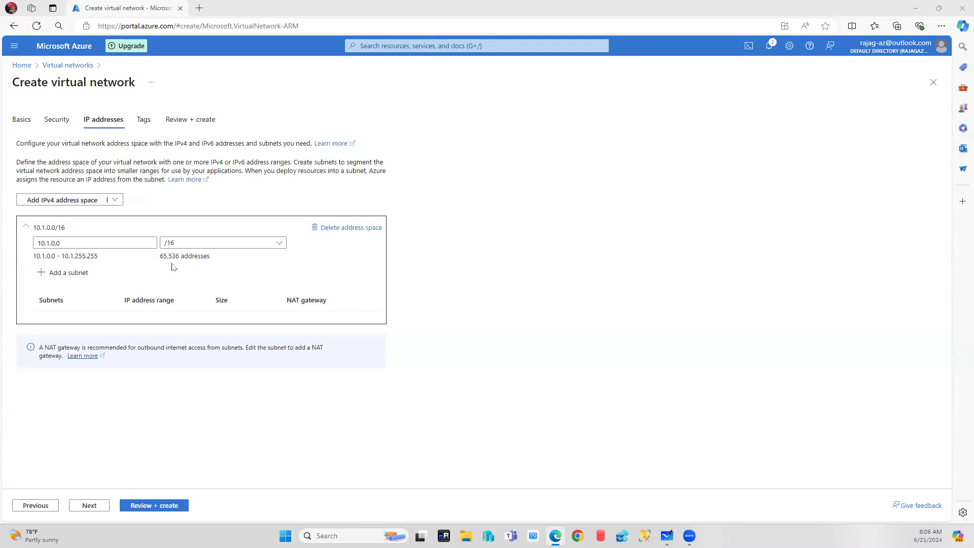
Add subnet Subnet-SQL starting at 10.1.5.0 with a /24 size (10.1.5.0 - 10.1.5.255).
left_click(69, 277)
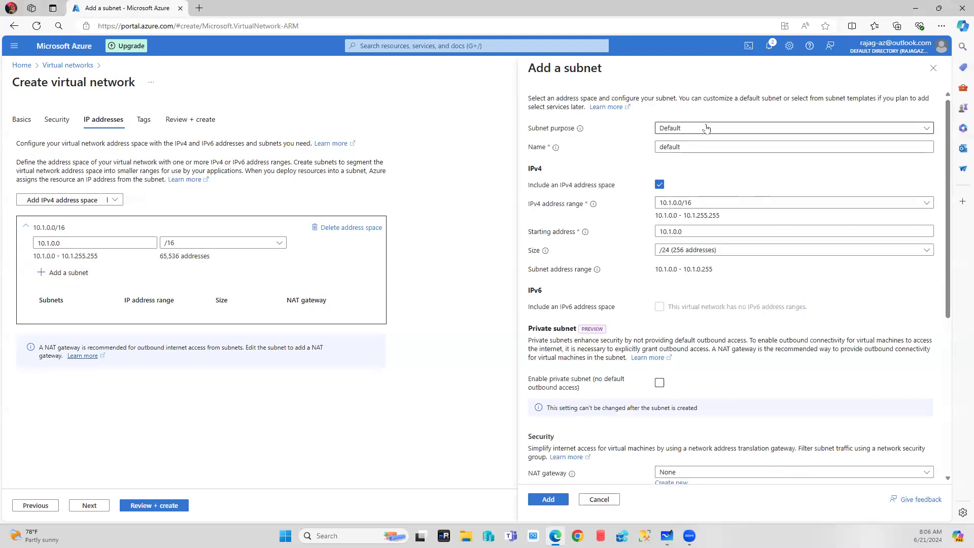
double_click(696, 146)
type("Subnet-SQL")
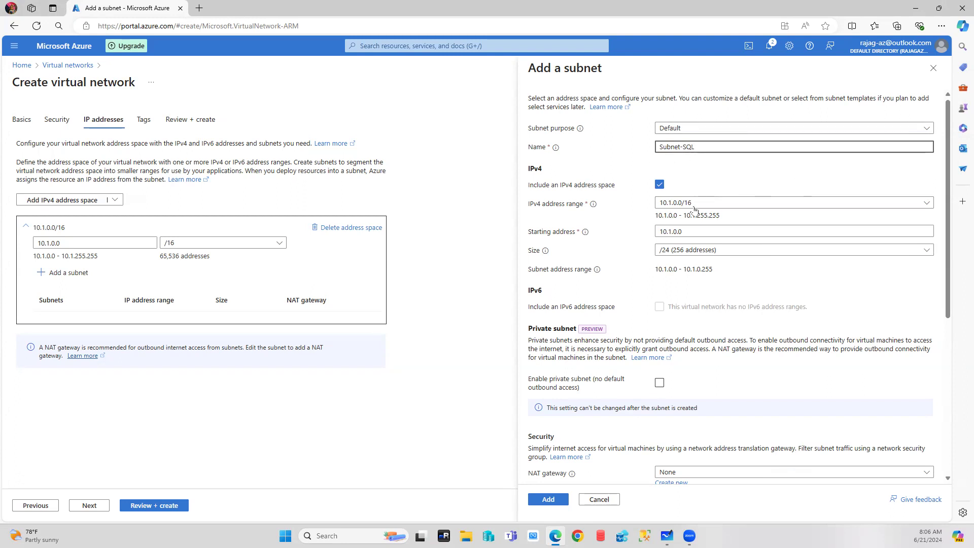
left_click(693, 231)
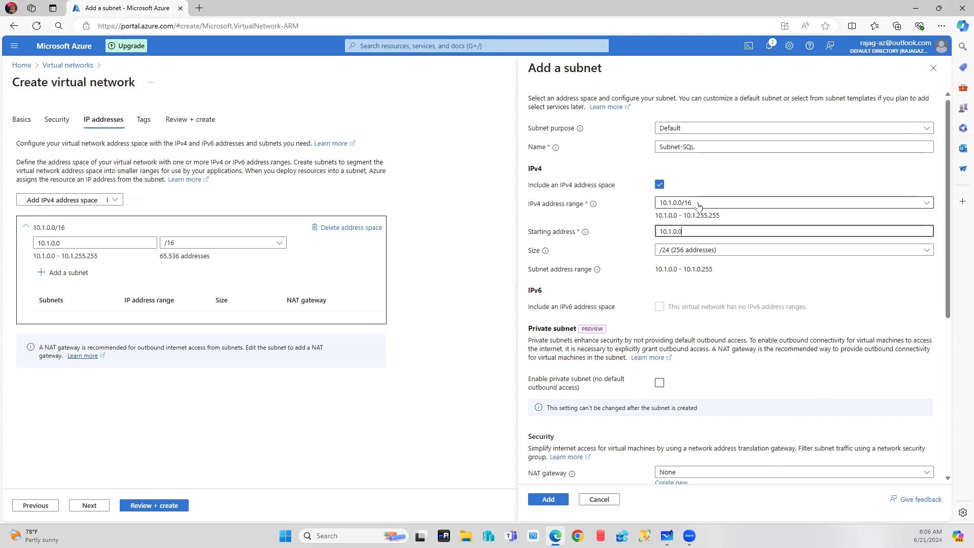
mouse_move(697, 216)
left_mouse_down()
mouse_move(676, 216)
mouse_move(725, 217)
mouse_move(697, 216)
left_mouse_up()
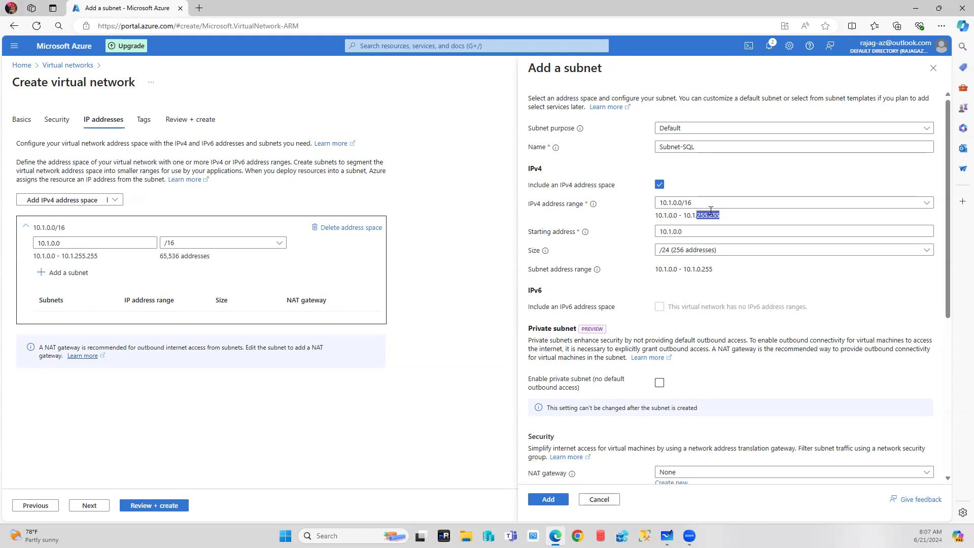
left_click_drag(689, 232, 632, 237)
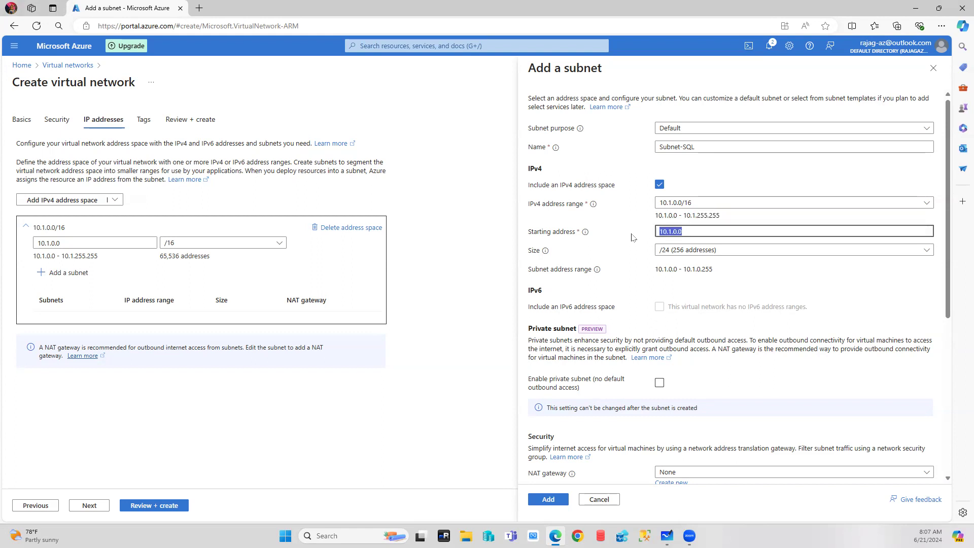
type("10.1")
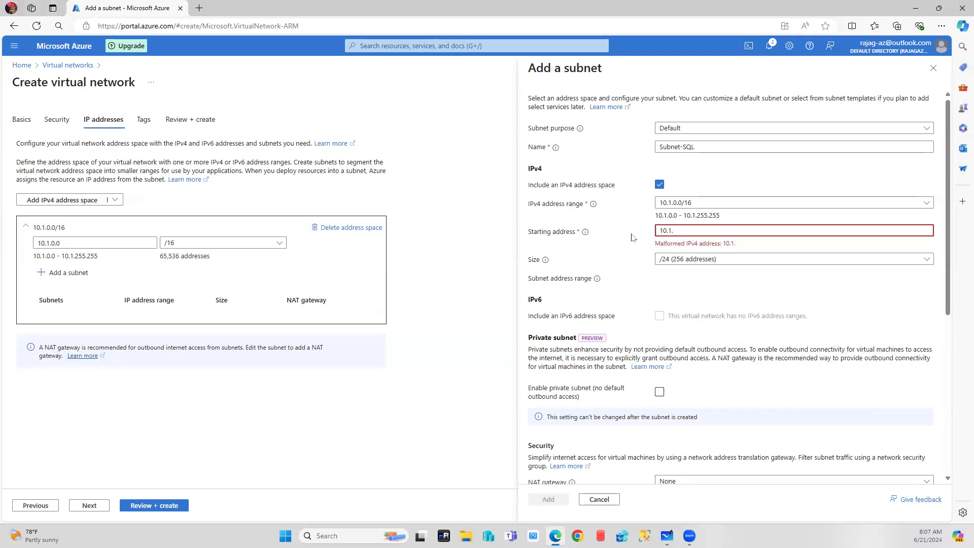
type("5.0")
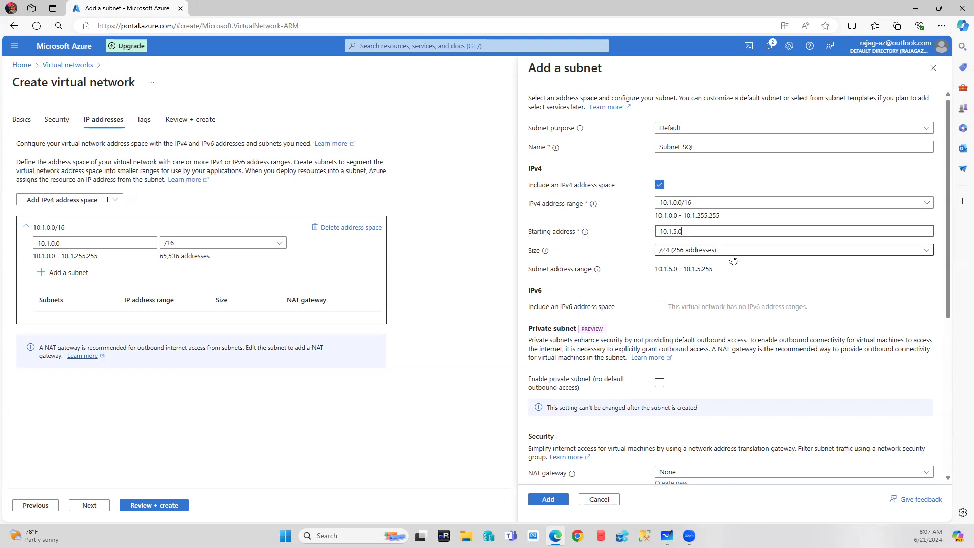
scroll(732, 260, "down", 3)
scroll(733, 260, "up", 3)
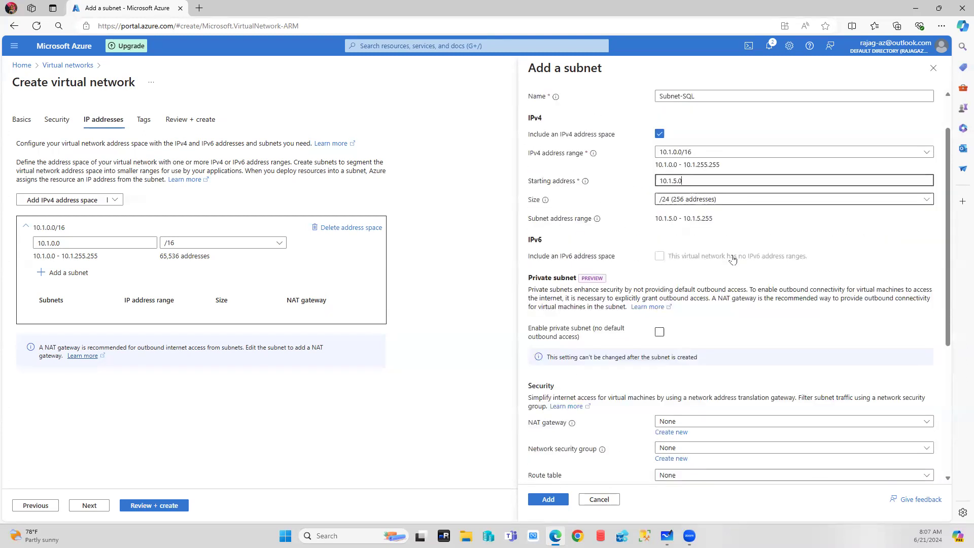
scroll(733, 264, "down", 3)
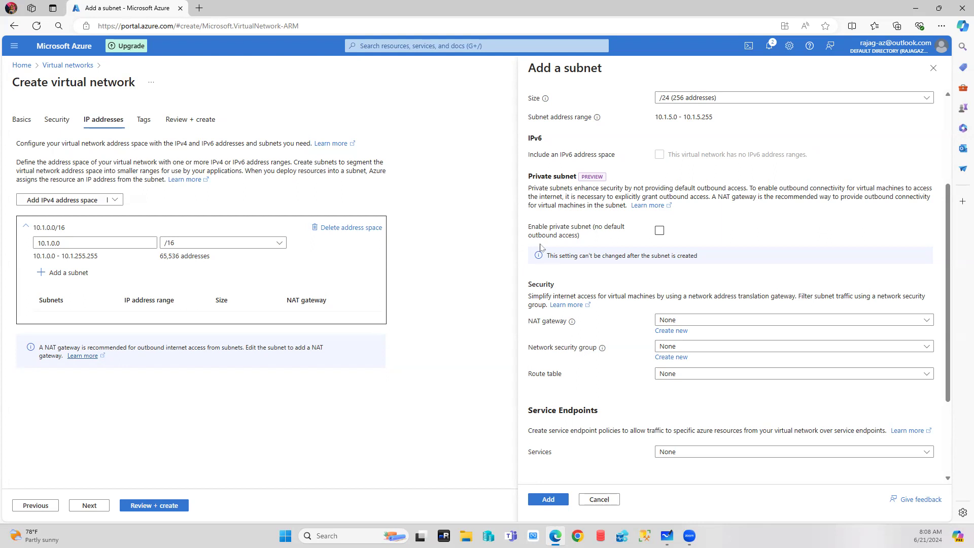
scroll(690, 188, "up", 3)
scroll(689, 187, "down", 2)
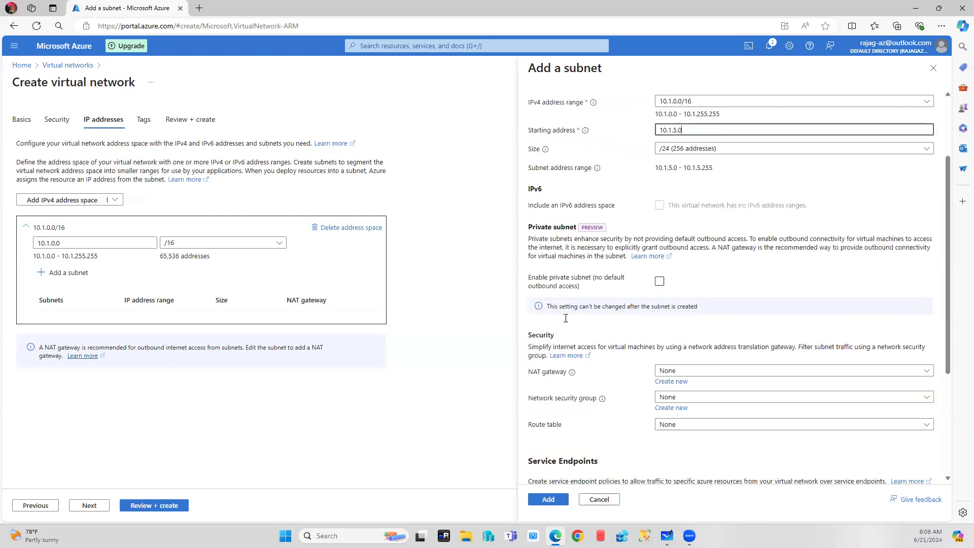
left_click(555, 501)
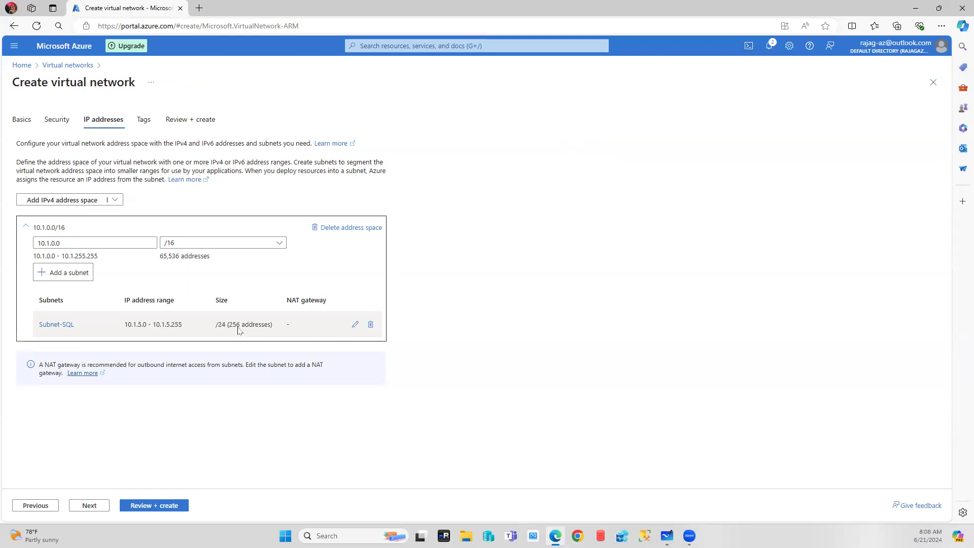
Add subnet Subnet-Oracle with starting address 10.1.8.0 at /24, correcting the name typo.
left_click(71, 273)
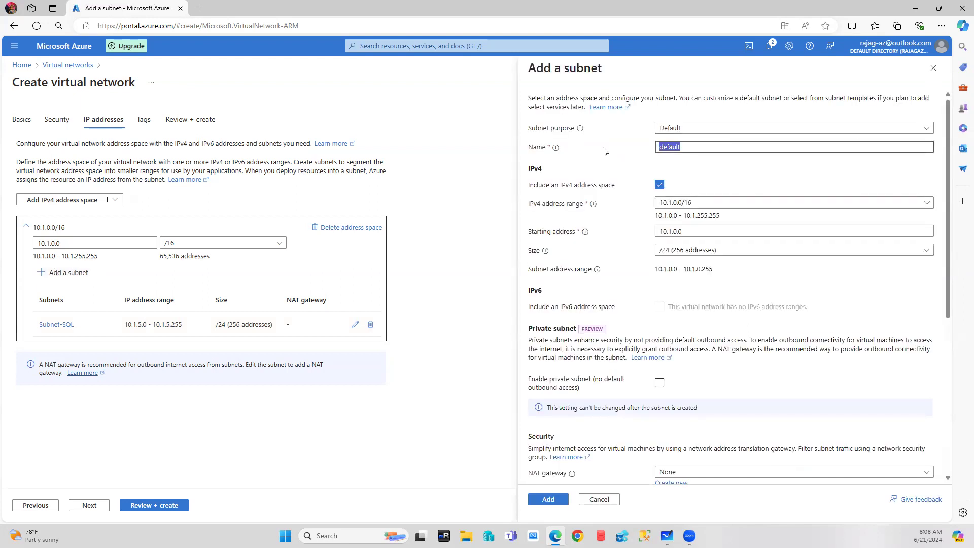
type("Subn")
type("et")
type("-Orcale")
key("BackSpace")
key("BackSpace")
key("BackSpace")
key("BackSpace")
type("acle")
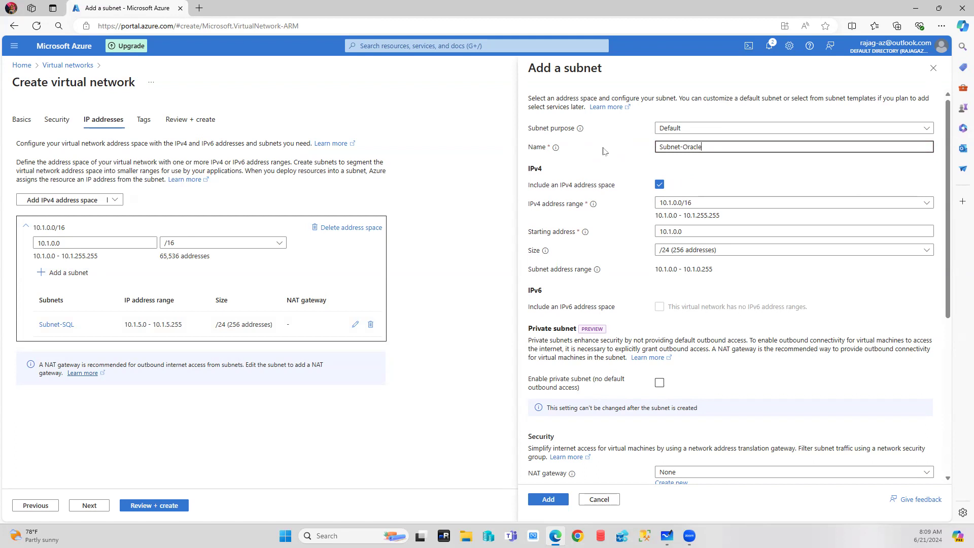
left_click(683, 232)
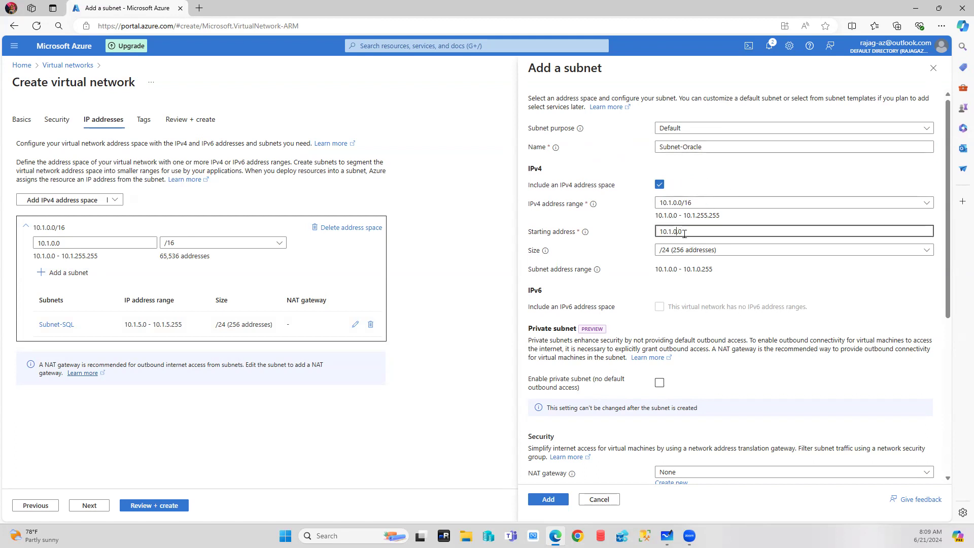
key("BackSpace")
type("8")
left_click(551, 500)
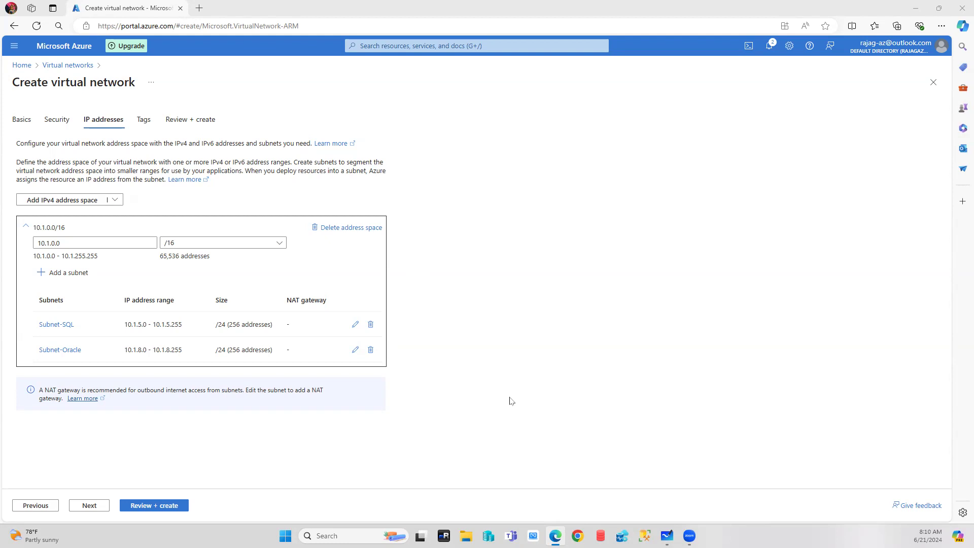
Skip through Tags to Review + create and deploy Application-vNET.
left_click(90, 506)
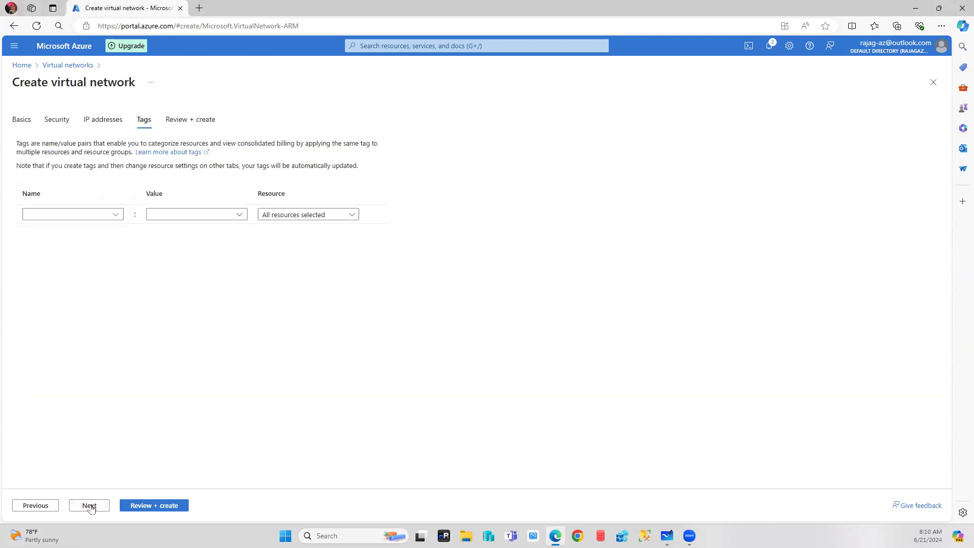
left_click(91, 506)
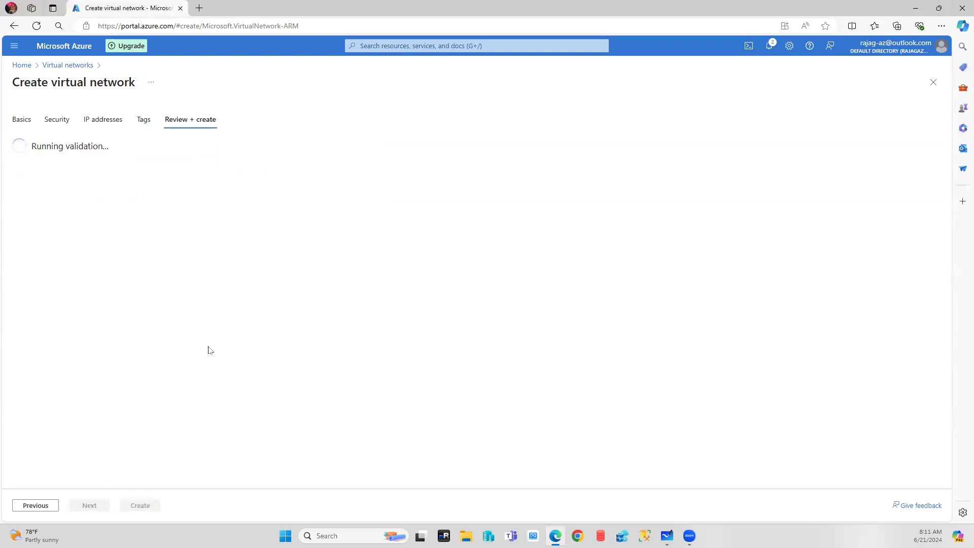
left_click(134, 507)
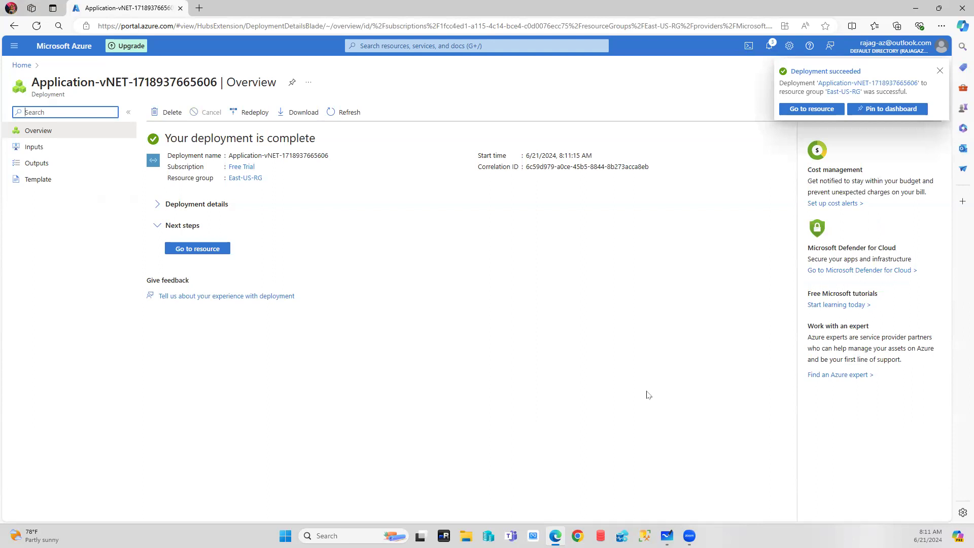
Open the deployed Application-vNET and go to its Address space settings.
left_click(198, 250)
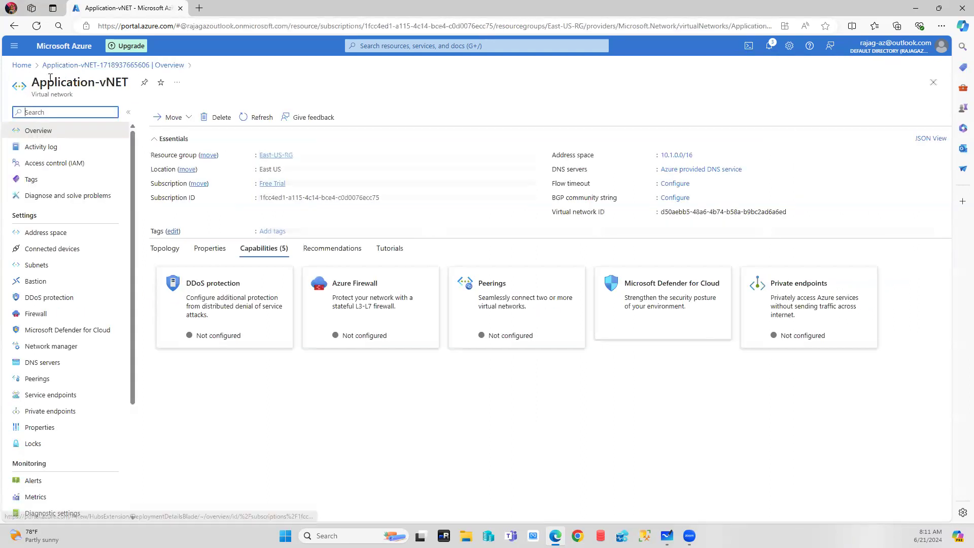
left_click(45, 232)
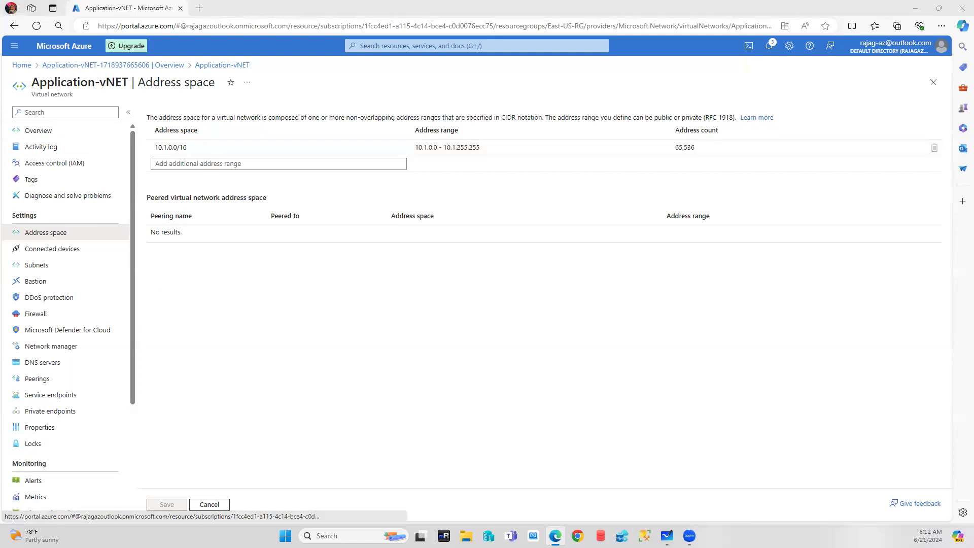
Select the 10.1.0.0/16 range, then the empty row for an additional address range.
left_click(199, 150)
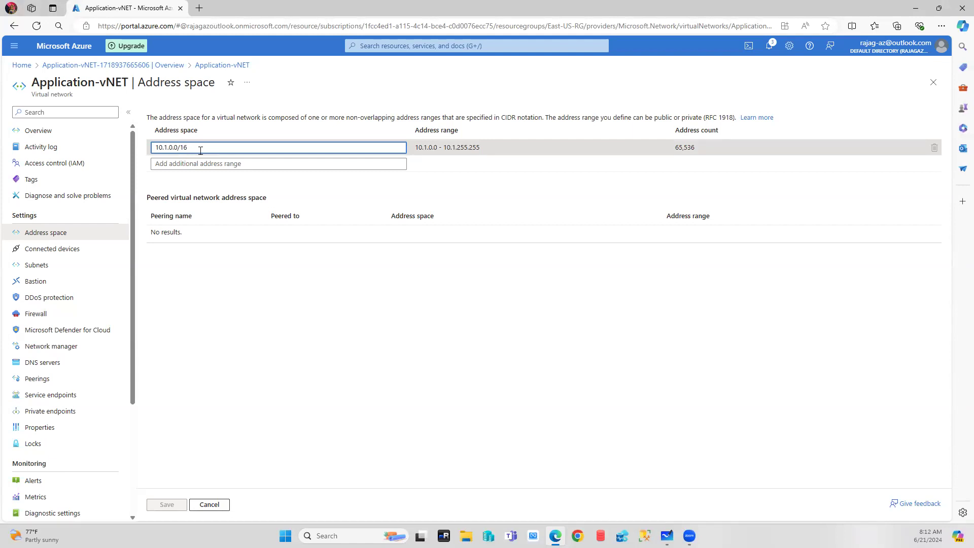
left_click(188, 164)
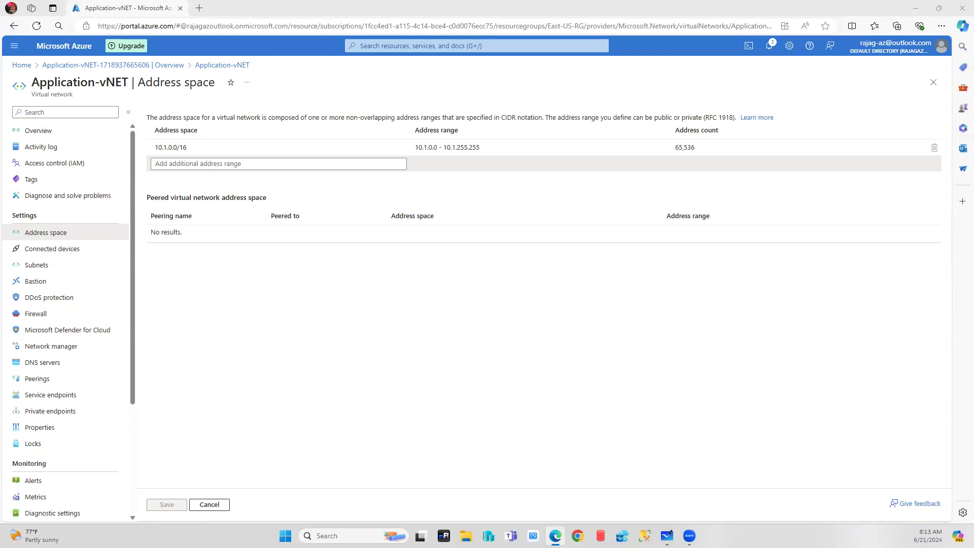
left_click(183, 162)
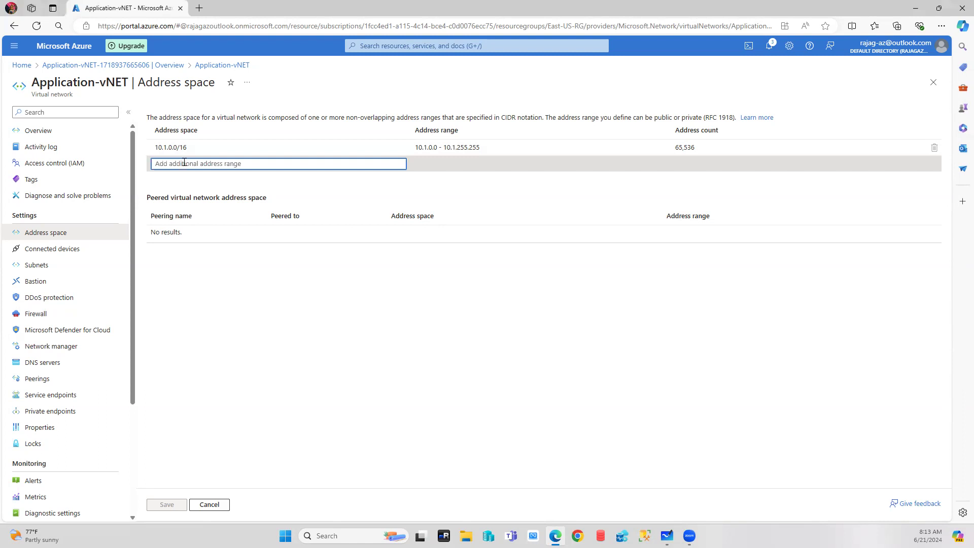
type("10.")
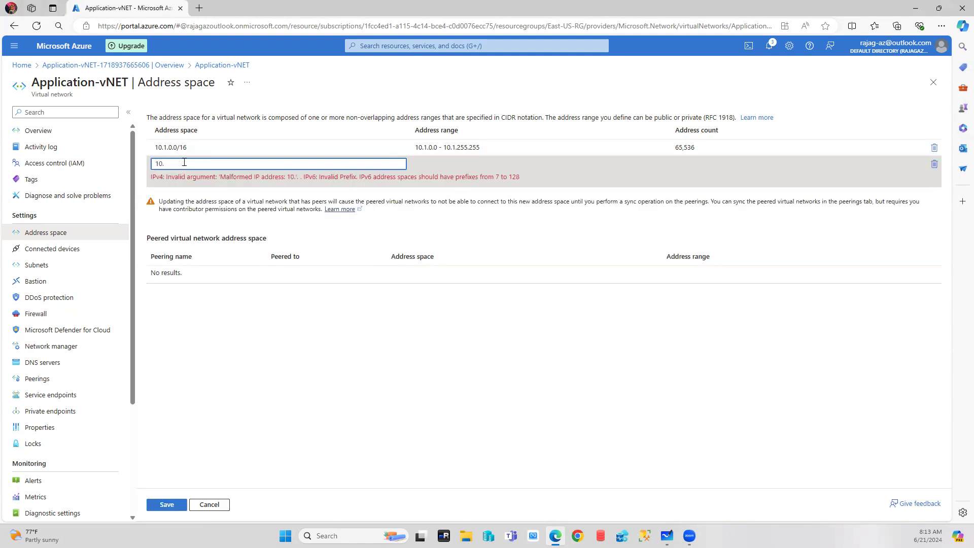
type("2.0.0/16")
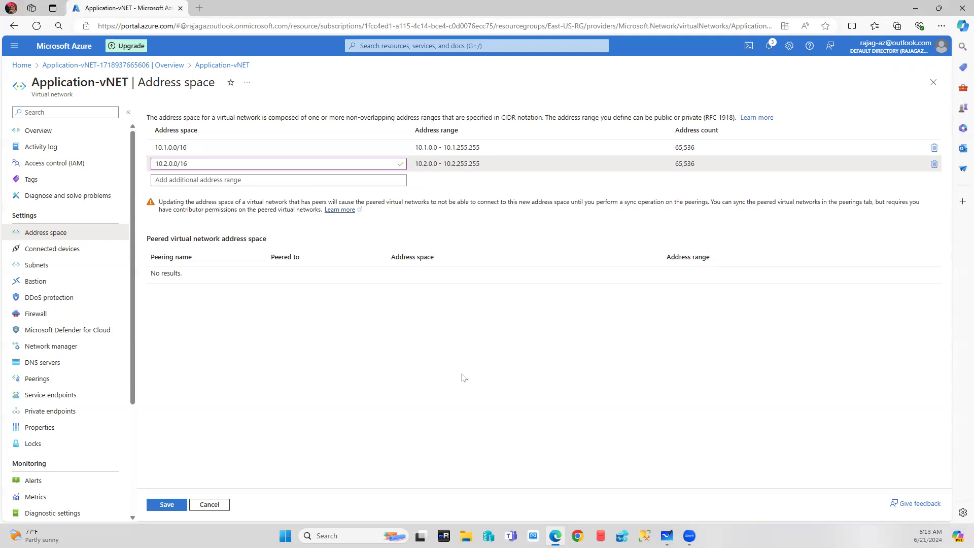
left_click(208, 506)
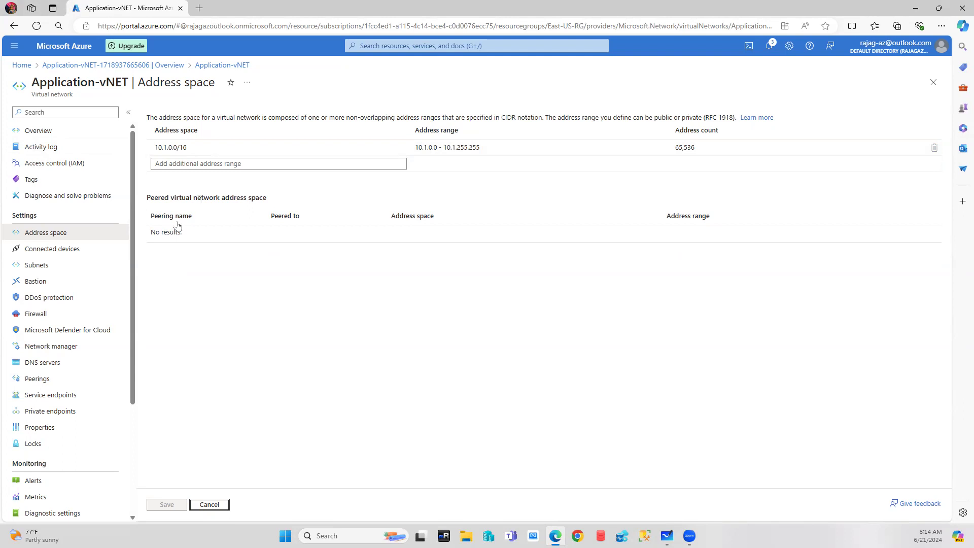
Go through Connected devices to the Subnets page listing Subnet-SQL and Subnet-Oracle.
left_click(47, 249)
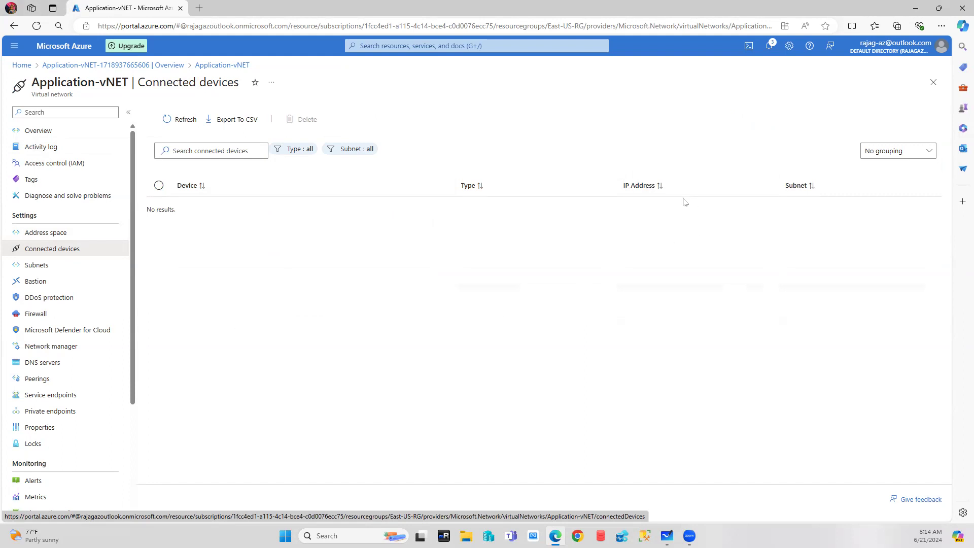
left_click(43, 267)
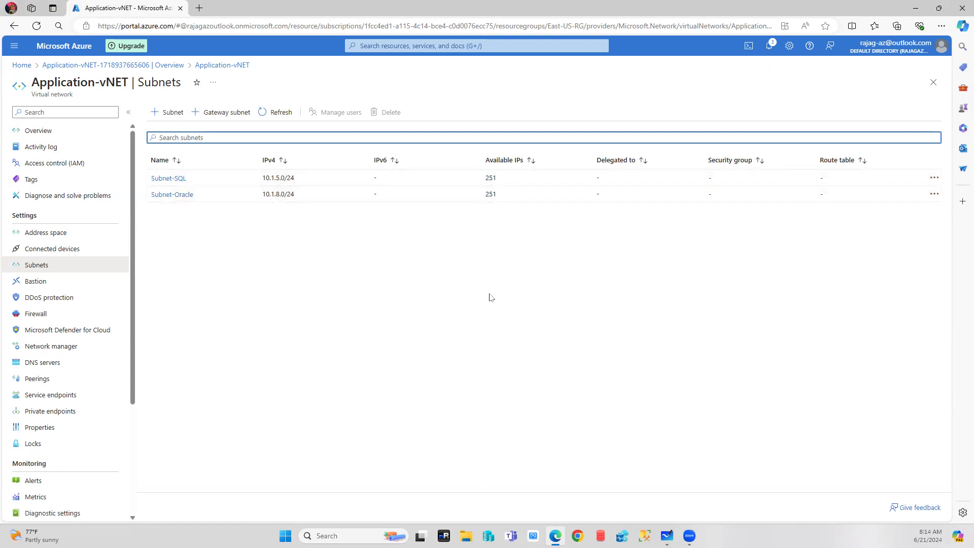
Search Bing for 'ip address reserved', then refine the query to 'ip address reserved in azure'.
left_click(200, 9)
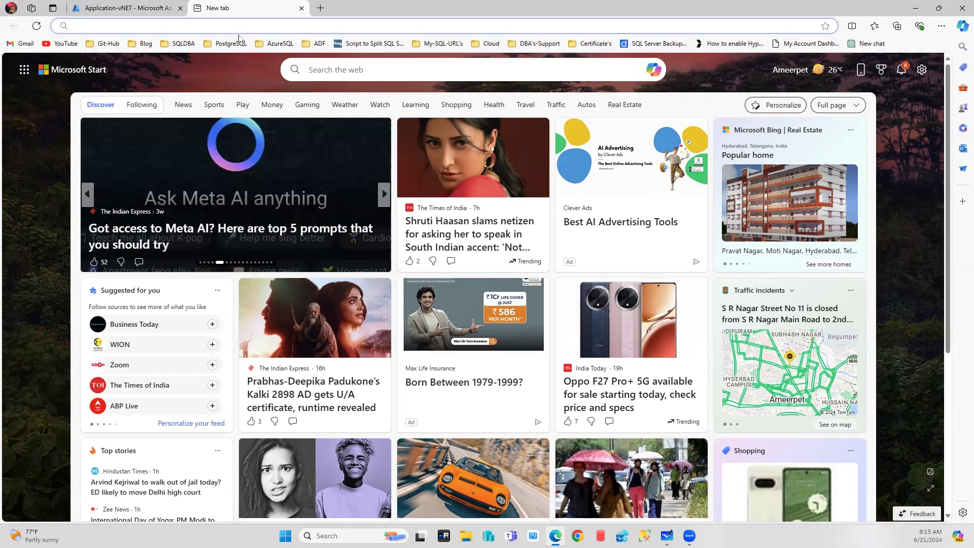
type("ip addr")
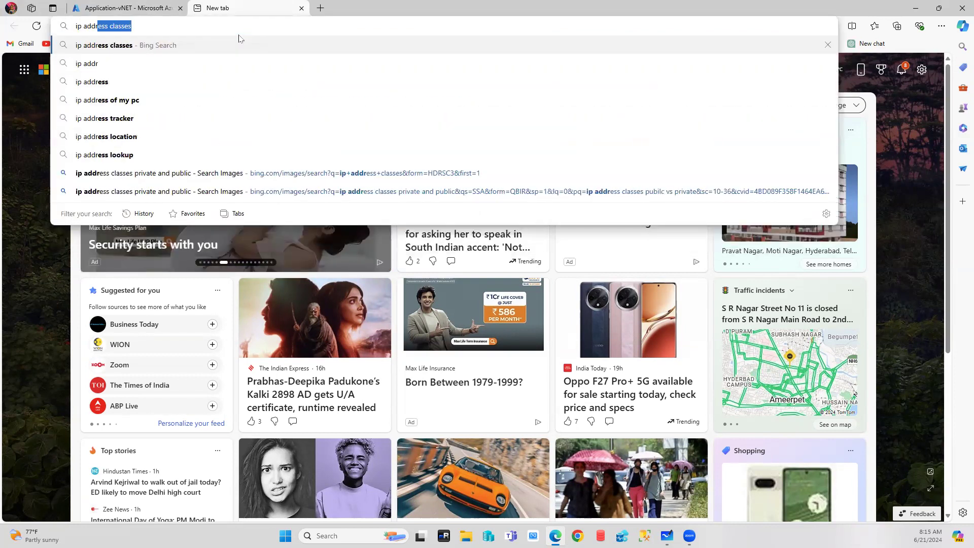
type("ess res")
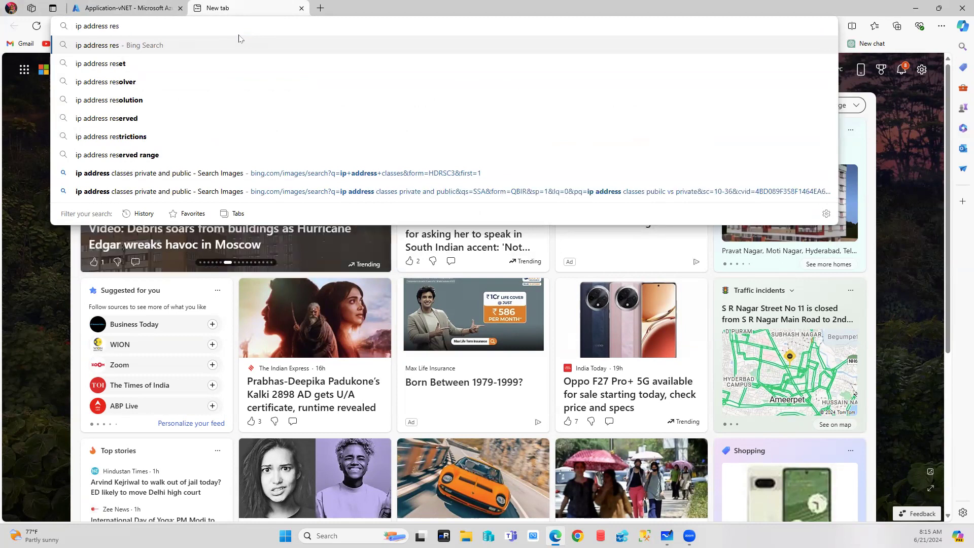
key("Down")
key("Down")
key("Down")
key("Down")
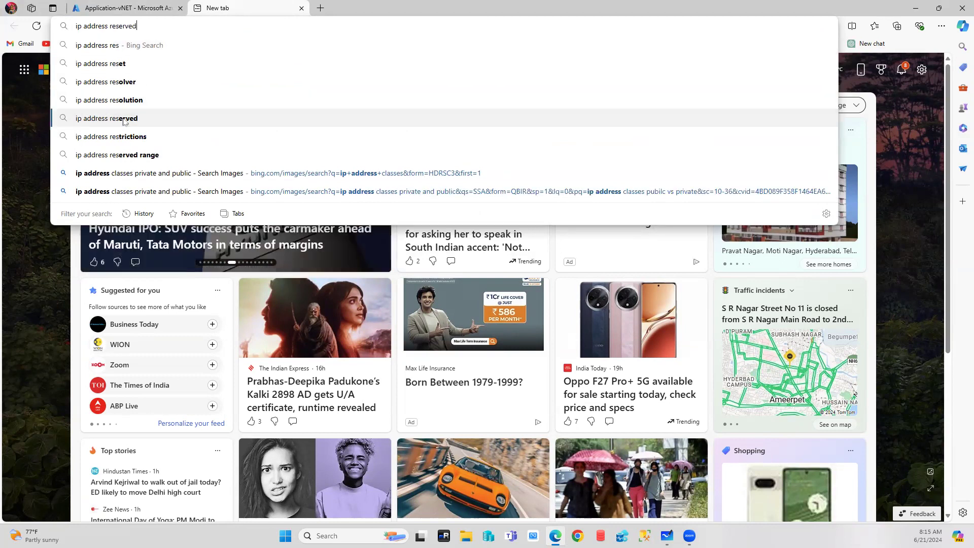
left_click(123, 119)
left_click(203, 55)
type("in azure")
key("Return")
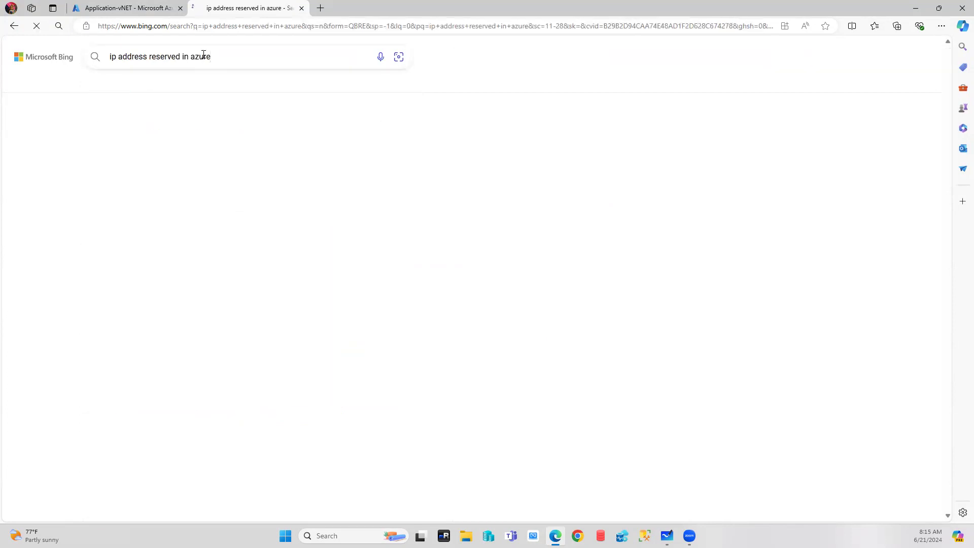
scroll(332, 301, "down", 4)
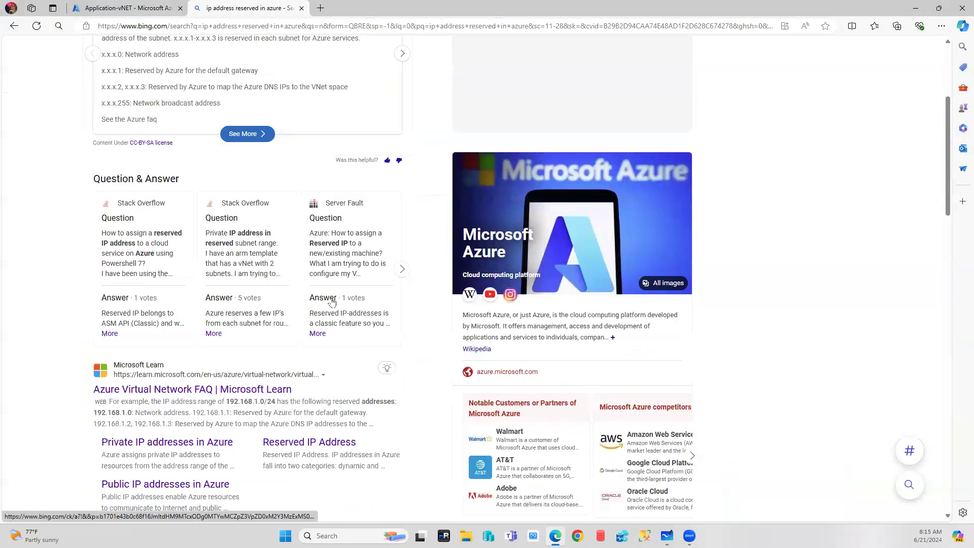
Open the Microsoft Learn Azure Virtual Network FAQ result and scroll down to the IP address section.
left_click(197, 389)
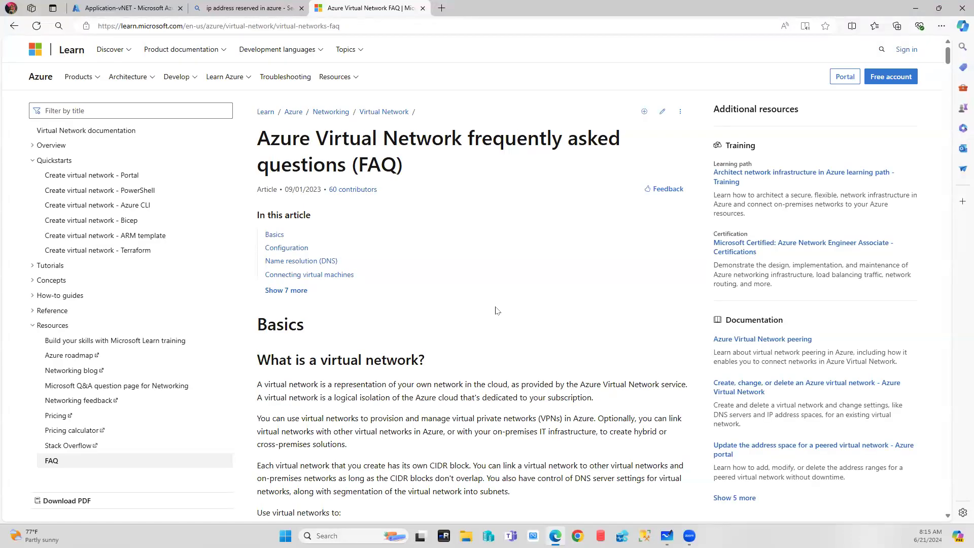
scroll(496, 310, "down", 10)
scroll(496, 307, "down", 7)
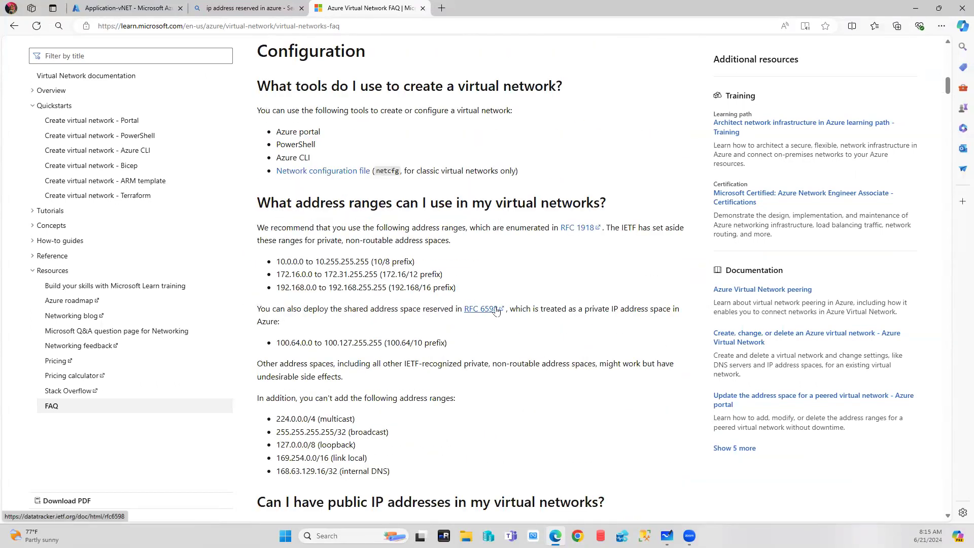
scroll(497, 311, "down", 9)
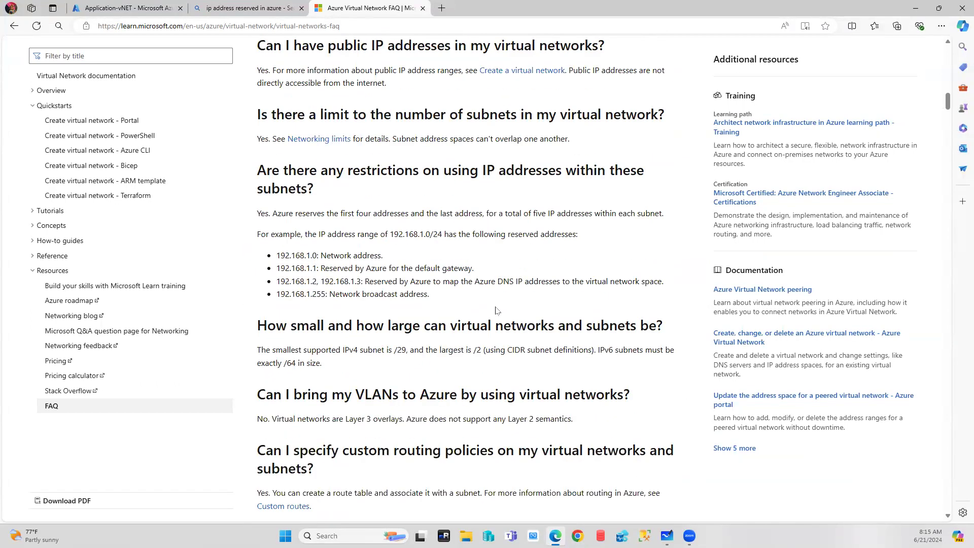
Highlight the IP restrictions question and the reserved network, gateway and DNS addresses.
left_click_drag(258, 173, 646, 185)
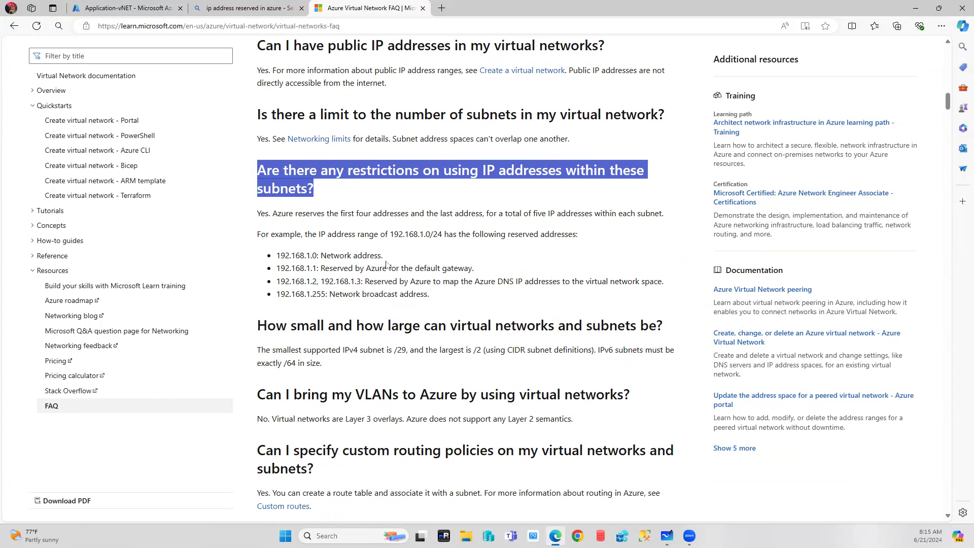
left_click_drag(321, 256, 384, 257)
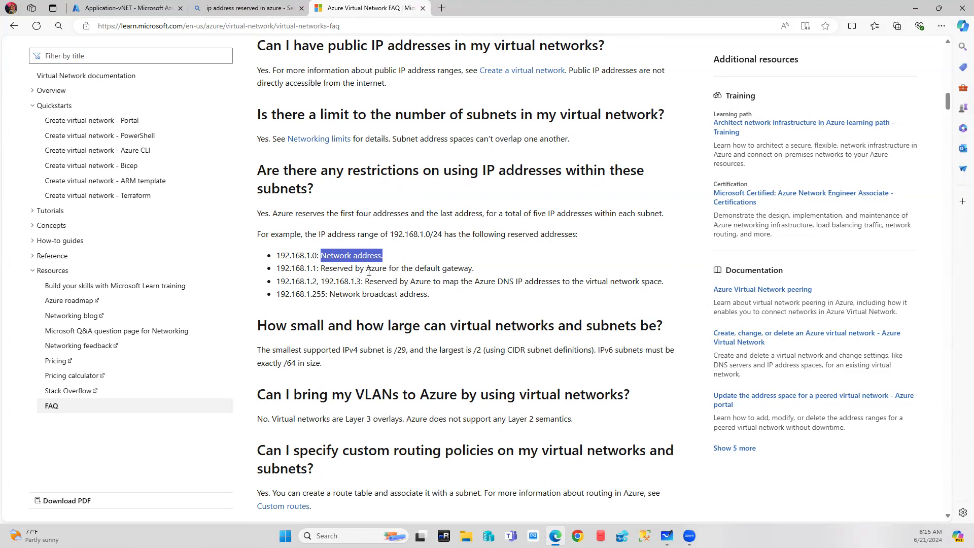
left_click(473, 267)
left_click_drag(473, 267, 261, 276)
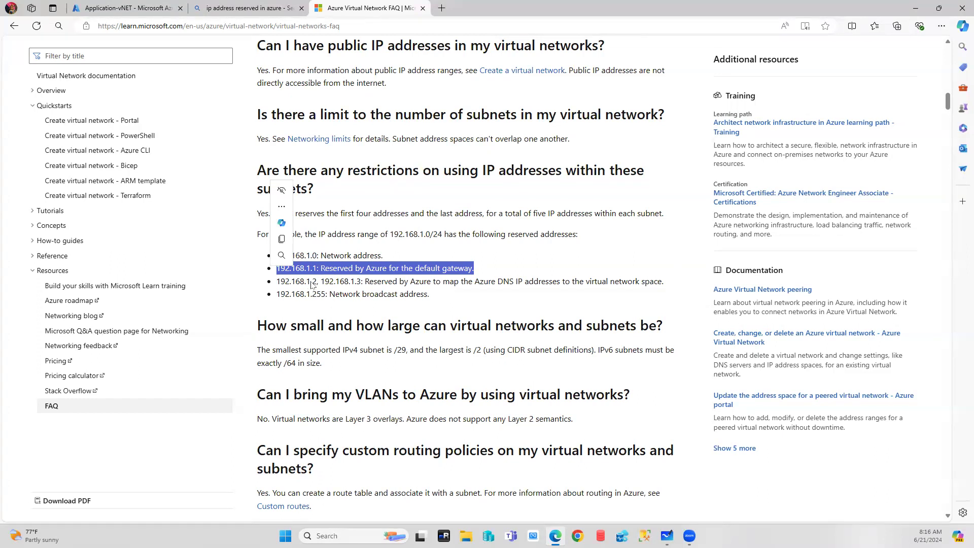
left_click_drag(312, 285, 275, 285)
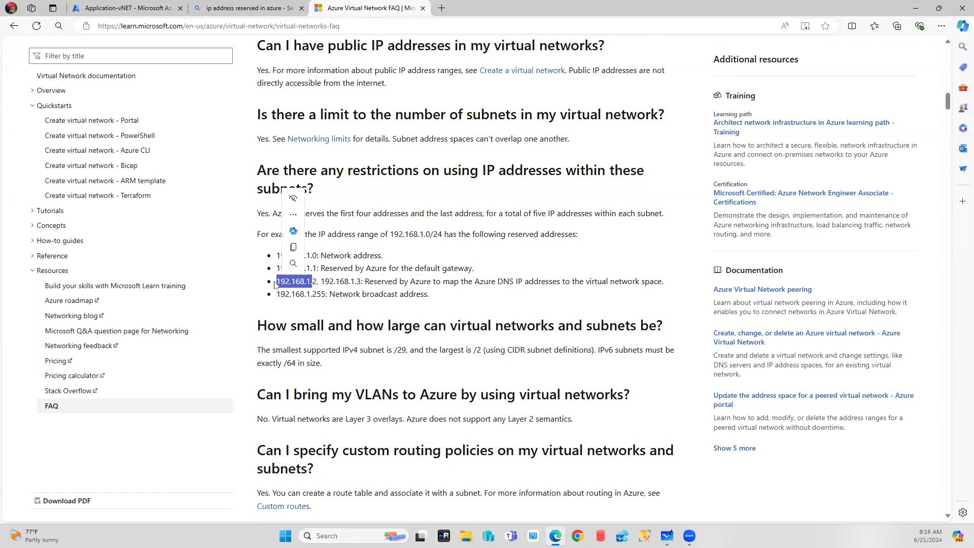
left_click_drag(311, 256, 324, 296)
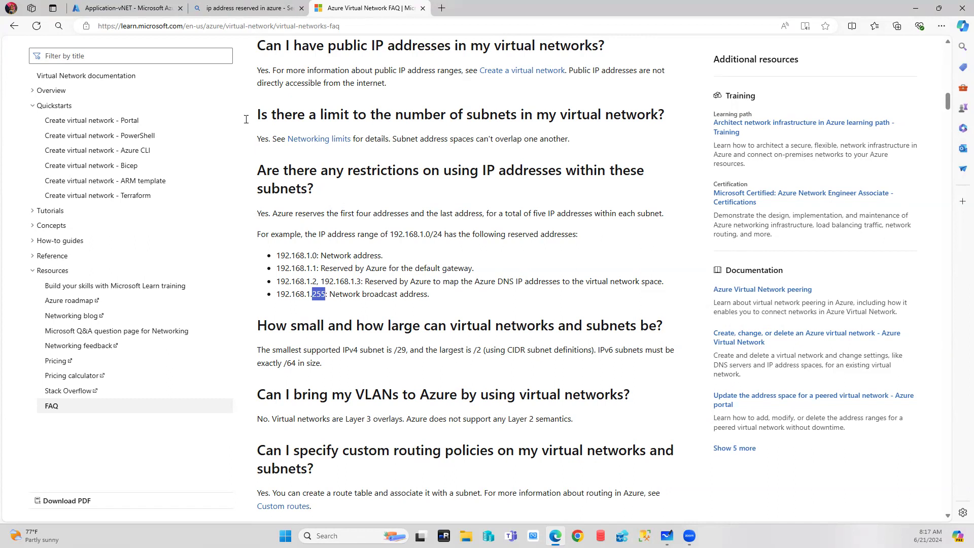
Compare the Subnet-Oracle address range in the portal, then return to the FAQ page.
left_click(116, 8)
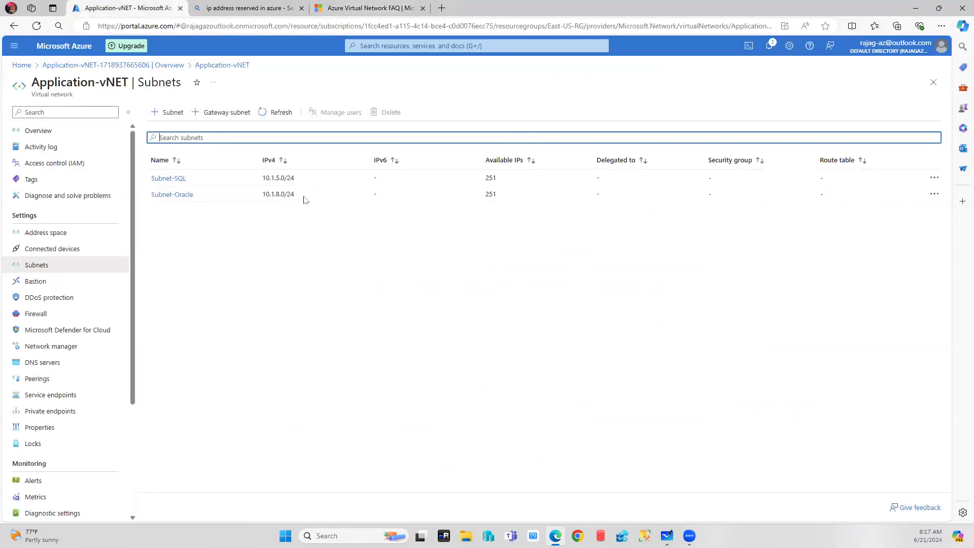
left_click(283, 193)
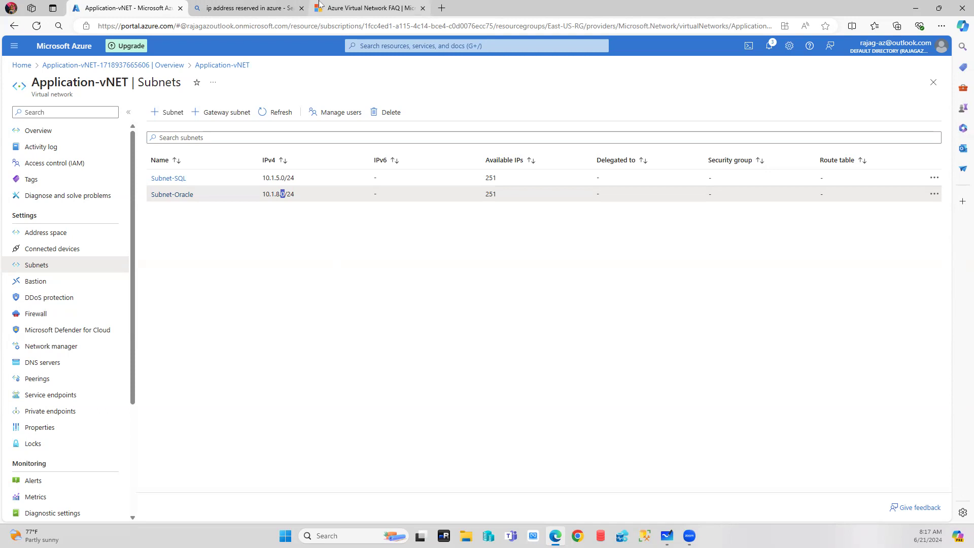
left_click(346, 9)
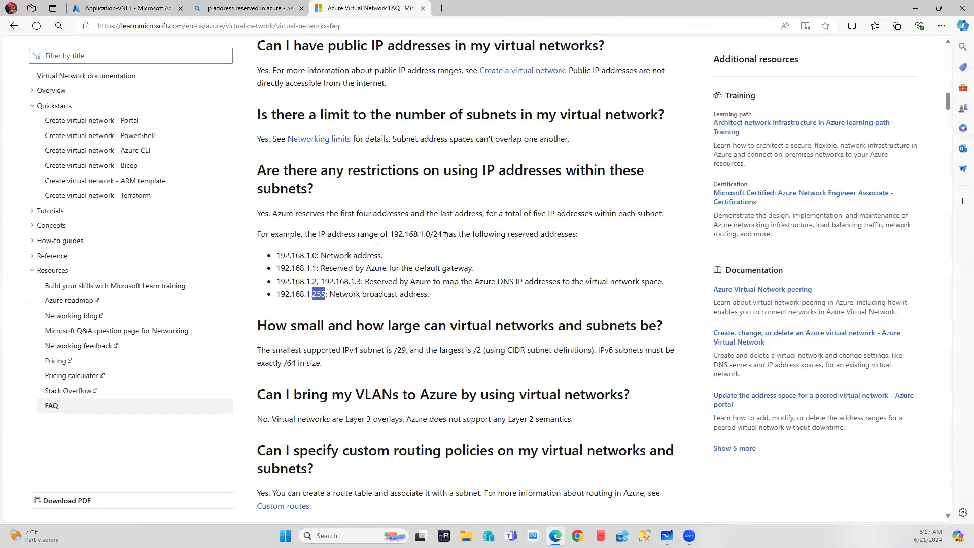
left_click(355, 21)
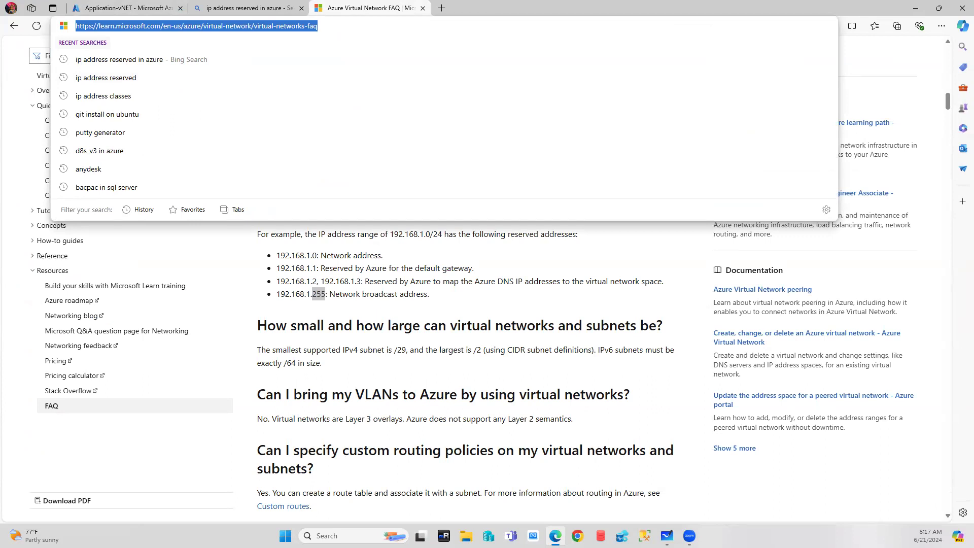
key("Escape")
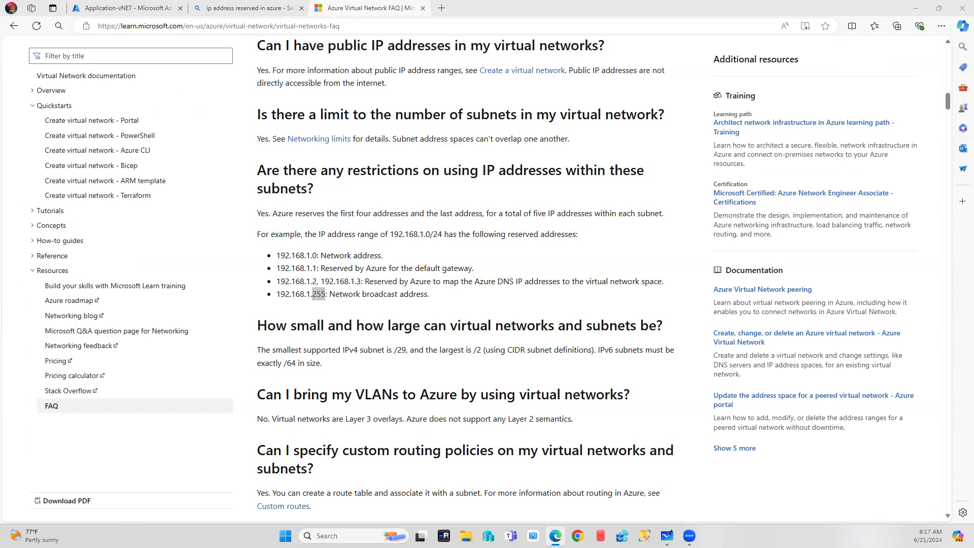
Review the FAQ once more, then close the FAQ and Bing tabs.
scroll(553, 277, "down", 15)
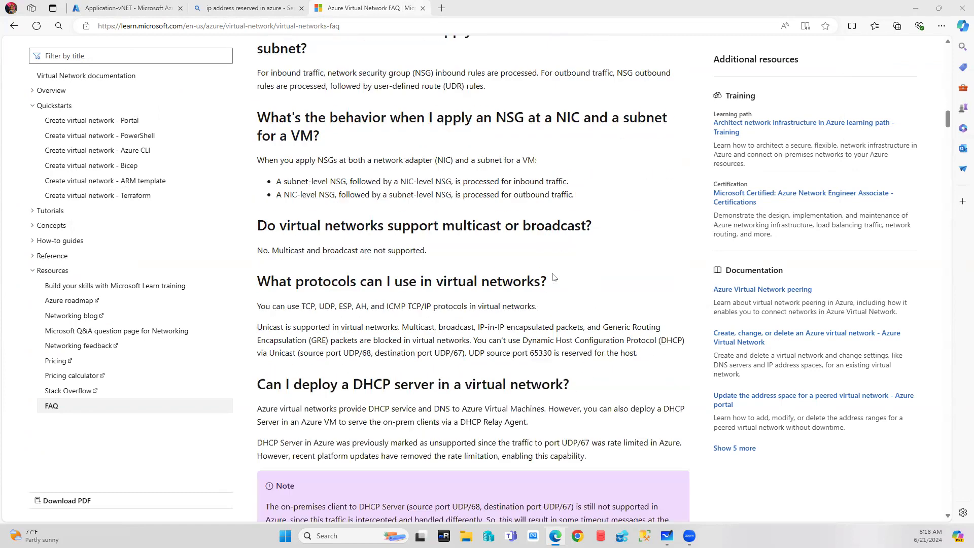
scroll(554, 276, "down", 20)
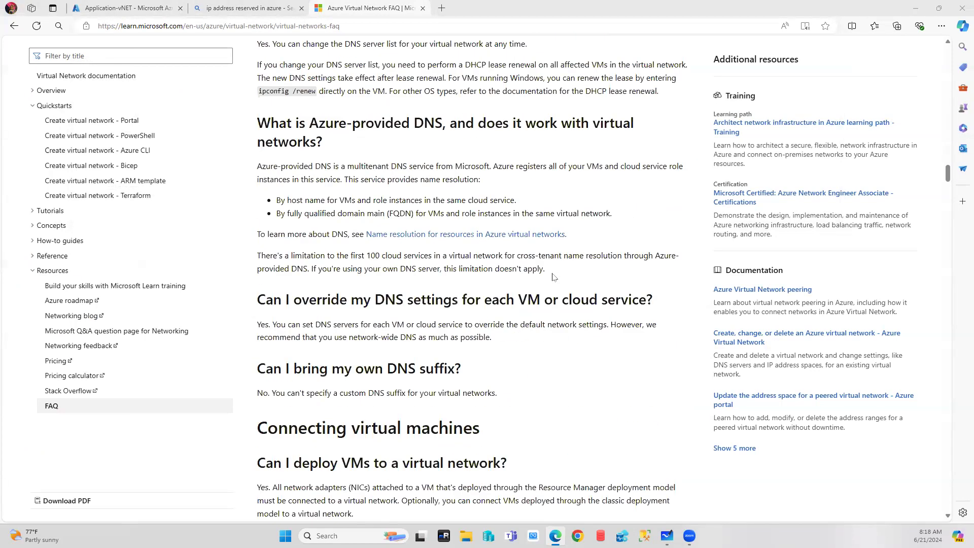
scroll(554, 276, "down", 20)
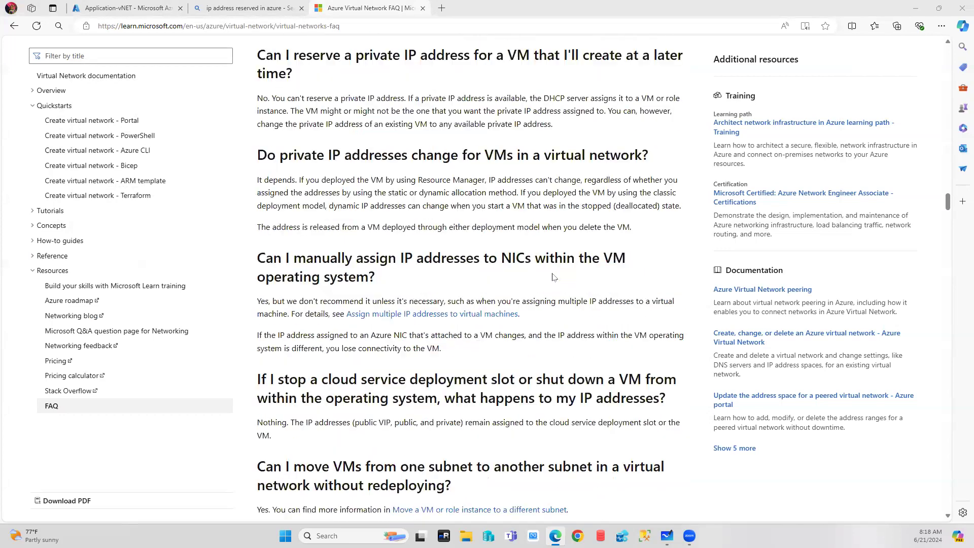
scroll(553, 277, "down", 12)
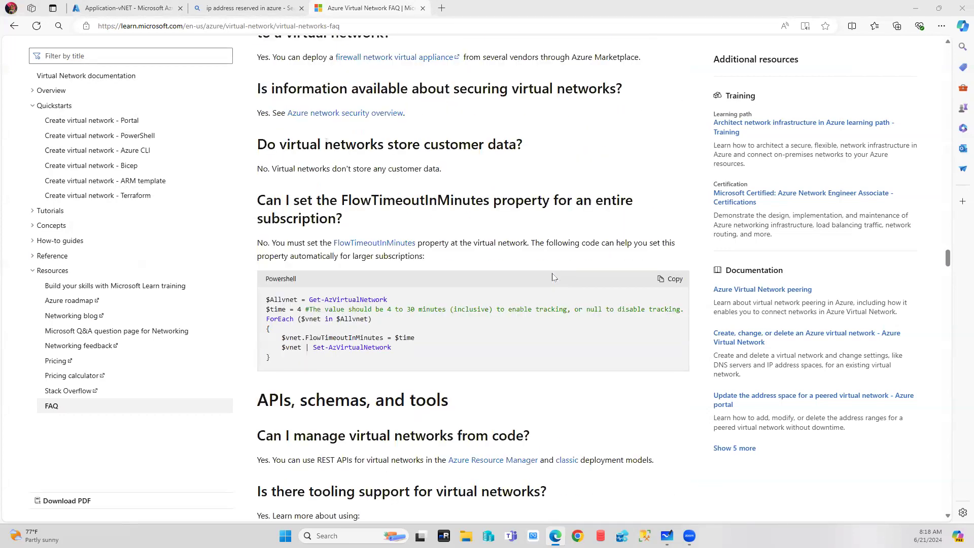
scroll(550, 283, "up", 20)
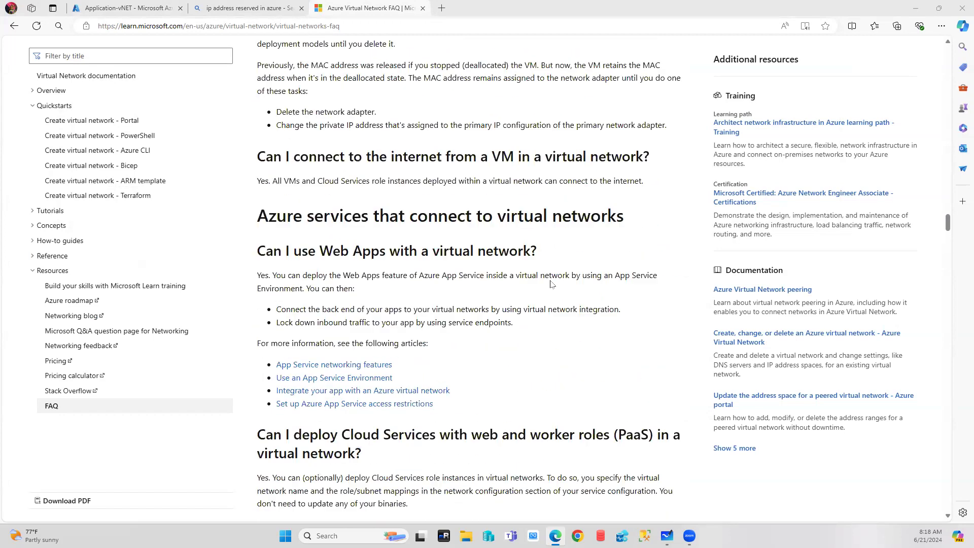
left_click(423, 8)
left_click(301, 8)
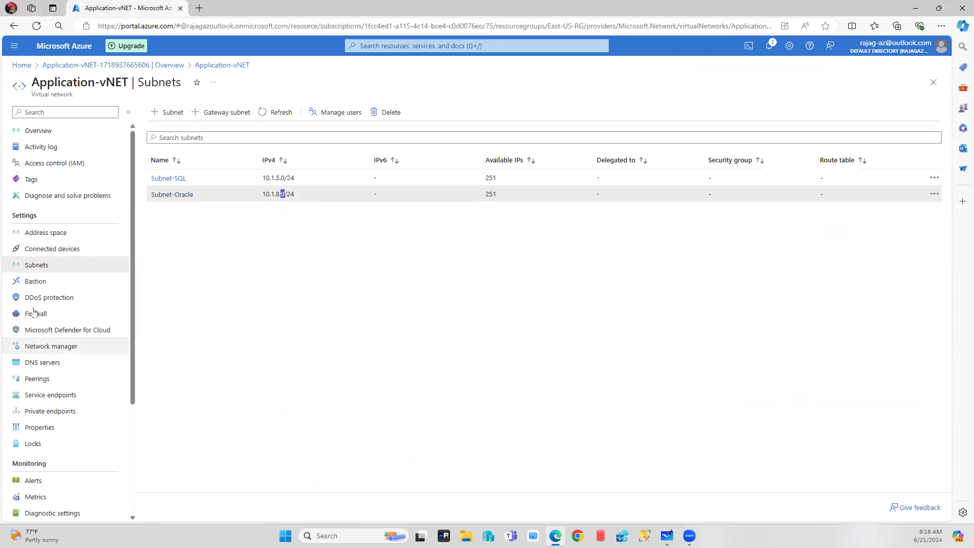
Check Application-vNET's Connected devices, Subnets and DNS servers (Default, Azure-provided), then go Home.
left_click(40, 248)
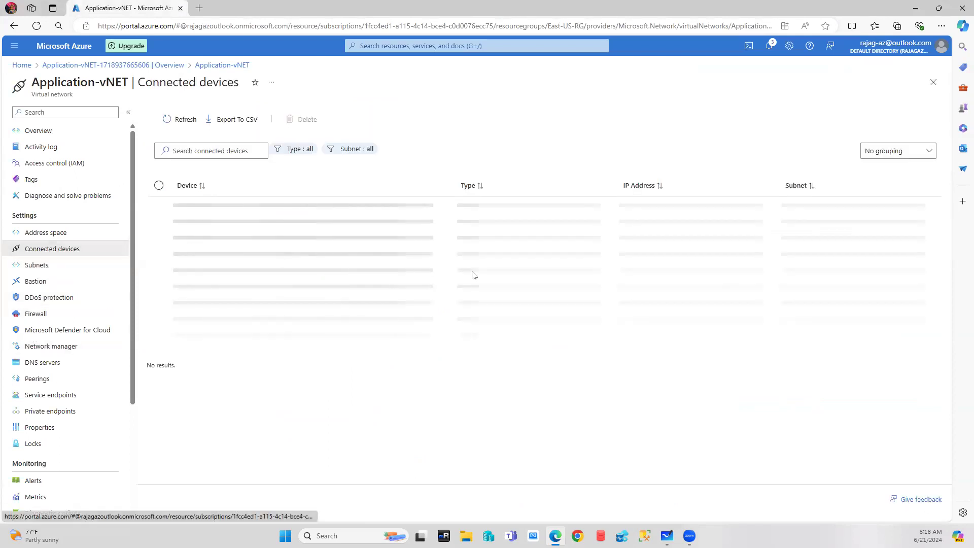
left_click(38, 265)
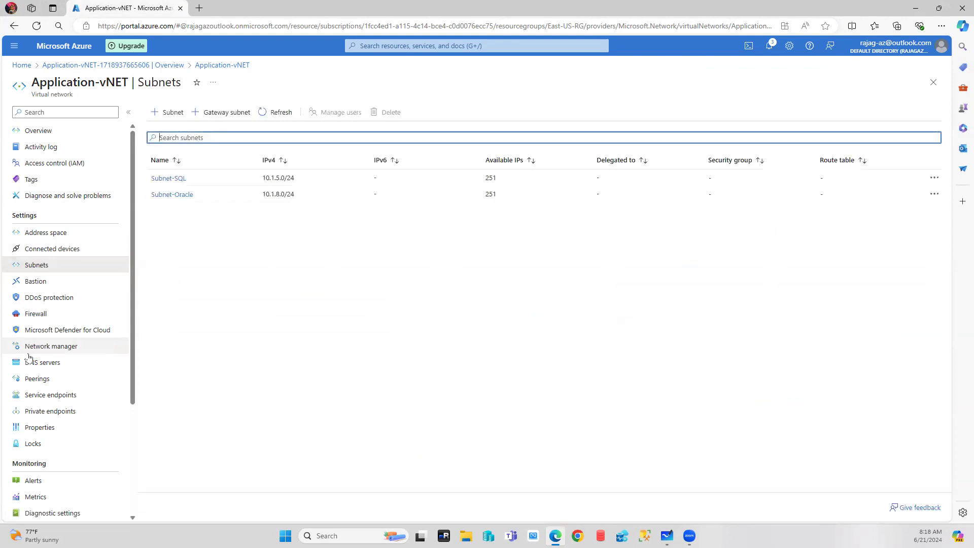
left_click(56, 364)
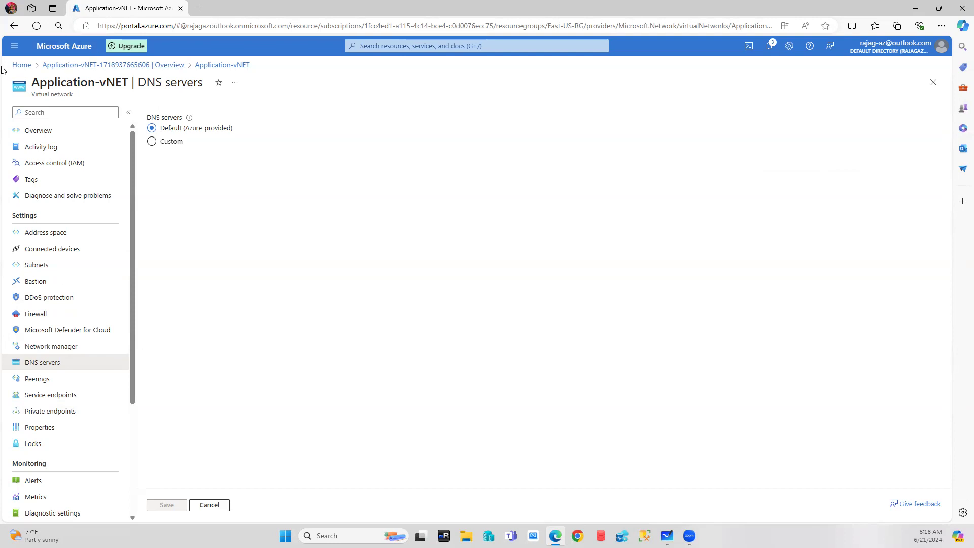
left_click(22, 65)
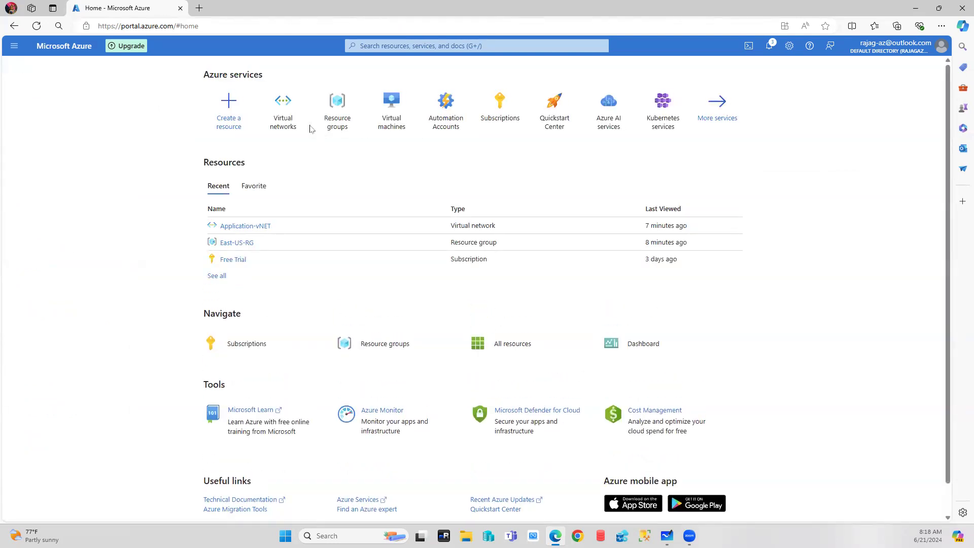
Start a new virtual network from Virtual networks, then abandon it and return Home.
left_click(283, 107)
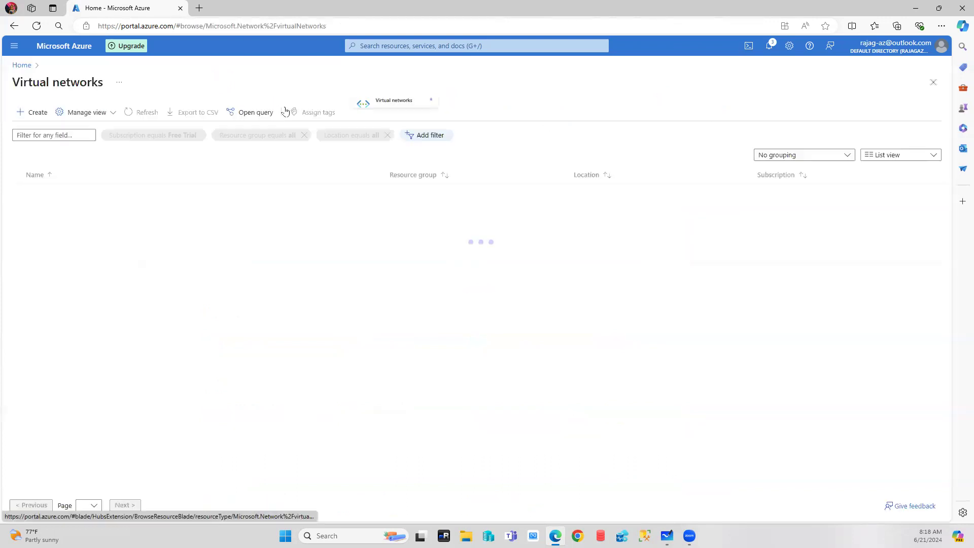
left_click(35, 112)
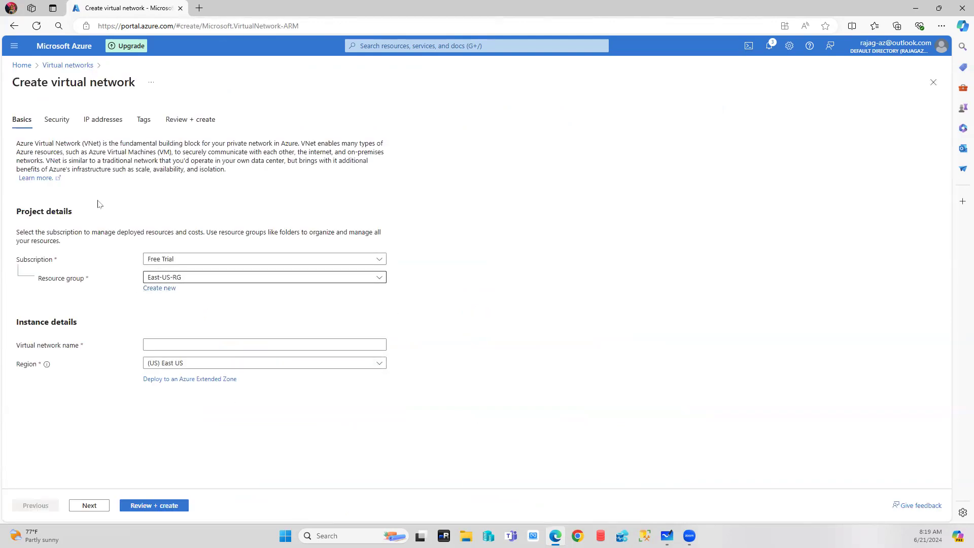
left_click(21, 66)
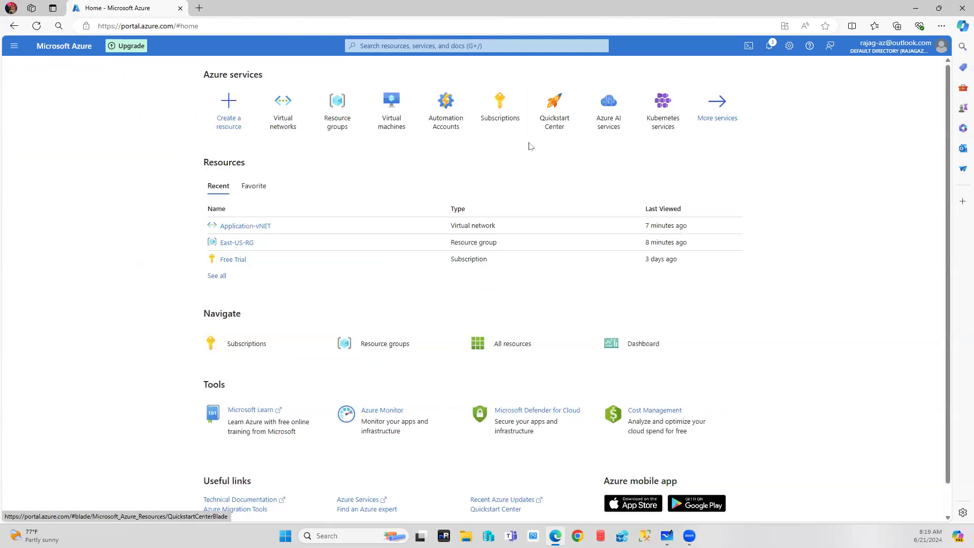
Create resource group Database-SA-RG in (Asia Pacific) Southeast Asia.
left_click(328, 106)
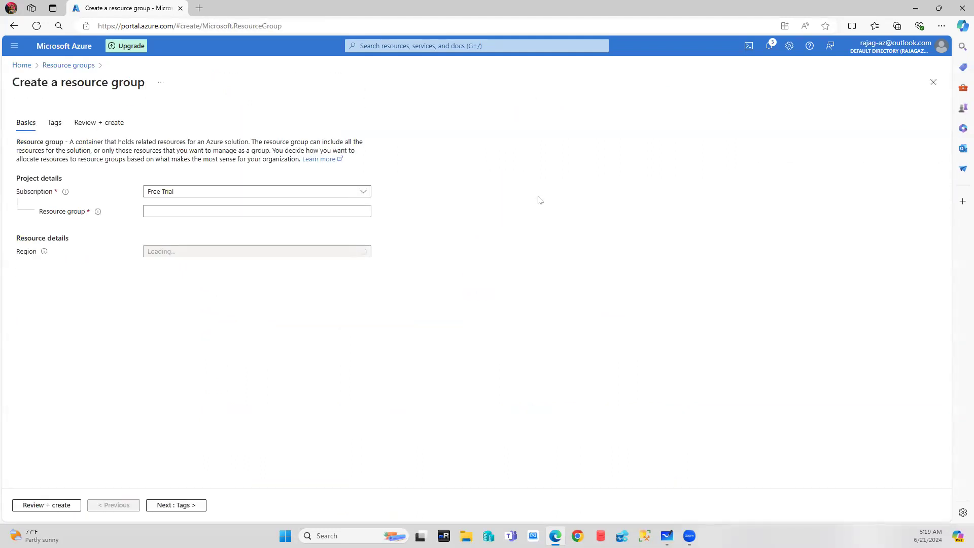
left_click(245, 212)
left_click(245, 212)
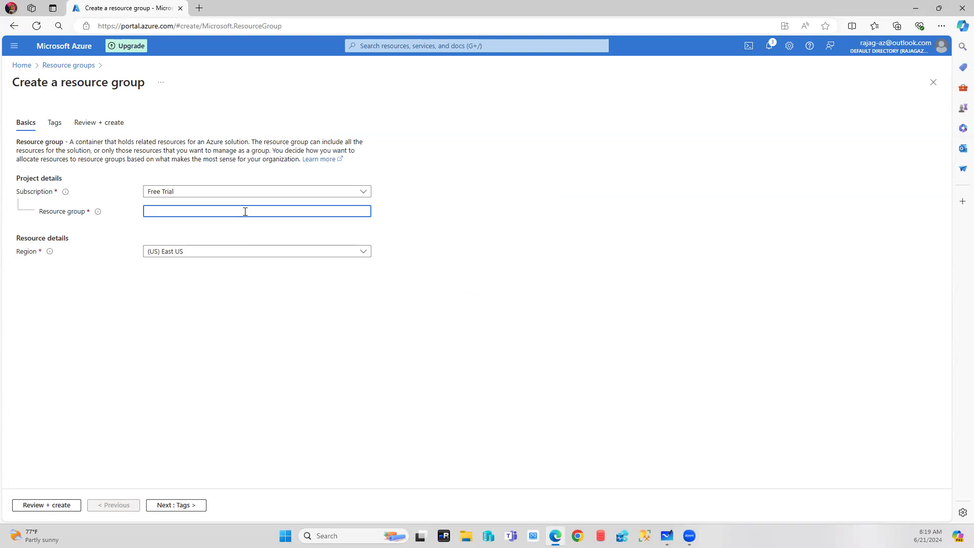
left_click(227, 252)
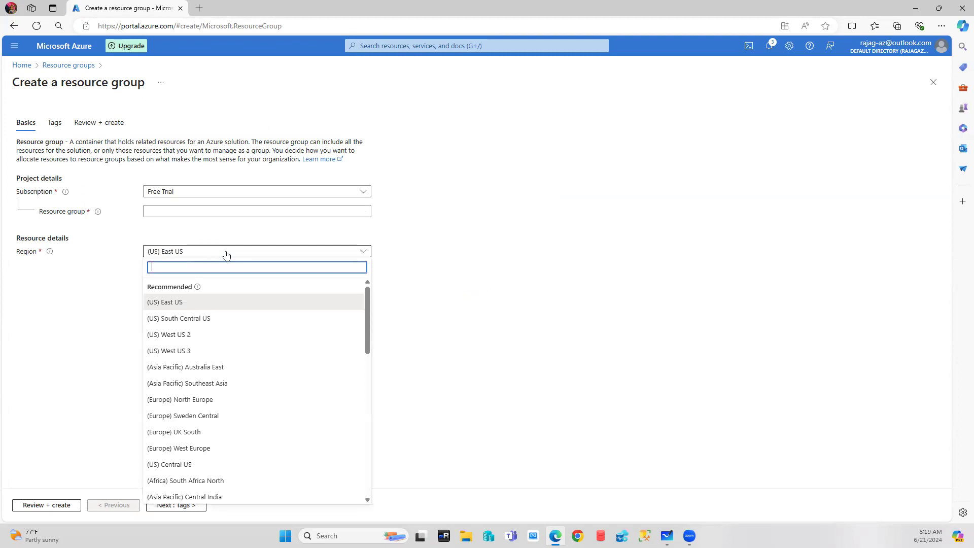
left_click(191, 383)
left_click(162, 210)
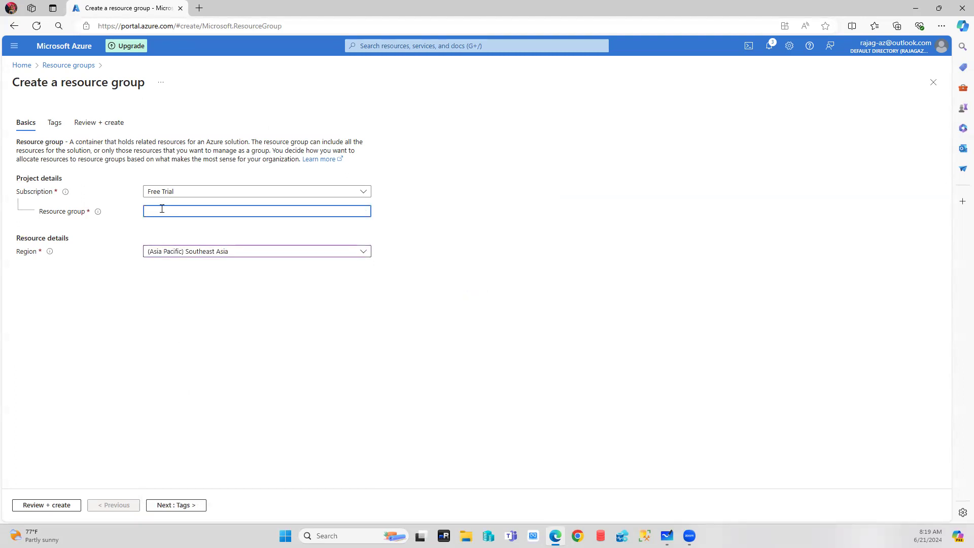
type("Database")
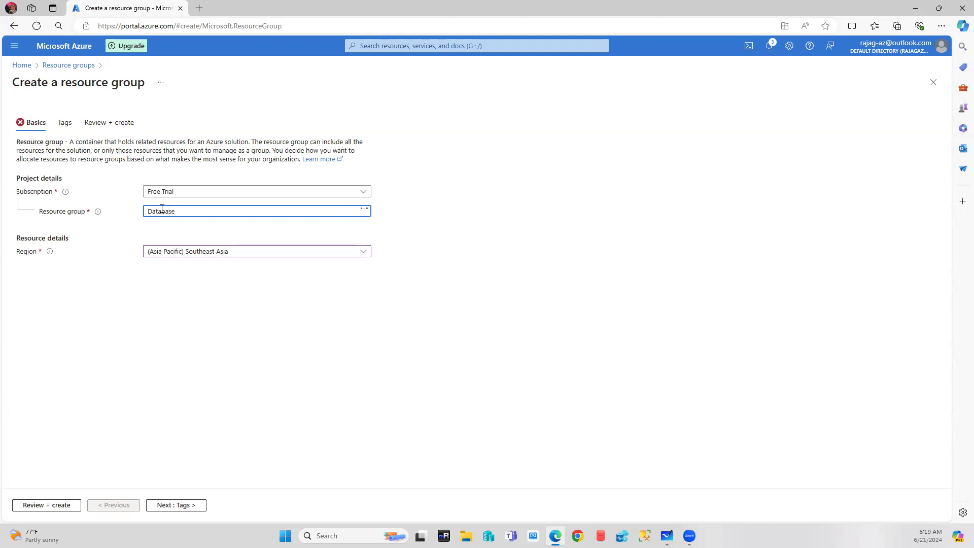
type("-SA-RG")
left_click(246, 319)
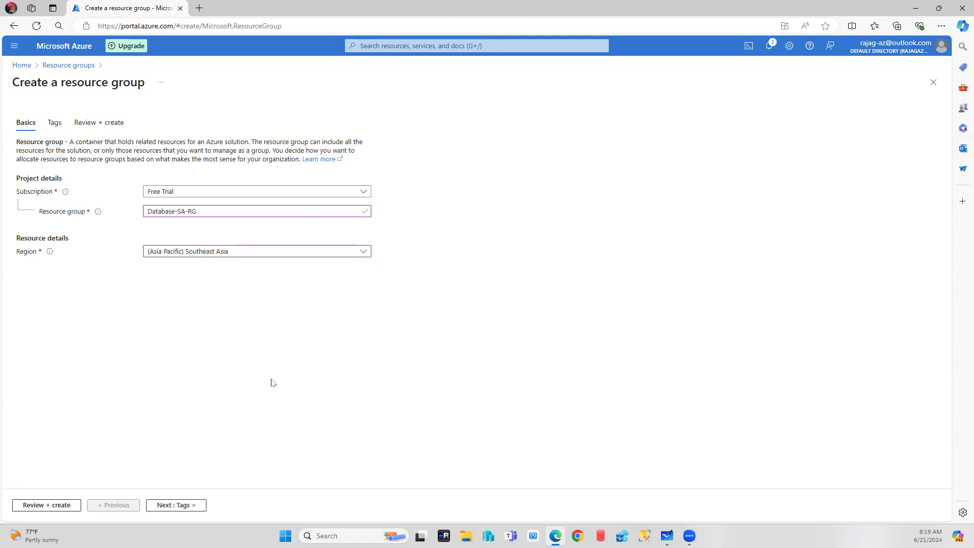
left_click(42, 504)
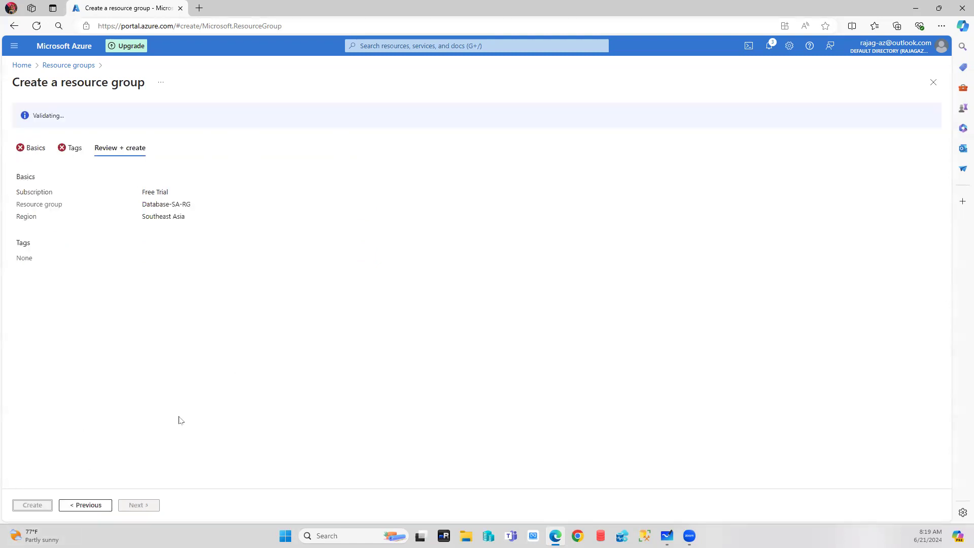
left_click(28, 505)
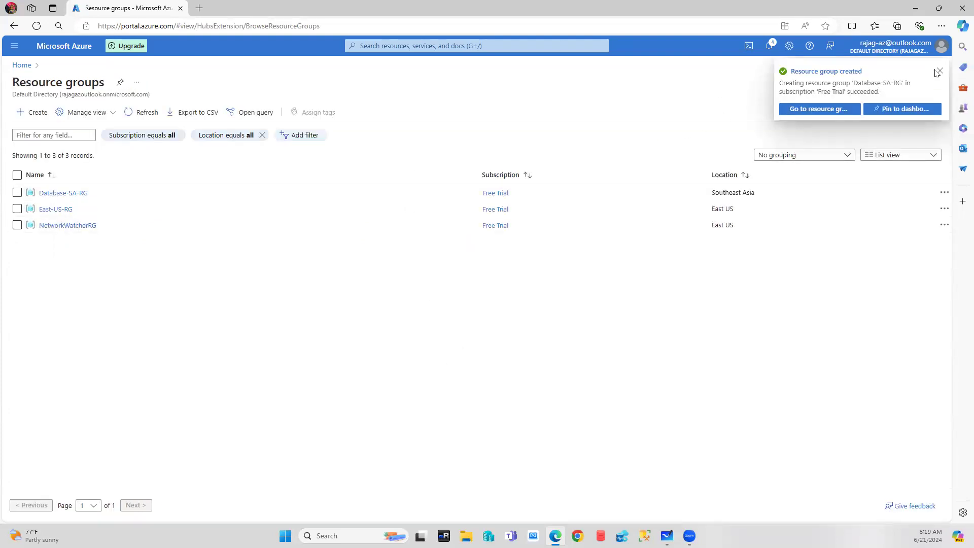
Dismiss the 'Resource group created' notification and return to the Azure home page.
left_click(939, 71)
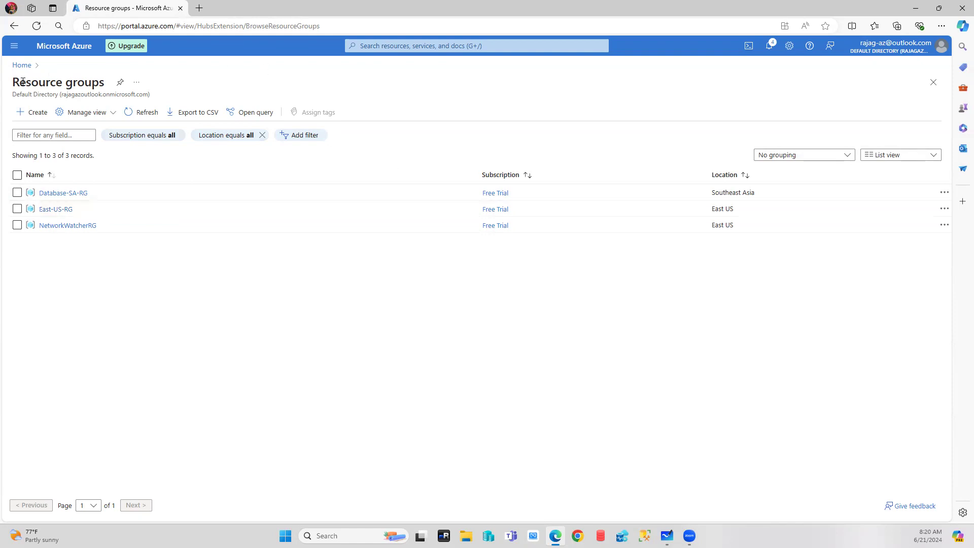
left_click(20, 66)
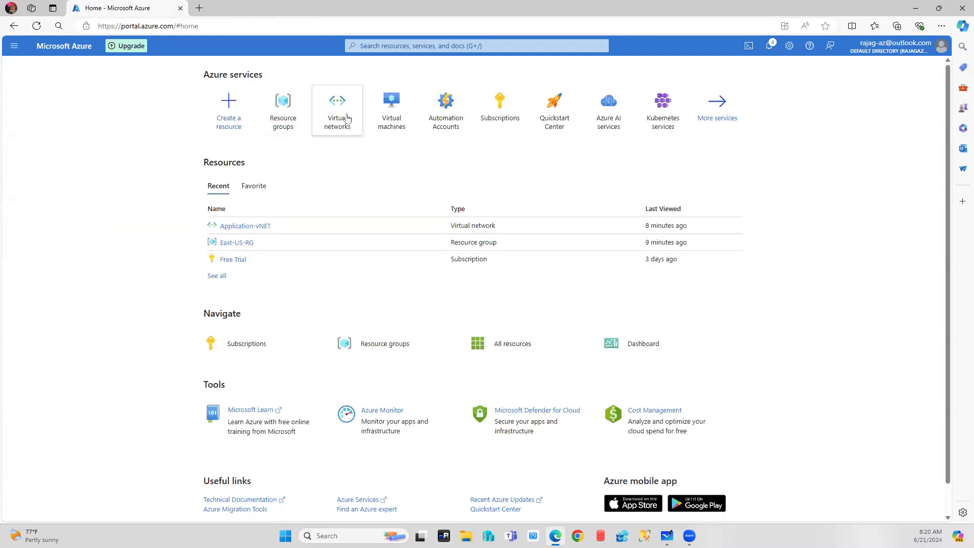
Start a virtual network in Database-SA-RG, Southeast Asia, and begin naming it 'Database-'.
left_click(337, 99)
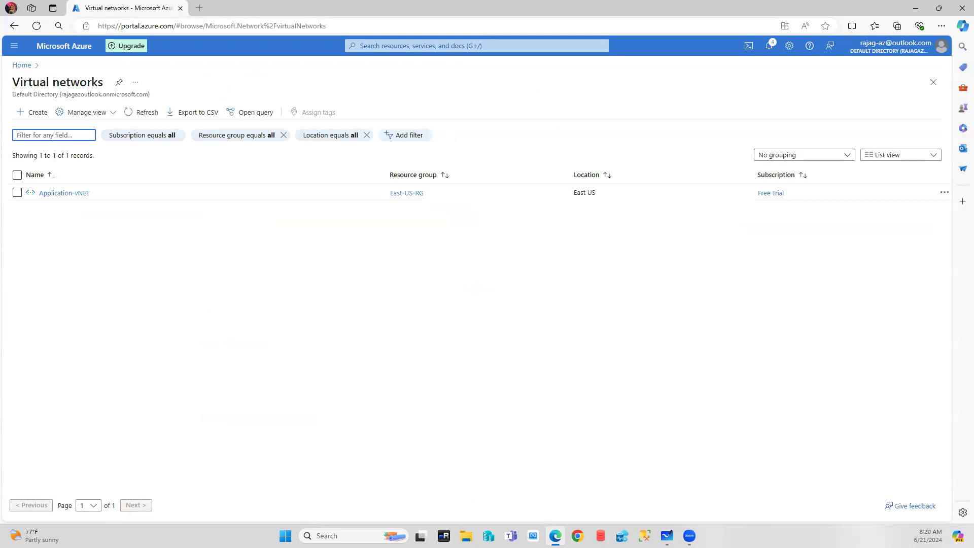
left_click(34, 113)
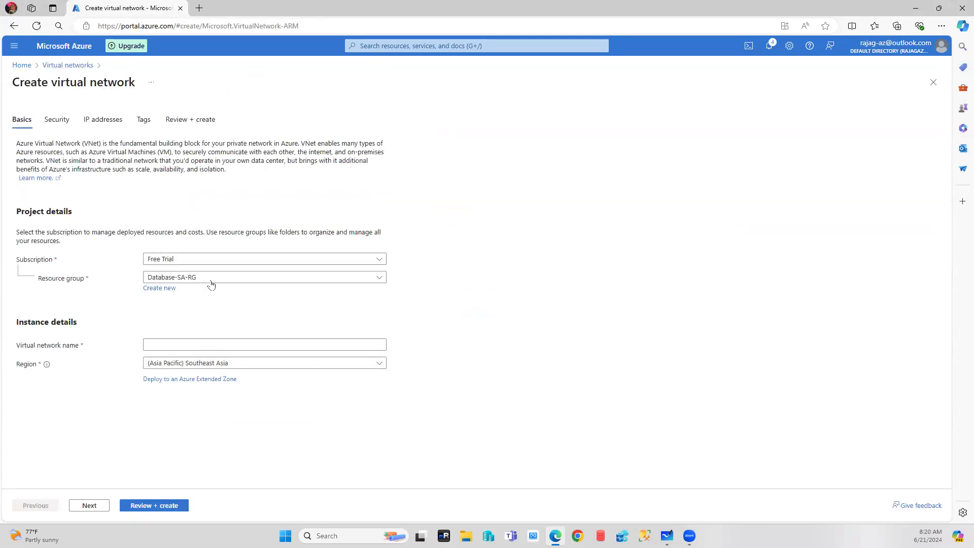
left_click(189, 344)
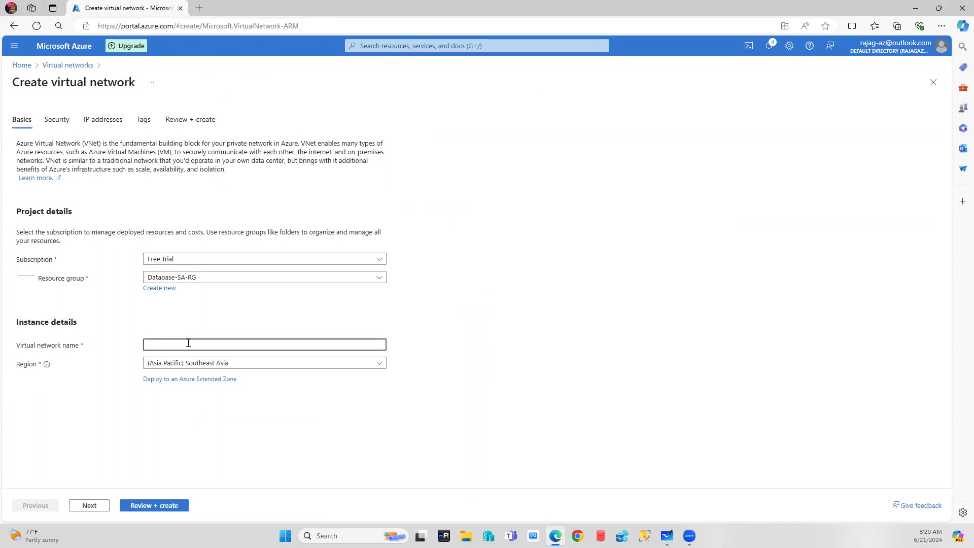
type("Databaae")
key("BackSpace")
type("se-")
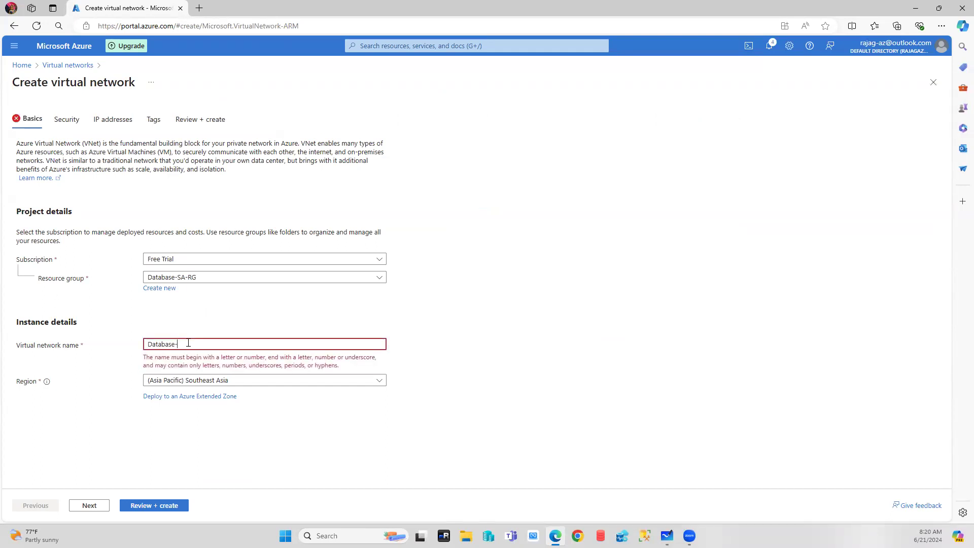
key("BackSpace")
key("BackSpace")
key("BackSpace")
key("BackSpace")
key("BackSpace")
key("BackSpace")
key("BackSpace")
key("BackSpace")
key("BackSpace")
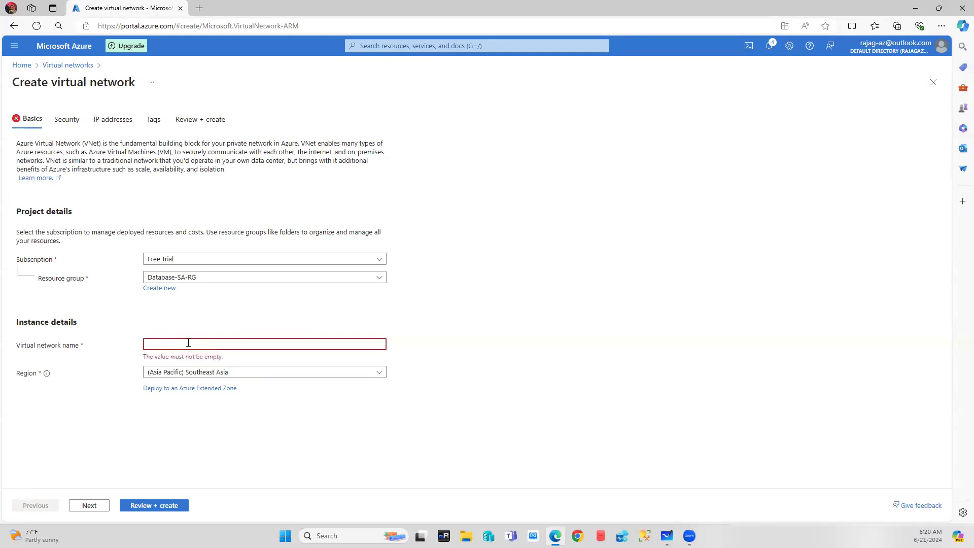
type("Databa")
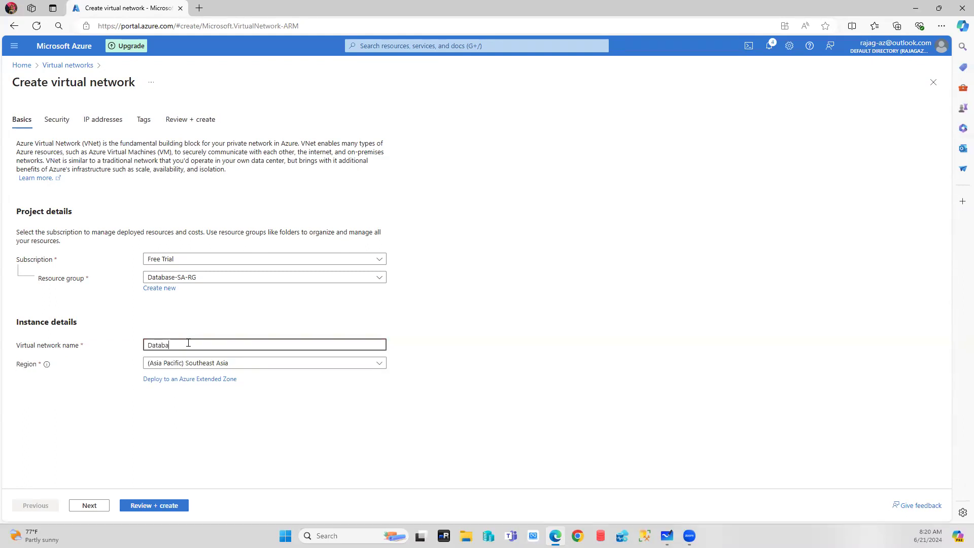
type("se-vNET")
Set the address space to 10.2.0.0/16, after testing 10.1.0.0, clearing the overlap warning.
left_click(89, 508)
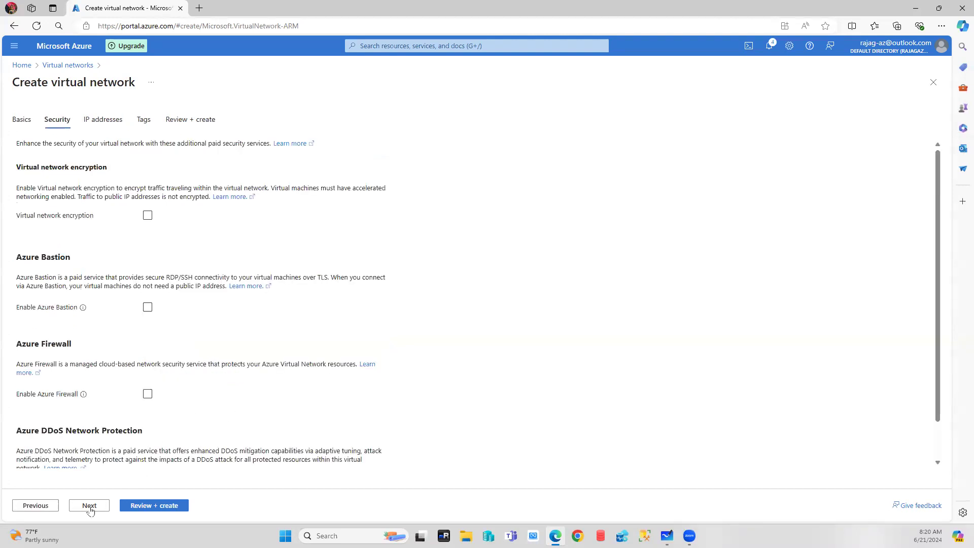
left_click(103, 121)
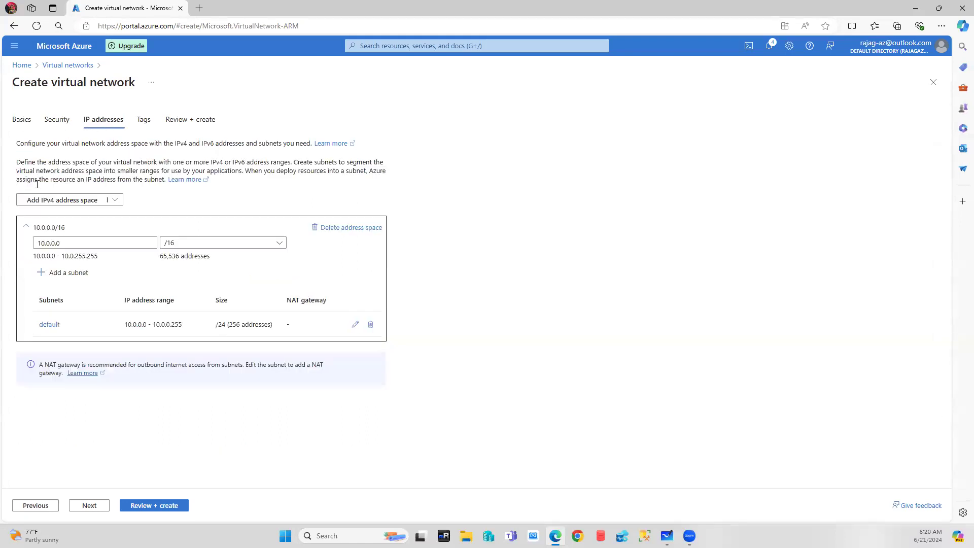
left_click(51, 242)
key("BackSpace")
type("2")
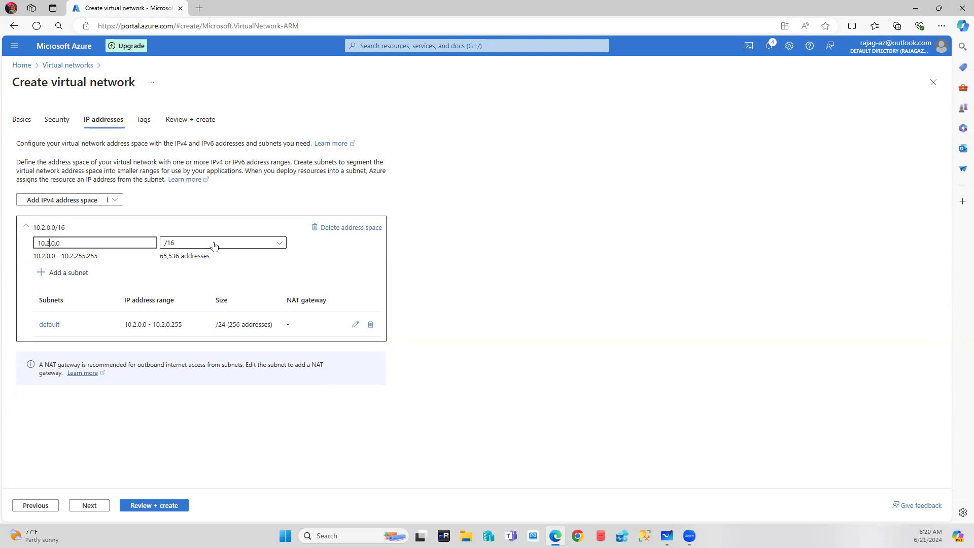
key("BackSpace")
type("1")
left_click(474, 304)
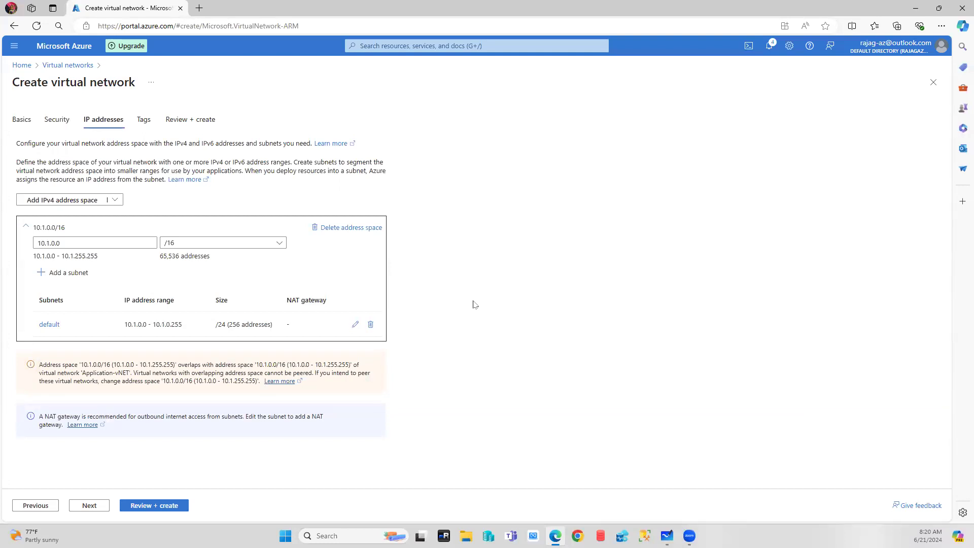
left_click(51, 243)
key("BackSpace")
type("2")
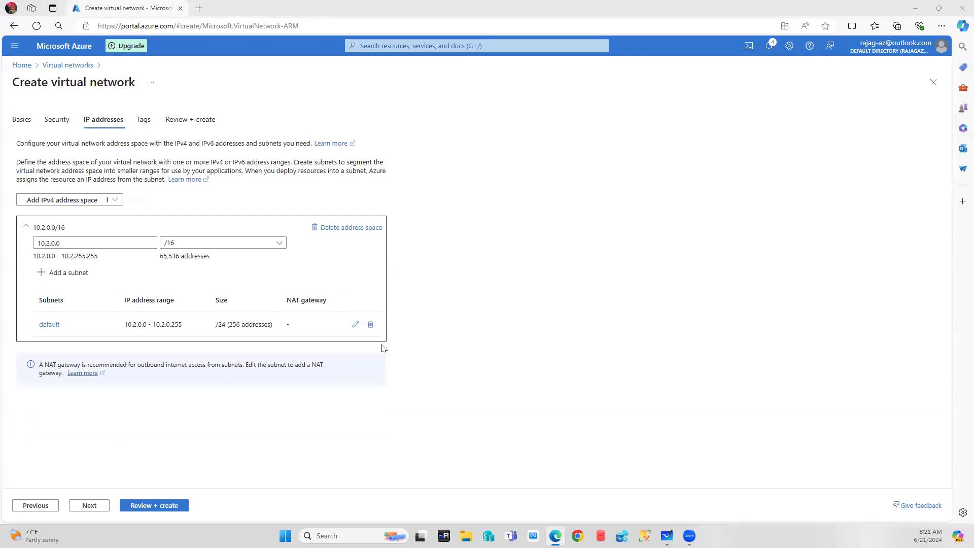
left_click(355, 324)
Save the default subnet as Subnet-DB starting at 10.2.1.0 (/24), then proceed to Review + create.
double_click(694, 148)
type("D")
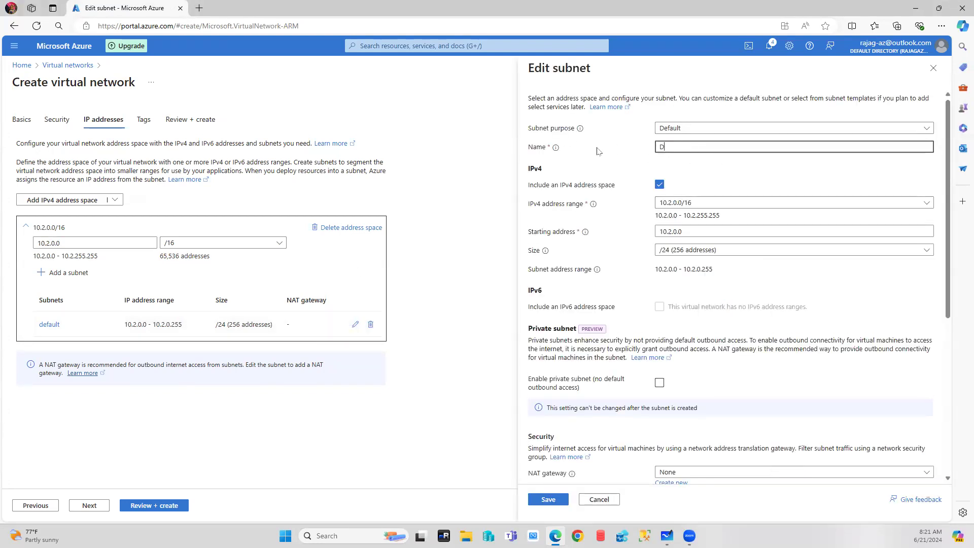
key("BackSpace")
type("Sub")
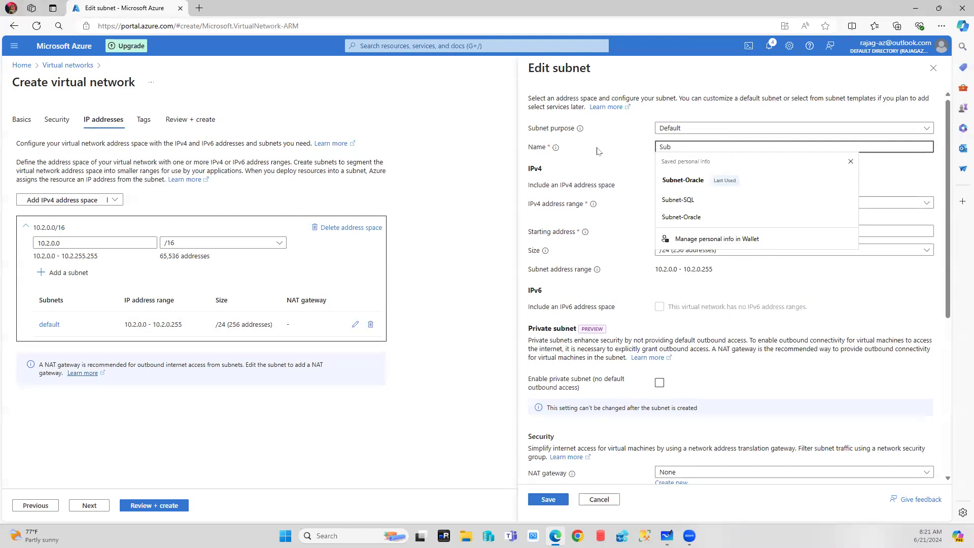
type("net-DB")
left_click(678, 202)
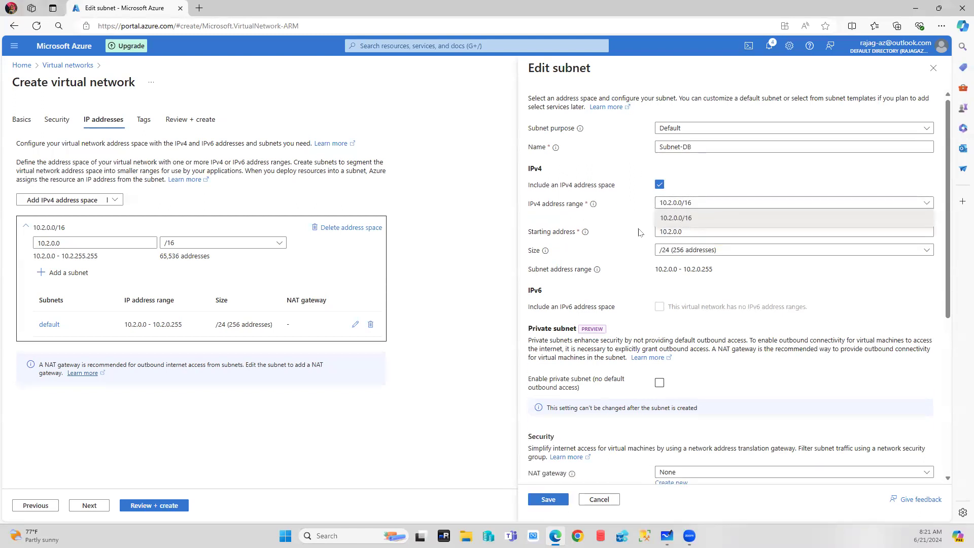
left_click(675, 233)
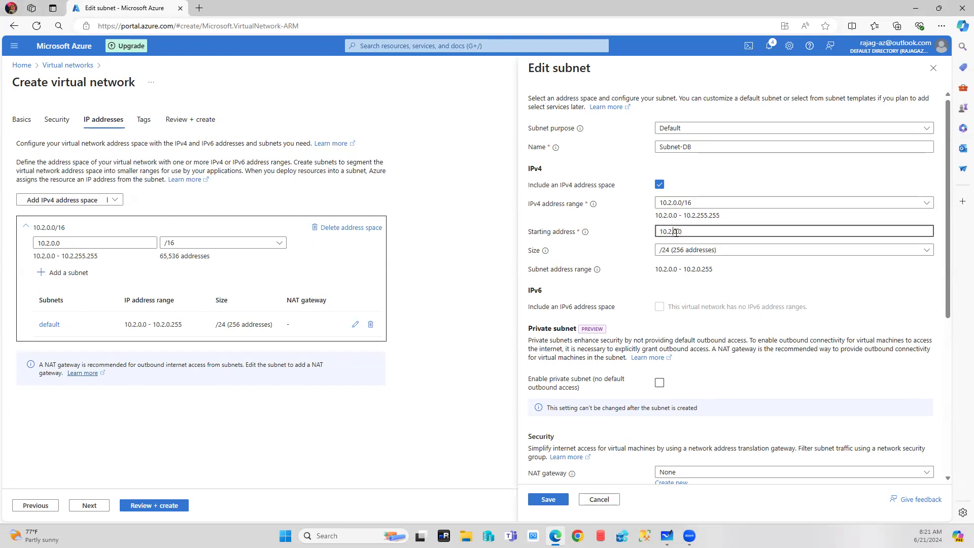
key("BackSpace")
type("1")
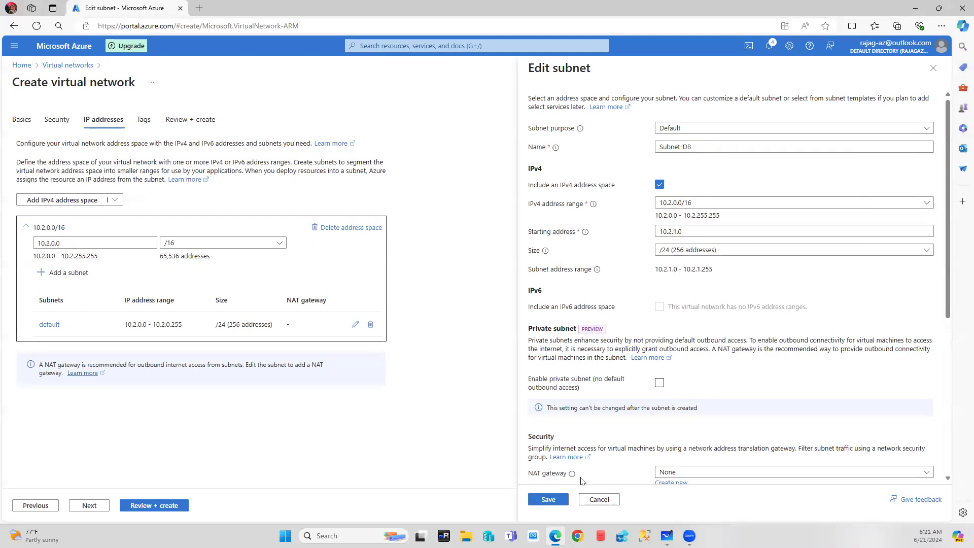
left_click(548, 500)
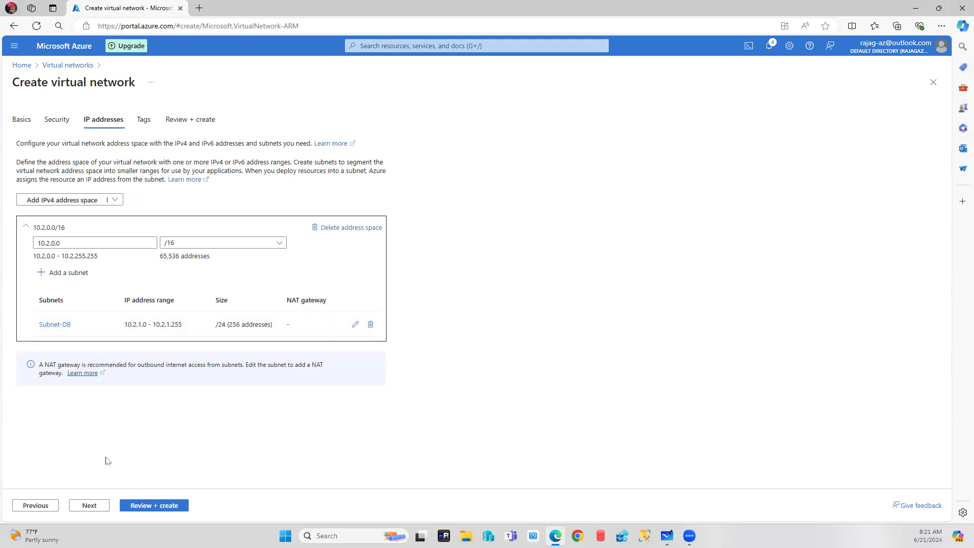
left_click(89, 505)
left_click(144, 508)
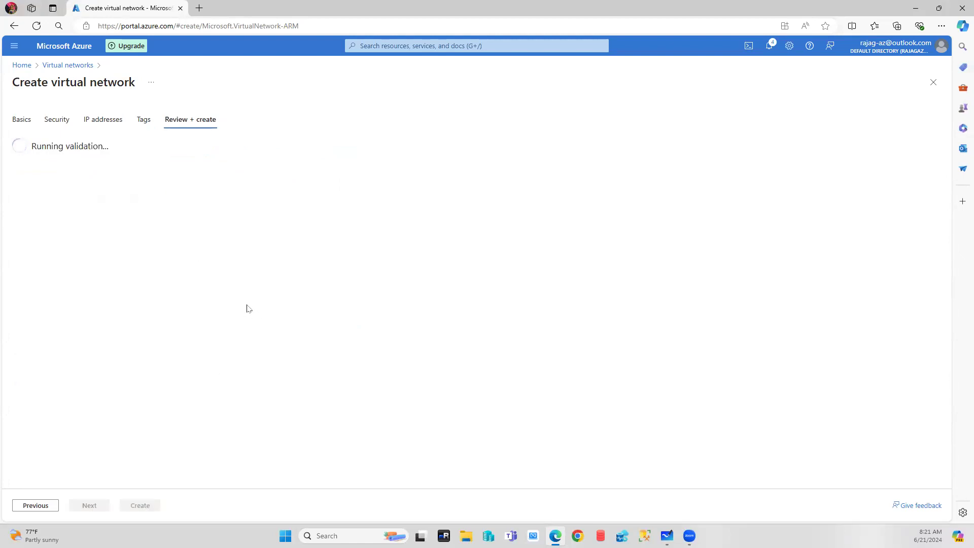
Launch Paint from Windows search and enlarge the canvas to fill the window.
left_click(352, 536)
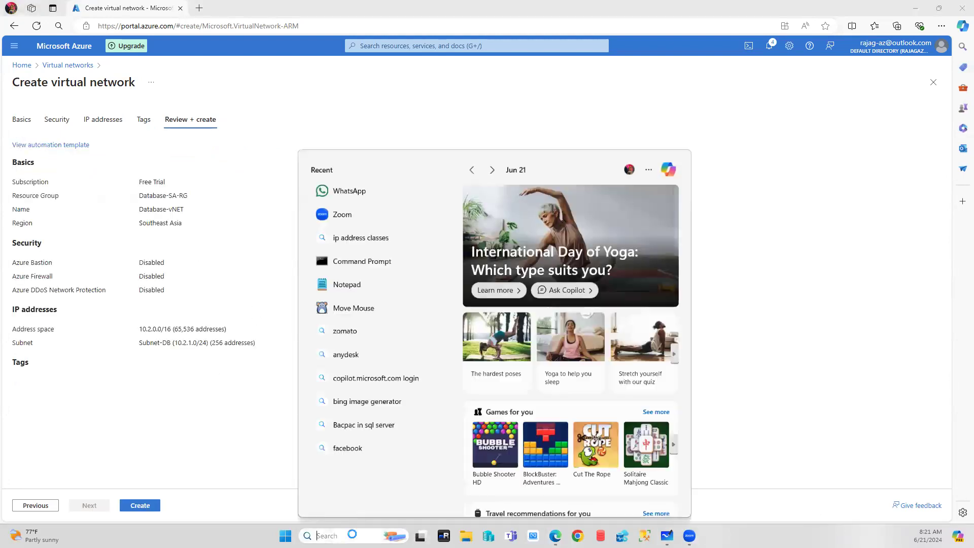
type("paint")
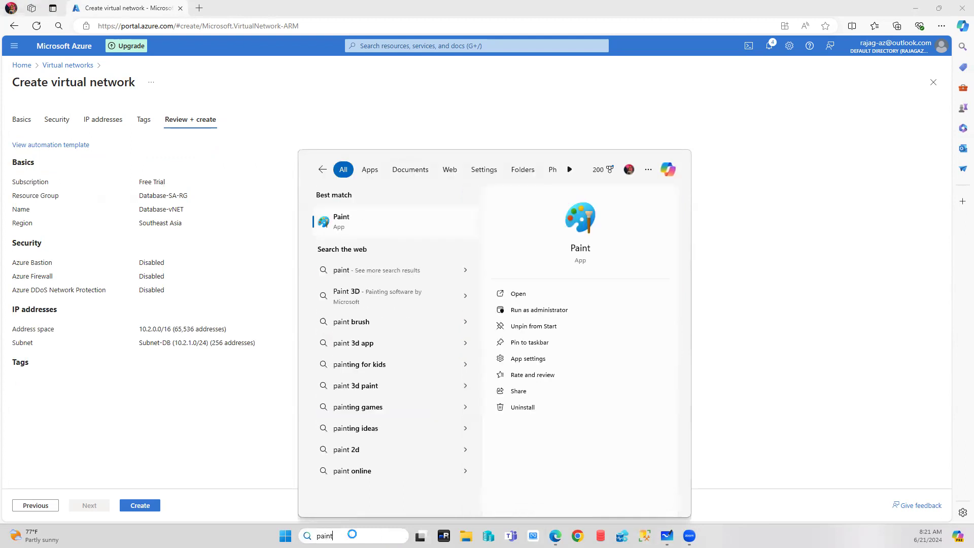
left_click(355, 221)
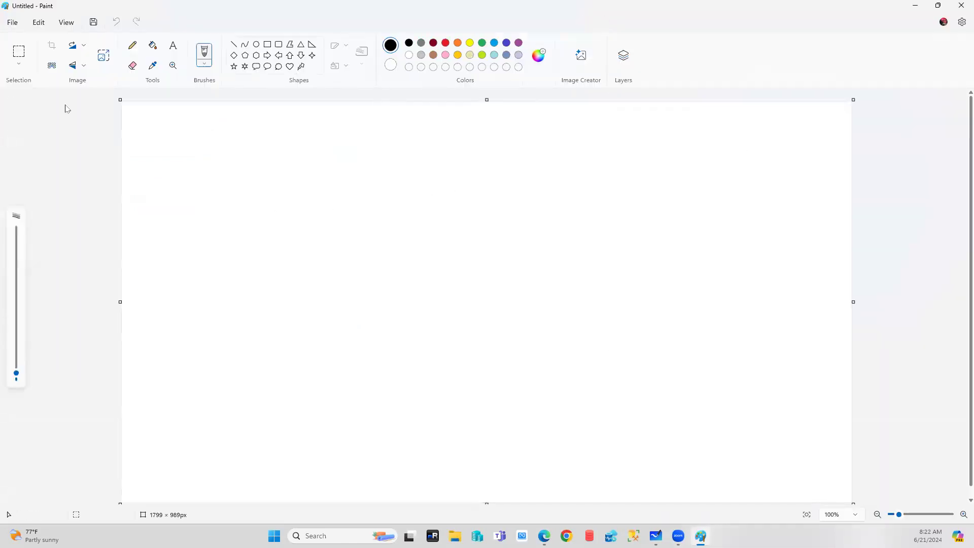
left_click_drag(120, 100, 0, 90)
left_click_drag(915, 306, 973, 306)
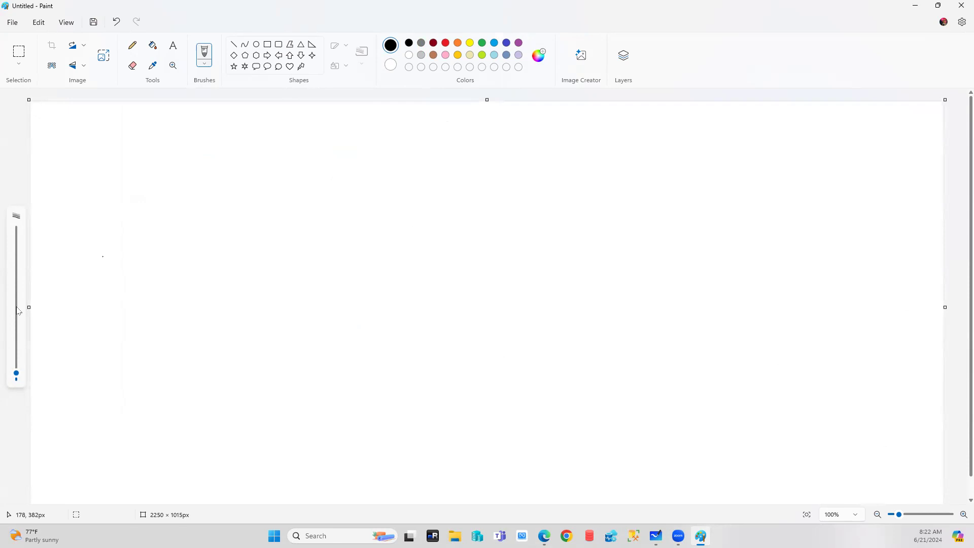
left_click_drag(29, 307, 1, 307)
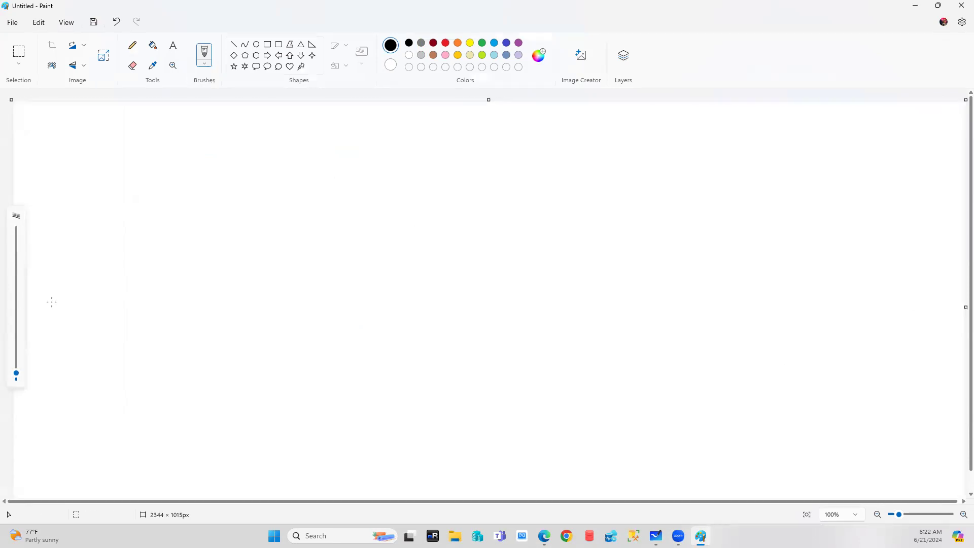
Draw two large turquoise rounded rectangles, one on the left and one on the right.
left_click(280, 46)
left_click_drag(41, 164, 406, 465)
left_click(494, 44)
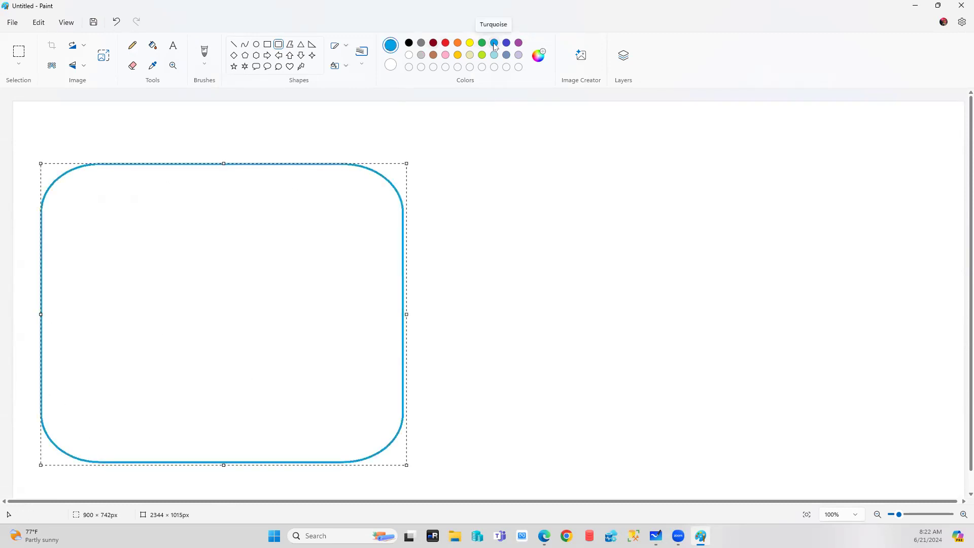
left_click(568, 218)
left_click_drag(541, 159, 549, 189)
left_click_drag(636, 339, 889, 454)
left_click(932, 415)
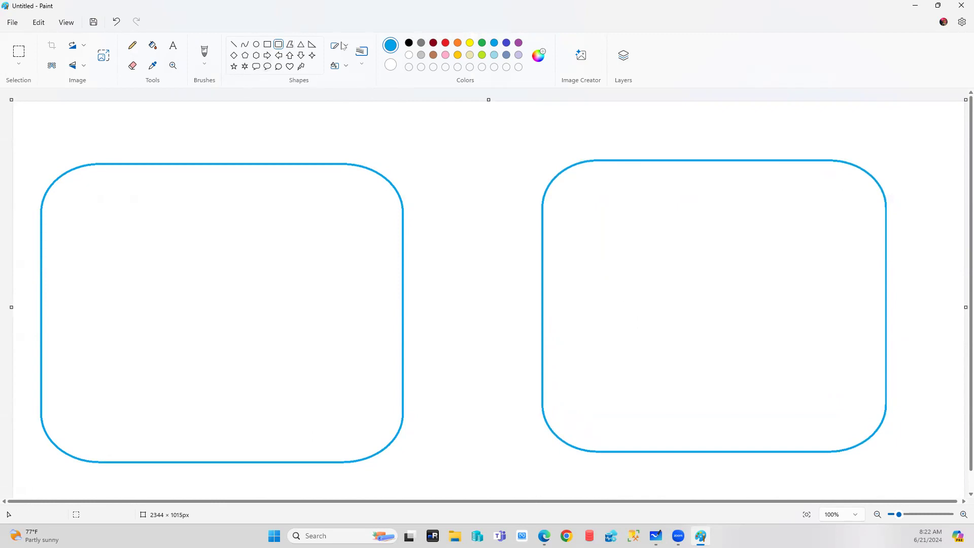
Draw indigo rounded boxes: two inside the left box, one inside the right.
left_click(507, 43)
left_click_drag(77, 208, 174, 431)
left_click_drag(227, 215, 326, 425)
left_click_drag(612, 196, 711, 414)
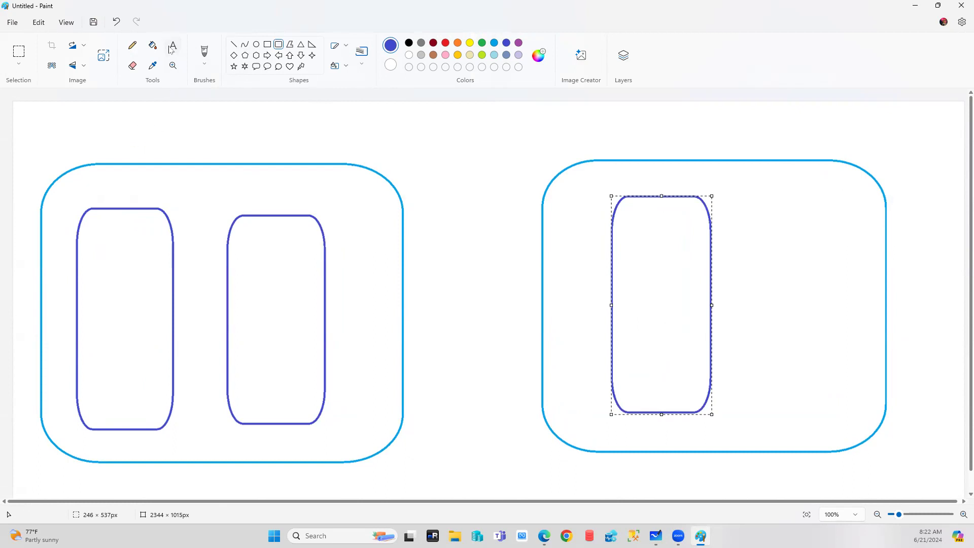
Label the left box 'Application-vNET - EastUS' in size 20 text.
left_click(172, 48)
left_click_drag(121, 145, 170, 156)
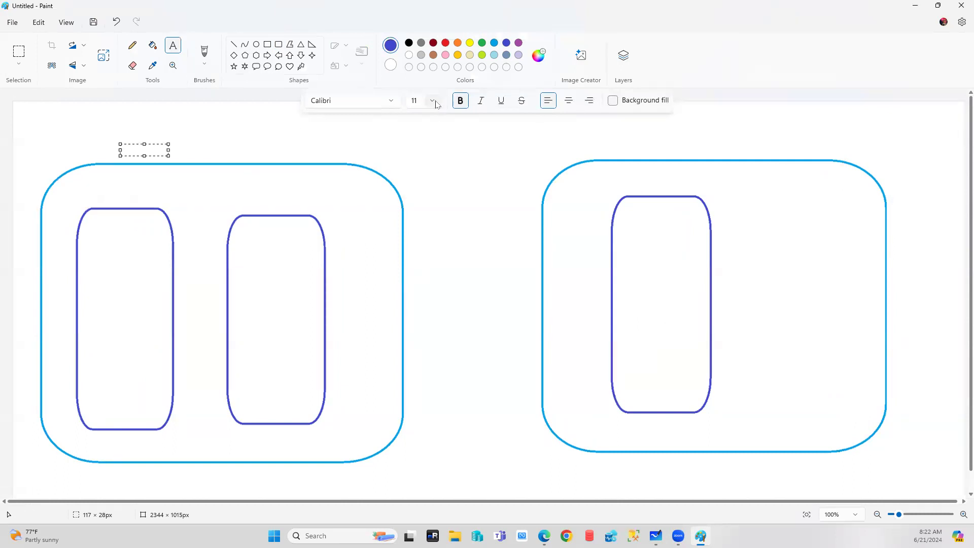
left_click(434, 102)
left_click(426, 267)
left_click_drag(145, 145, 307, 139)
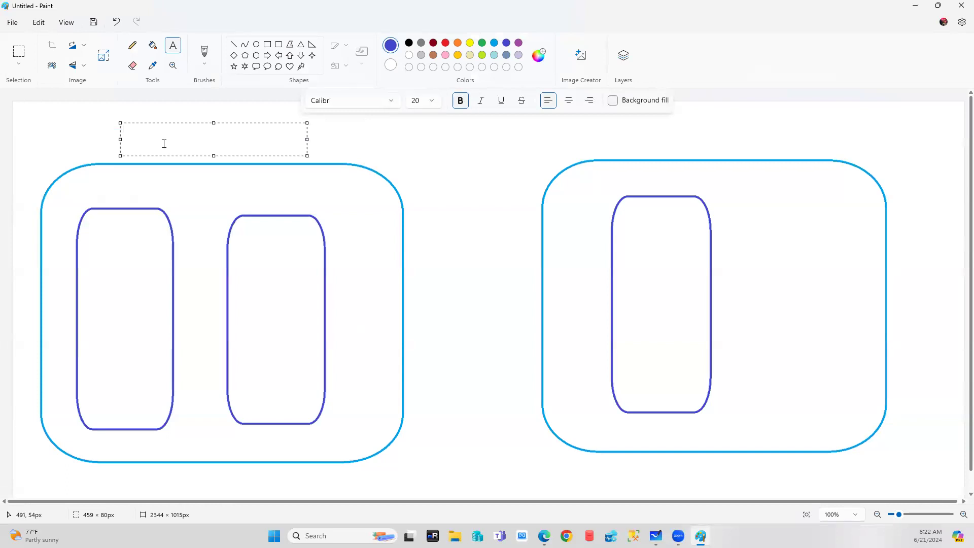
type("Application-vNET")
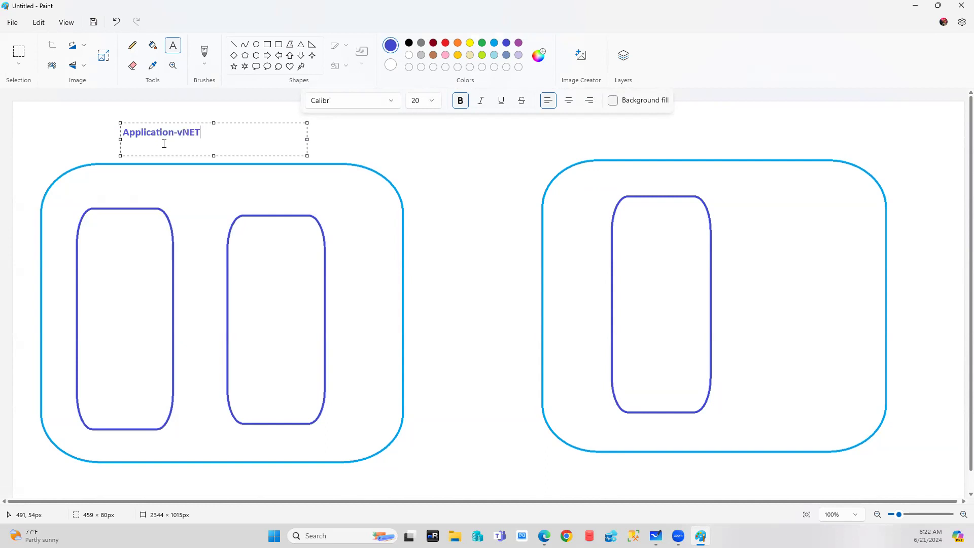
type("  - EastUS")
left_click(508, 182)
Label the right box 'Database-vNET SA'.
left_click(627, 131)
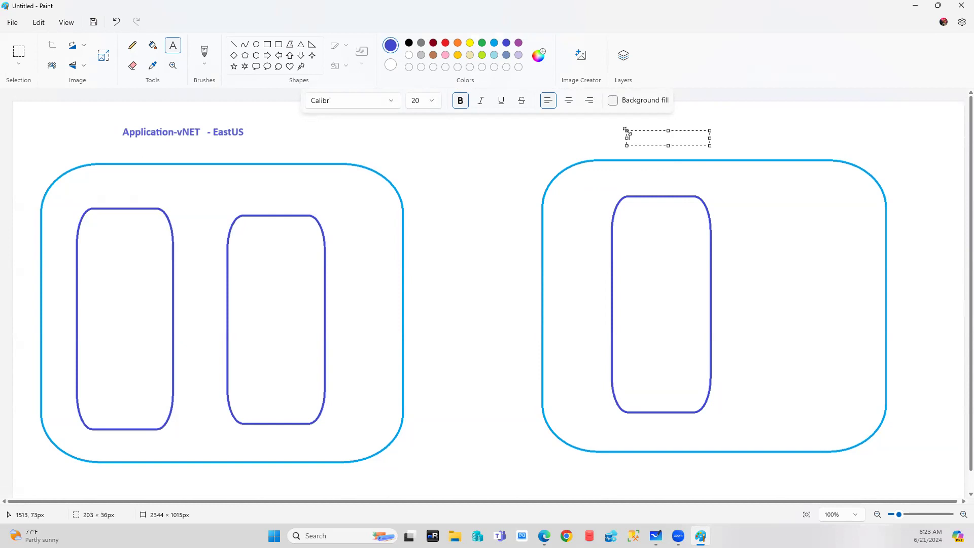
left_click_drag(668, 130, 668, 119)
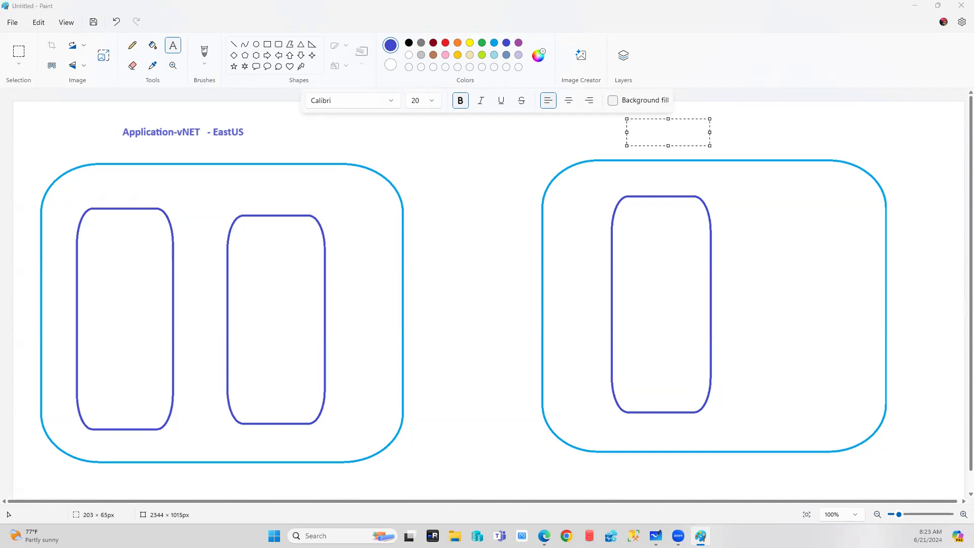
left_click_drag(712, 133, 793, 133)
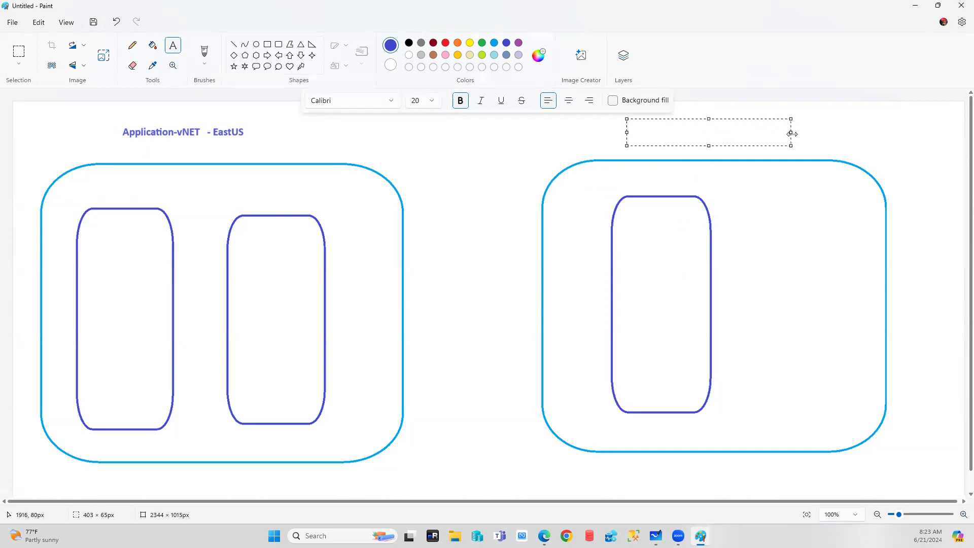
type("Database-vNET")
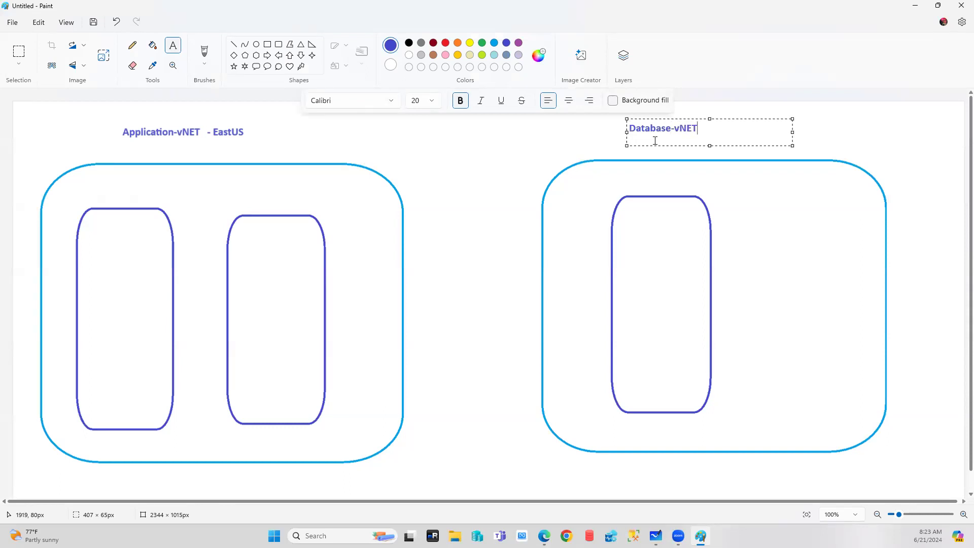
type("  A")
key("BackSpace")
type("SA")
left_click(486, 181)
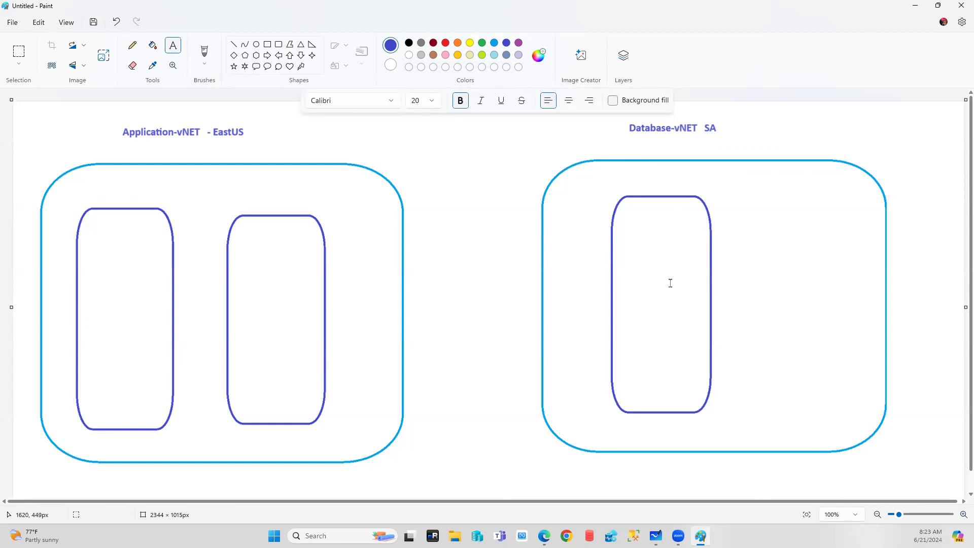
Add a 'Subnet-App' label above the left inner box and colour it orange.
left_click(88, 191)
type("SUbnet")
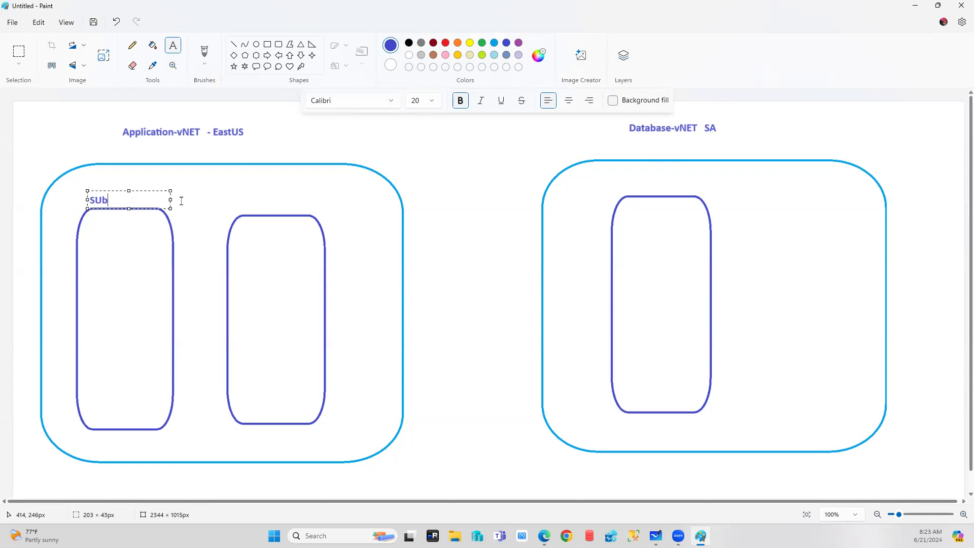
key("BackSpace")
key("BackSpace")
key("BackSpace")
key("BackSpace")
key("BackSpace")
type("ubnet-App")
left_click_drag(160, 198, 44, 187)
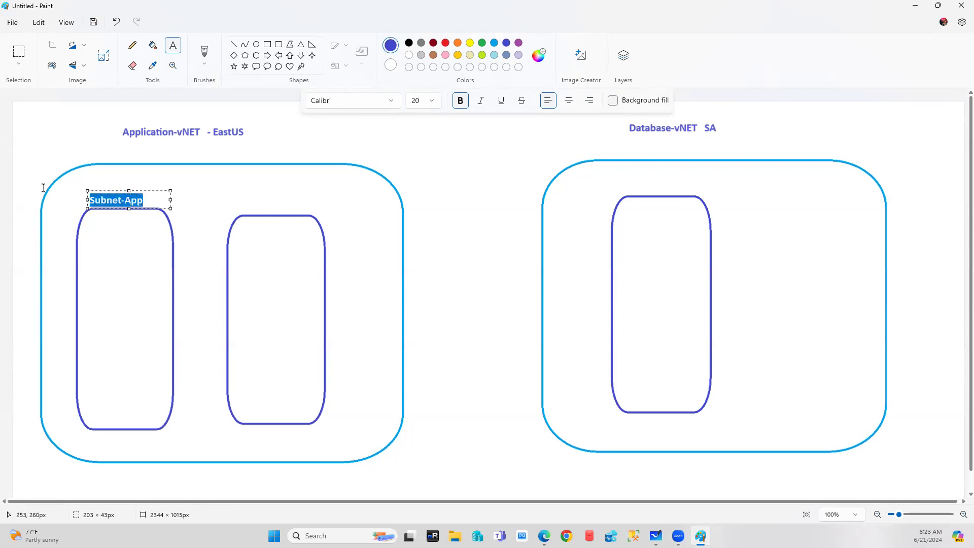
left_click(457, 43)
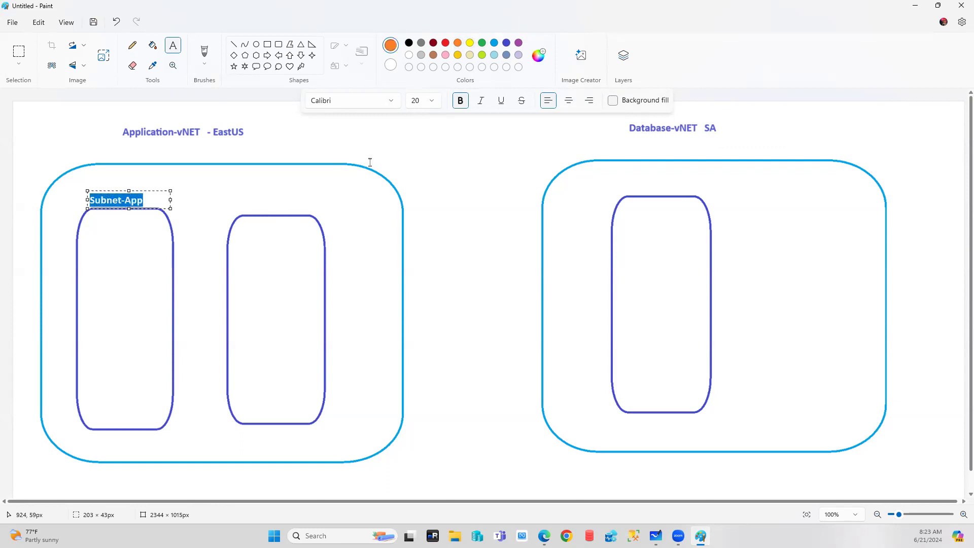
left_click(282, 206)
Add a 'Subnet-Web' label above the second subnet box.
left_click(248, 203)
left_click(237, 202)
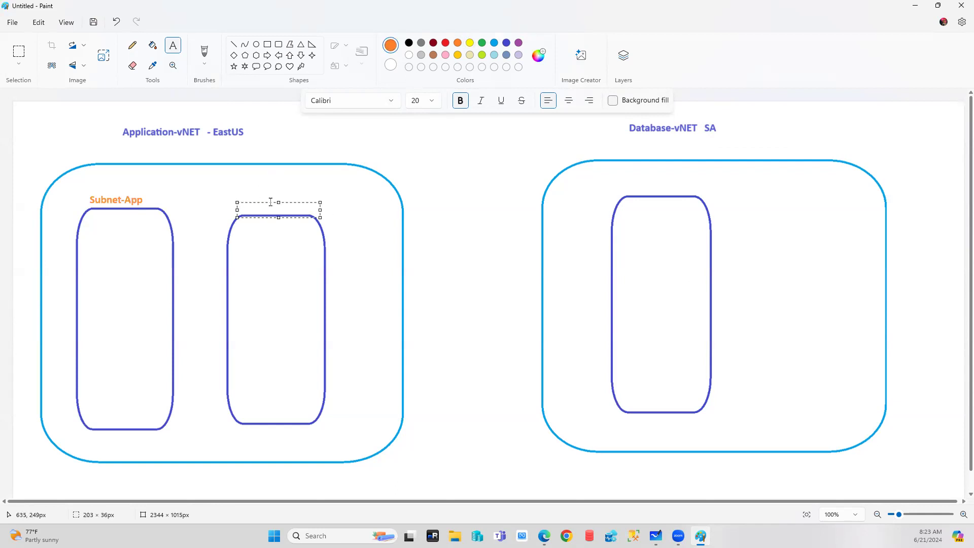
left_click_drag(270, 202, 266, 191)
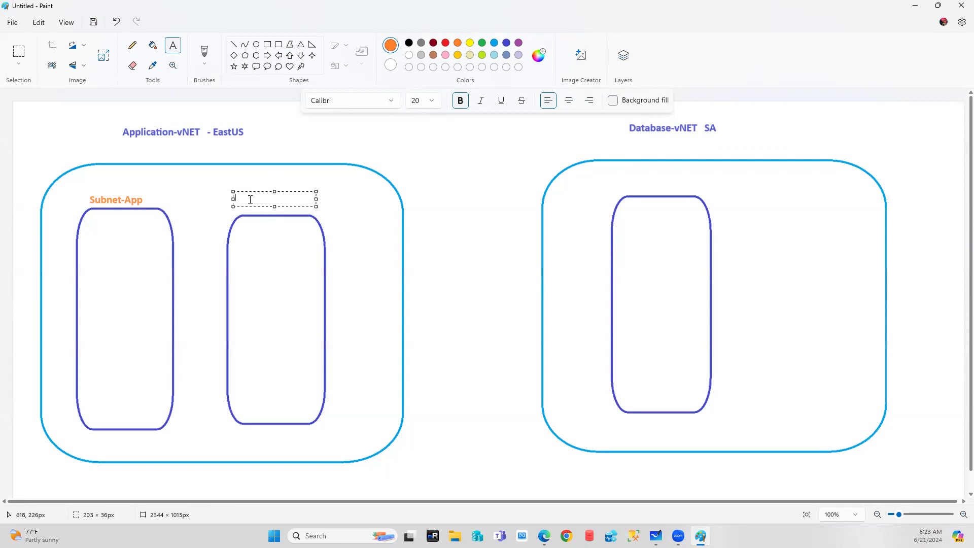
type("Subnet-Web")
left_click(340, 325)
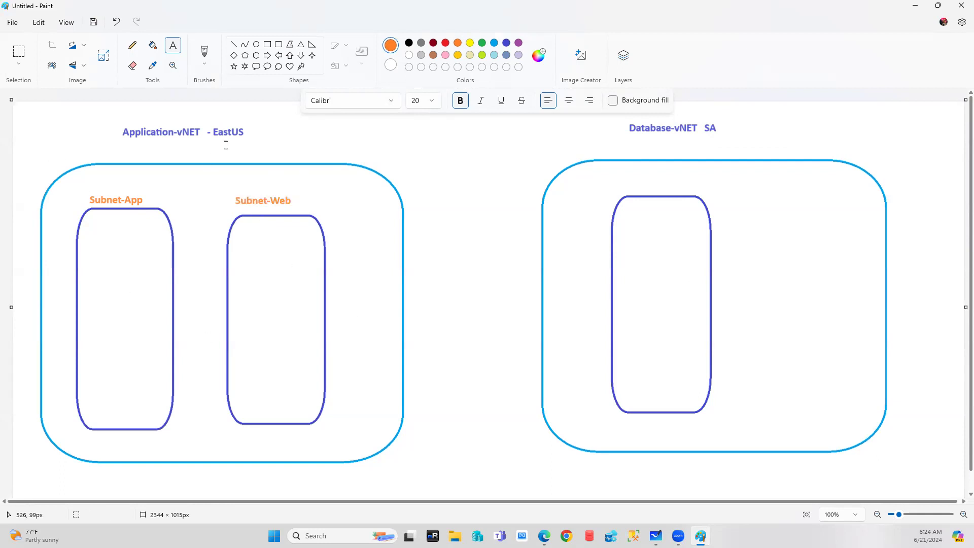
Type '10.1.0.0/16' in a new text box under the Application-vNET title.
left_click_drag(133, 144, 217, 158)
left_click_drag(162, 144, 161, 142)
type("10.1.0.")
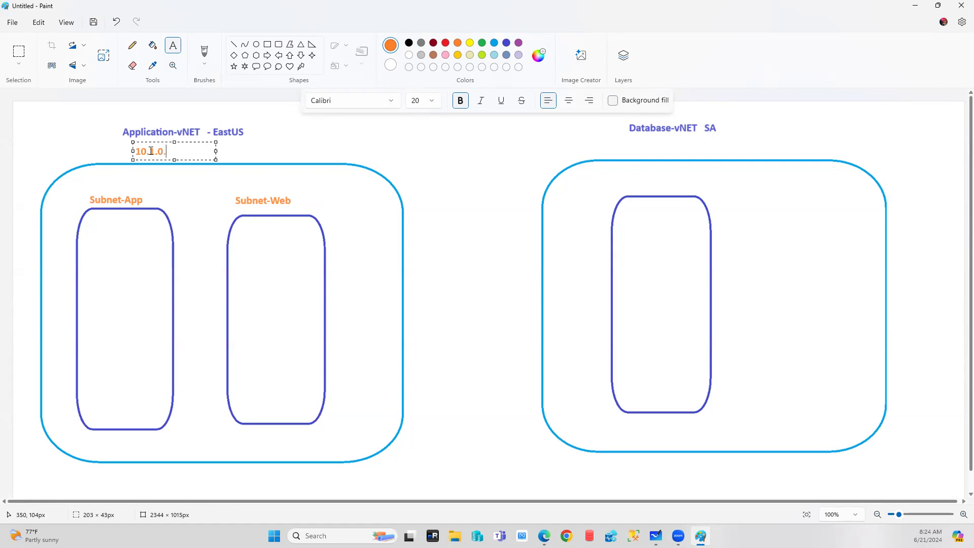
type("0/16")
Keep the 10.1.0.0/16 label and add a pink 10.1.5.0/24 label above Subnet-App.
left_click(172, 211)
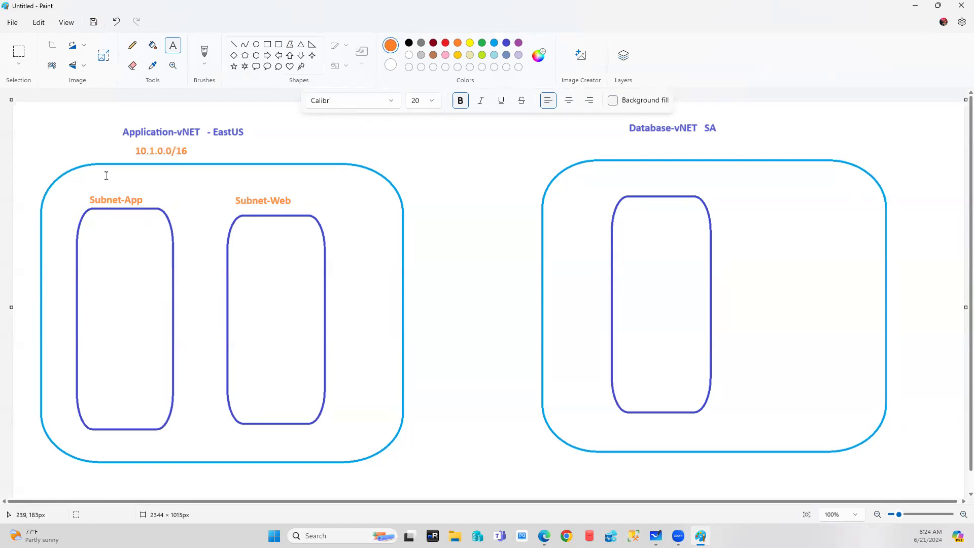
left_click(92, 187)
left_click_drag(128, 186, 119, 172)
left_click(445, 55)
type("10.1.1.")
key("BackSpace")
key("BackSpace")
type(".5.0/2")
left_click(234, 180)
Start an address label reading '10.1' above Subnet-Web.
left_click(246, 174)
left_click(248, 175)
left_click_drag(260, 176, 245, 175)
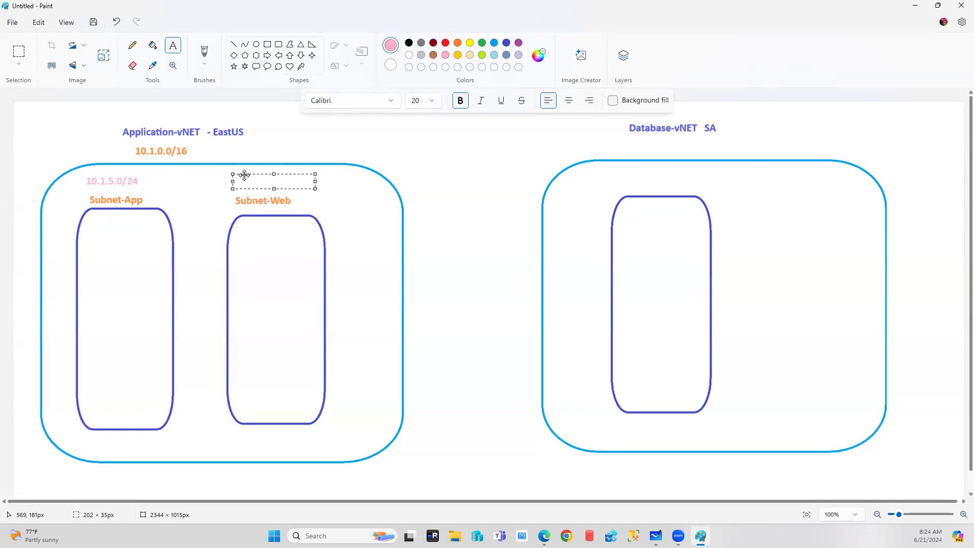
type("10.1.")
Create the Database-vNET virtual network in Azure and return to the Home page.
left_click(544, 535)
left_click(142, 508)
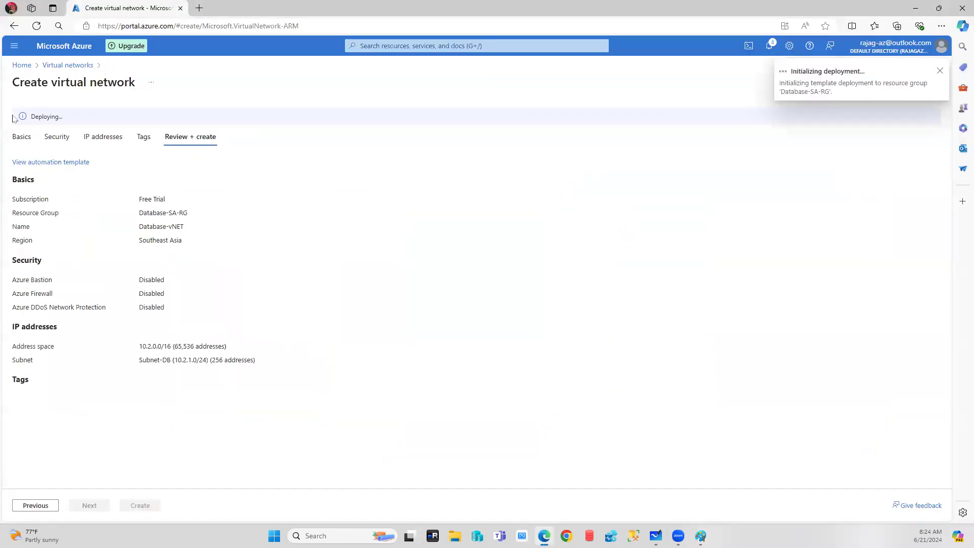
left_click(22, 66)
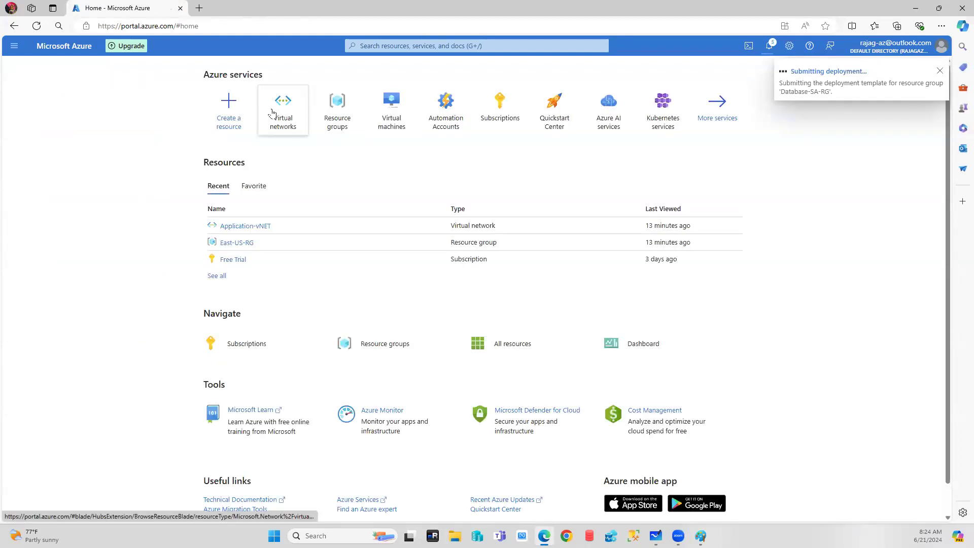
Open the Subnets page of Application-vNET from the Virtual networks list.
left_click(297, 113)
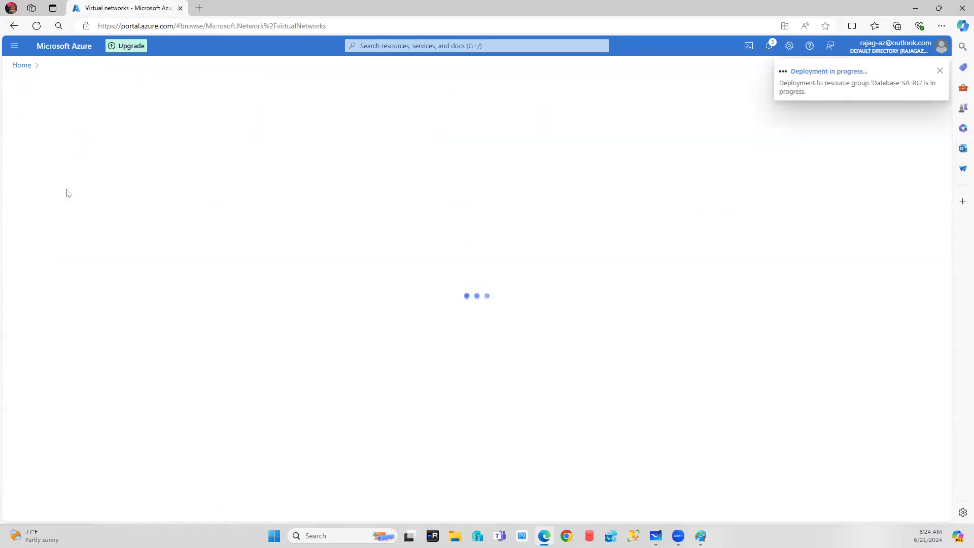
left_click(20, 65)
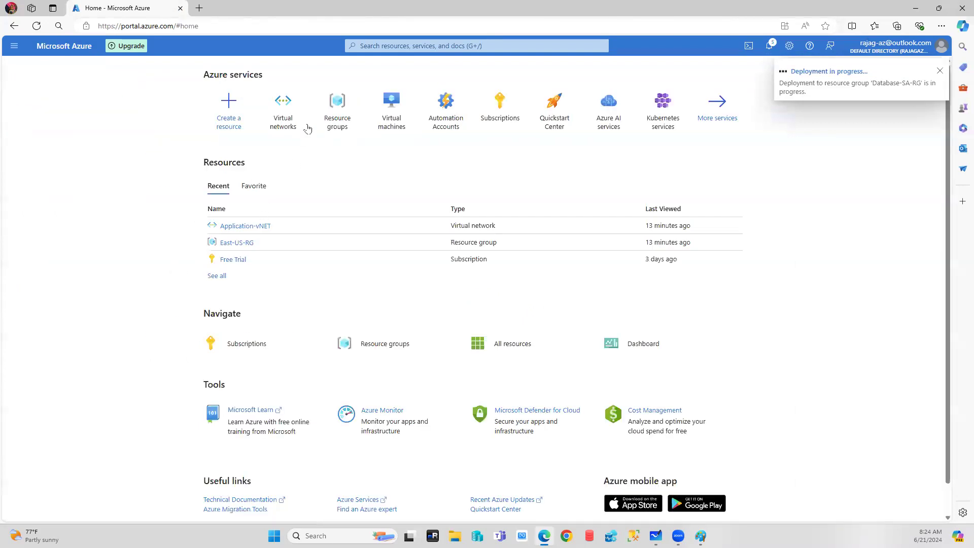
left_click(282, 120)
left_click(53, 195)
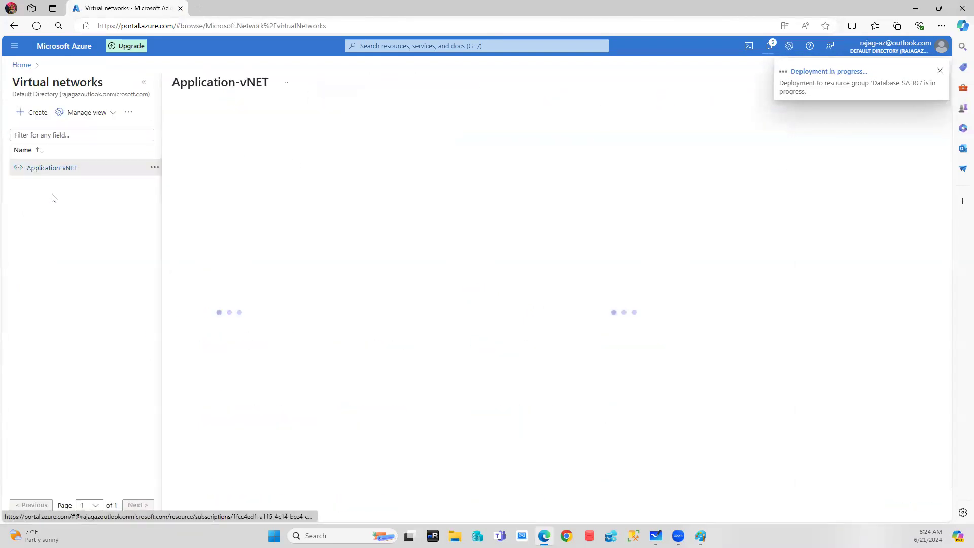
left_click(184, 265)
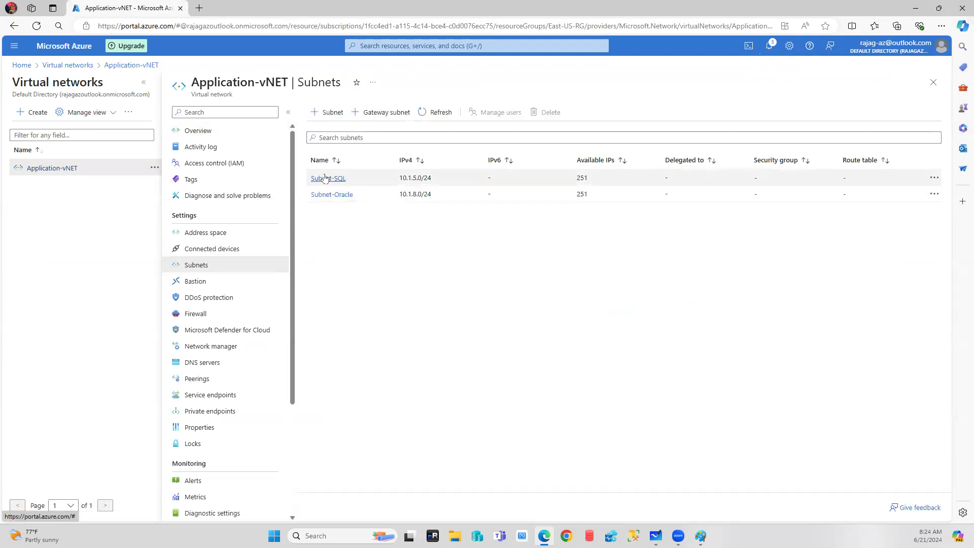
left_click(327, 179)
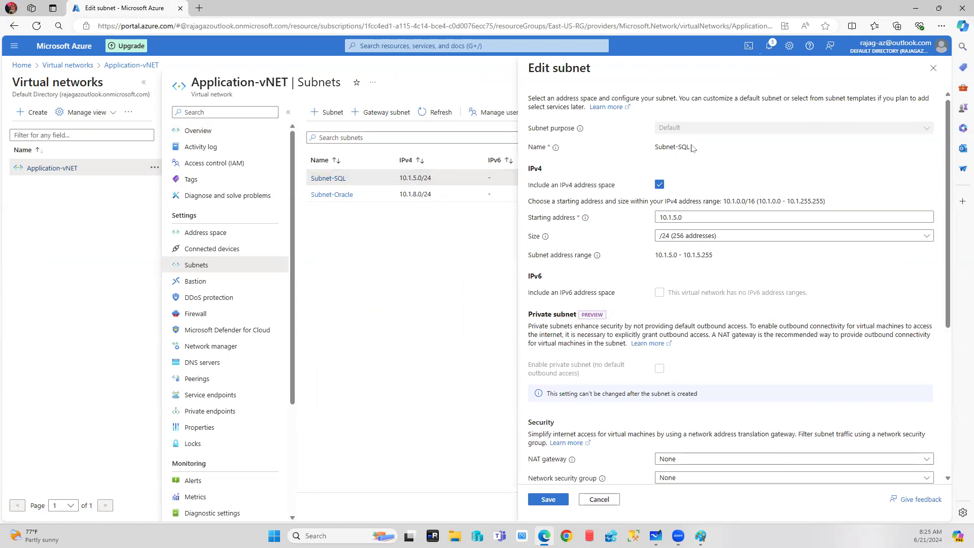
left_click(599, 499)
Delete Subnet-SQL and Subnet-Oracle, confirming each deletion.
left_click(934, 177)
left_click(862, 221)
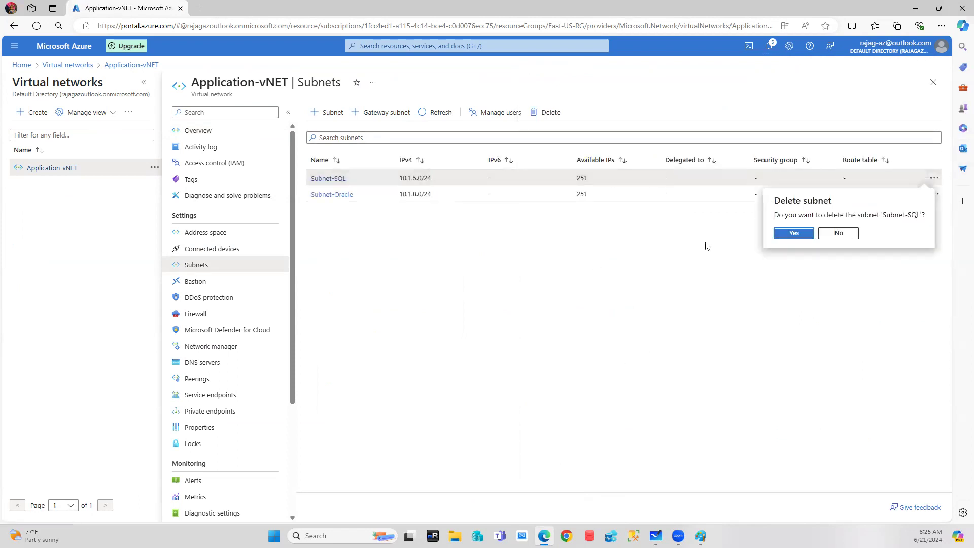
left_click(793, 233)
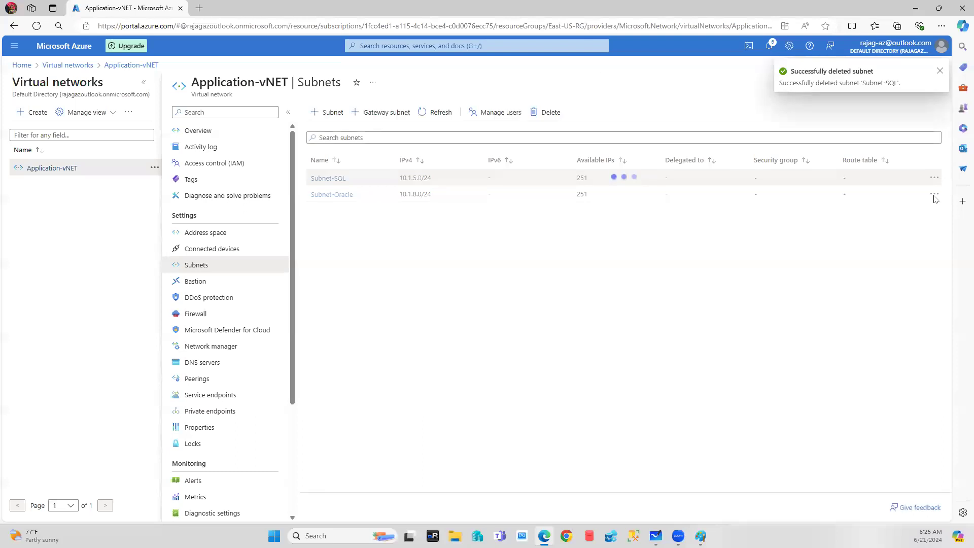
left_click(935, 178)
left_click(862, 221)
left_click(785, 234)
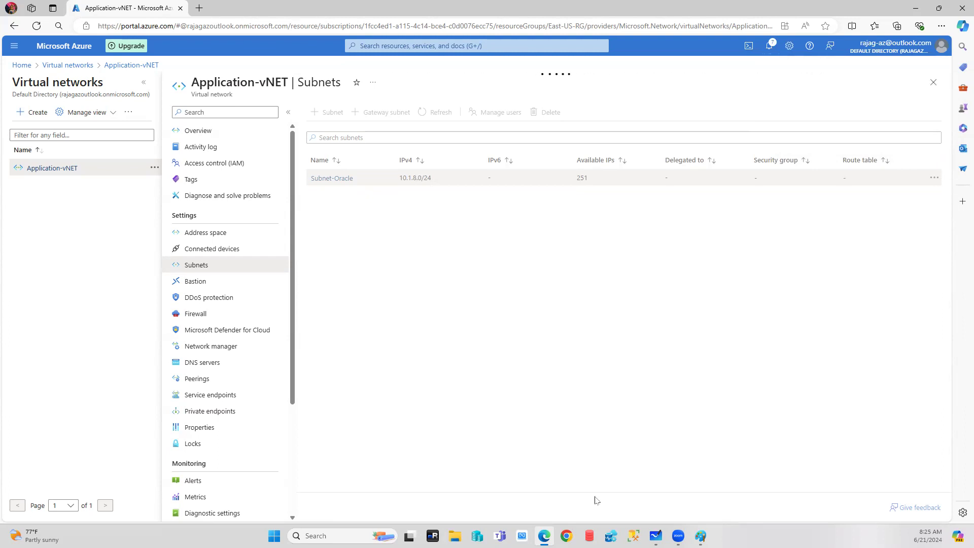
Complete the 10.1.8.0/24 label above Subnet-Web in the Paint diagram.
left_click(701, 536)
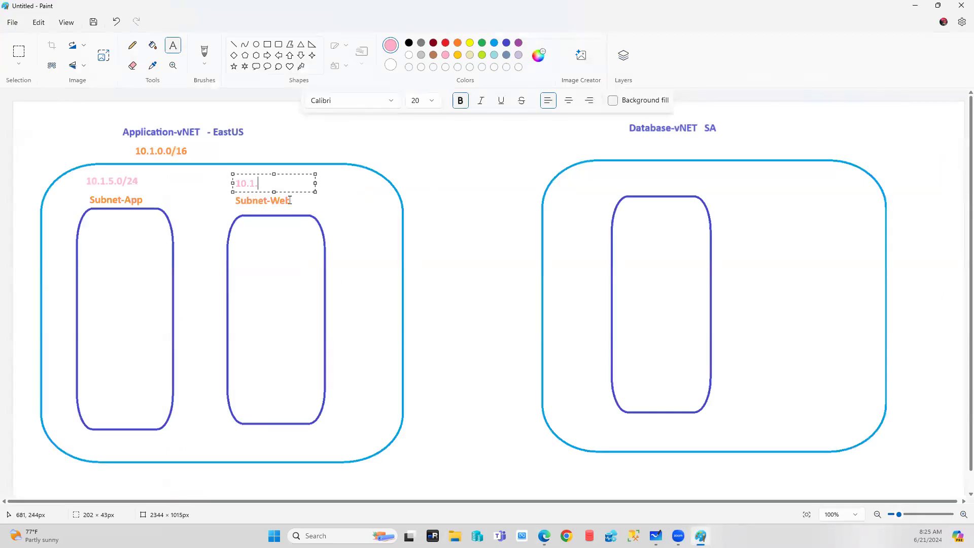
type("8.0/24")
left_click(374, 268)
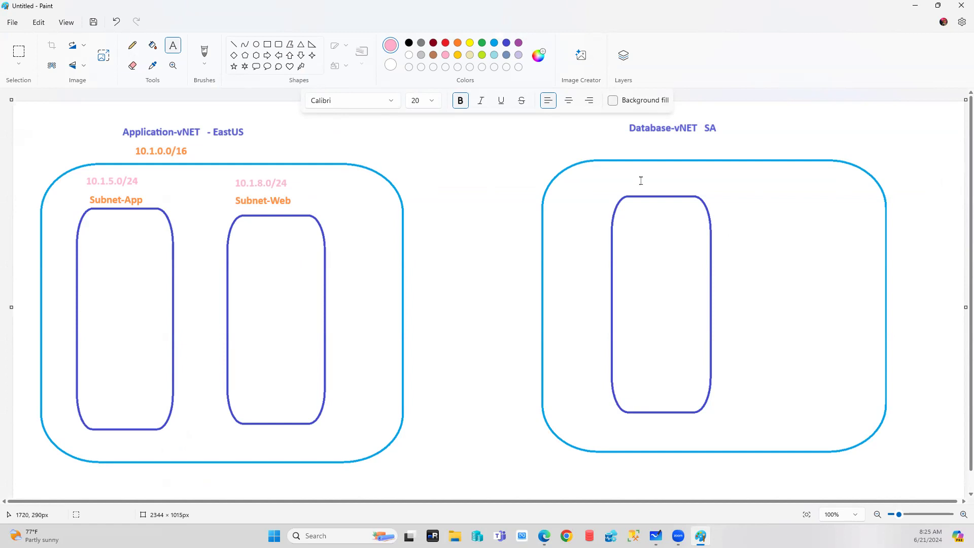
left_click(609, 168)
Create subnet Subnet-APP with starting address 10.1.5.0 and /24 size.
left_click(522, 535)
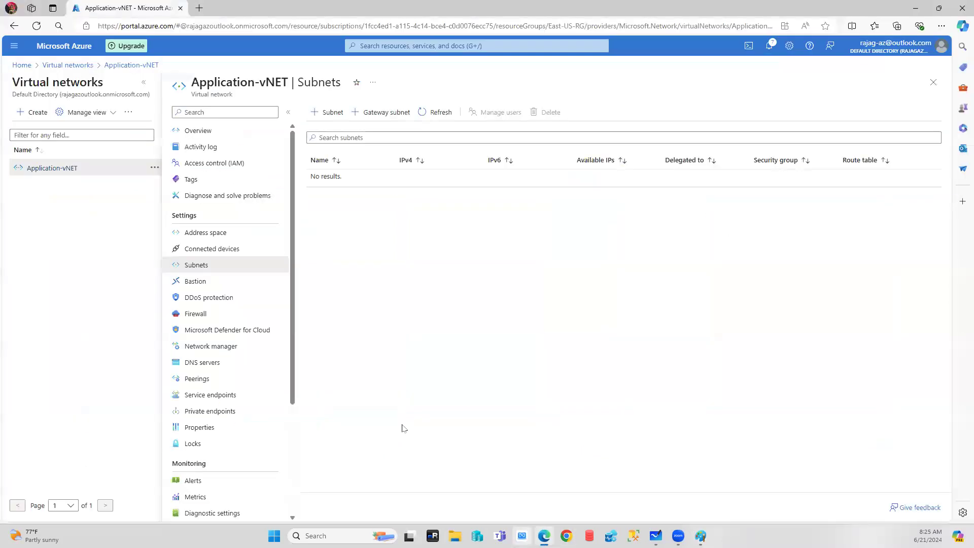
left_click(327, 112)
left_click_drag(693, 146, 633, 151)
type("S")
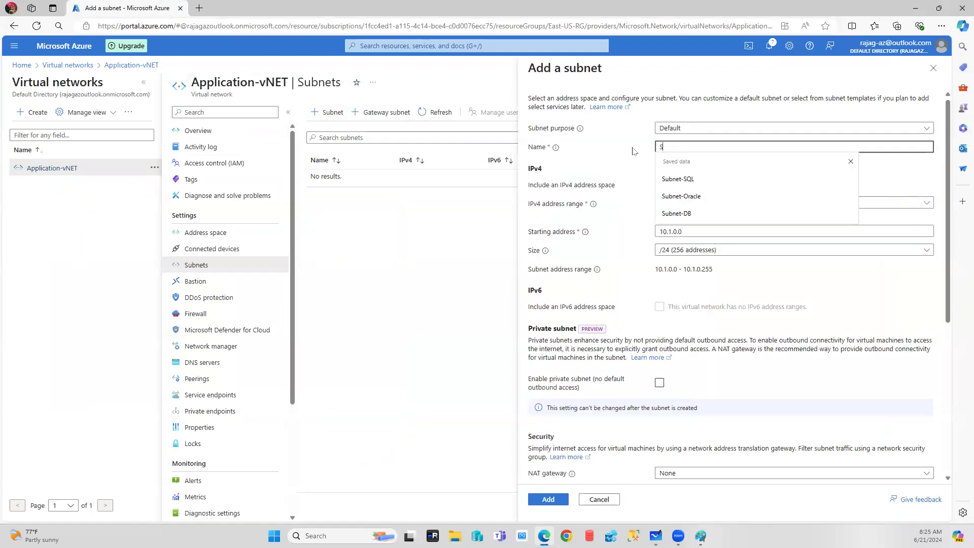
type("ubnet-APP")
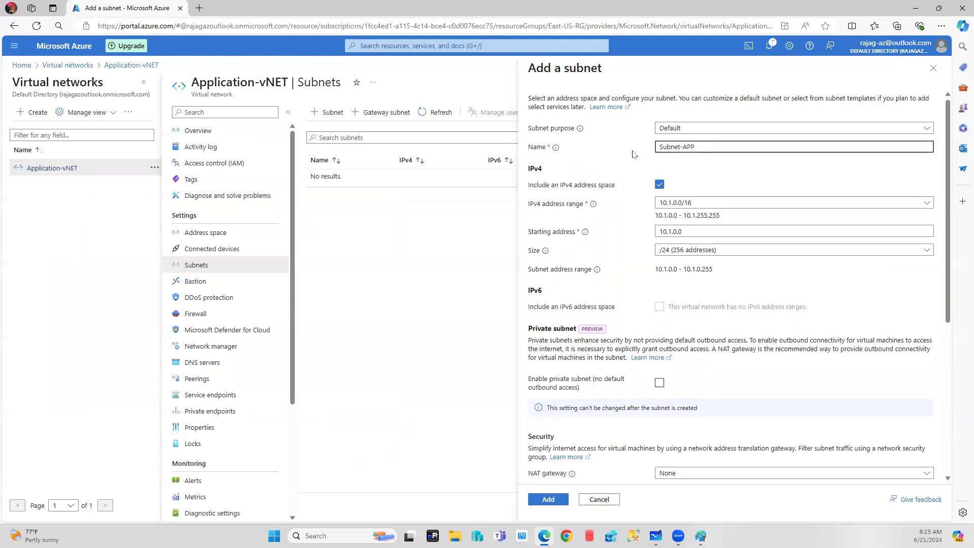
left_click(675, 231)
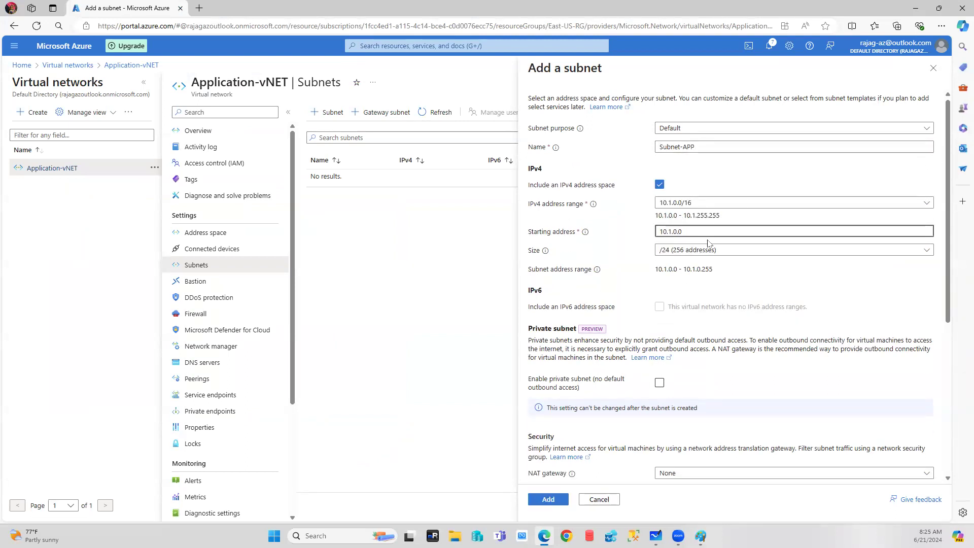
key("BackSpace")
type("5")
left_click(549, 499)
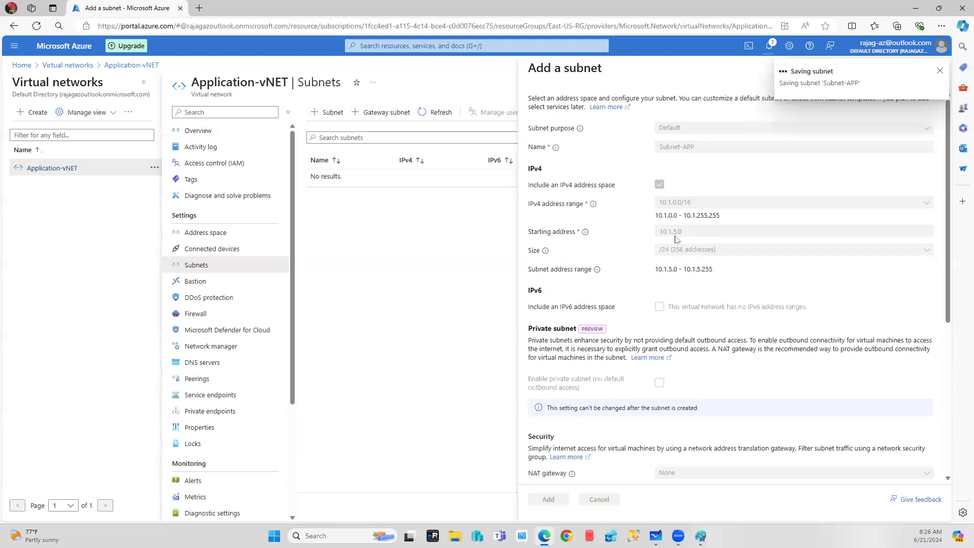
left_click(700, 535)
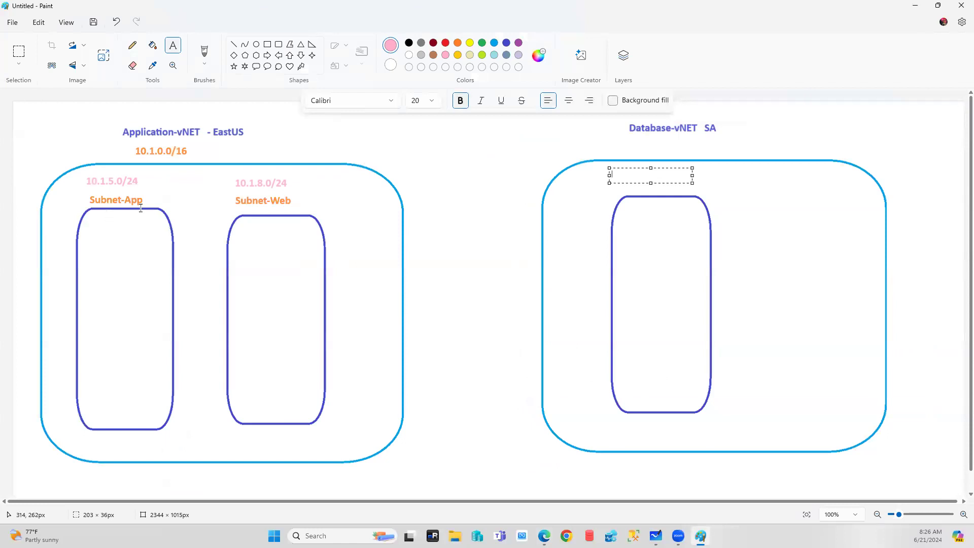
Create subnet Subnet-Web with starting address 10.1.8.0 and /24 size.
left_click(544, 536)
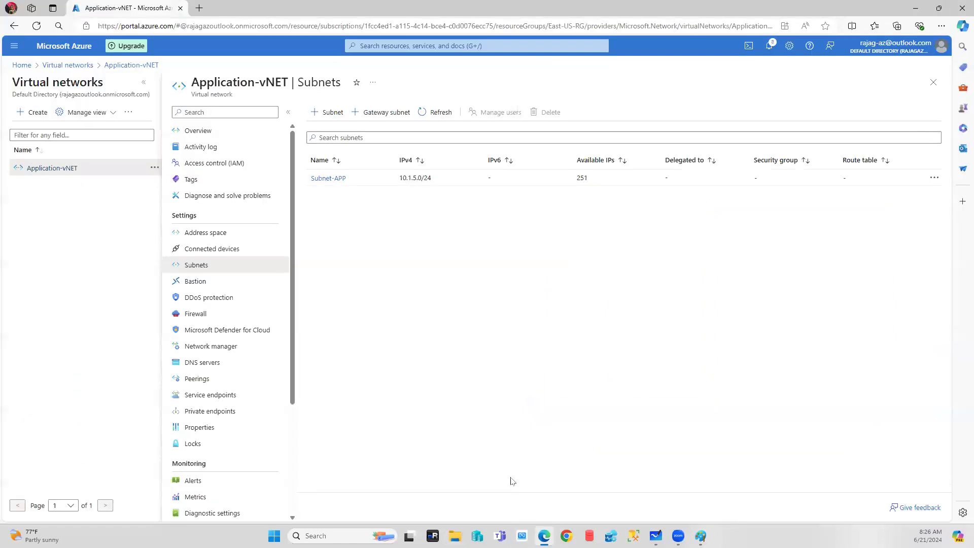
left_click(327, 113)
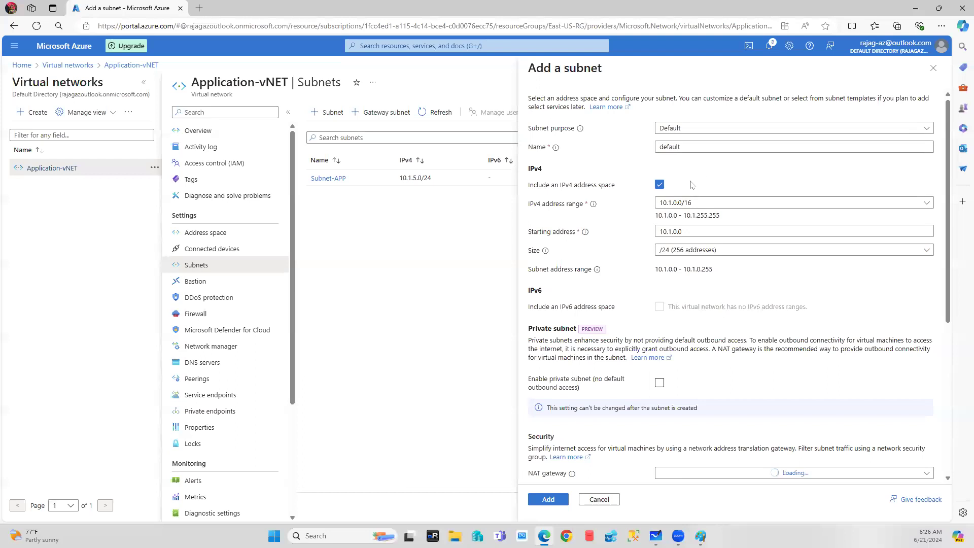
left_click(675, 231)
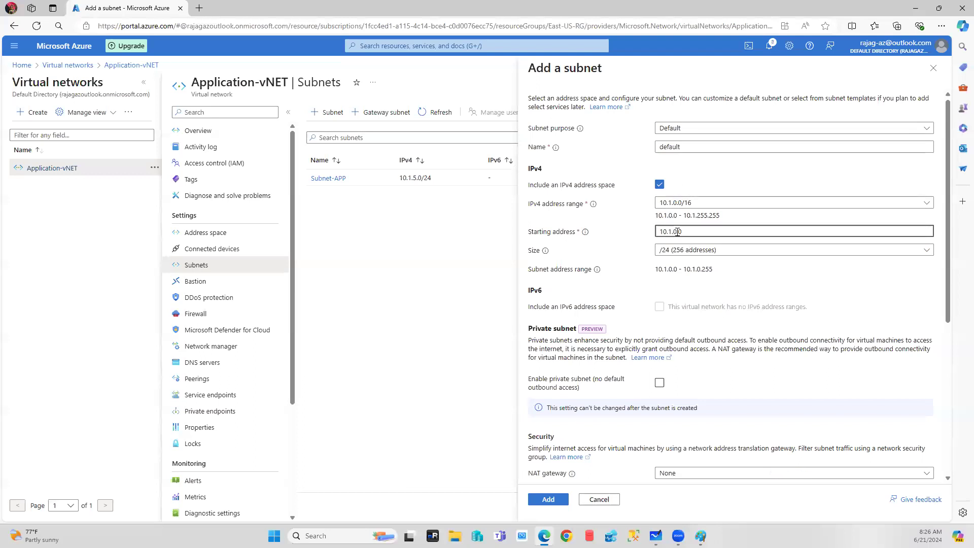
key("Delete")
type("8")
double_click(672, 146)
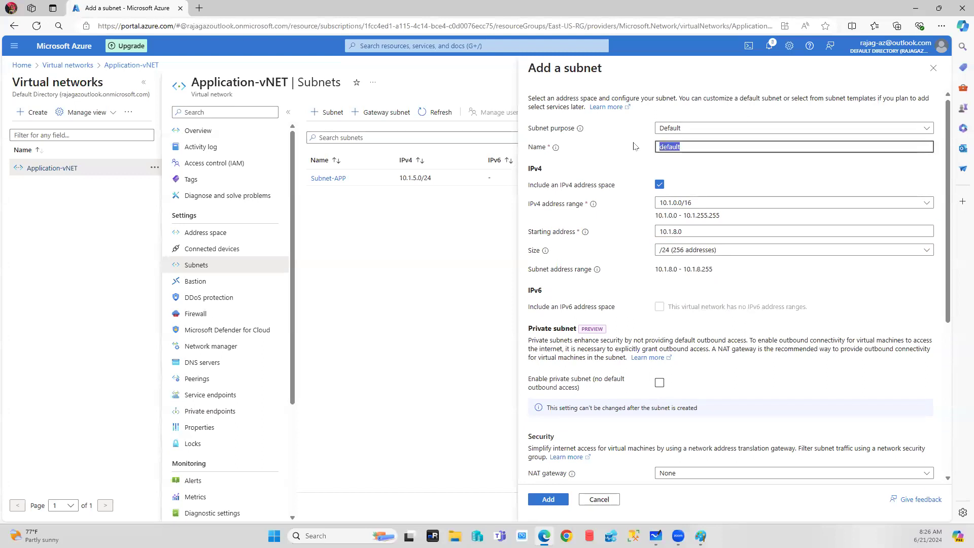
type("Subnet-Web")
left_click(553, 501)
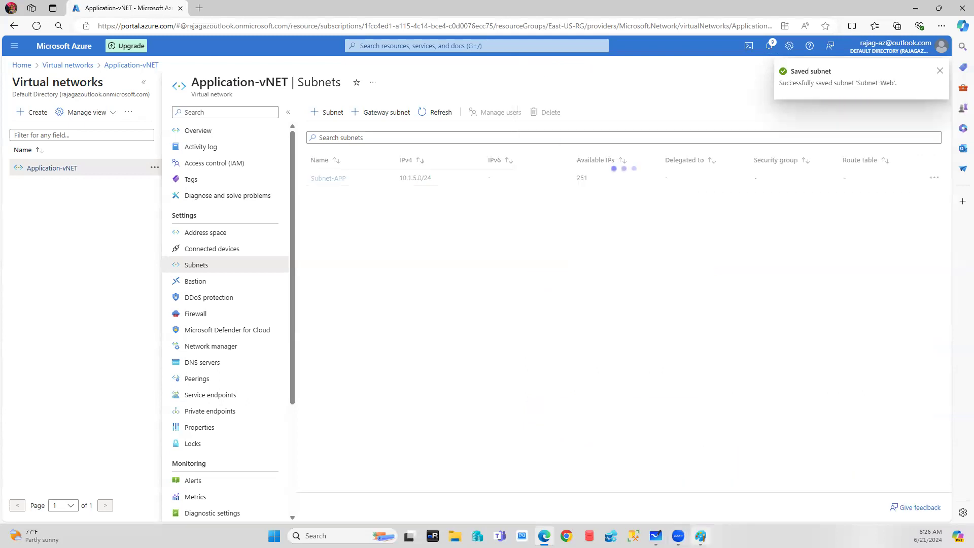
left_click(699, 535)
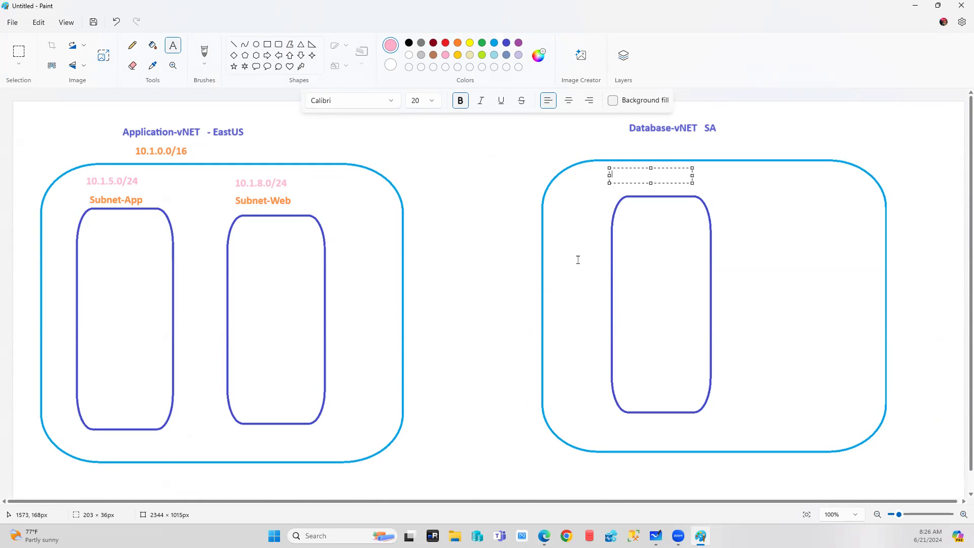
Refresh the Virtual networks list and open Database-vNET's Subnets page showing Subnet-DB.
left_click(544, 535)
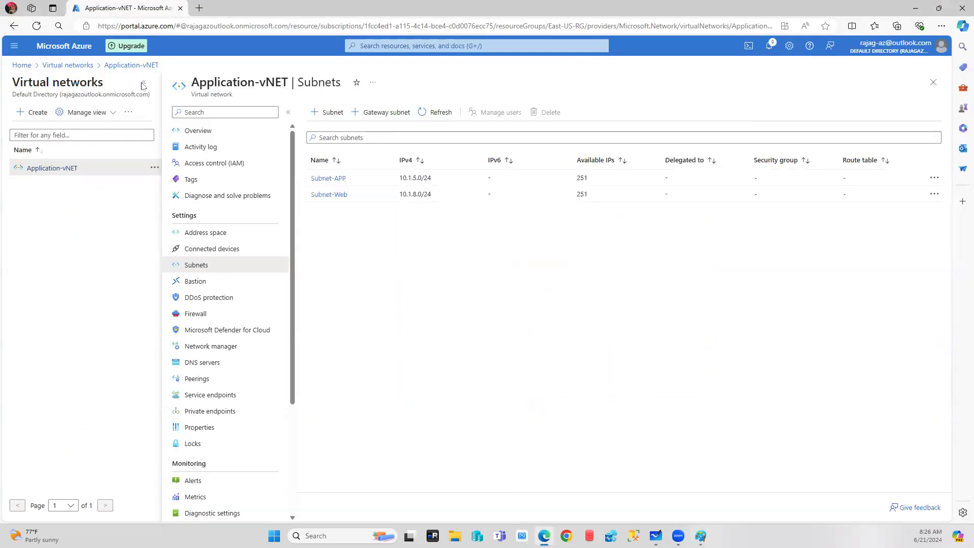
left_click(67, 65)
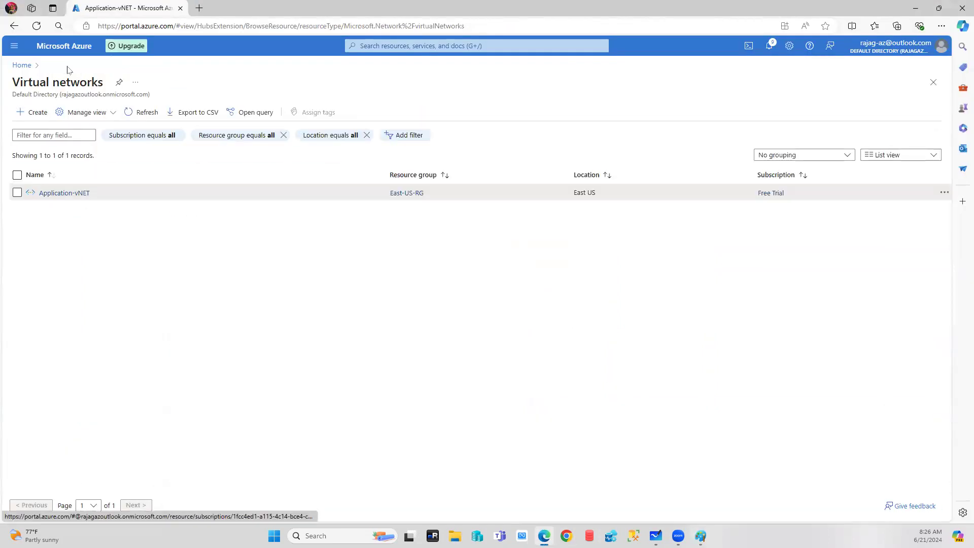
left_click(136, 114)
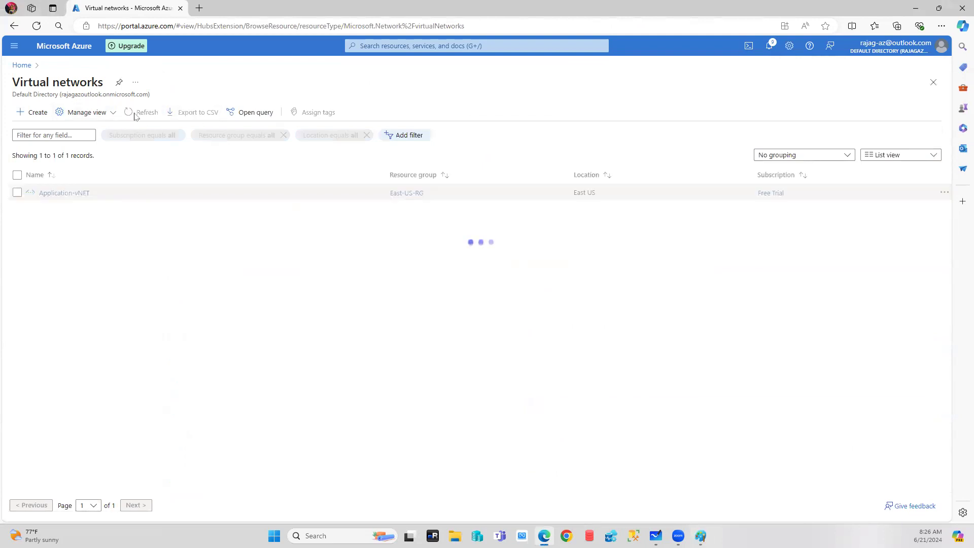
left_click(56, 208)
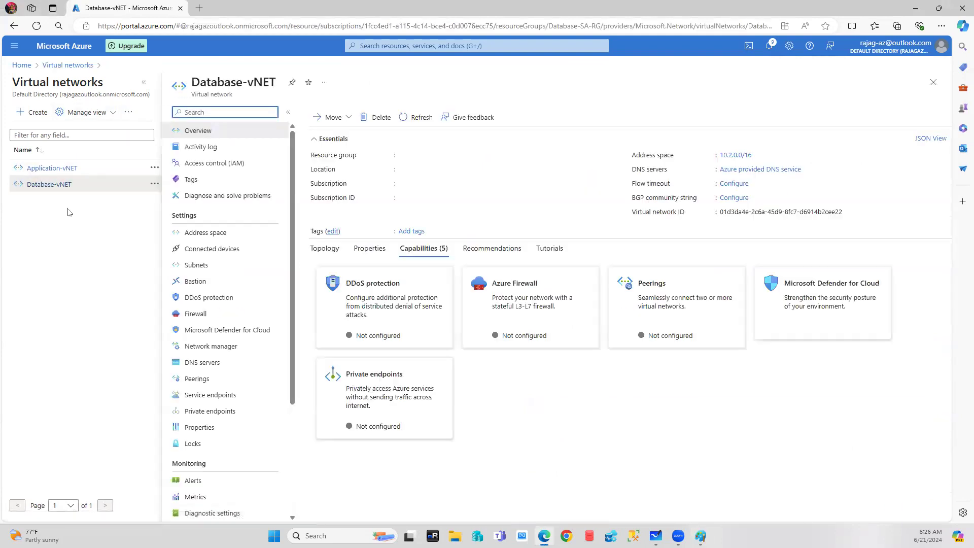
left_click(202, 265)
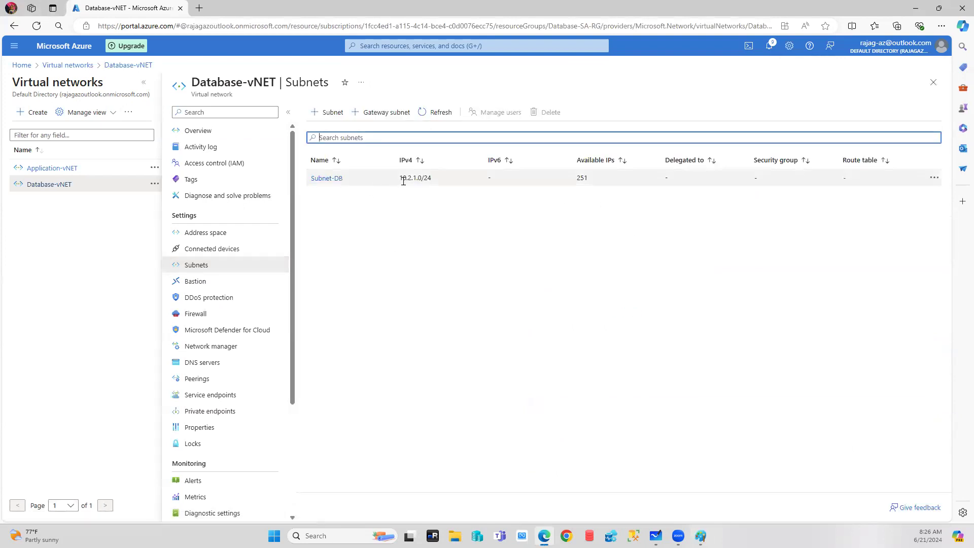
Label Database-vNET with 10.2.1.0/24 and an orange 10.2.0.0/16 under its title.
left_click(700, 536)
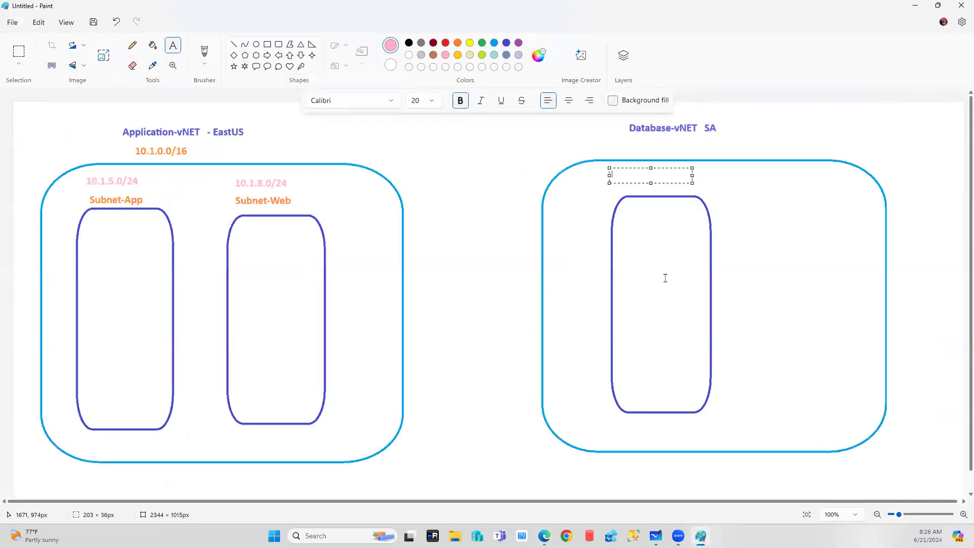
type("10.2.1.0/24")
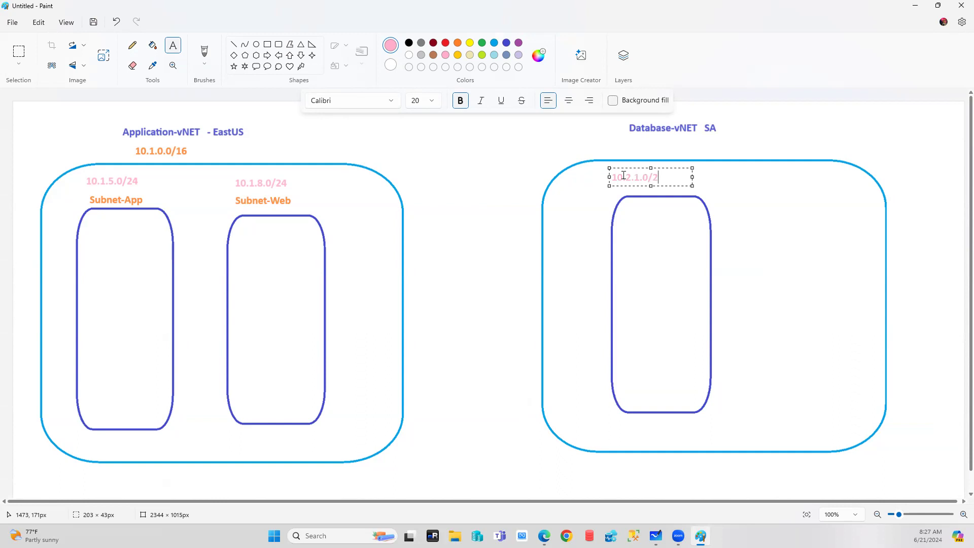
left_click(659, 147)
left_click(458, 42)
left_click(634, 147)
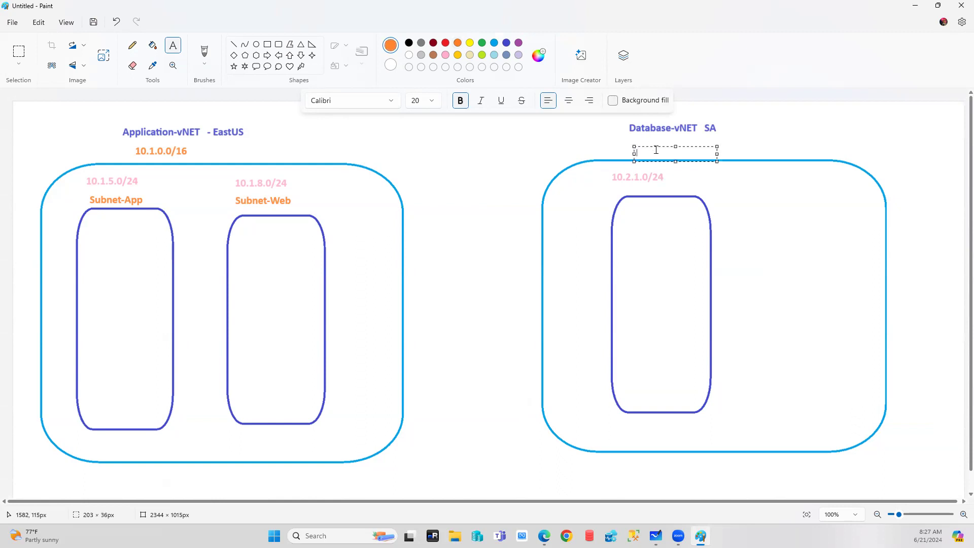
left_click_drag(656, 146, 655, 136)
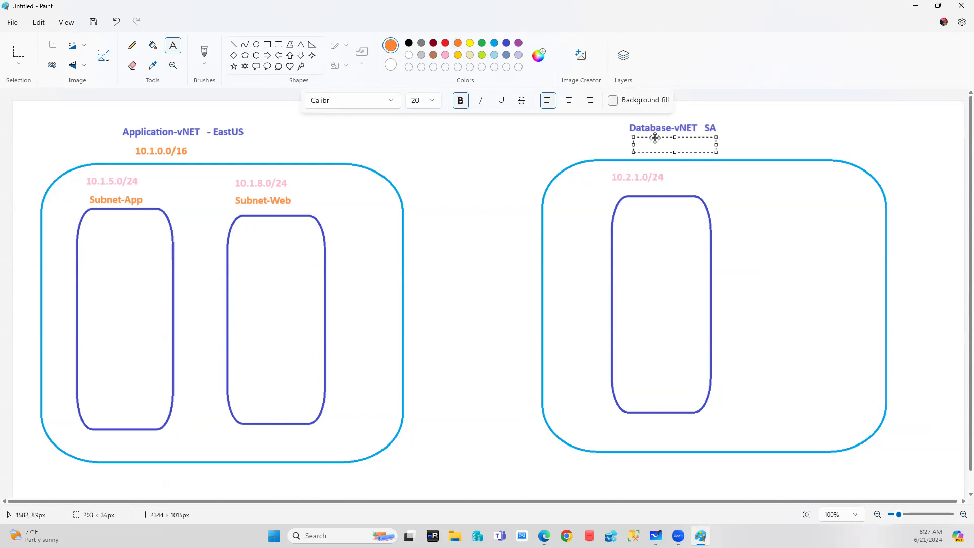
type("10.2.")
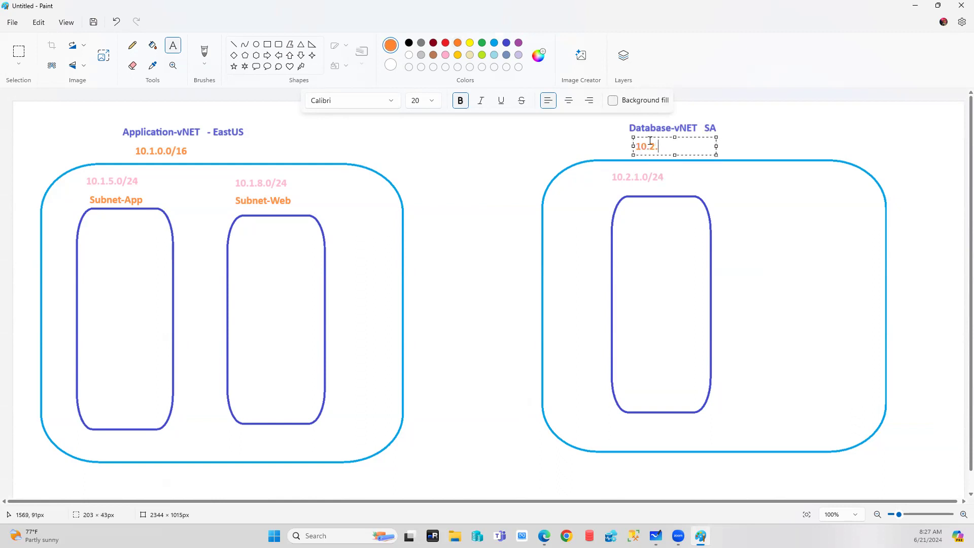
type("0.0/16")
left_click(682, 189)
Add an orange 'subnet-DB' label inside the inner subnet box.
left_click(682, 189)
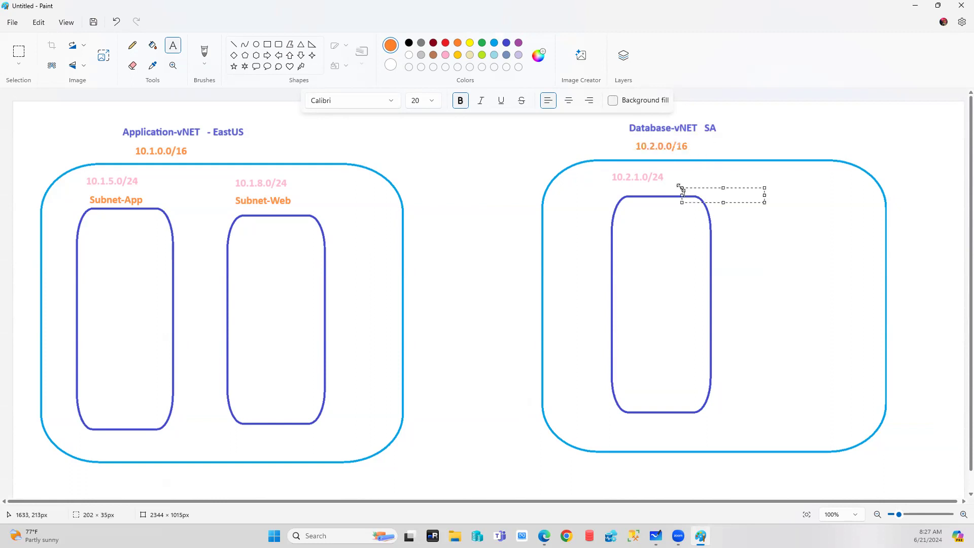
left_click_drag(714, 189, 654, 210)
type("subnet-DB")
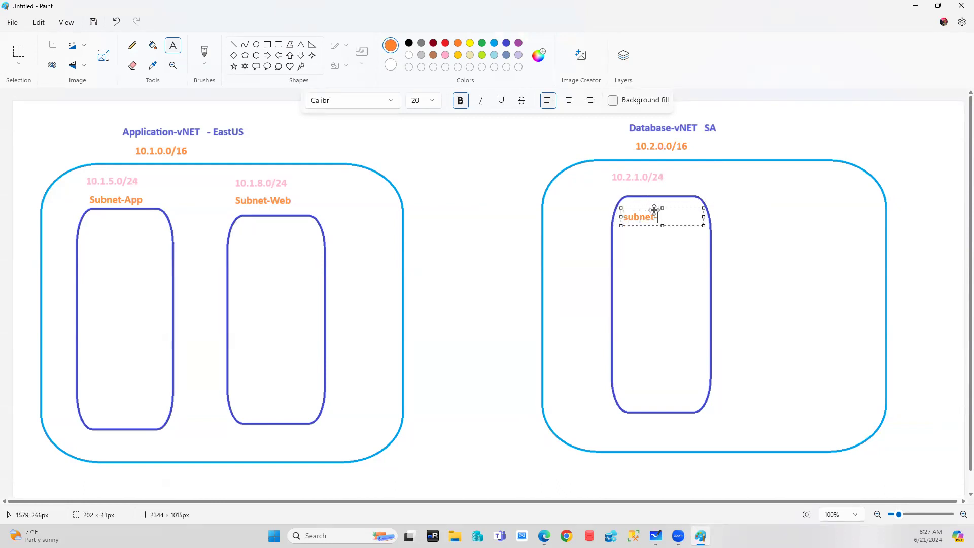
left_click(682, 207)
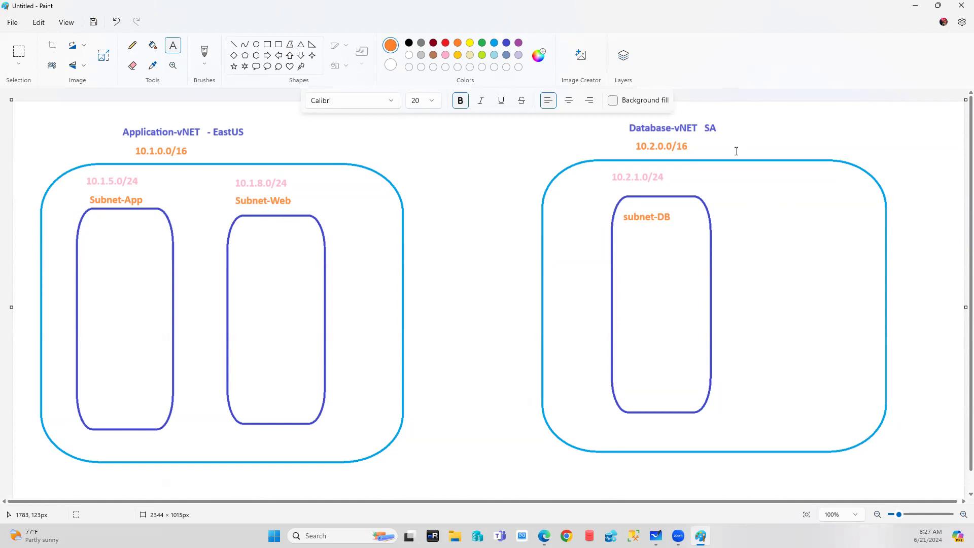
Return to the Azure Portal home page.
left_click(544, 535)
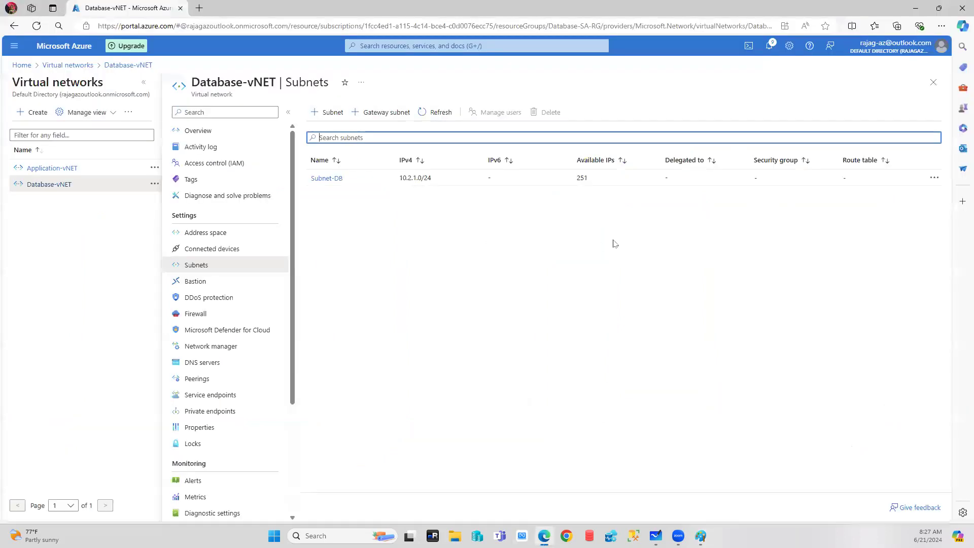
left_click(144, 82)
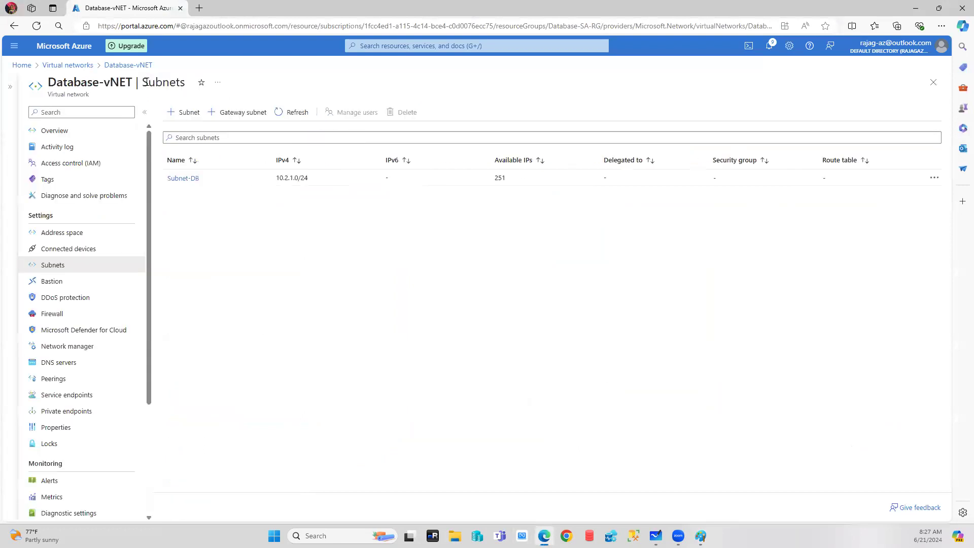
left_click(21, 65)
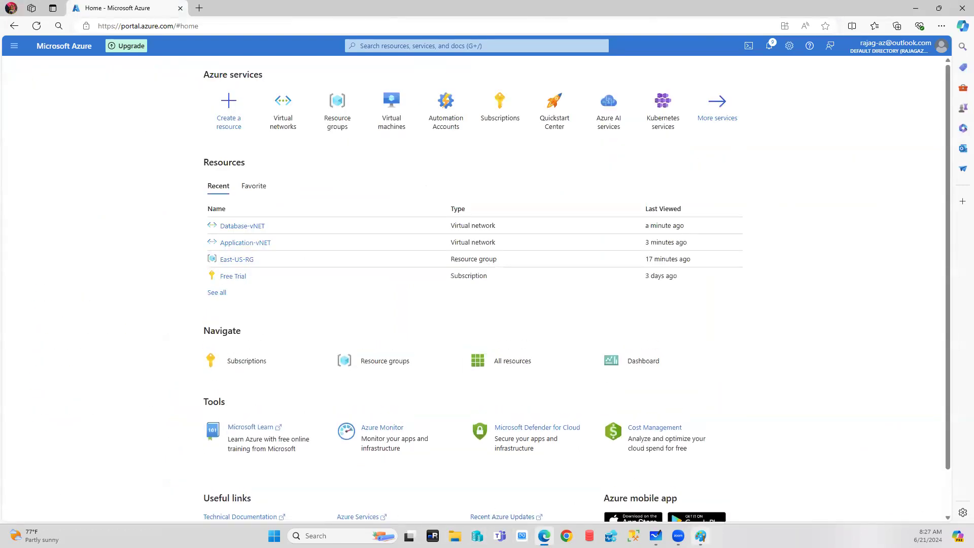
Bring the Azure Portal home page back to the front.
key("alt+Tab")
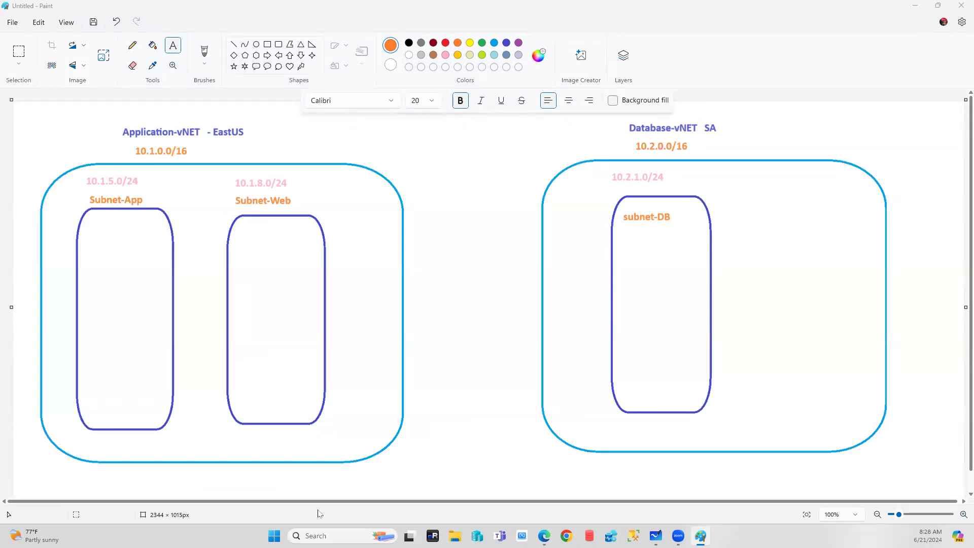
left_click(543, 535)
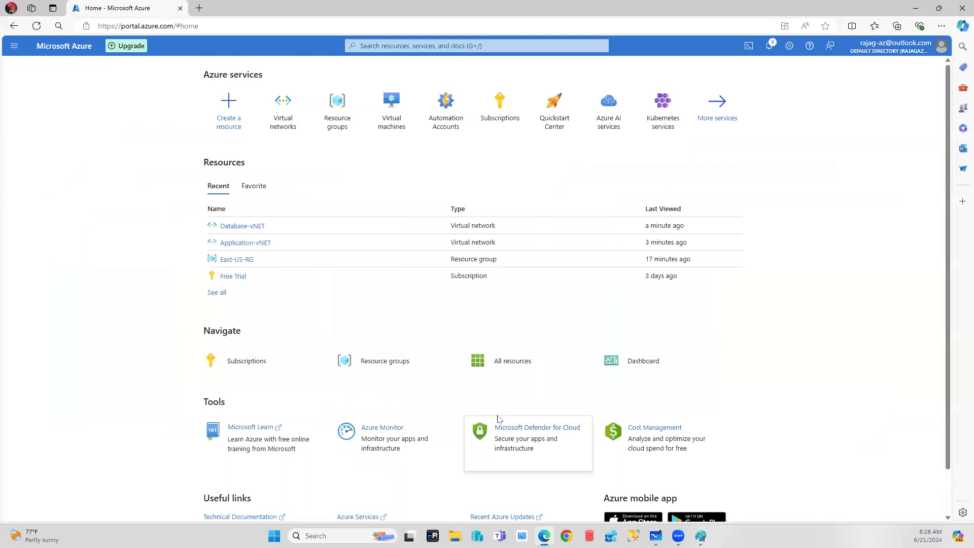
mouse_move(498, 419)
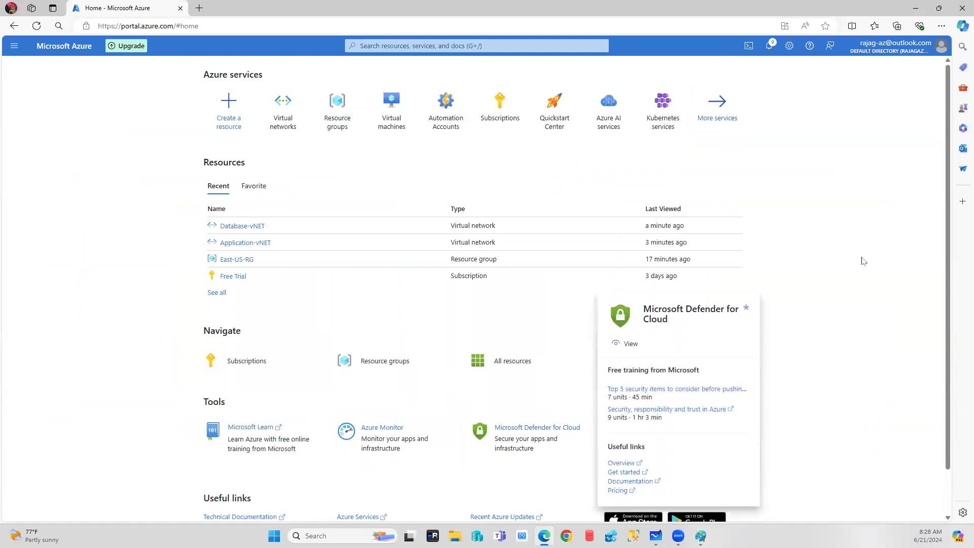
Start a new virtual machine named VM-APP in resource group East-US-RG.
left_click(392, 104)
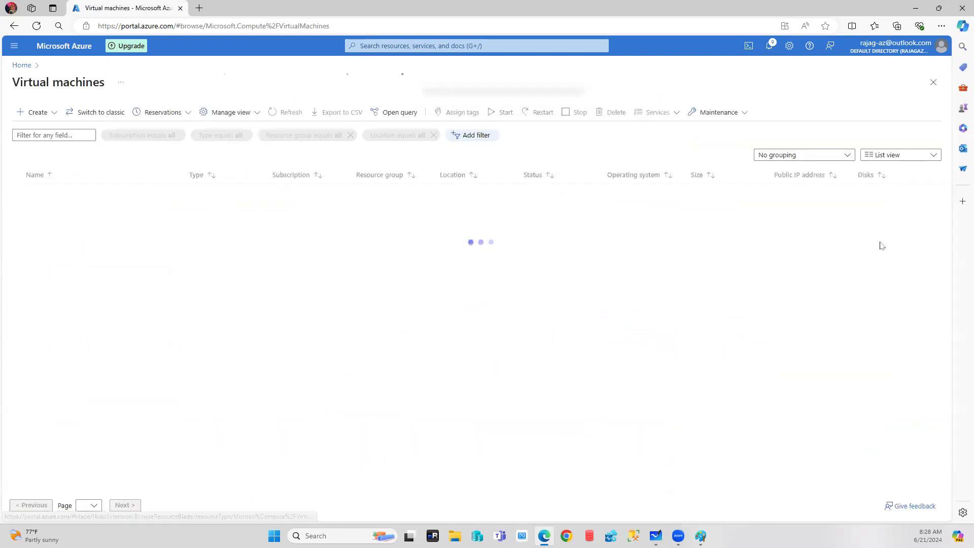
left_click(56, 113)
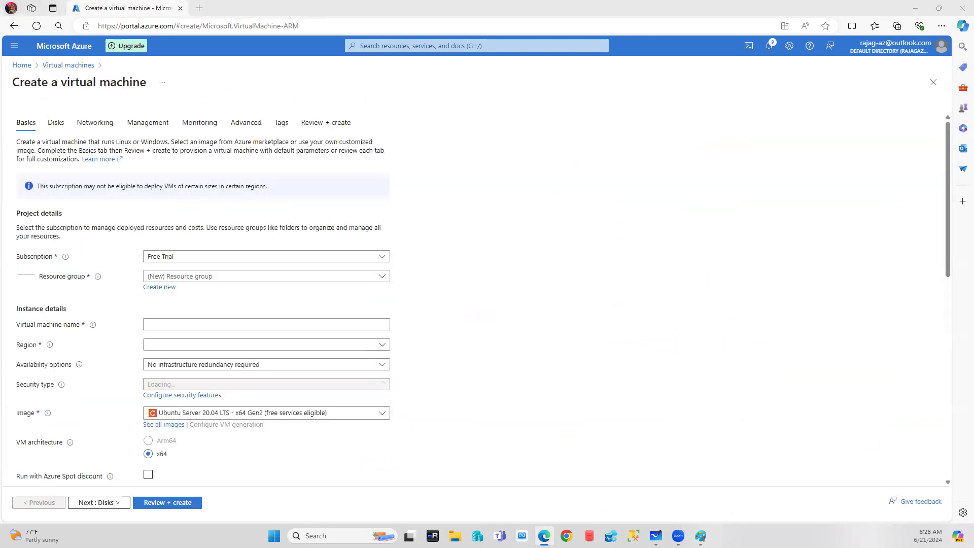
left_click(251, 276)
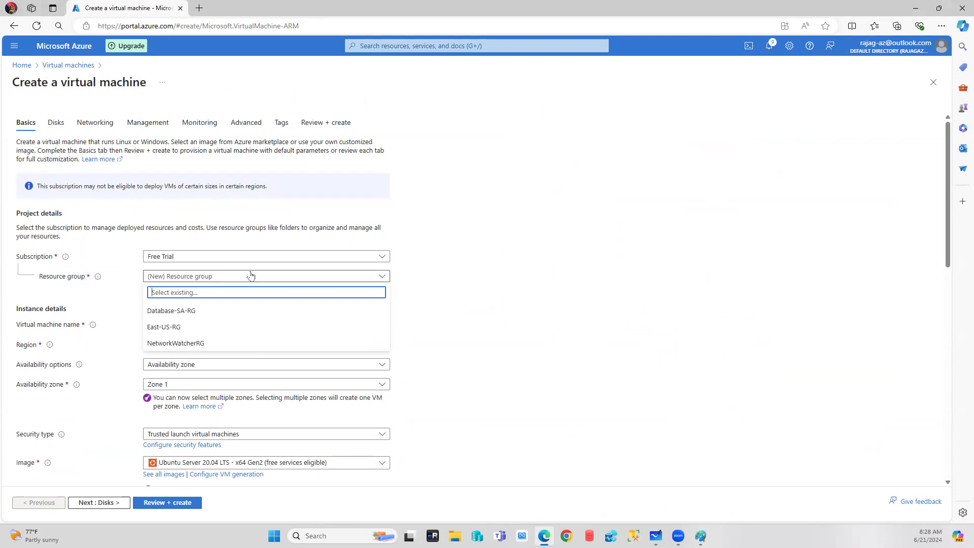
left_click(164, 327)
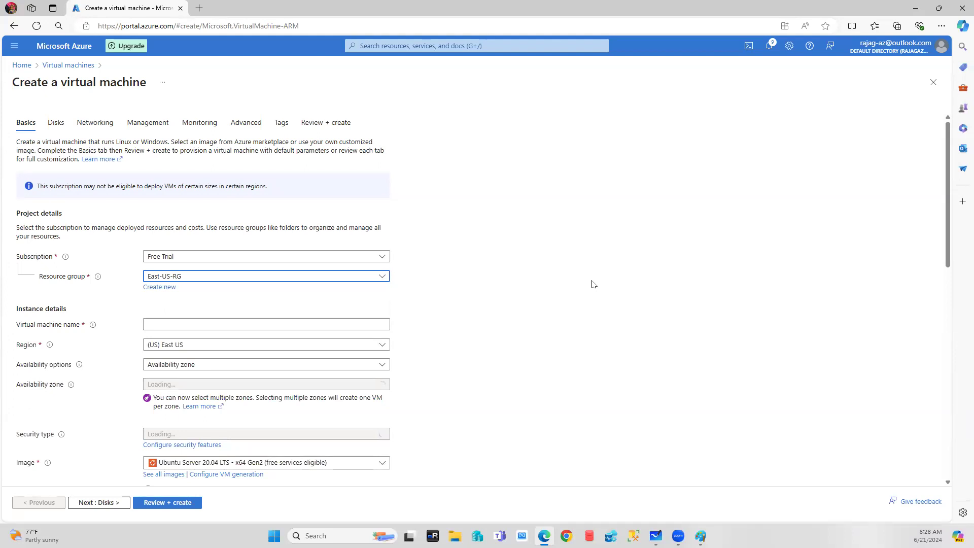
scroll(507, 277, "down", 1)
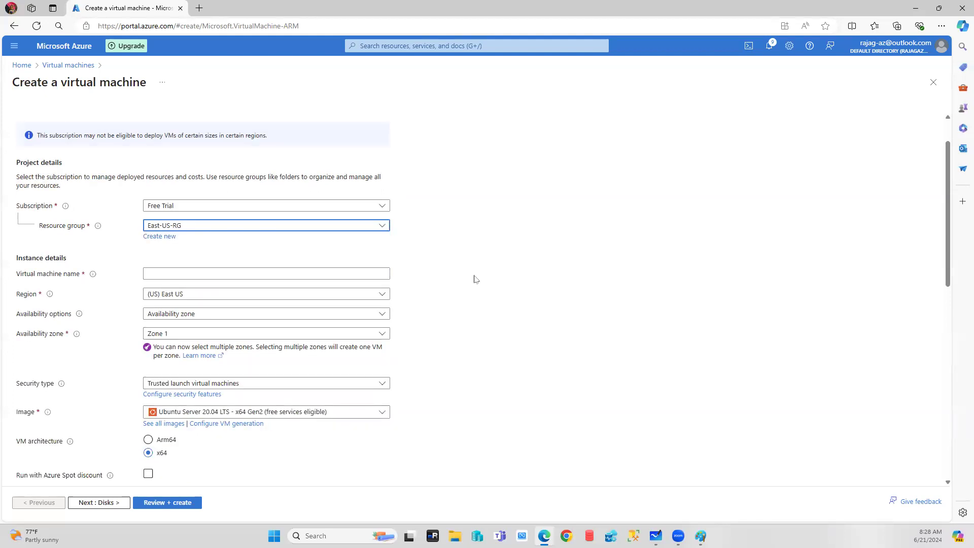
left_click(167, 269)
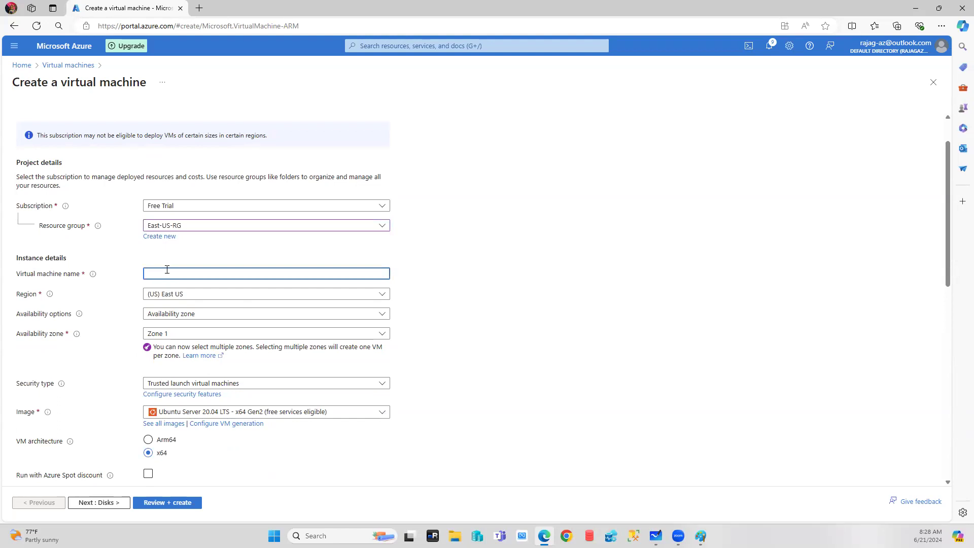
type("VM-APP")
left_click(580, 299)
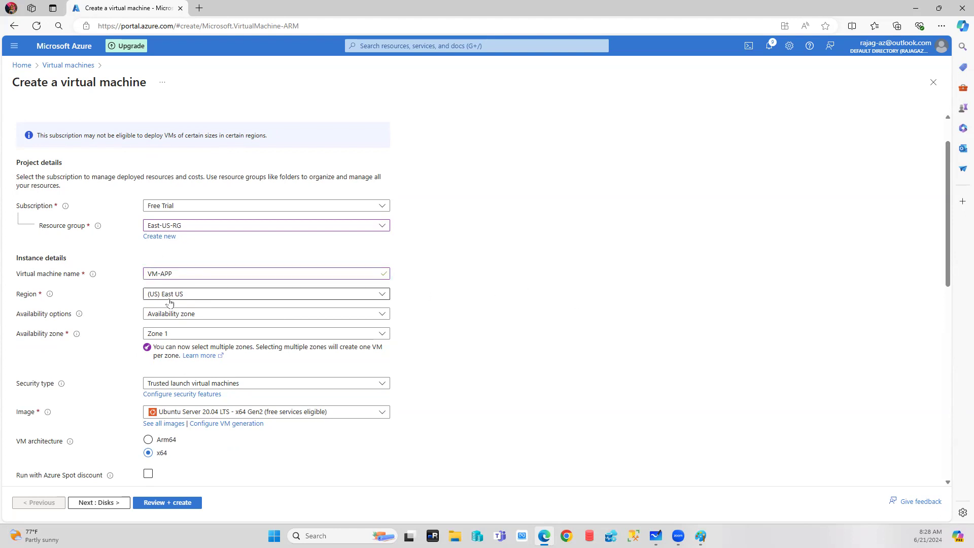
Choose no infrastructure redundancy required and the Standard security type.
left_click(246, 314)
left_click(204, 329)
left_click(205, 334)
left_click(191, 362)
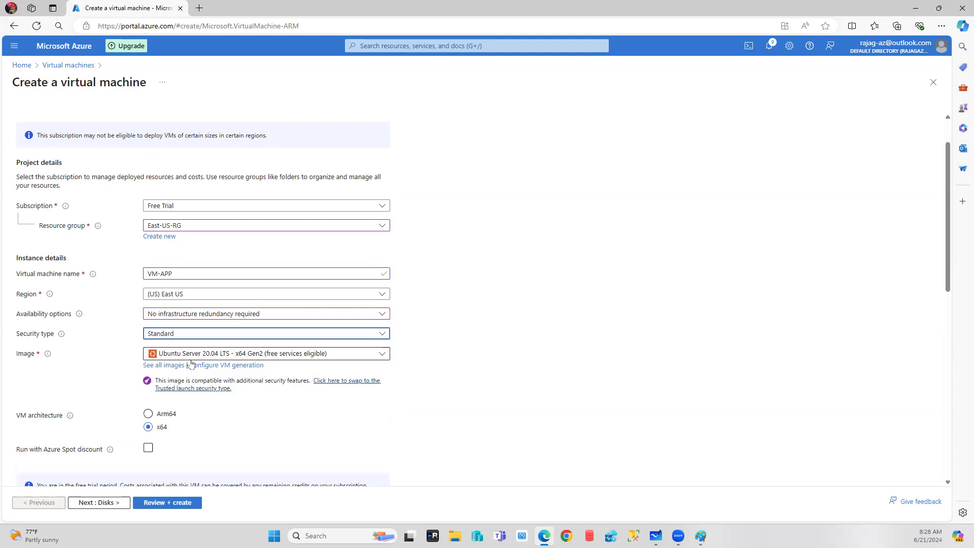
Pick the Windows Server 2022 Datacenter: Azure Edition Hotpatch image and size Standard_DS1_v2.
left_click(321, 352)
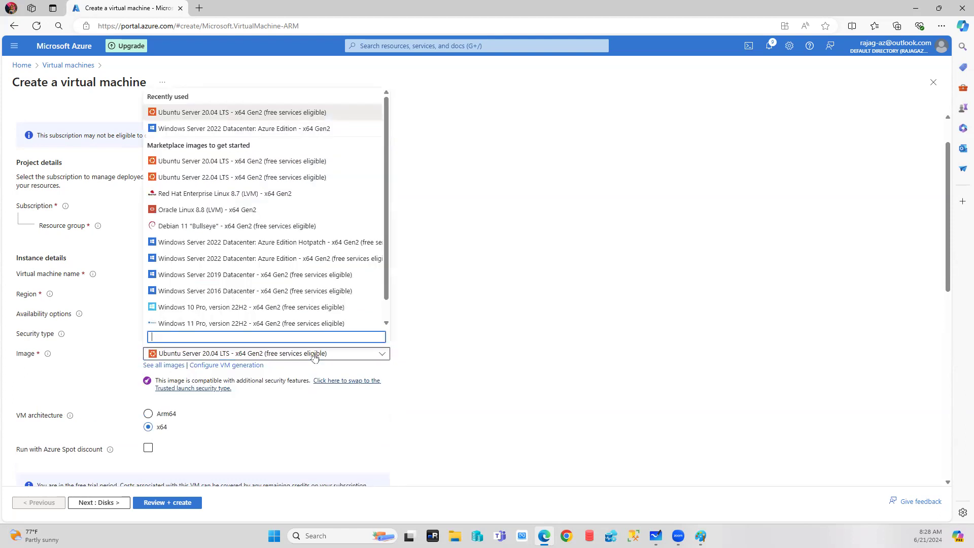
left_click(249, 249)
scroll(523, 326, "down", 3)
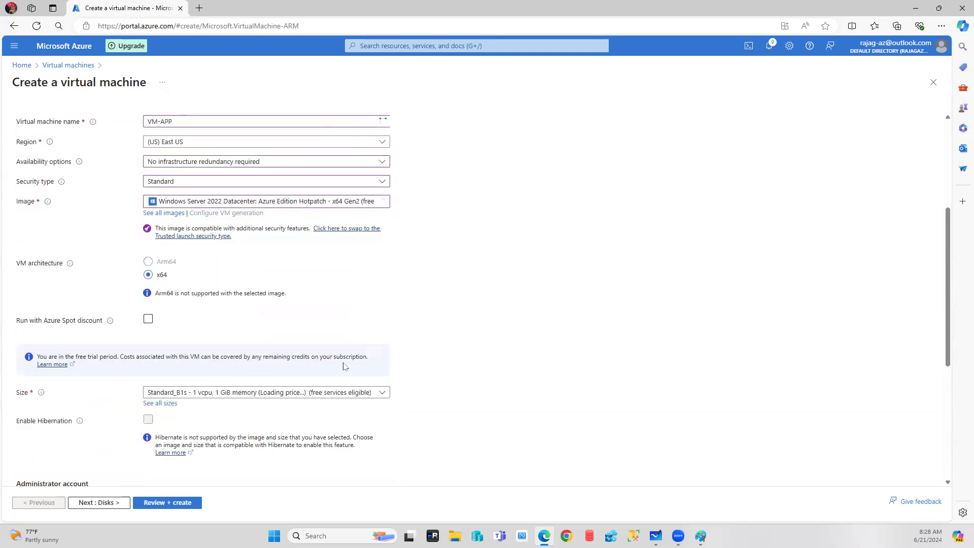
left_click(272, 392)
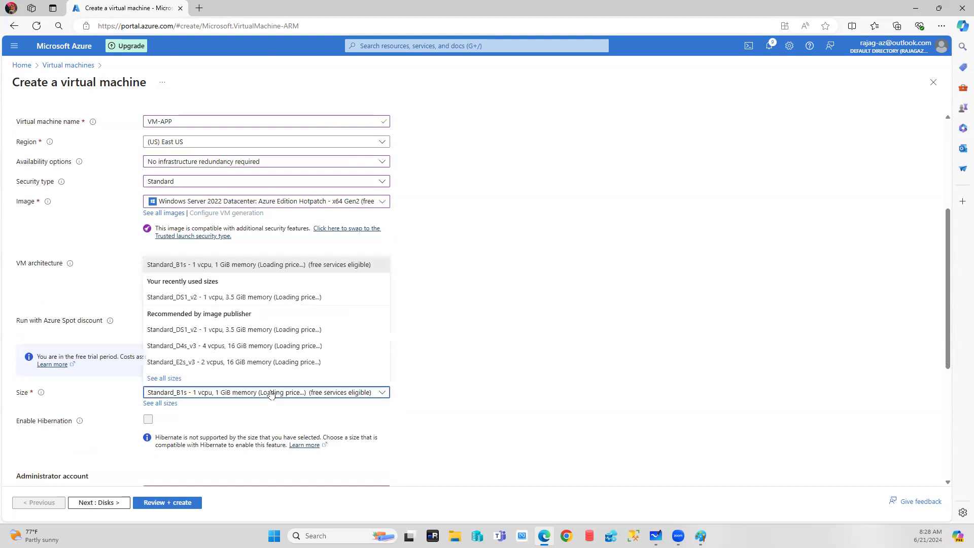
left_click(247, 300)
scroll(578, 320, "down", 4)
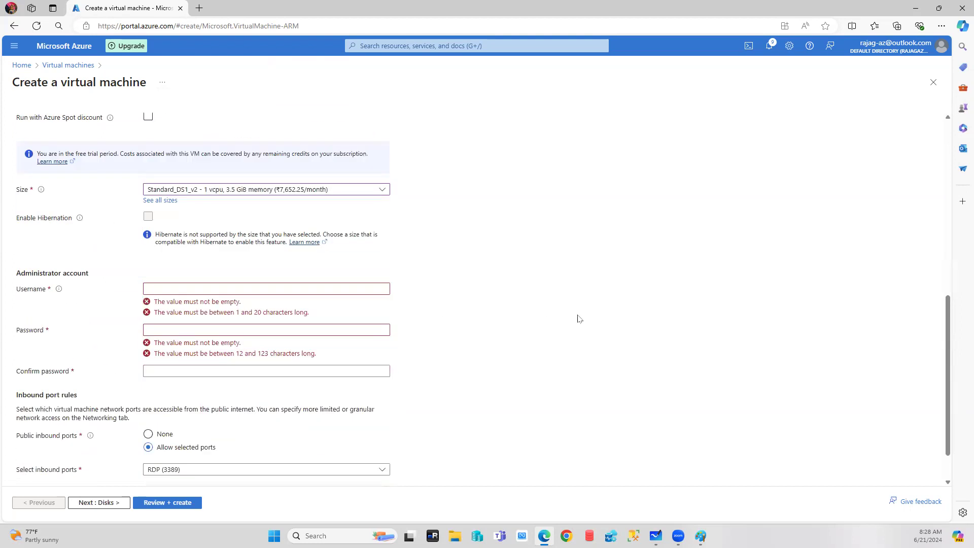
Enter the administrator username, then type and confirm the account password.
left_click(209, 287)
type("saadmin")
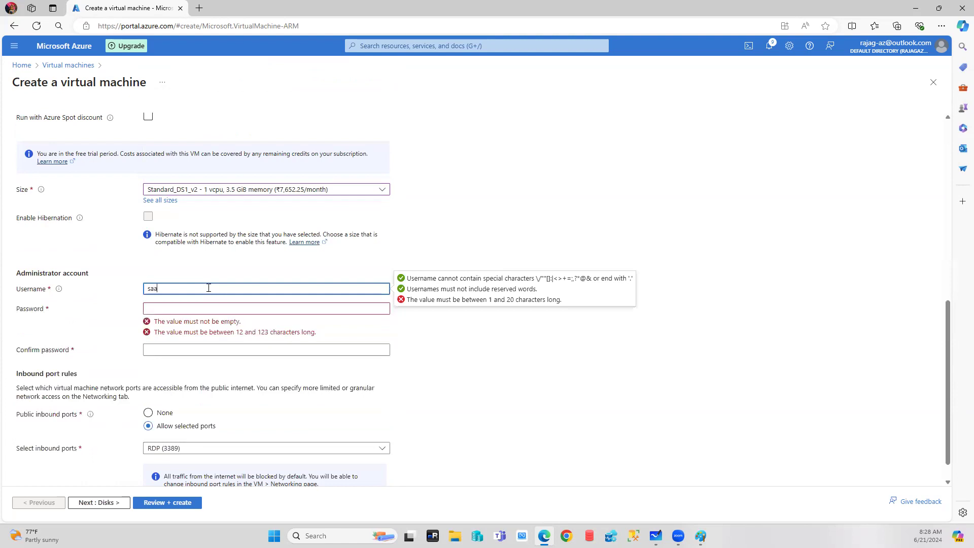
key("Tab")
type("*******")
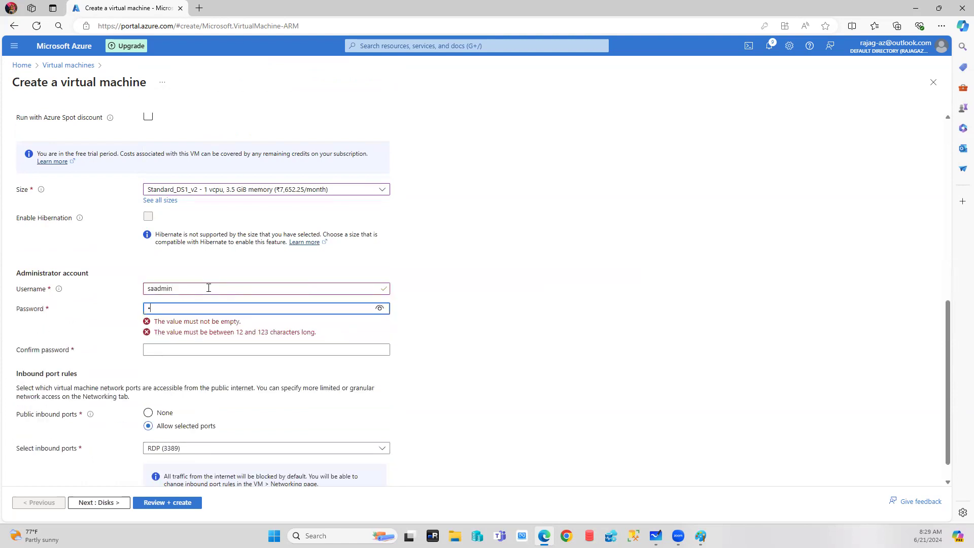
type("*****")
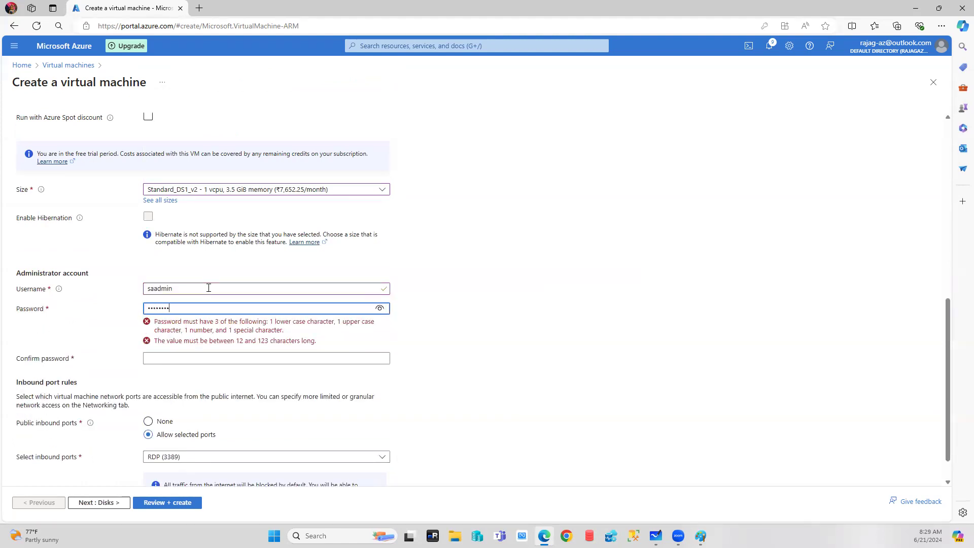
key("Tab")
type("************")
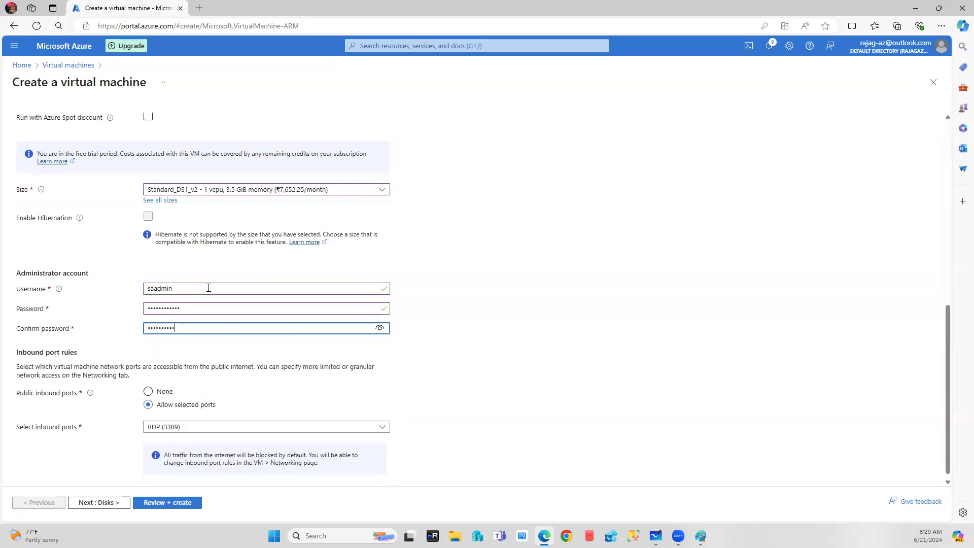
left_click(643, 376)
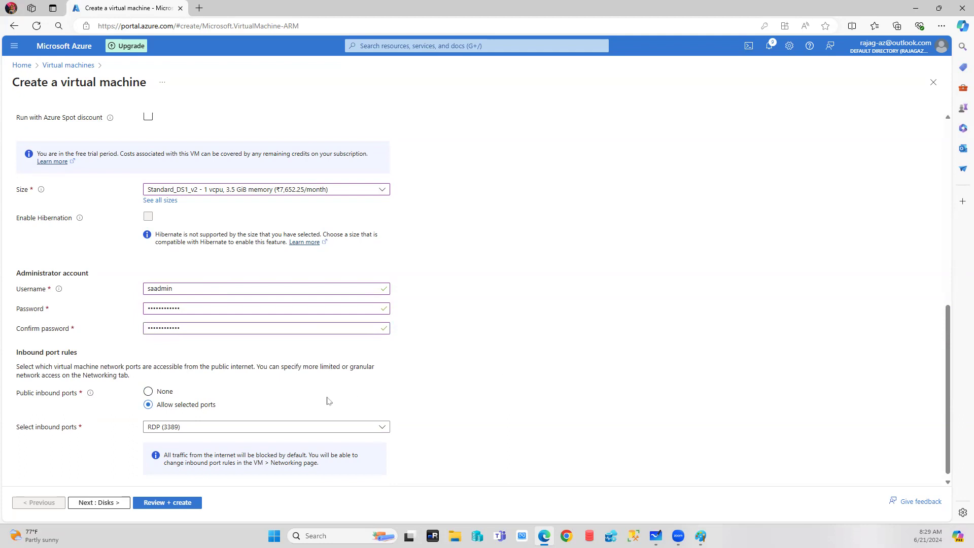
Go back to the top of the form and open the Disks settings.
scroll(326, 398, "down", 1)
scroll(141, 220, "up", 7)
scroll(141, 219, "up", 2)
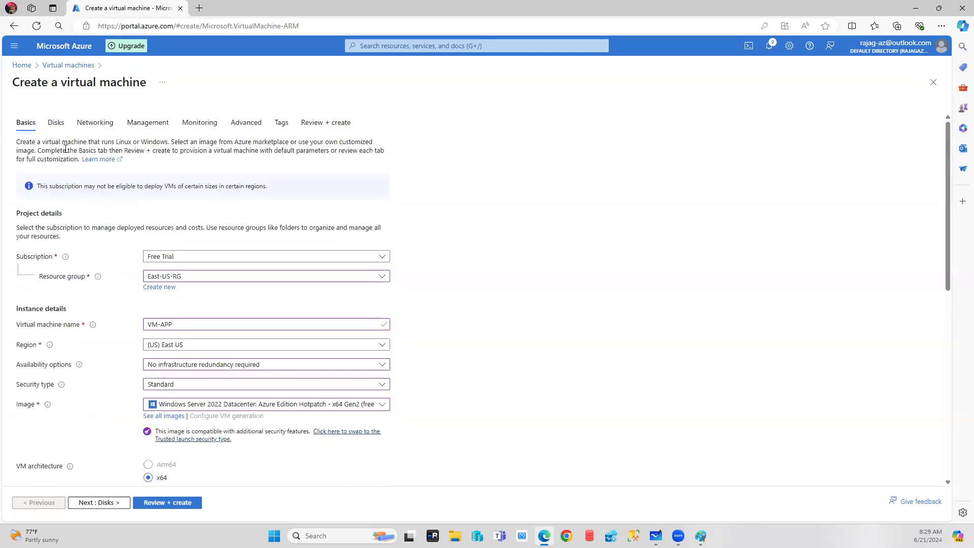
left_click(56, 123)
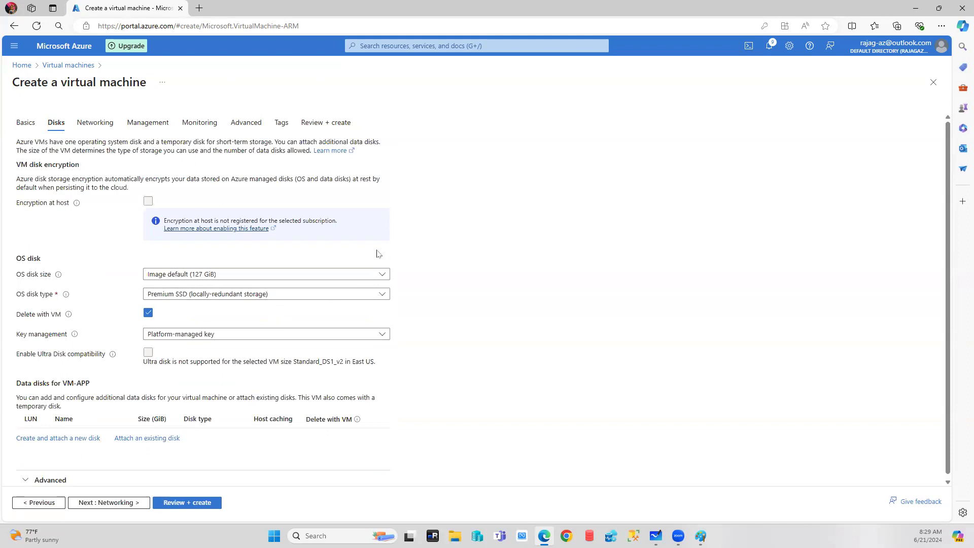
Show the Networking settings with Application-vNET, Subnet-APP (10.1.5.0/24) and RDP 3389 inbound.
key("Right")
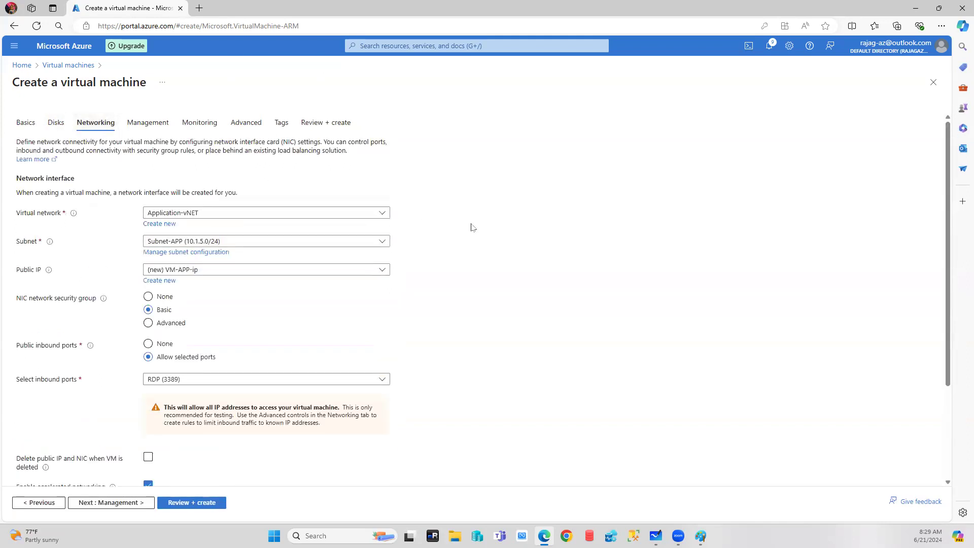
left_click(24, 123)
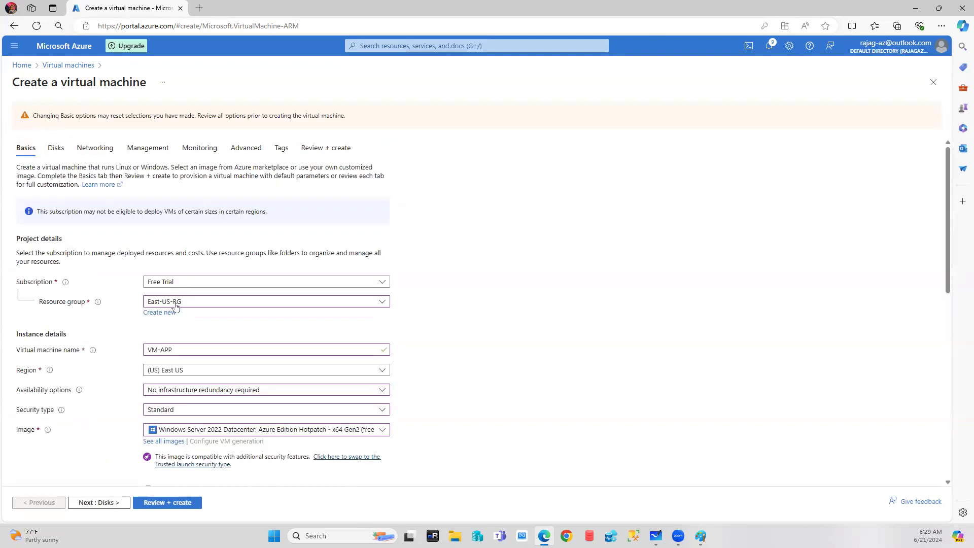
left_click(100, 148)
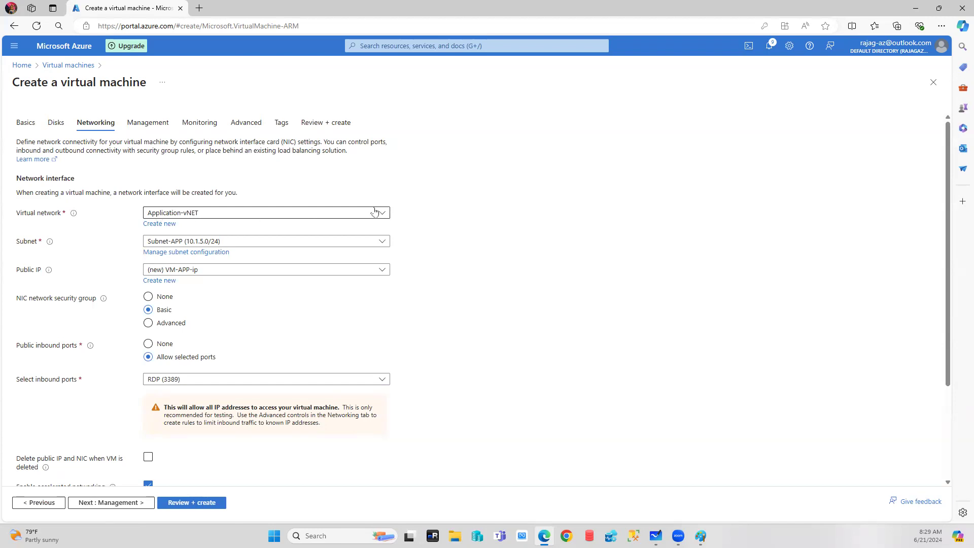
left_click(383, 215)
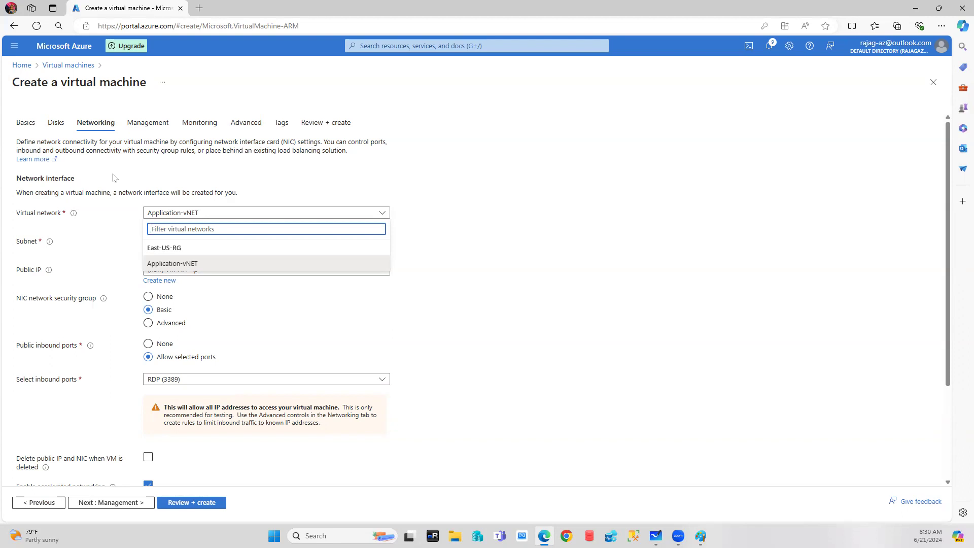
left_click(528, 239)
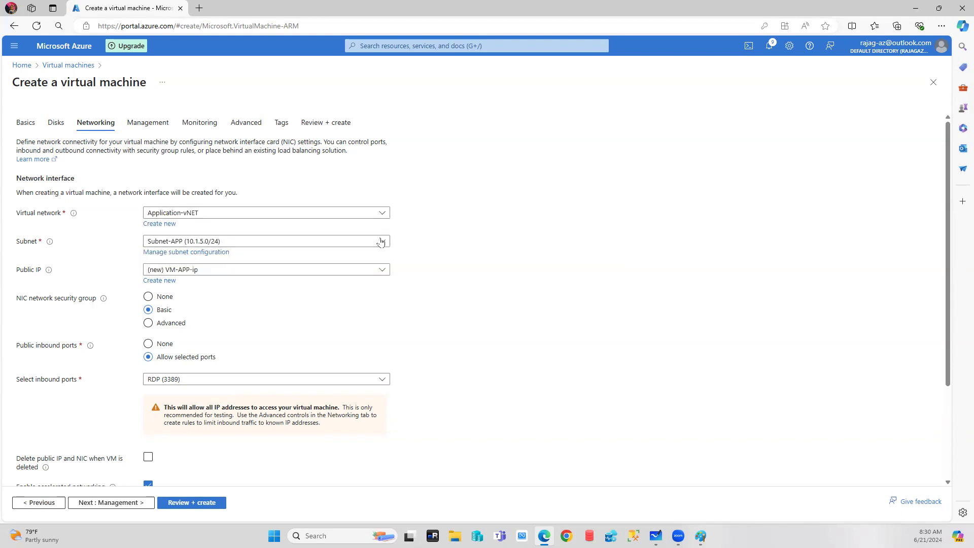
left_click(317, 241)
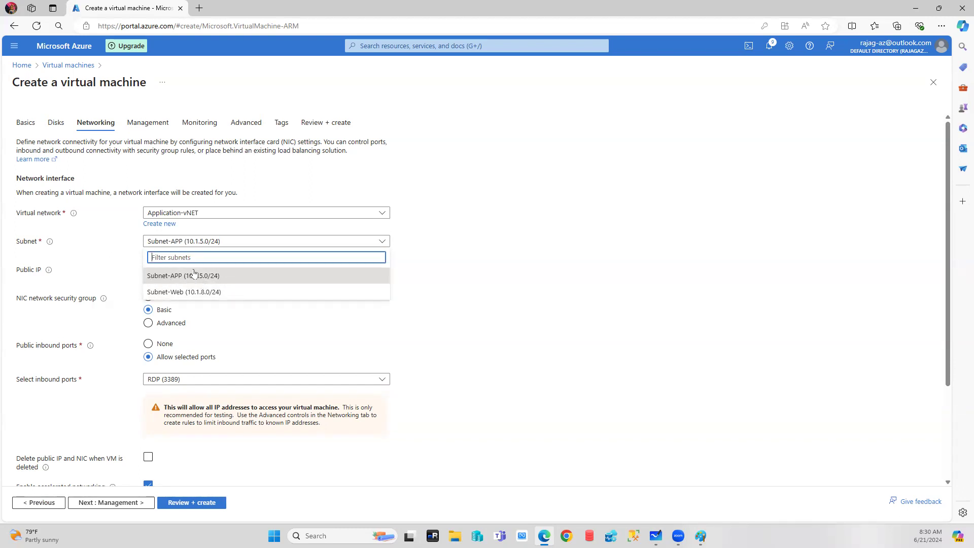
left_click(192, 279)
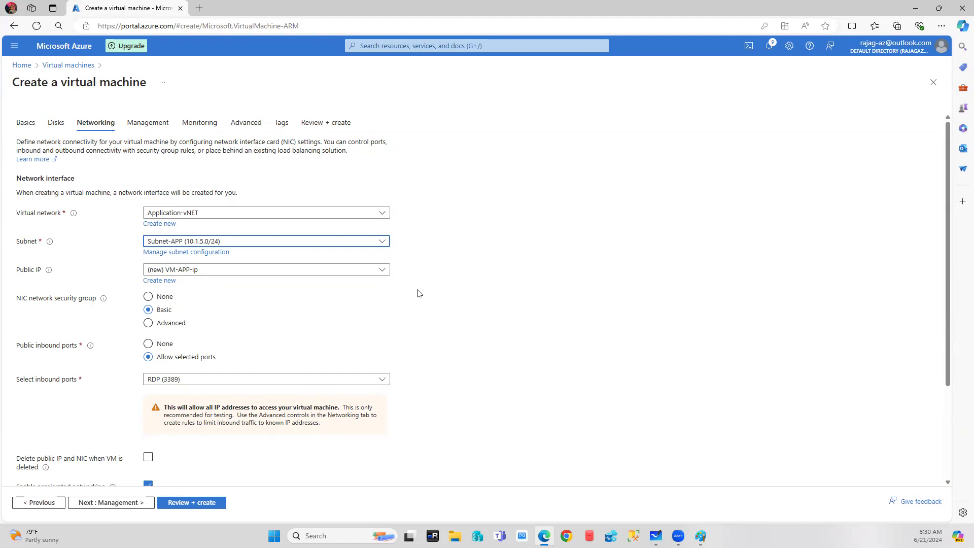
left_click(383, 270)
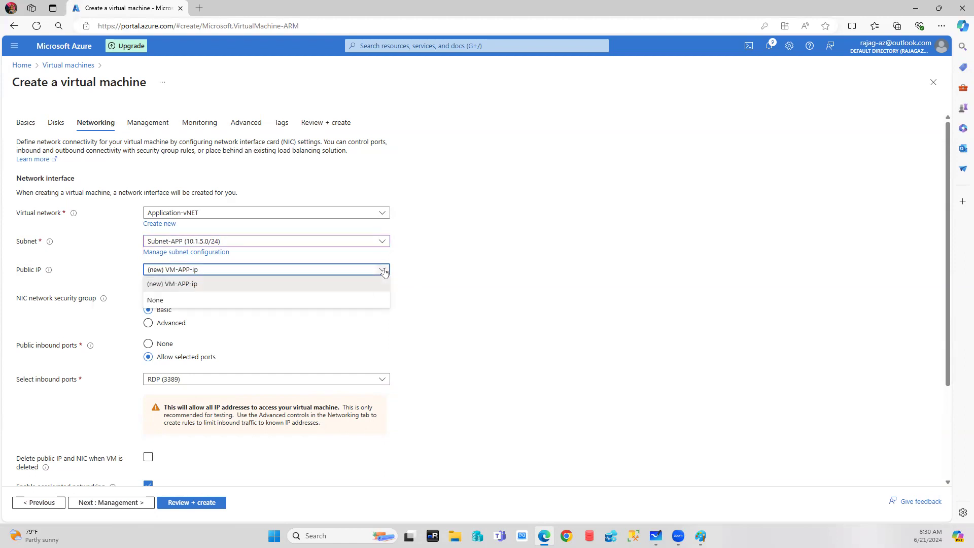
left_click(545, 284)
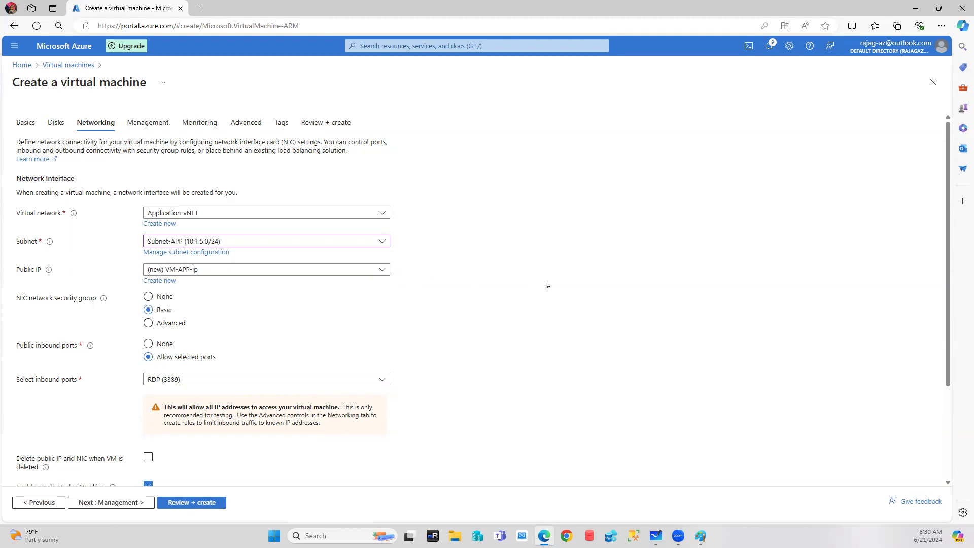
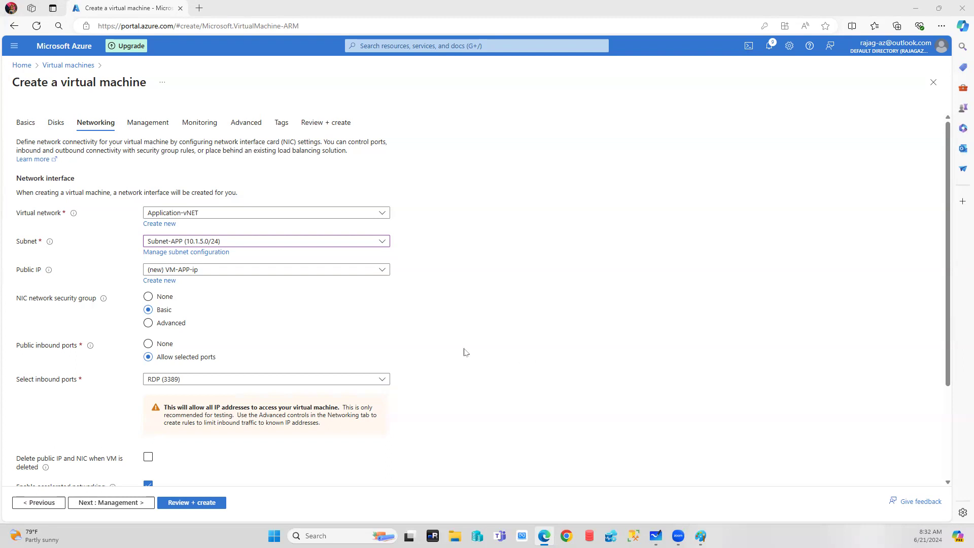
Switch the NIC security group to Advanced, create a new VM-APP-nsg, and search Windows for 'fire'.
left_click(158, 324)
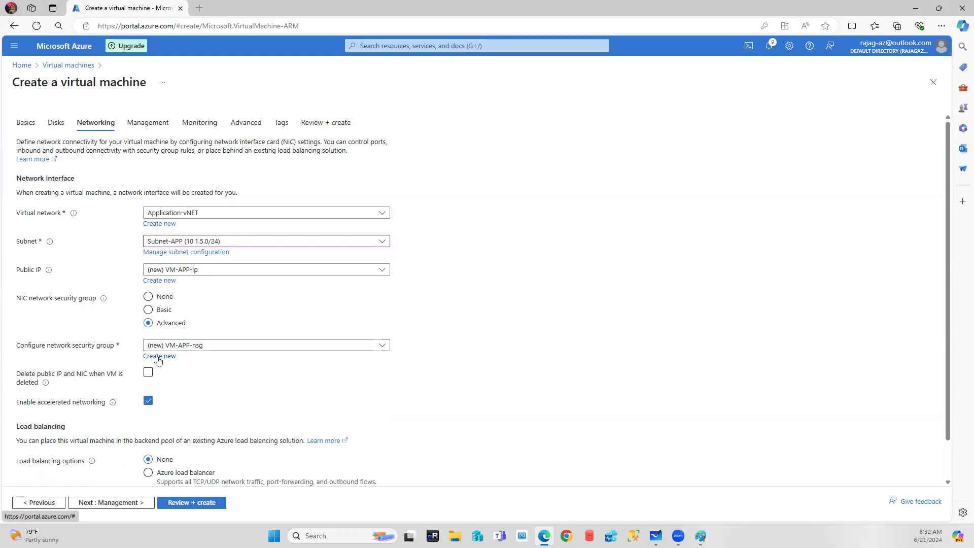
left_click(159, 356)
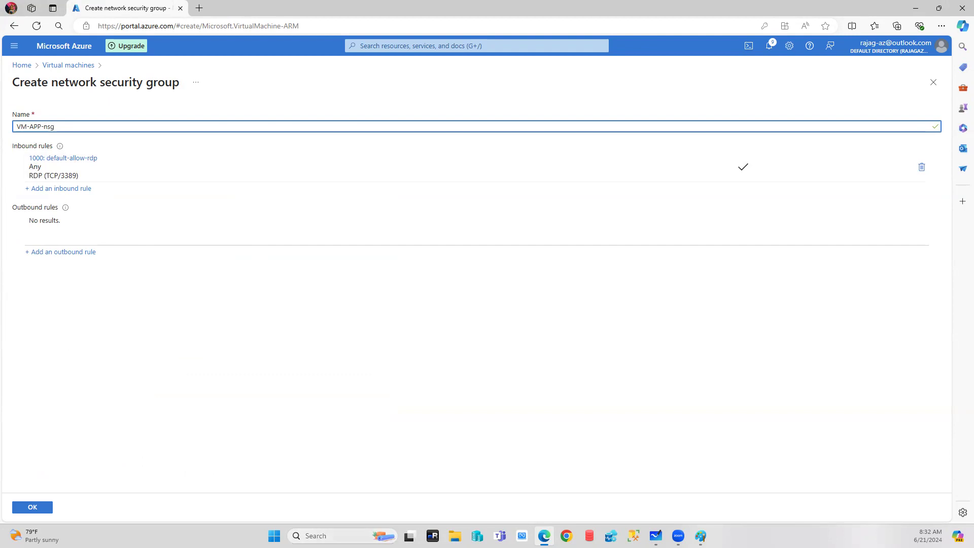
left_click(355, 536)
type("fire")
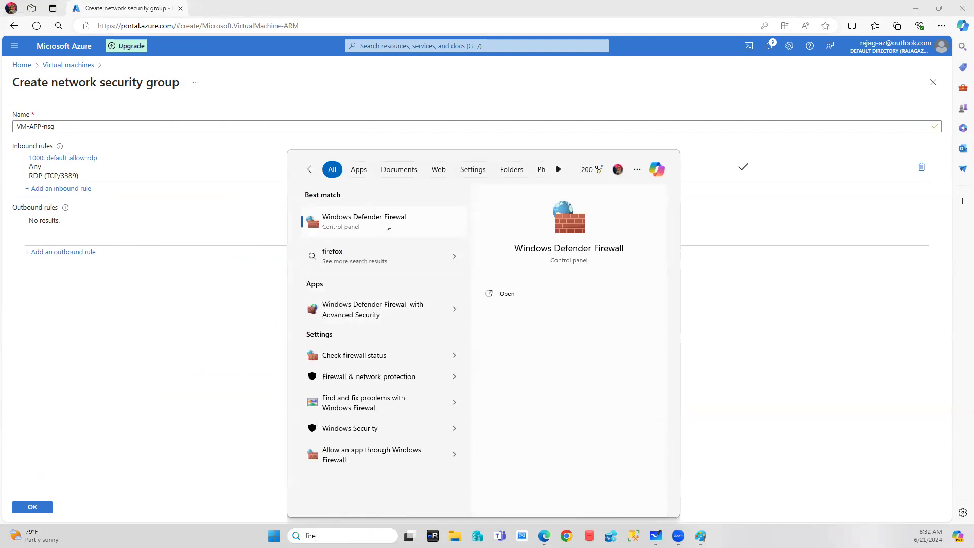
left_click(385, 226)
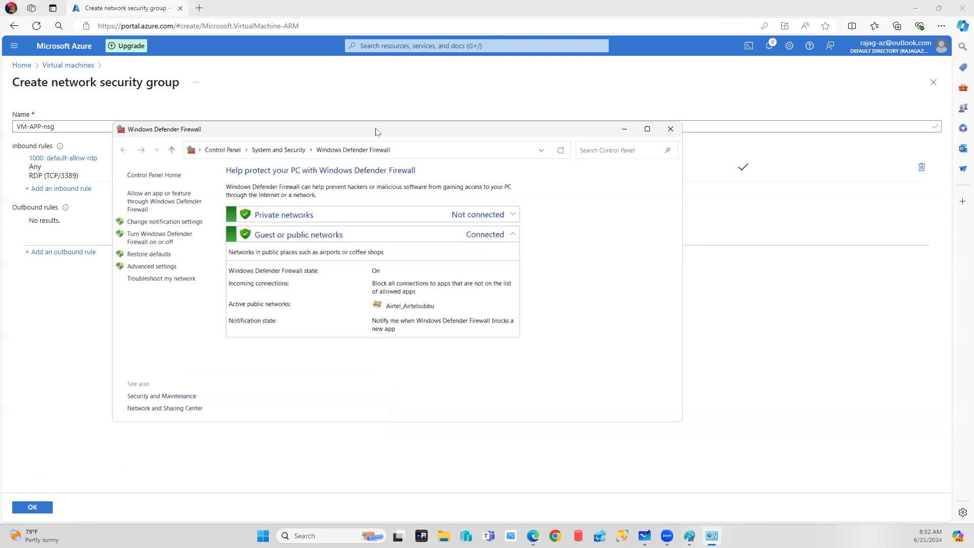
left_click(150, 267)
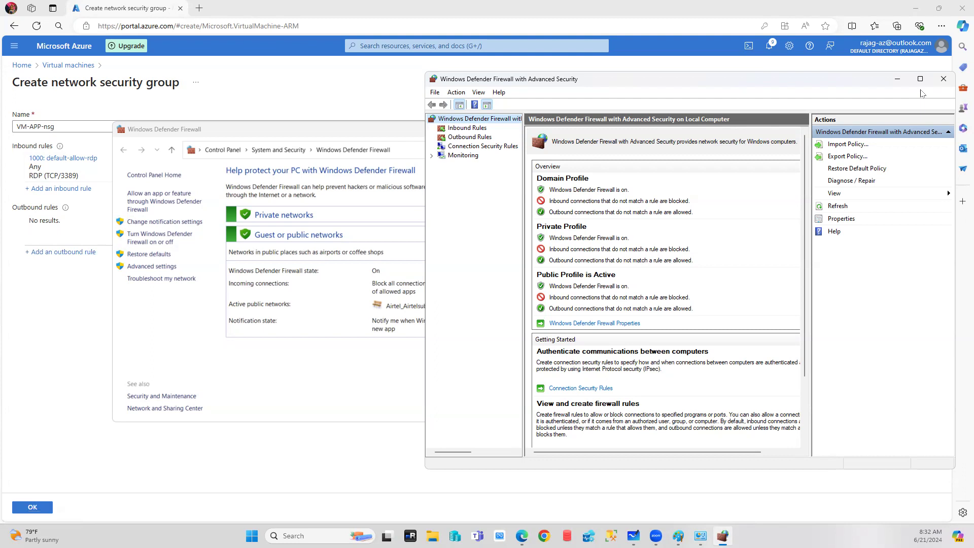
left_click(944, 75)
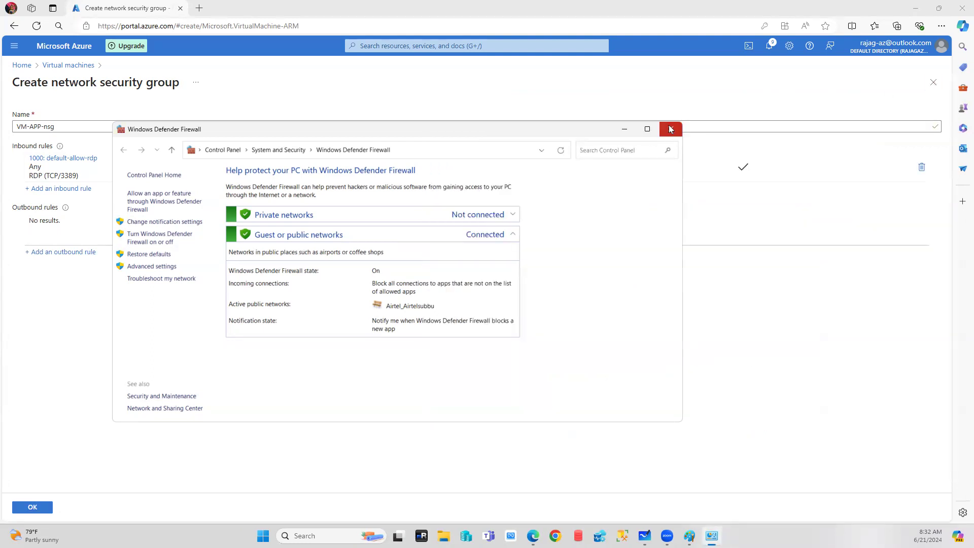
left_click(671, 129)
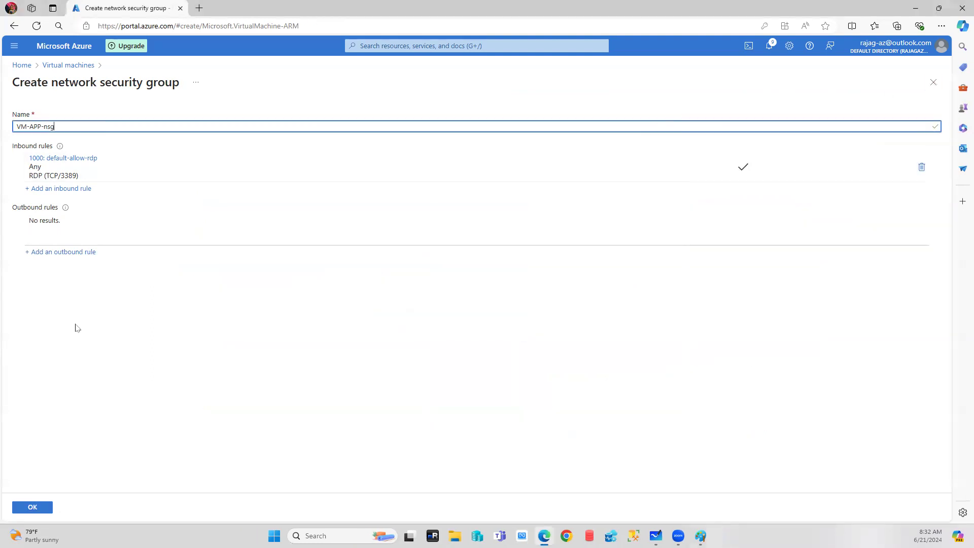
Close the VM-APP-nsg blade keeping its edits, then revert the NIC security group to Basic with RDP 3389.
left_click(936, 86)
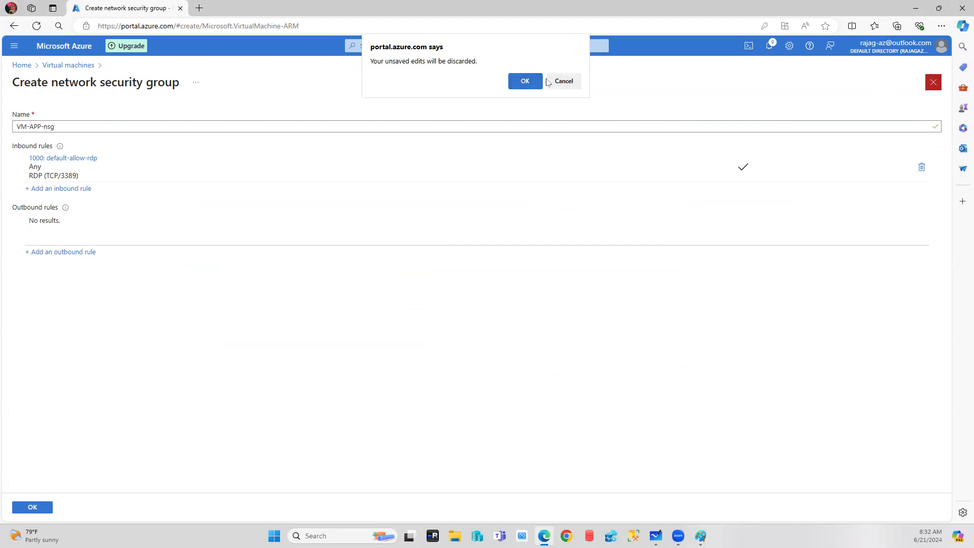
left_click(563, 81)
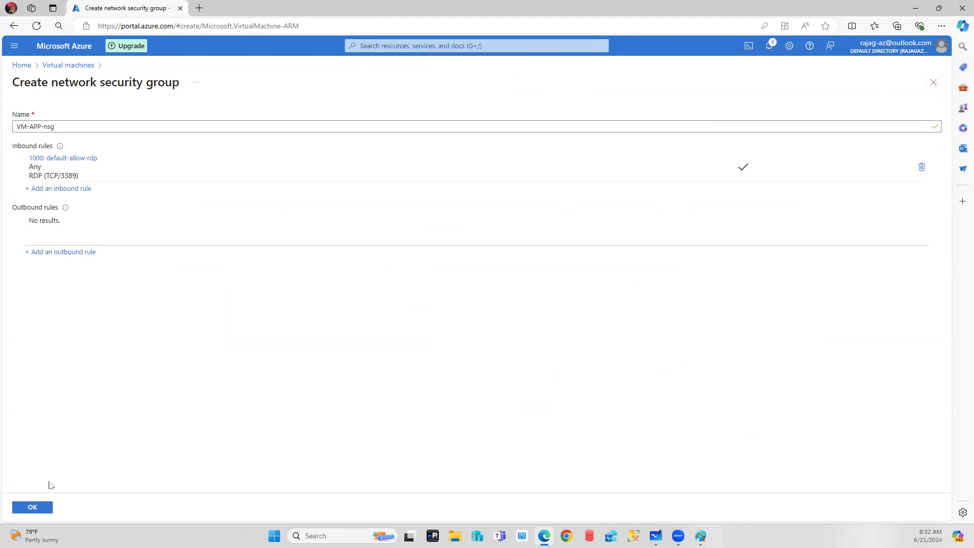
left_click(32, 510)
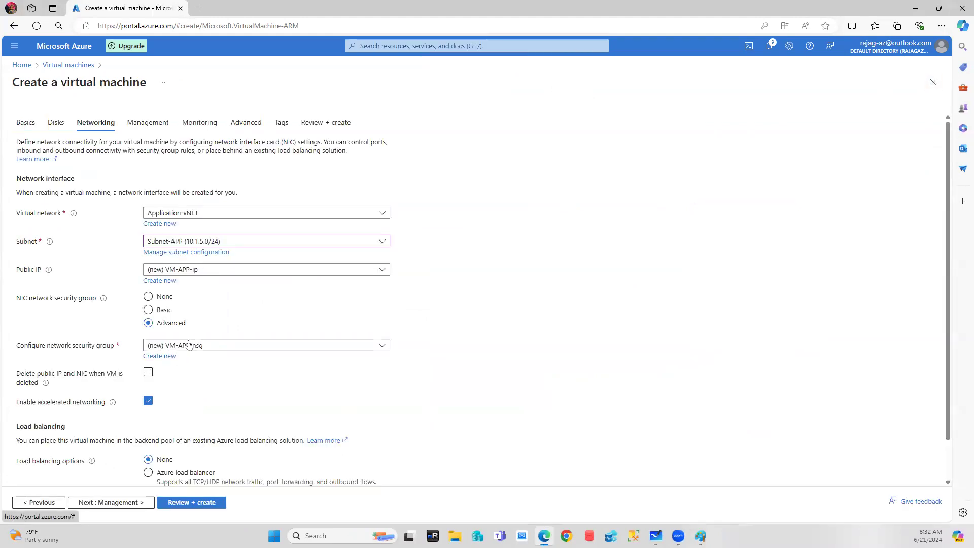
left_click(158, 310)
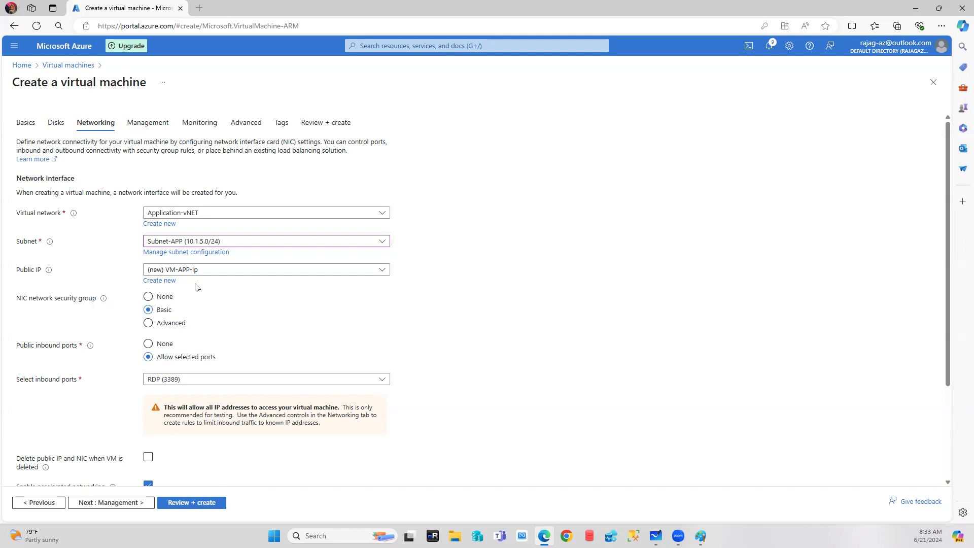
scroll(350, 319, "down", 2)
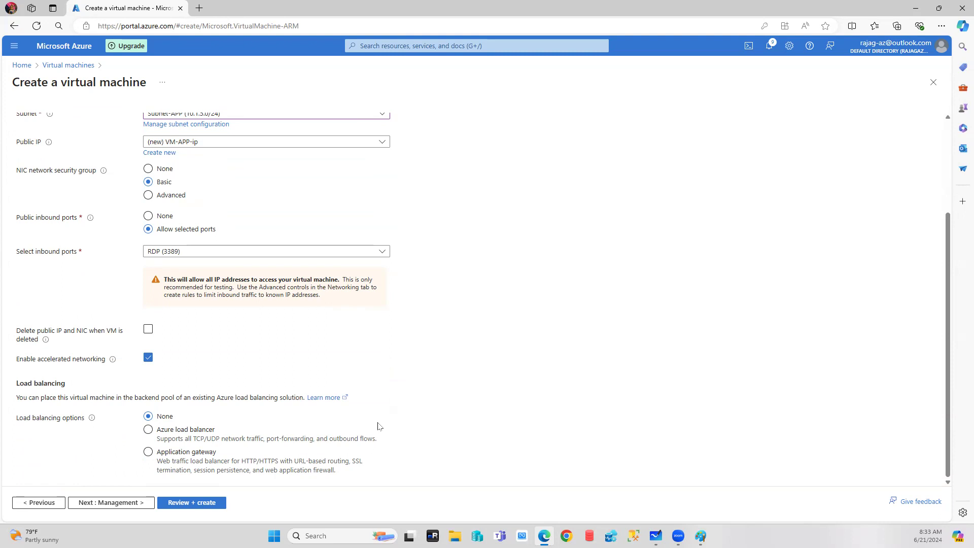
scroll(244, 376, "up", 3)
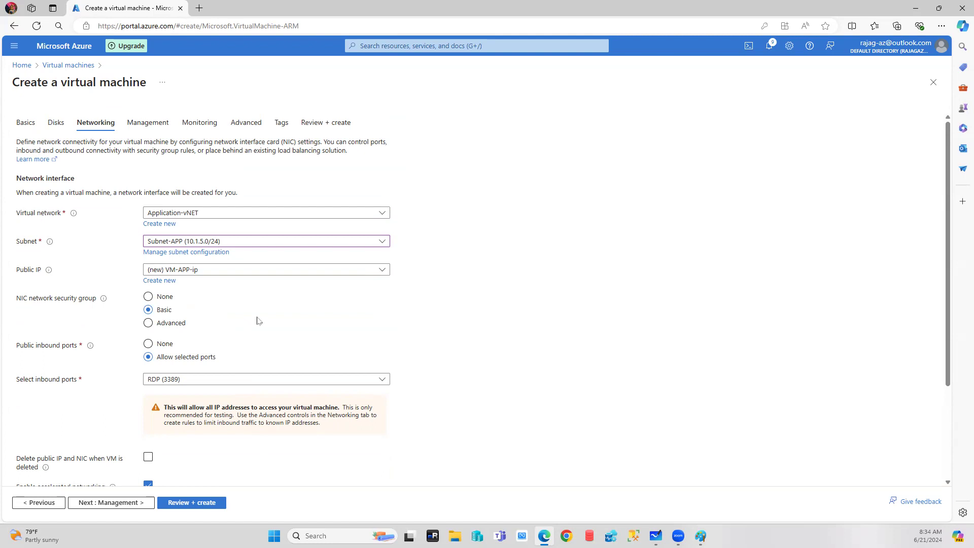
left_click(96, 501)
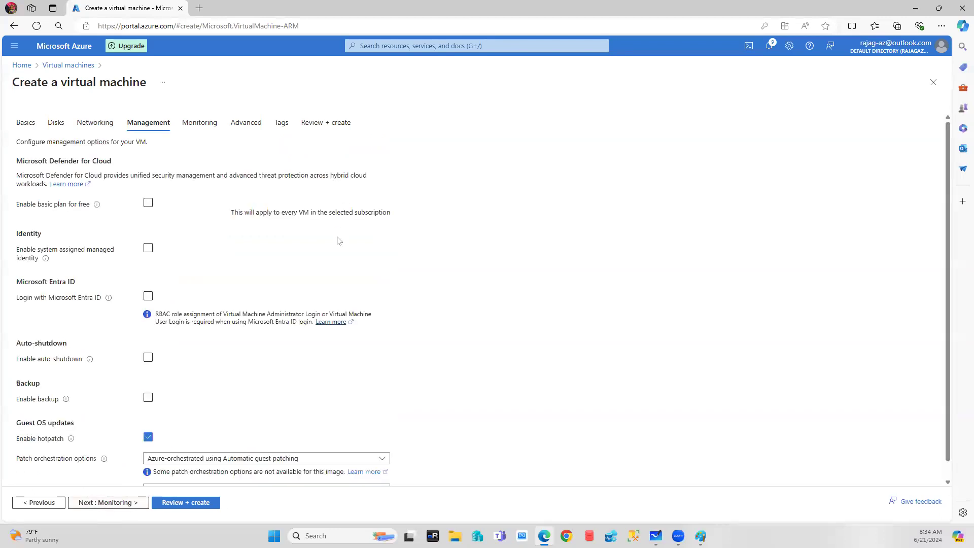
Disable boot diagnostics and advance through Advanced and Tags to a passing Review + create.
scroll(339, 240, "down", 1)
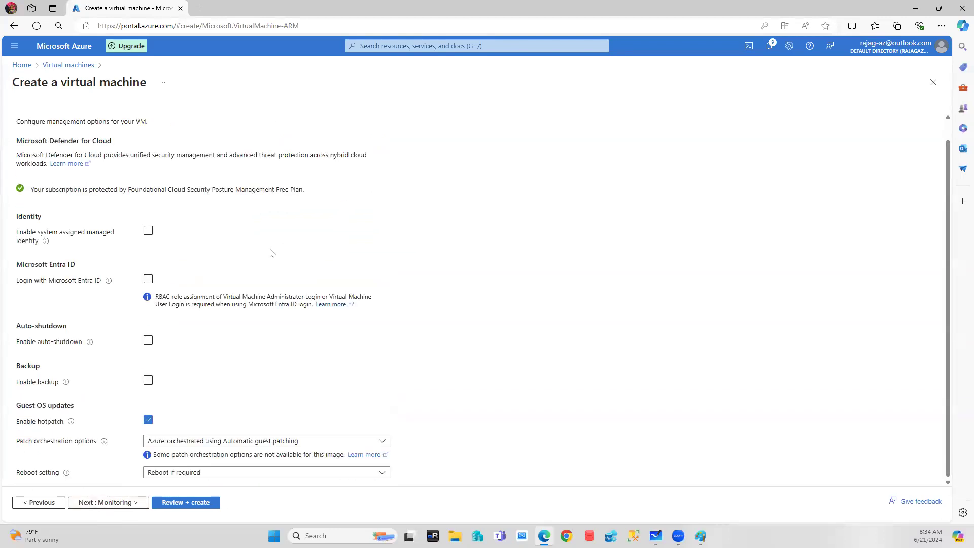
left_click(103, 502)
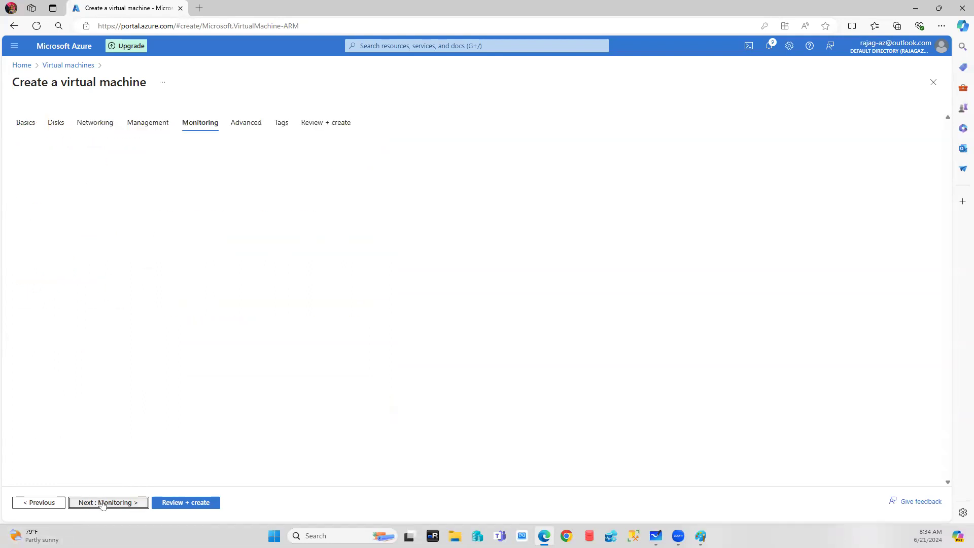
left_click(166, 243)
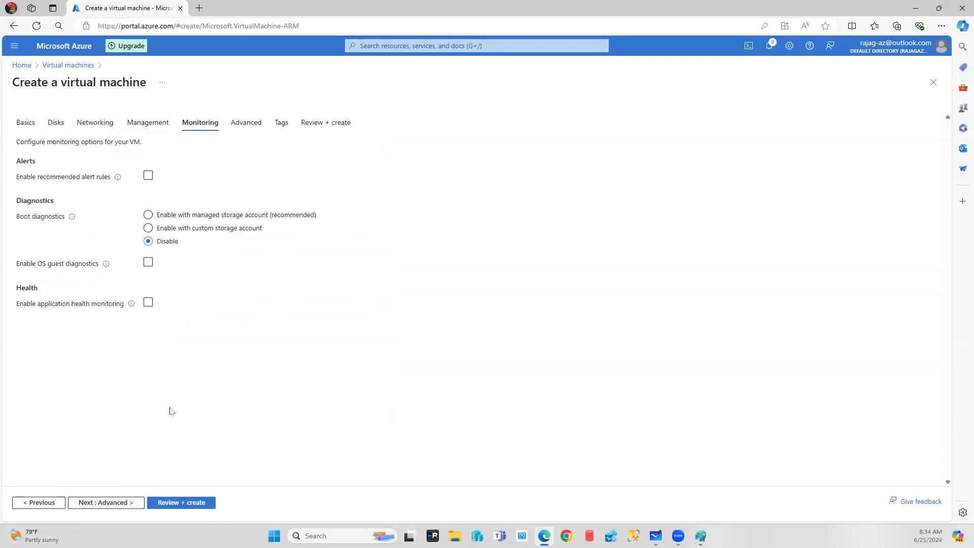
left_click(109, 504)
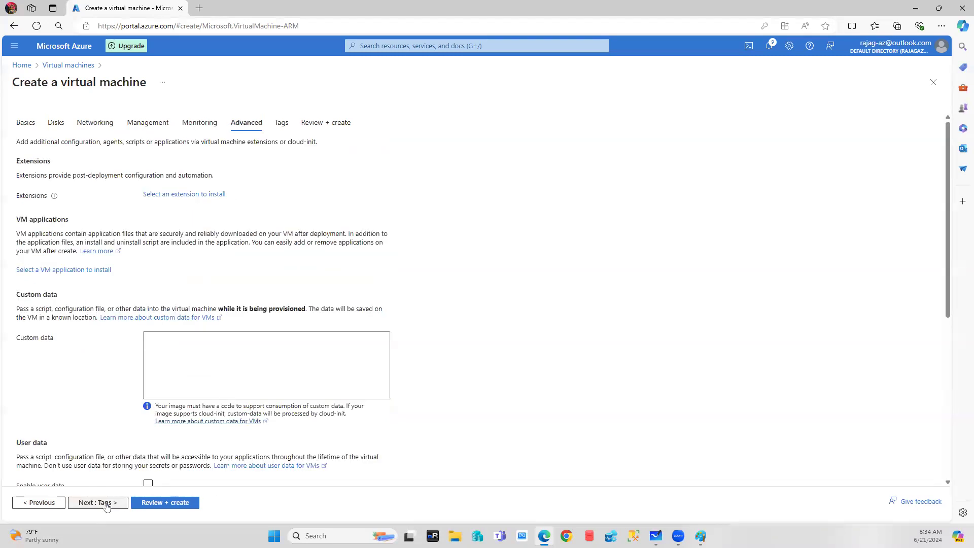
left_click(108, 504)
left_click(106, 505)
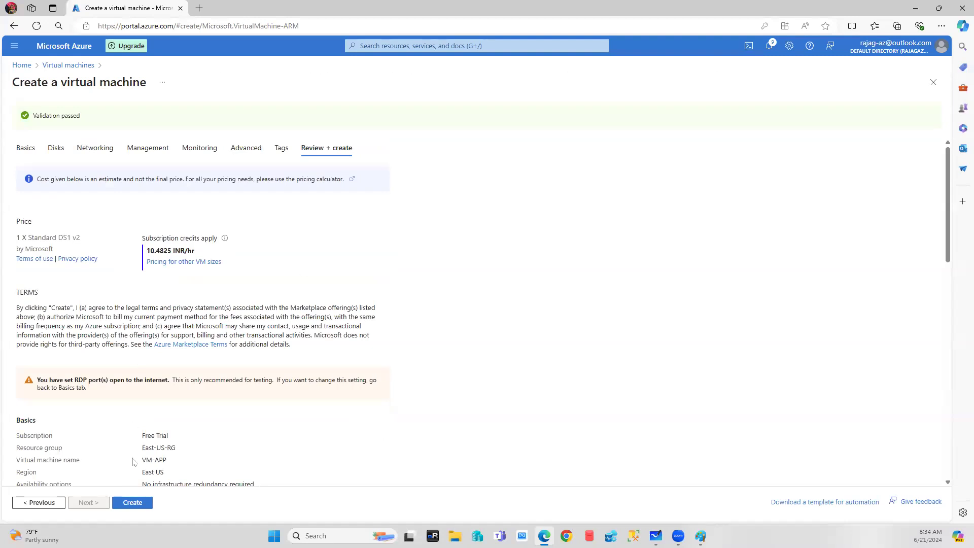
Create VM-APP and duplicate the portal tab for a second VM creation form.
left_click(136, 503)
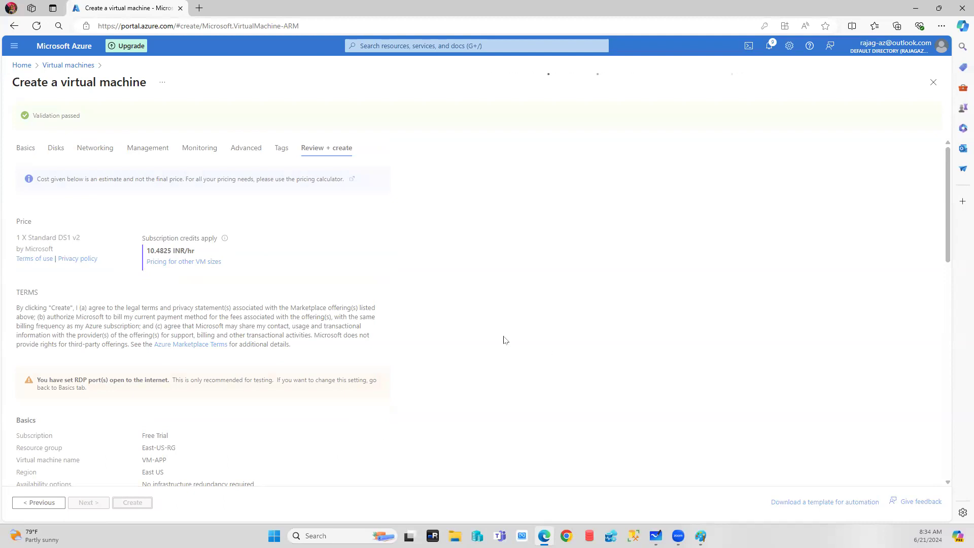
right_click(115, 8)
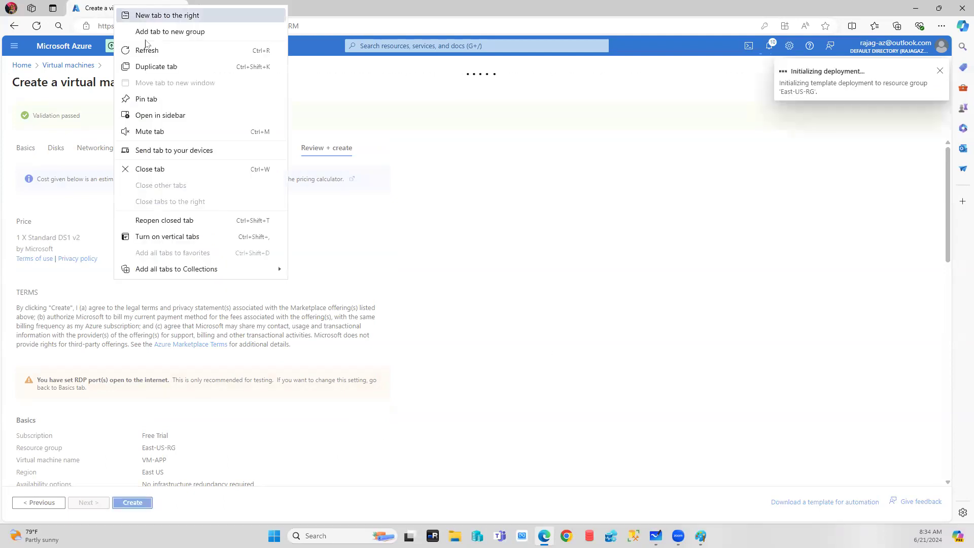
left_click(152, 65)
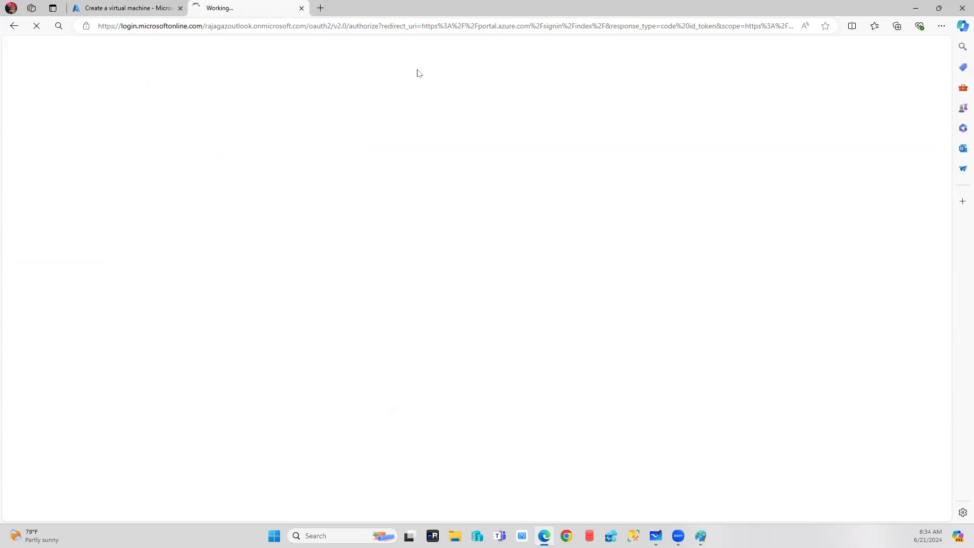
left_click(175, 8)
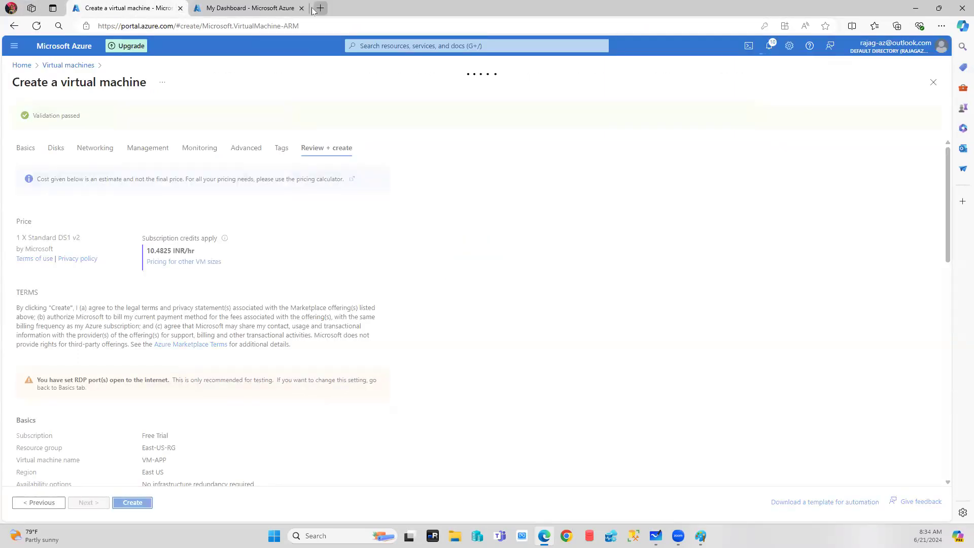
left_click(229, 8)
left_click(185, 9)
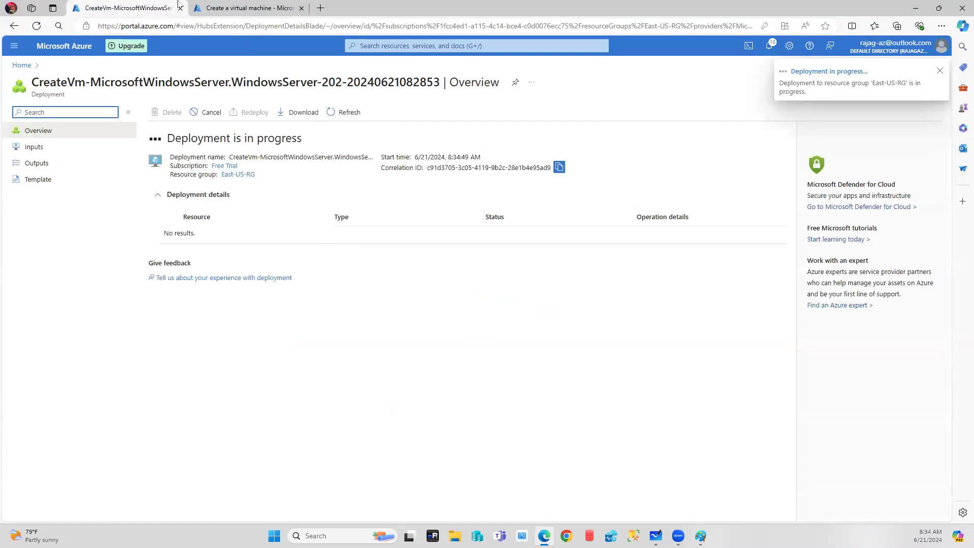
left_click(230, 8)
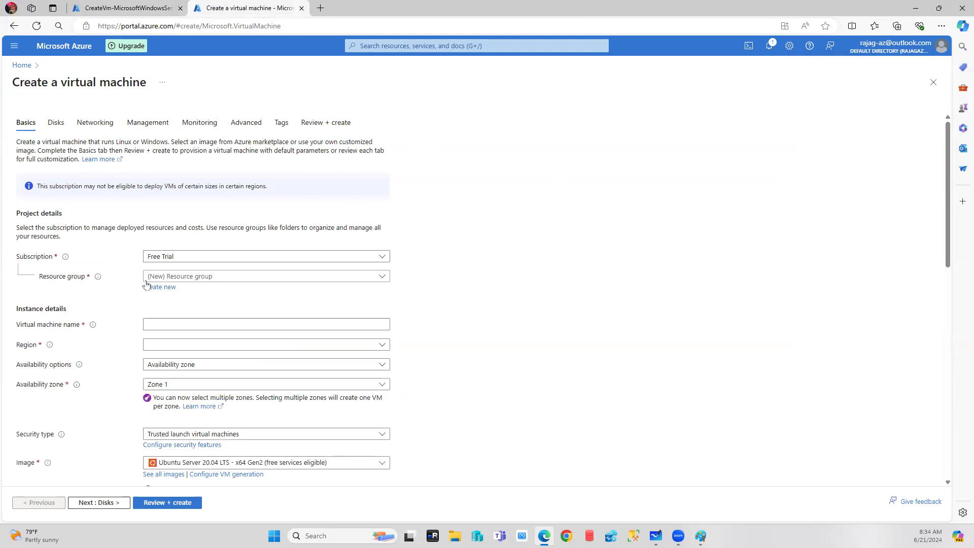
Set the second VM's resource group to East-US-RG.
left_click(202, 277)
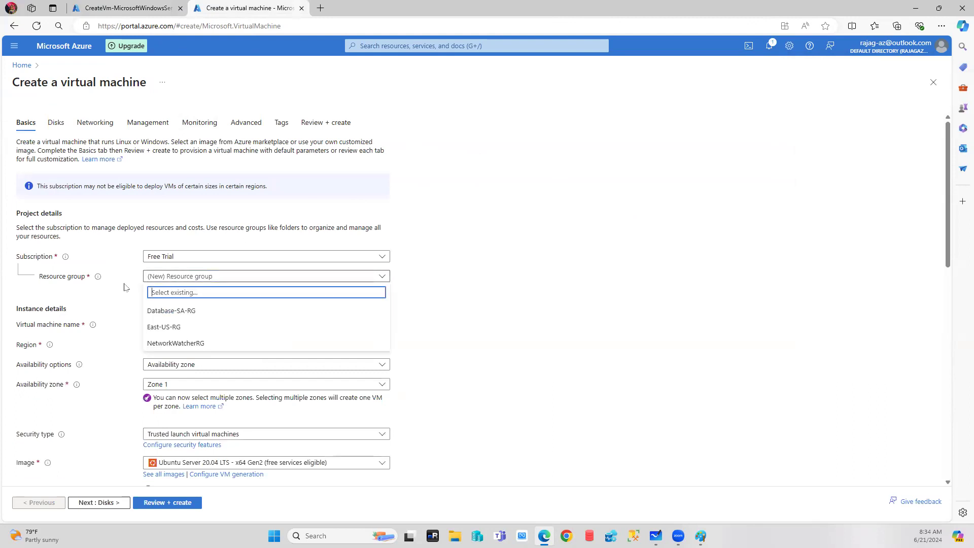
left_click(158, 328)
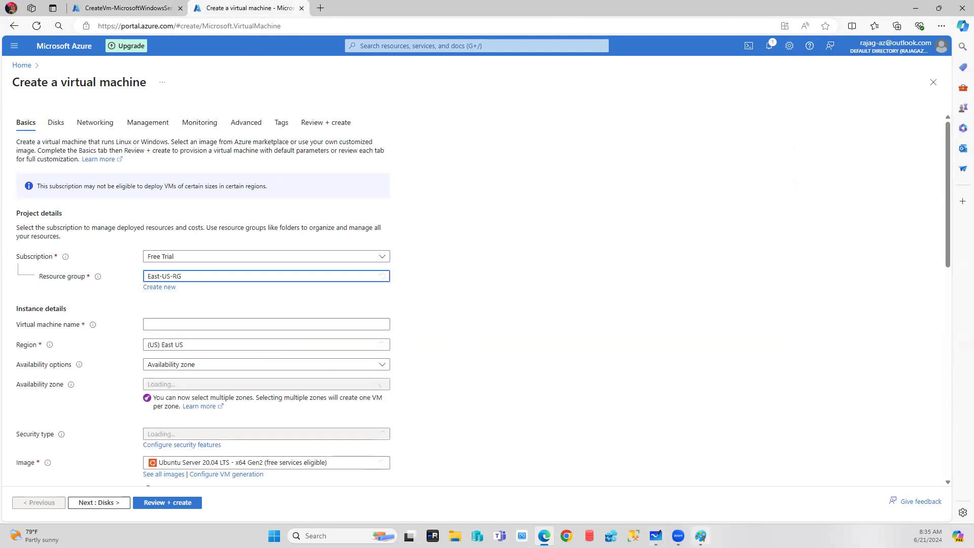
left_click(700, 536)
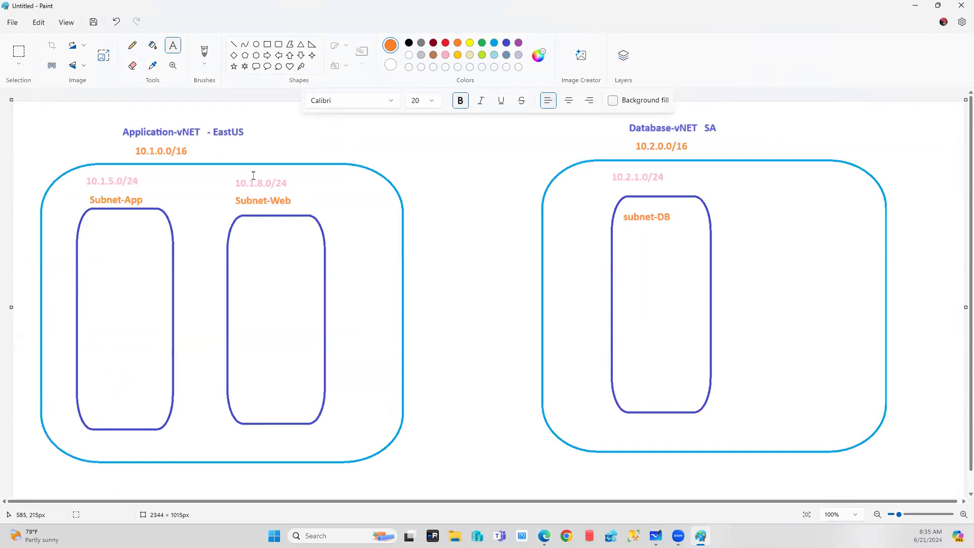
Return from the Paint diagram to the second VM form and name it VM-Web.
left_click(544, 535)
left_click(166, 328)
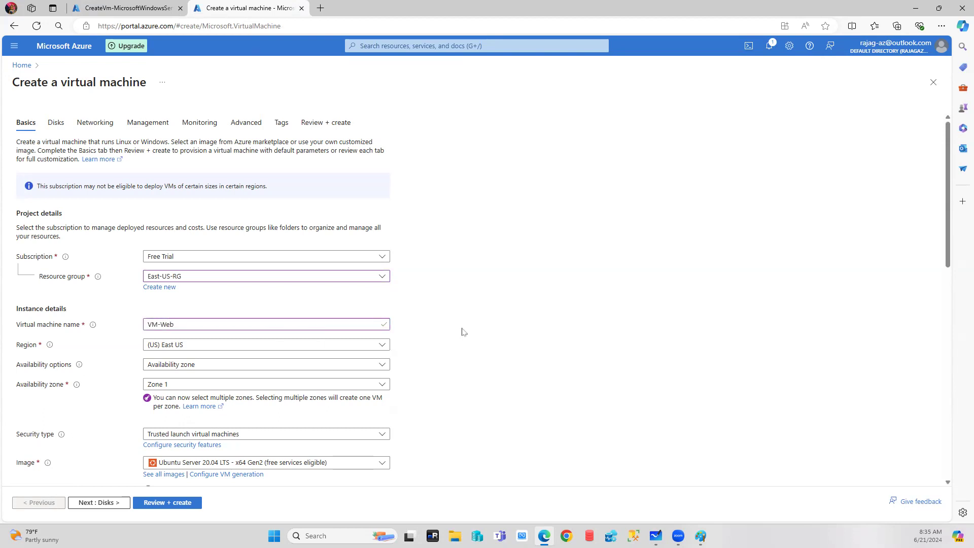
Set no infrastructure redundancy, Standard security, Windows Server 2022 Hotpatch image and Standard_DS1_v2 size.
left_click(200, 364)
left_click(199, 380)
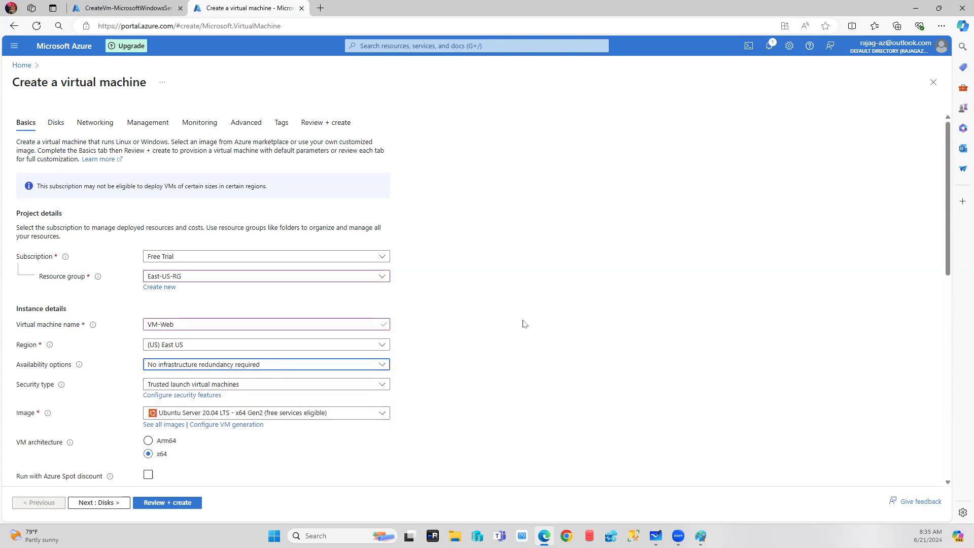
scroll(525, 323, "down", 2)
left_click(233, 284)
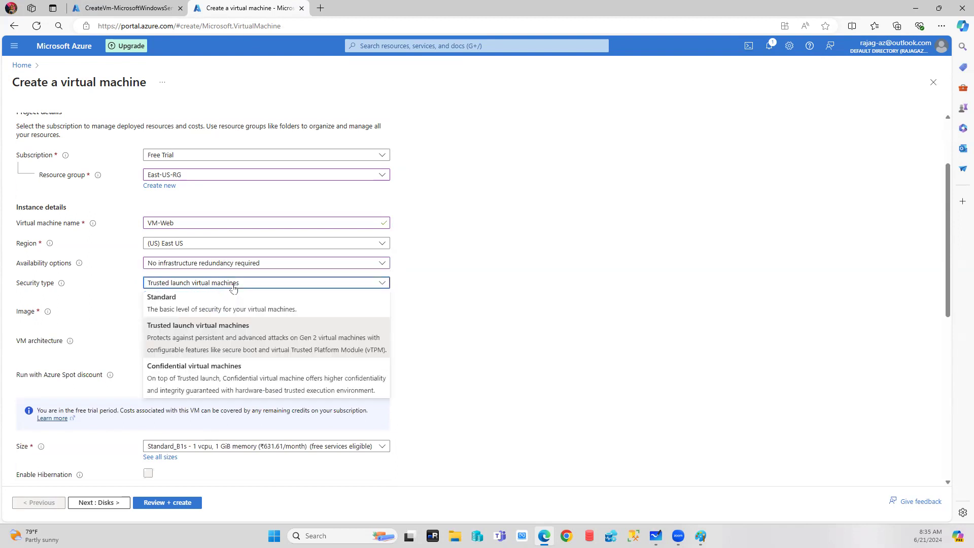
left_click(201, 308)
left_click(218, 303)
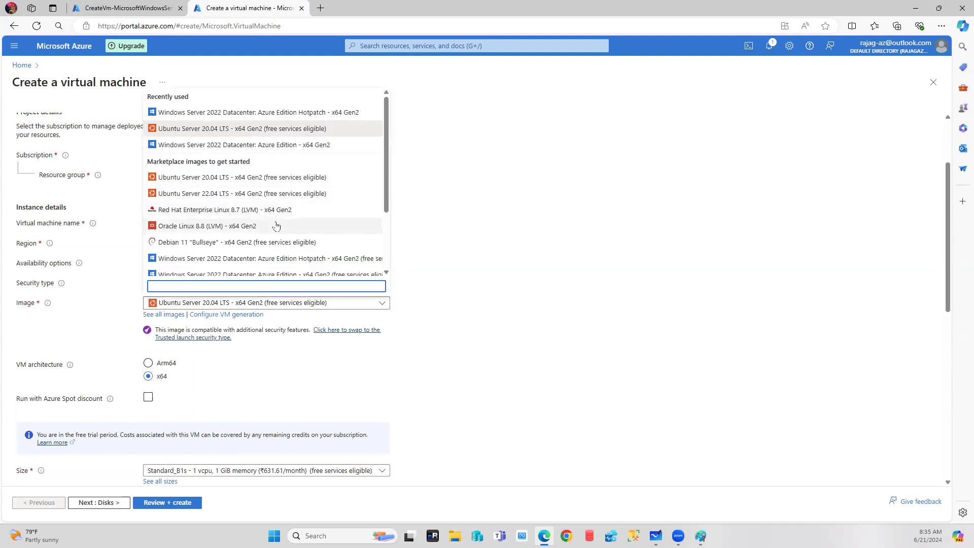
left_click(259, 112)
scroll(586, 273, "down", 3)
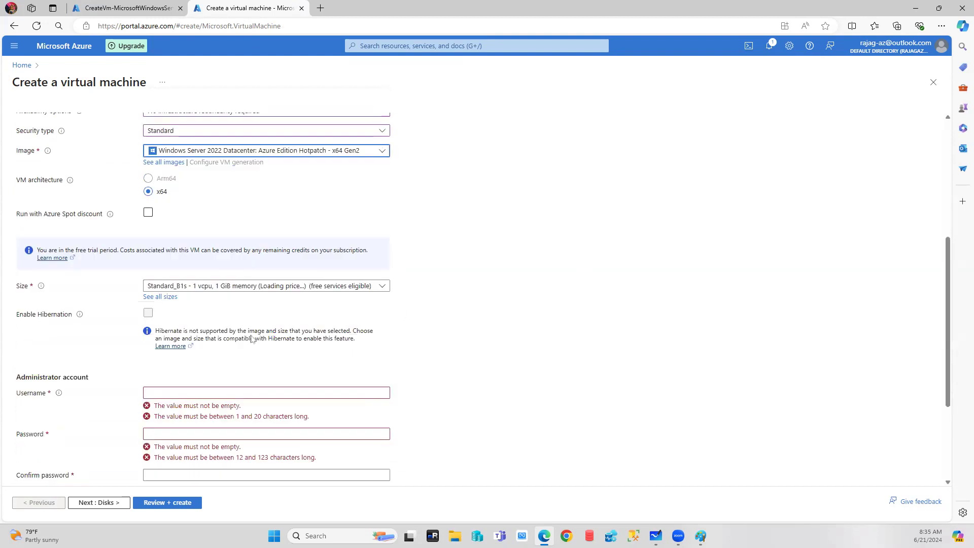
left_click(235, 343)
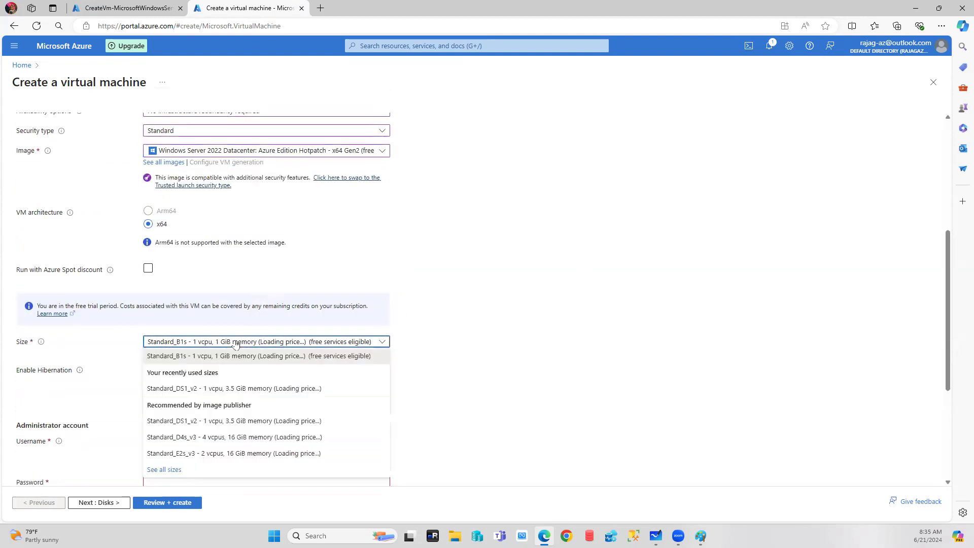
left_click(211, 390)
Enter VM-Web's administrator username, then set and confirm the account password.
left_click(171, 442)
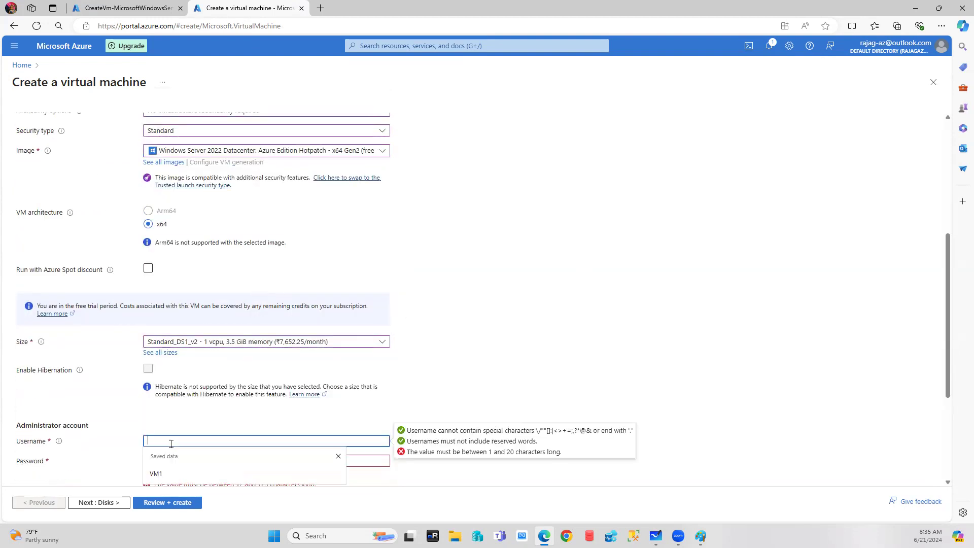
type("saadmin")
key("Tab")
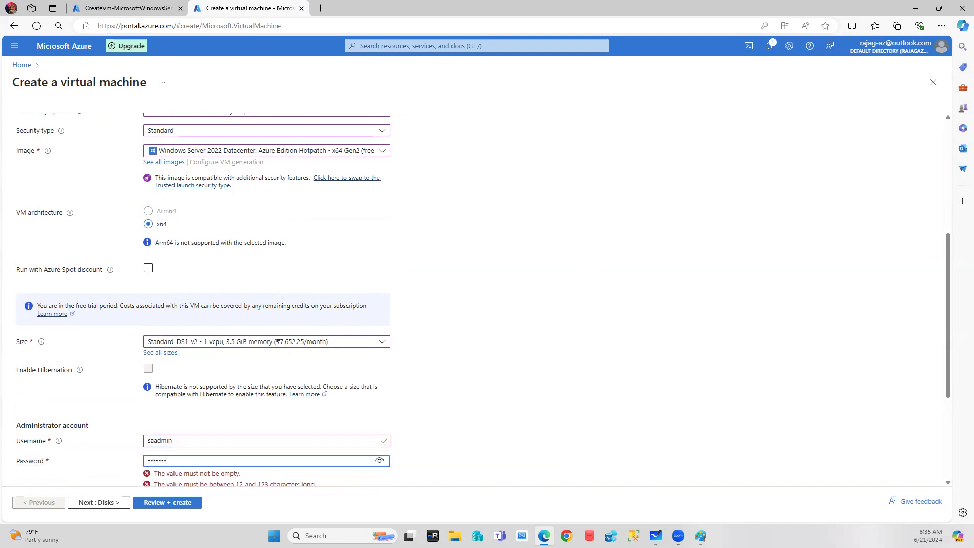
left_click(551, 367)
scroll(507, 350, "down", 3)
left_click(200, 328)
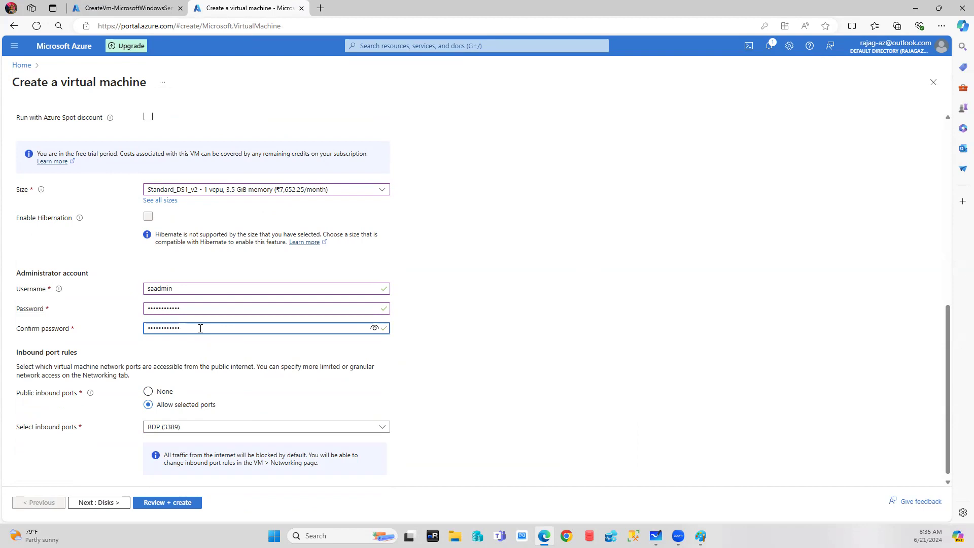
left_click(513, 382)
left_click(98, 502)
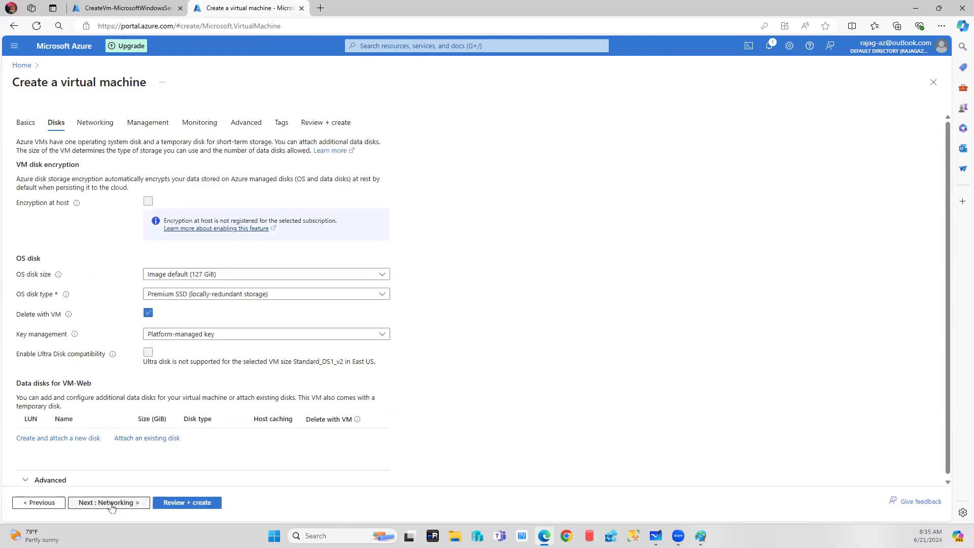
Attach VM-Web's network interface to Subnet-Web (10.1.8.0/24) and advance past the Management tab.
left_click(113, 504)
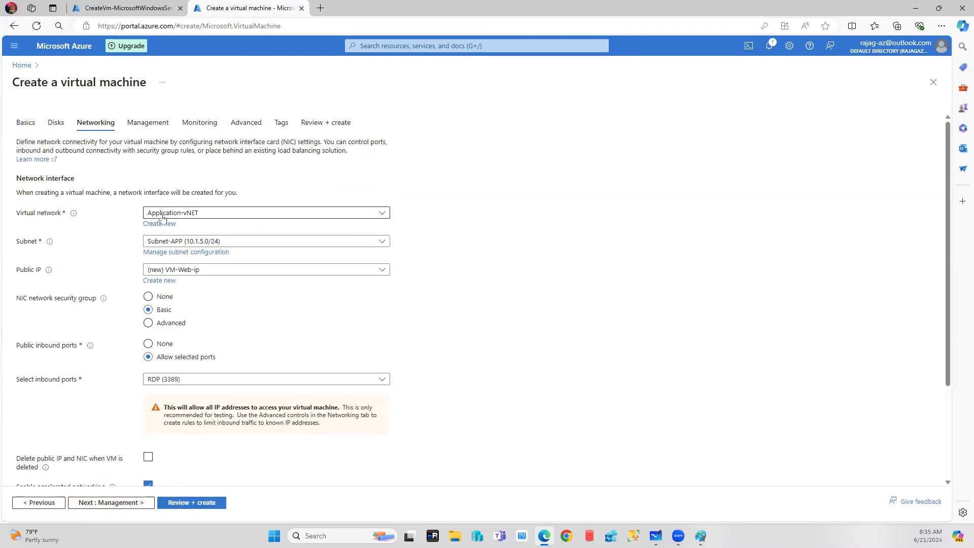
left_click(209, 243)
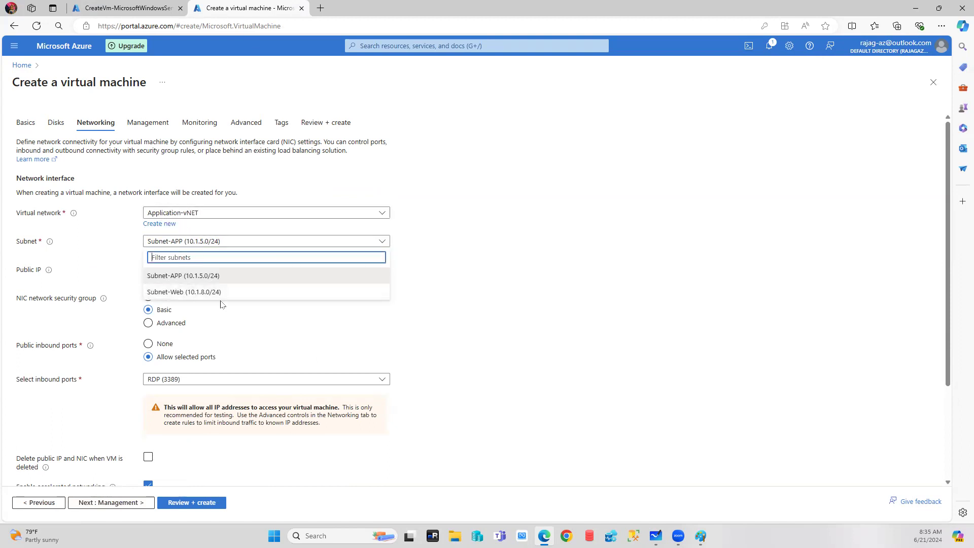
left_click(189, 293)
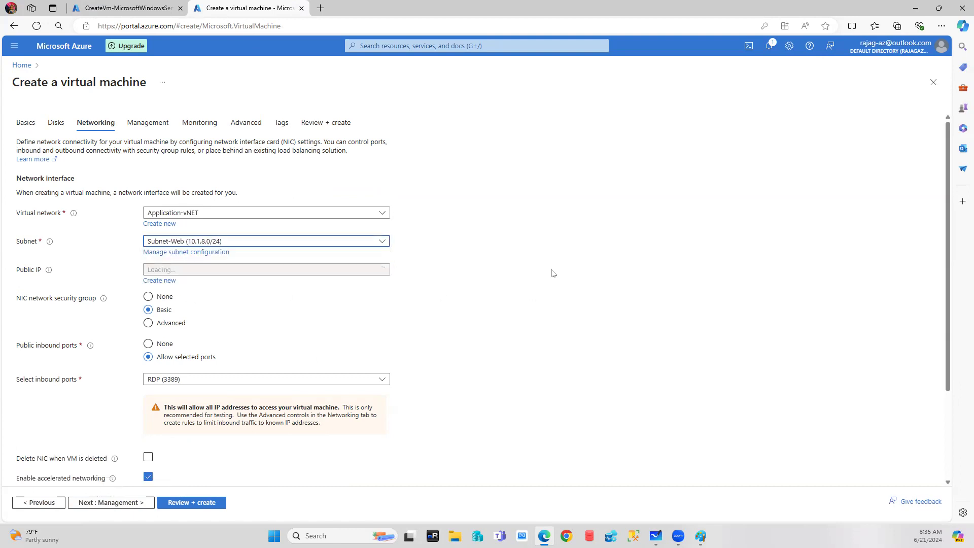
scroll(552, 272, "down", 2)
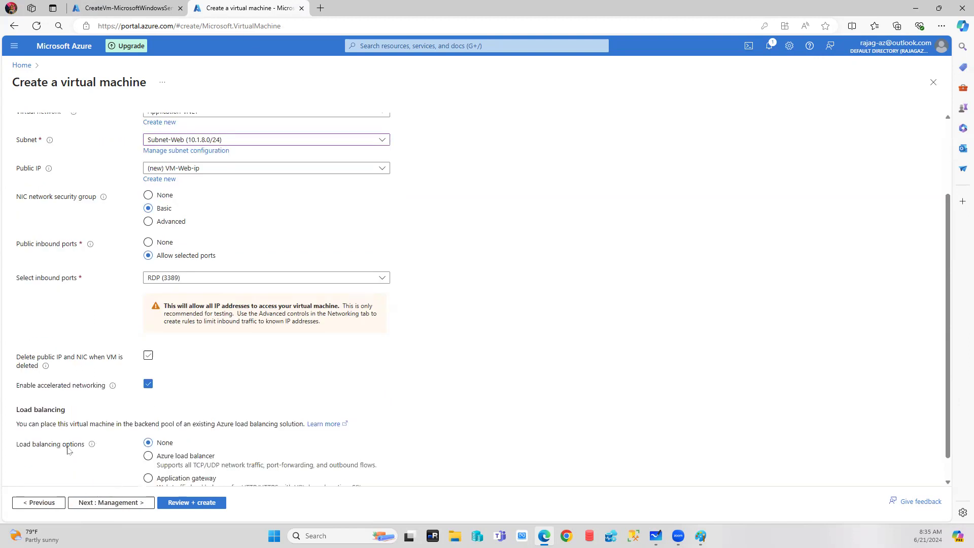
left_click(112, 503)
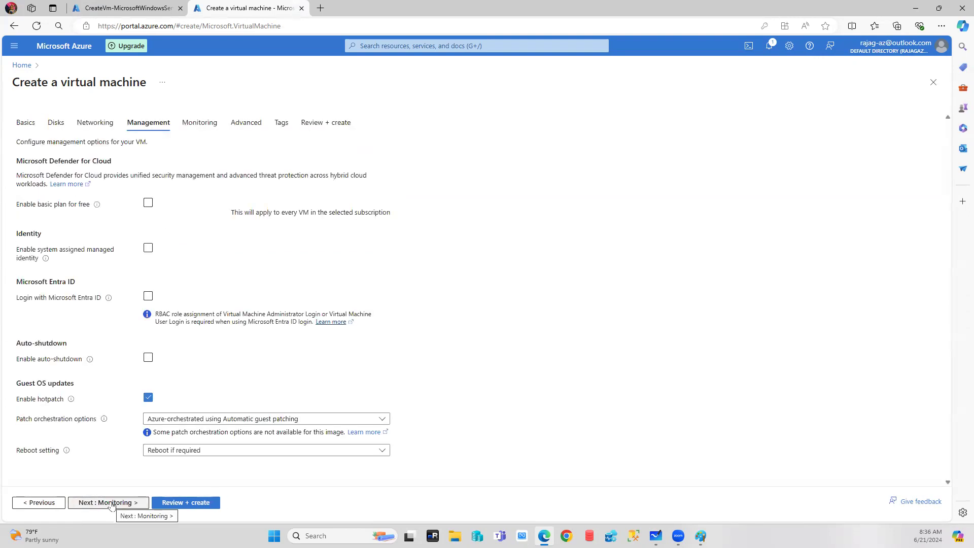
left_click(112, 502)
Disable boot diagnostics, validate and create VM-Web, and open a new portal tab for another VM.
left_click(156, 244)
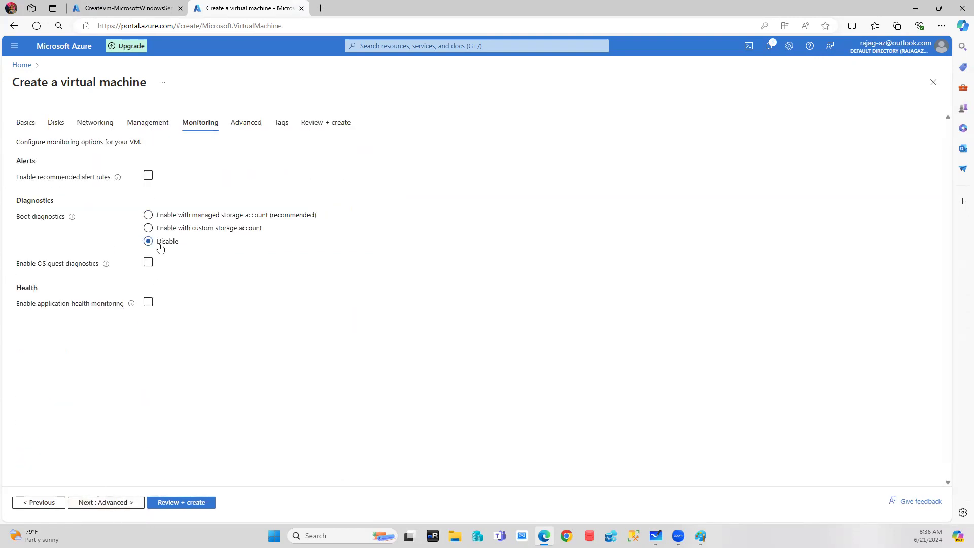
left_click(199, 506)
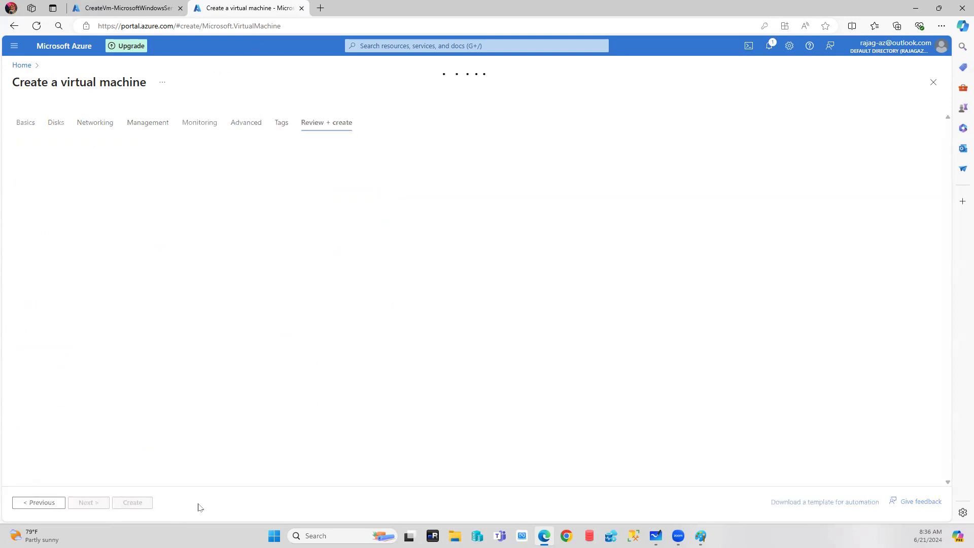
right_click(236, 7)
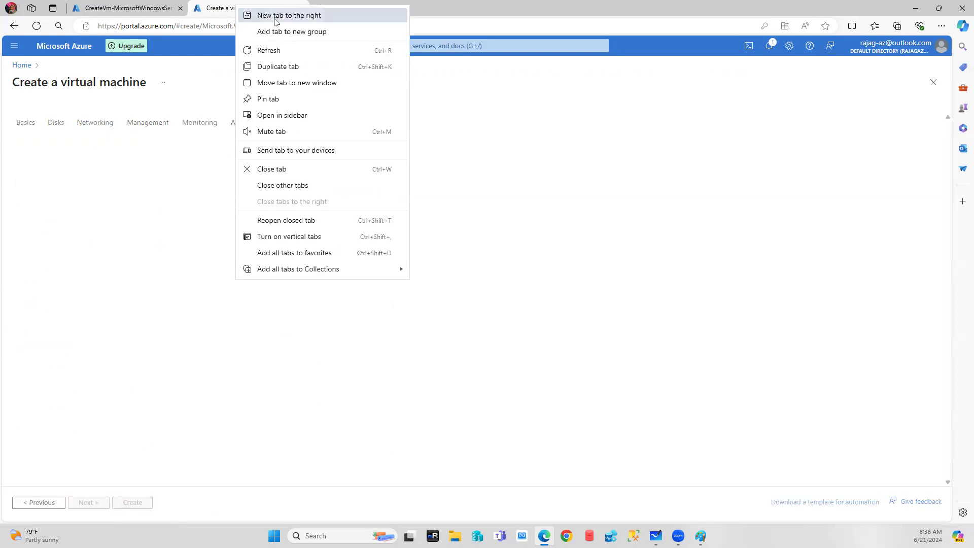
left_click(276, 66)
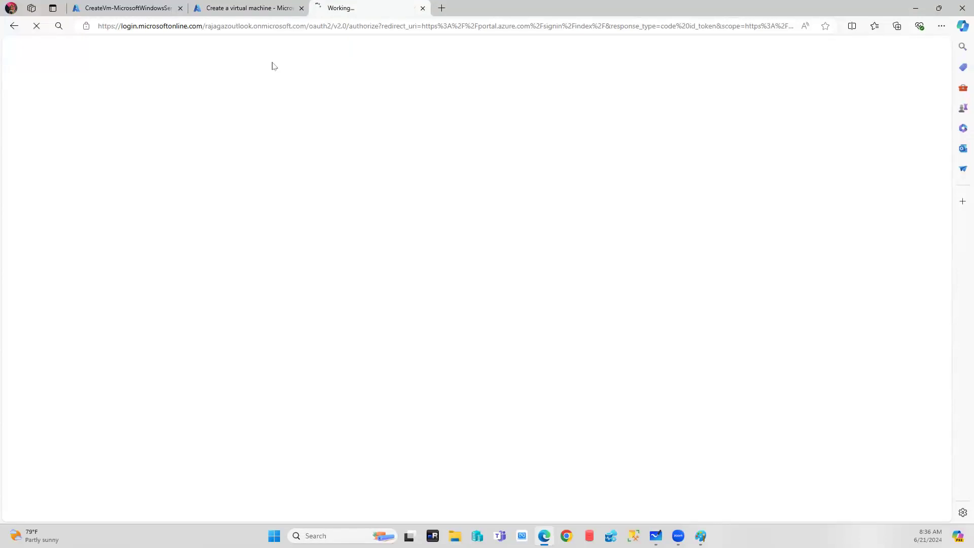
left_click(241, 10)
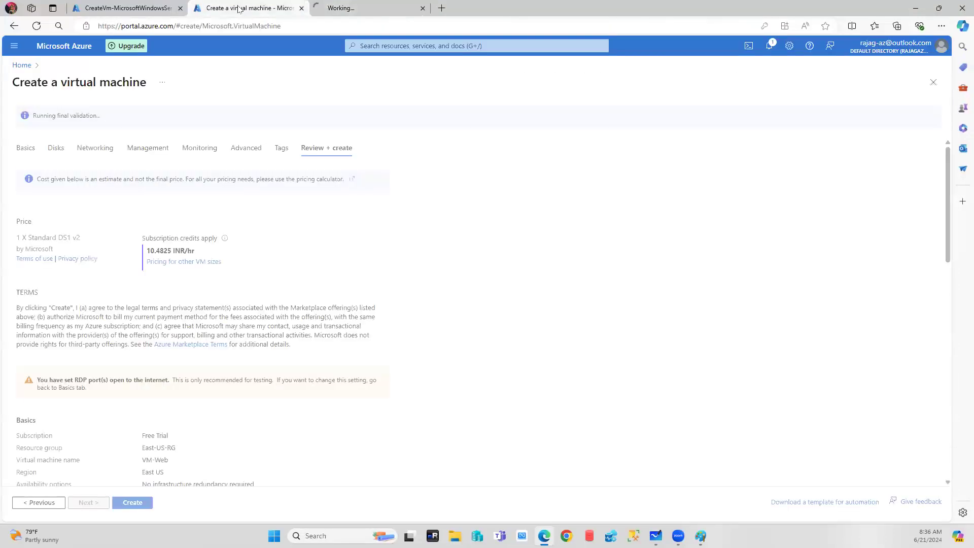
left_click(137, 505)
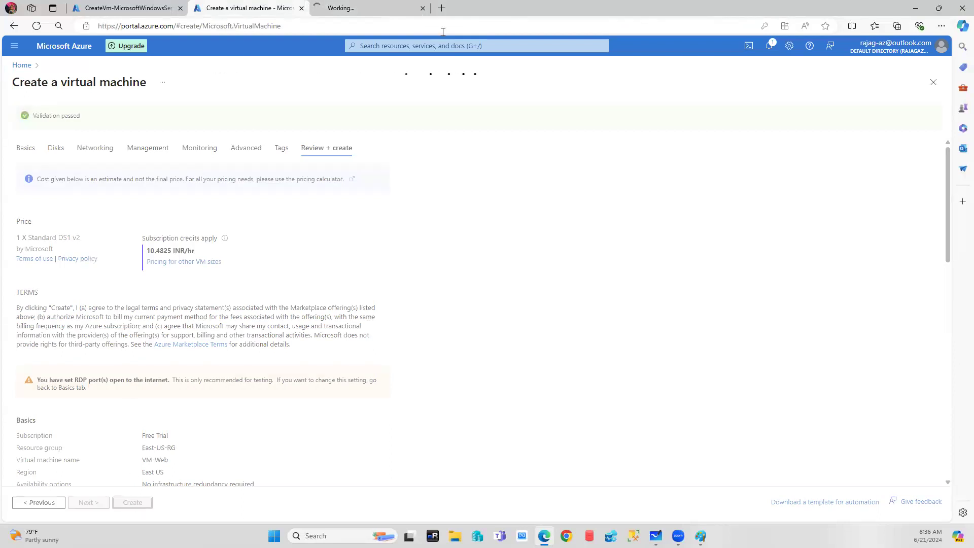
left_click(359, 6)
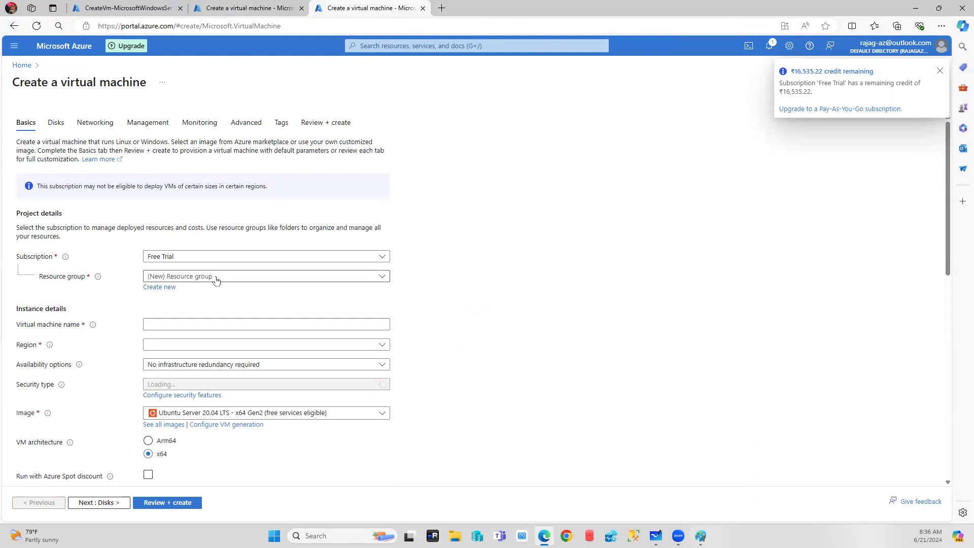
Put the third VM in resource group Database-SA-RG and name it VM-DB.
left_click(701, 536)
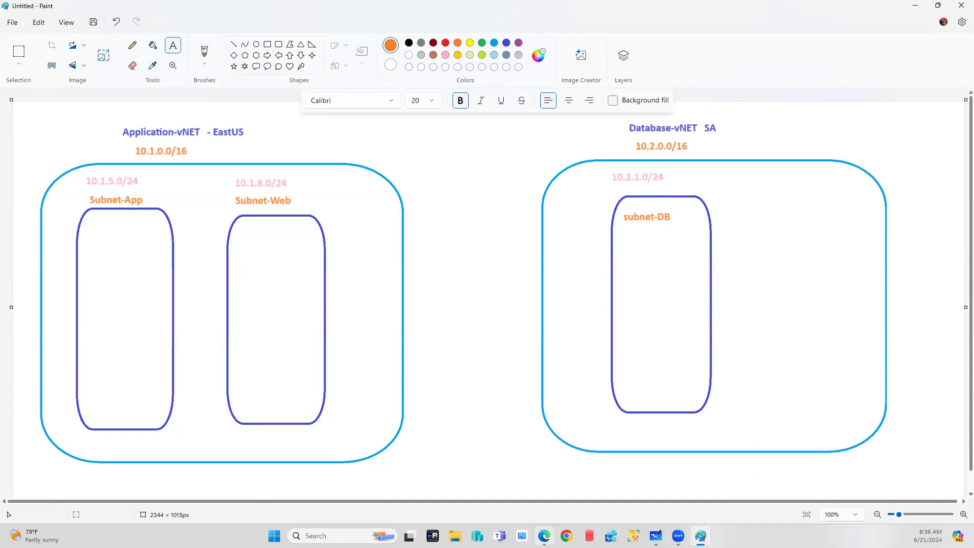
left_click(543, 536)
left_click(151, 278)
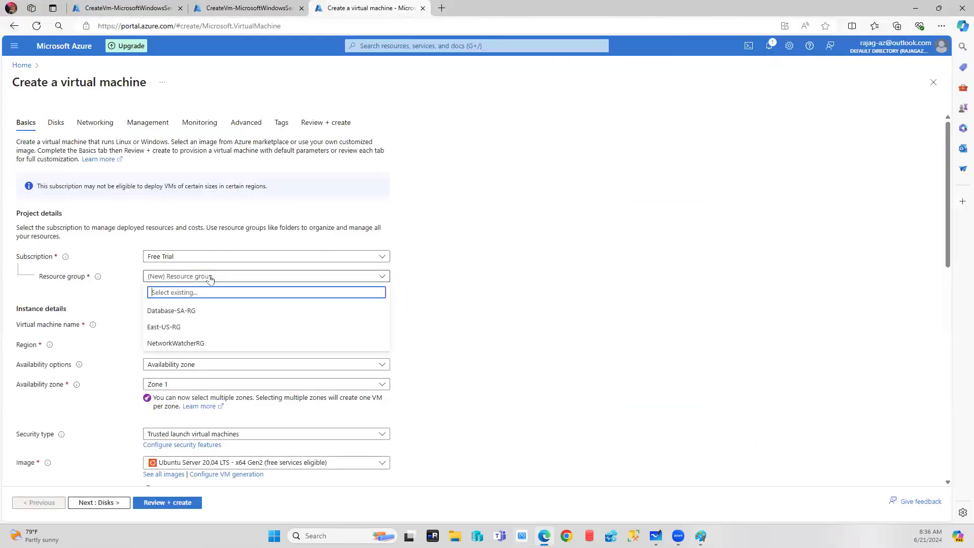
left_click(179, 311)
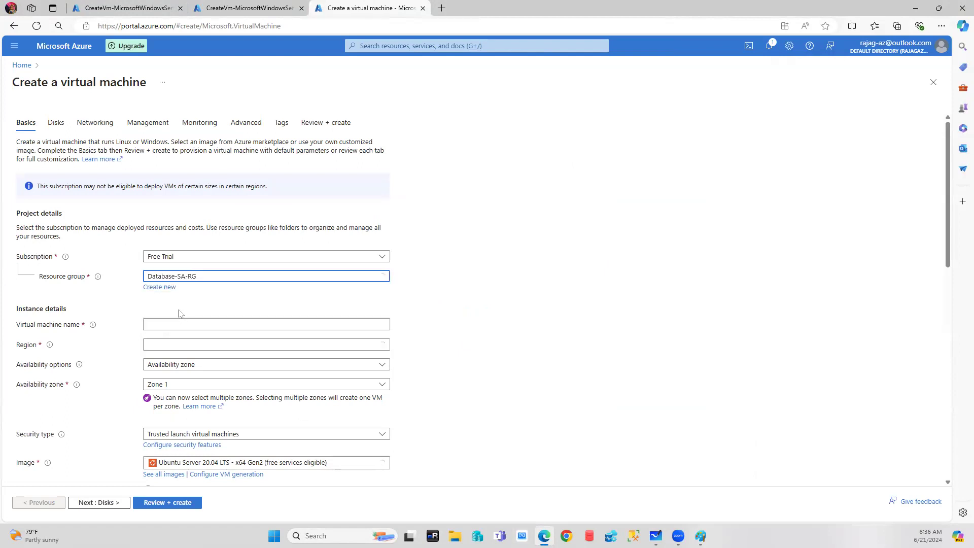
left_click(201, 325)
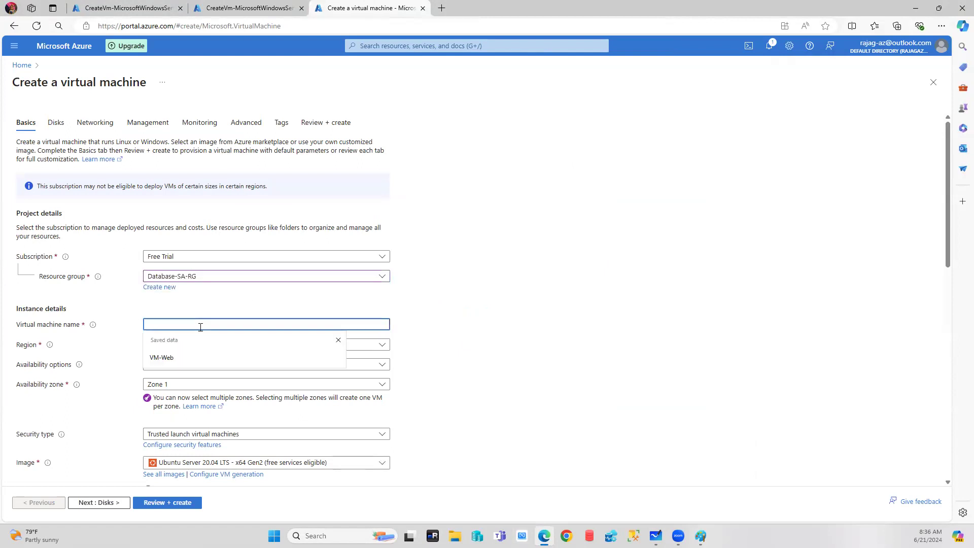
type("VM-DB")
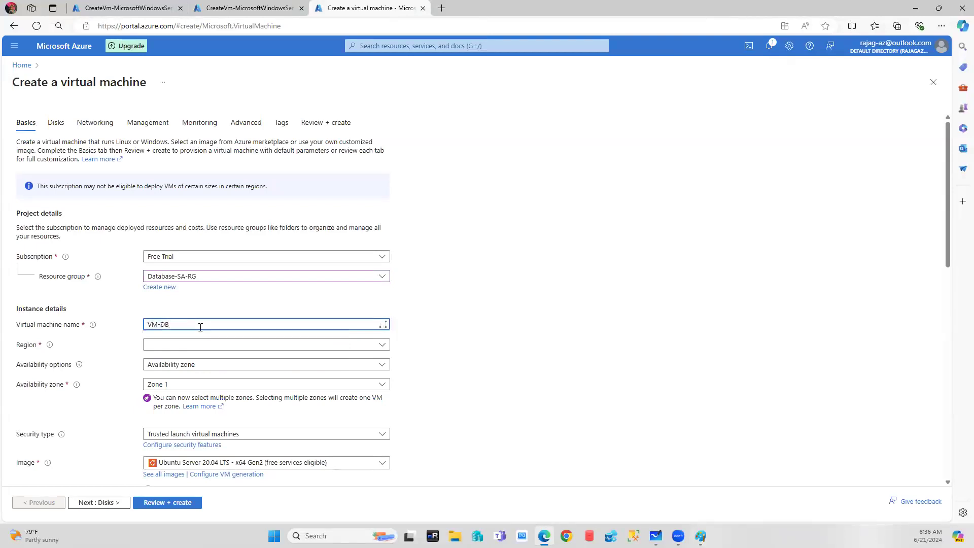
Choose (Asia Pacific) East Asia as VM-DB's region.
left_click(382, 345)
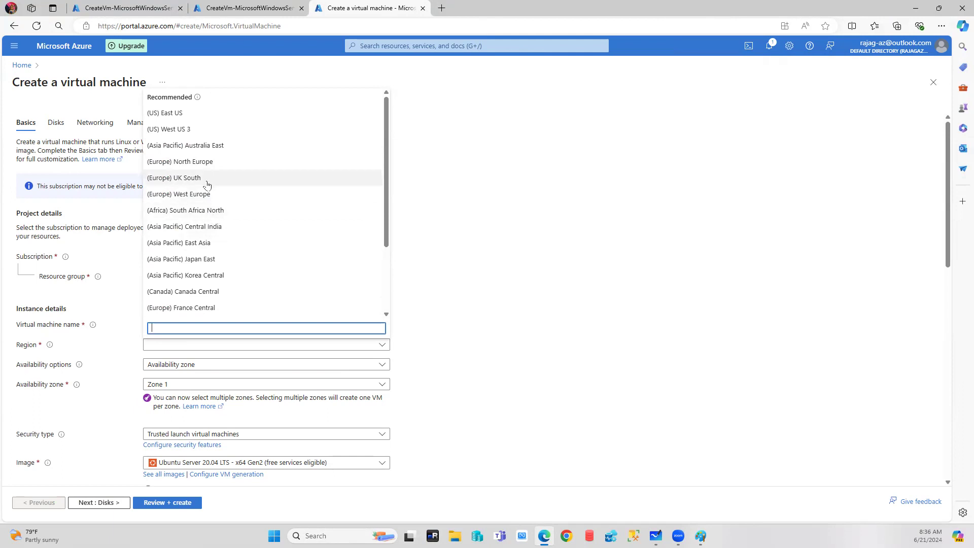
scroll(207, 185, "down", 2)
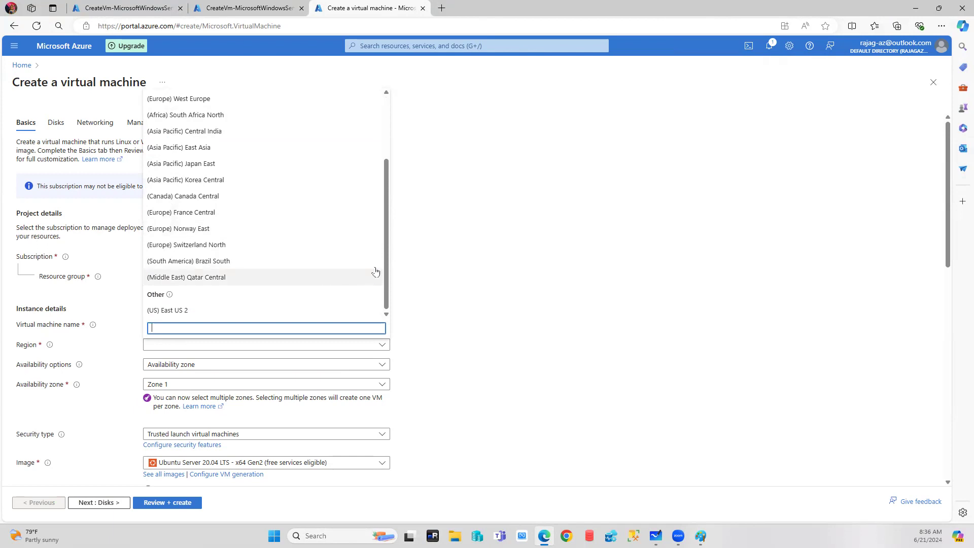
left_click_drag(391, 241, 382, 109)
left_click(436, 307)
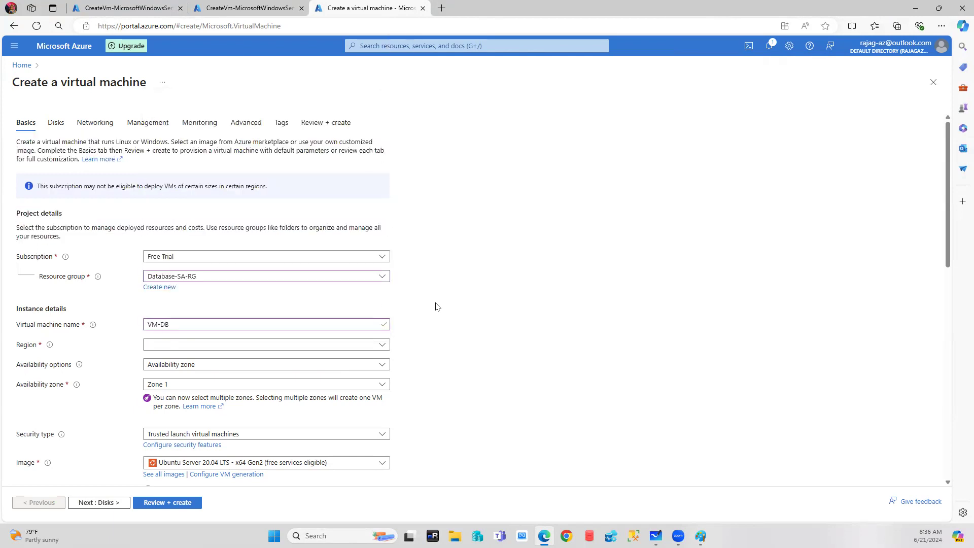
left_click(382, 347)
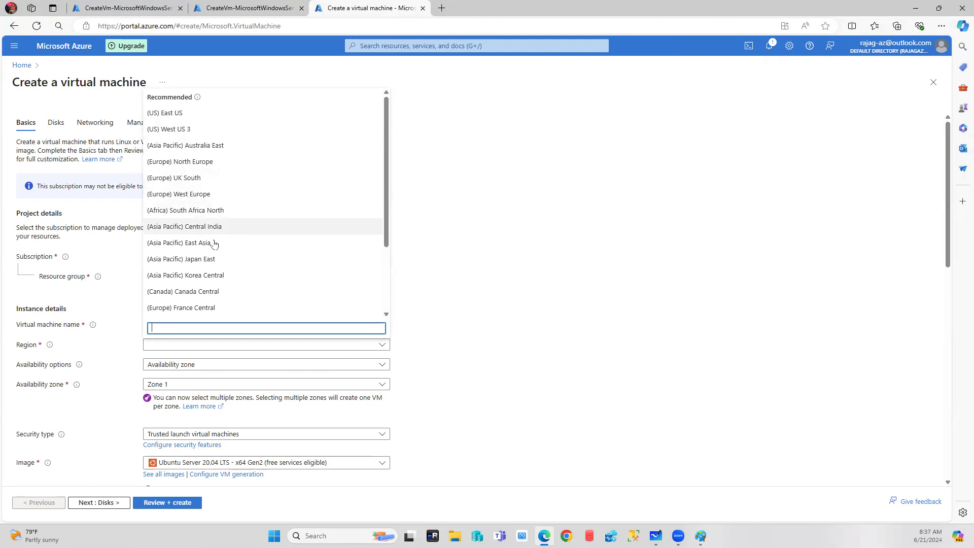
left_click_drag(389, 148, 389, 209)
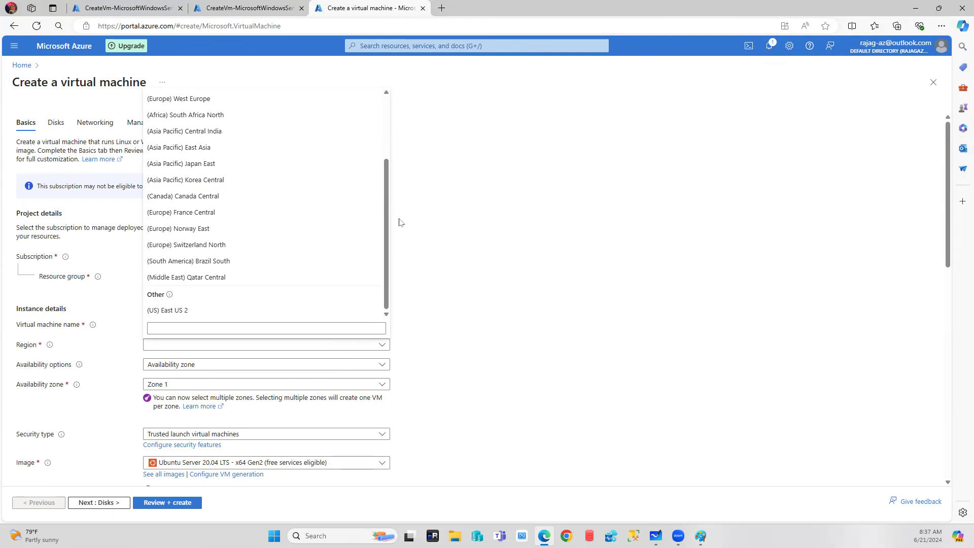
left_click(181, 147)
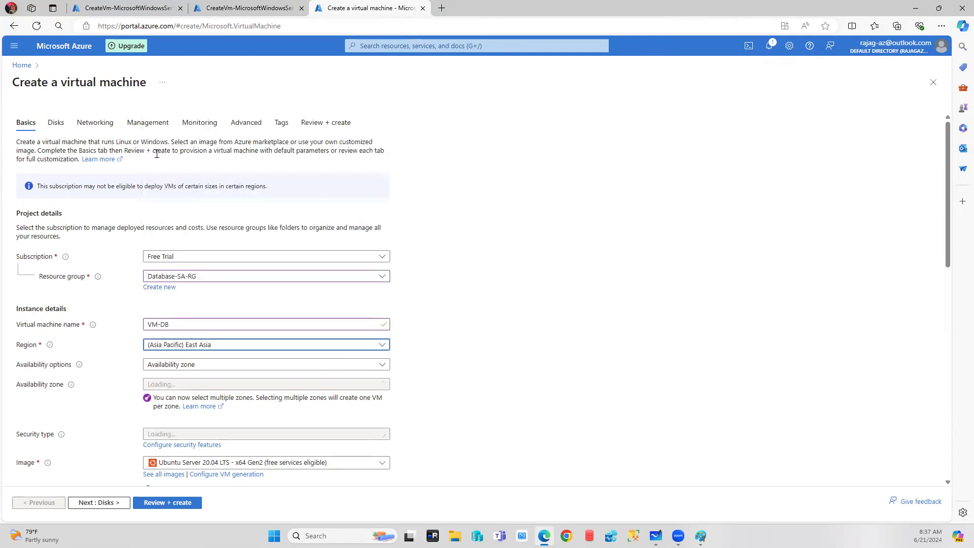
left_click(96, 124)
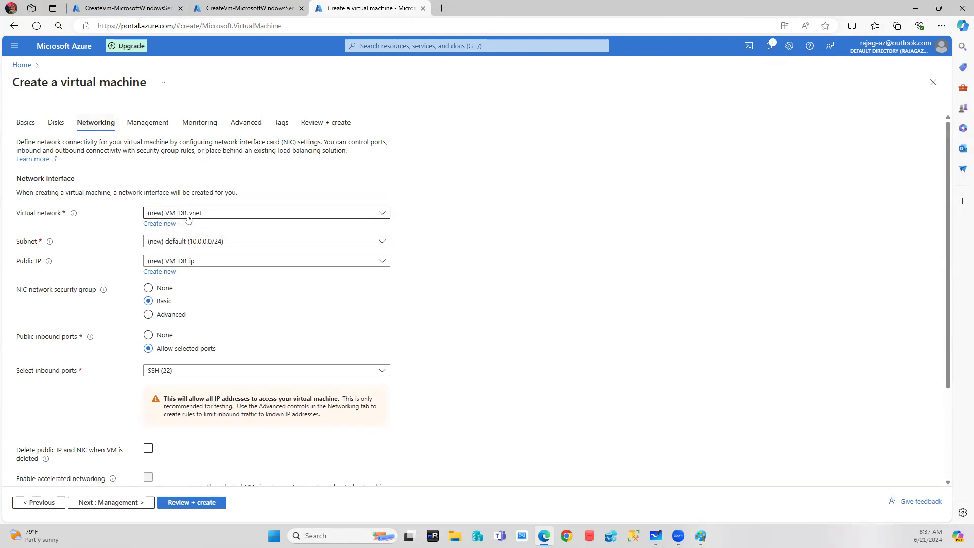
left_click(26, 122)
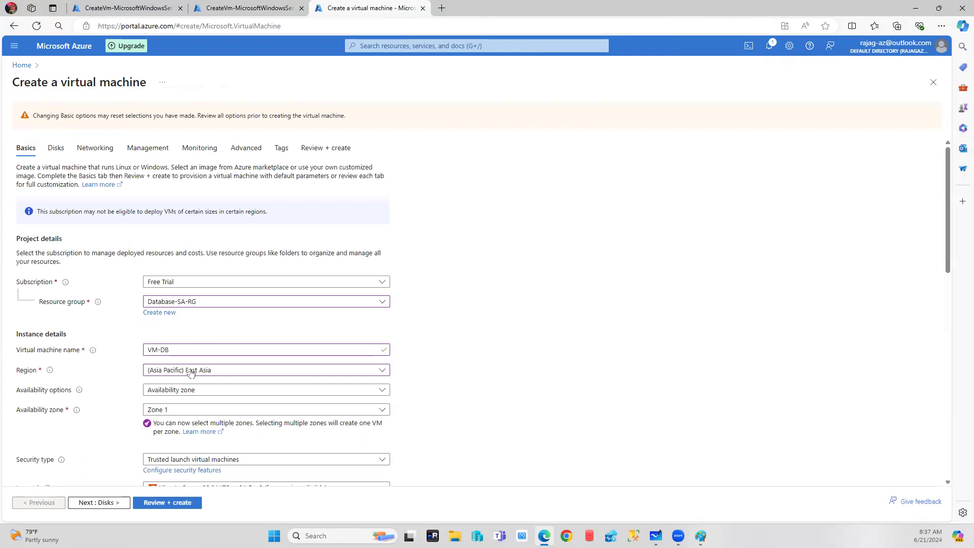
left_click(95, 147)
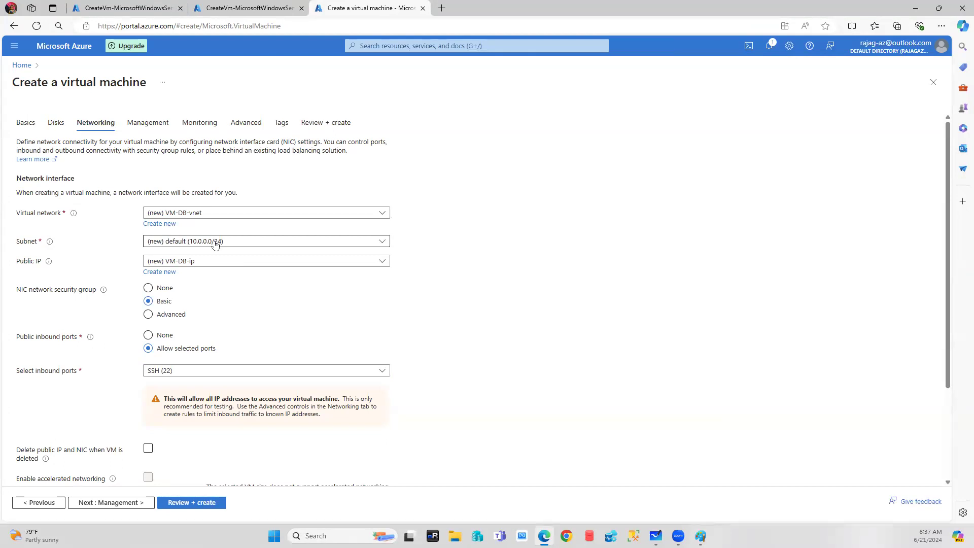
left_click(24, 124)
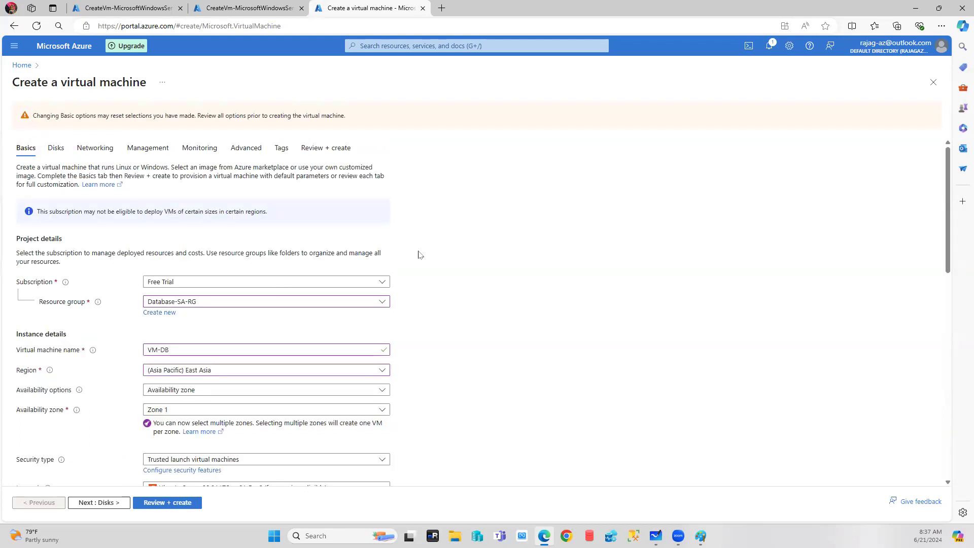
left_click(196, 371)
scroll(229, 246, "down", 2)
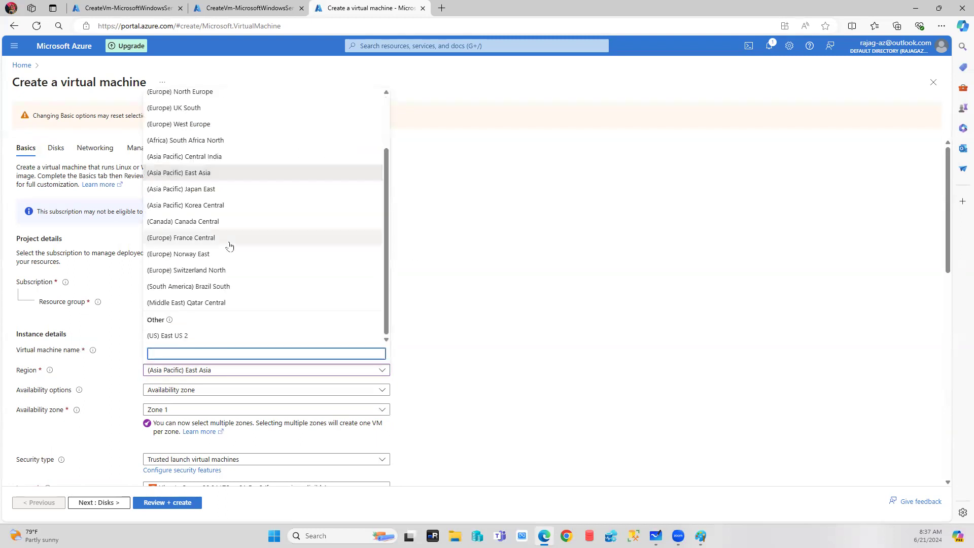
scroll(229, 246, "up", 2)
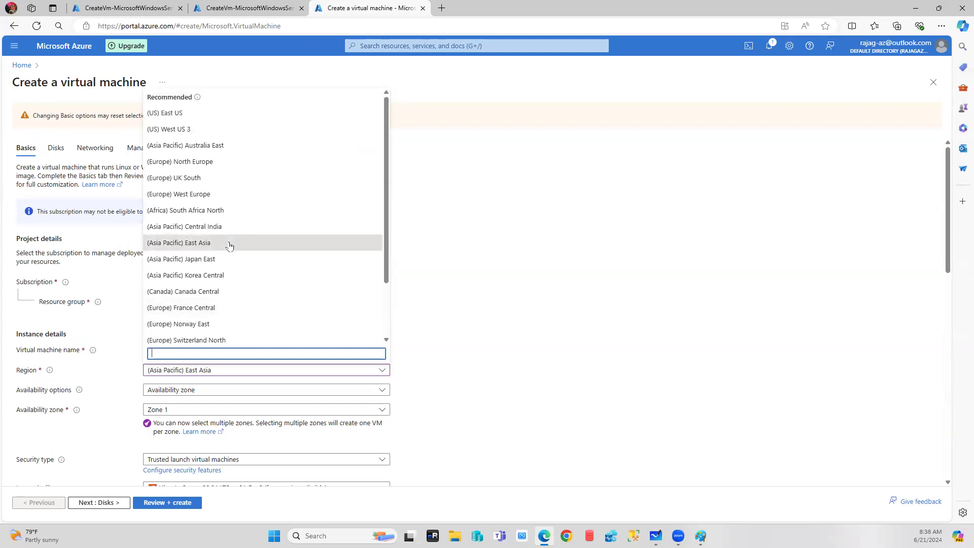
scroll(229, 246, "down", 2)
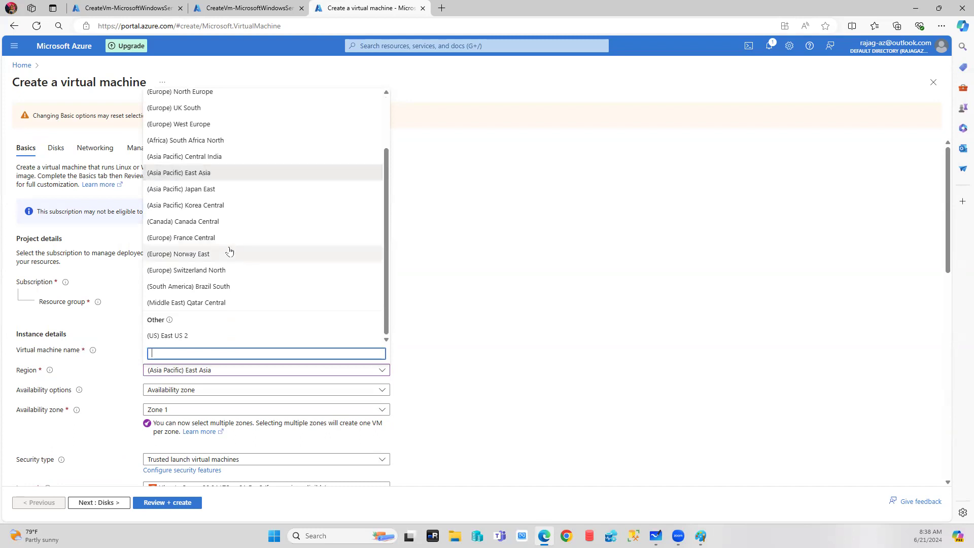
scroll(229, 252, "up", 5)
left_click(645, 295)
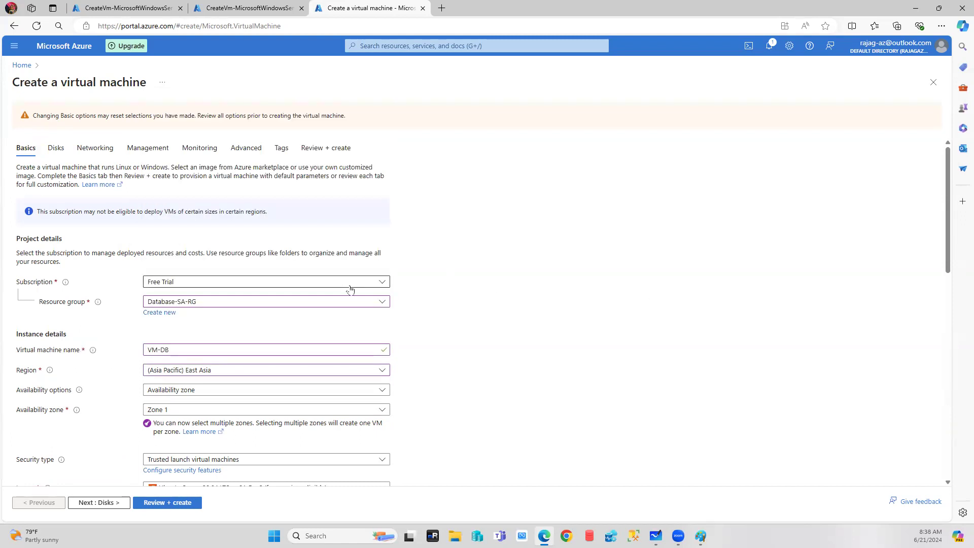
Discard the VM-DB form and look over the Database-vNET virtual network details.
left_click(20, 65)
left_click(523, 80)
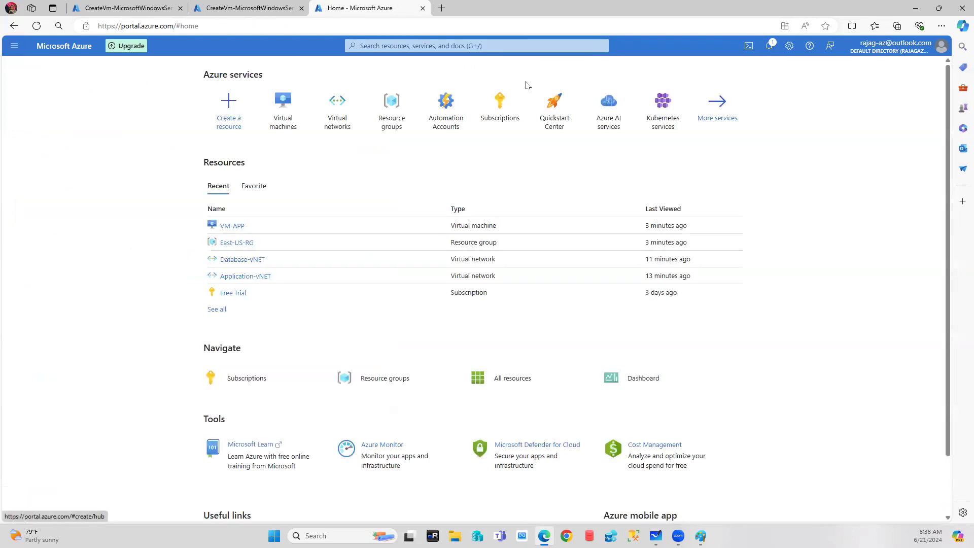
left_click(329, 121)
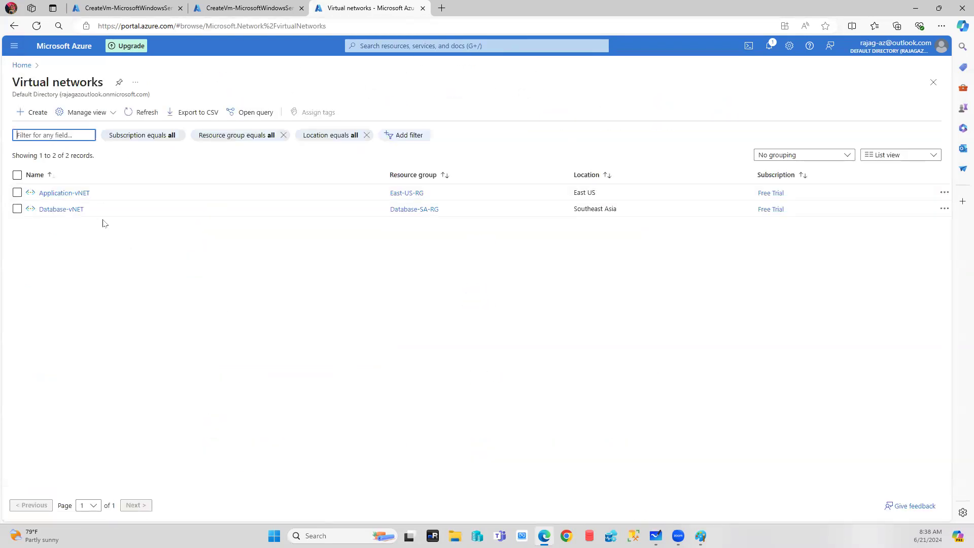
left_click(60, 210)
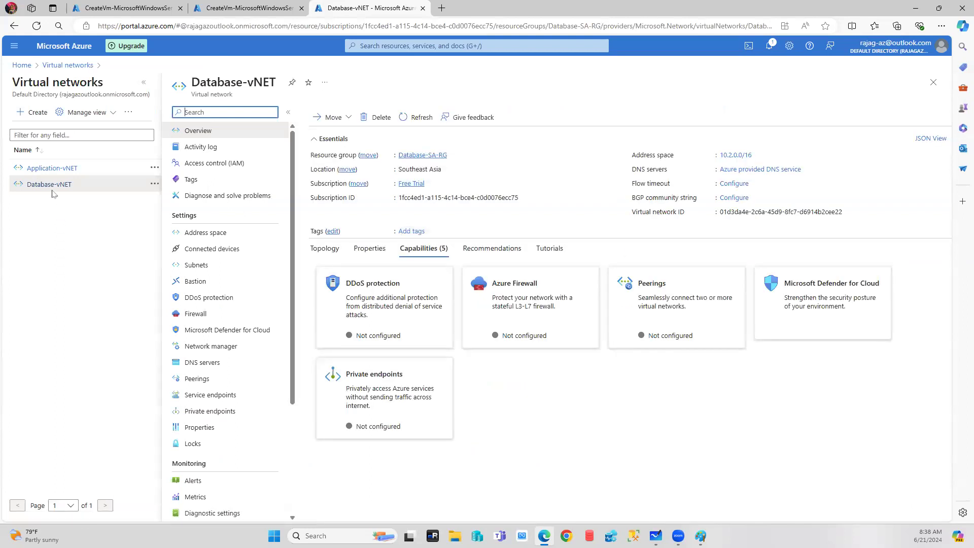
left_click(57, 66)
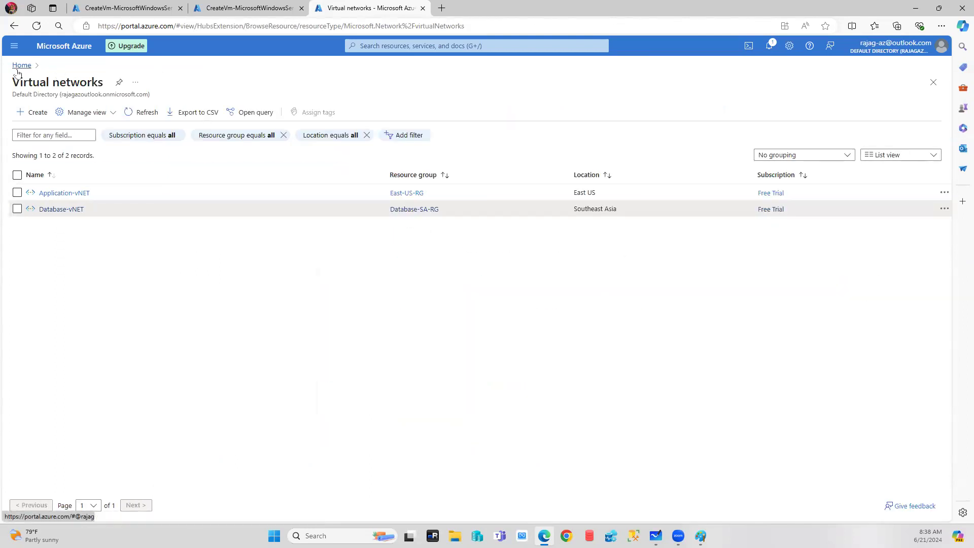
Open a new resource group creation form from the Resource groups list.
left_click(17, 70)
left_click(392, 110)
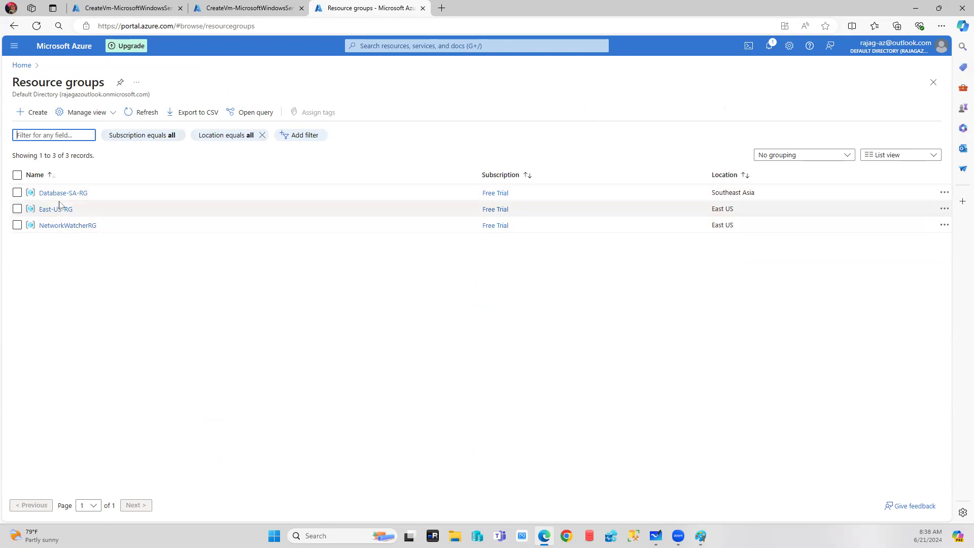
left_click(31, 115)
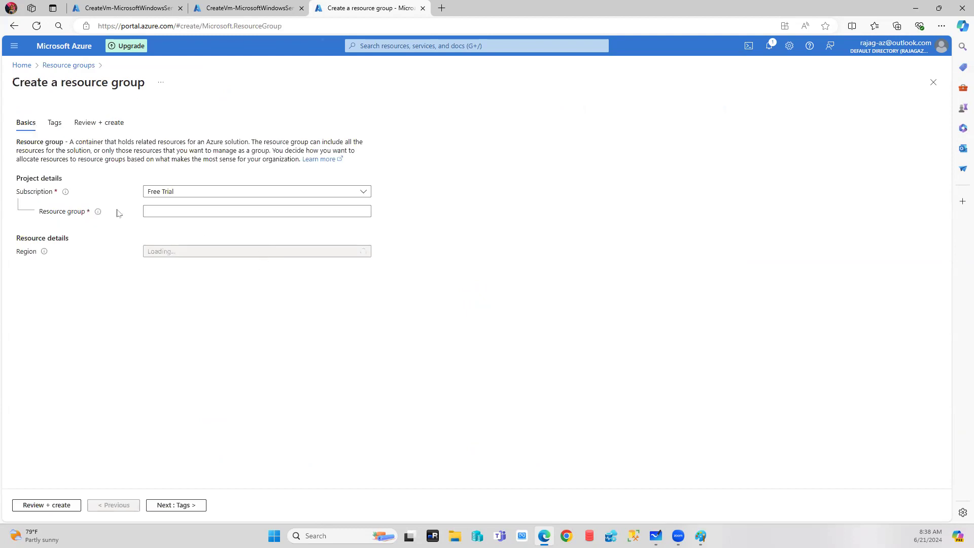
Create resource group DB-RG in region (Asia Pacific) East Asia via Review + create.
left_click(205, 208)
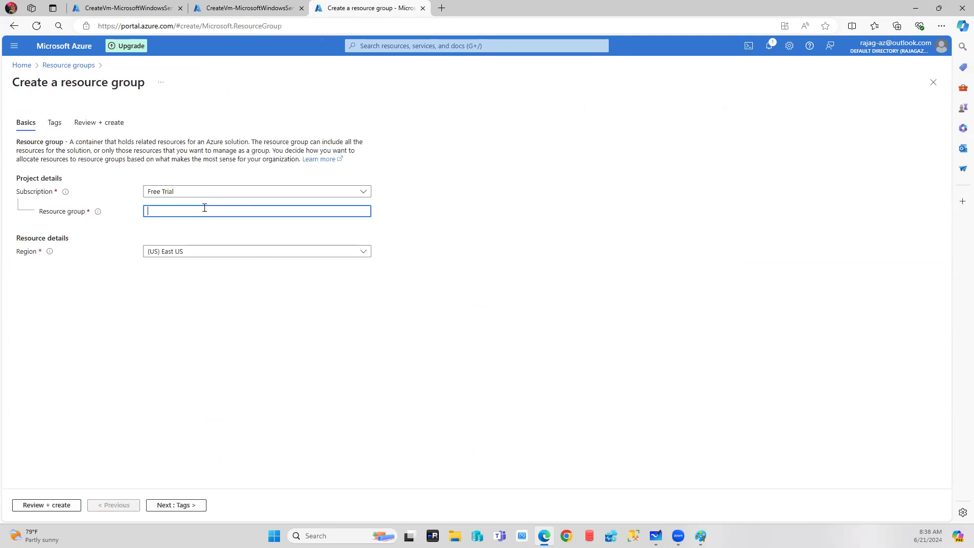
type("DB-")
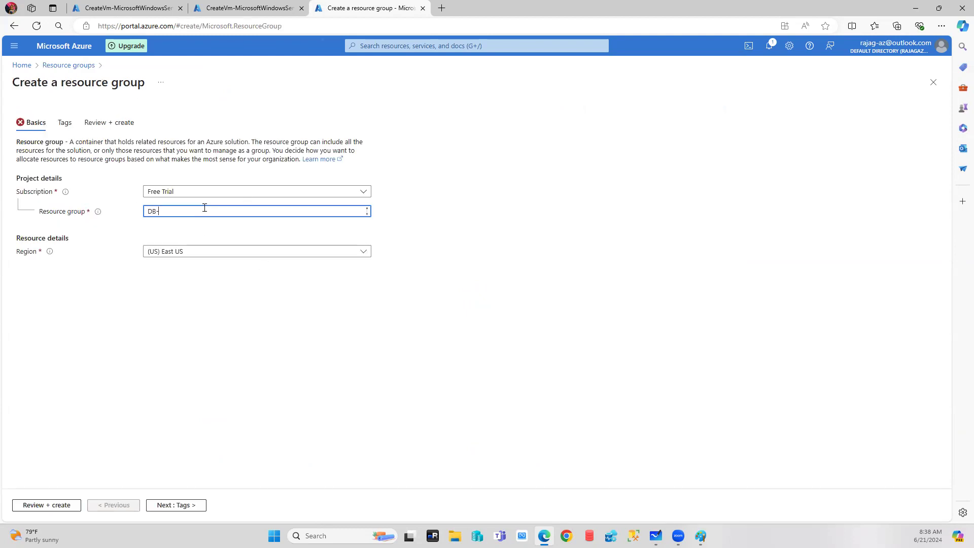
left_click(224, 252)
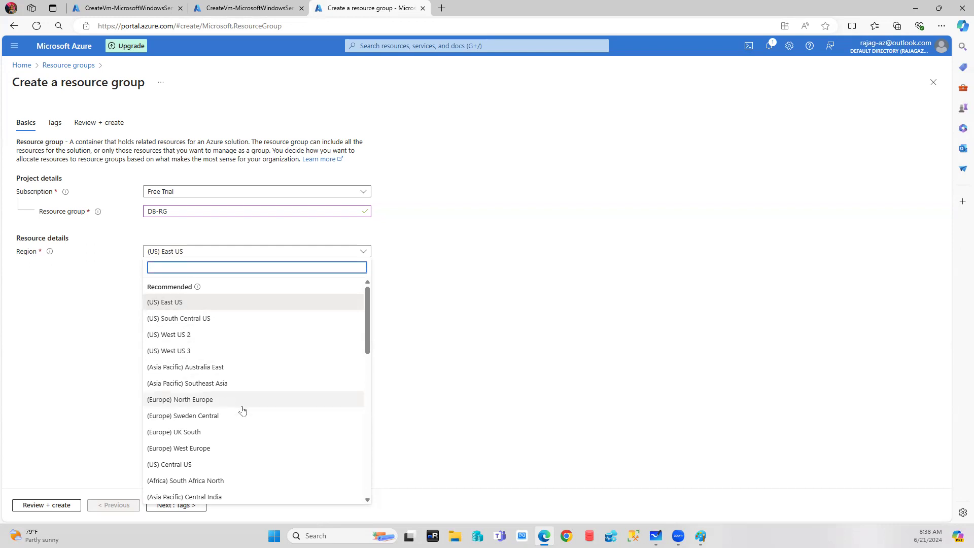
scroll(243, 410, "down", 2)
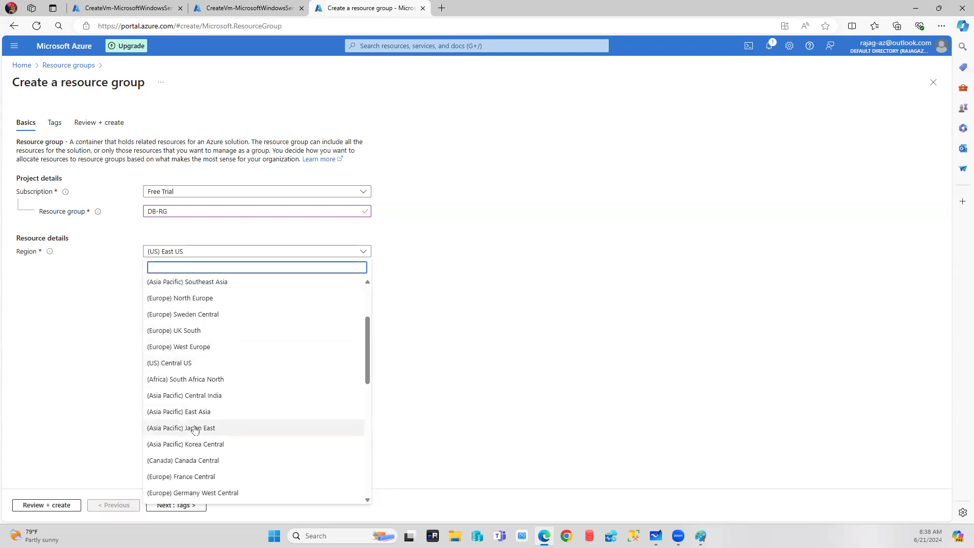
left_click(186, 411)
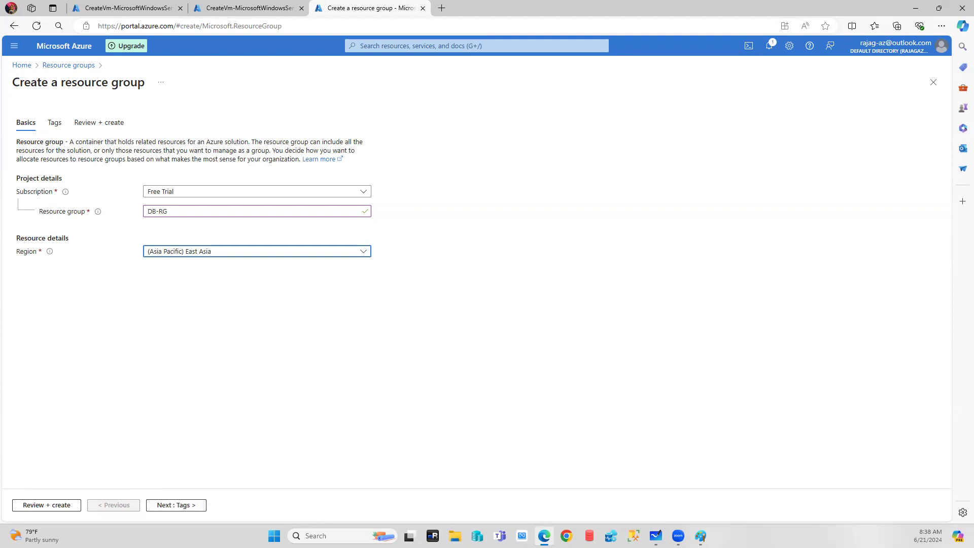
left_click(46, 505)
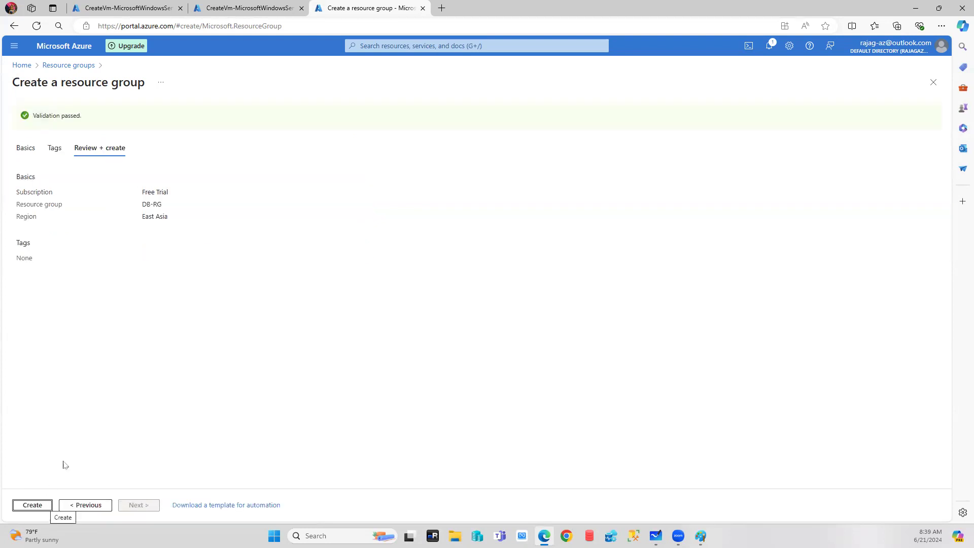
left_click(31, 507)
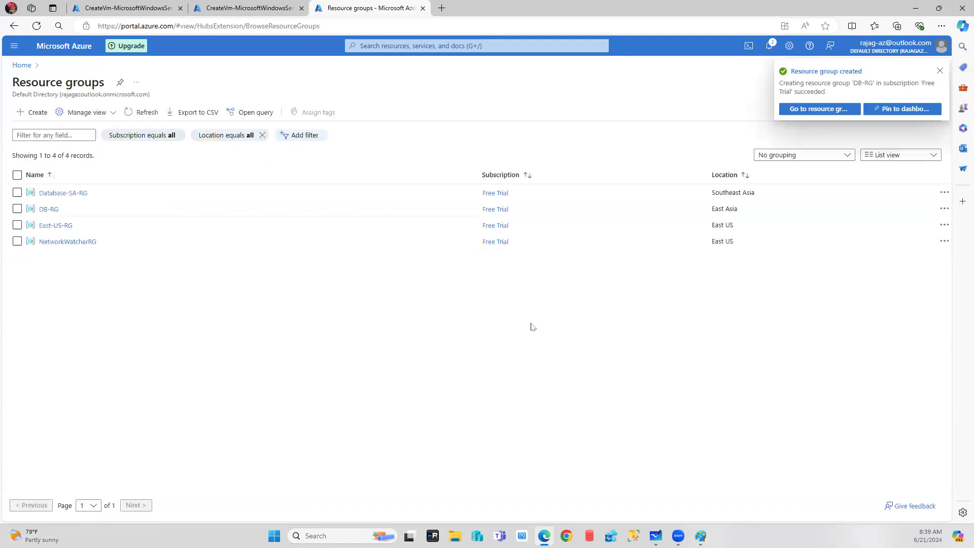
Start a new virtual machine form and switch its resource group from East-US-RG to DB-RG.
left_click(21, 65)
left_click(396, 110)
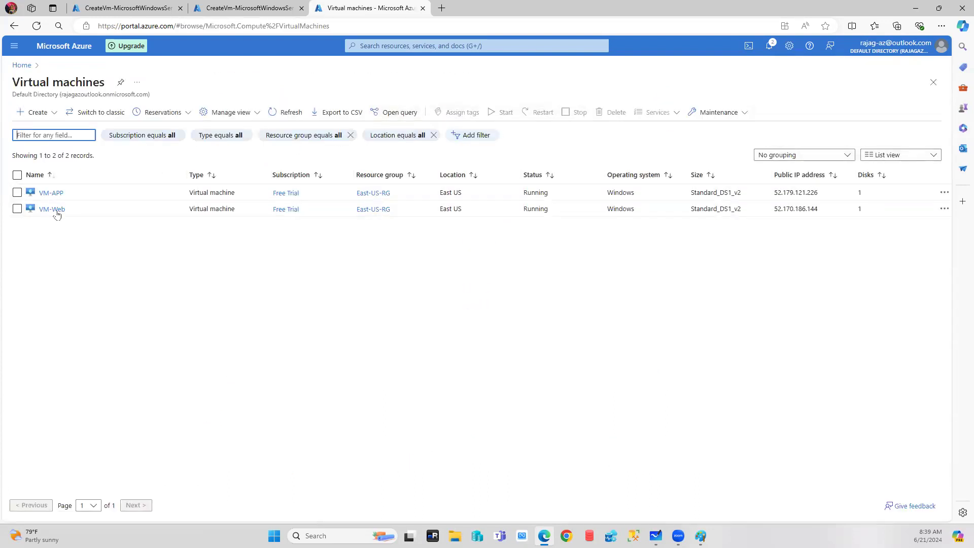
left_click(36, 112)
left_click(221, 149)
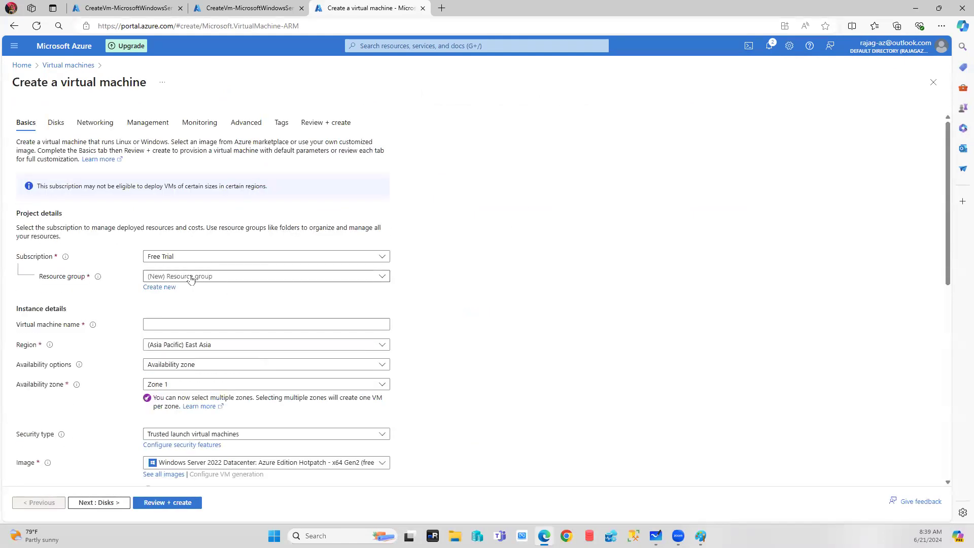
left_click(190, 278)
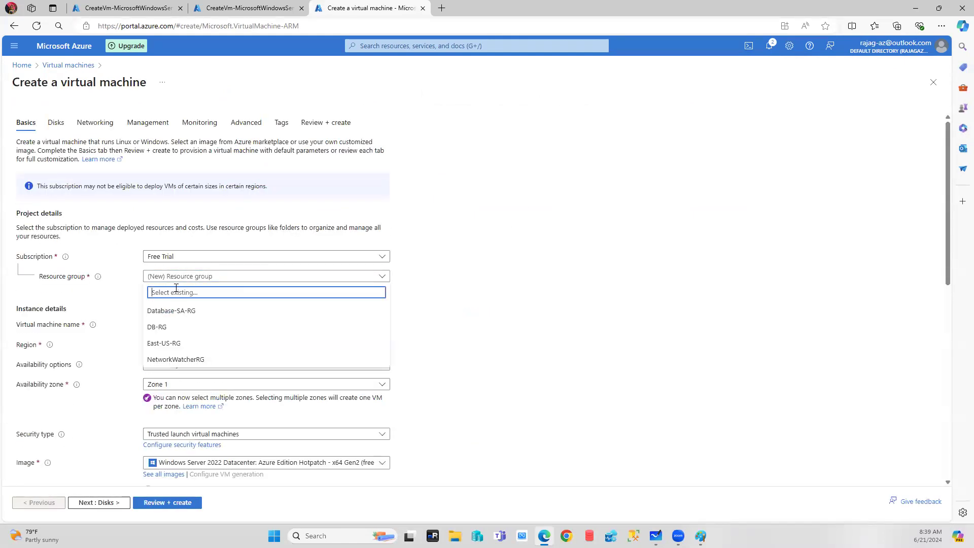
left_click(171, 345)
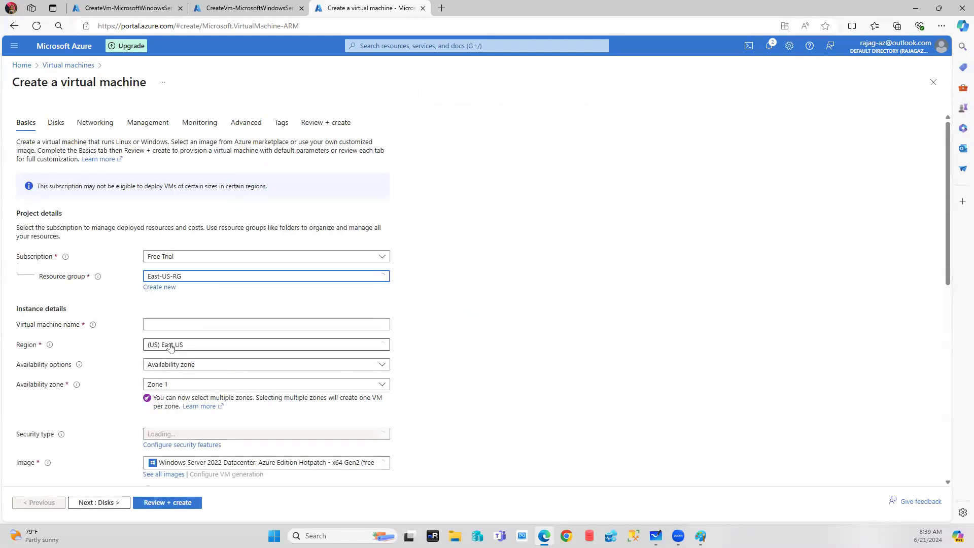
left_click(188, 282)
left_click(179, 327)
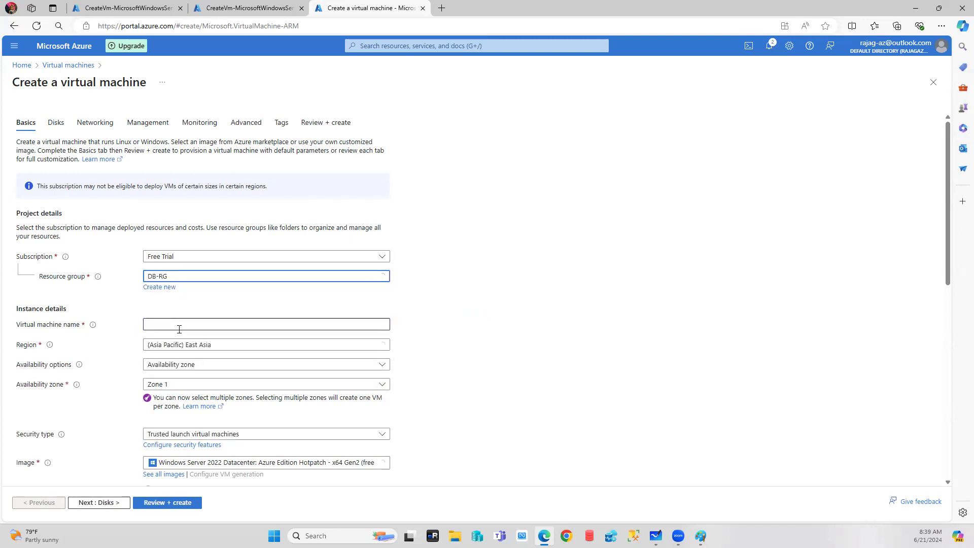
Leave the VM form for Home, accepting that unsaved edits are discarded.
scroll(325, 450, "down", 1)
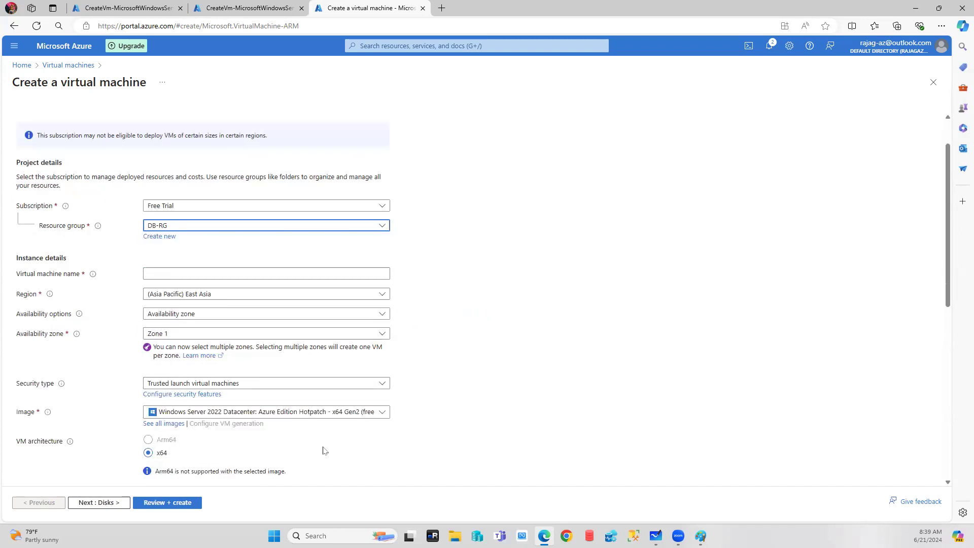
scroll(324, 451, "down", 3)
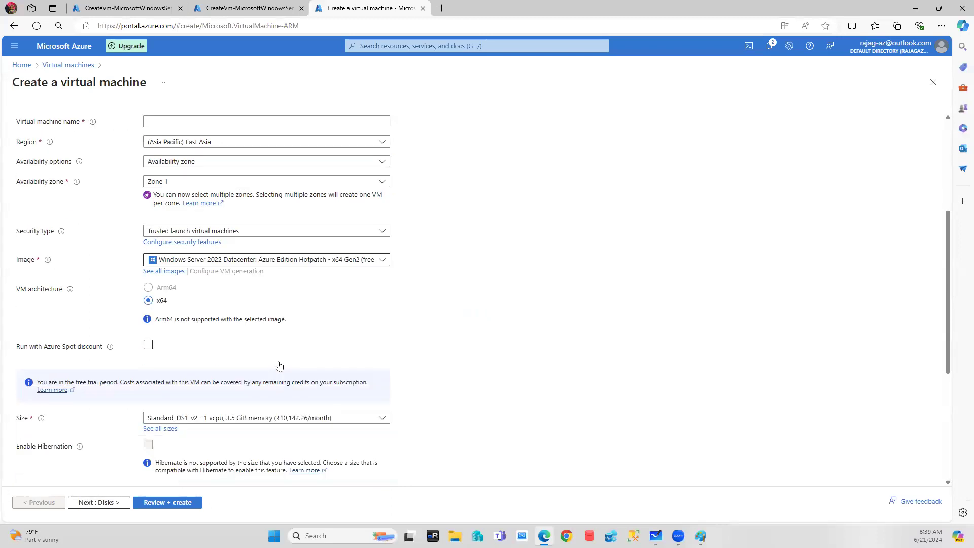
scroll(279, 365, "up", 4)
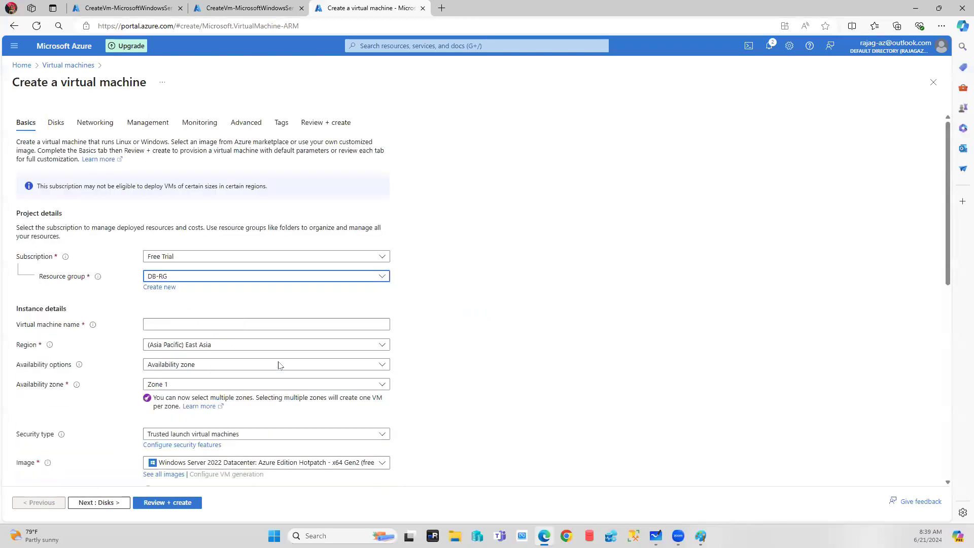
left_click(21, 65)
left_click(524, 82)
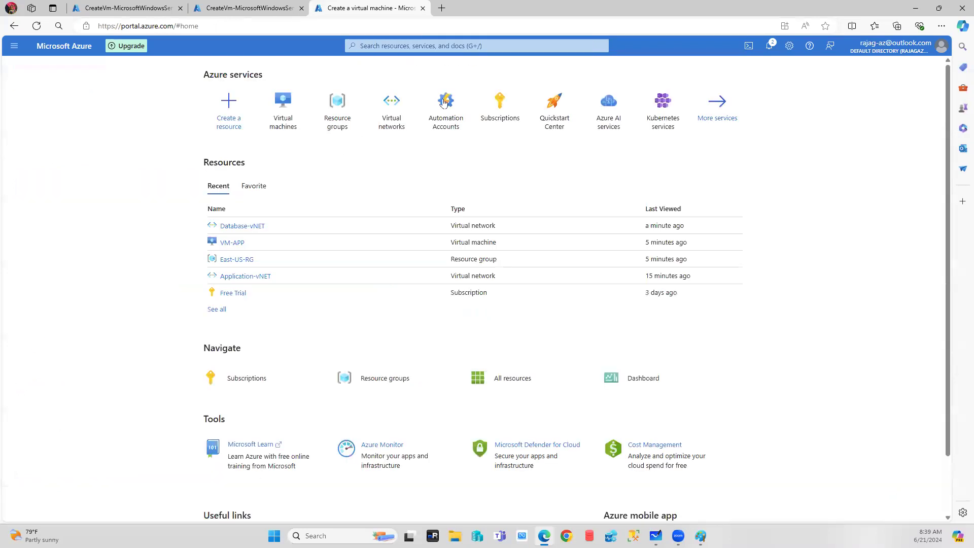
Delete Database-SA-RG after pasting its name to confirm, then return to Resource groups.
left_click(337, 116)
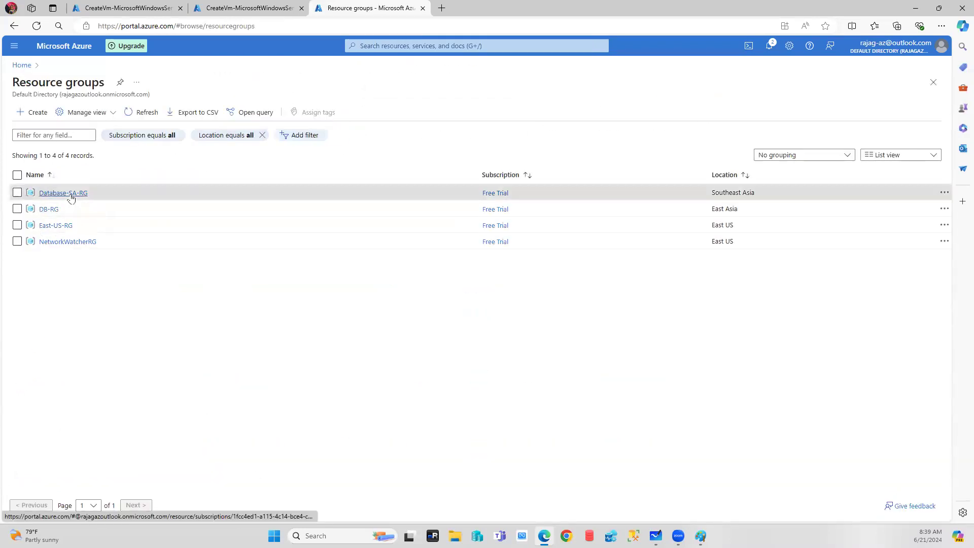
left_click(56, 193)
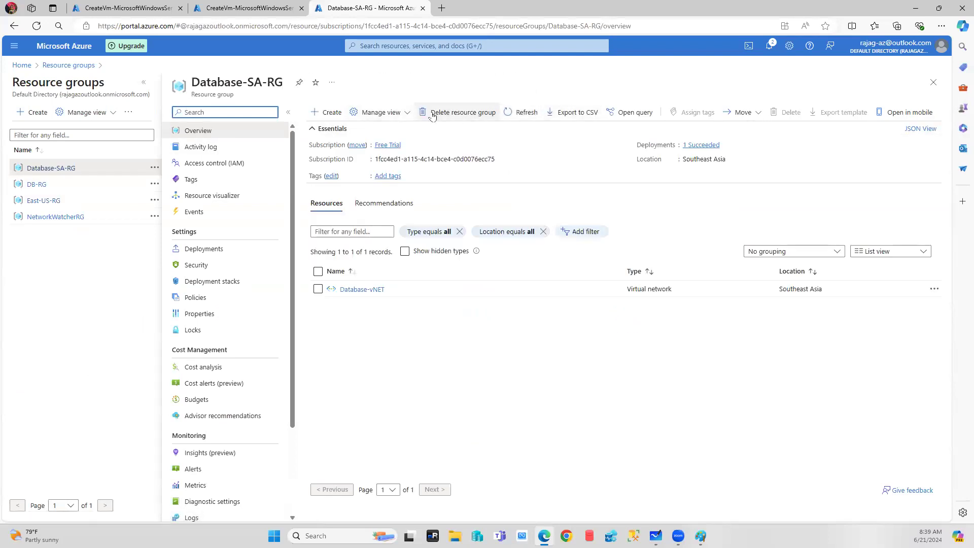
left_click(432, 111)
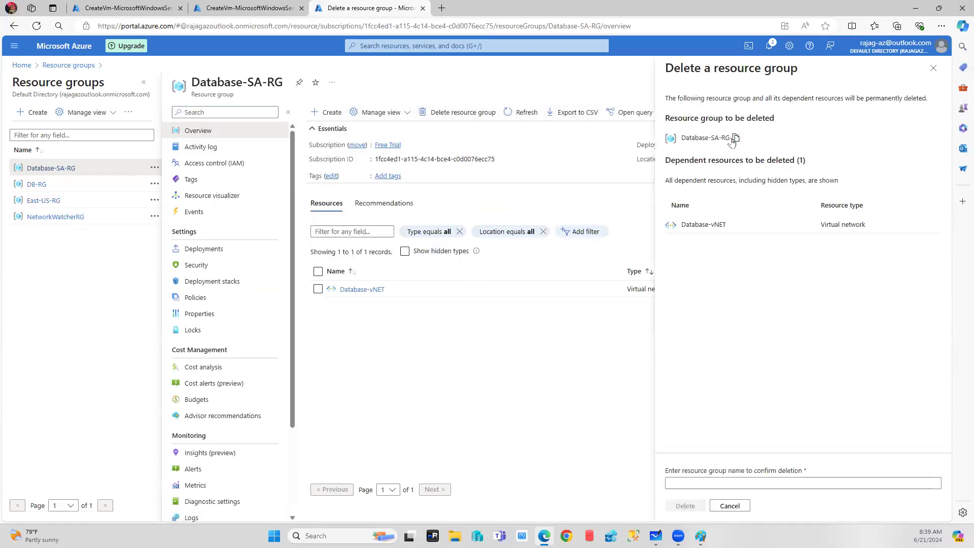
left_click(687, 489)
type("Database-SA-RG")
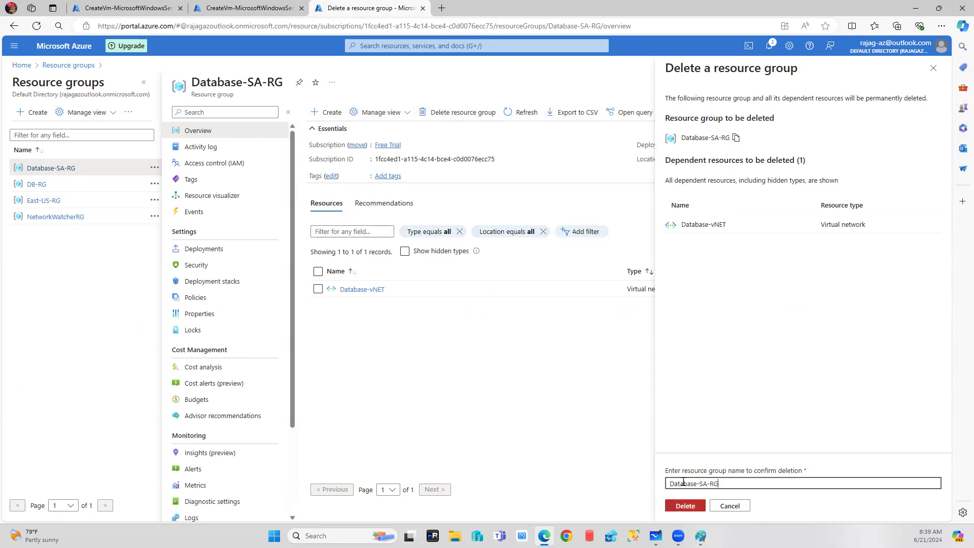
left_click(695, 509)
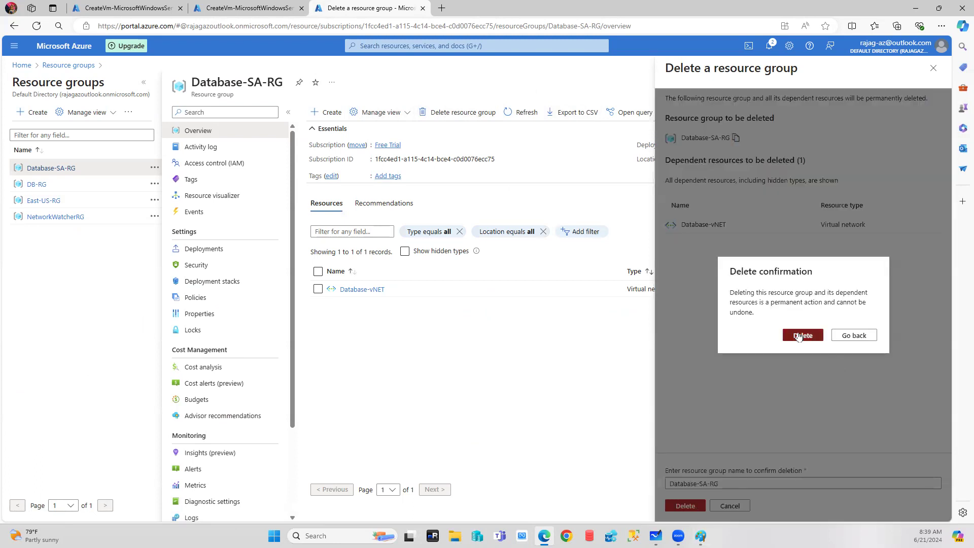
left_click(799, 335)
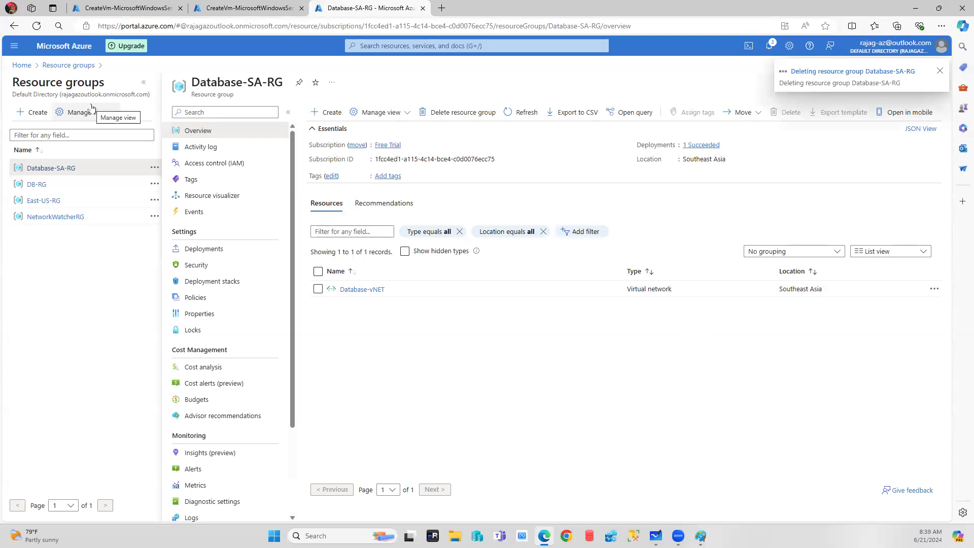
left_click(55, 66)
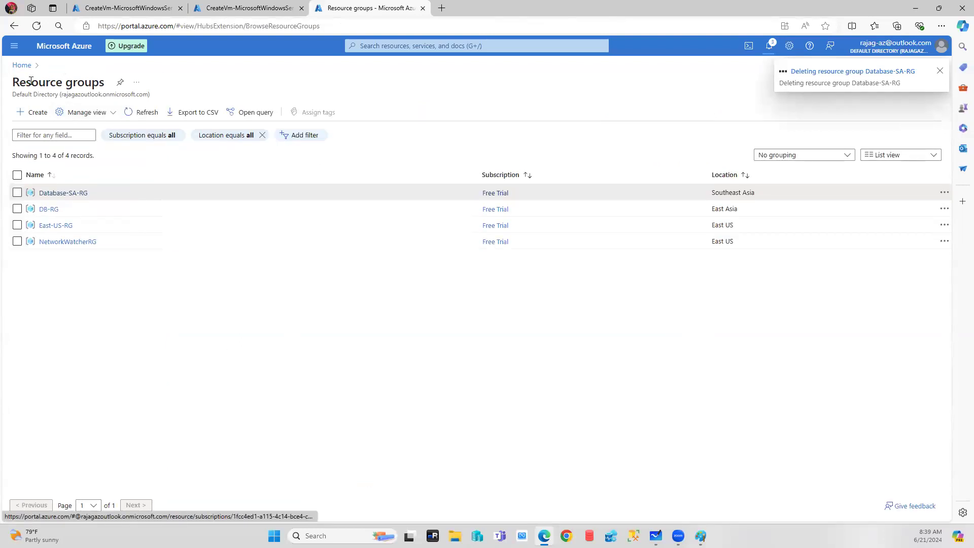
Begin creating a new virtual network in resource group DB-RG.
left_click(22, 65)
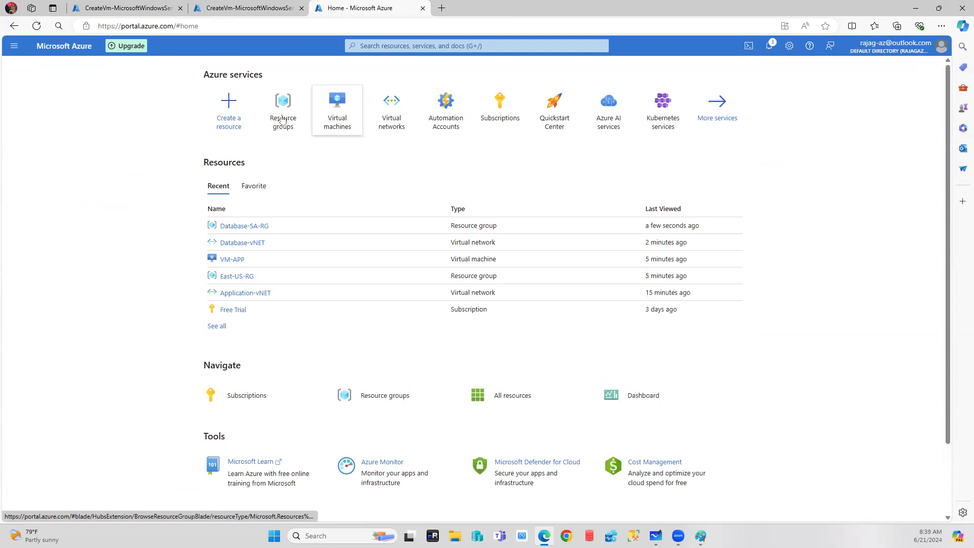
left_click(391, 101)
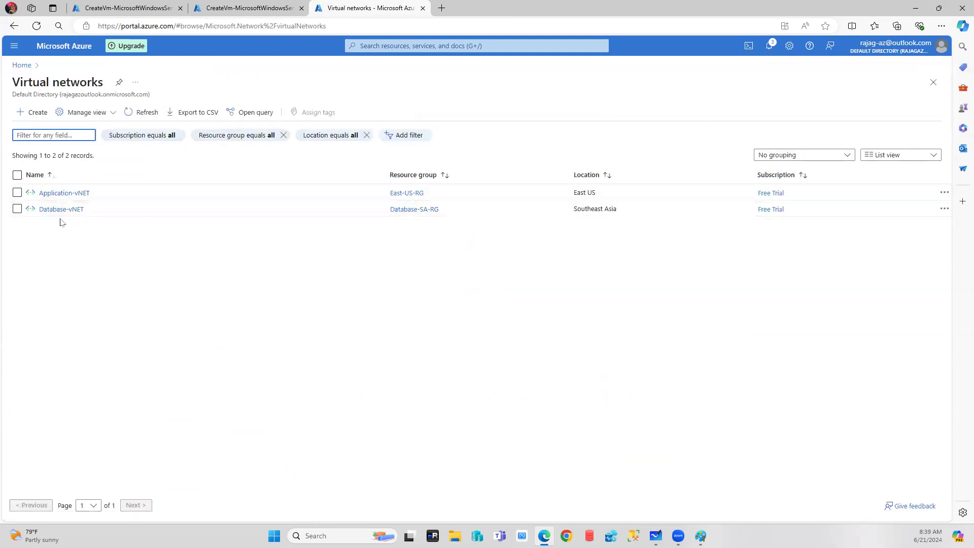
left_click(35, 112)
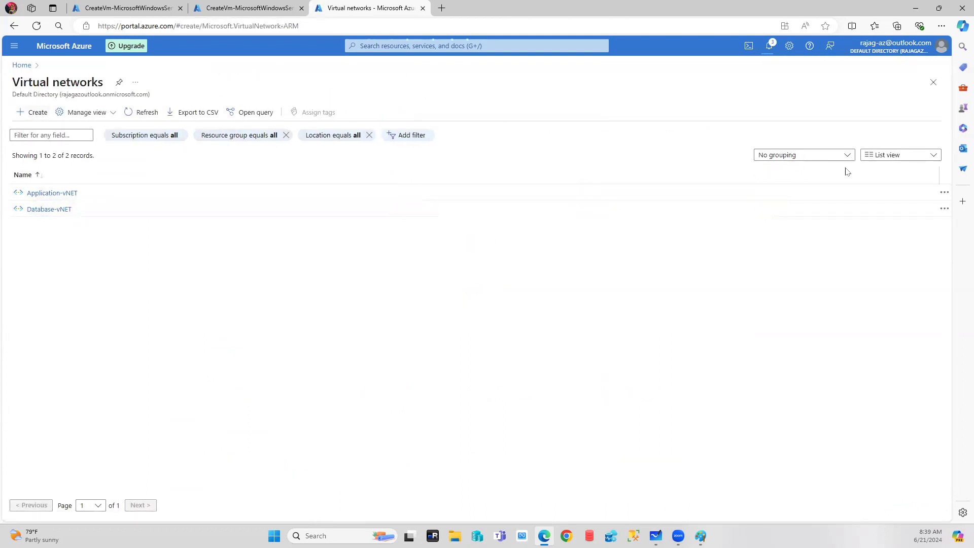
left_click(231, 277)
left_click(177, 332)
Name the network Database-vNET and move on to its IP address settings.
left_click(158, 346)
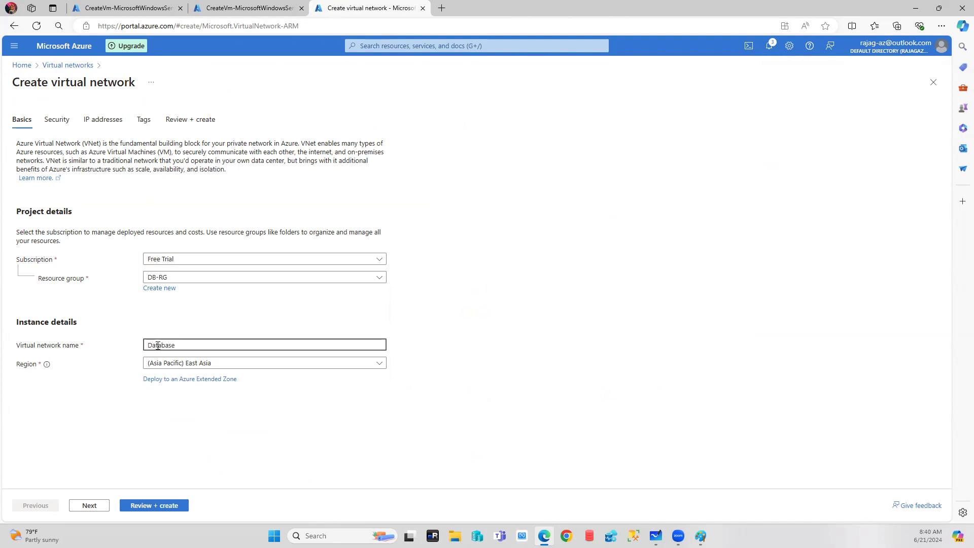
type("Database-vNET")
left_click(87, 509)
scroll(165, 297, "down", 1)
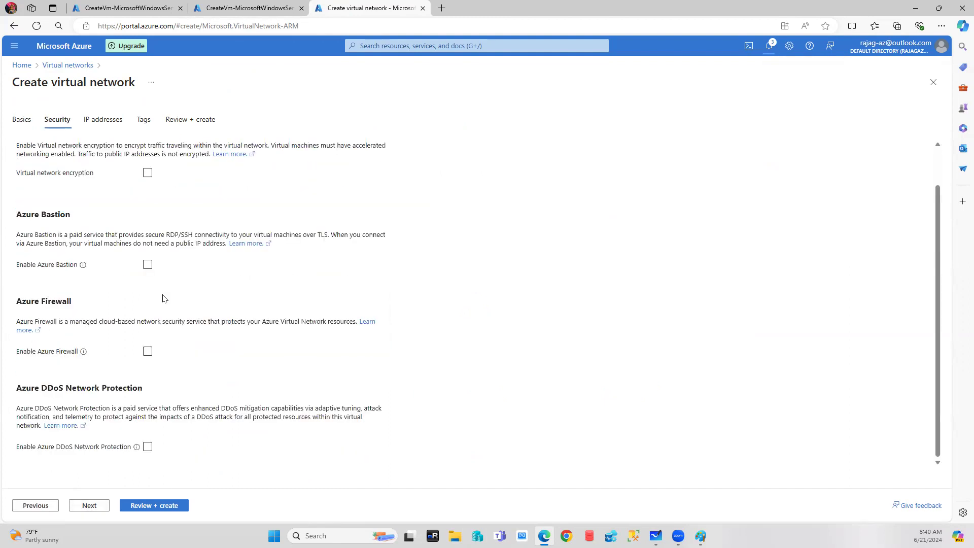
left_click(102, 122)
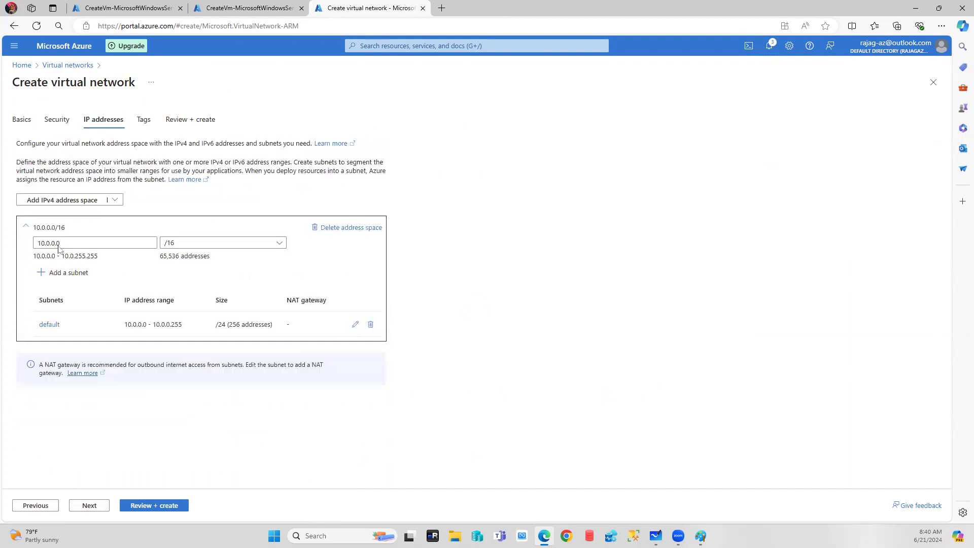
Change the virtual network address space to 10.2.0.0/16, checking the network diagram.
left_click(701, 536)
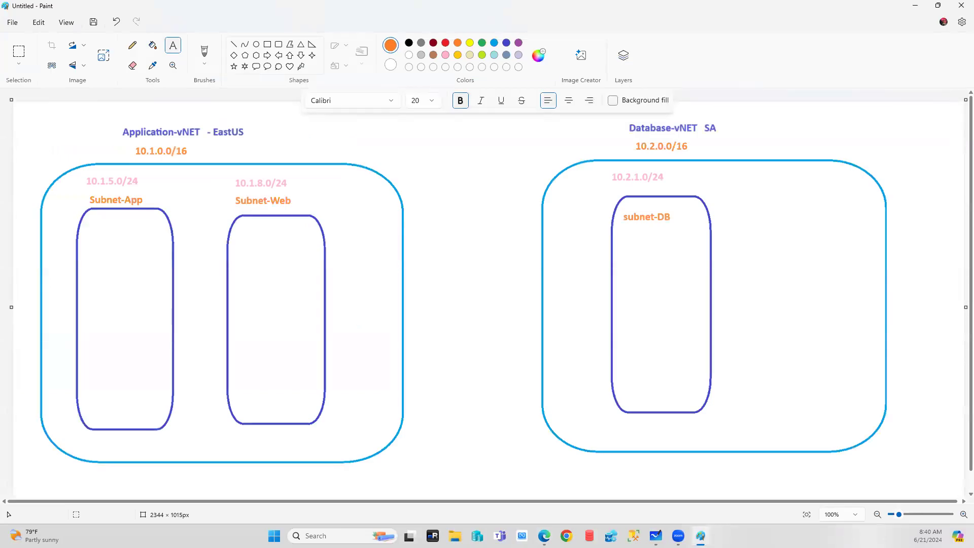
left_click(700, 536)
left_click(49, 242)
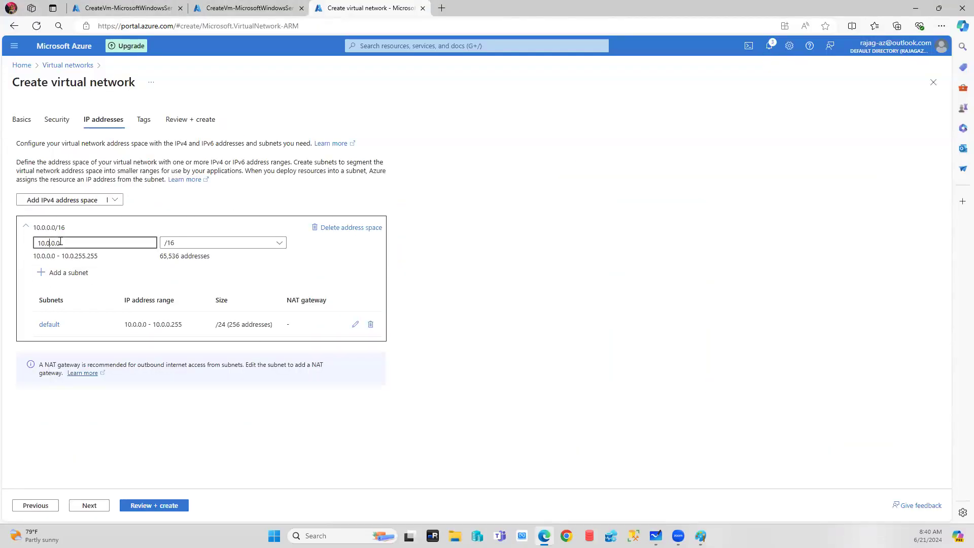
key("BackSpace")
type("2")
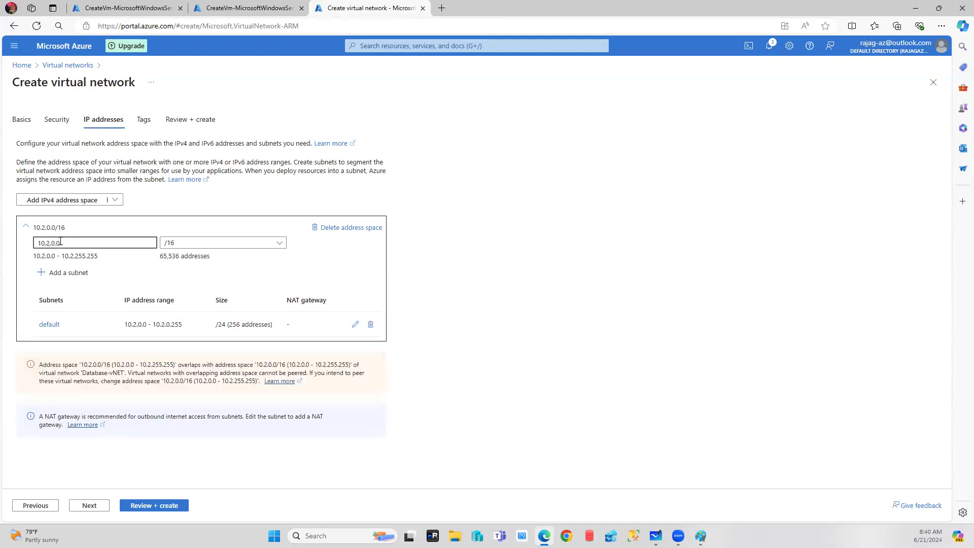
left_click(357, 328)
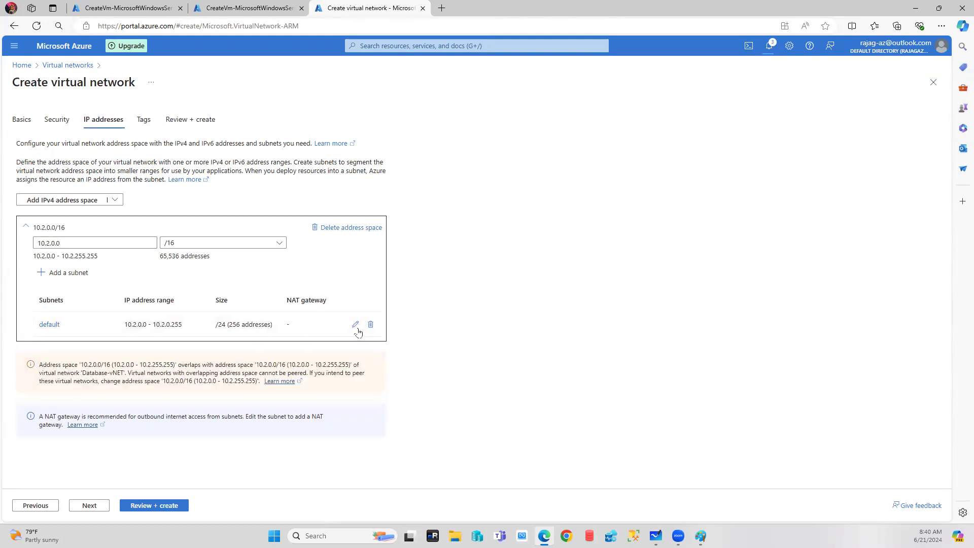
Set the default subnet's starting address to 10.2.1.0.
left_click(356, 325)
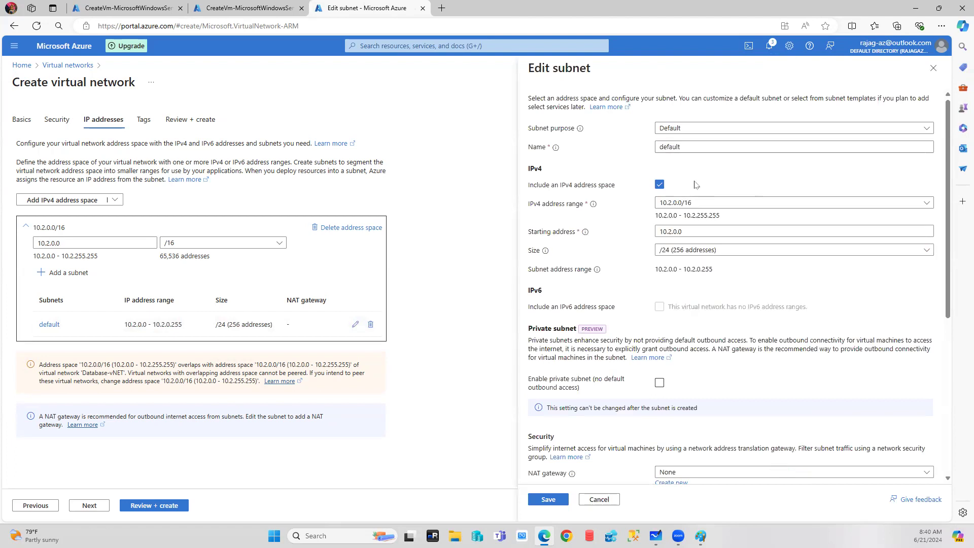
left_click(668, 231)
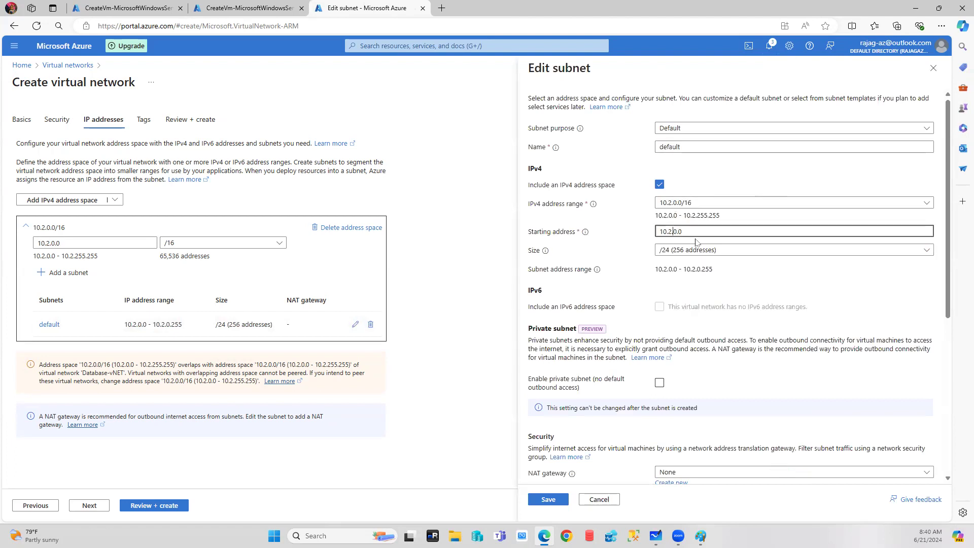
key("BackSpace")
type("1")
left_click(701, 535)
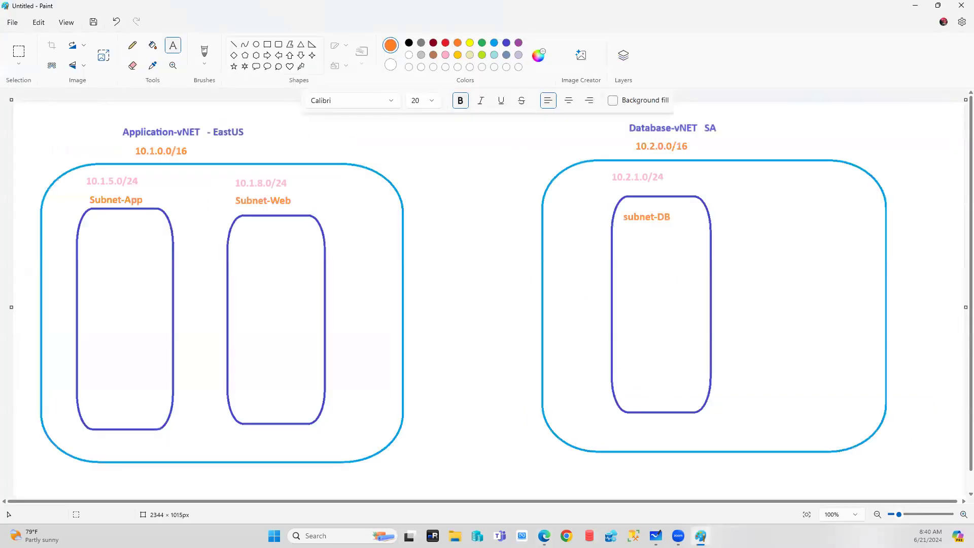
left_click(700, 536)
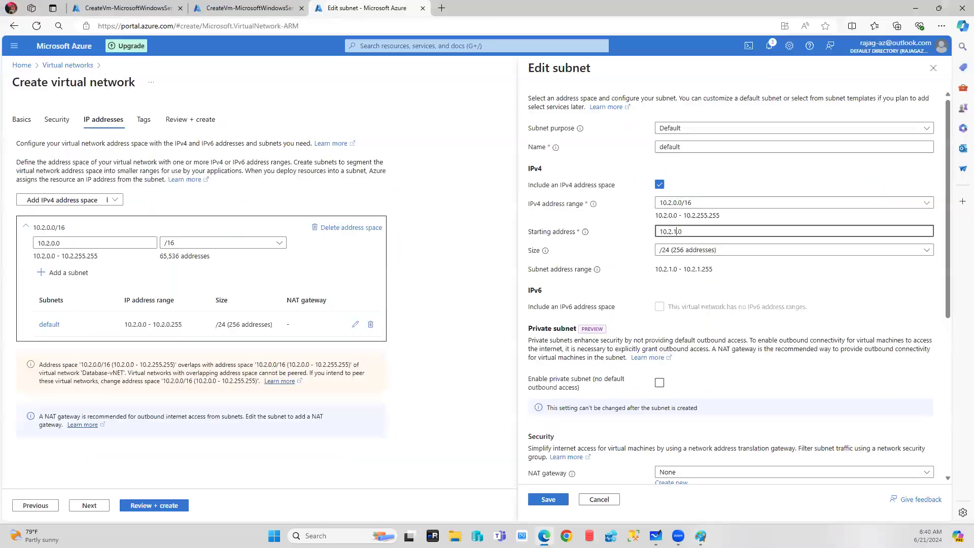
Rename the subnet to Subnet-DB, fixing the capital-U typo.
double_click(695, 147)
mouse_move(556, 148)
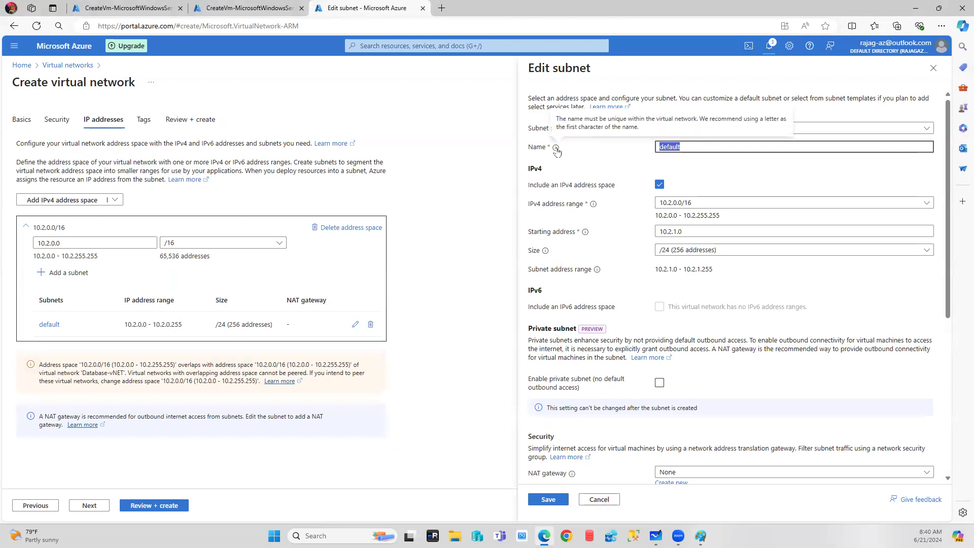
type("SUbnet-DB")
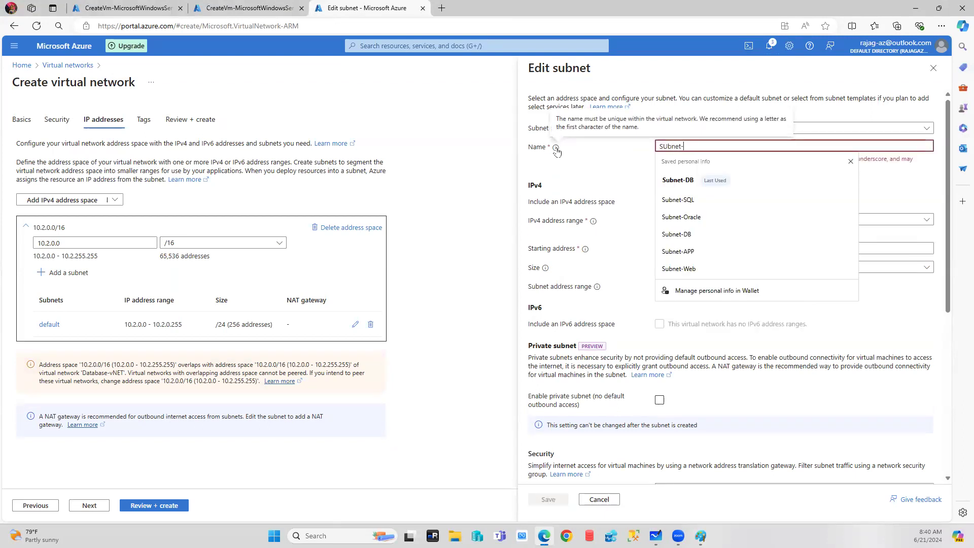
left_click(668, 146)
key("BackSpace")
type("u")
left_click(710, 293)
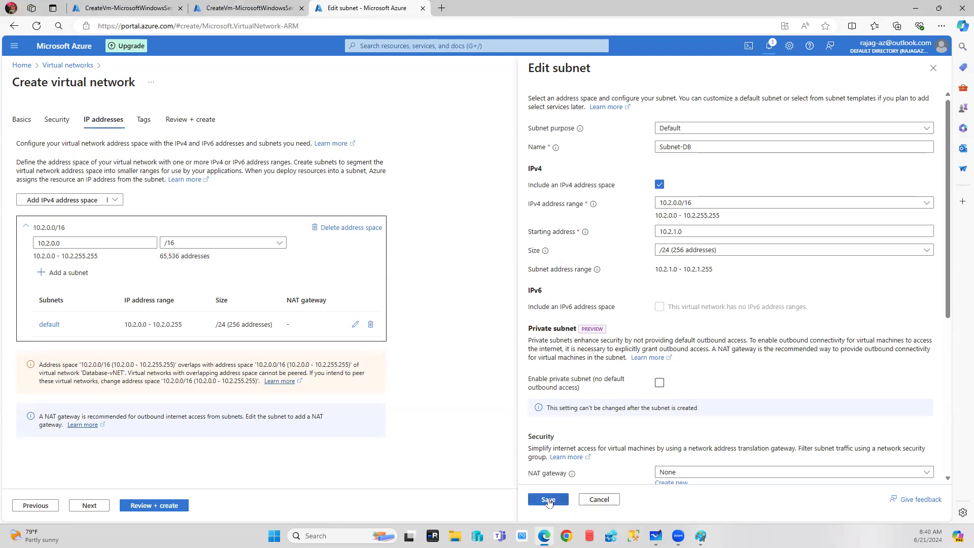
Save Subnet-DB, validate, and create Database-vNET in DB-RG.
left_click(547, 500)
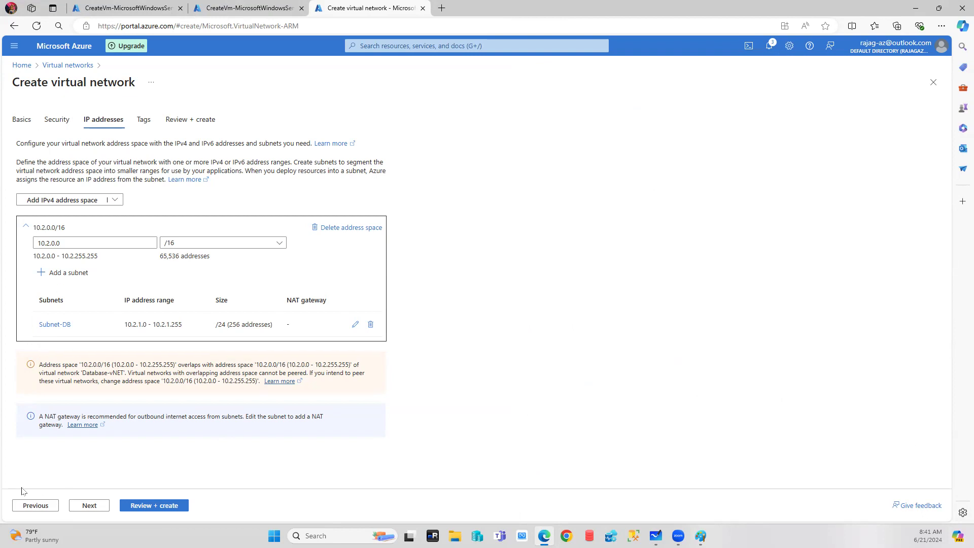
left_click(144, 507)
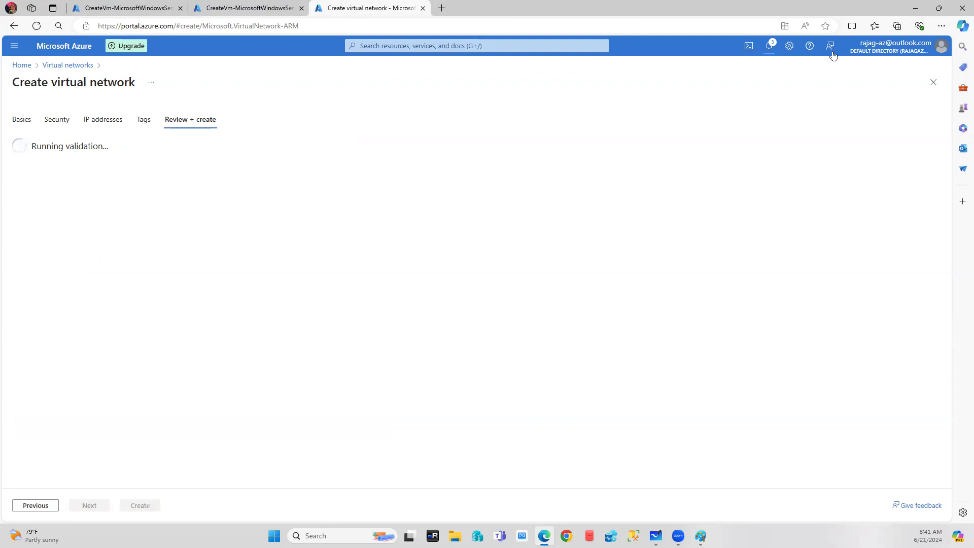
left_click(770, 46)
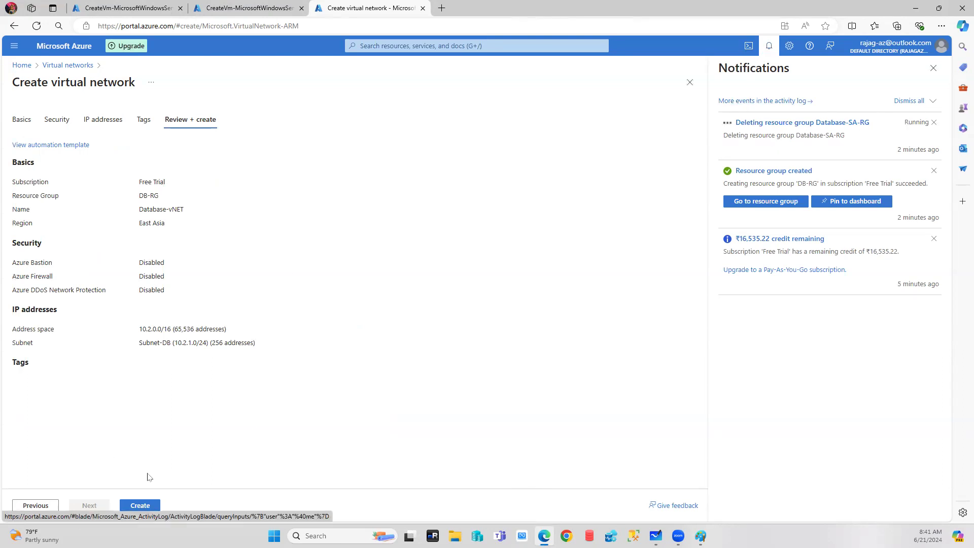
left_click(140, 506)
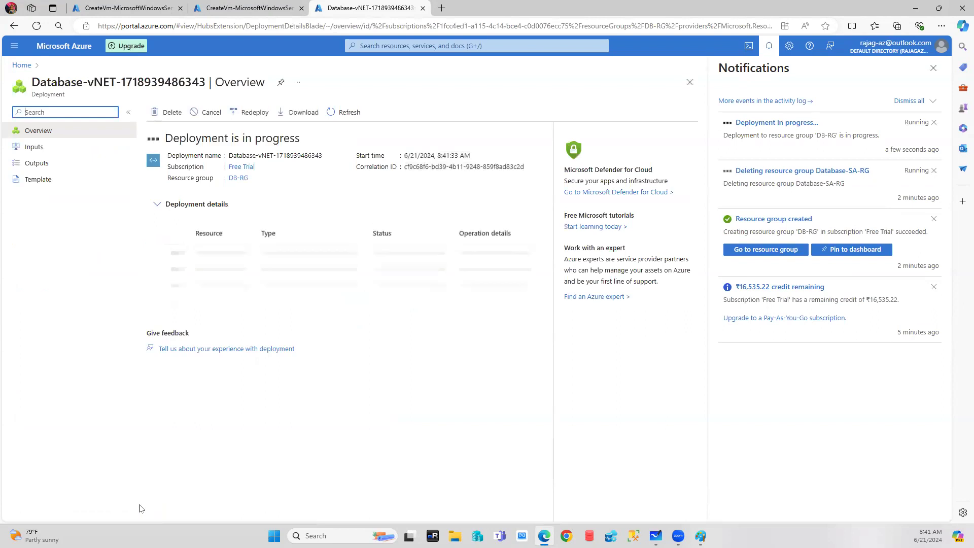
left_click(127, 8)
Open the newly deployed VM-APP machine and its overview from the Virtual machines list.
left_click(382, 46)
type("res")
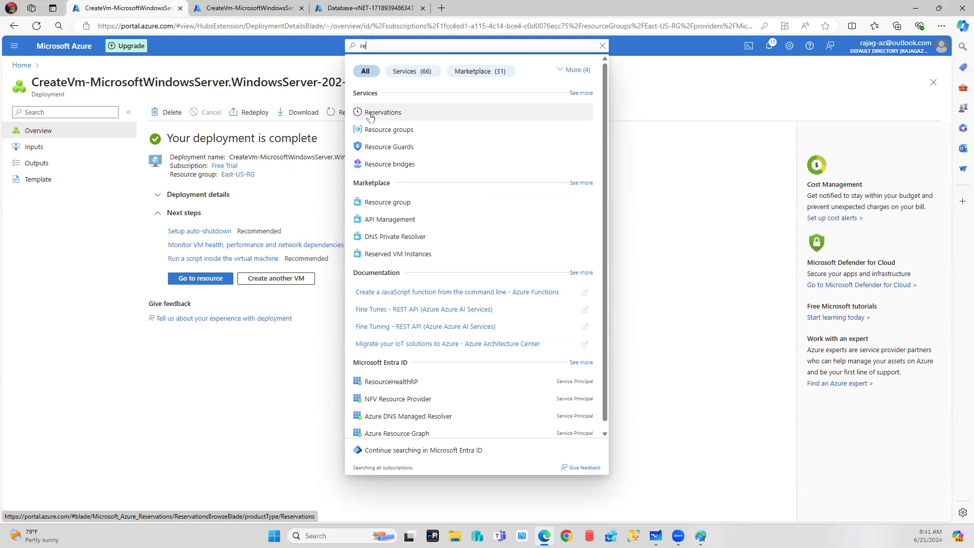
key("BackSpace")
key("BackSpace")
key("BackSpace")
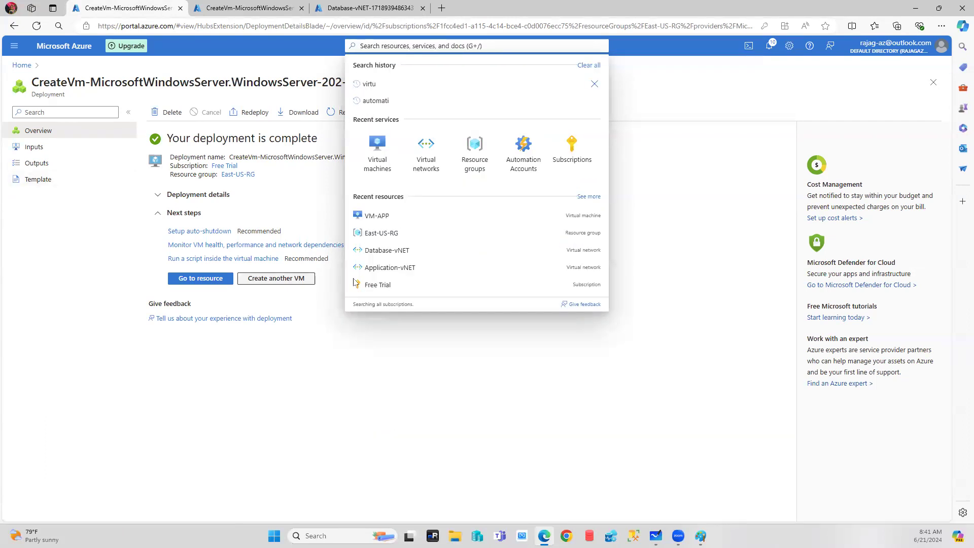
left_click(367, 417)
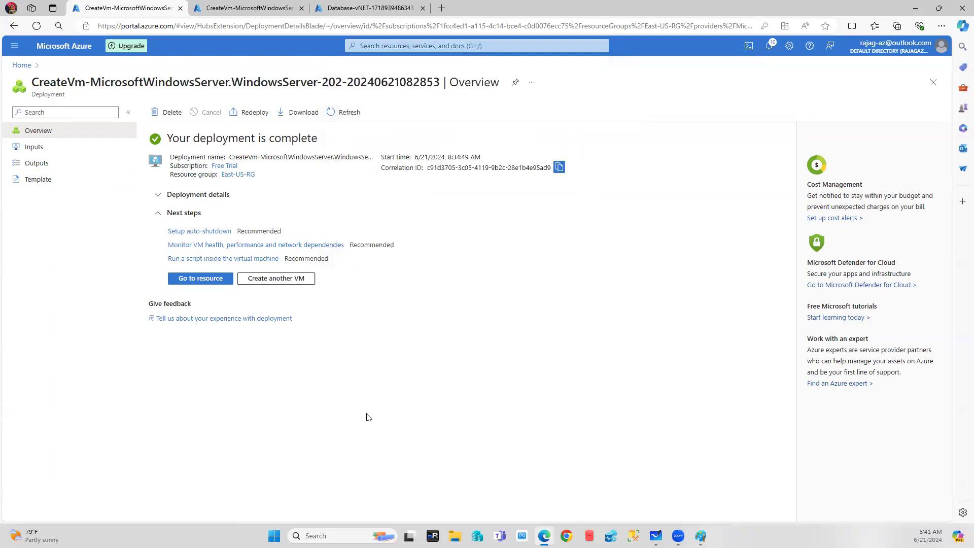
left_click(196, 278)
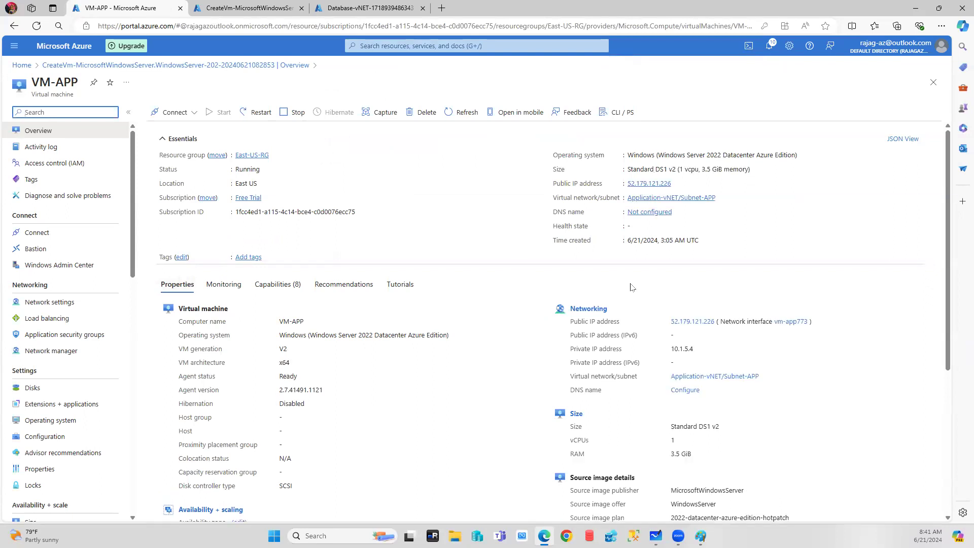
left_click(22, 65)
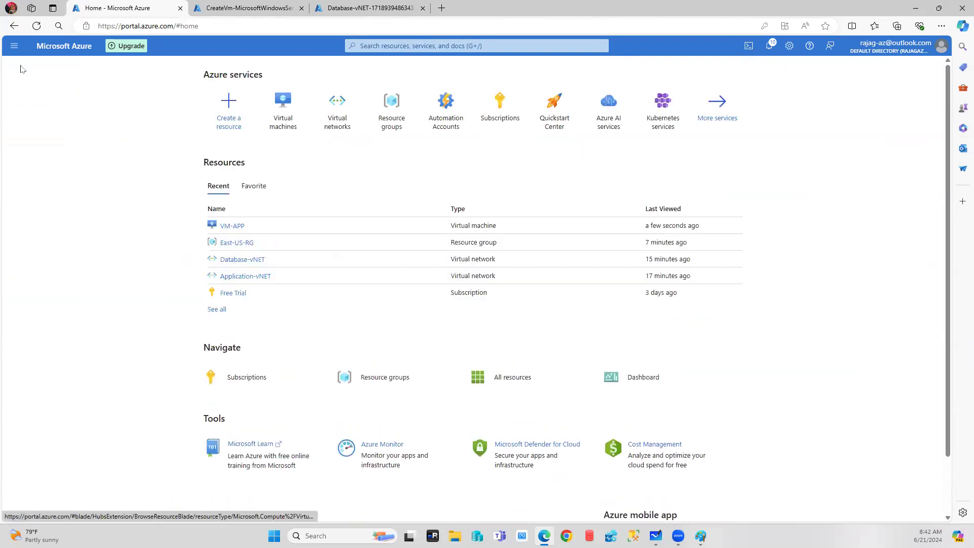
left_click(283, 110)
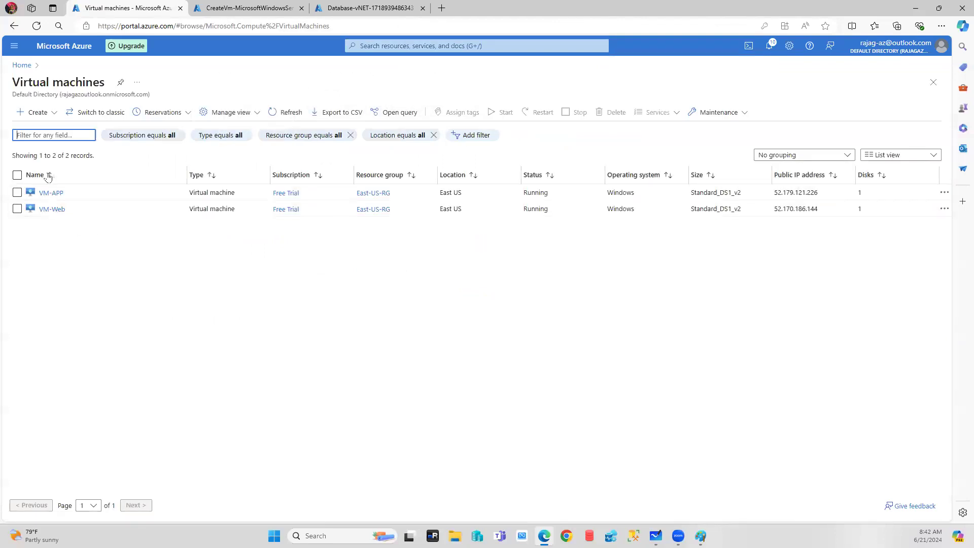
left_click(47, 192)
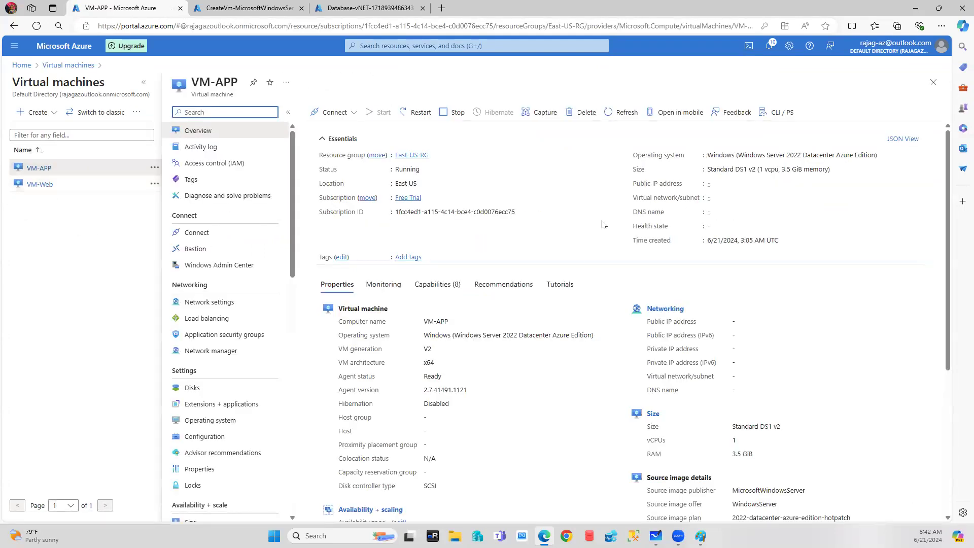
left_click(54, 66)
Compare VM-APP and VM-Web details, then close the finished VM deployment tab.
left_click(22, 65)
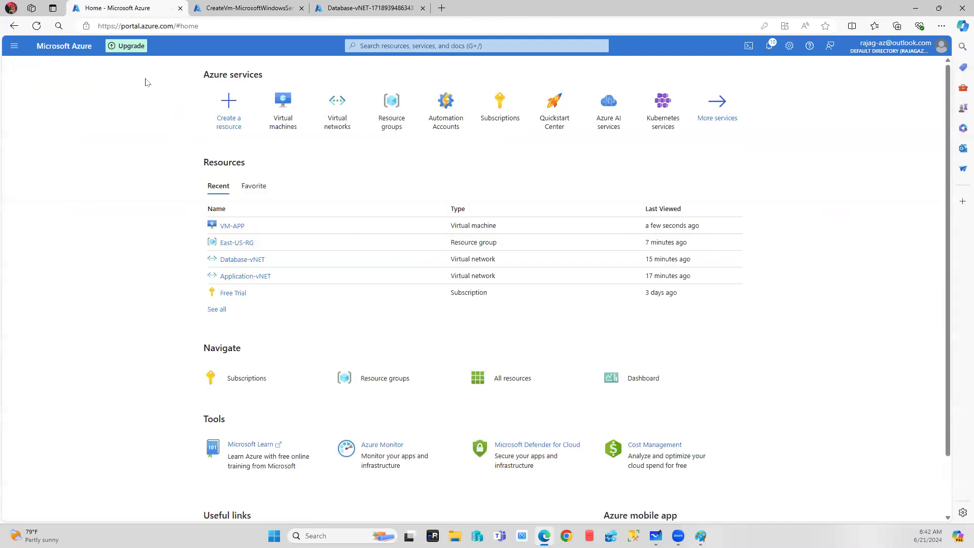
left_click(283, 107)
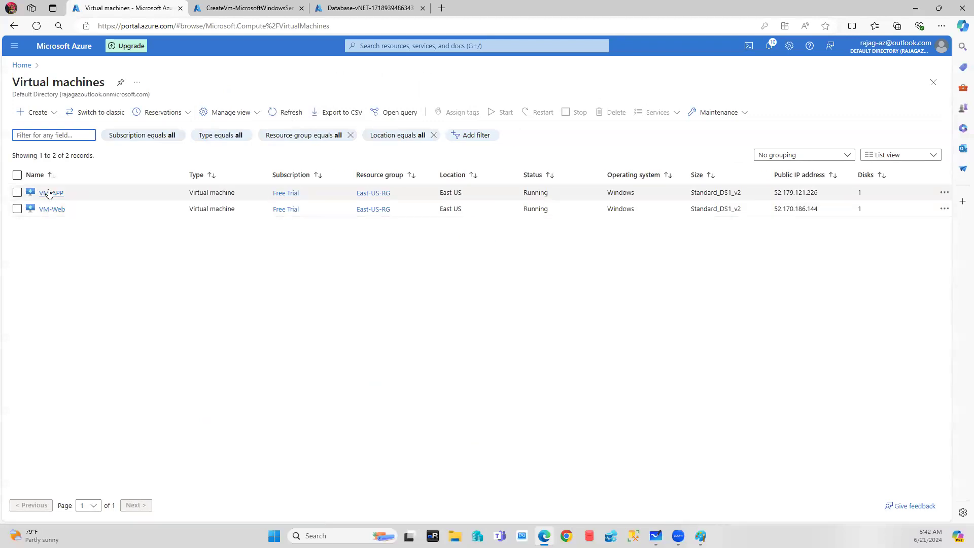
left_click(44, 192)
left_click(30, 184)
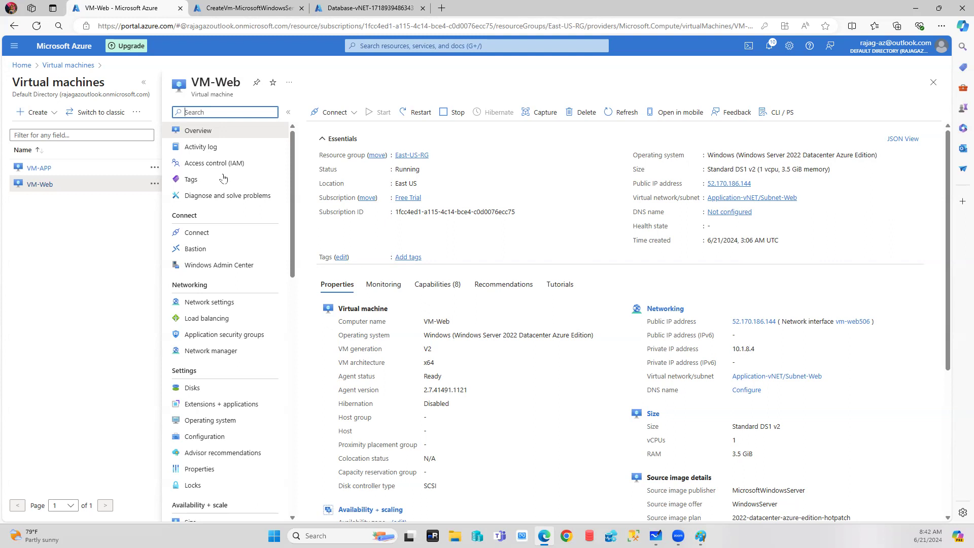
left_click(39, 168)
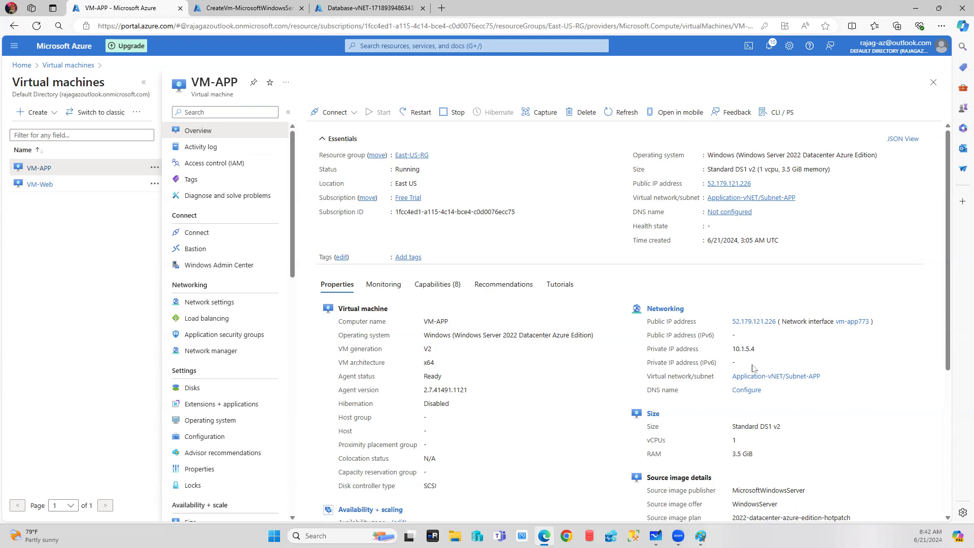
left_click(246, 9)
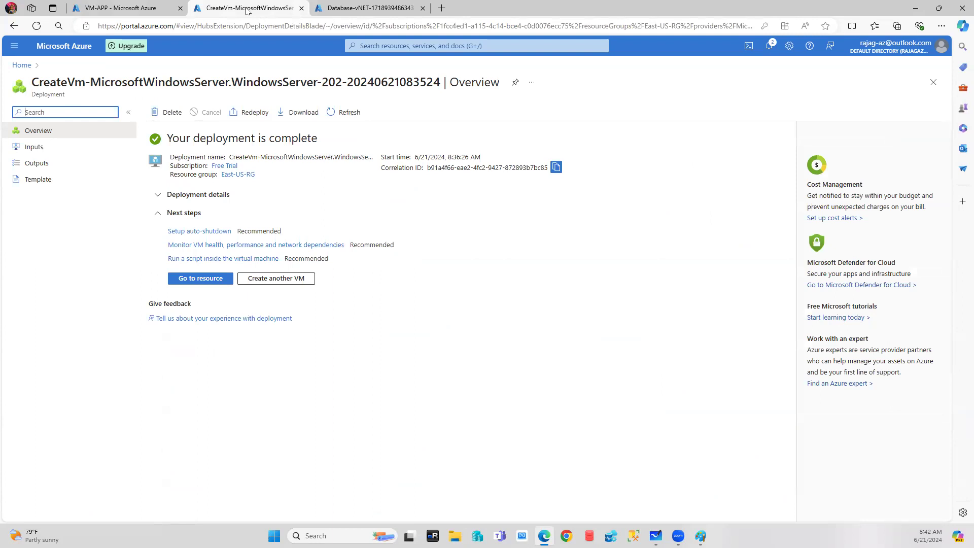
left_click(302, 8)
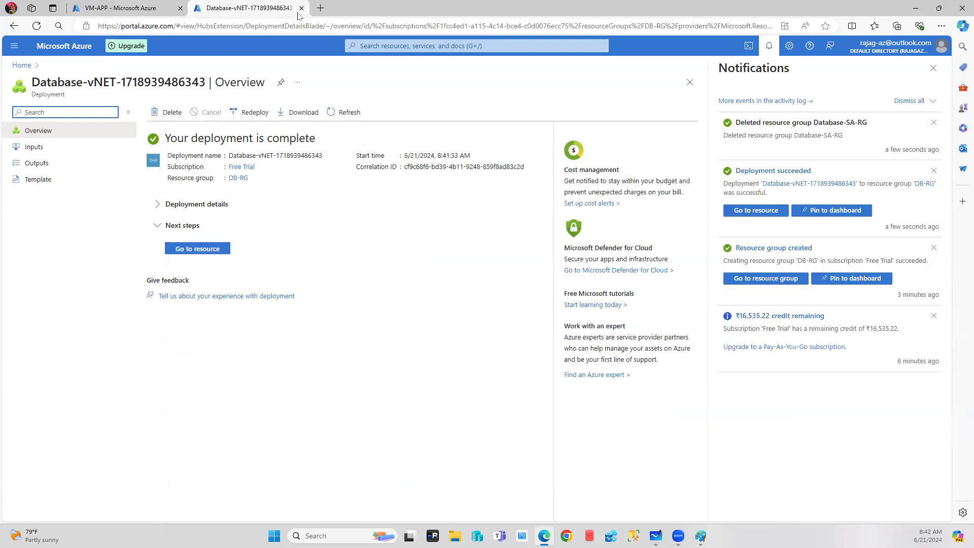
Start a new Azure virtual machine placed in resource group DB-RG.
left_click(934, 68)
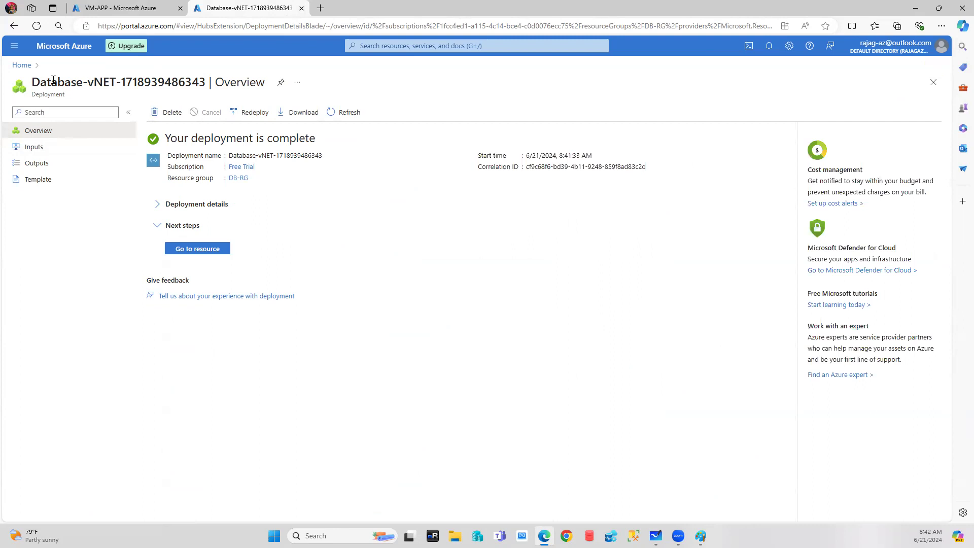
left_click(22, 65)
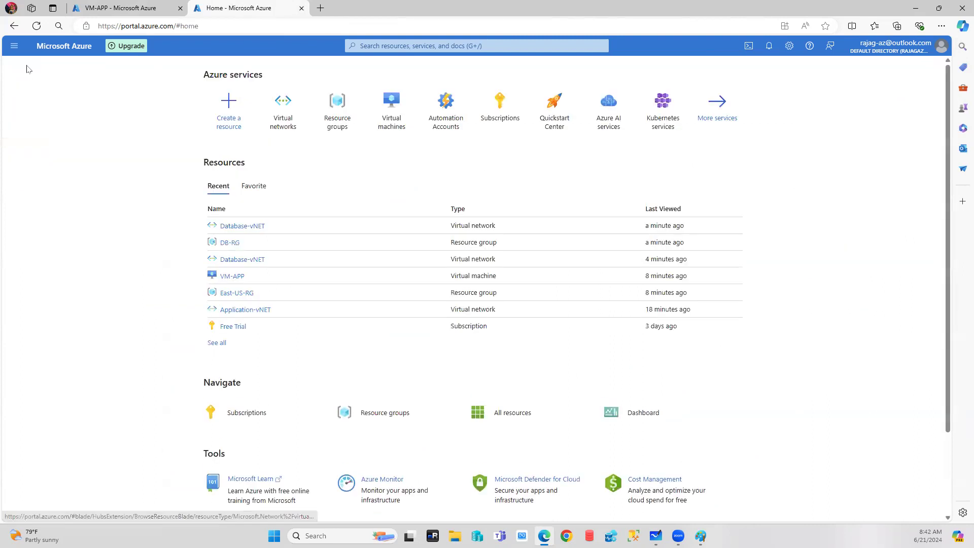
left_click(383, 106)
left_click(55, 118)
left_click(224, 168)
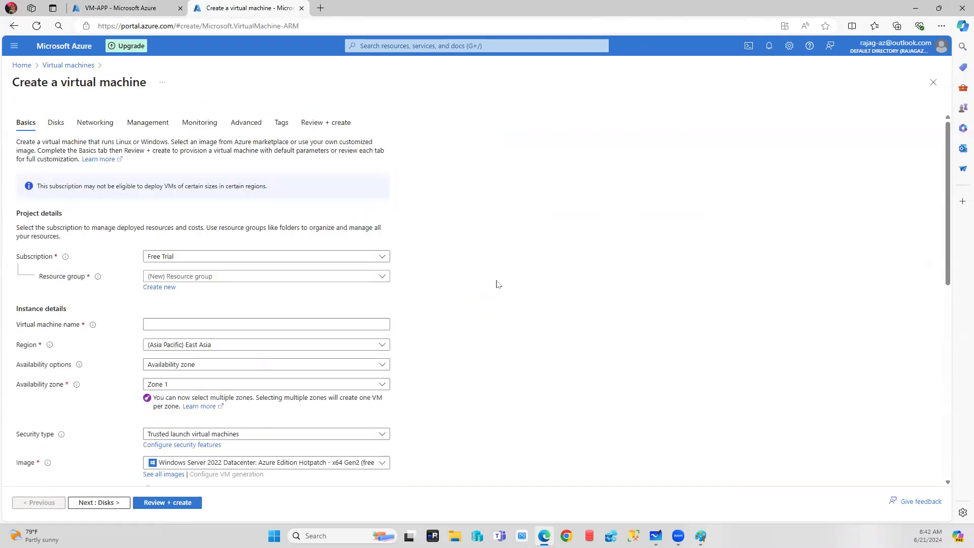
left_click(188, 277)
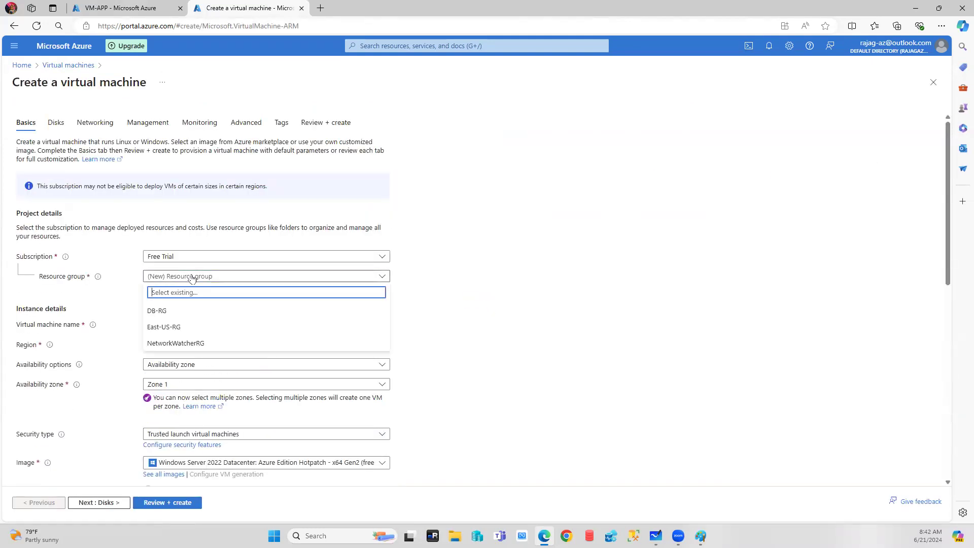
left_click(171, 312)
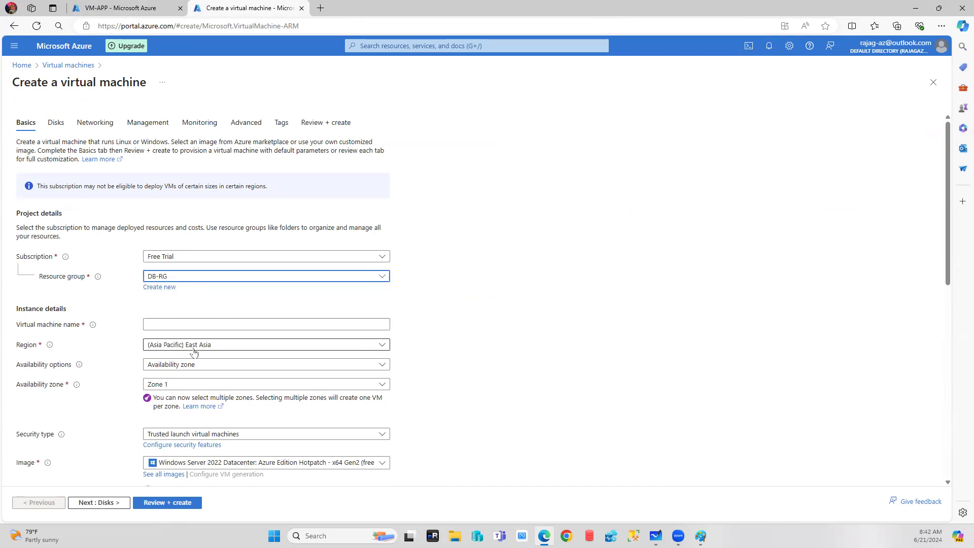
Name it VM-DB with no infrastructure redundancy, Standard security and the current size.
left_click(208, 321)
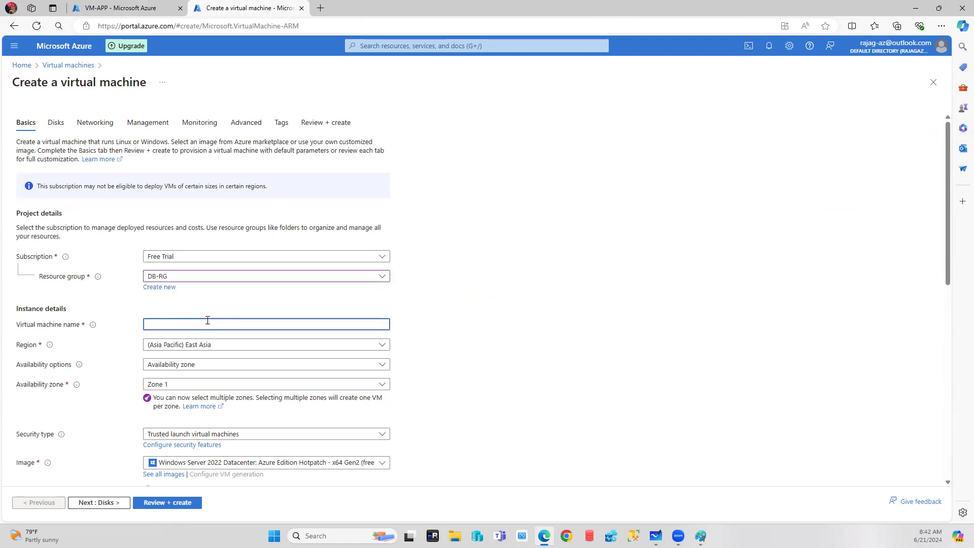
type("VM-DB")
left_click(169, 364)
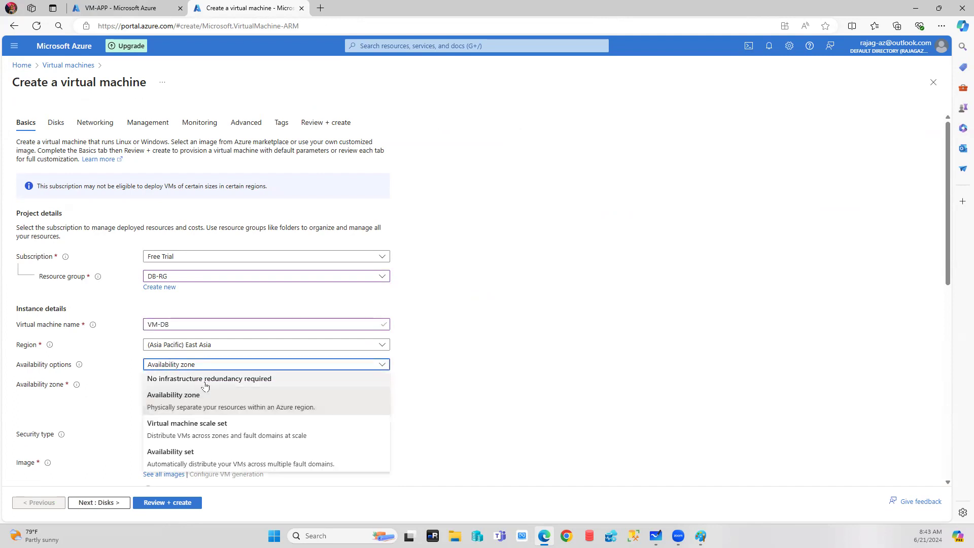
left_click(182, 379)
left_click(183, 384)
left_click(183, 399)
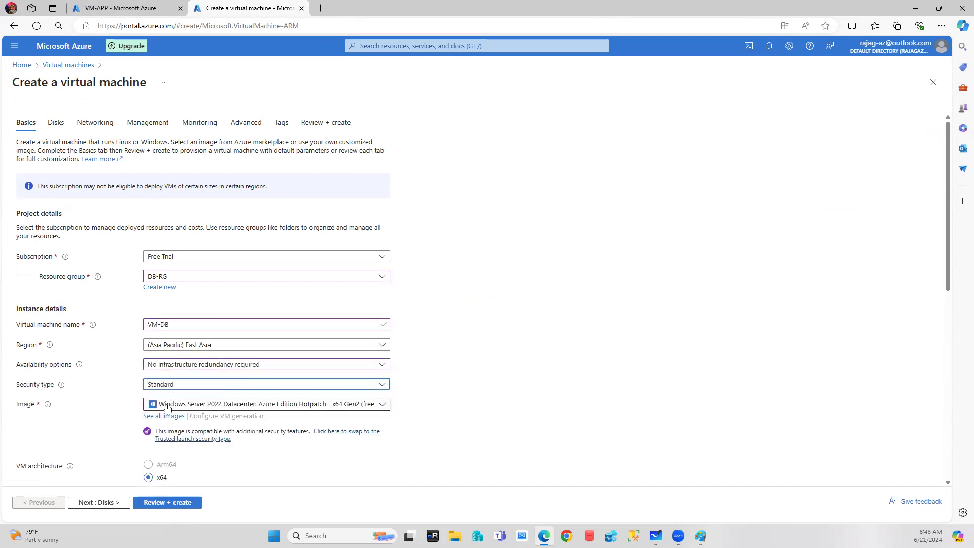
scroll(348, 442, "down", 7)
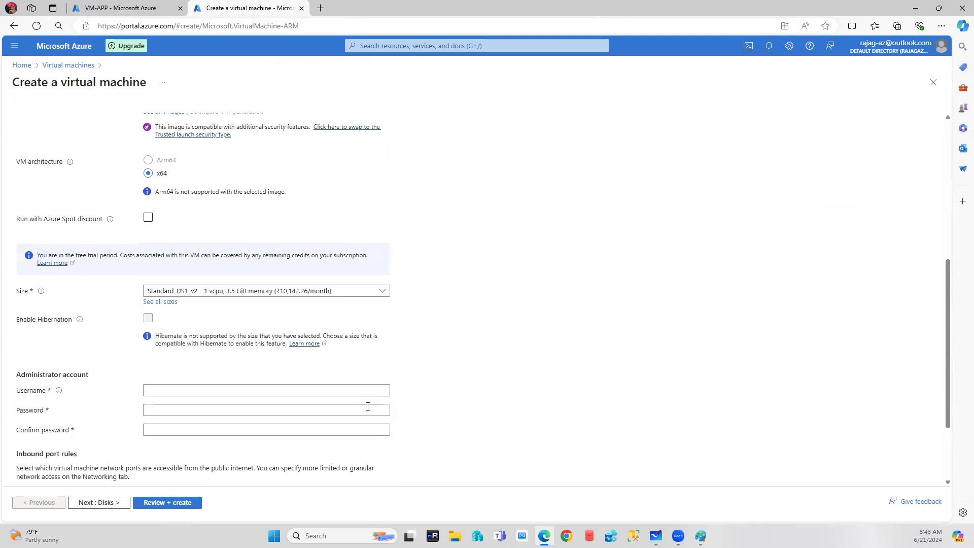
left_click(227, 239)
left_click(530, 239)
Enter the administrator username and password.
left_click(171, 339)
type("saadmin")
key("Tab")
type("•")
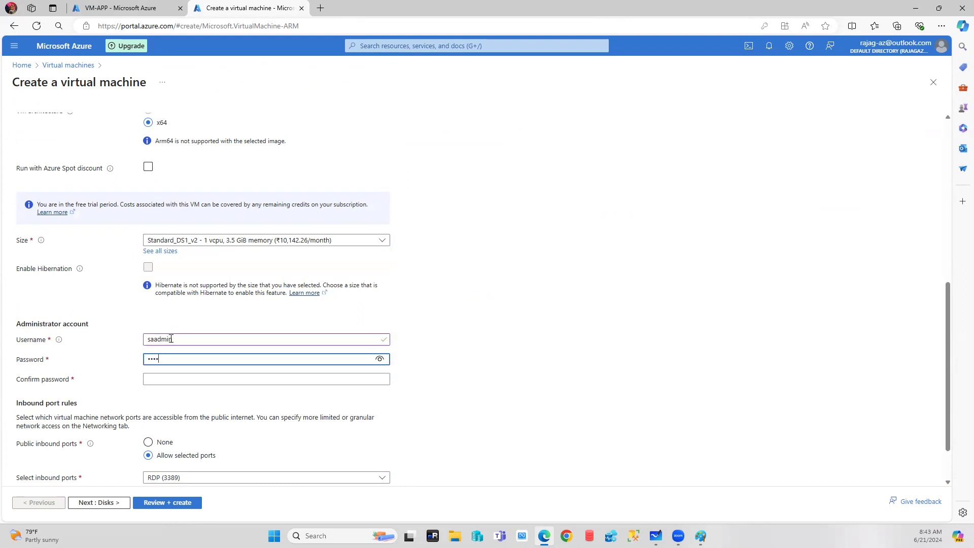
type("•••••••••••")
key("Tab")
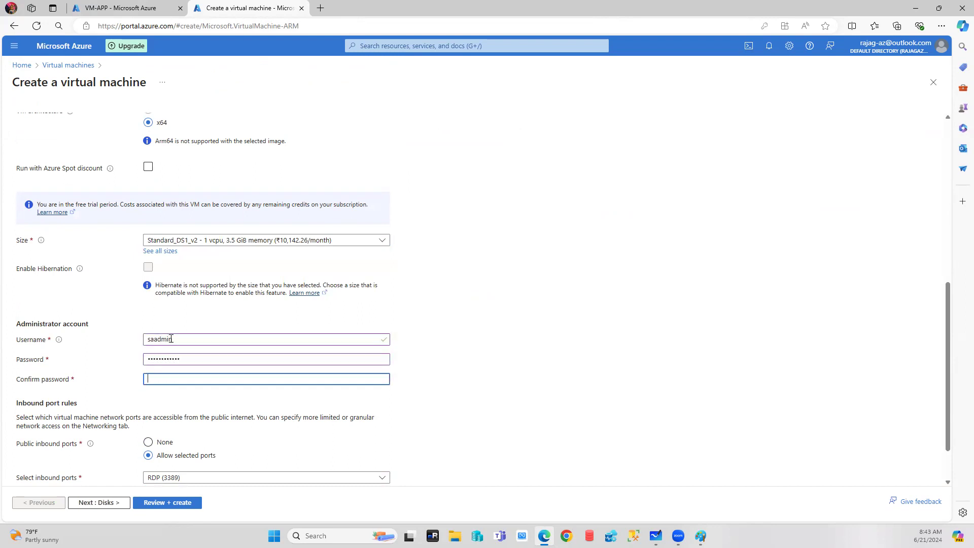
type("•••••••••")
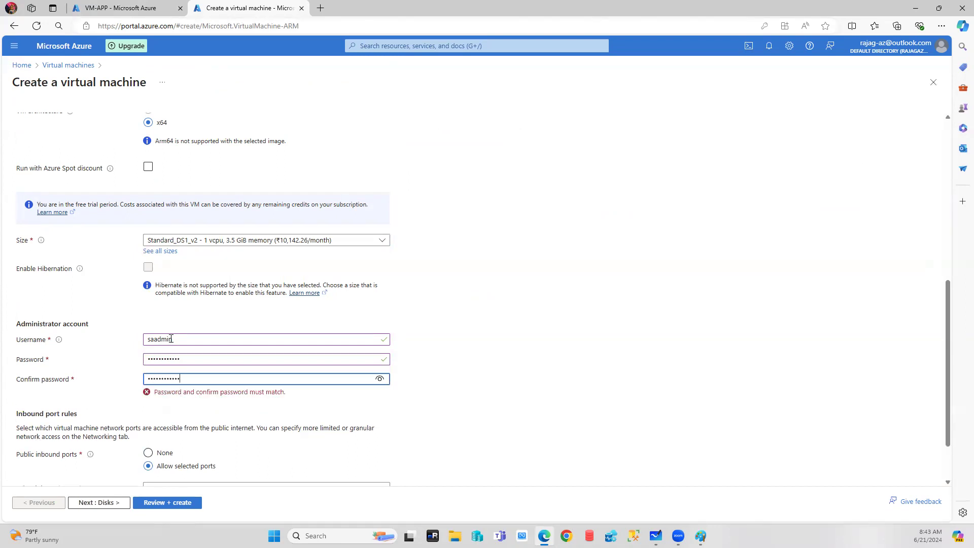
Advance the VM form to Networking and inspect the available subnet choices.
left_click(94, 506)
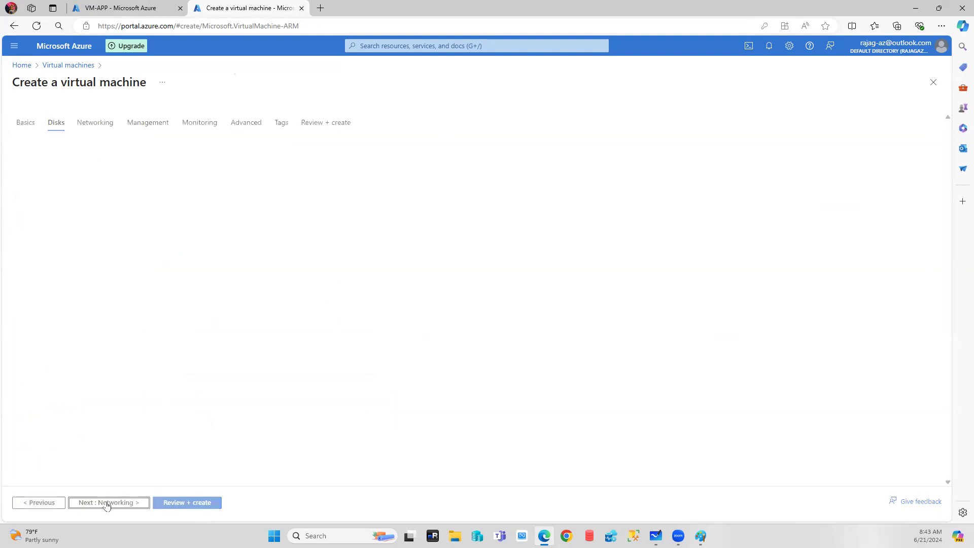
left_click(102, 502)
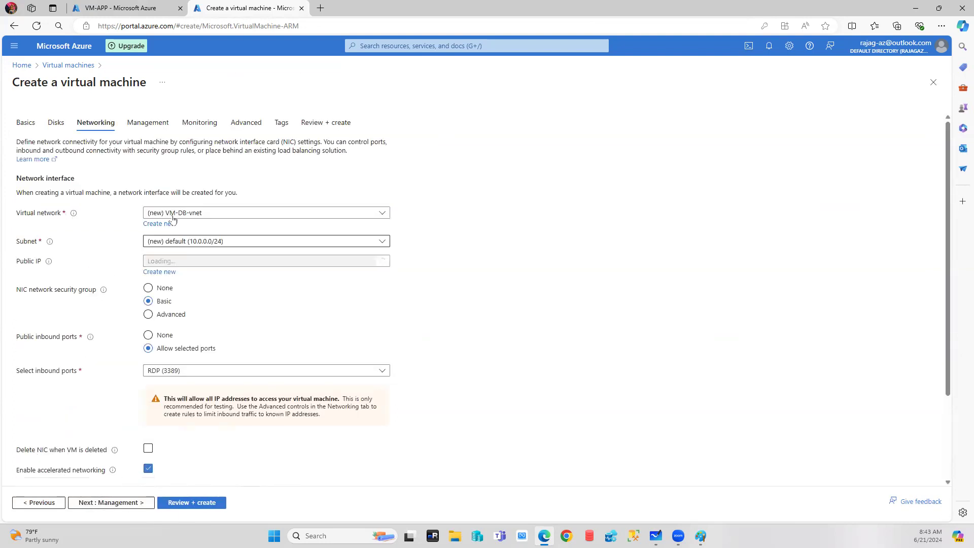
left_click(227, 242)
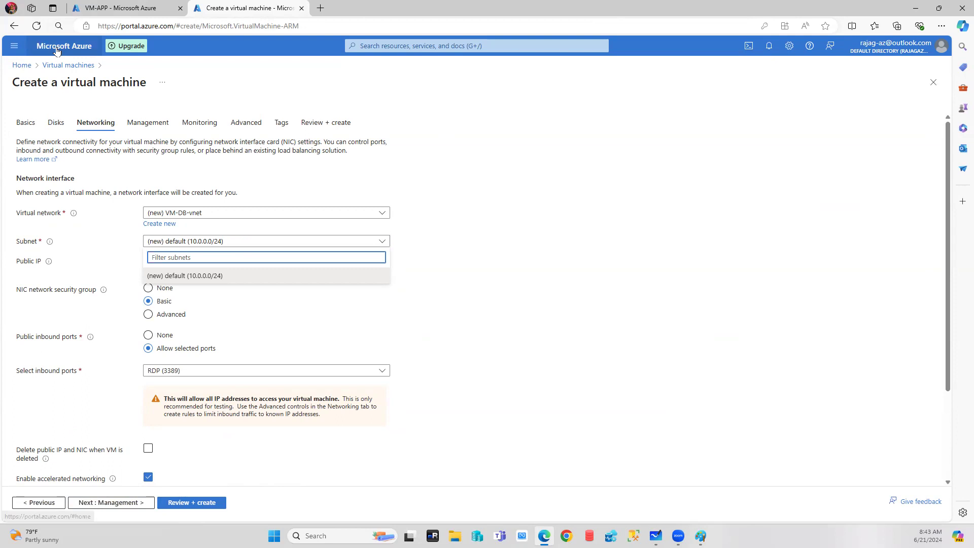
View Database-vNET's subnets to confirm Subnet-DB 10.2.1.0/24, then return home.
left_click(21, 66)
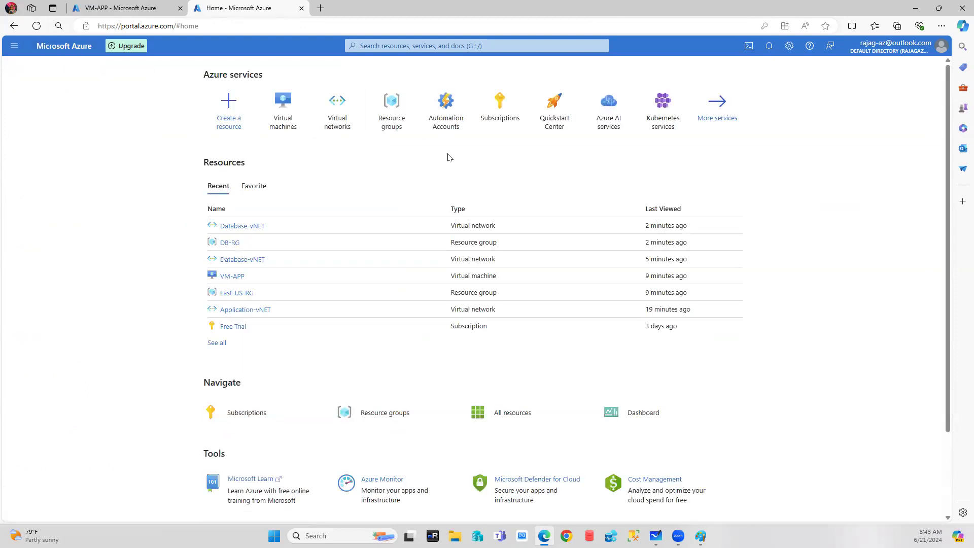
left_click(343, 111)
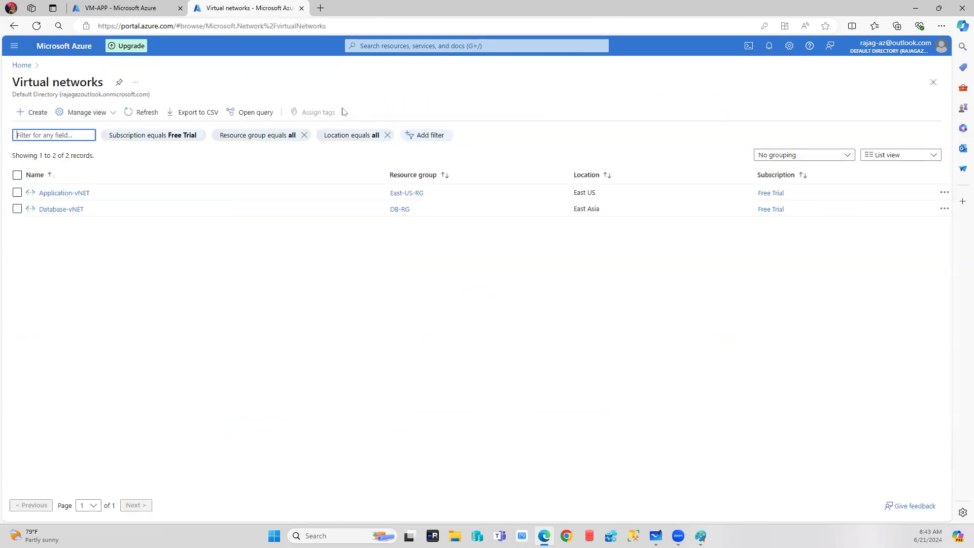
left_click(63, 211)
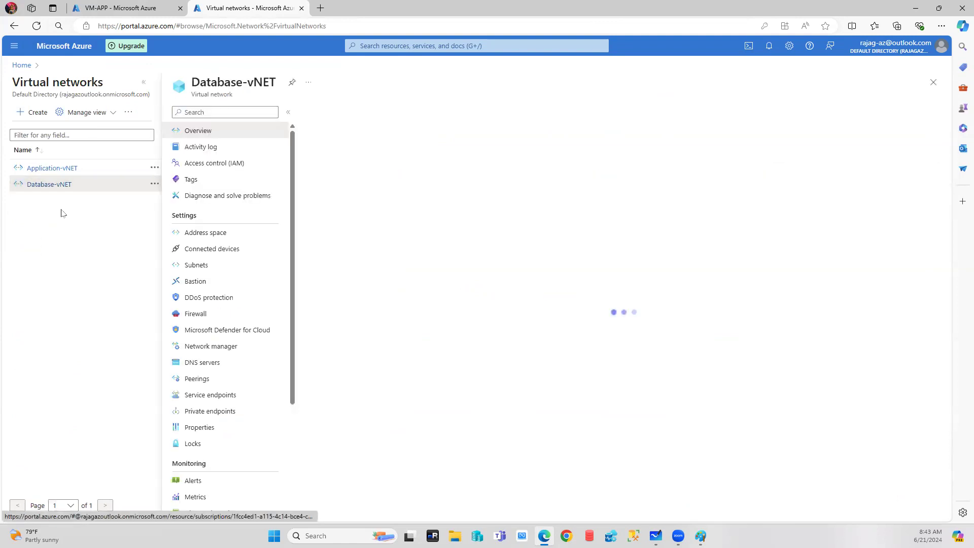
left_click(198, 266)
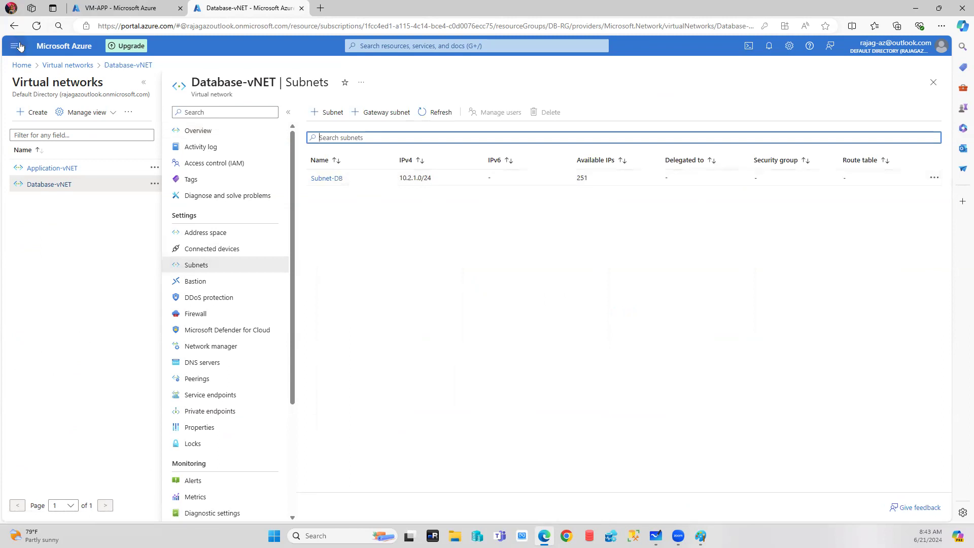
left_click(23, 66)
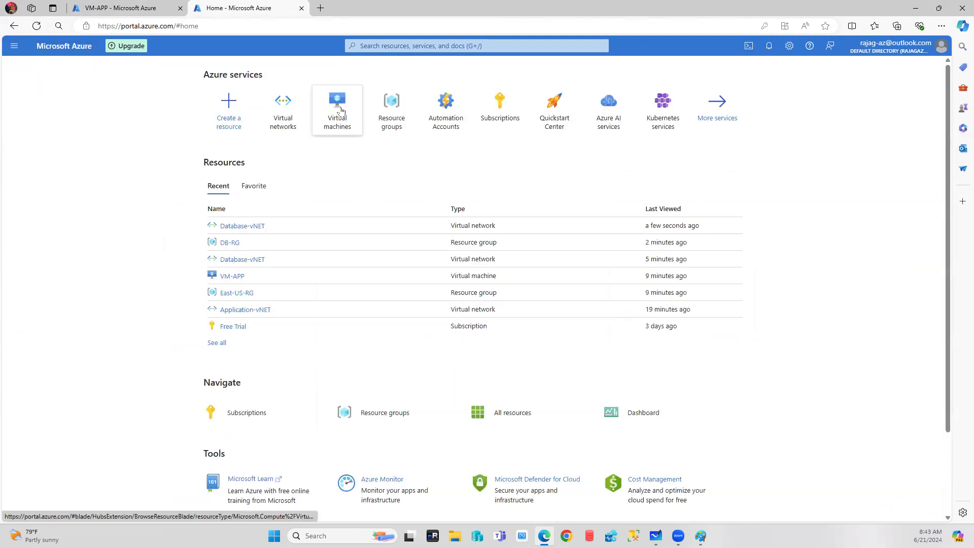
Start a new Azure VM in DB-RG and check Networking for an available virtual network.
left_click(338, 101)
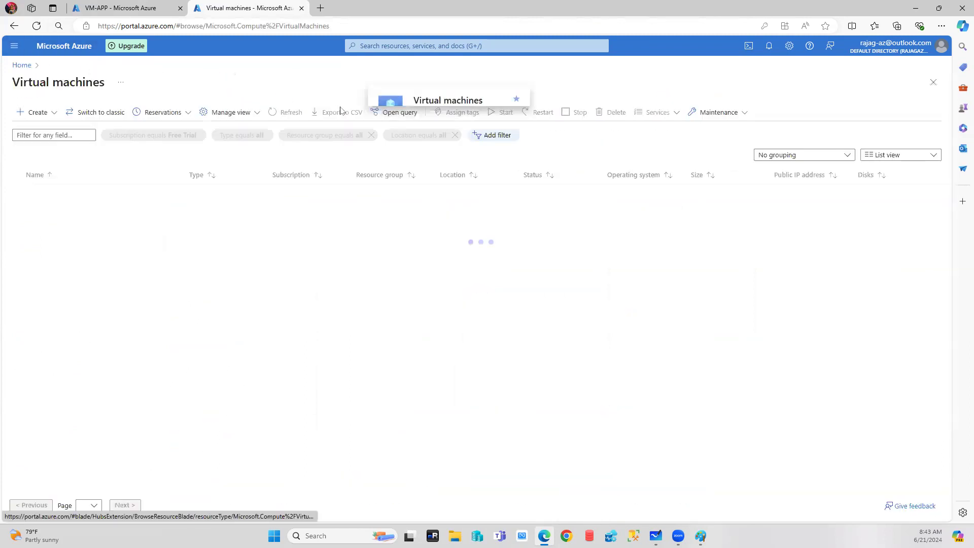
left_click(36, 112)
left_click(57, 133)
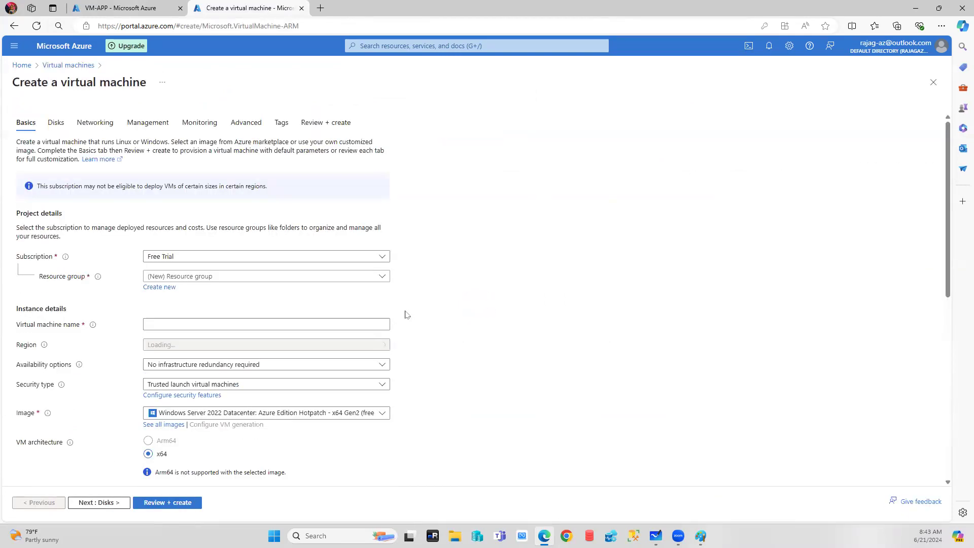
left_click(192, 278)
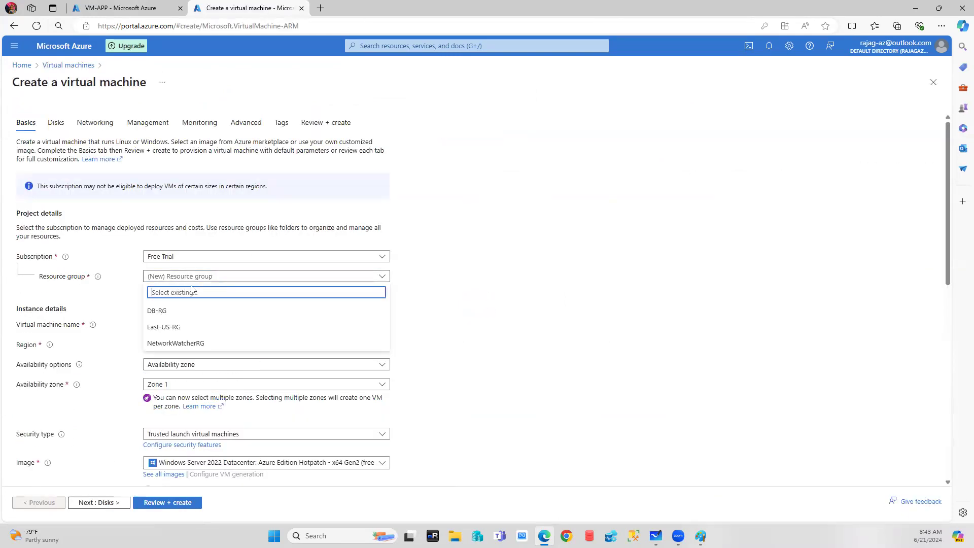
left_click(158, 310)
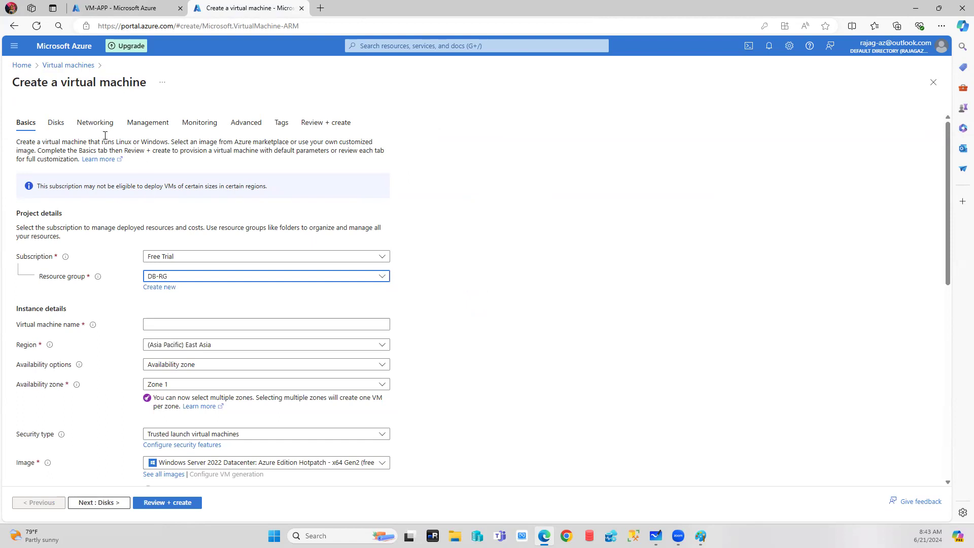
left_click(94, 124)
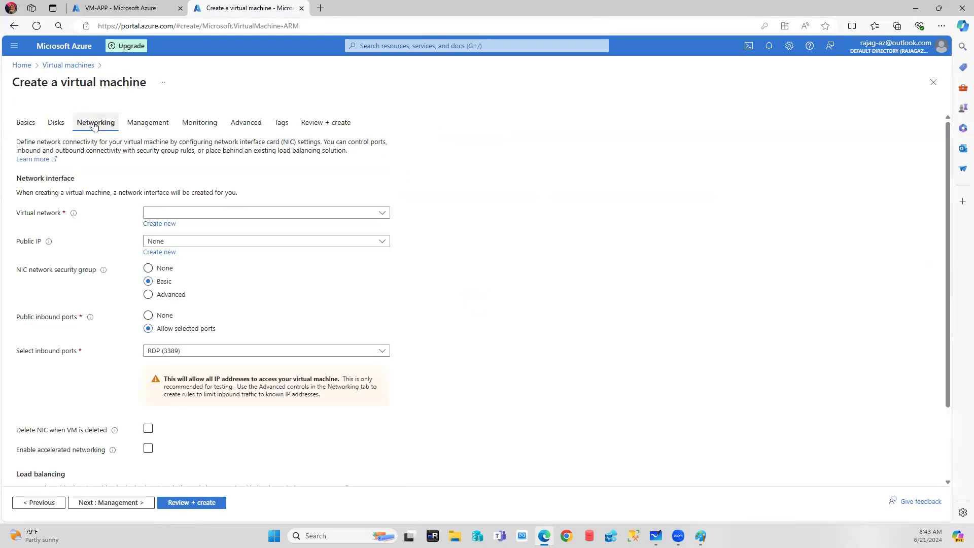
left_click(382, 213)
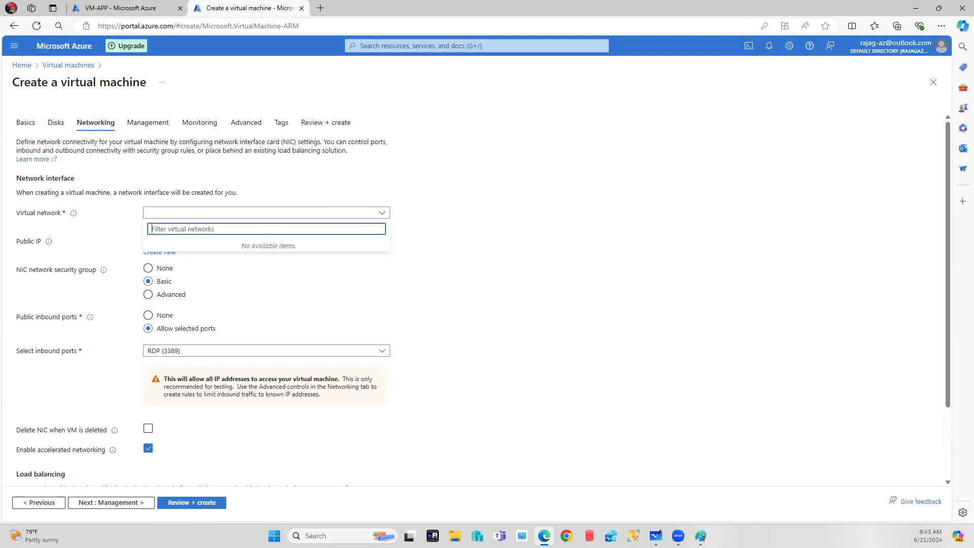
left_click(25, 123)
Name it VM-DB with no redundancy, Standard security and the Windows Server 2022 hotpatch image.
left_click(187, 348)
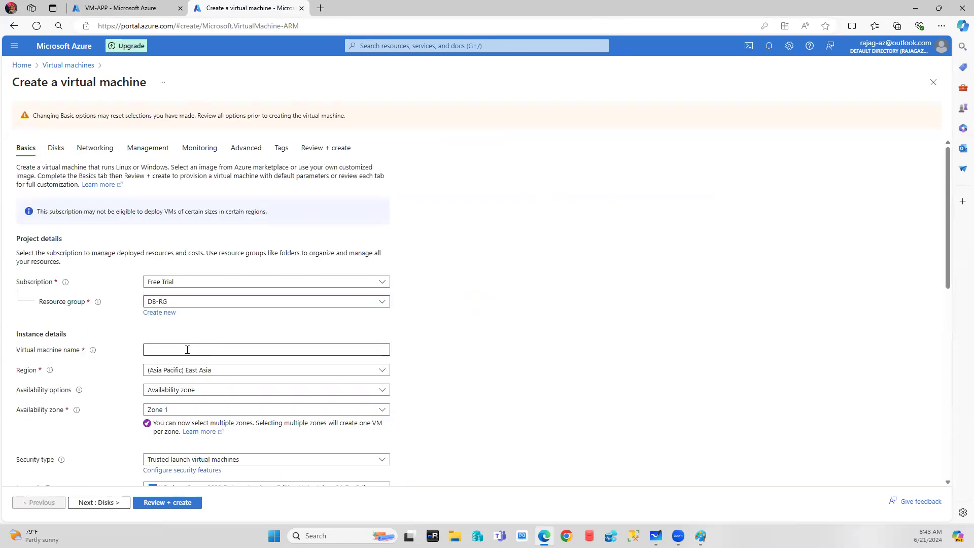
type("VM-DB")
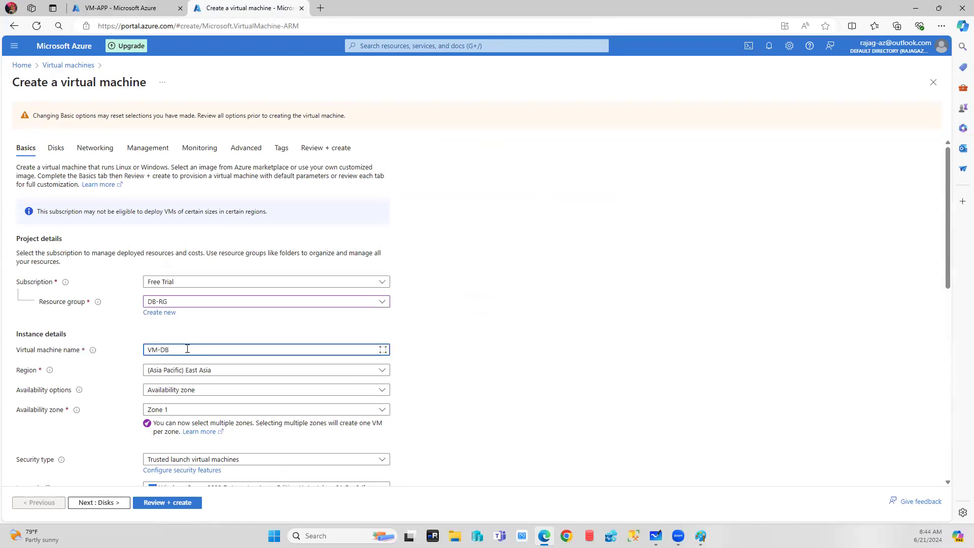
left_click(194, 390)
left_click(192, 407)
scroll(193, 412, "down", 2)
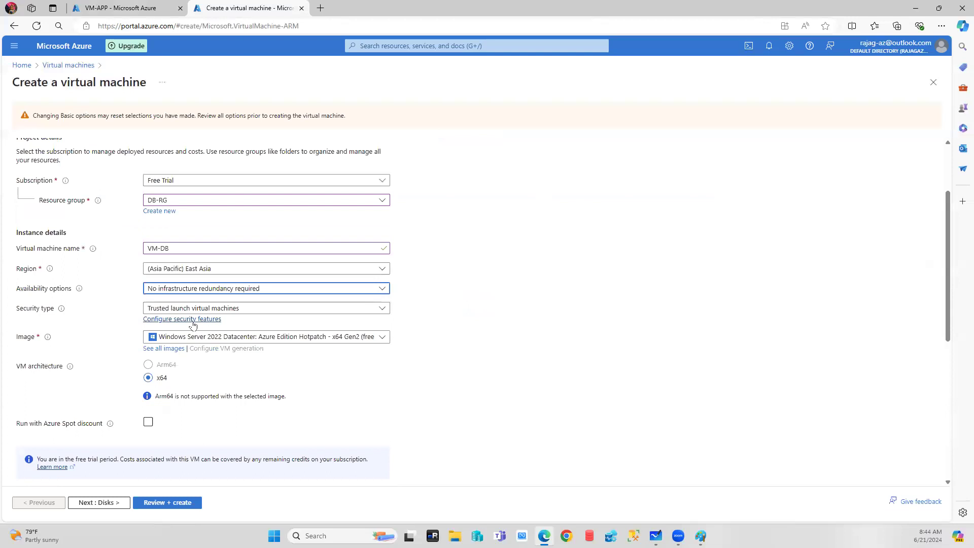
left_click(252, 310)
left_click(252, 323)
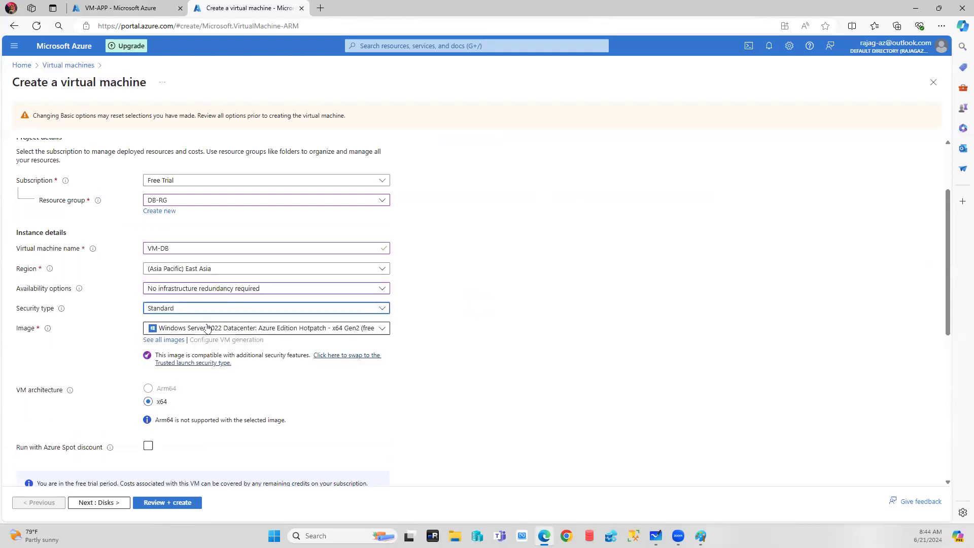
scroll(338, 342, "down", 1)
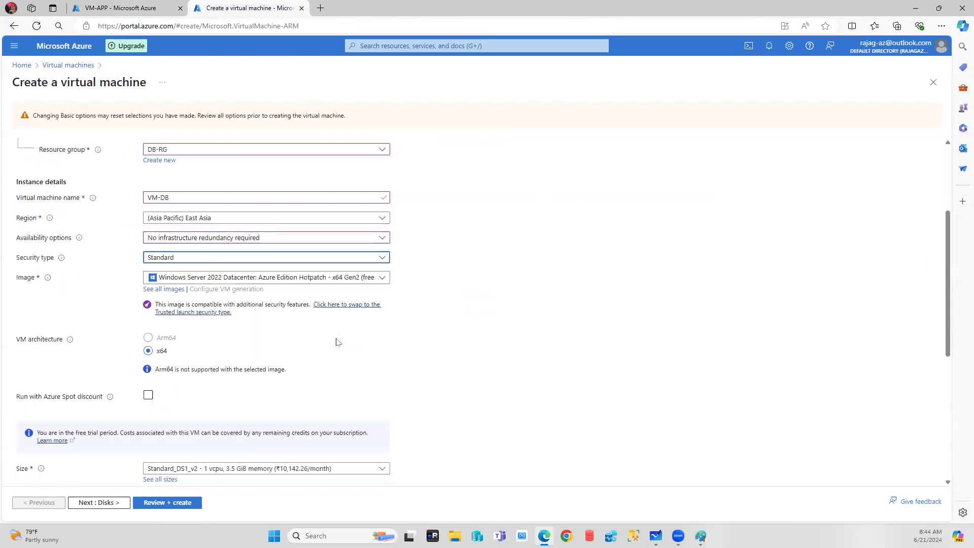
left_click(317, 278)
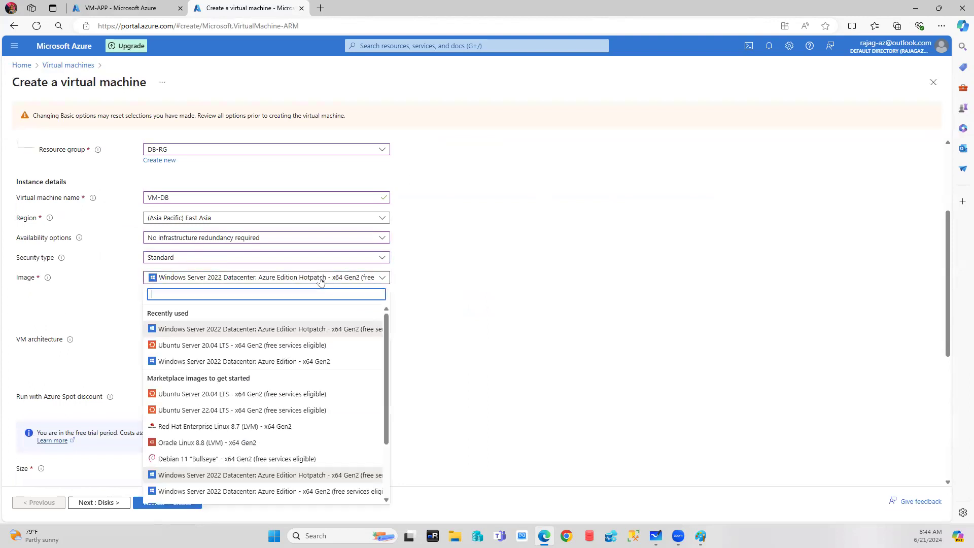
left_click(258, 333)
Enter the administrator username, correcting a typo, plus the password and its confirmation.
scroll(535, 315, "down", 2)
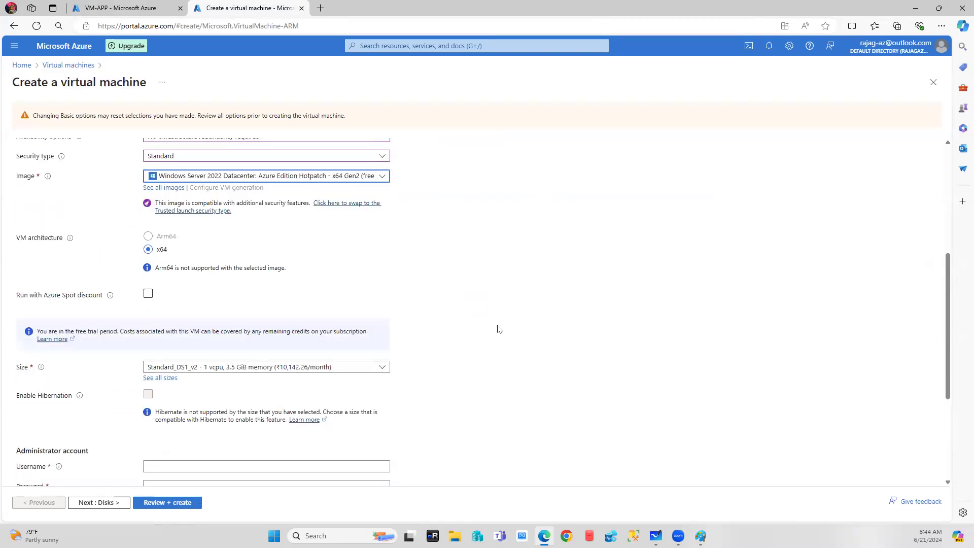
scroll(497, 330, "down", 2)
left_click(162, 362)
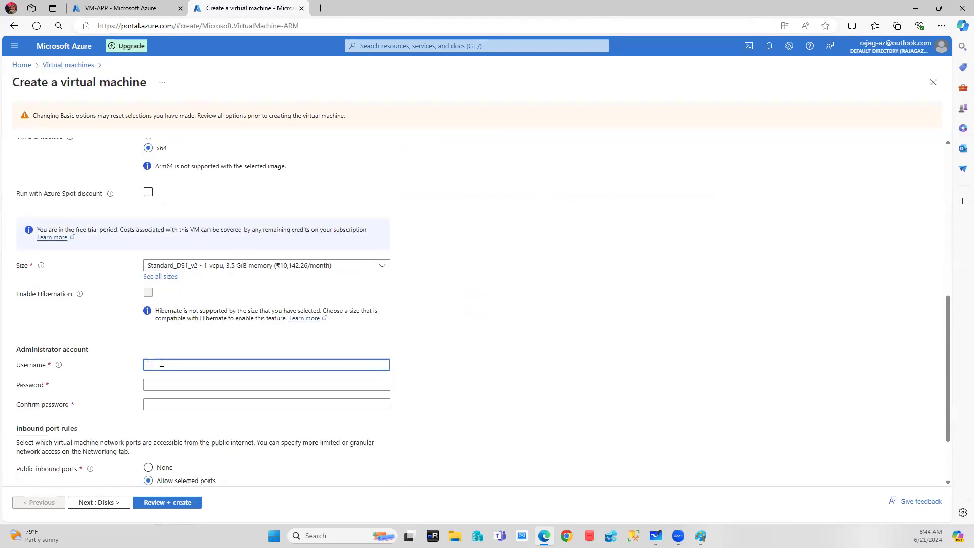
type("saasadmin")
key("Tab")
key("shift+Tab")
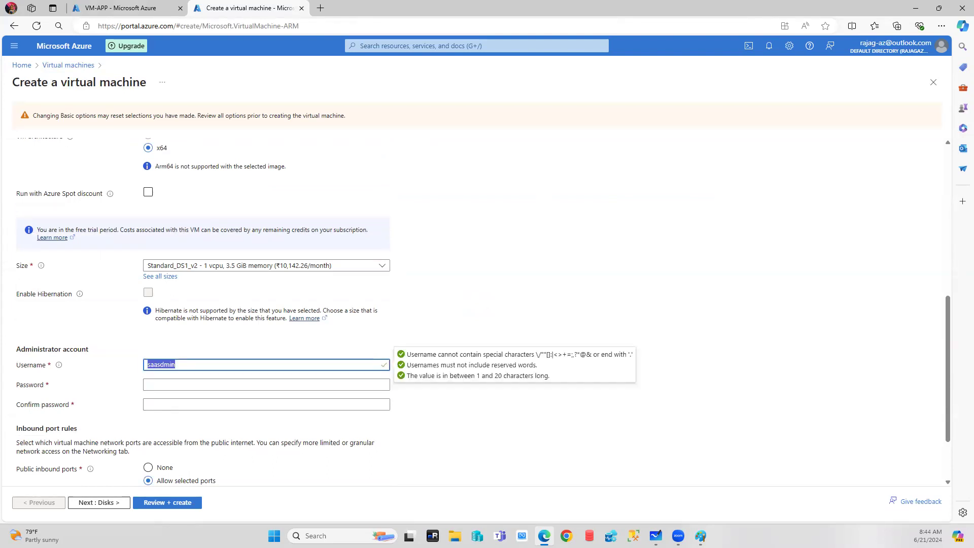
type("saadmin")
key("Tab")
type("Pas")
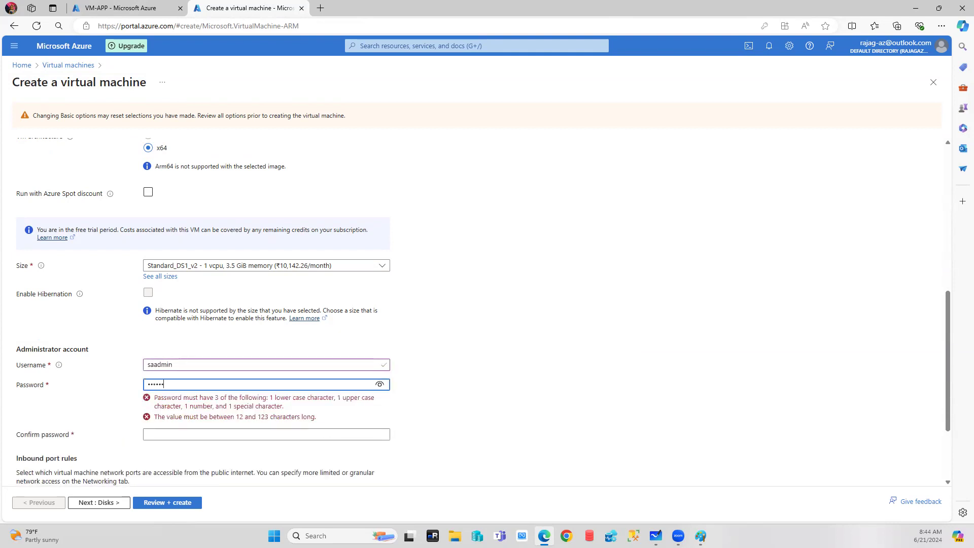
key("Tab")
type("Pa")
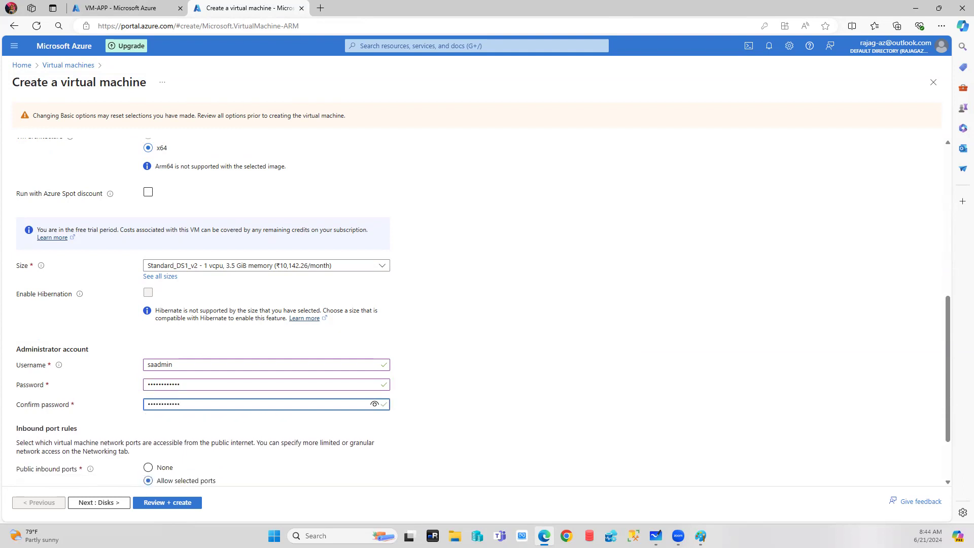
scroll(139, 243, "up", 10)
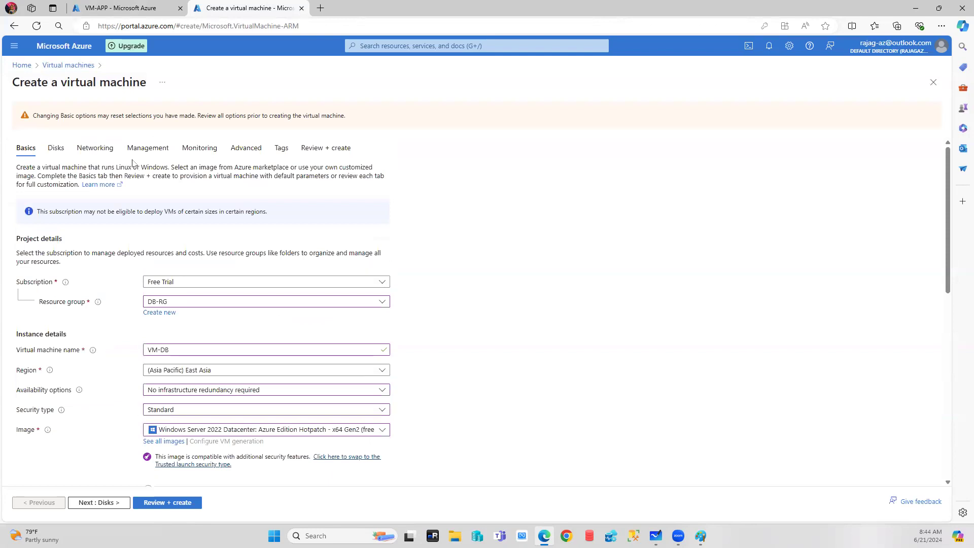
Check VM-DB's Networking tab, finding the Virtual network dropdown empty, then return to Basics.
left_click(93, 148)
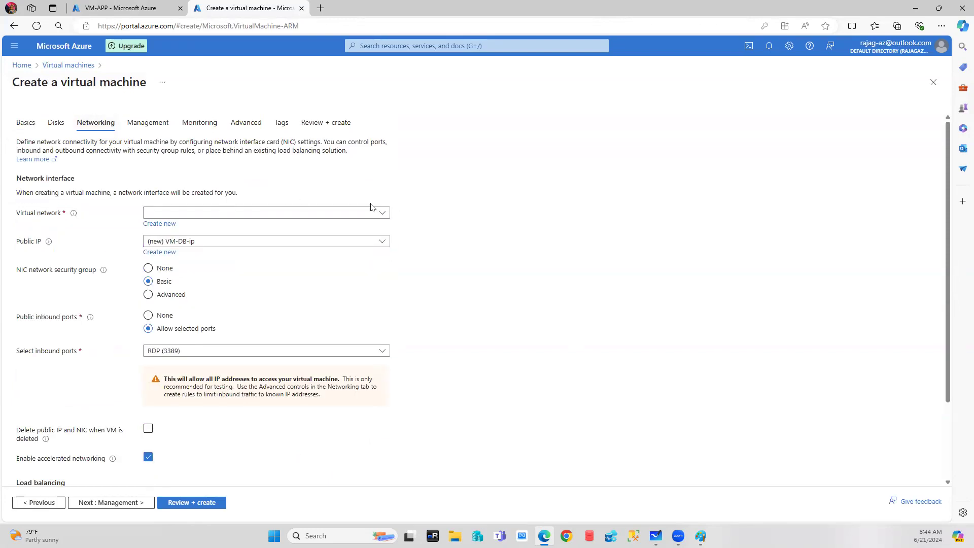
left_click(383, 217)
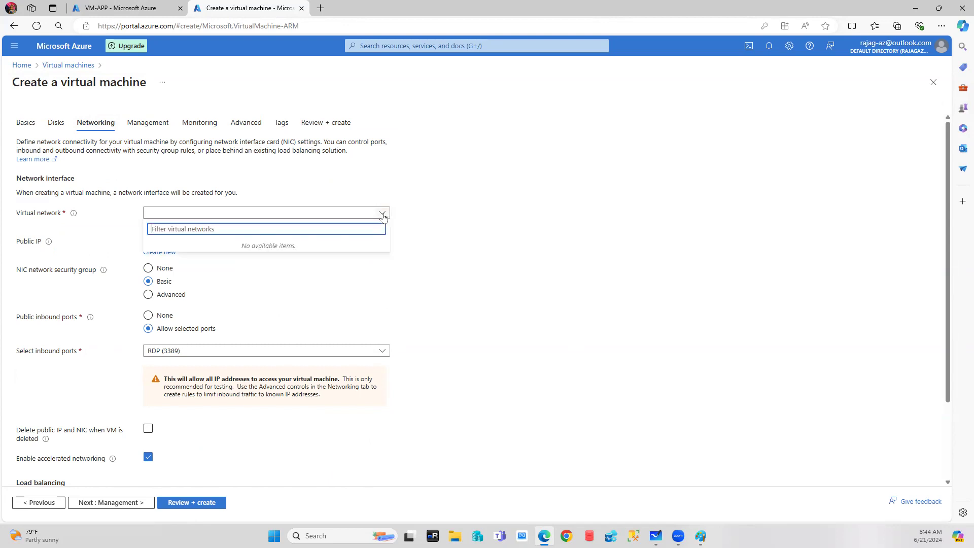
left_click(25, 122)
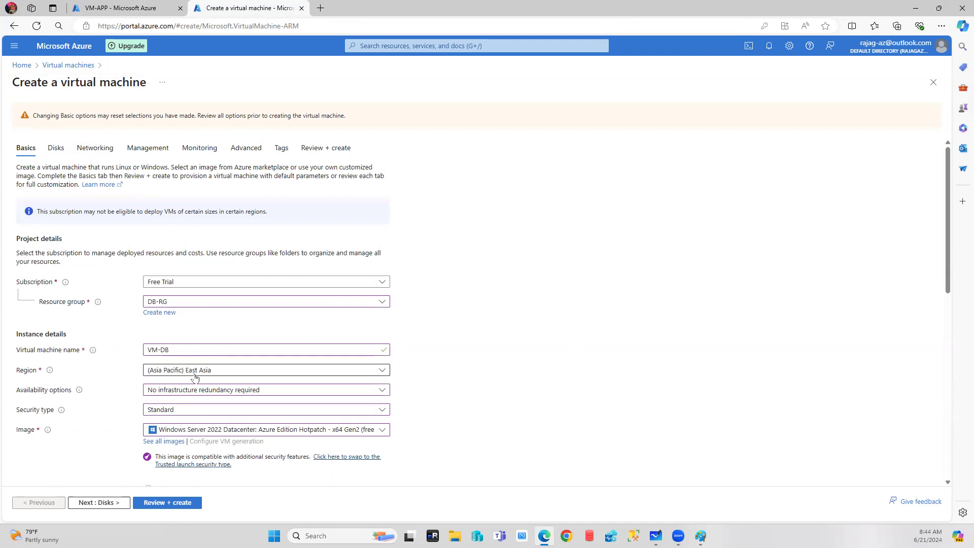
In the VM-APP tab, go Home and open the Virtual networks list.
left_click(104, 8)
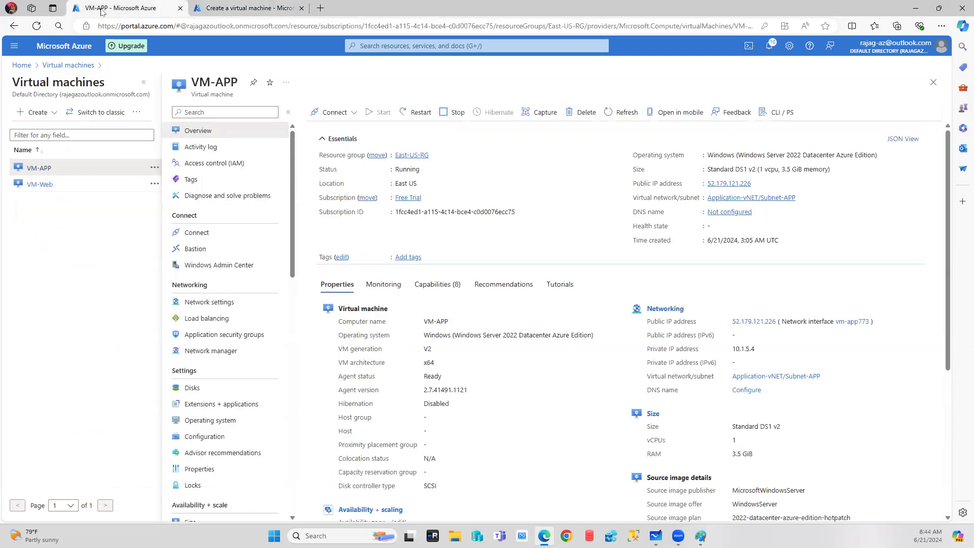
left_click(21, 65)
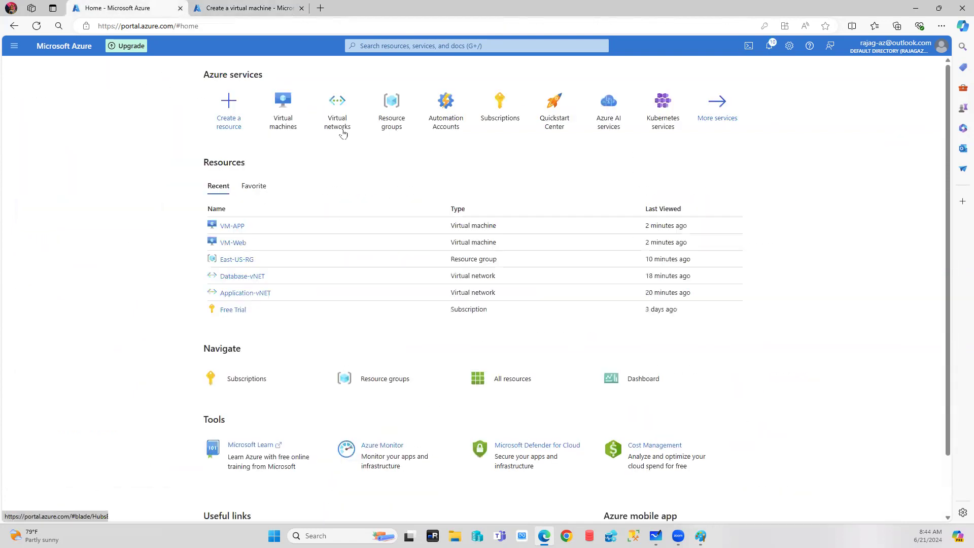
left_click(338, 101)
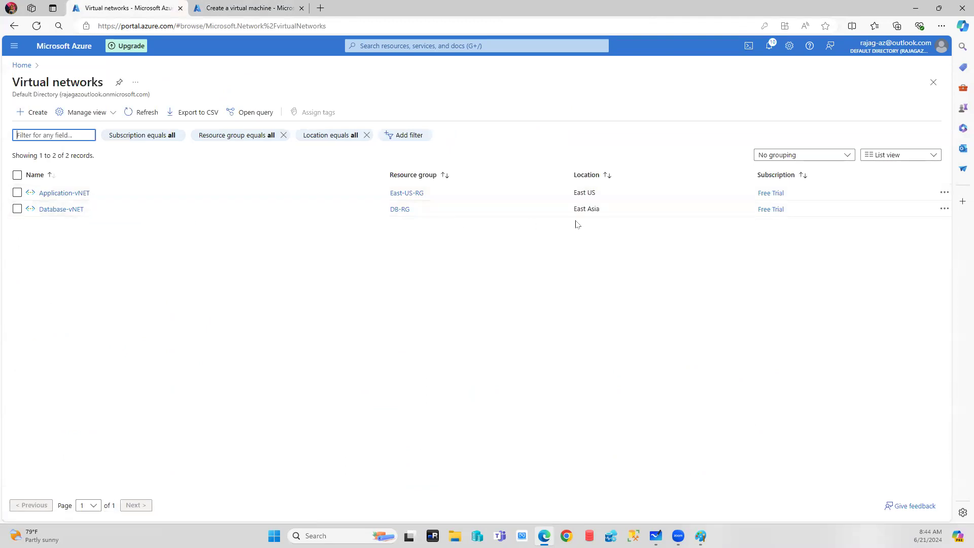
Review Database-vNET's overview (DB-RG, East Asia, 10.2.0.0/16), then return to the VM-DB form.
left_click(65, 209)
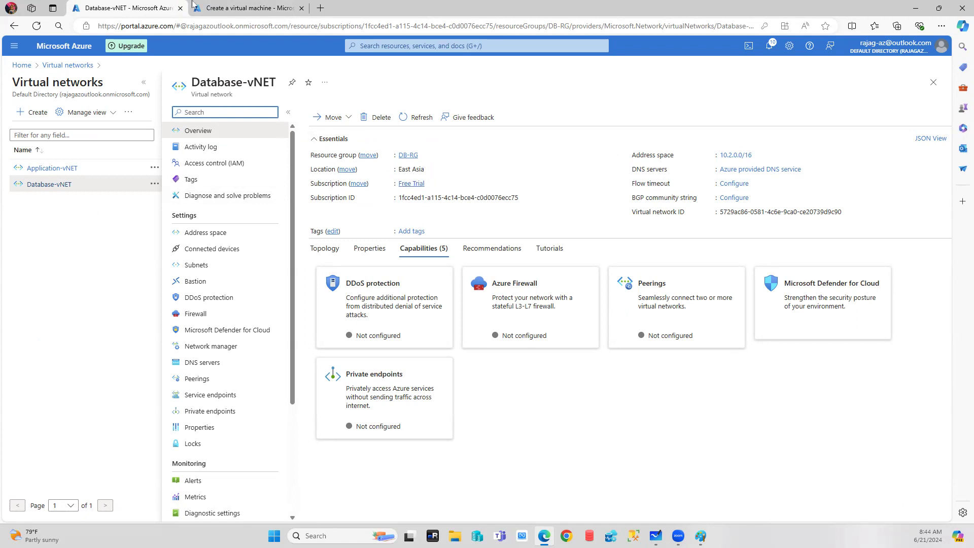
left_click(246, 8)
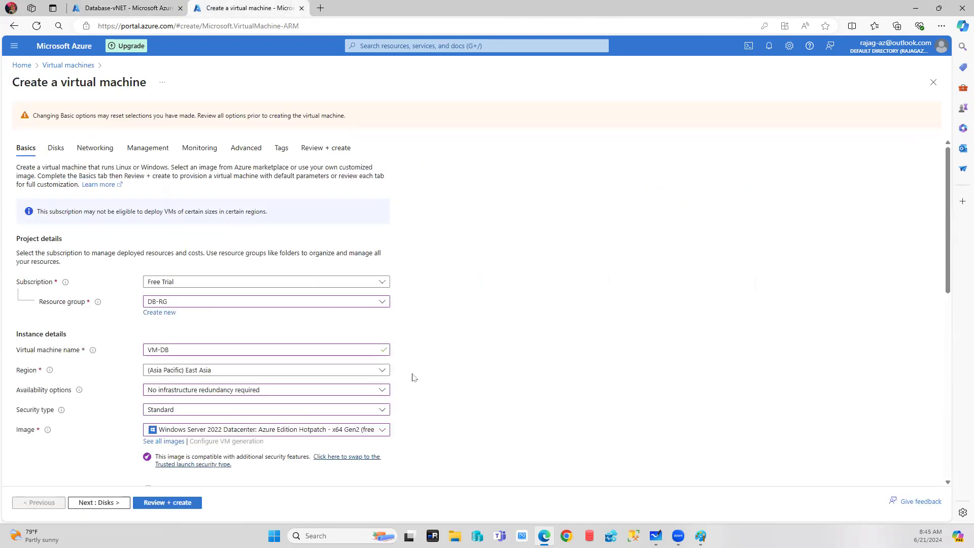
Browse the region list and leave VM-DB's region at (Asia Pacific) East Asia.
left_click(378, 370)
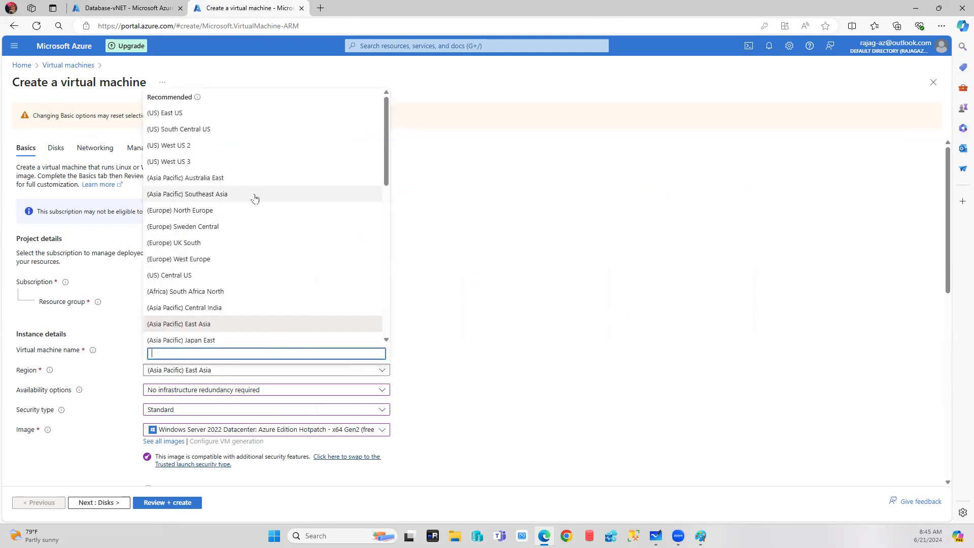
scroll(255, 198, "down", 8)
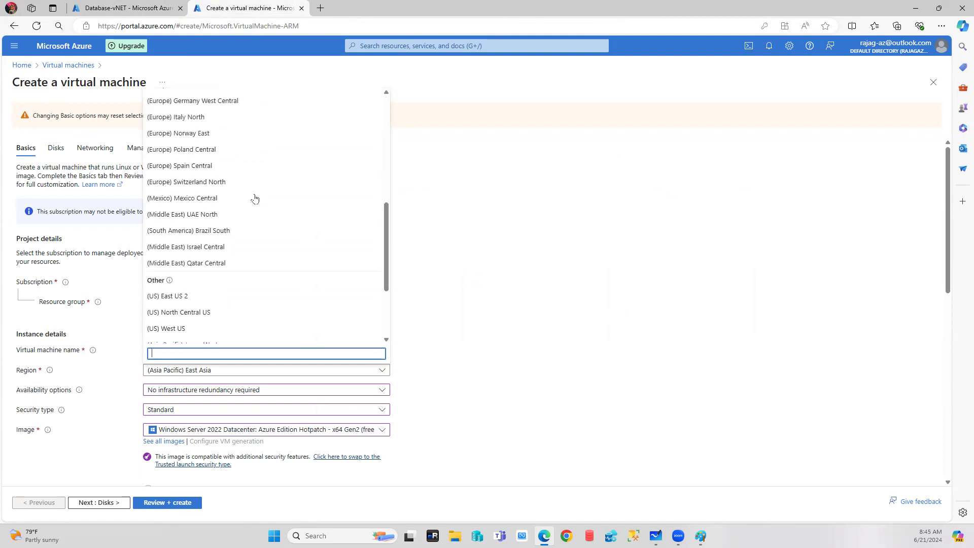
scroll(255, 199, "down", 3)
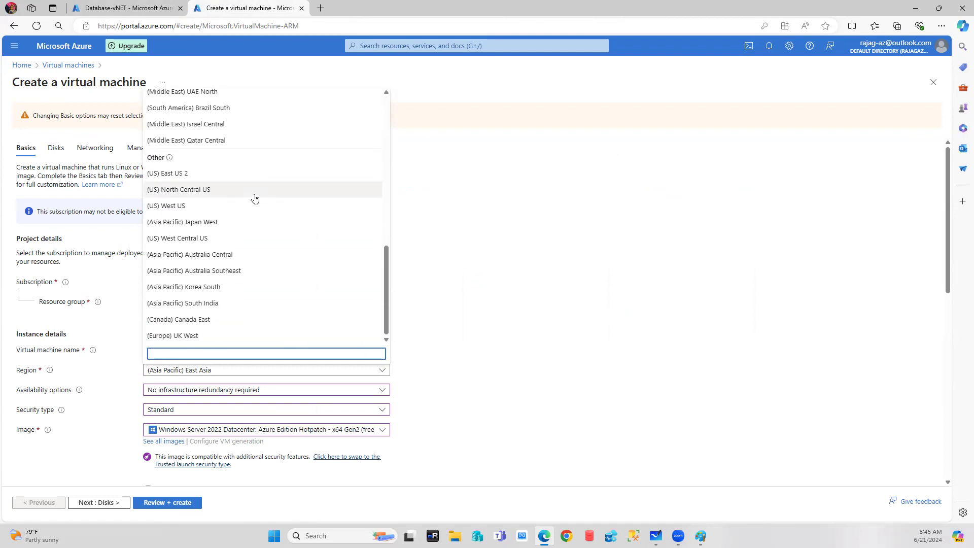
scroll(254, 199, "up", 2)
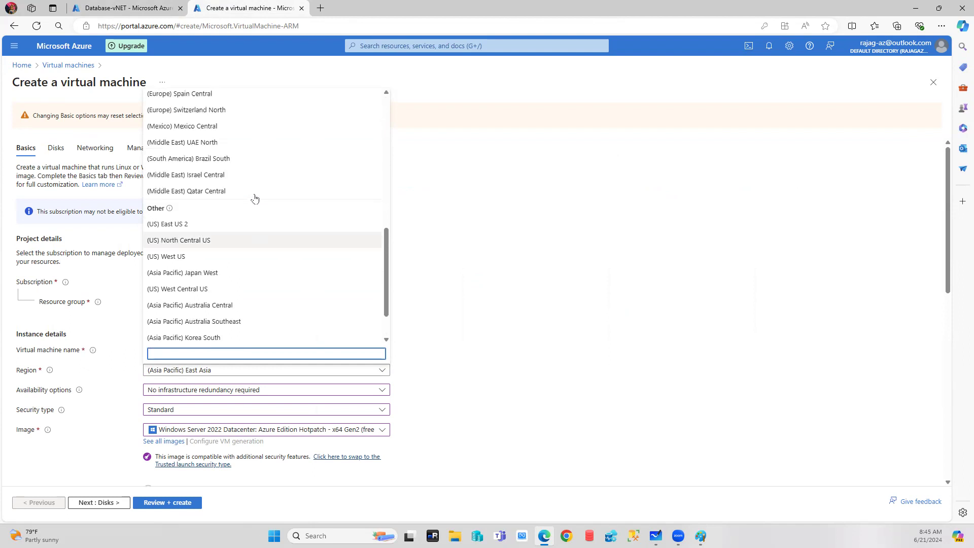
scroll(255, 198, "up", 5)
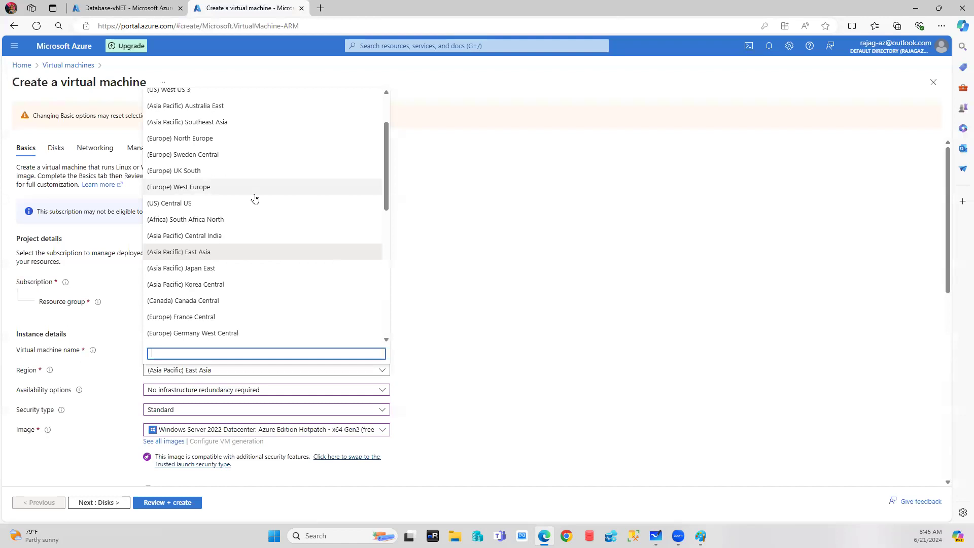
scroll(255, 198, "up", 2)
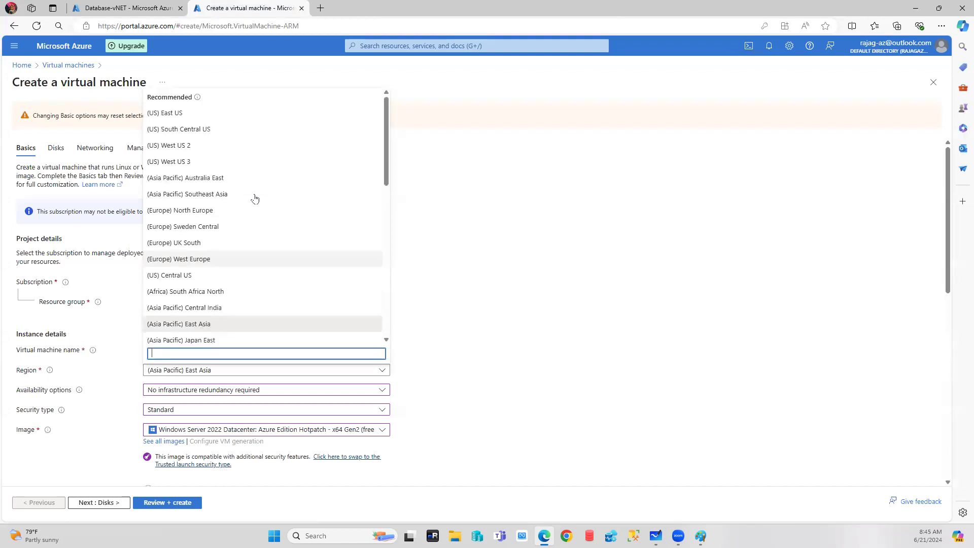
key("Escape")
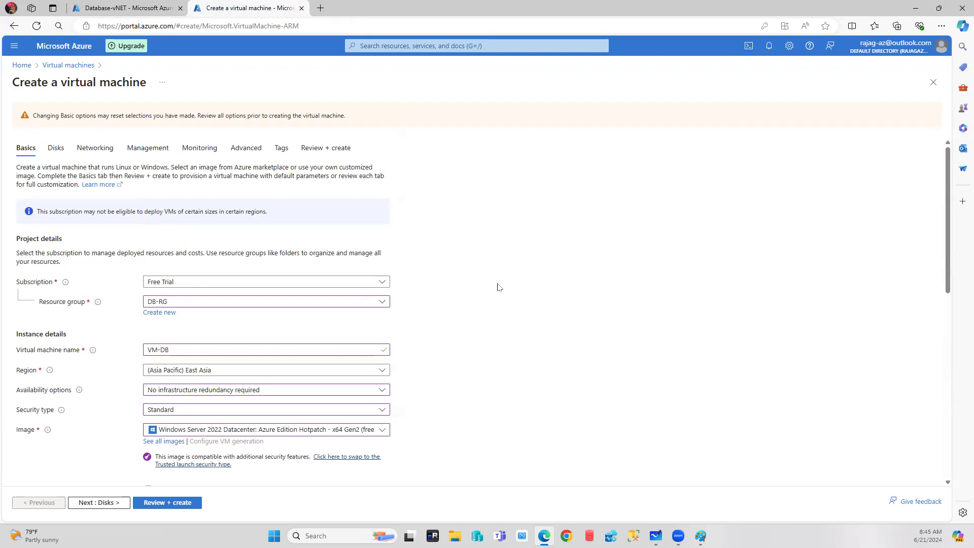
Confirm no existing virtual network is offered for VM-DB, then view the Database-vNET overview.
left_click(96, 148)
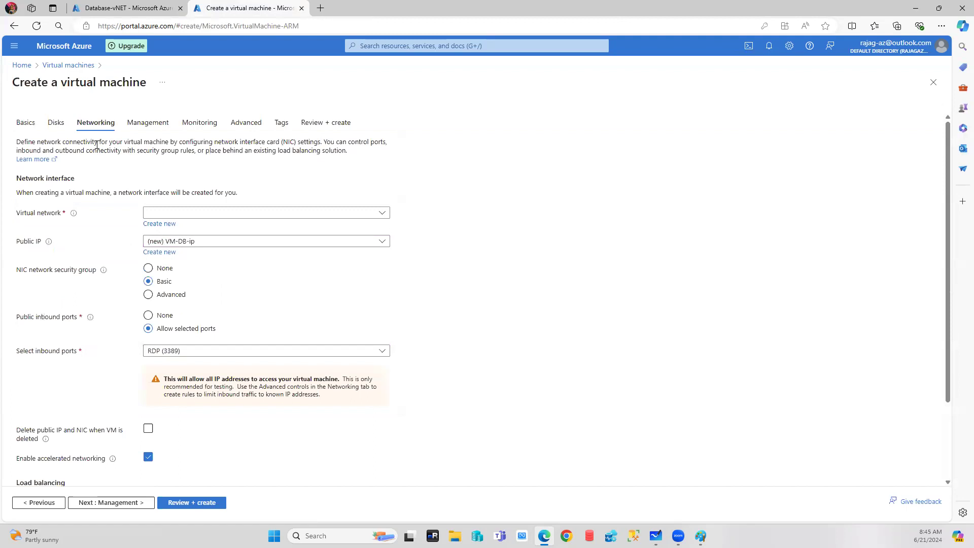
left_click(159, 224)
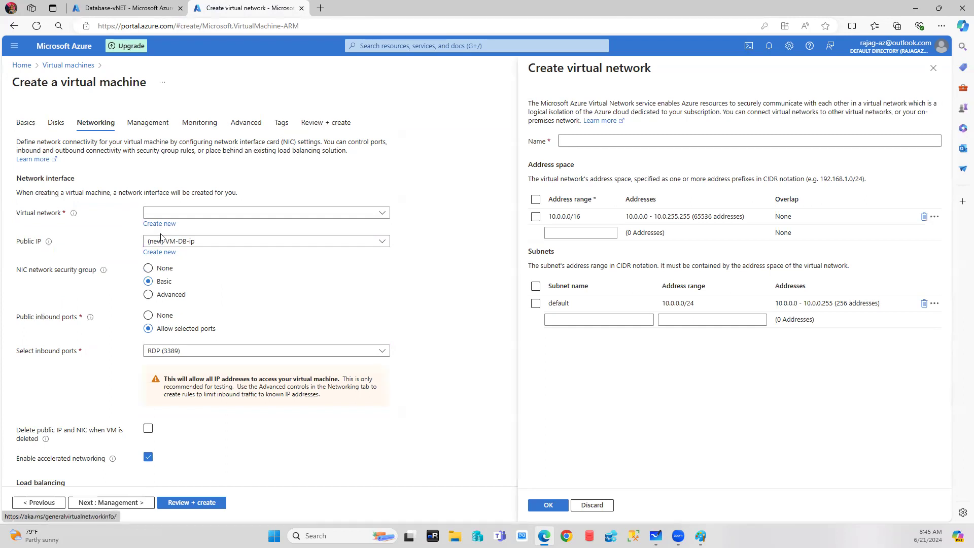
left_click(933, 68)
left_click(385, 215)
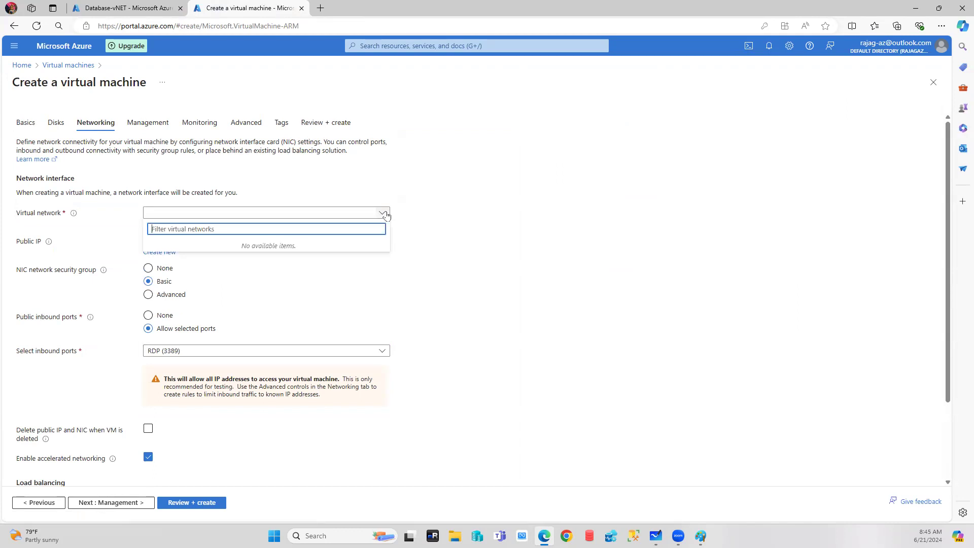
left_click(603, 213)
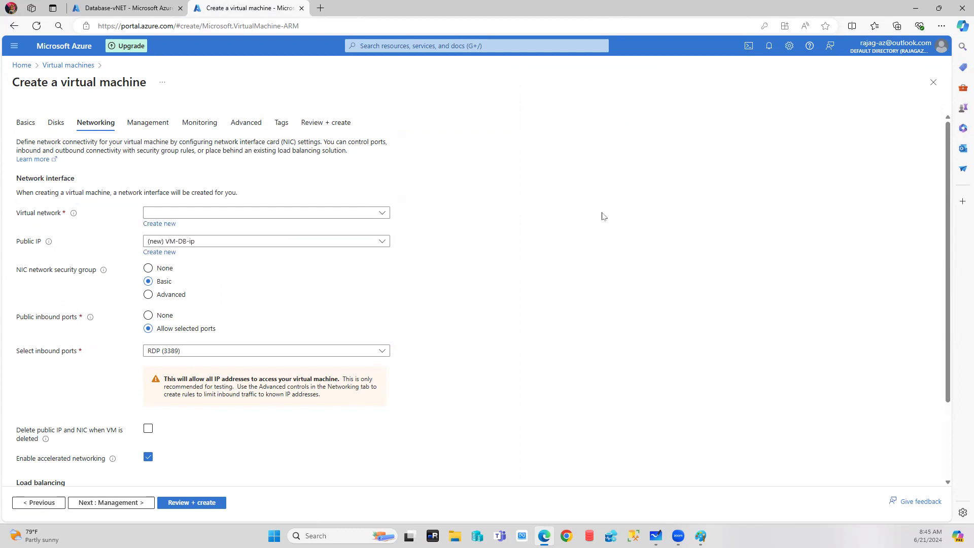
left_click(80, 4)
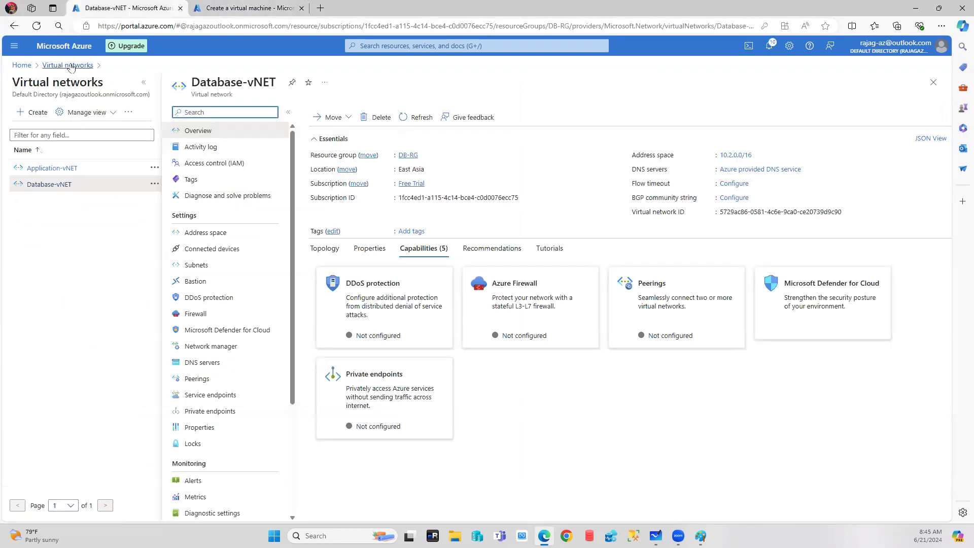
Start a blank Create a resource group form, browse its regions, then return to the VM form.
left_click(50, 66)
left_click(19, 65)
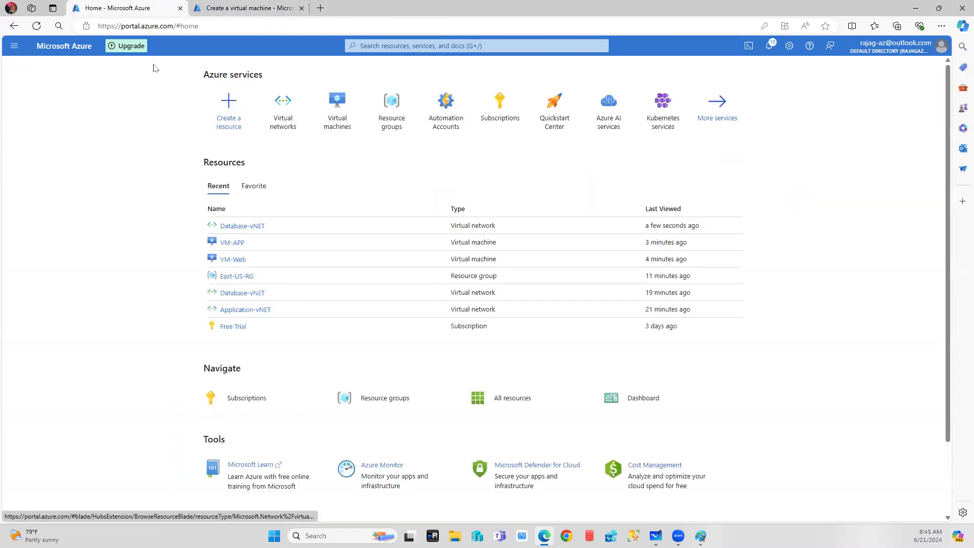
left_click(385, 112)
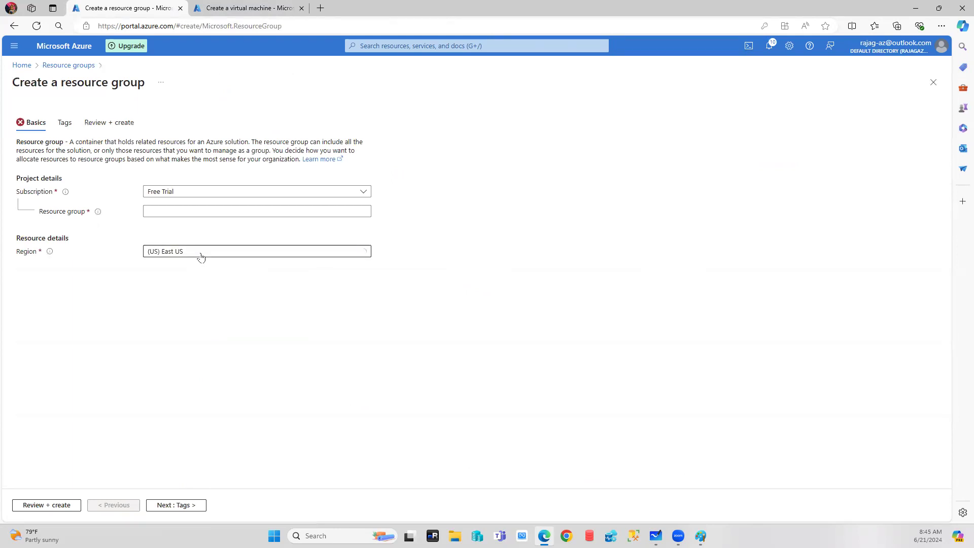
left_click(201, 256)
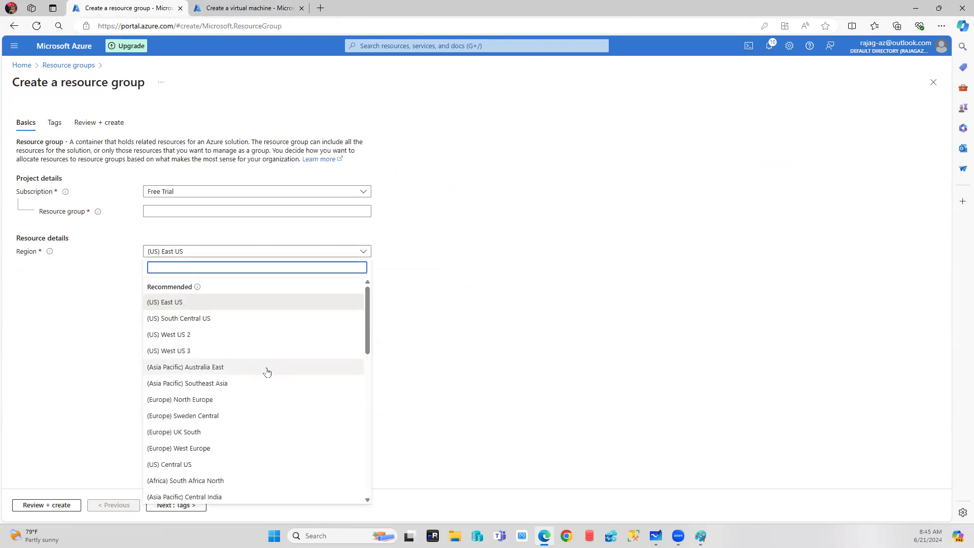
scroll(267, 372, "down", 3)
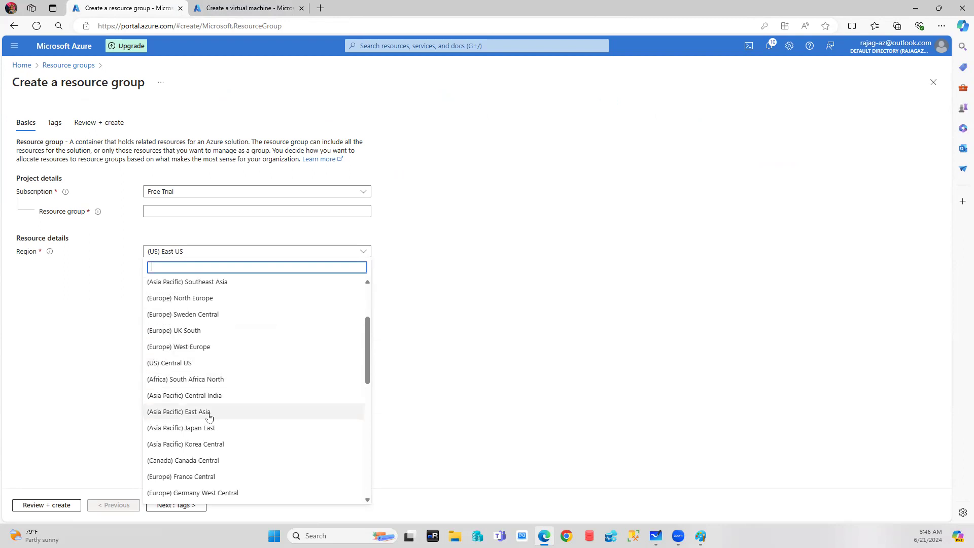
left_click(268, 10)
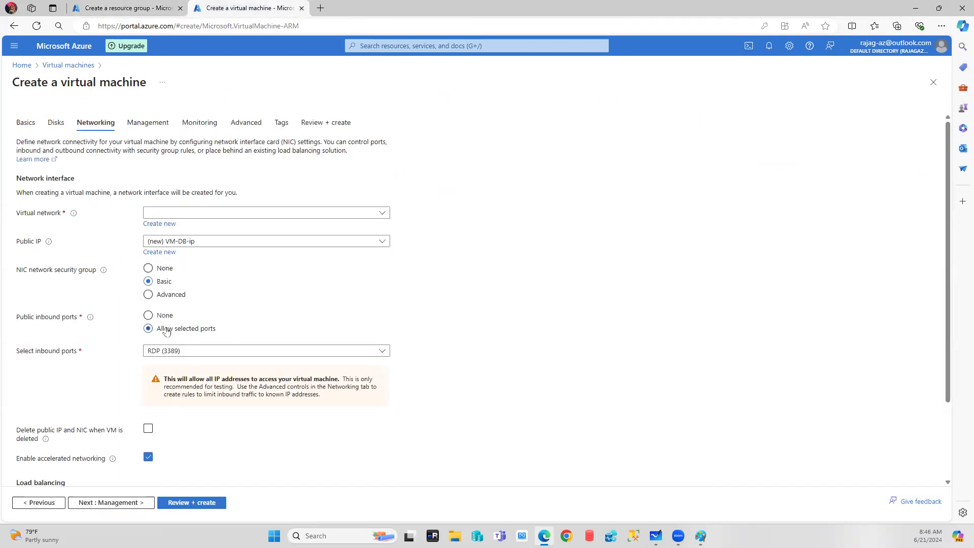
Switch VM-DB's image from Windows Server 2022 Hotpatch to Windows Server 2019 Datacenter - x64 Gen2.
left_click(21, 124)
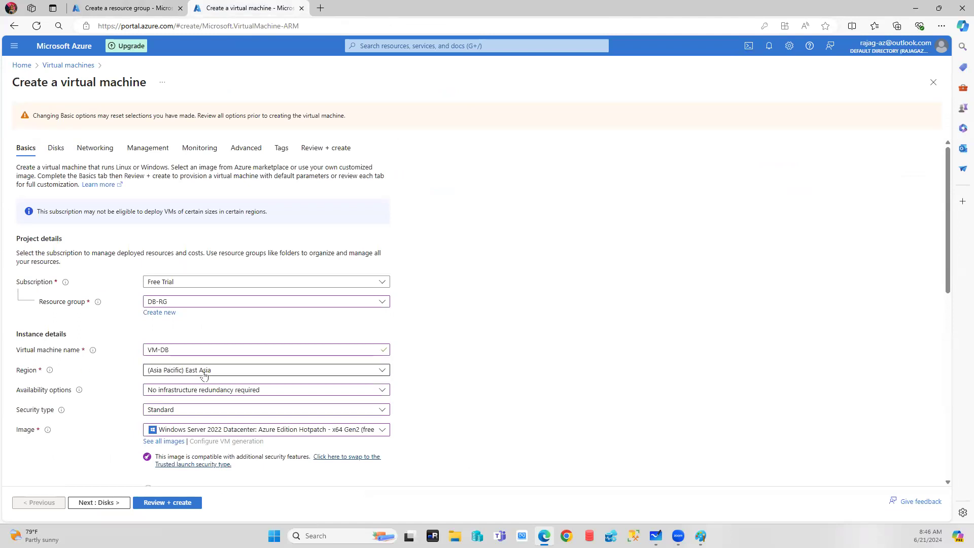
scroll(204, 374, "down", 2)
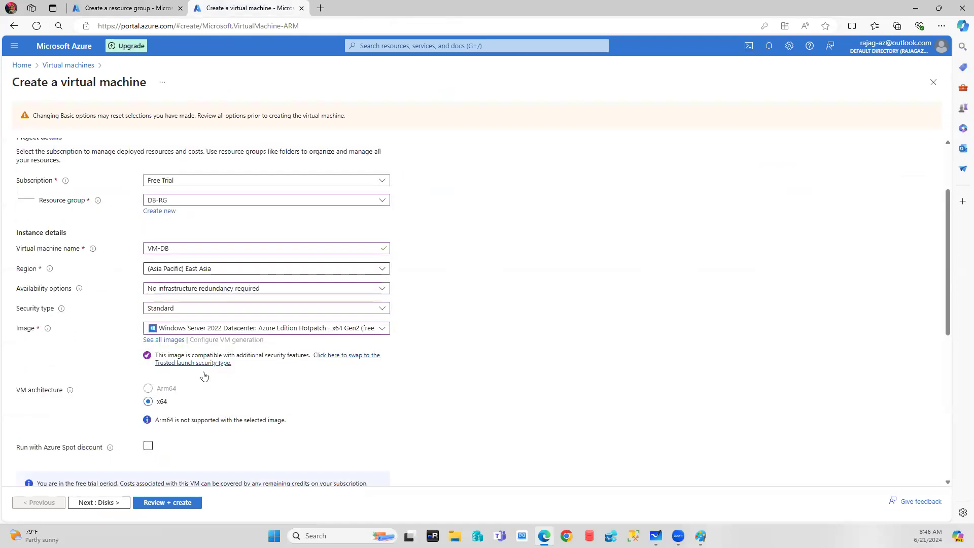
left_click(236, 330)
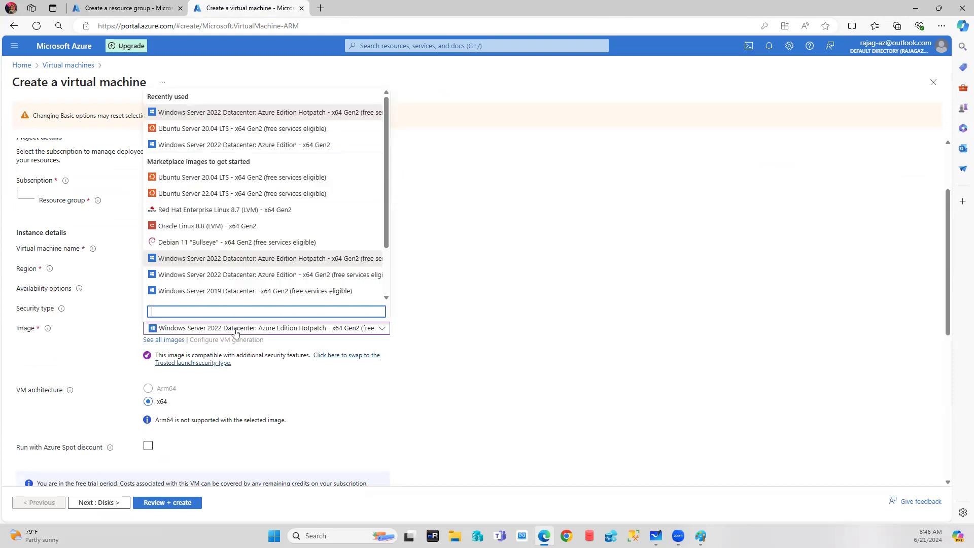
left_click(199, 290)
scroll(112, 180, "up", 2)
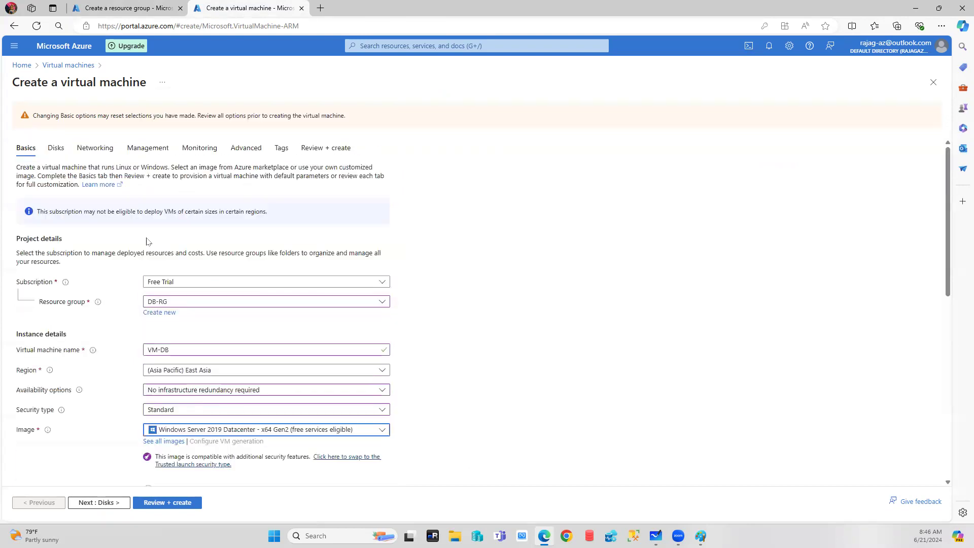
left_click(87, 148)
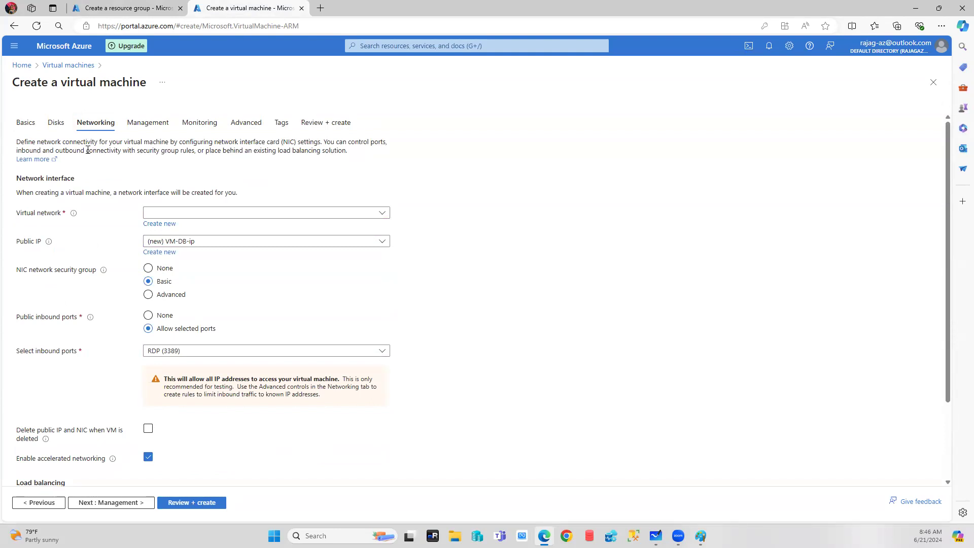
Start a new virtual network named Database-vNET with address space 10.3.0.0/16.
left_click(162, 227)
left_click(594, 142)
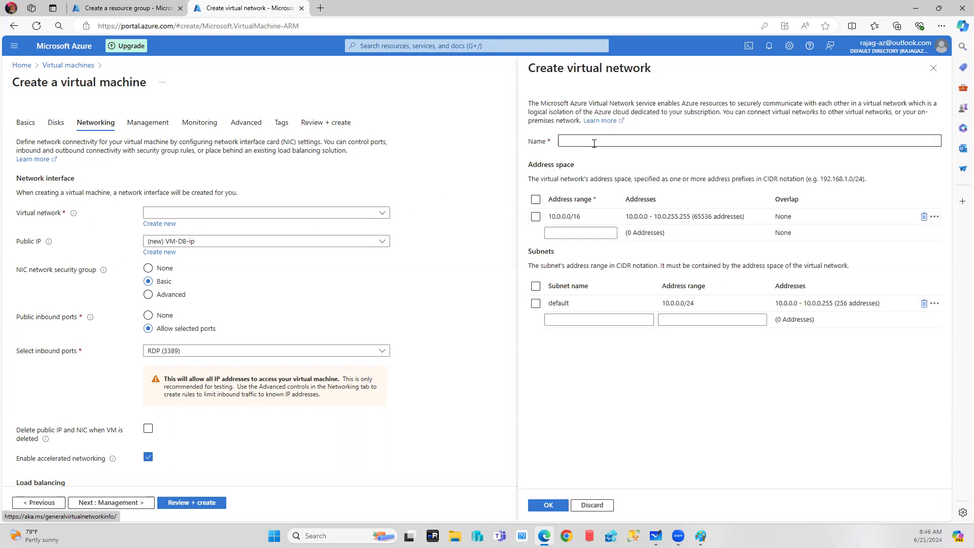
type("Database")
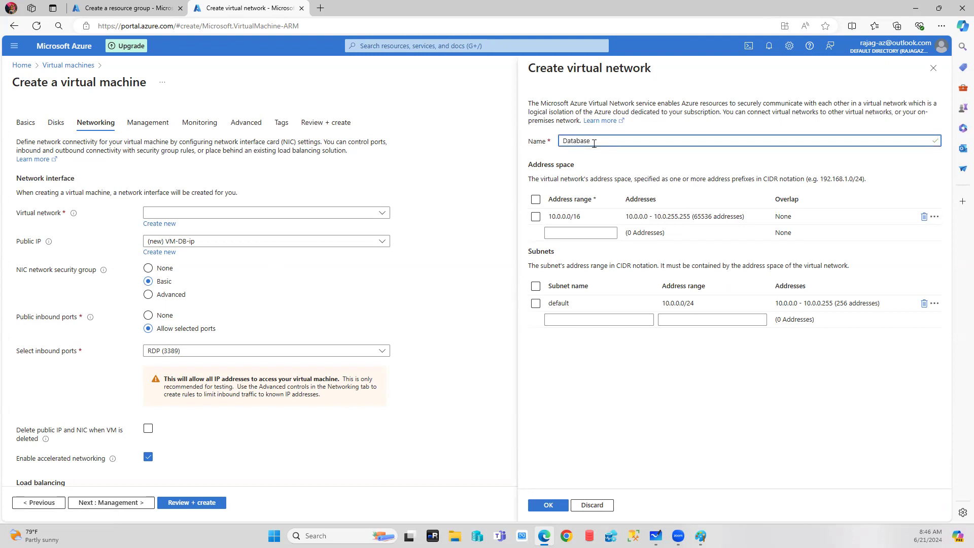
type("-vNET-1")
left_click(561, 217)
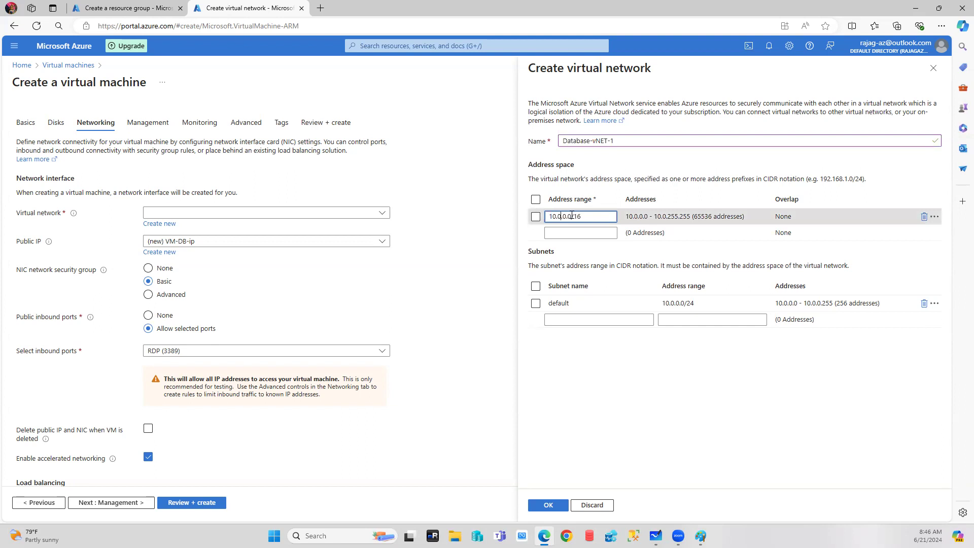
key("BackSpace")
type("3")
left_click(614, 363)
Add subnet Subnet-DB at 10.3.1.0/24 and create Database-vNET-1, confirming it appears in the dropdown.
left_click(563, 303)
type("Subnet-DB")
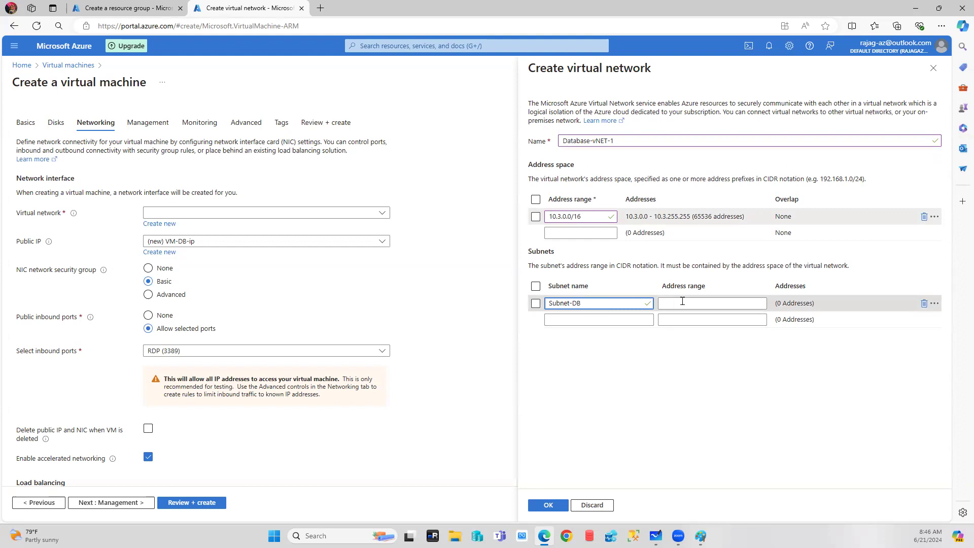
left_click(689, 302)
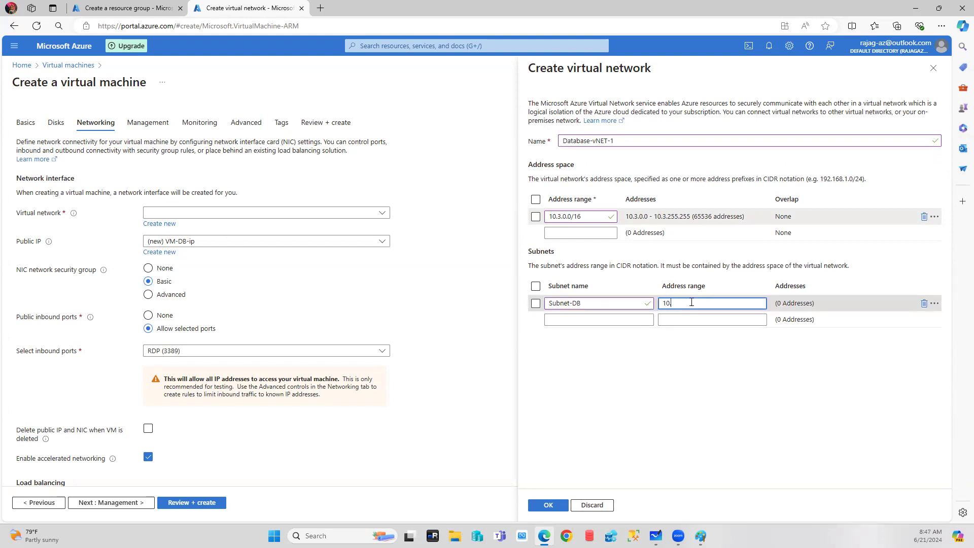
type("10.3.1.0")
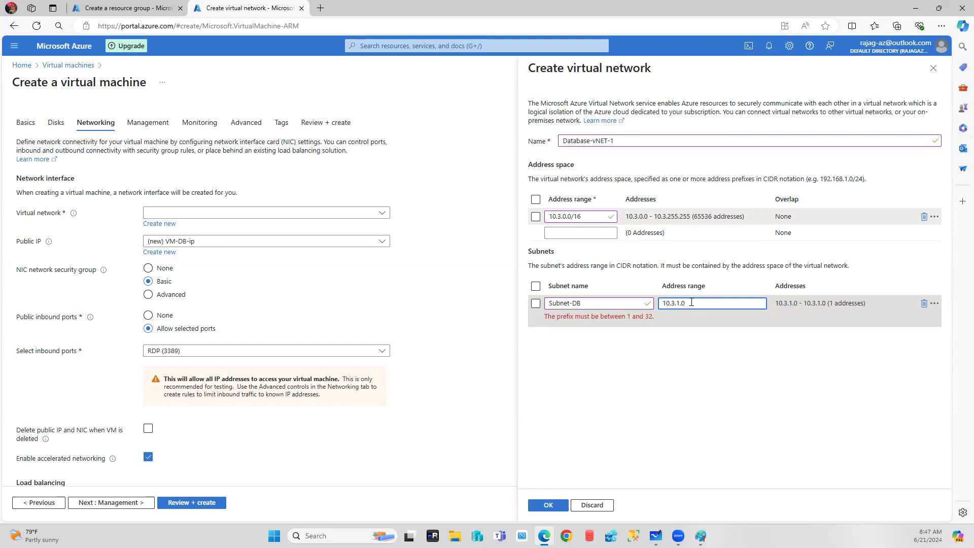
type("/24")
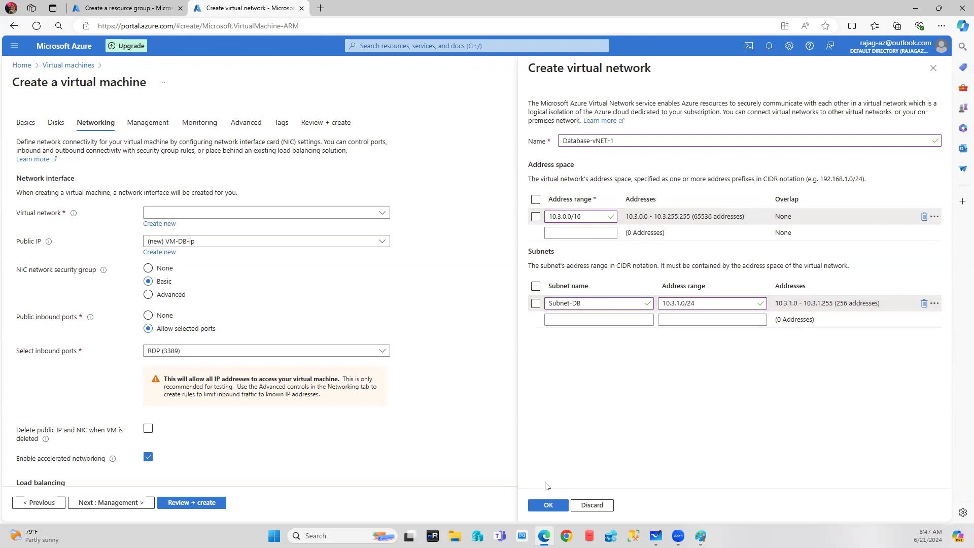
left_click(548, 505)
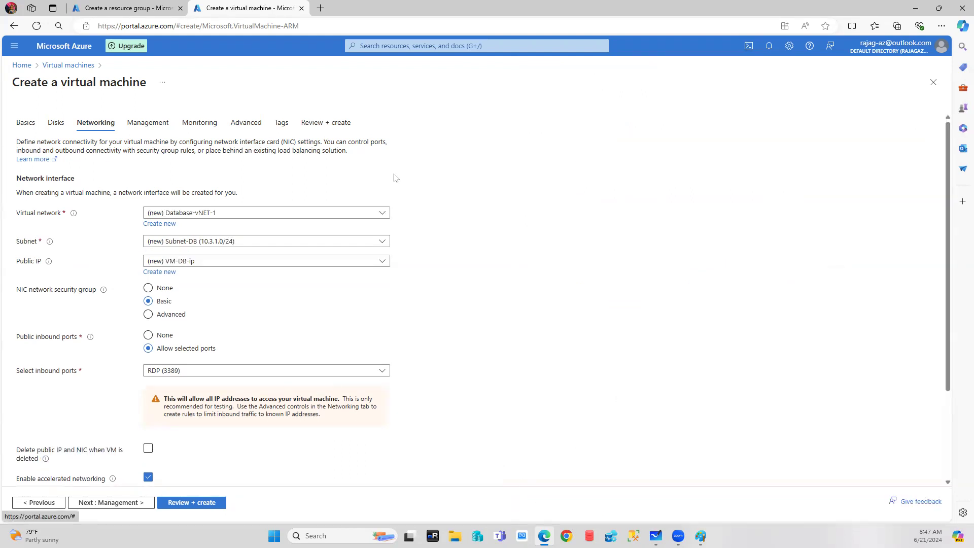
left_click(382, 214)
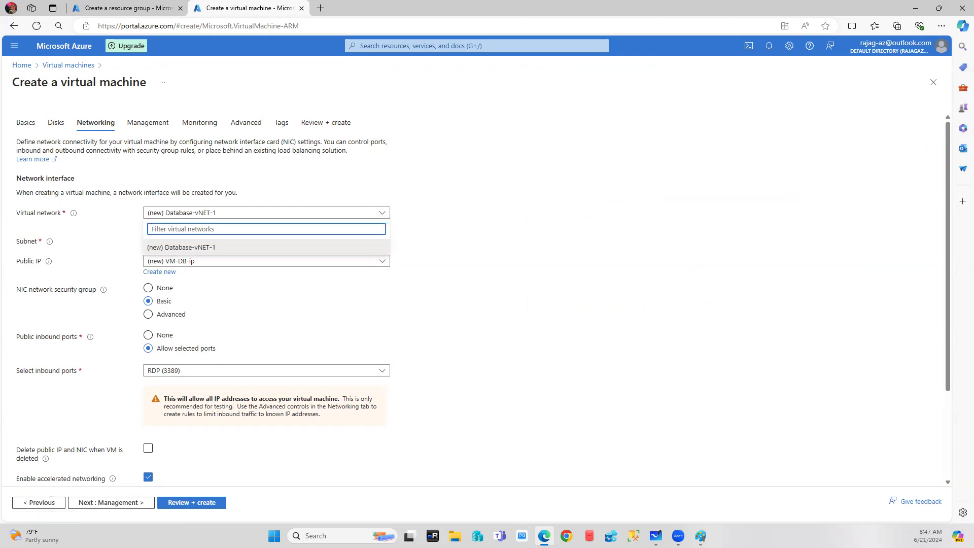
left_click(130, 8)
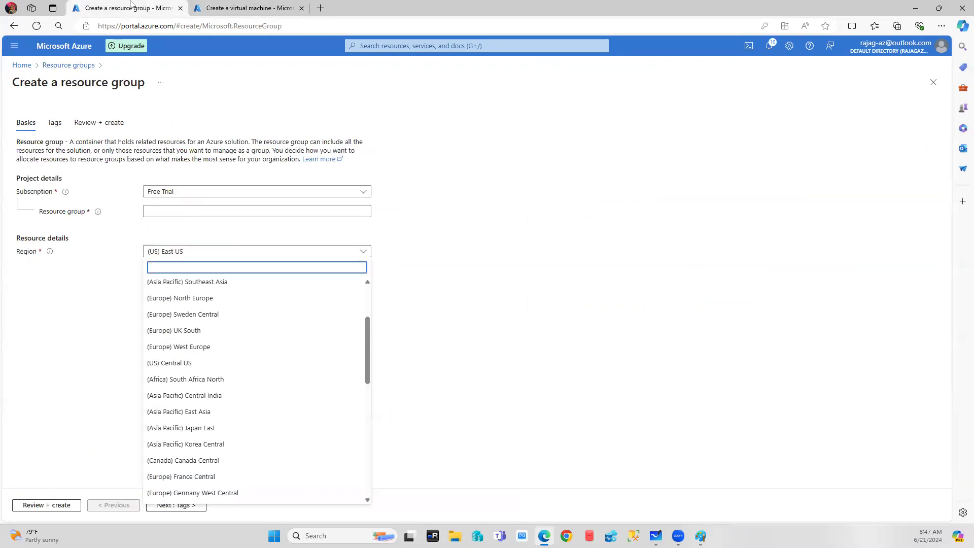
Inspect the subnets of Database-vNET in DB-RG, then return to the VM-DB networking form.
left_click(74, 65)
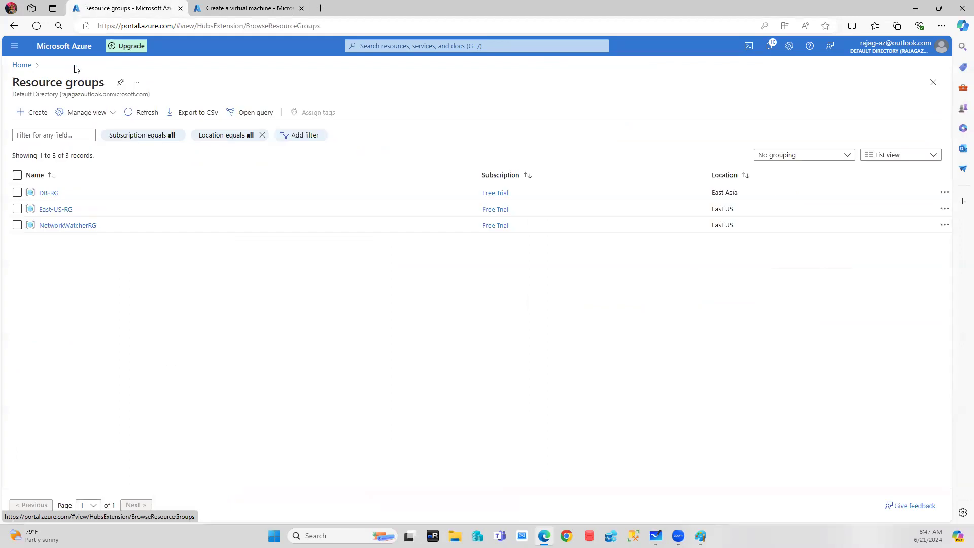
left_click(47, 194)
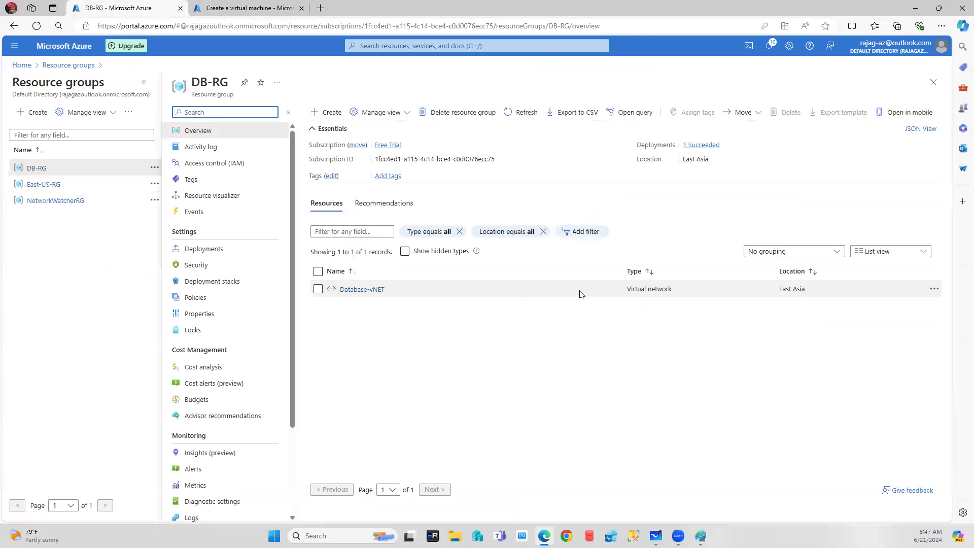
left_click(360, 290)
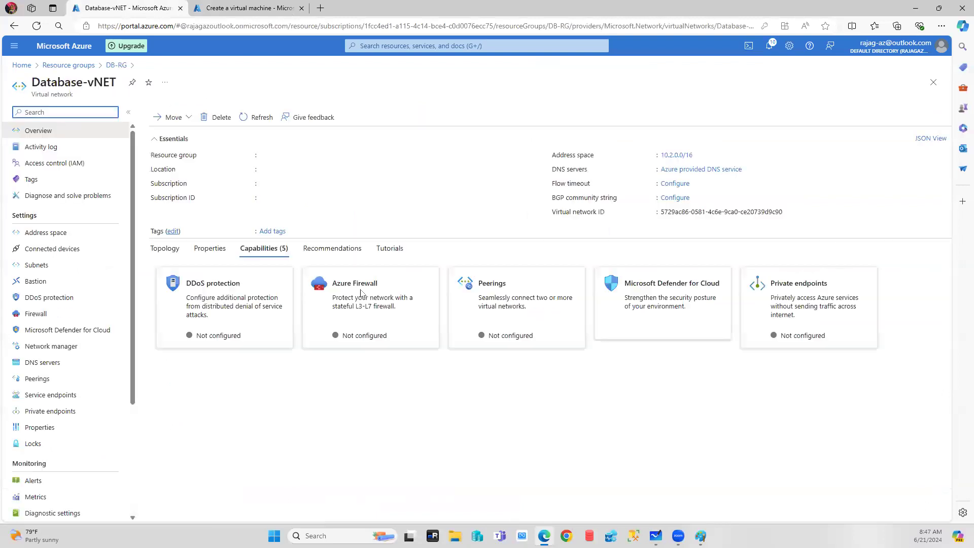
left_click(35, 265)
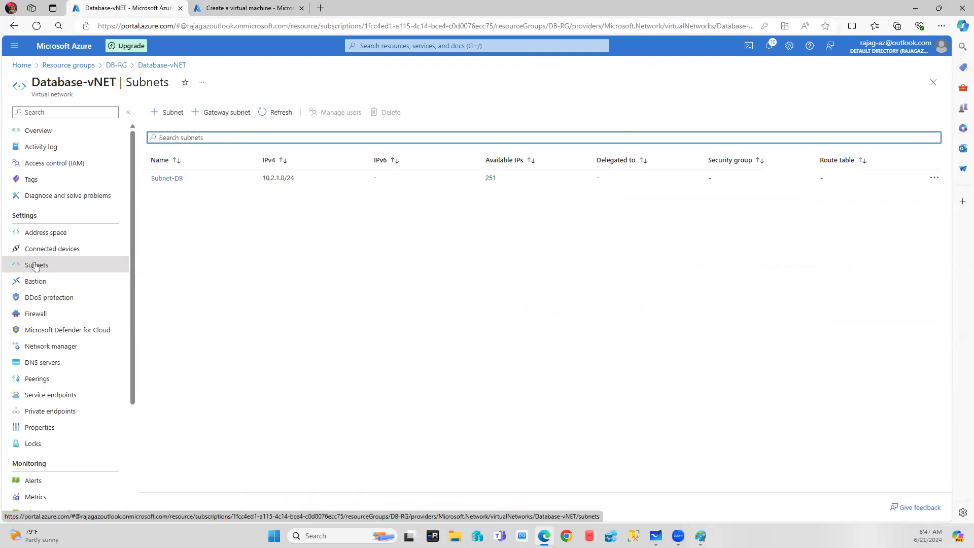
left_click(267, 8)
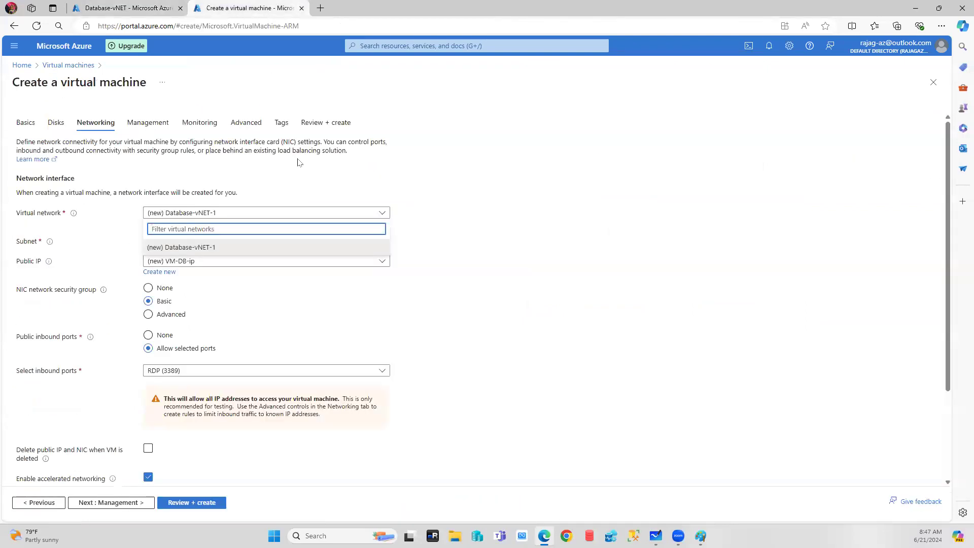
Keep Database-vNET-1 with Subnet-DB 10.3.1.0/24 for VM-DB, then bring up the Paint diagram.
left_click(473, 259)
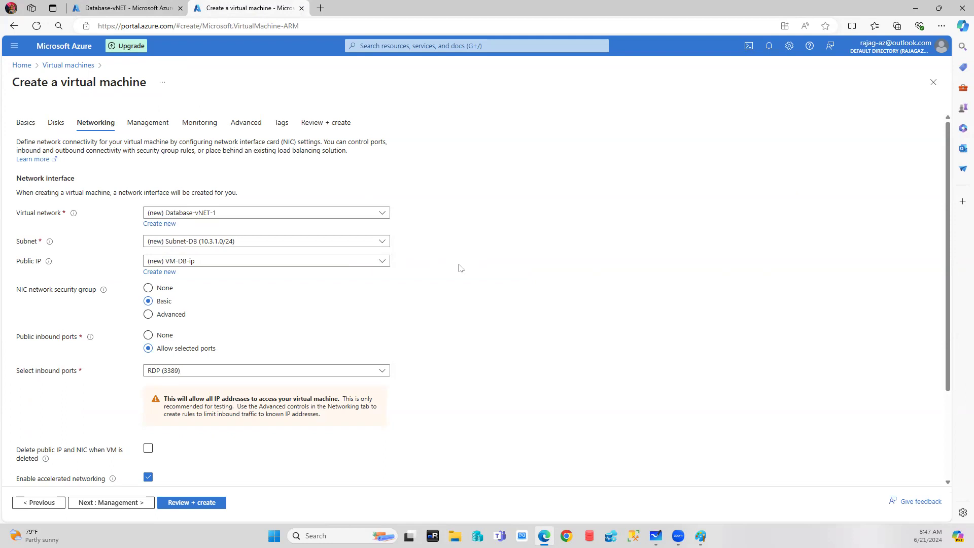
scroll(457, 268, "down", 1)
scroll(333, 276, "up", 1)
scroll(237, 314, "down", 1)
scroll(236, 312, "up", 1)
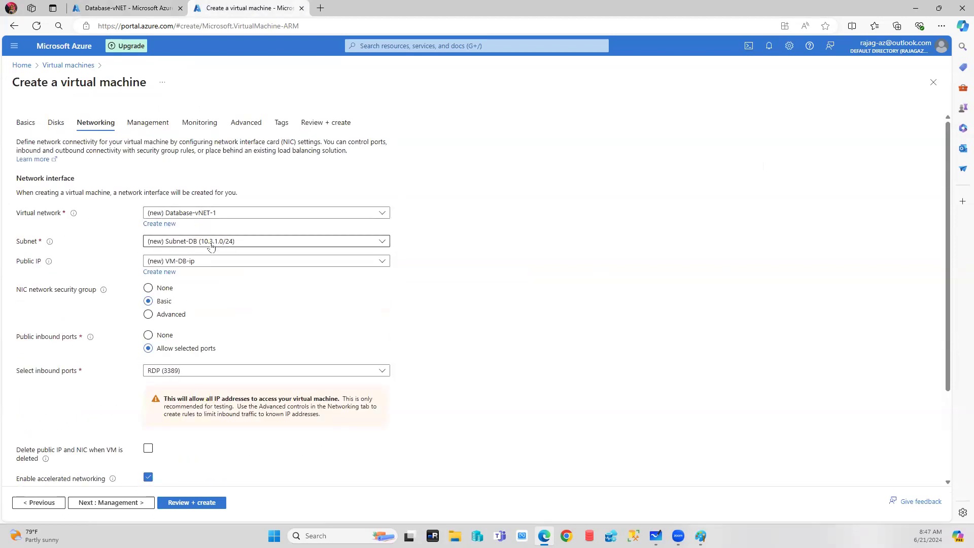
left_click(701, 536)
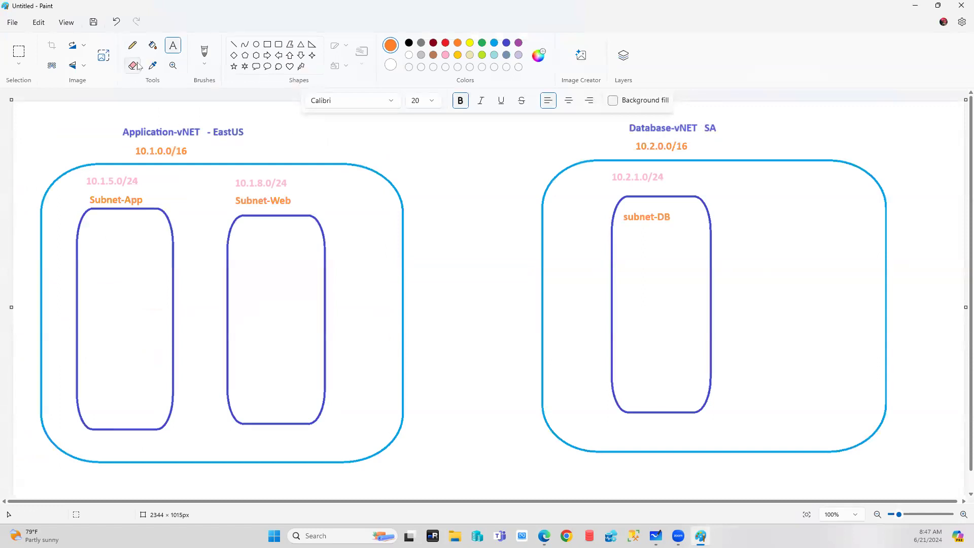
Erase the SA region and the old 10.2 address labels from the Database-vNET drawing.
left_click(138, 66)
mouse_move(705, 129)
left_mouse_down()
mouse_move(714, 127)
mouse_move(637, 144)
mouse_move(687, 145)
mouse_move(641, 146)
mouse_move(675, 147)
left_mouse_up()
left_click_drag(611, 178, 653, 172)
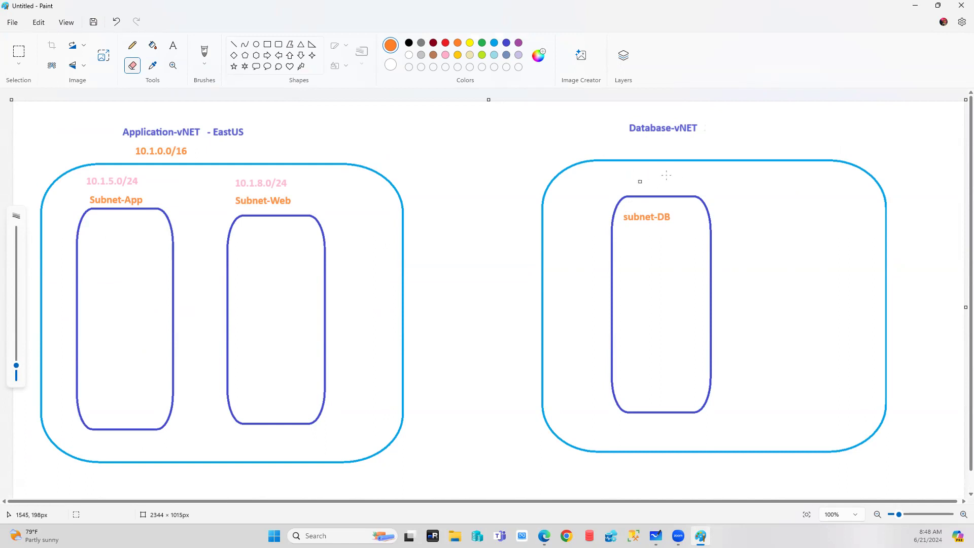
Add a size-20 '10.3.0.0/16' label under Database-vNET.
left_click(173, 45)
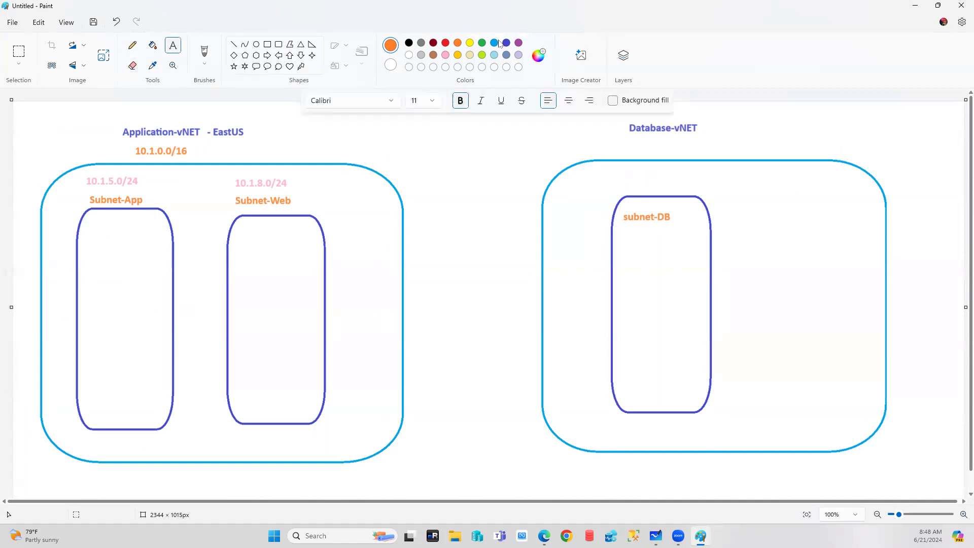
left_click(625, 144)
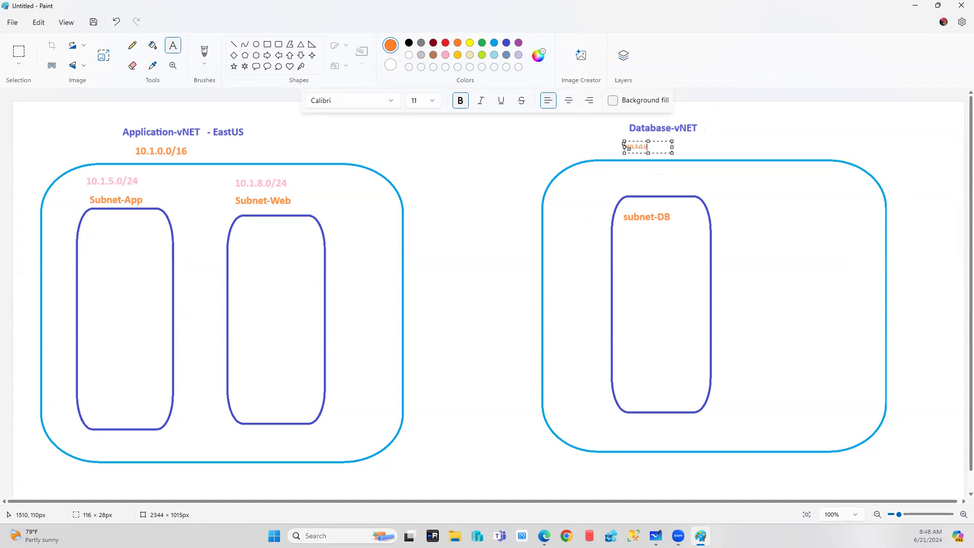
left_click_drag(666, 147, 593, 146)
left_click(431, 100)
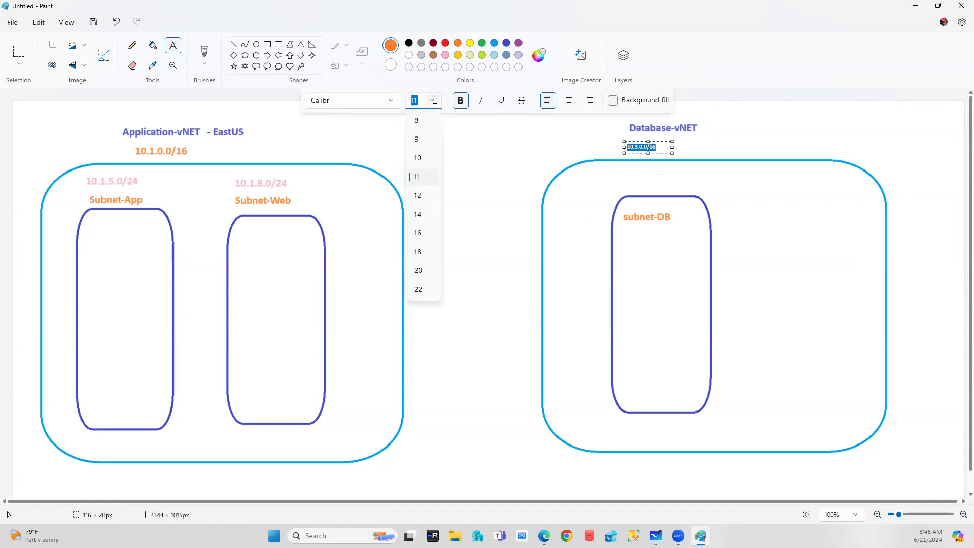
left_click(421, 271)
left_click_drag(673, 158, 708, 138)
left_click(628, 184)
Add the subnet address label above subnet-DB (typed as '10.301.0/24'), then return to Edge.
left_click(626, 181)
left_click_drag(652, 182, 646, 170)
type("10.3")
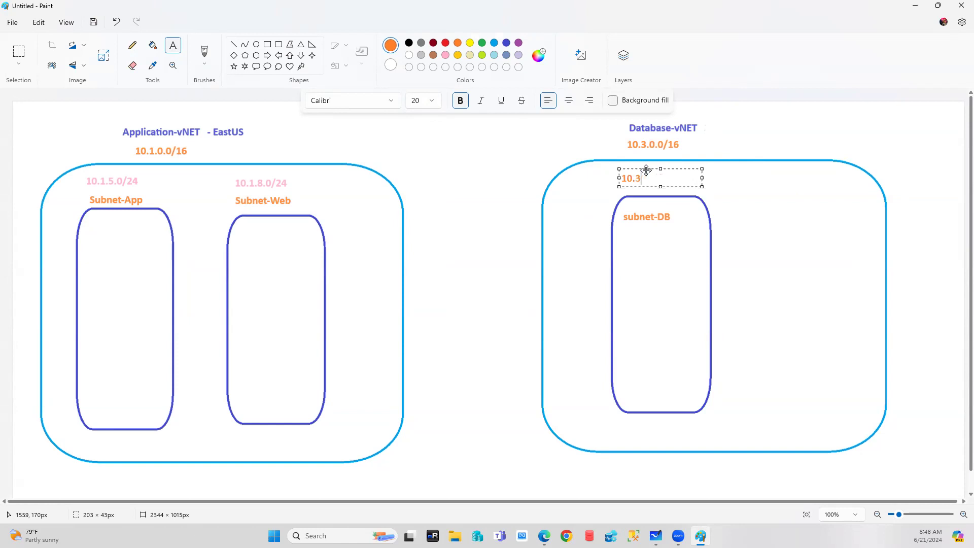
type("01.0/24")
left_click(512, 207)
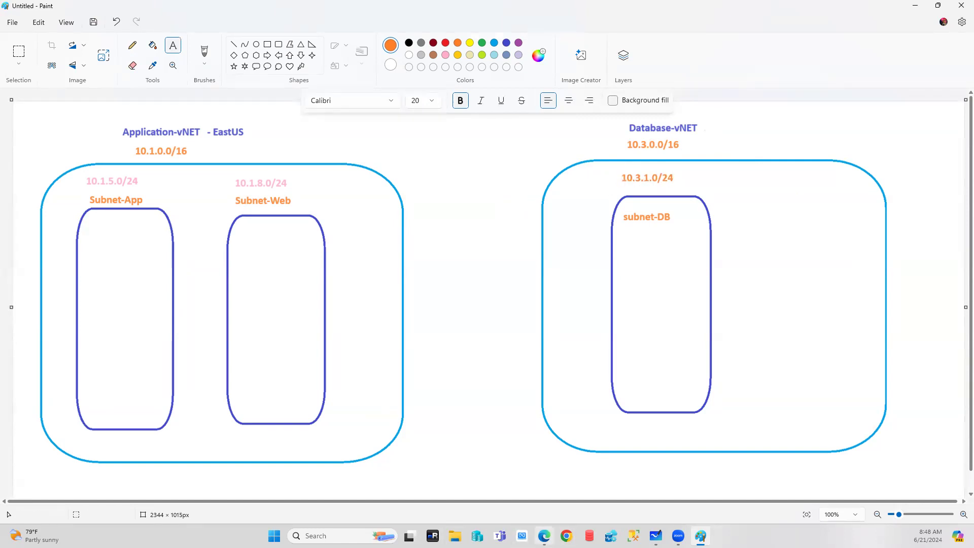
left_click(544, 535)
Disable boot diagnostics, reach Review + create, then start a Paint text box beside Database-vNET.
scroll(431, 294, "down", 2)
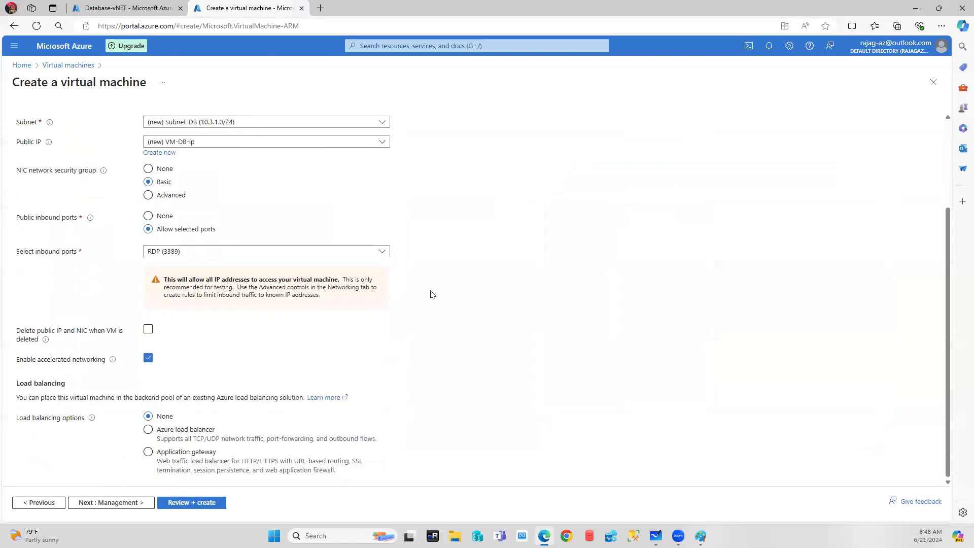
left_click(111, 502)
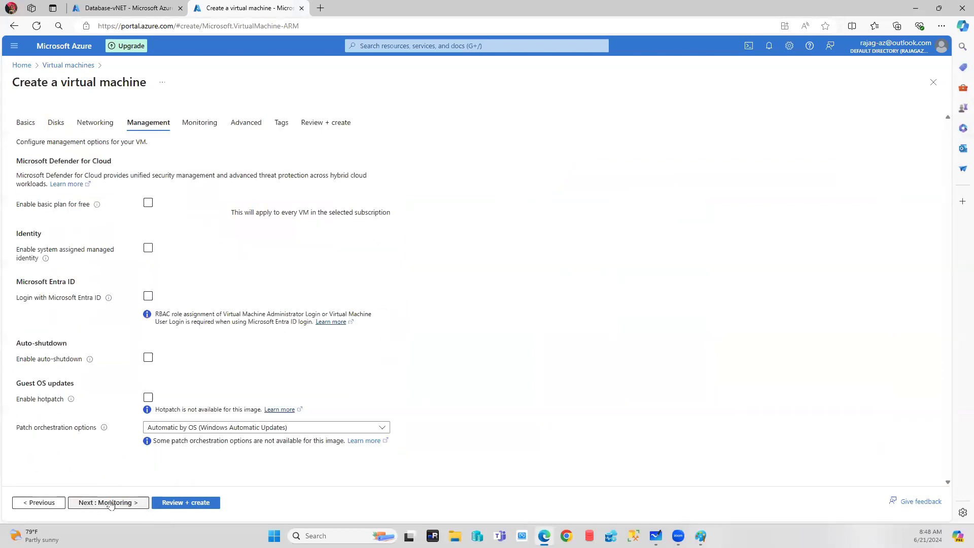
left_click(111, 503)
left_click(159, 246)
left_click(187, 502)
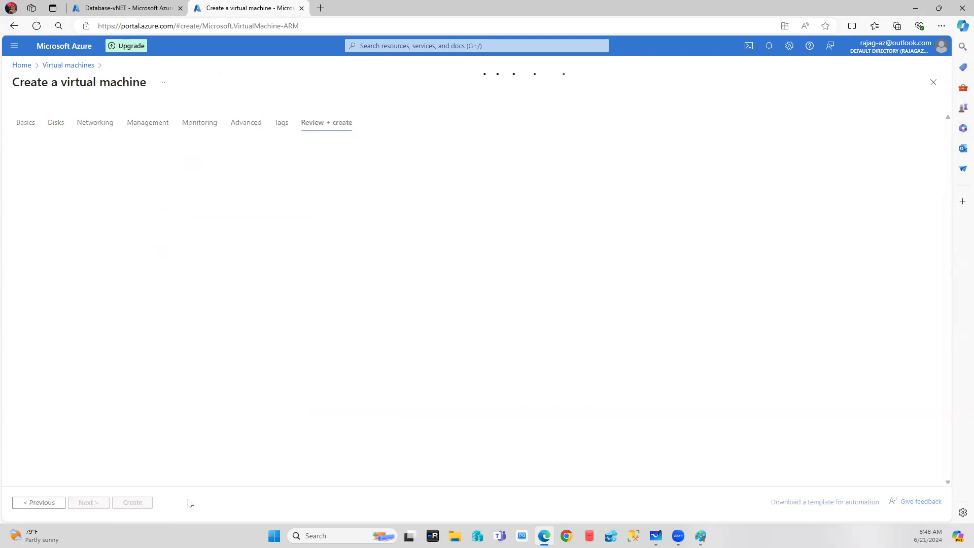
left_click(701, 535)
left_click(711, 126)
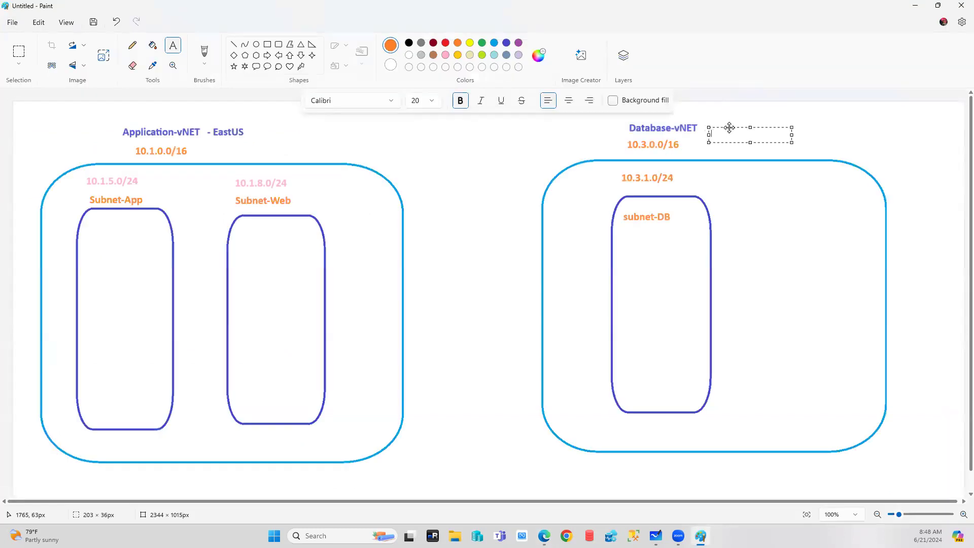
Add a dark blue 'East Asia' label next to Database-vNET in the Paint diagram.
left_click_drag(729, 127, 726, 119)
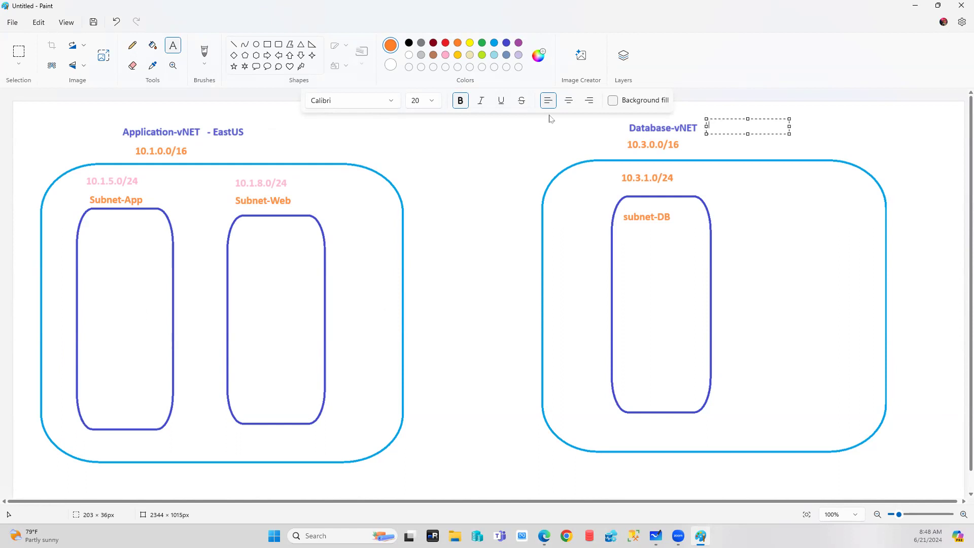
left_click(506, 43)
type("East Asia")
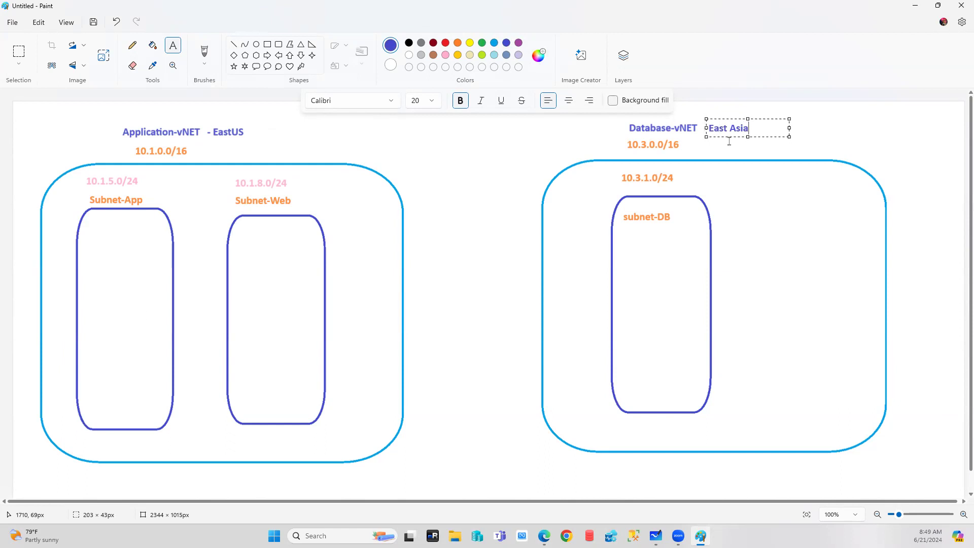
left_click(869, 118)
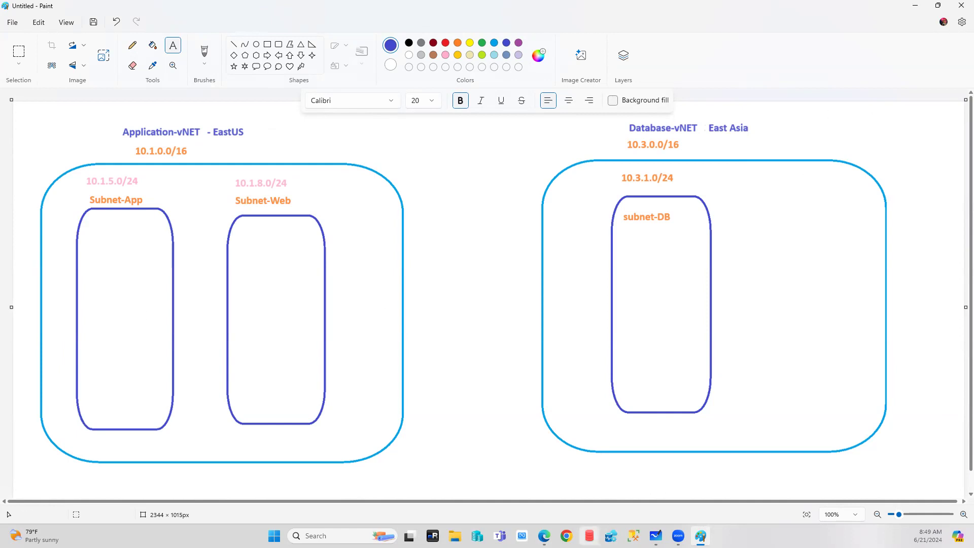
left_click(537, 533)
Create the VM-DB virtual machine in DB-RG, then return to the Azure home page.
left_click(119, 503)
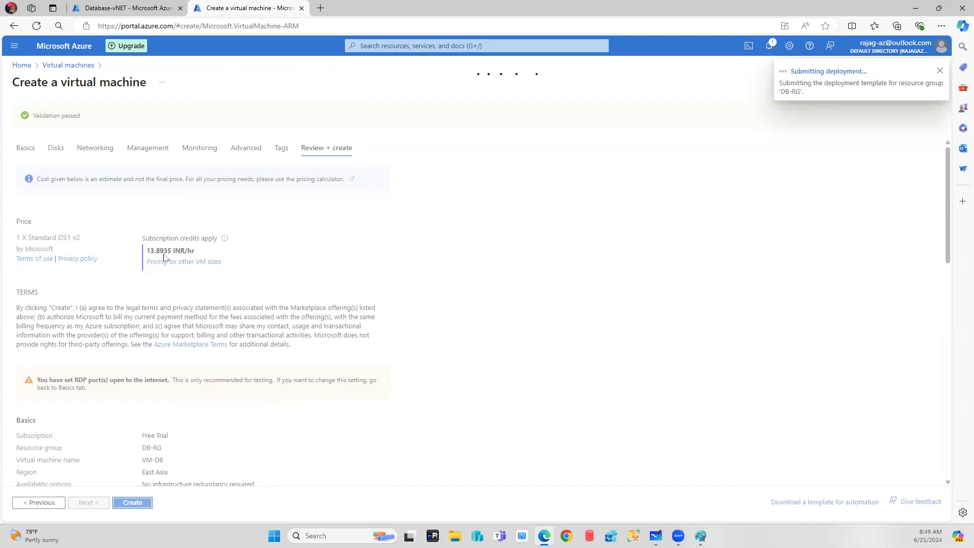
left_click(96, 6)
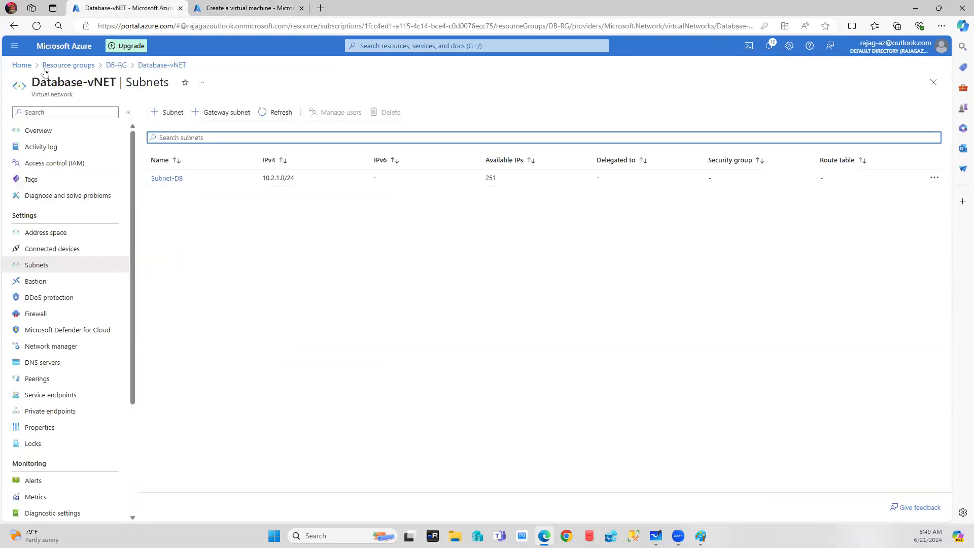
left_click(22, 65)
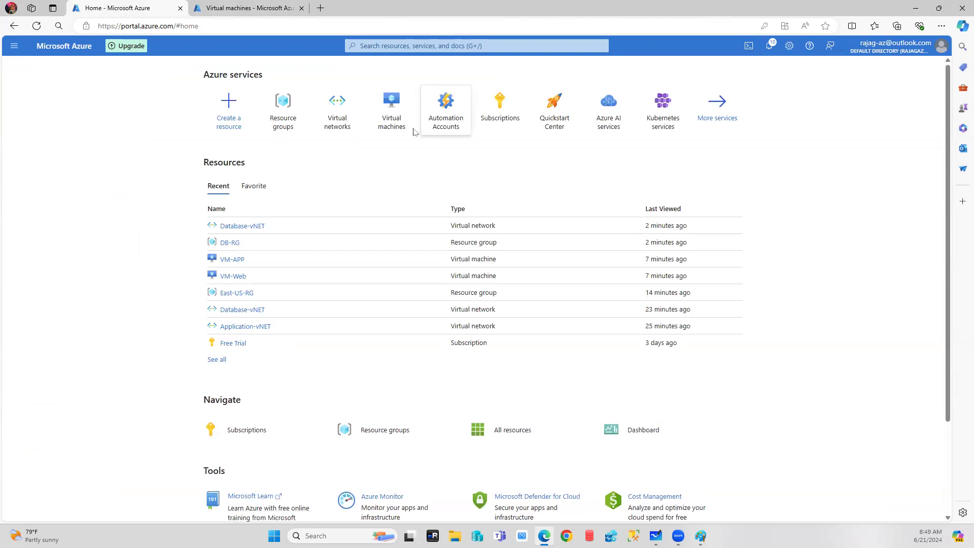
Open the Virtual machines list showing VM-APP and VM-Web, then glance at the Paint diagram.
left_click(392, 103)
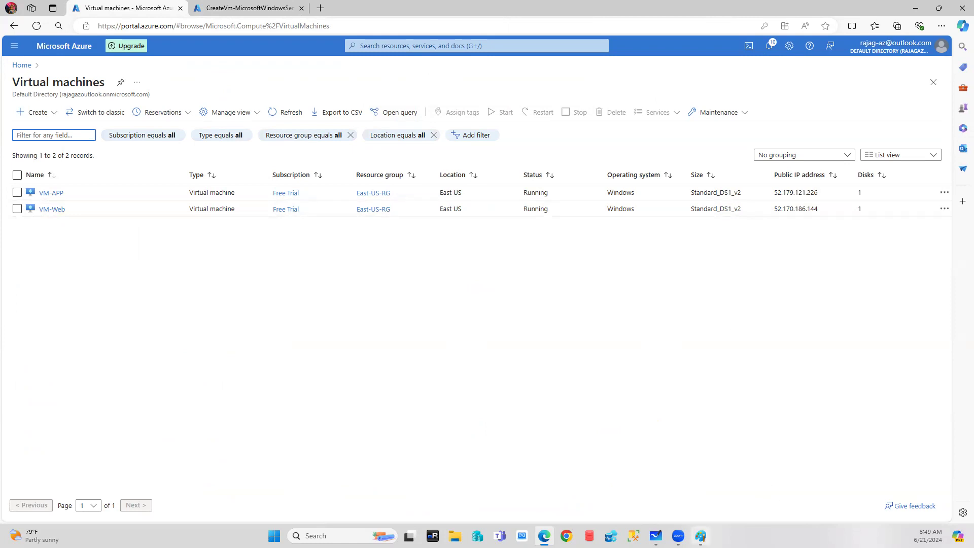
left_click(700, 535)
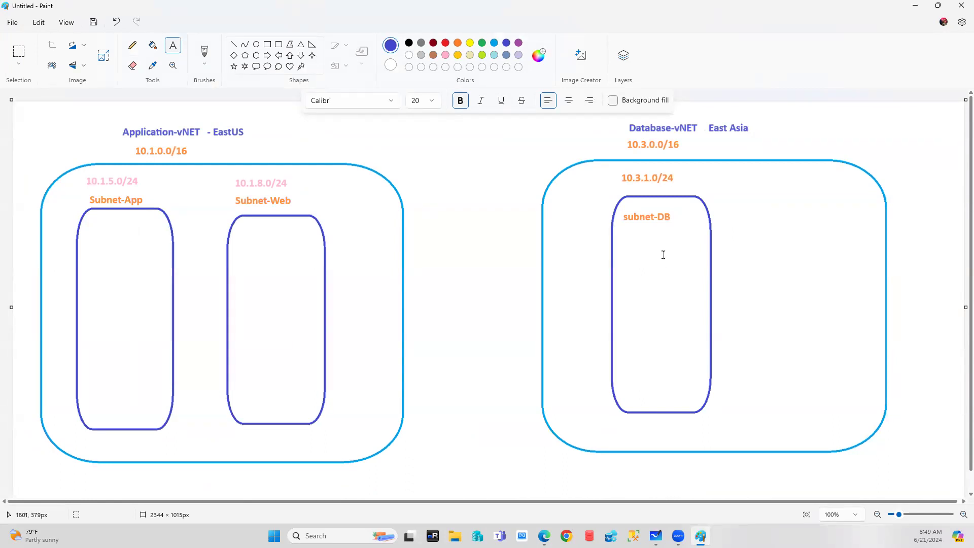
Launch 'mstsc -v' from Run with VM-APP's public IP 52.179.121.226.
left_click(544, 536)
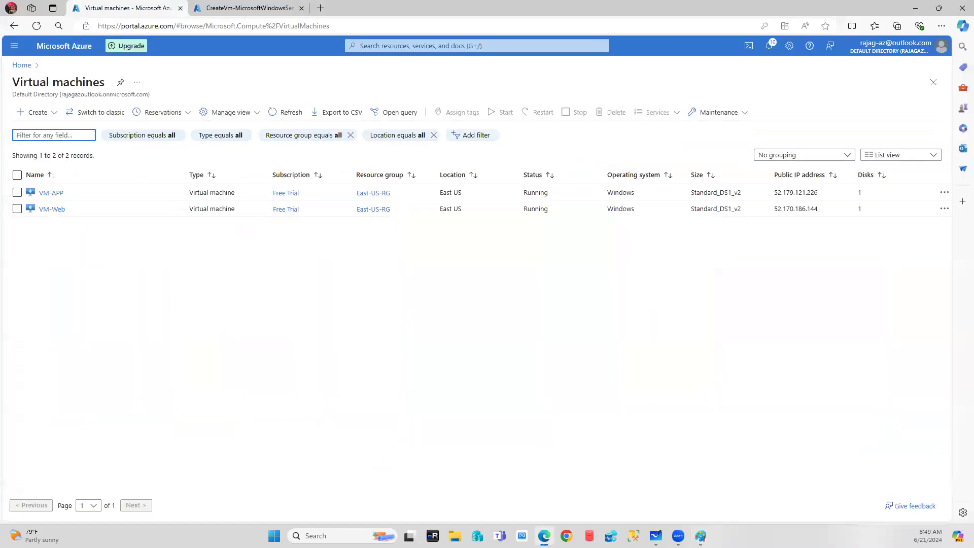
left_click_drag(818, 193, 774, 195)
key("ctrl+c")
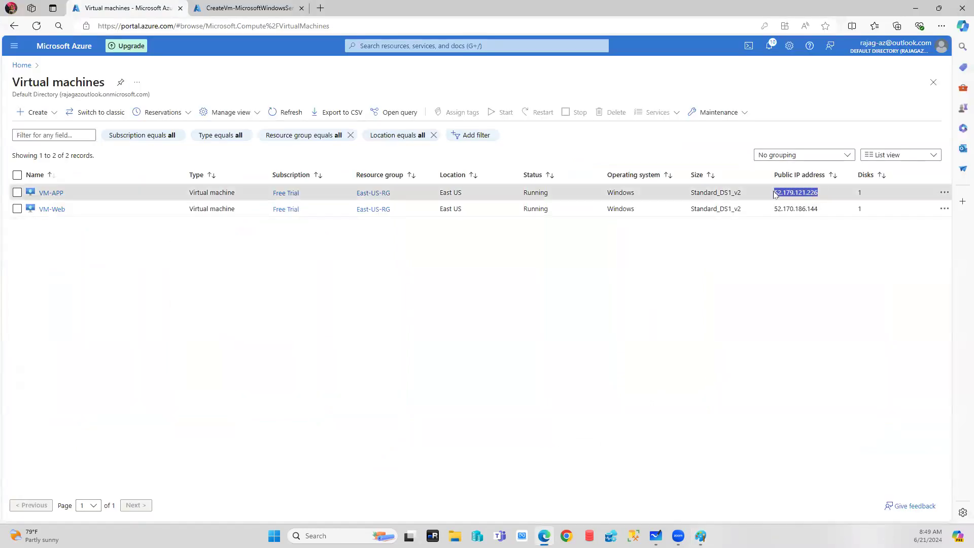
key("super+r")
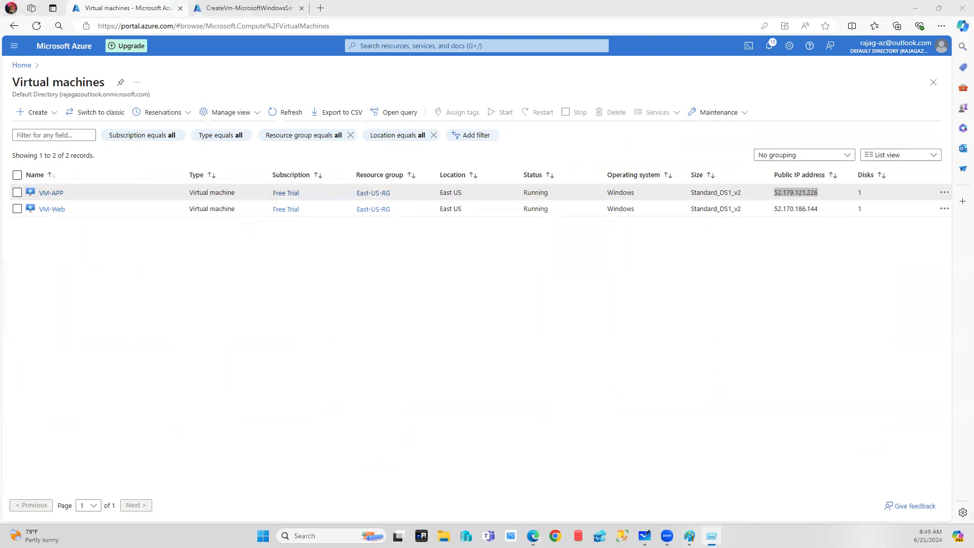
type("msts")
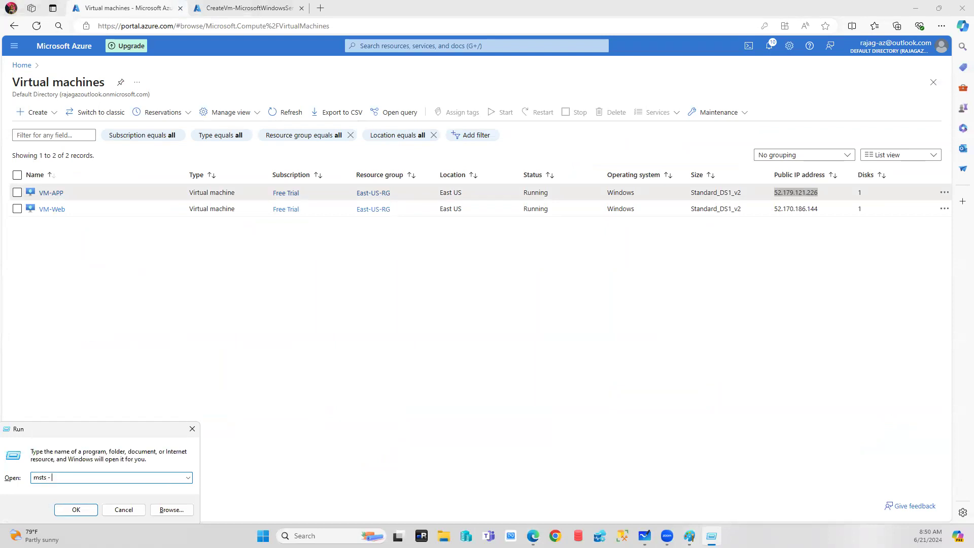
type(" -v")
key("ctrl+v")
type("c")
left_click(76, 510)
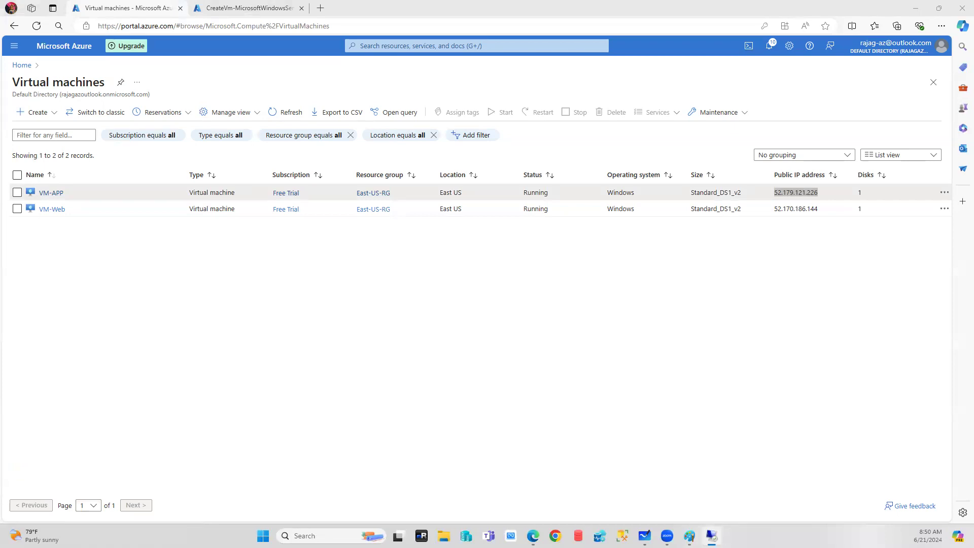
Sign in to VM-APP with a different admin account, accept the certificate, maximize, then minimize the session.
left_click(385, 339)
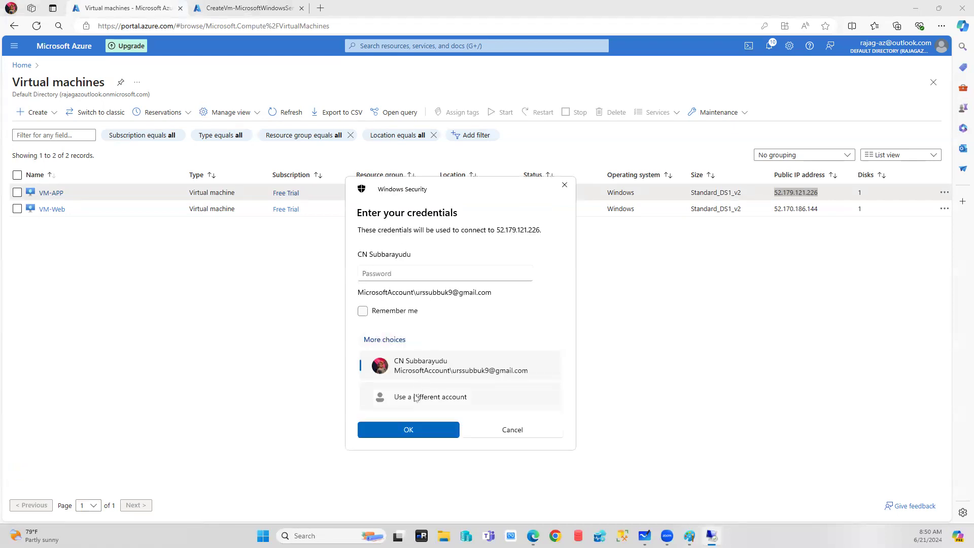
left_click(415, 397)
type("saadmin")
key("Tab")
type("Pas")
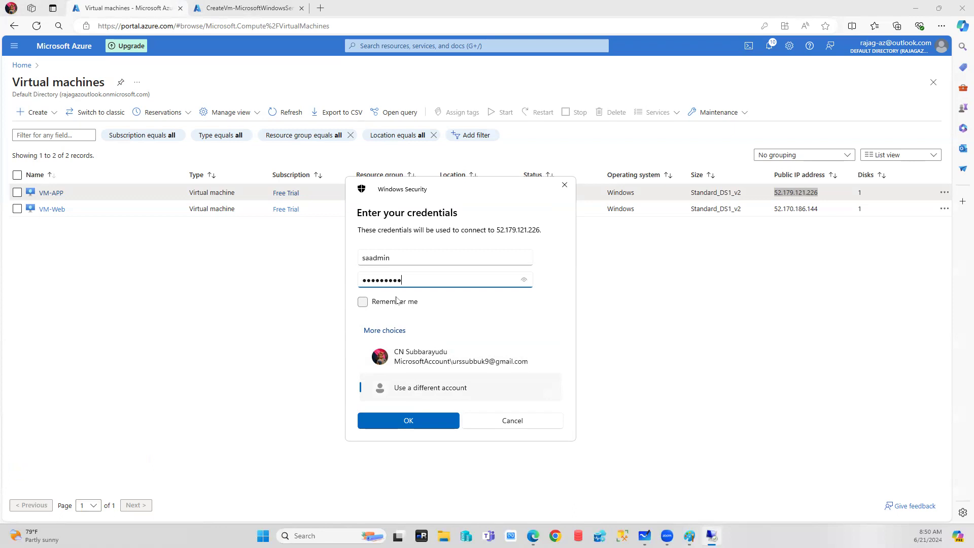
key("Return")
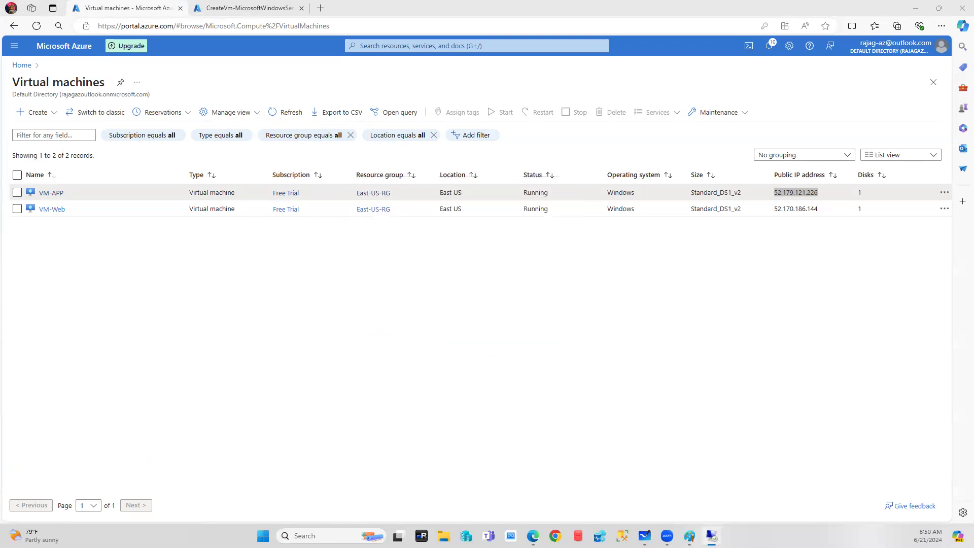
left_click(412, 345)
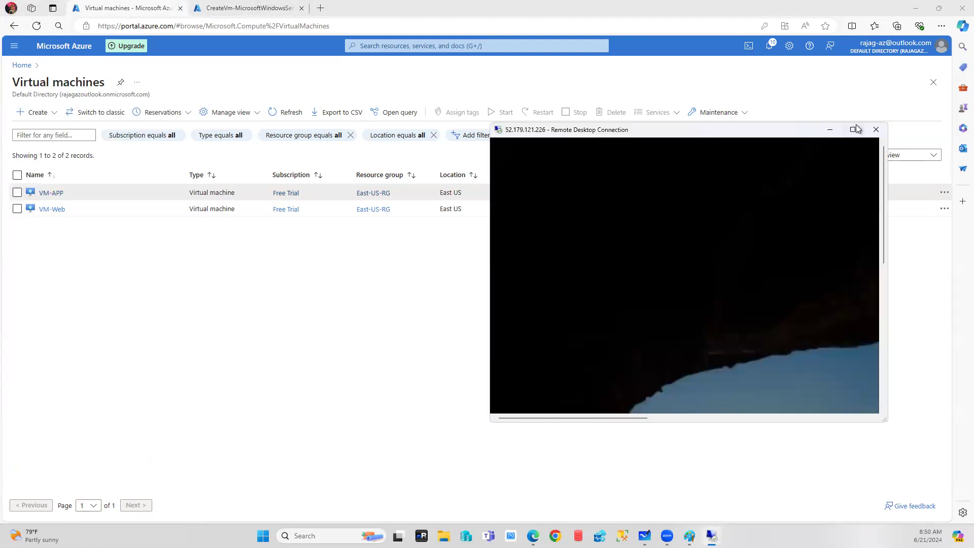
left_click(855, 128)
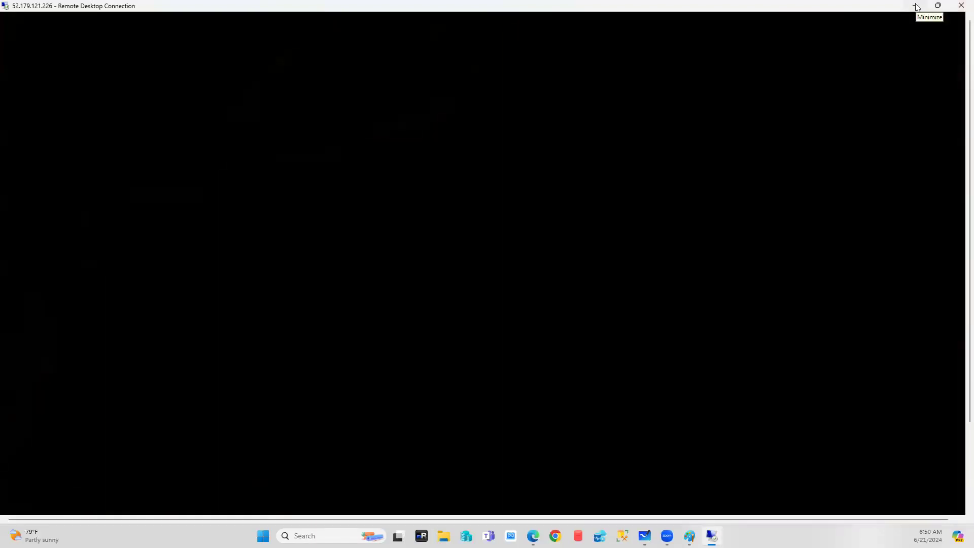
left_click(916, 6)
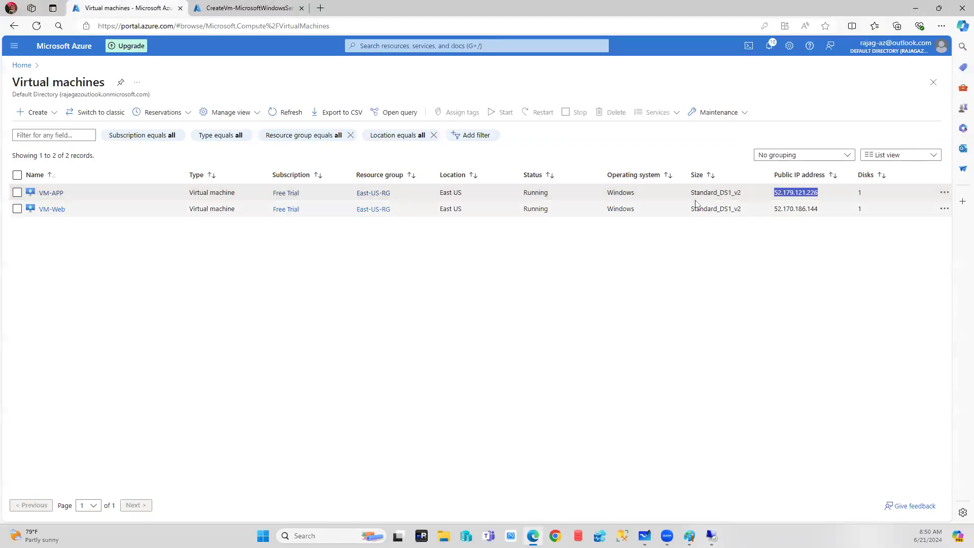
Rerun the mstsc command with VM-Web's IP 52.170.186.144 replacing the old address.
left_click_drag(774, 209, 836, 208)
key("ctrl+c")
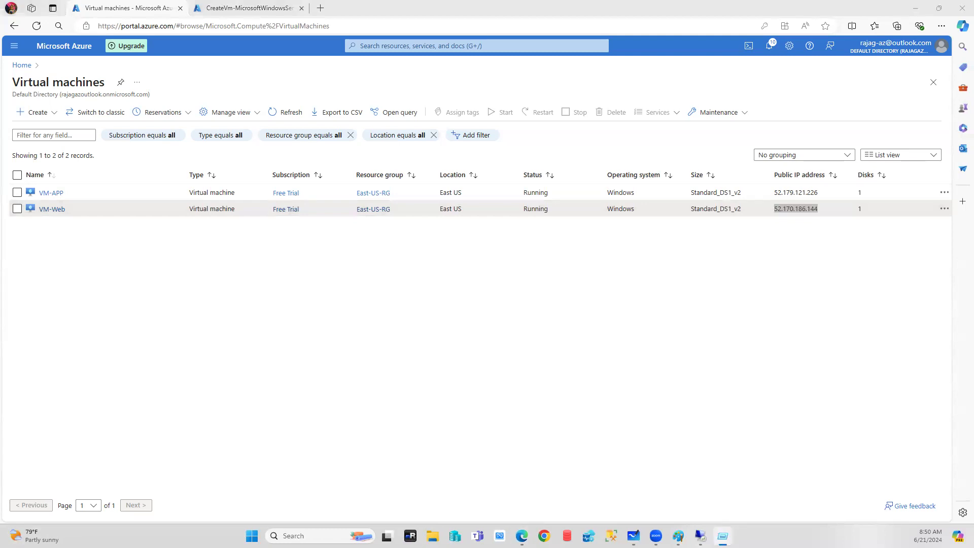
double_click(96, 430)
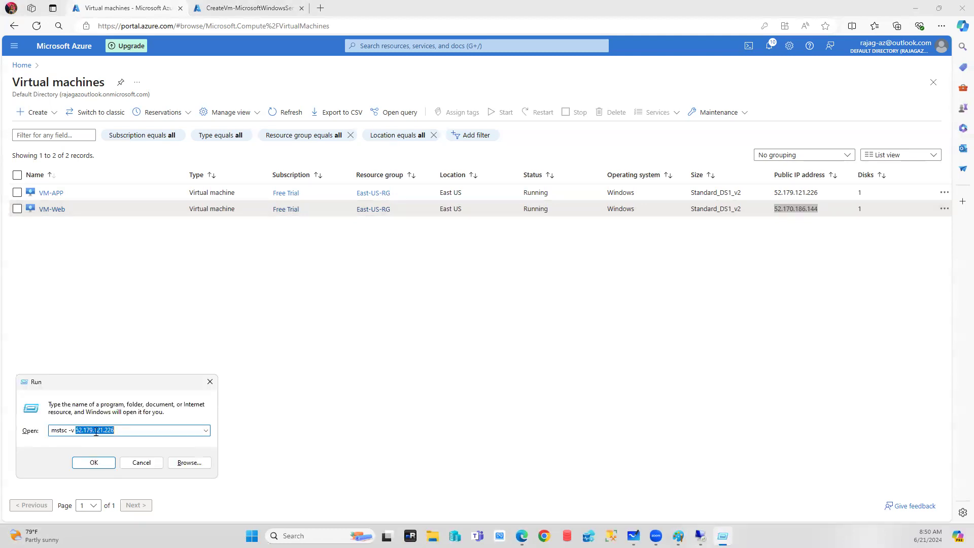
key("ctrl+v")
left_click(85, 463)
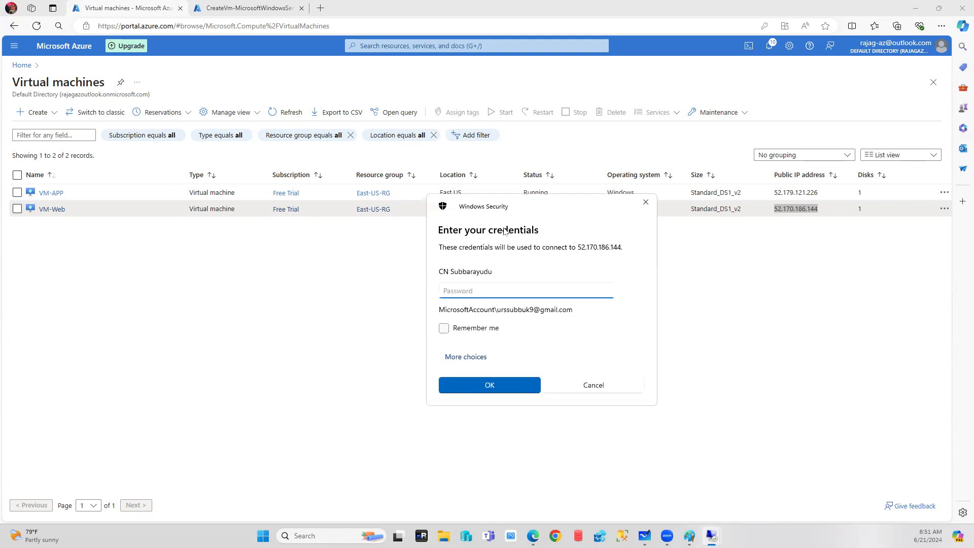
Sign in to VM-Web with a different admin account, maximize the session, then return to the portal.
left_click(466, 347)
left_click(525, 406)
type("saad")
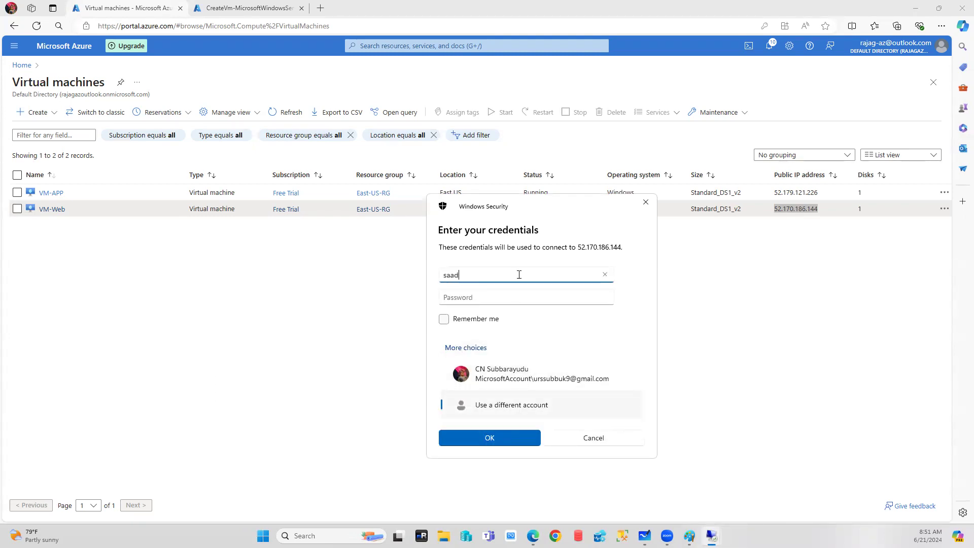
type("min")
key("Tab")
type("*")
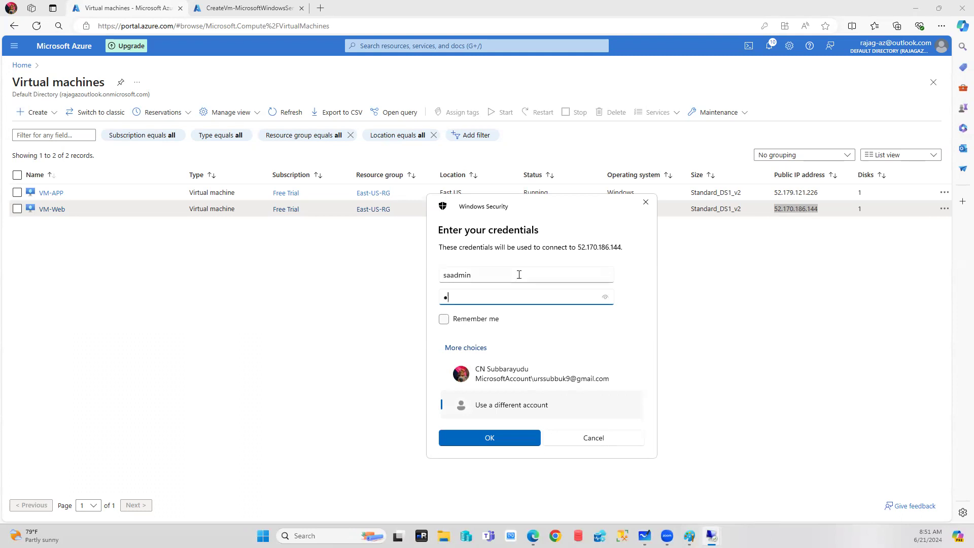
type("*******")
left_click(489, 438)
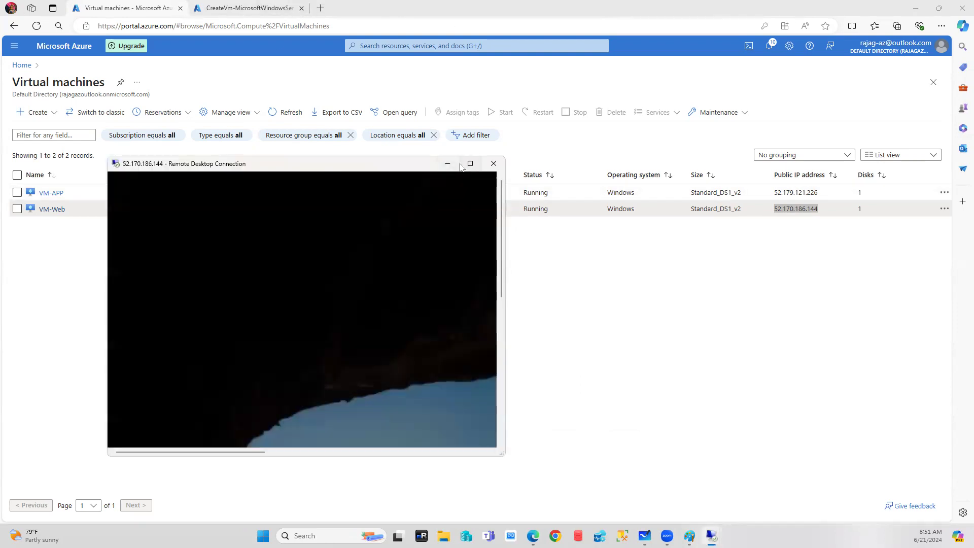
left_click(466, 163)
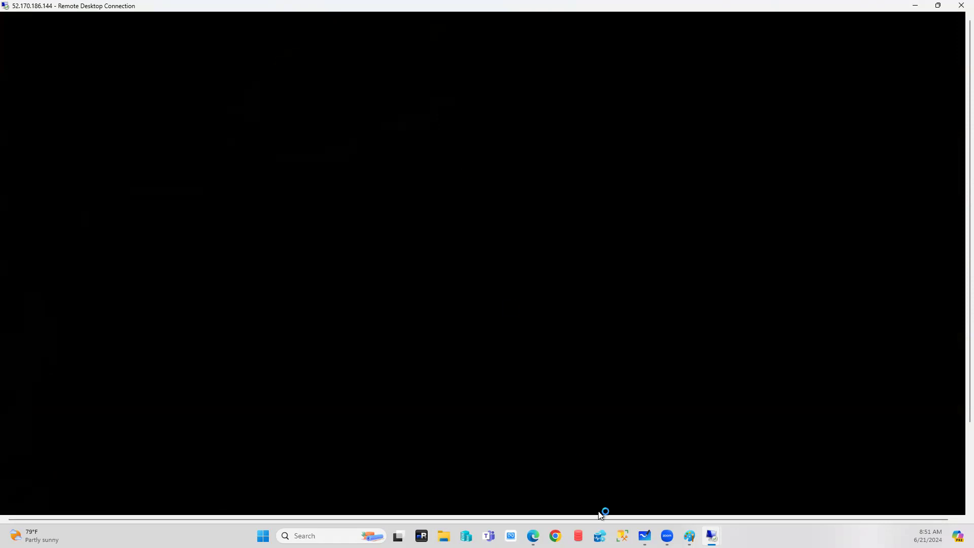
left_click(533, 536)
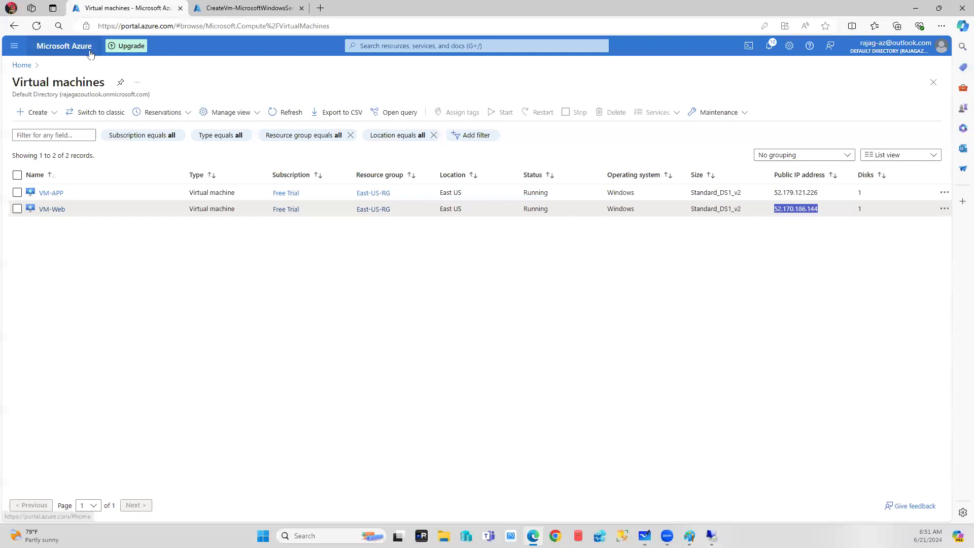
Start creating a new Azure virtual machine from the Virtual machines list.
left_click(21, 65)
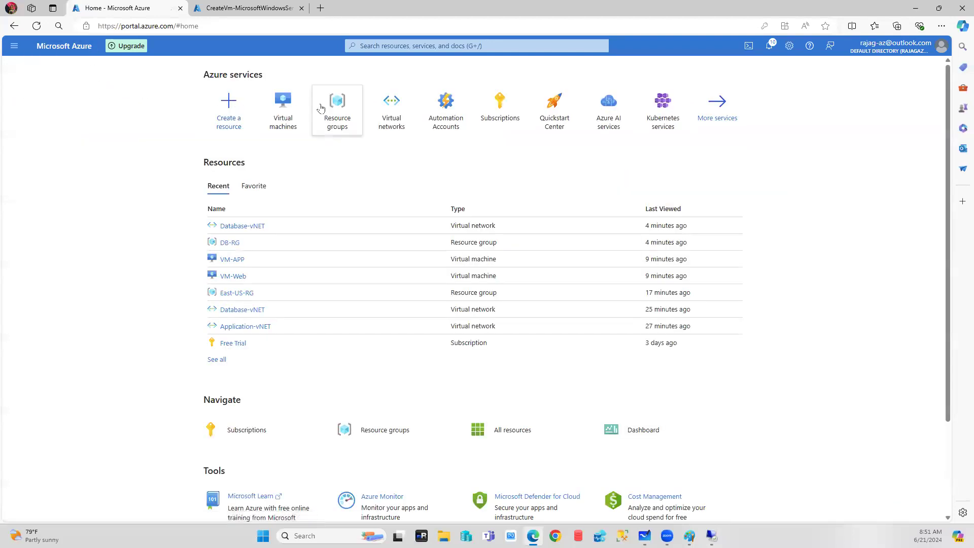
left_click(283, 103)
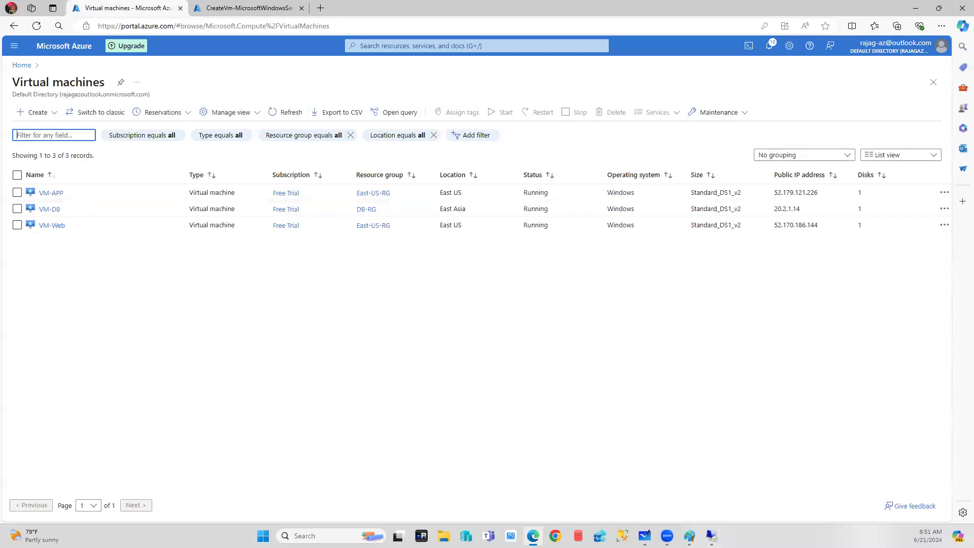
left_click(53, 112)
left_click(77, 134)
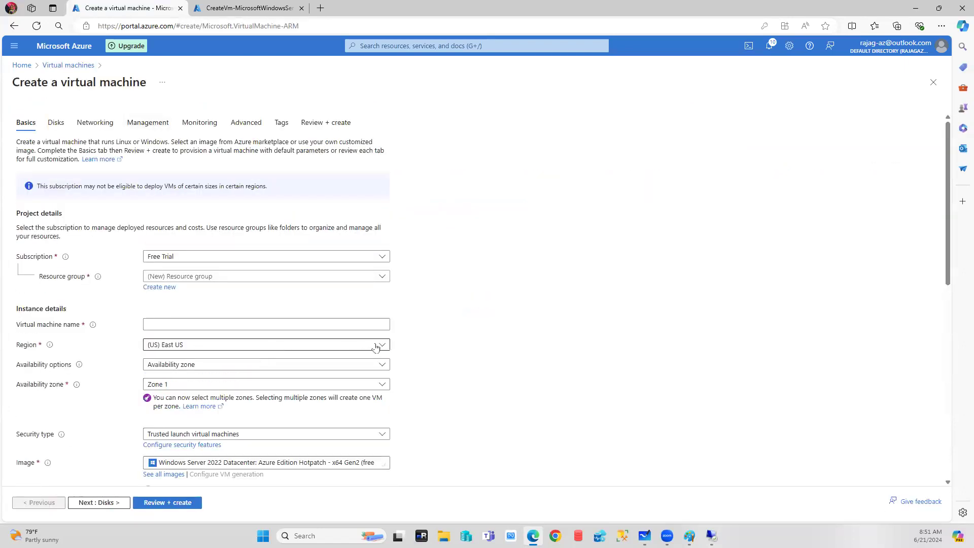
Set the new VM's region to (Asia Pacific) Southeast Asia.
left_click(382, 344)
scroll(272, 257, "down", 10)
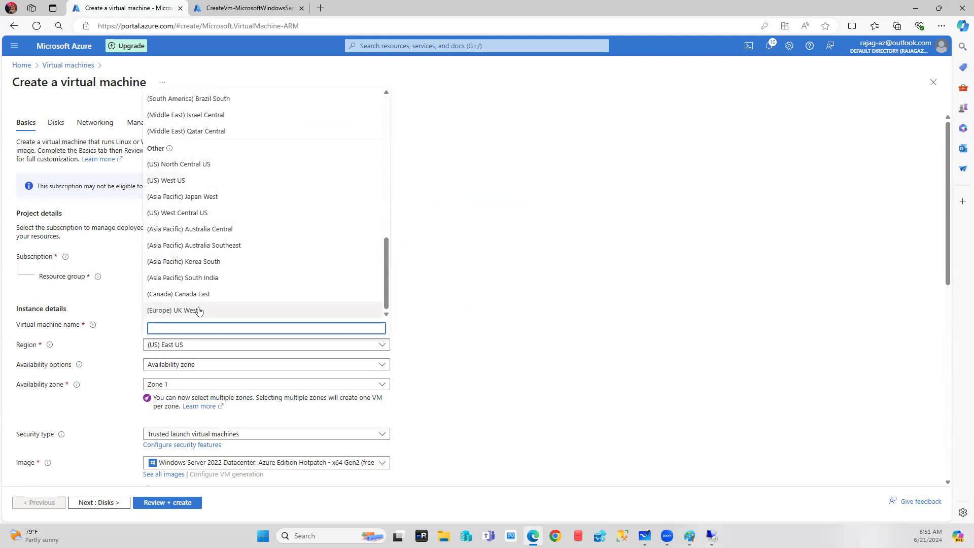
scroll(197, 308, "up", 10)
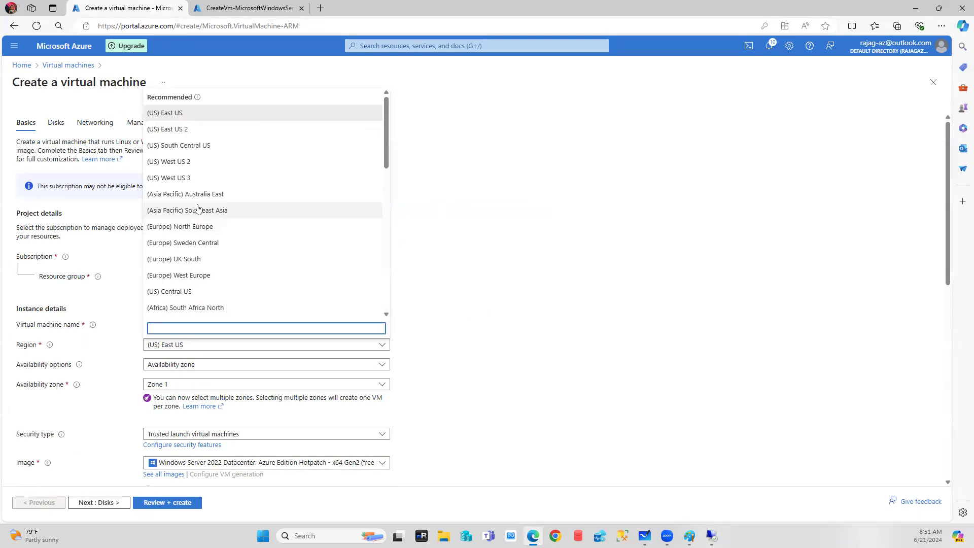
left_click(197, 208)
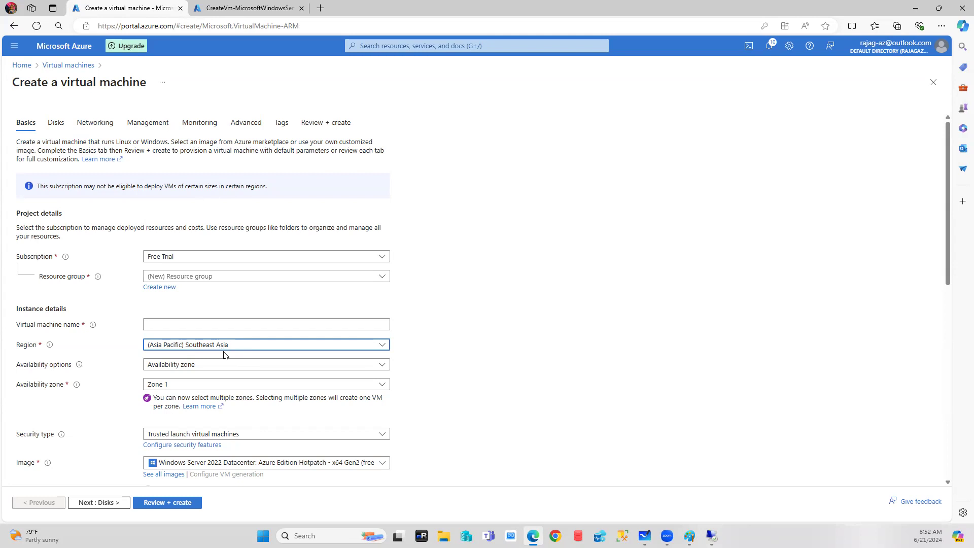
scroll(293, 377, "down", 1)
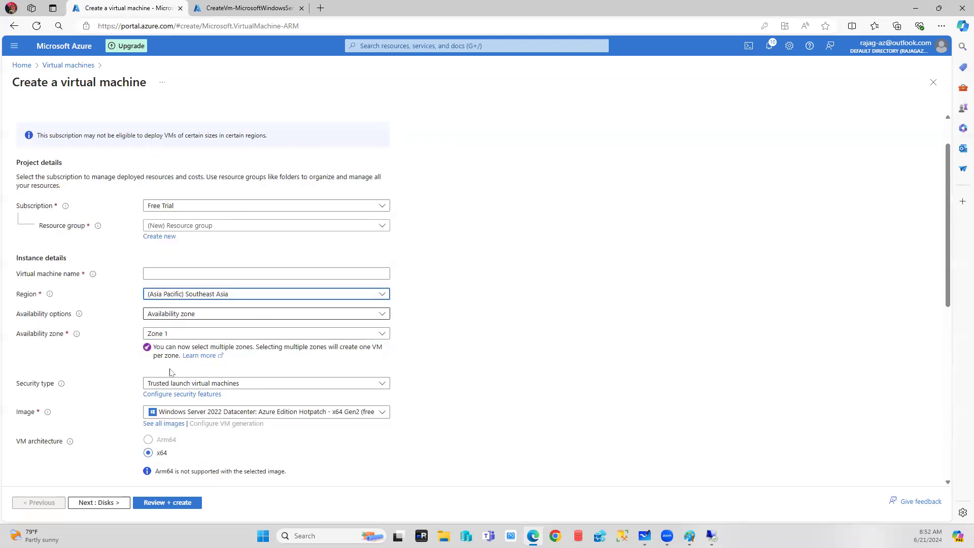
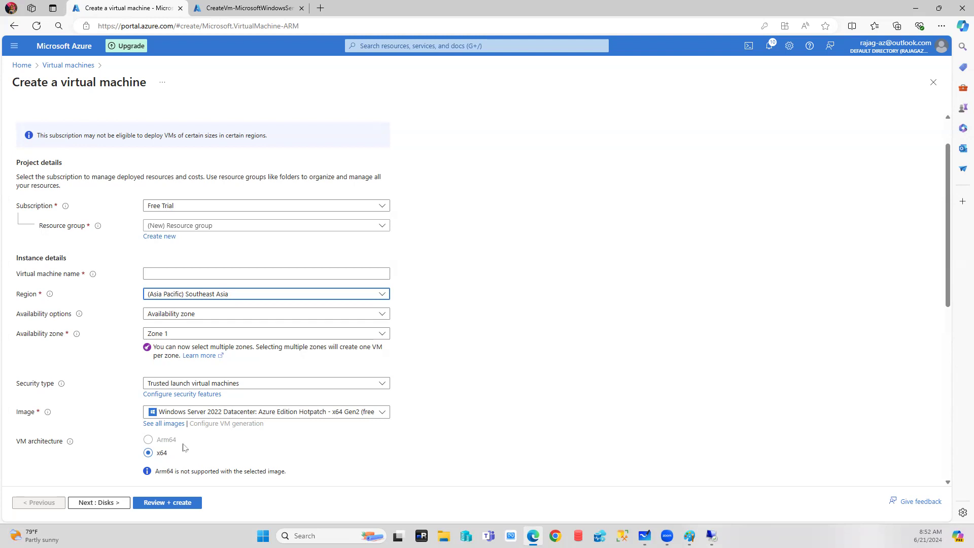
Close the Region list unchanged, scroll the form, and leave Create a virtual machine via the breadcrumb.
left_click(232, 296)
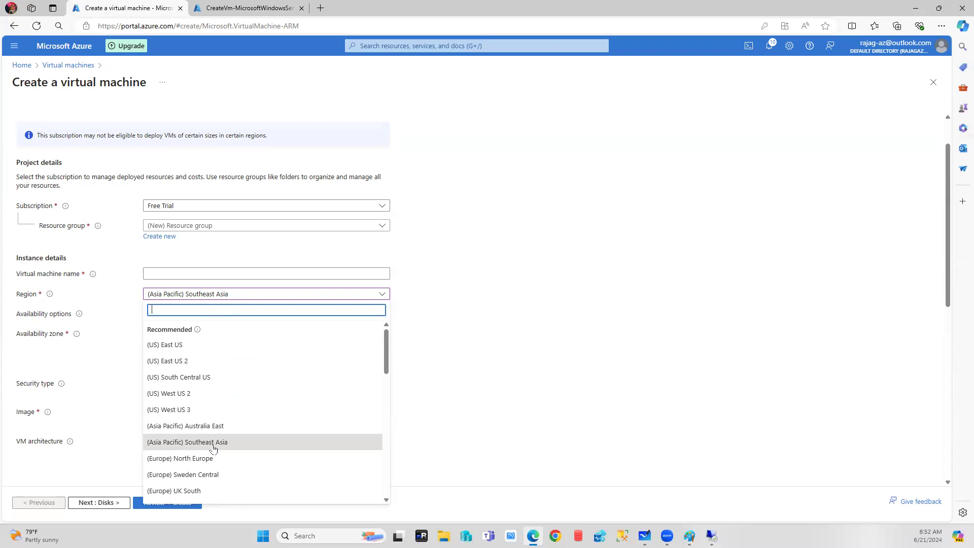
left_click(706, 399)
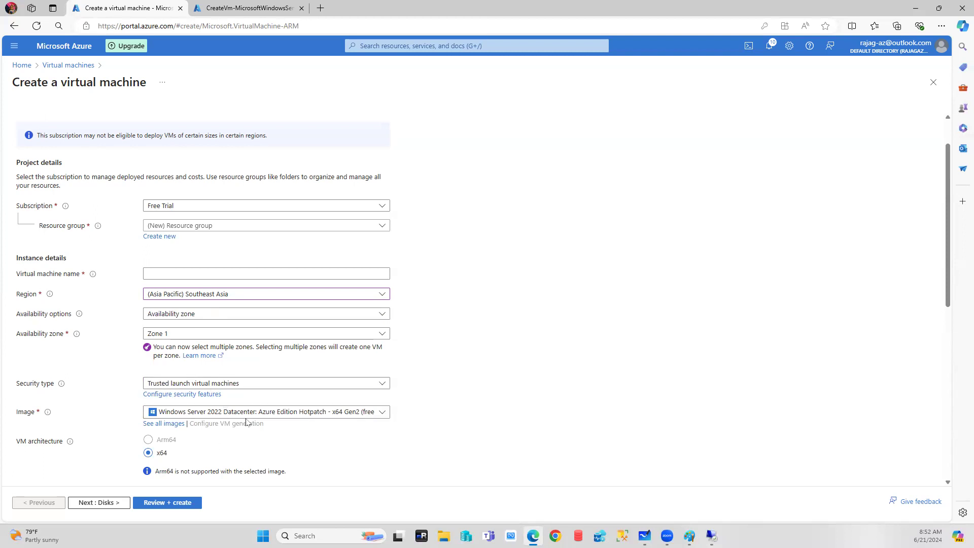
scroll(248, 422, "down", 2)
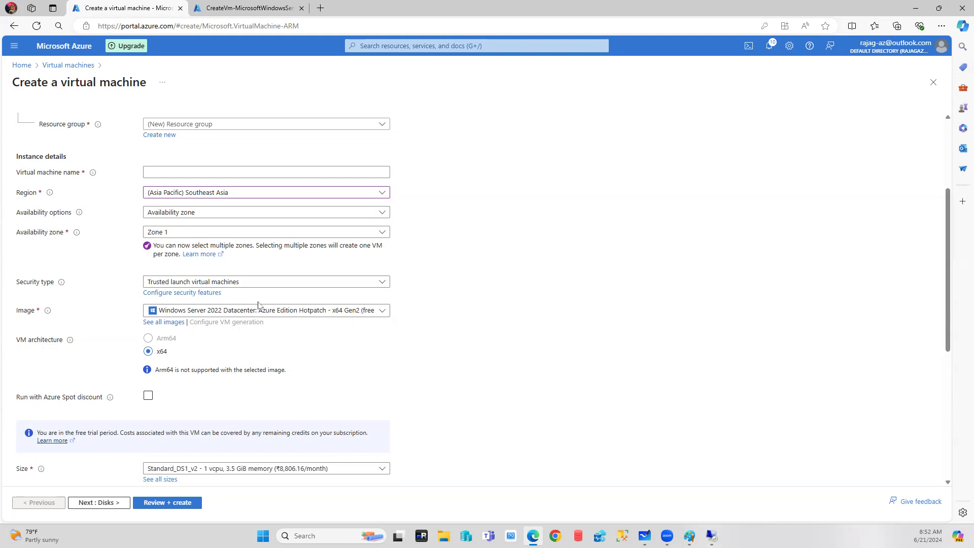
left_click(54, 66)
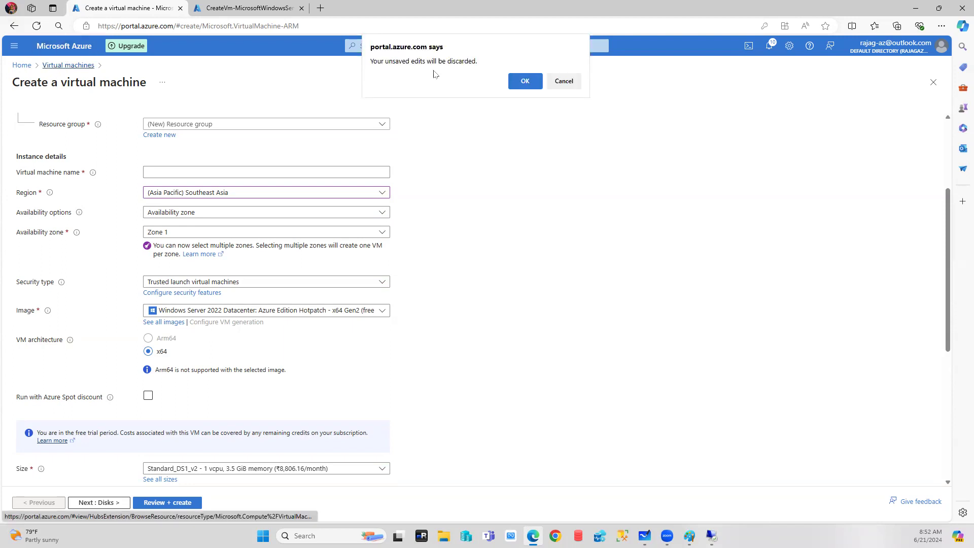
Discard the unsaved VM form and close the finished deployment tab.
left_click(525, 82)
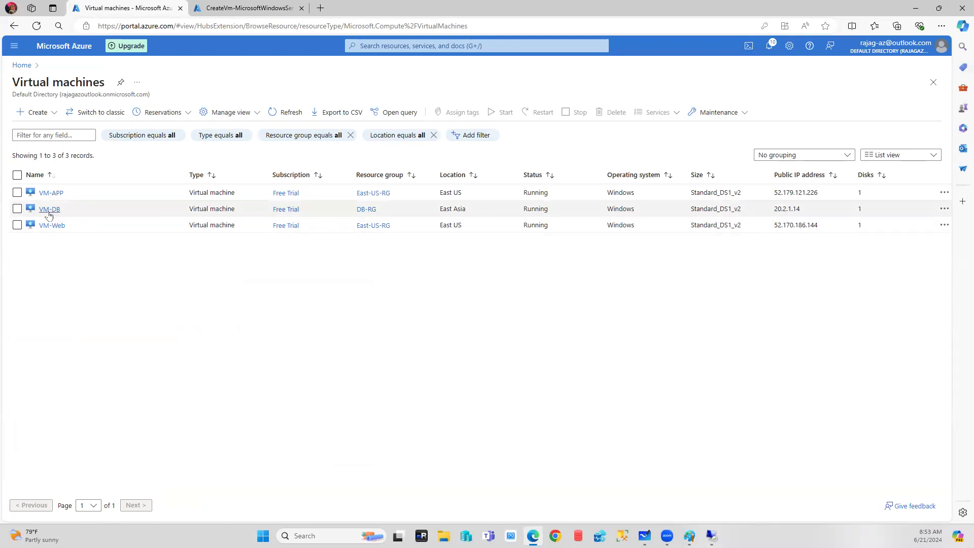
left_click(256, 6)
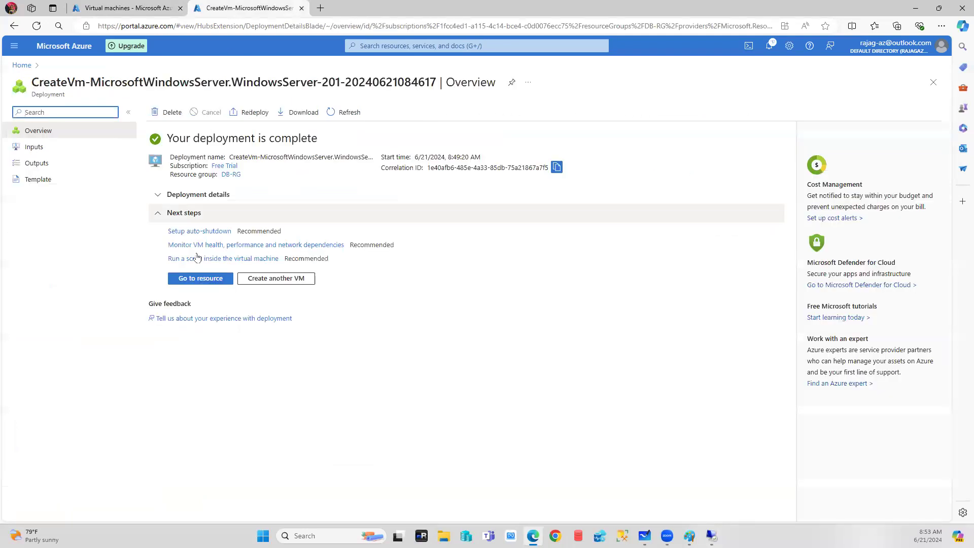
left_click(302, 8)
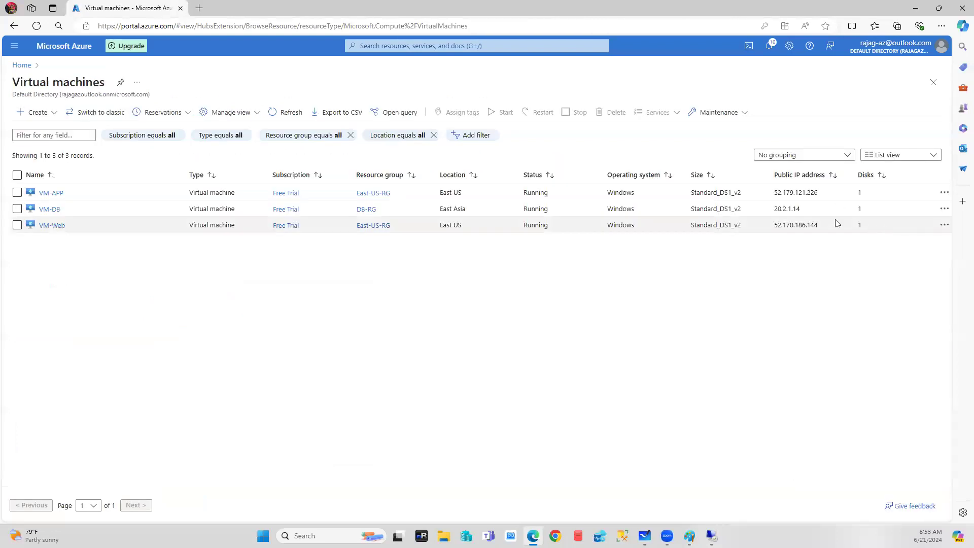
Copy VM-DB's public IP 20.2.1.14 and run mstsc -v 20.2.1.14.
left_click_drag(775, 208, 801, 209)
key("ctrl+c")
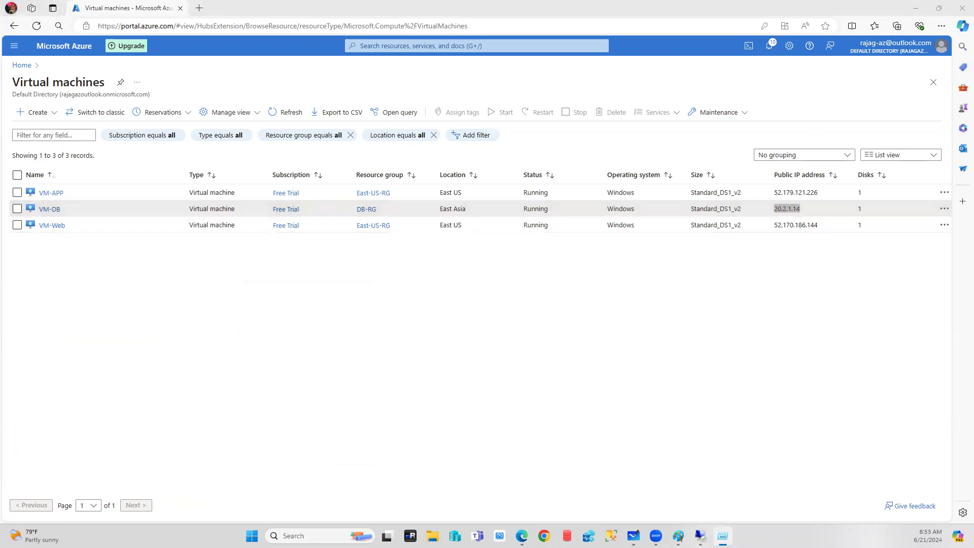
type("mstsc -v 20.2.1.14")
key("ctrl+v")
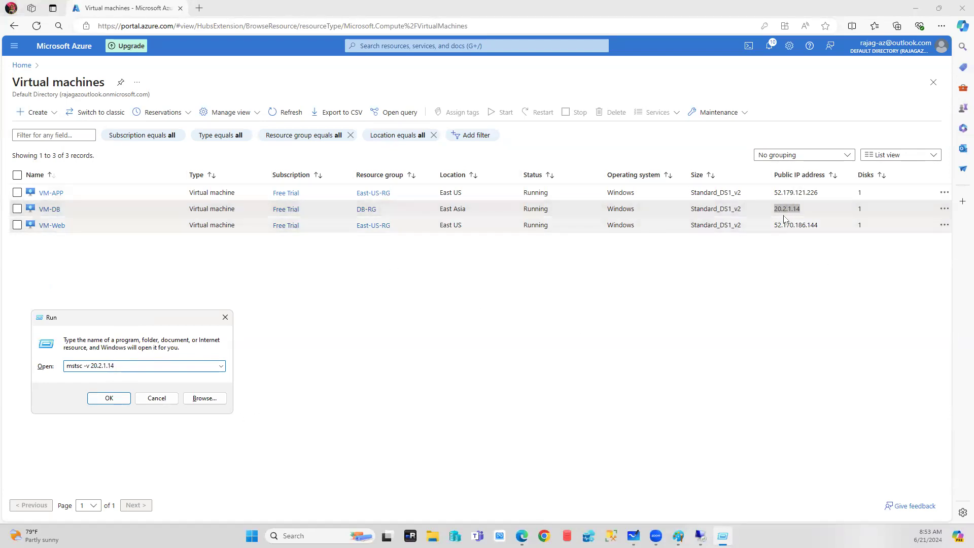
left_click(107, 399)
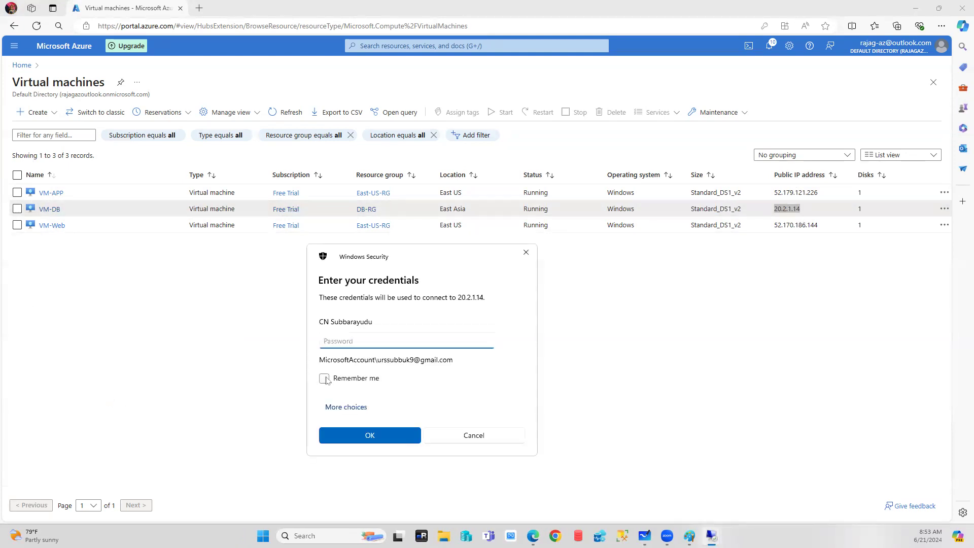
Sign in to VM-DB with a different account using the admin username and password.
left_click(341, 399)
type("saadmin")
key("Tab")
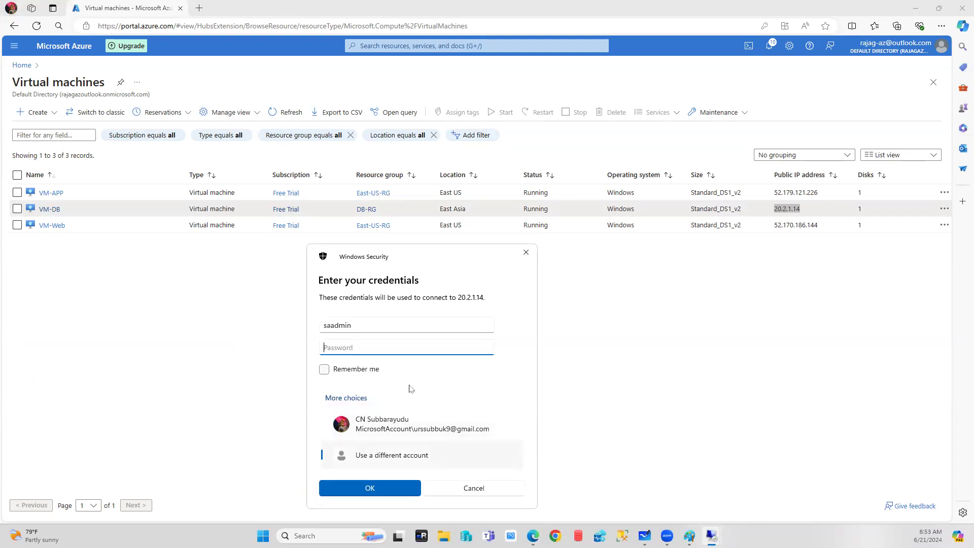
type("••••••••••••")
key("Return")
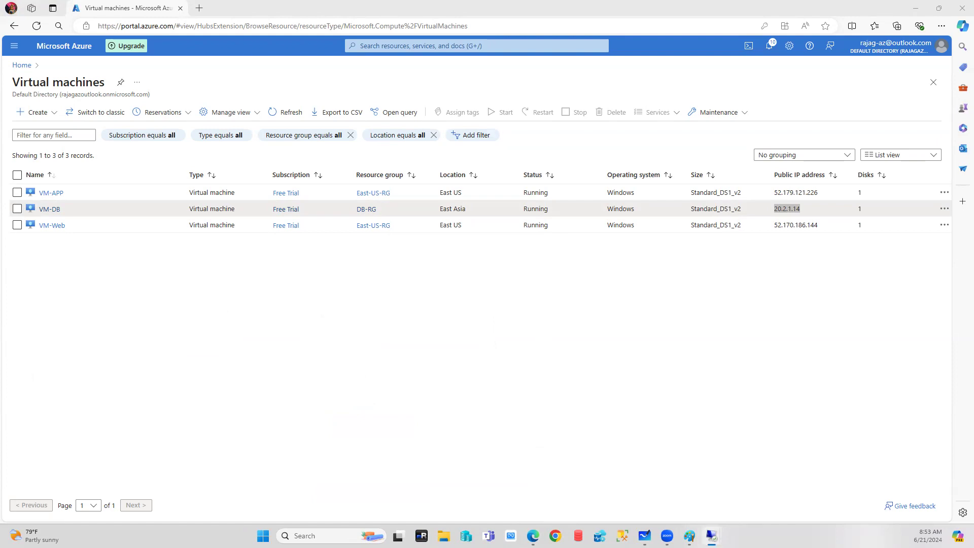
Bring up the 52.179.121.226 session in a window and turn on Smart sizing.
left_click(608, 460)
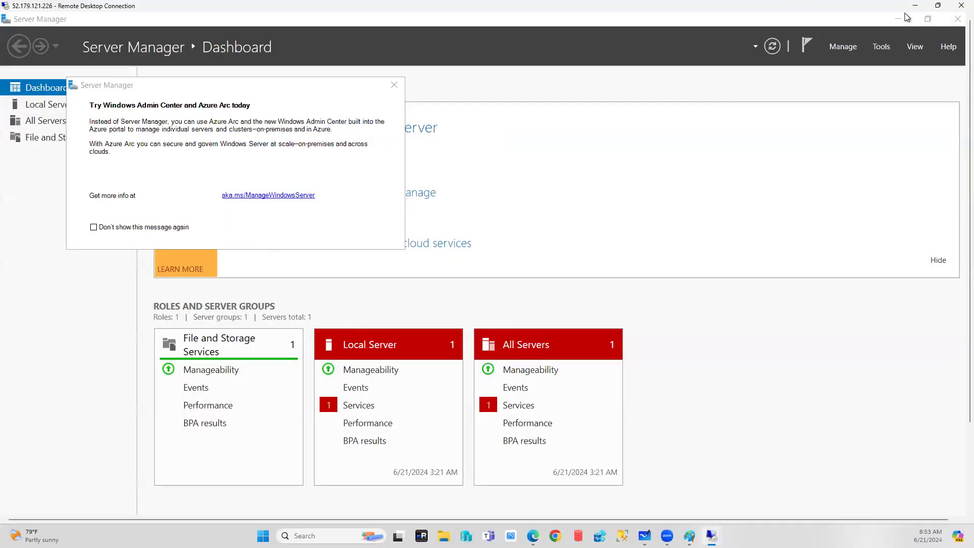
left_click(938, 5)
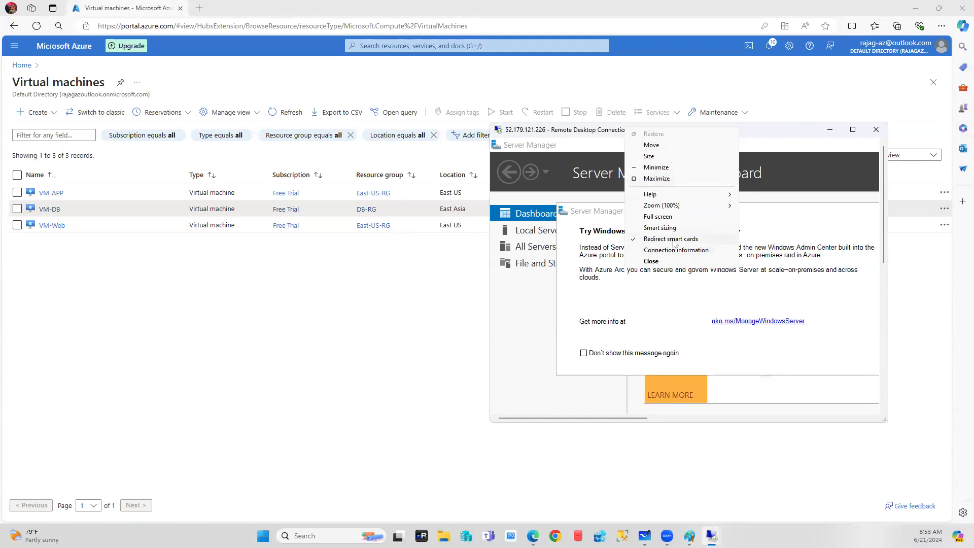
left_click(660, 227)
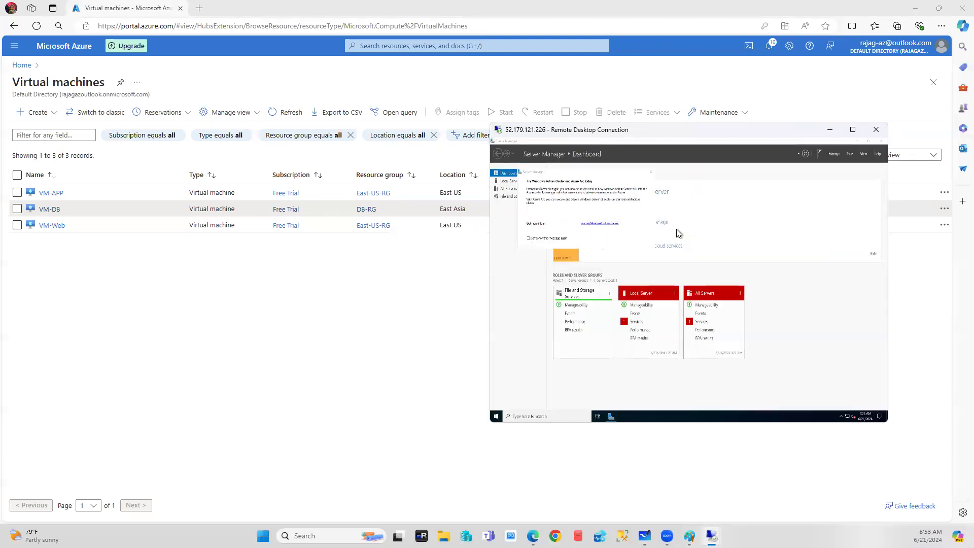
Stretch the 52.179.121.226 window corners to fill the screen, then minimize it.
left_click(851, 130)
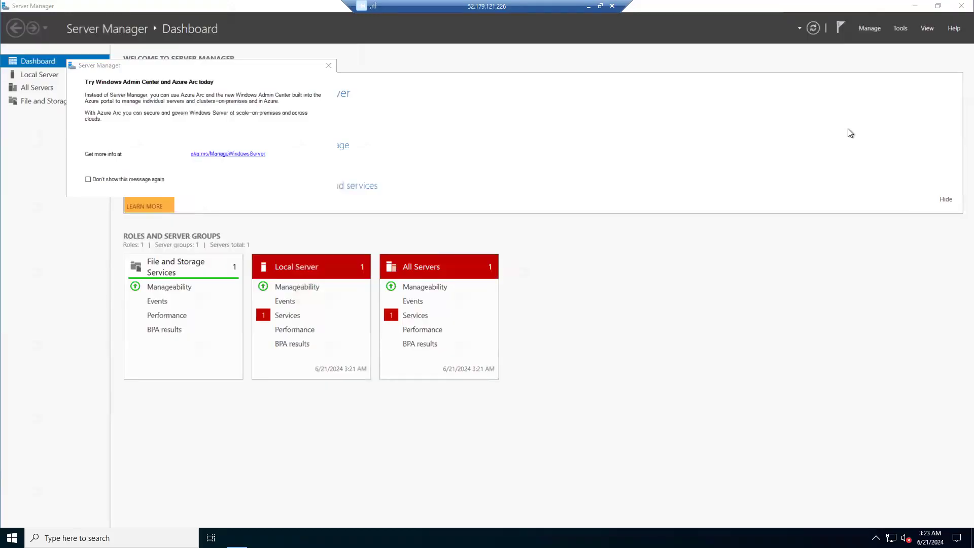
left_click(600, 7)
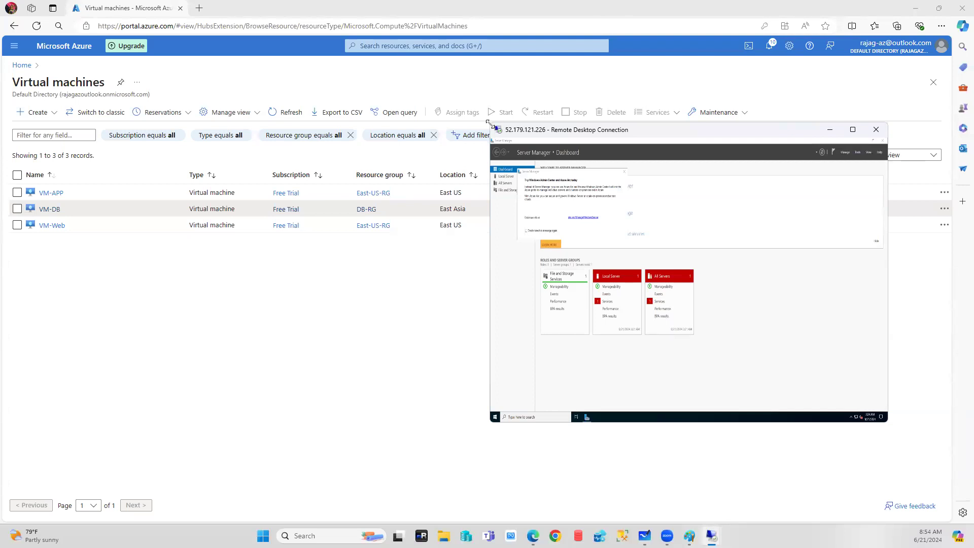
left_click_drag(489, 124, 1, 1)
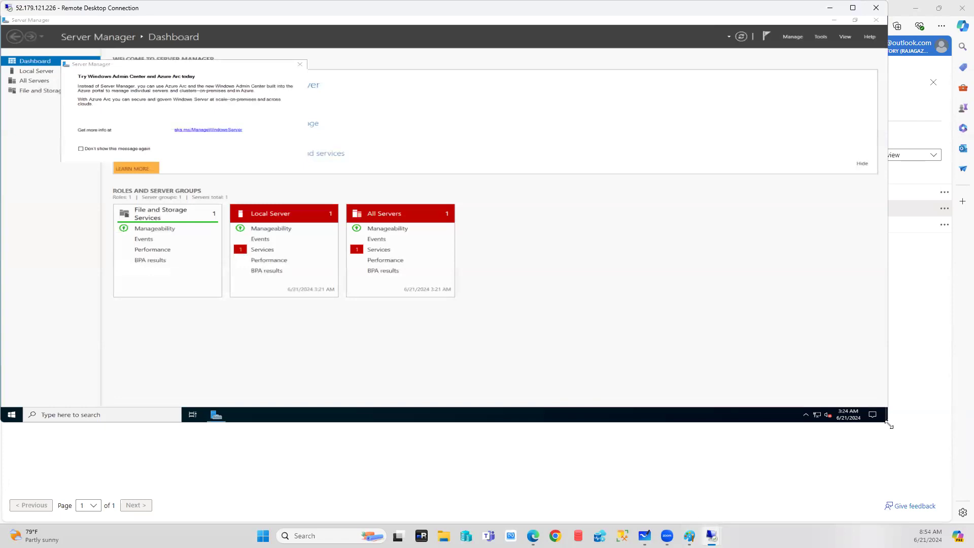
left_click_drag(889, 425, 957, 514)
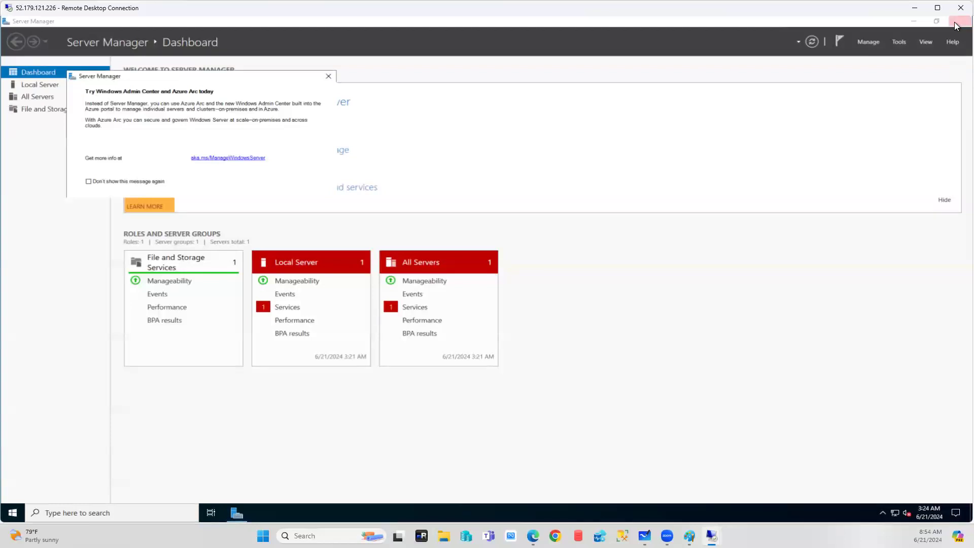
left_click(914, 7)
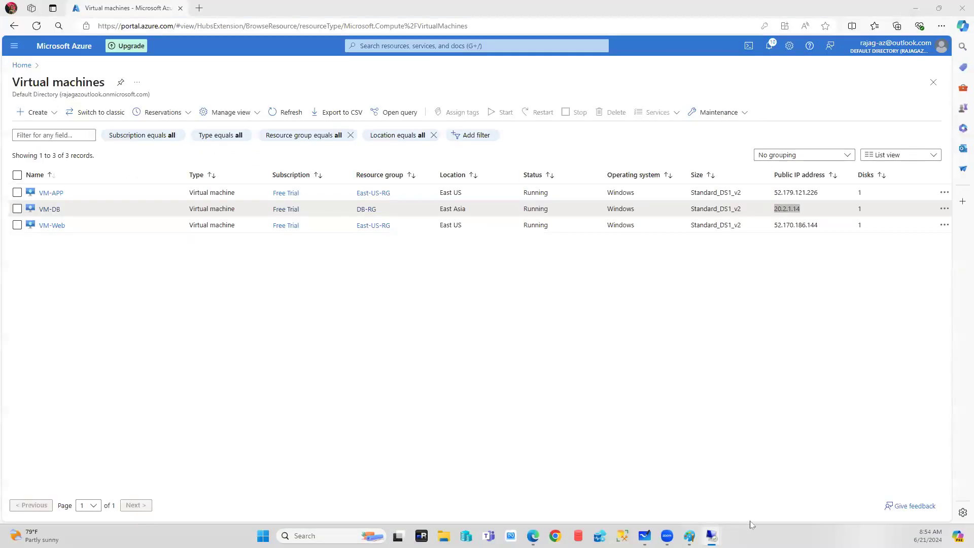
Bring up the 52.170.186.144 session, dismiss the Networks prompt, and enable Smart sizing.
mouse_move(712, 536)
left_click(716, 482)
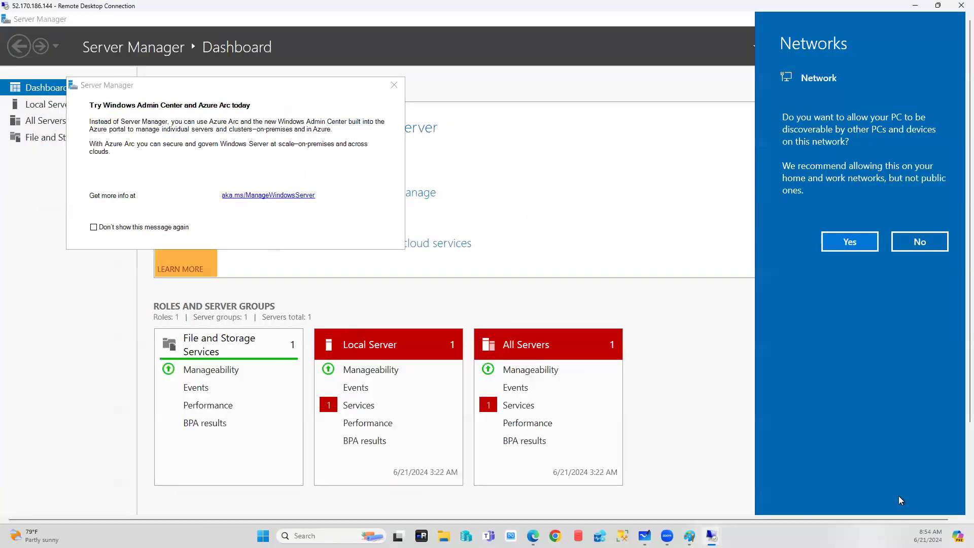
left_click(684, 242)
double_click(224, 8)
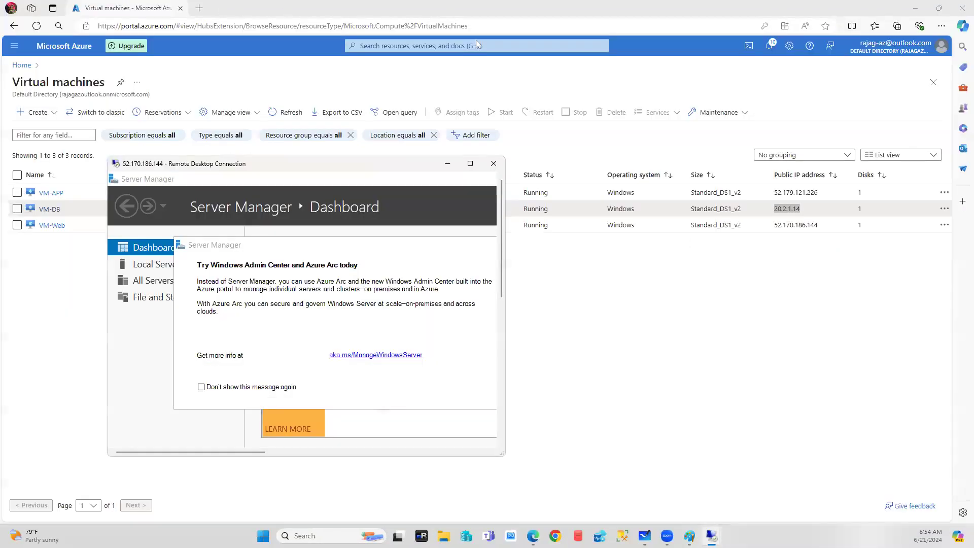
right_click(330, 166)
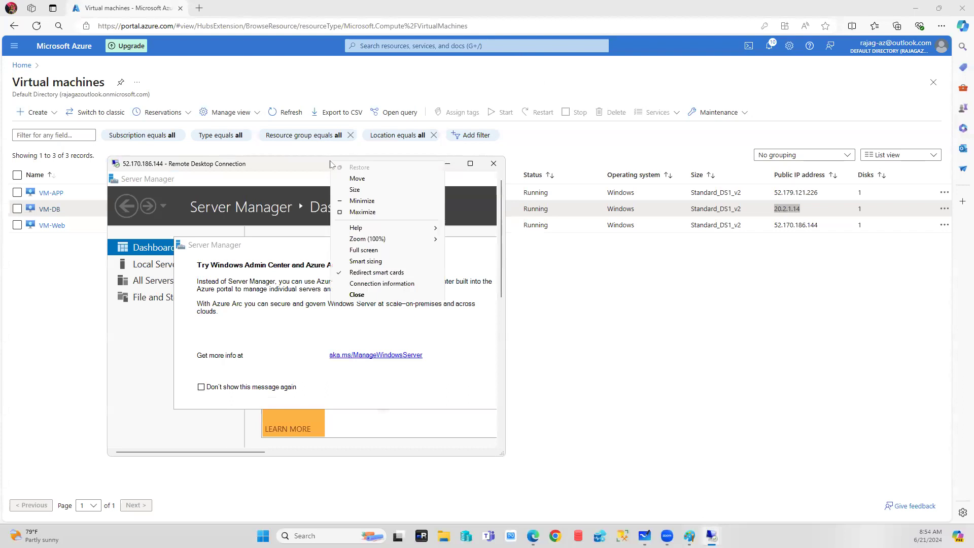
left_click(370, 262)
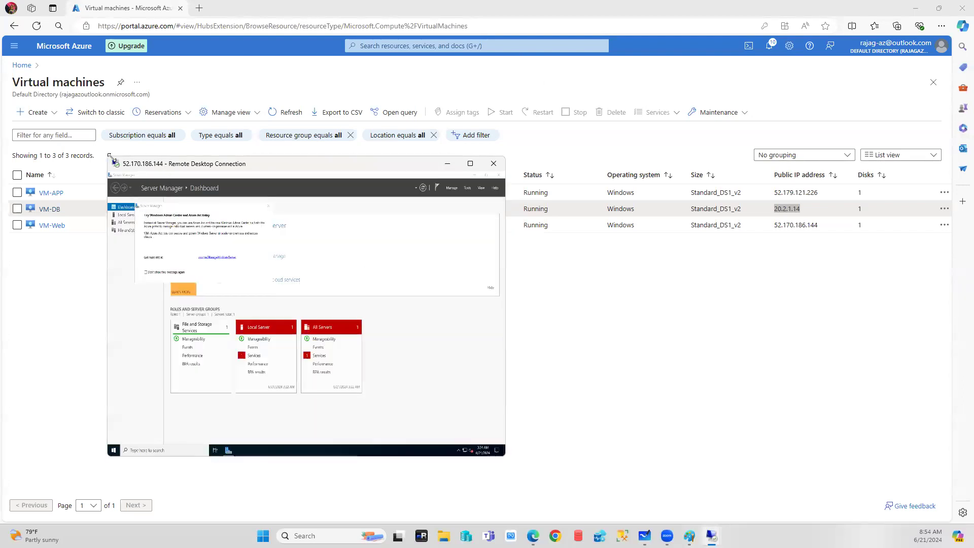
Stretch the 52.170.186.144 window to fill the screen, close Server Manager, and minimize.
left_click_drag(110, 156, 1, 0)
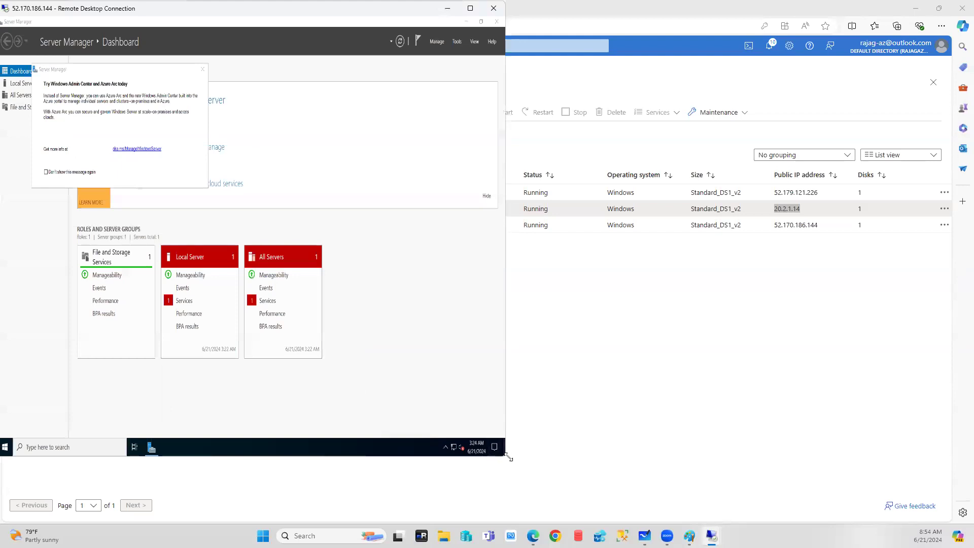
left_click_drag(509, 457, 970, 525)
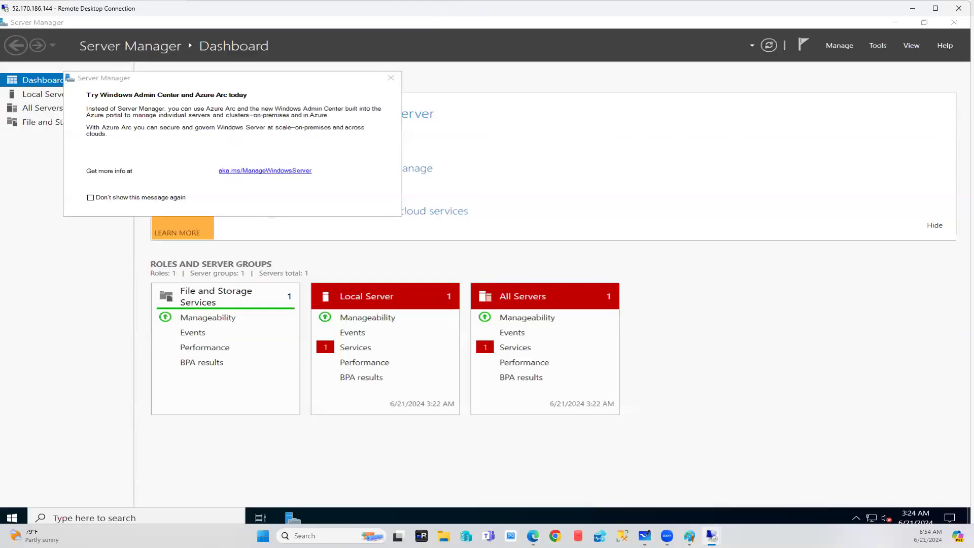
left_click(955, 28)
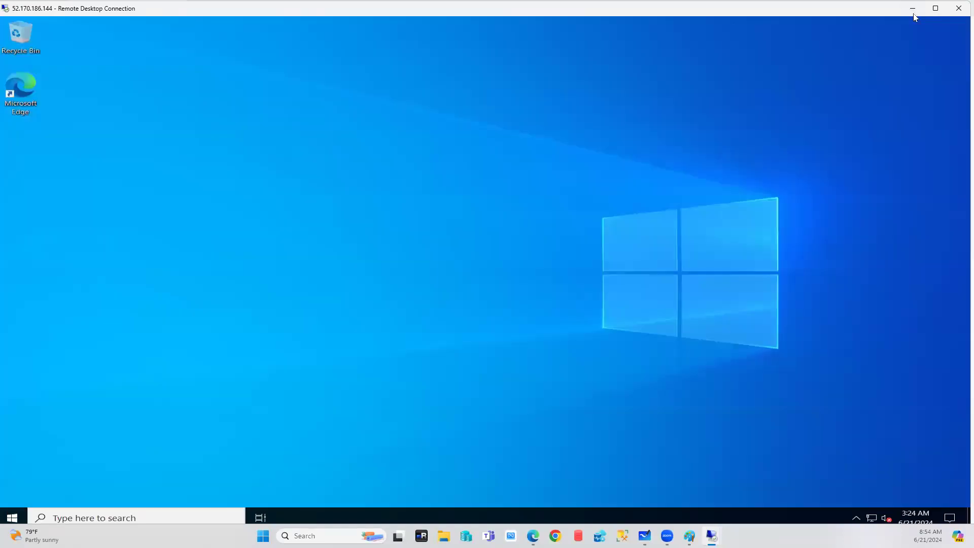
left_click(913, 8)
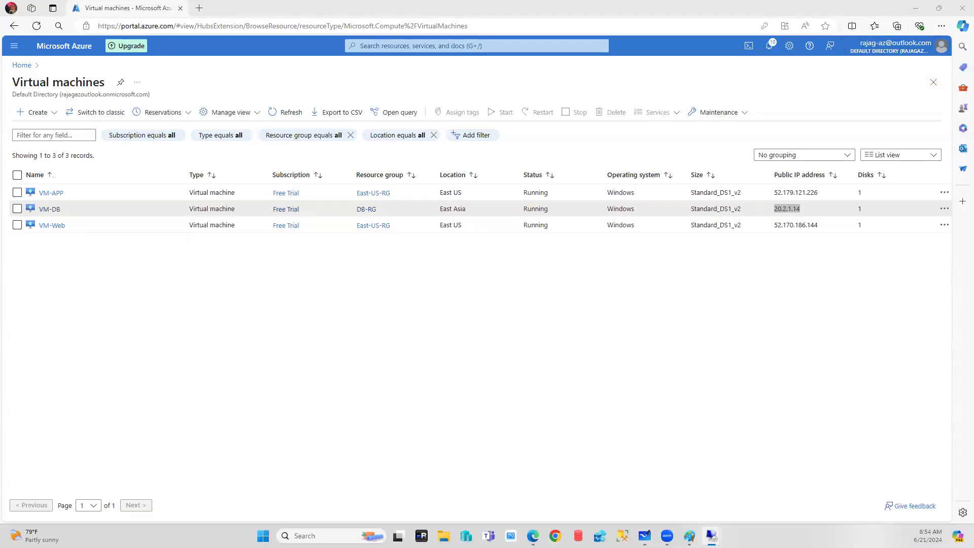
Enable Smart sizing on the 20.2.1.14 session and stretch its window across the whole screen.
key("alt+Tab")
right_click(435, 130)
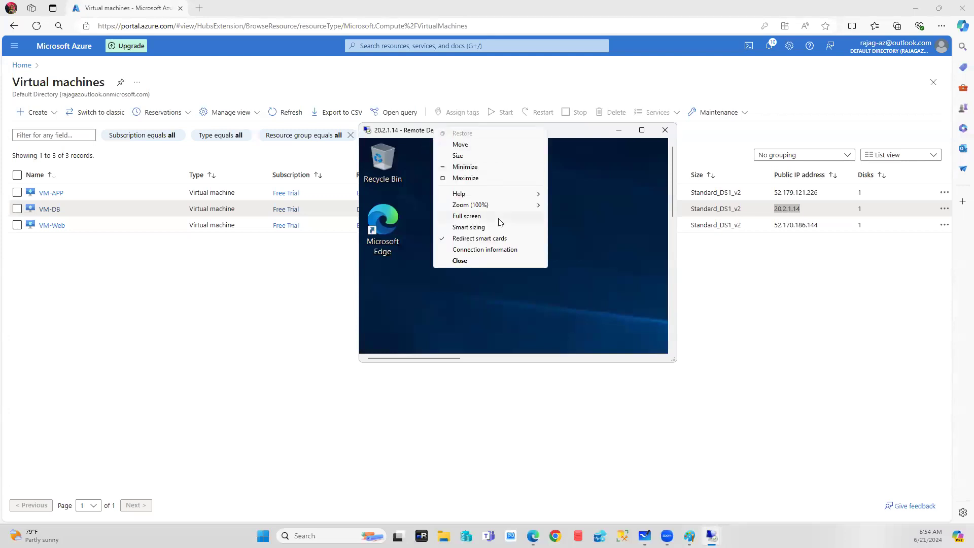
left_click(479, 228)
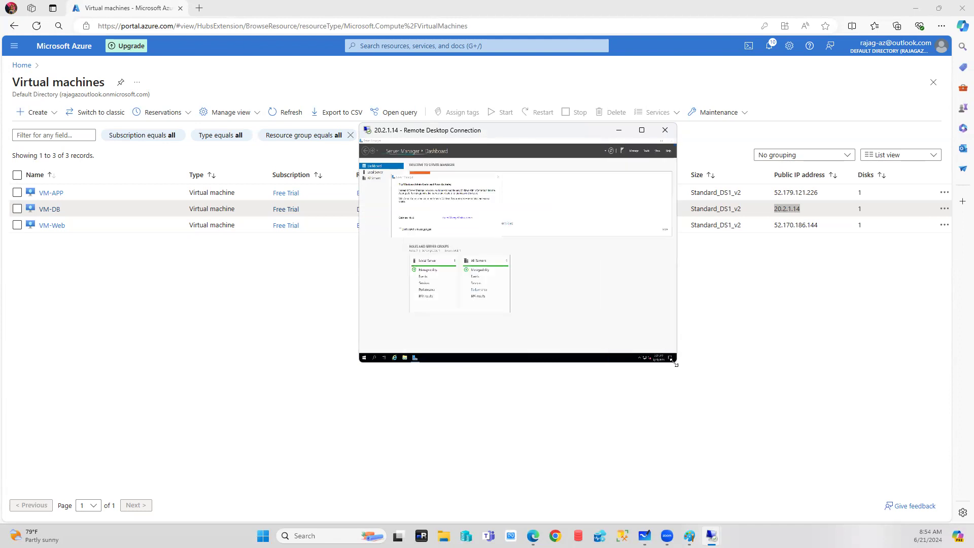
left_click_drag(676, 364, 963, 523)
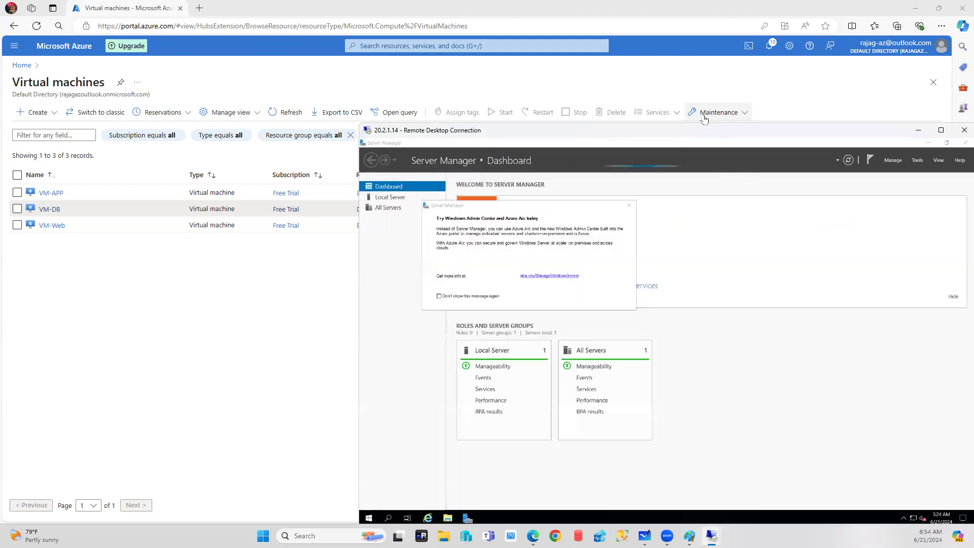
left_click_drag(704, 124, 705, 5)
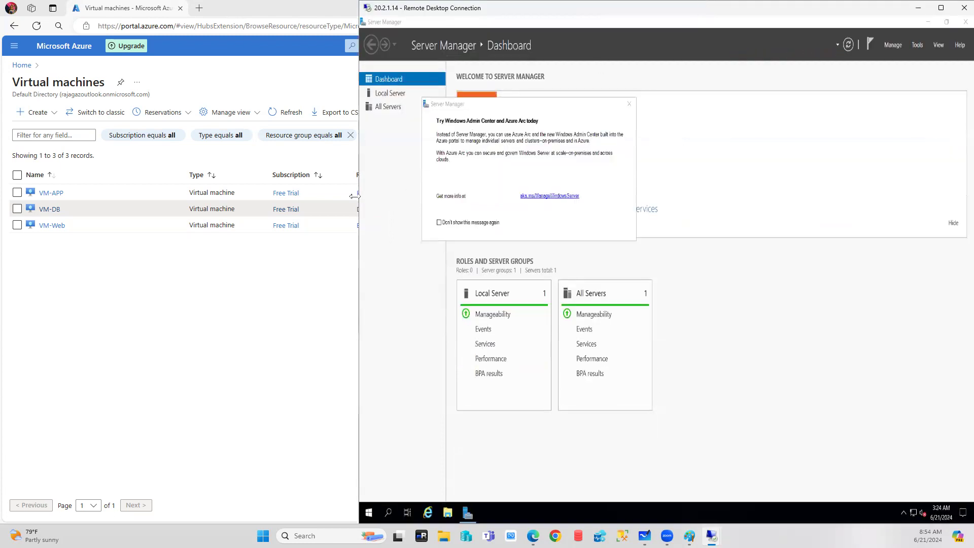
left_click_drag(353, 196, 2, 198)
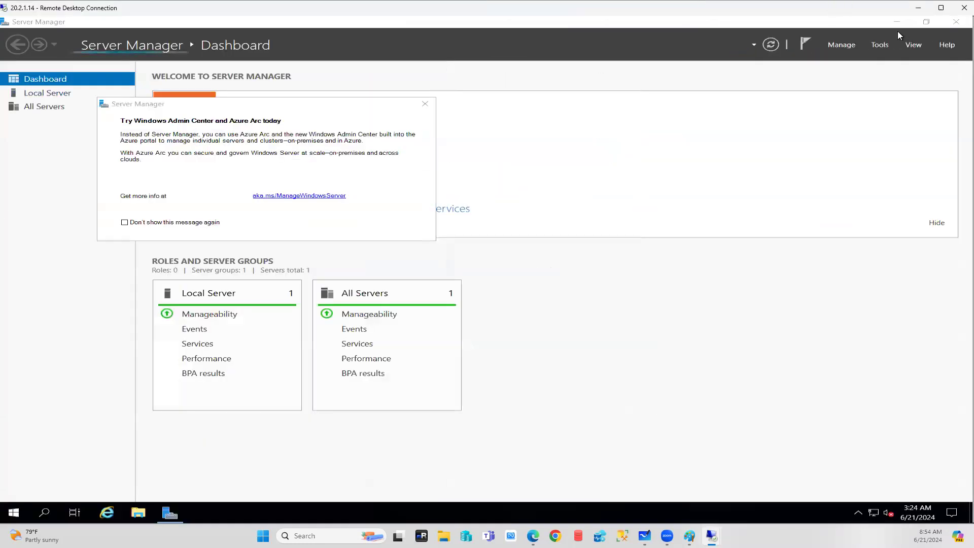
Close Server Manager on 20.2.1.14 and switch to the 52.179.121.226 session.
left_click(956, 22)
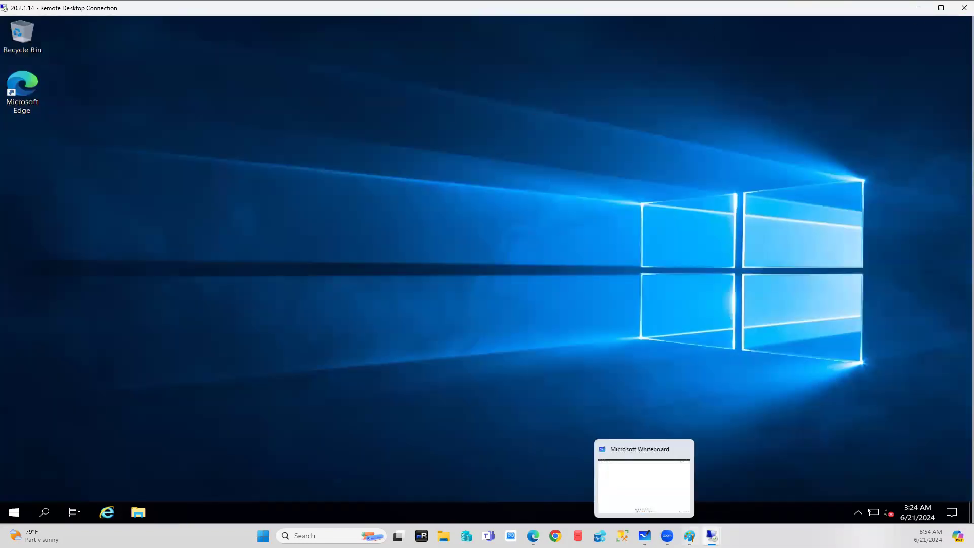
mouse_move(711, 535)
left_click(618, 480)
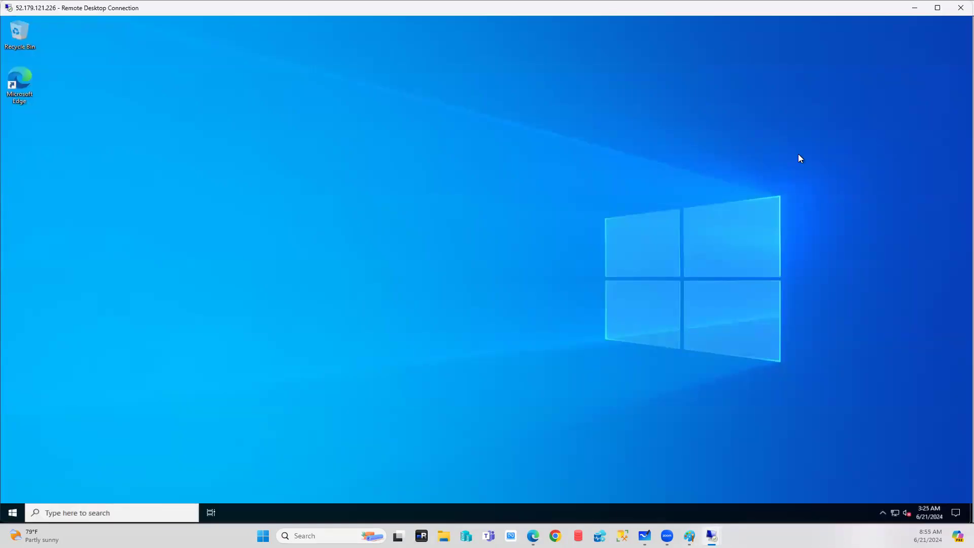
On 52.179.121.226, open Command Prompt and run hostname, confirming VM-APP.
mouse_move(711, 536)
left_click(609, 471)
left_click(98, 511)
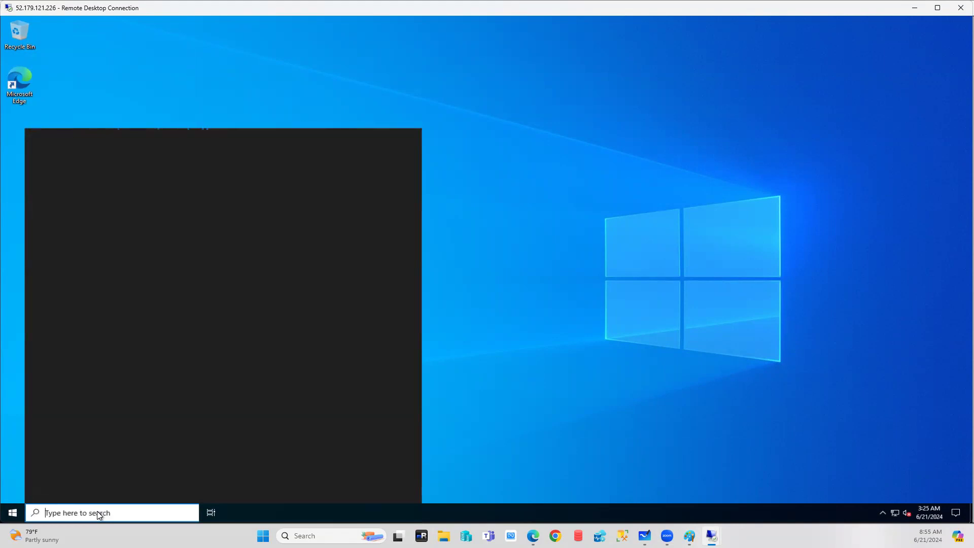
type("cmd")
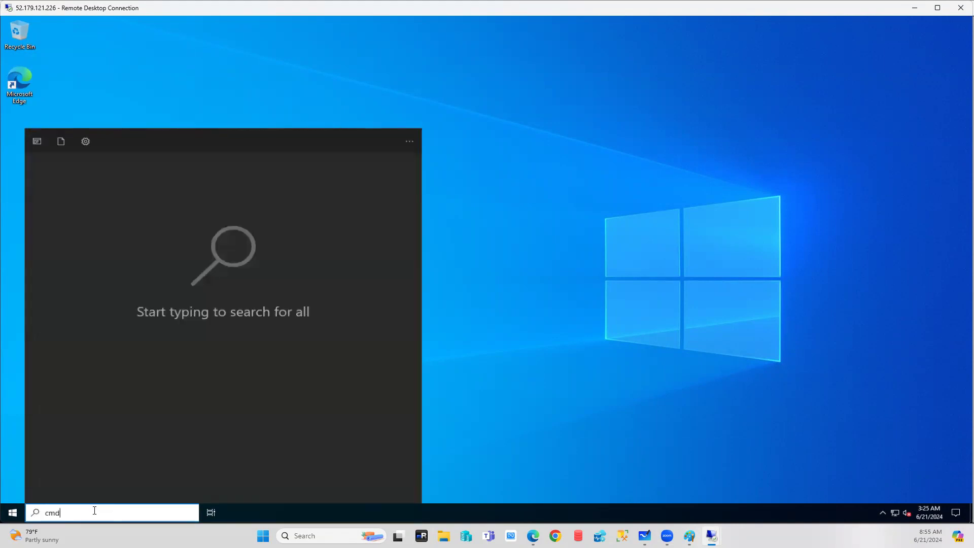
left_click(93, 185)
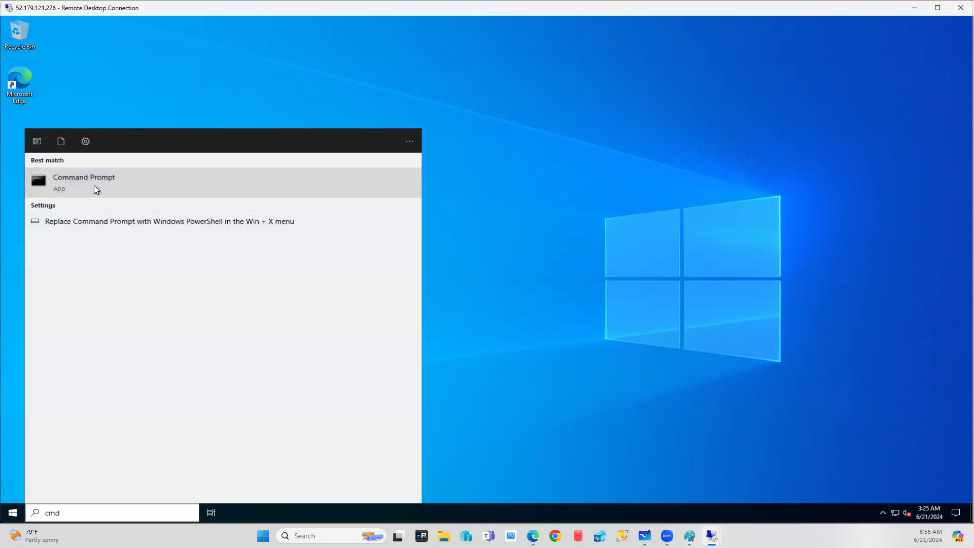
type("hostan")
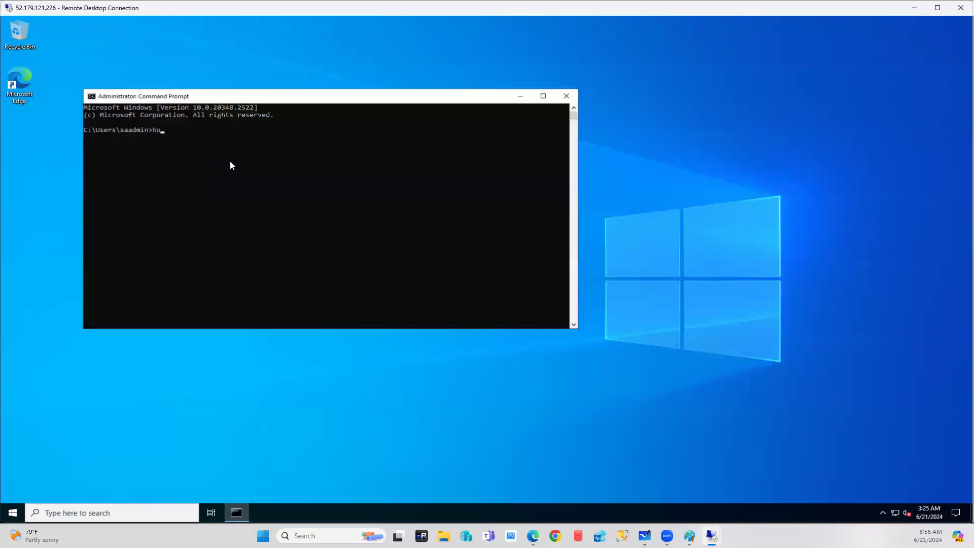
key("BackSpace")
key("BackSpace")
key("BackSpace")
type("tname")
key("Return")
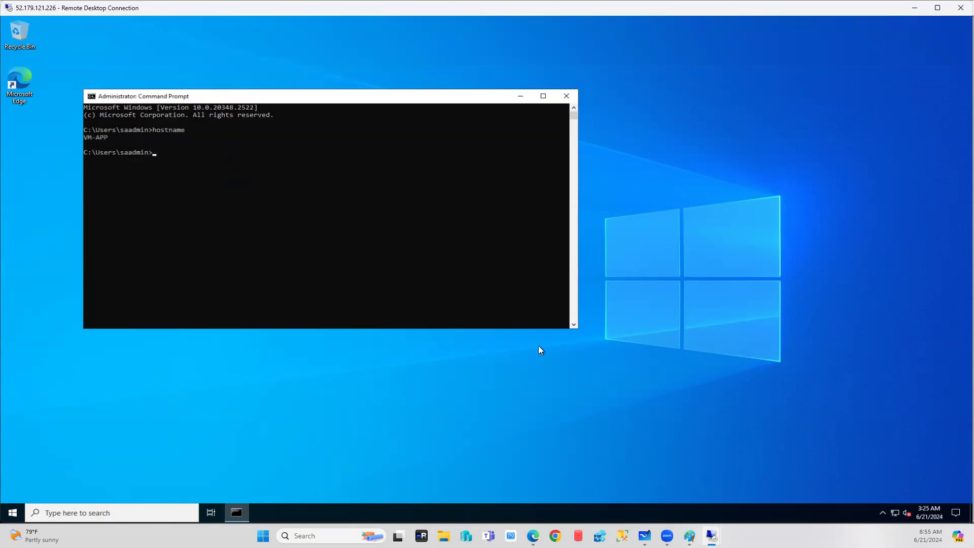
On 52.170.186.144, run hostname in Command Prompt to confirm VM-Web, then bring up 20.2.1.14.
mouse_move(711, 536)
left_click(716, 485)
left_click(159, 517)
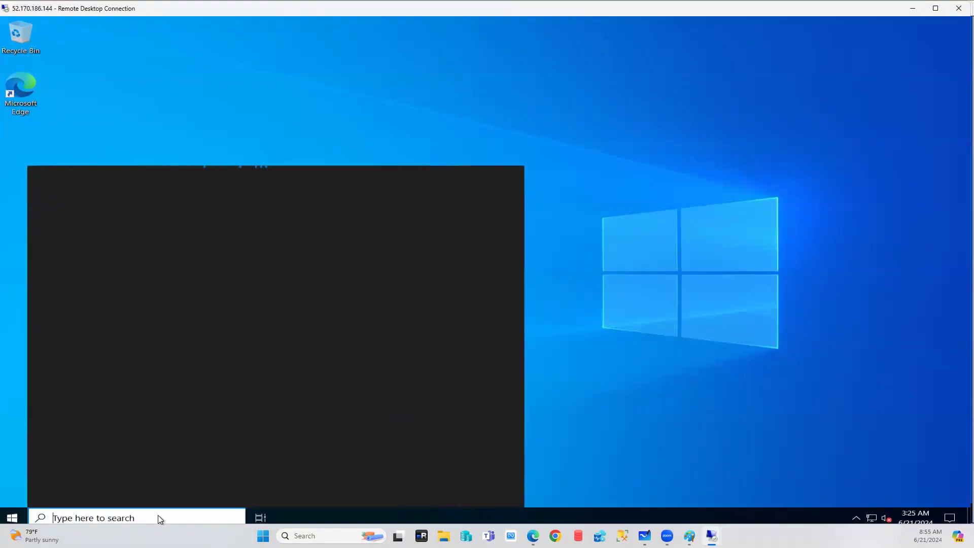
type("cmd")
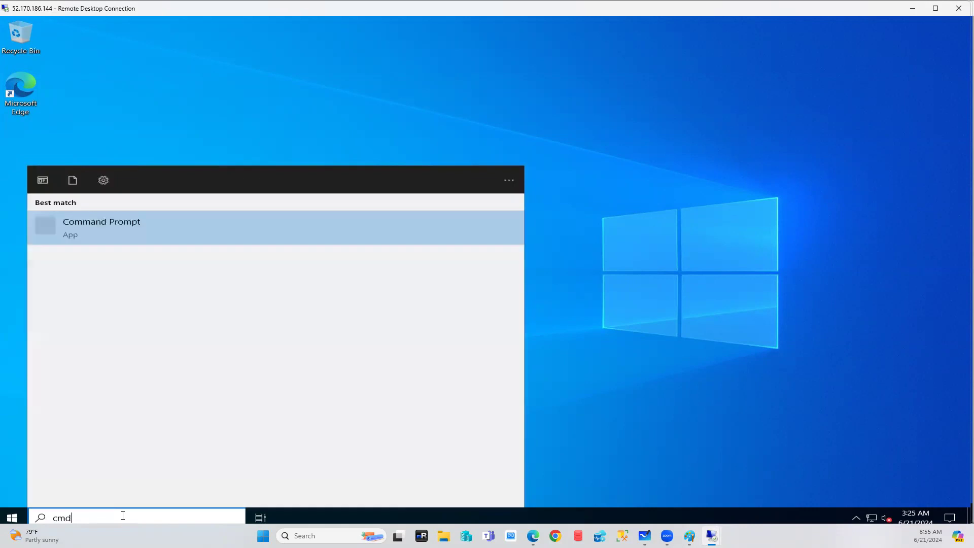
key("Return")
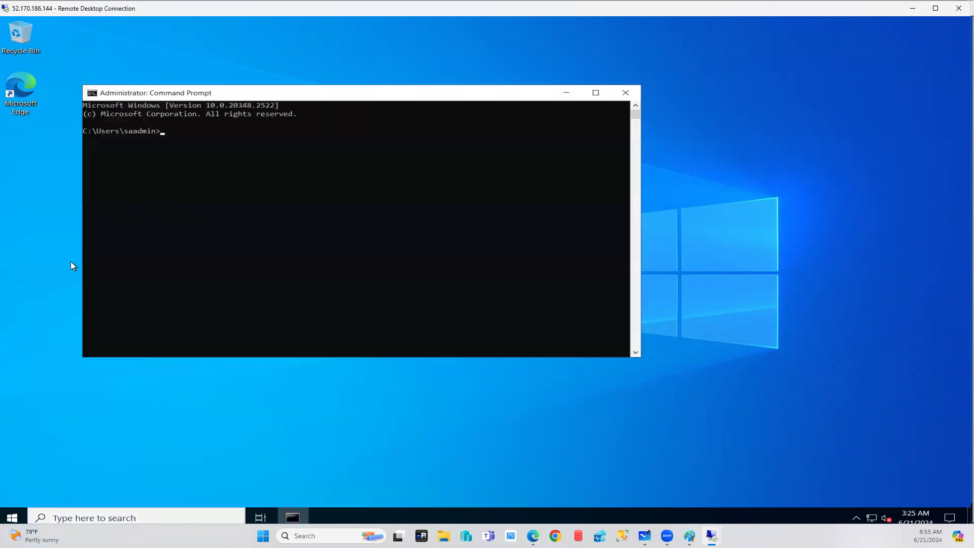
type("hostnme")
key("Left")
key("Left")
type("an")
key("Return")
type("host")
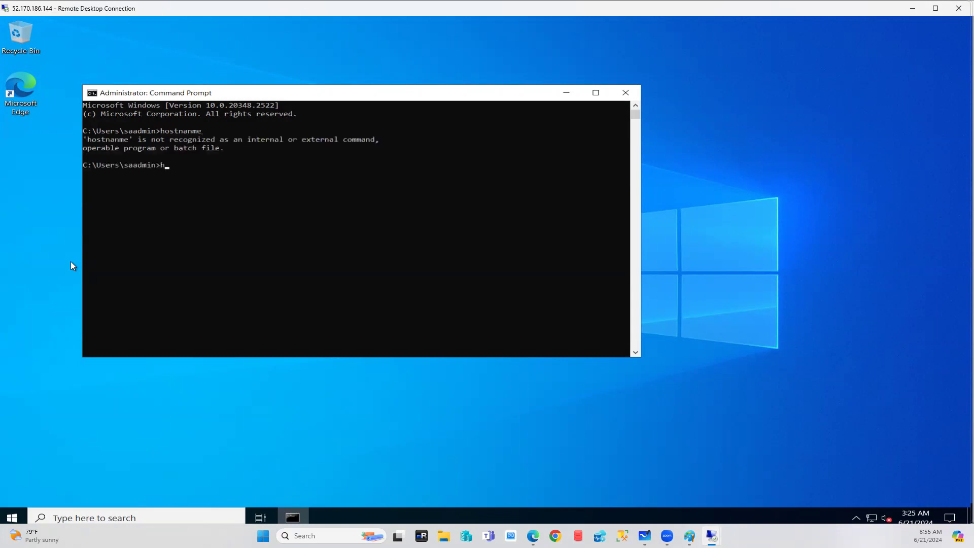
type("name")
key("Return")
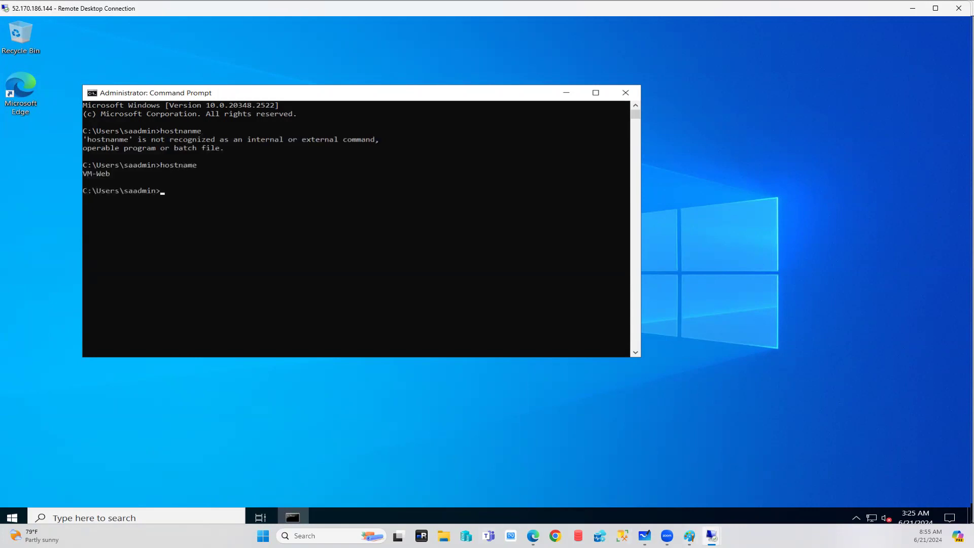
mouse_move(712, 536)
left_click(800, 474)
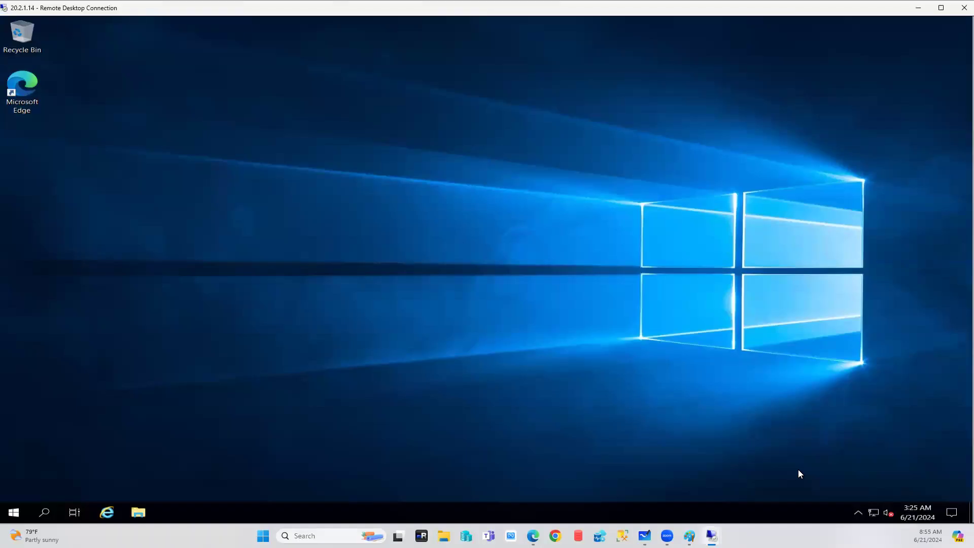
Run hostname in the 20.2.1.14 Command Prompt, confirming VM-DB, then bring up the Paint diagram.
left_click(46, 513)
type("c")
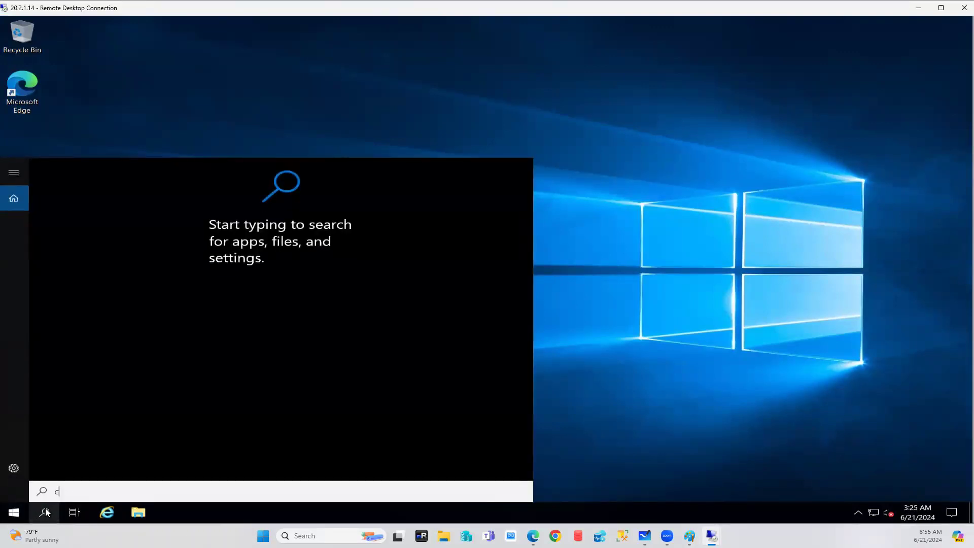
type("md")
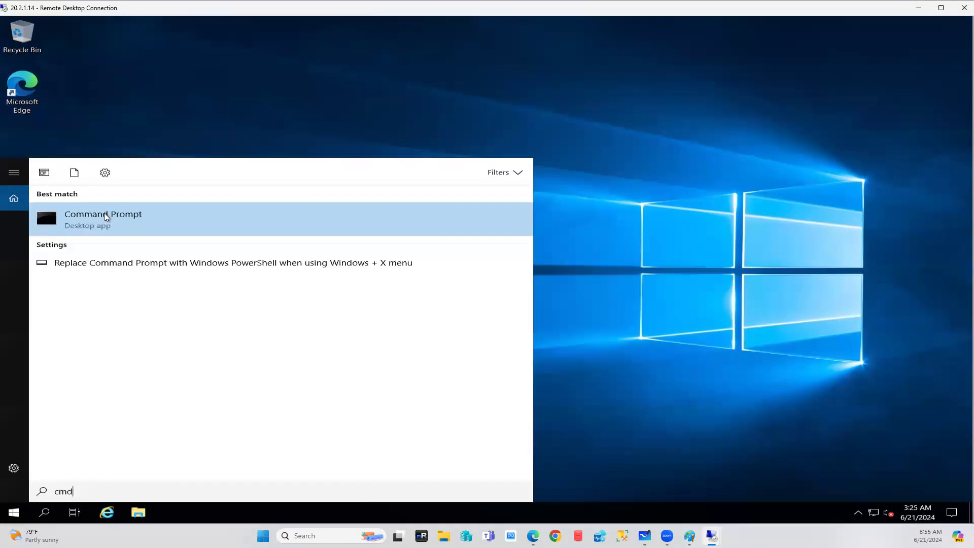
left_click(104, 213)
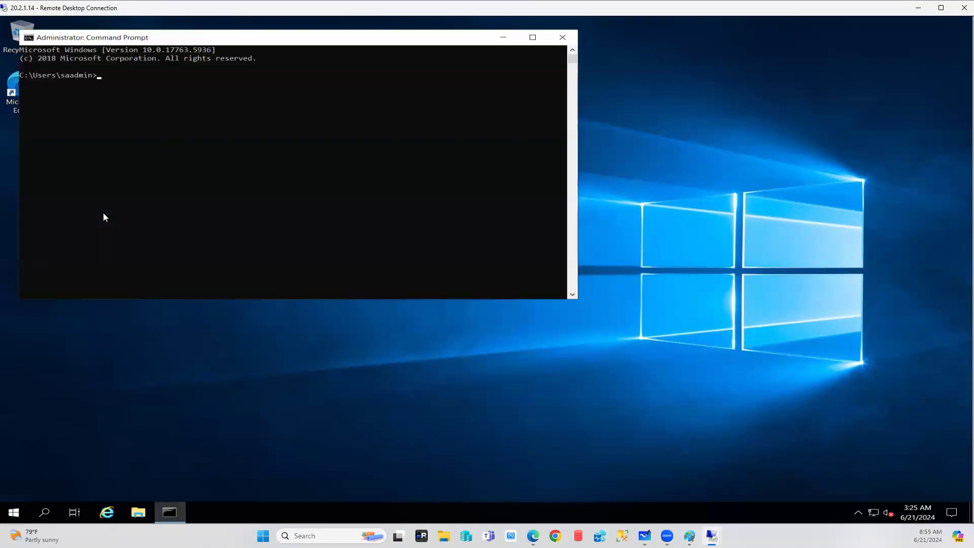
type("hostname")
key("Return")
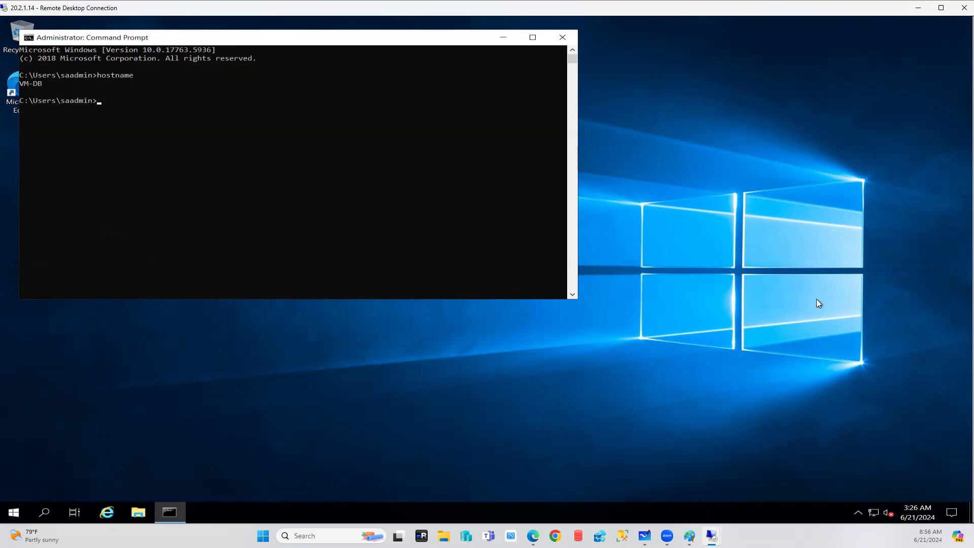
mouse_move(711, 536)
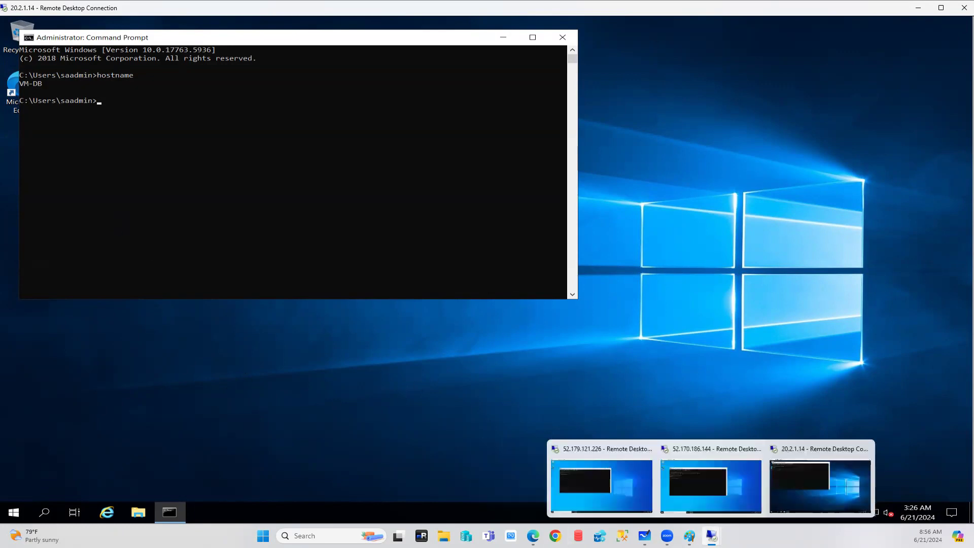
left_click(688, 535)
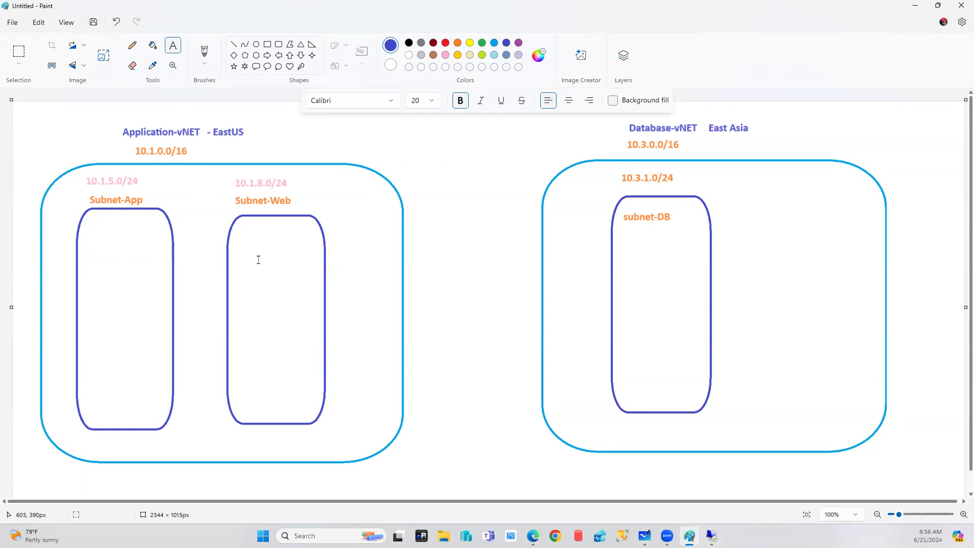
Draw a yellow horizontal line from Subnet-App to Subnet-Web, then switch back to Edge.
left_click(233, 44)
left_click_drag(171, 314, 227, 314)
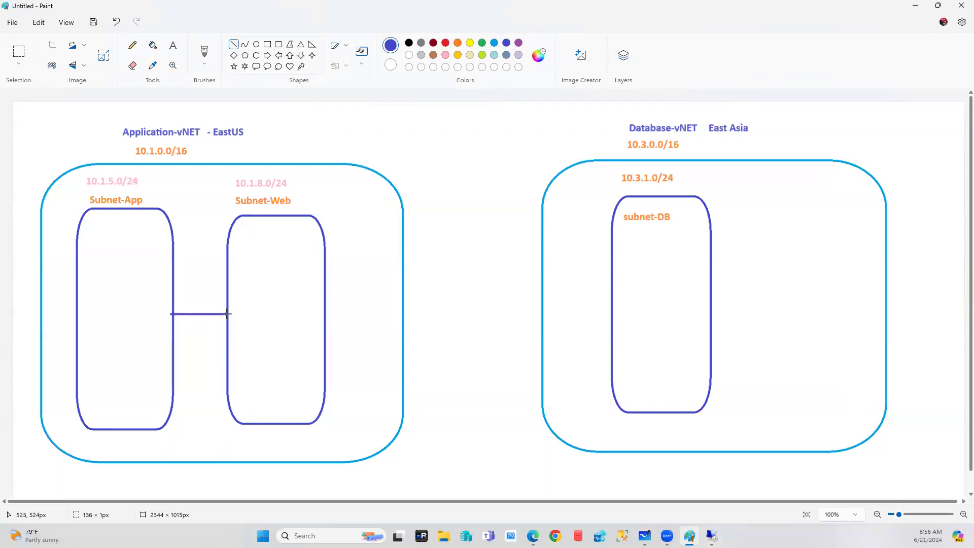
left_click(482, 43)
left_click(470, 43)
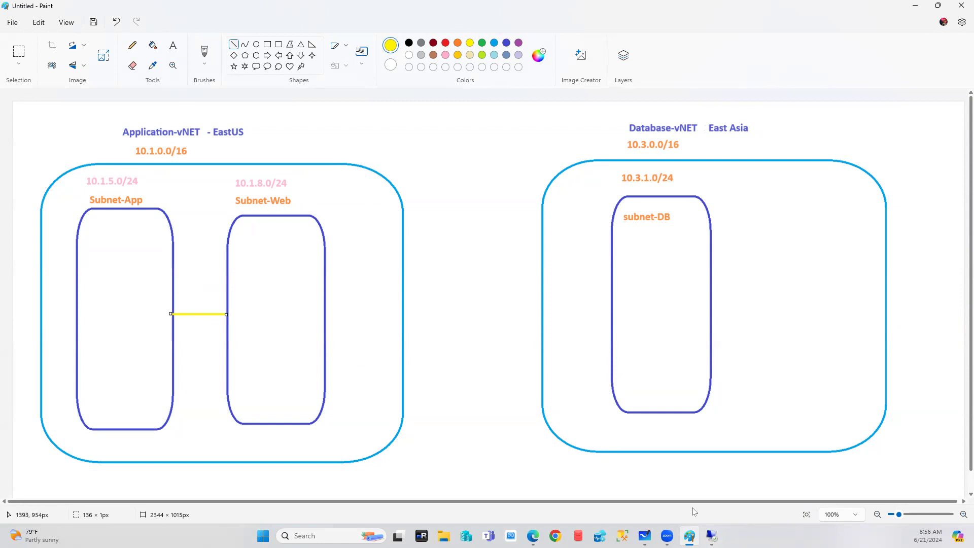
left_click(533, 535)
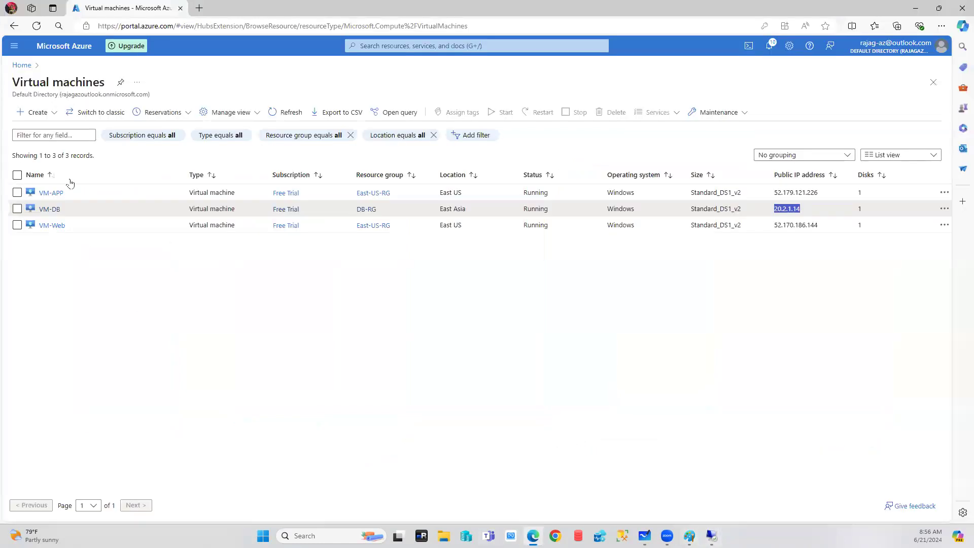
Open VM-Web's details, copy its private IP 10.1.8.4, and return to the VM-APP session.
left_click(49, 207)
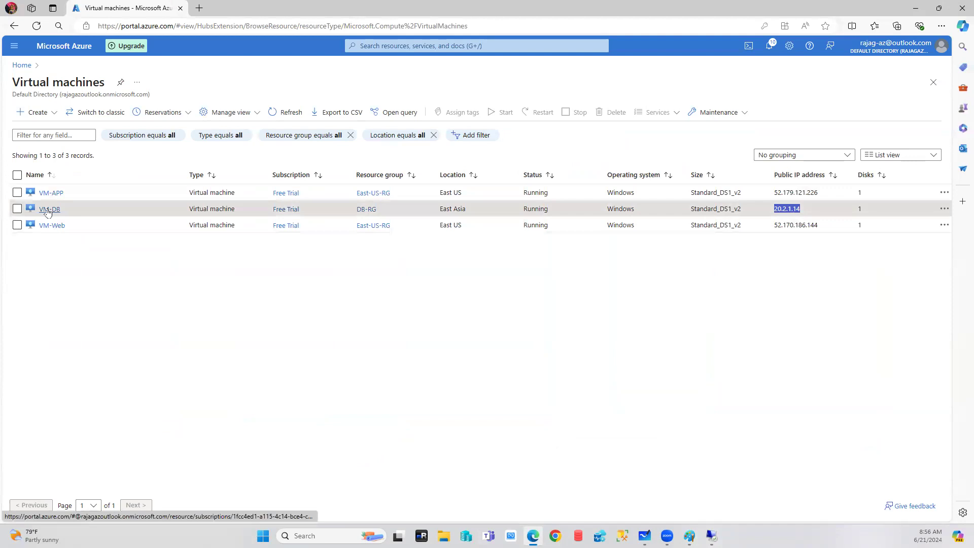
left_click(37, 201)
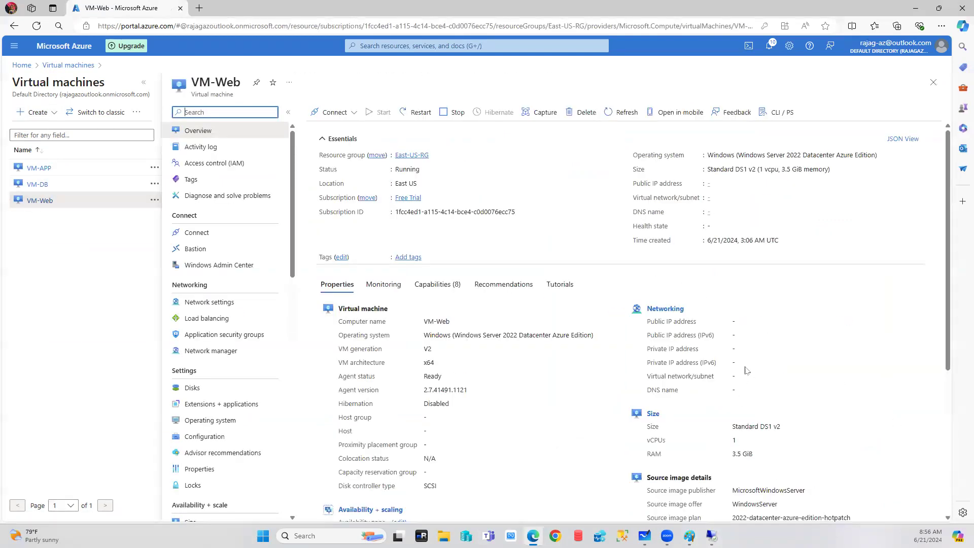
left_click_drag(733, 348, 777, 350)
key("ctrl+c")
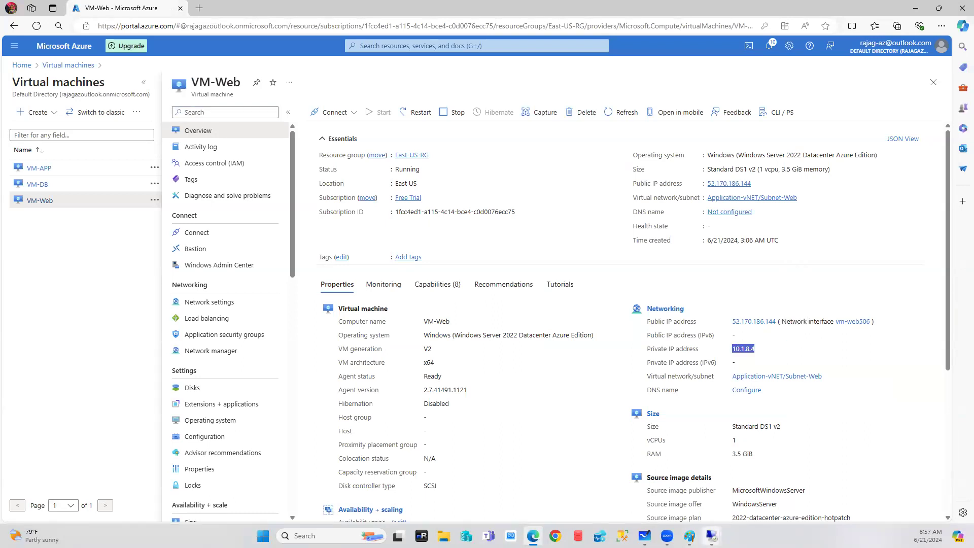
left_click(712, 536)
left_click(640, 487)
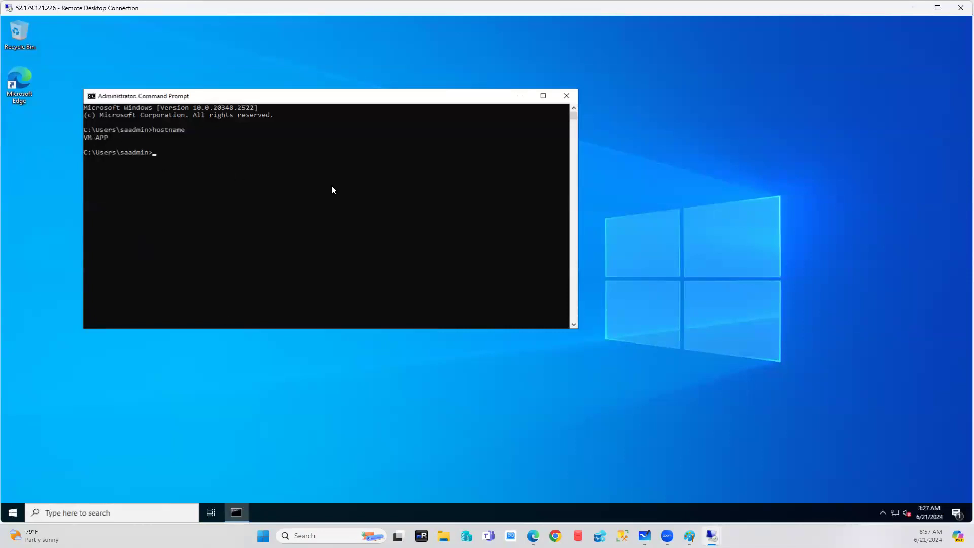
Ping VM-Web's private IP 10.1.8.4 from VM-APP's Command Prompt.
type("ping")
key("ctrl+v")
key("Return")
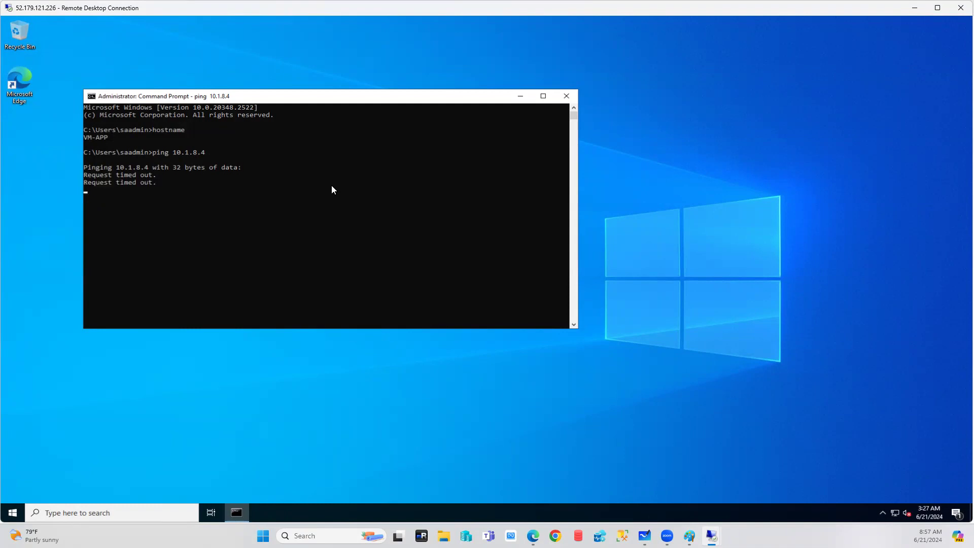
Copy VM-Web's public IP from the portal, then stop the timed-out ping with Ctrl+Z.
left_click(532, 536)
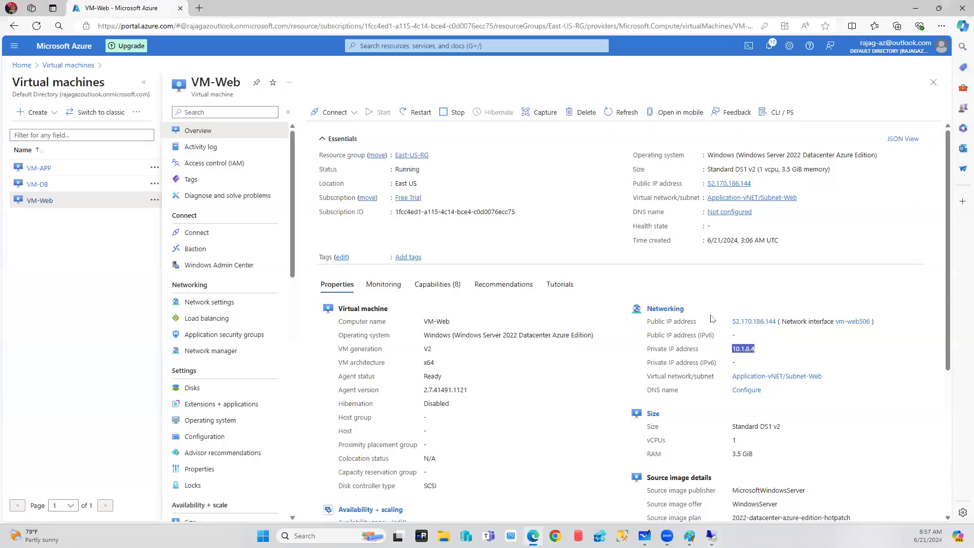
left_click(756, 184)
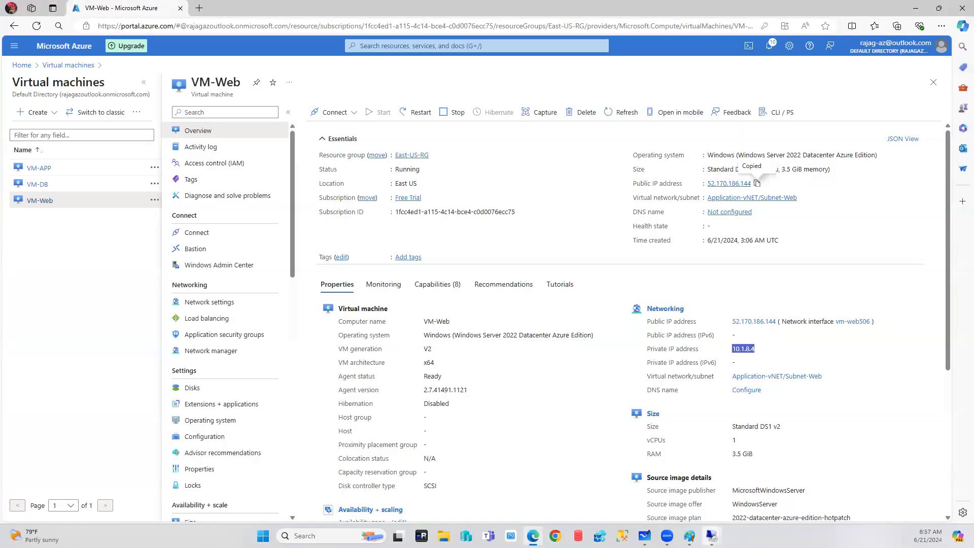
left_click(711, 535)
left_click(633, 480)
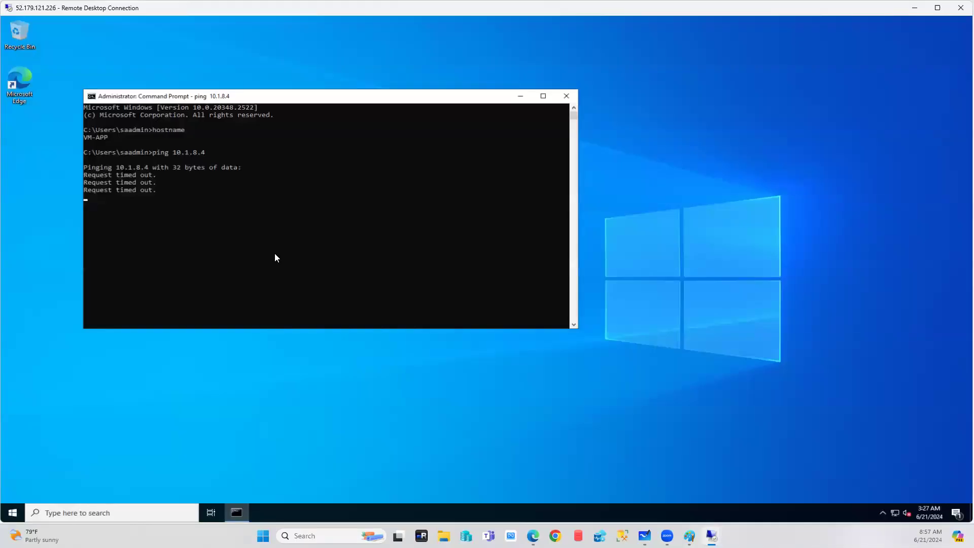
left_click(266, 196)
key("ctrl+z")
Clear the prompt, start typing a new ping, and switch back to the Azure portal.
left_click(220, 214)
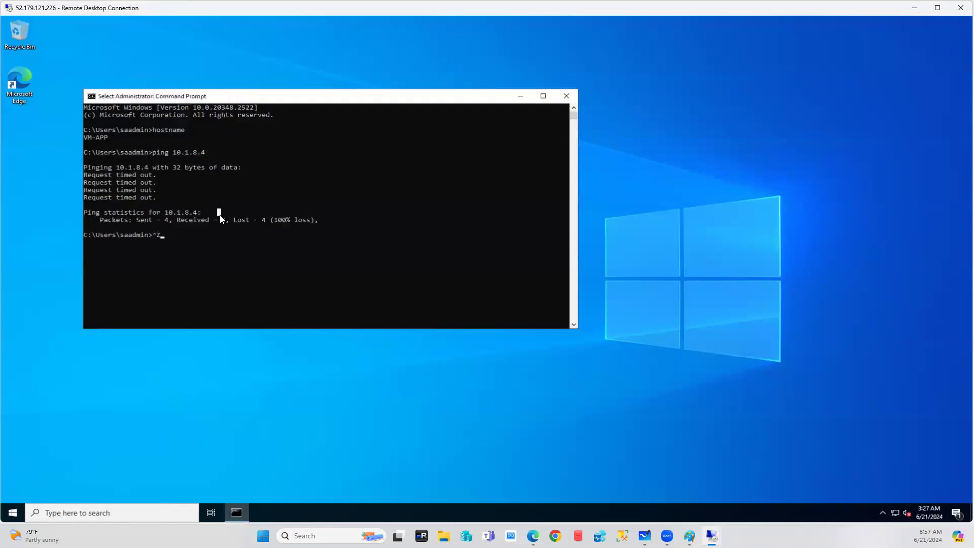
key("Escape")
key("BackSpace")
type("ping")
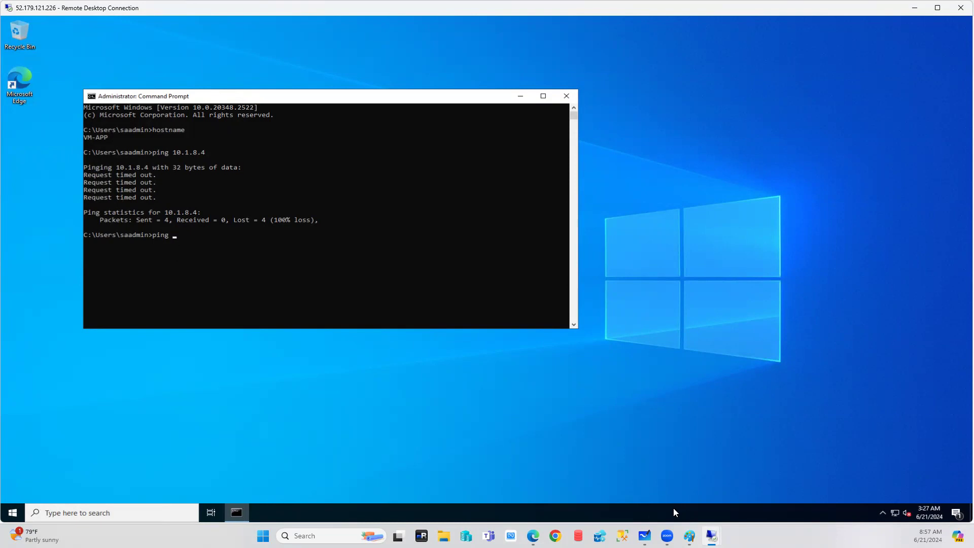
left_click(533, 536)
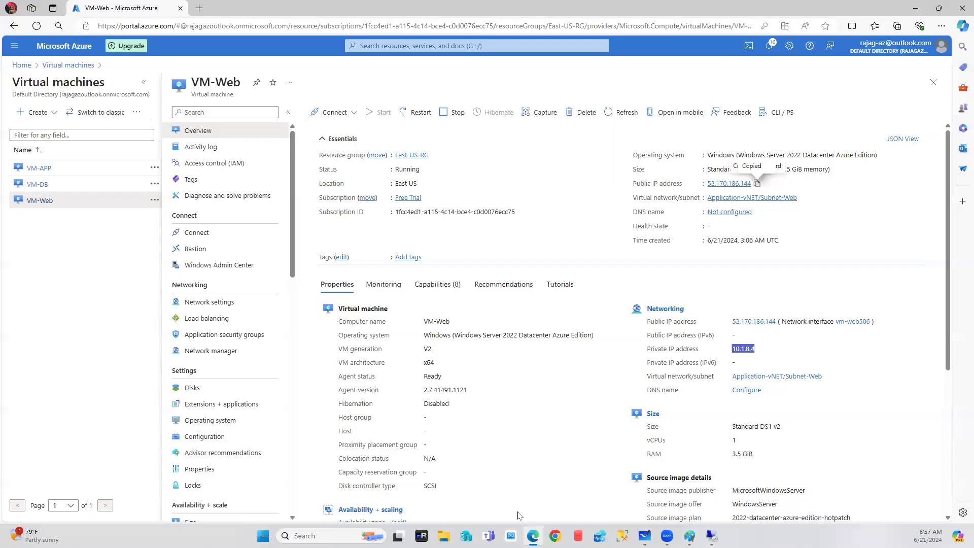
Copy VM-APP's public IP 52.179.121.226 and ping it from VM-Web's command prompt.
left_click(39, 168)
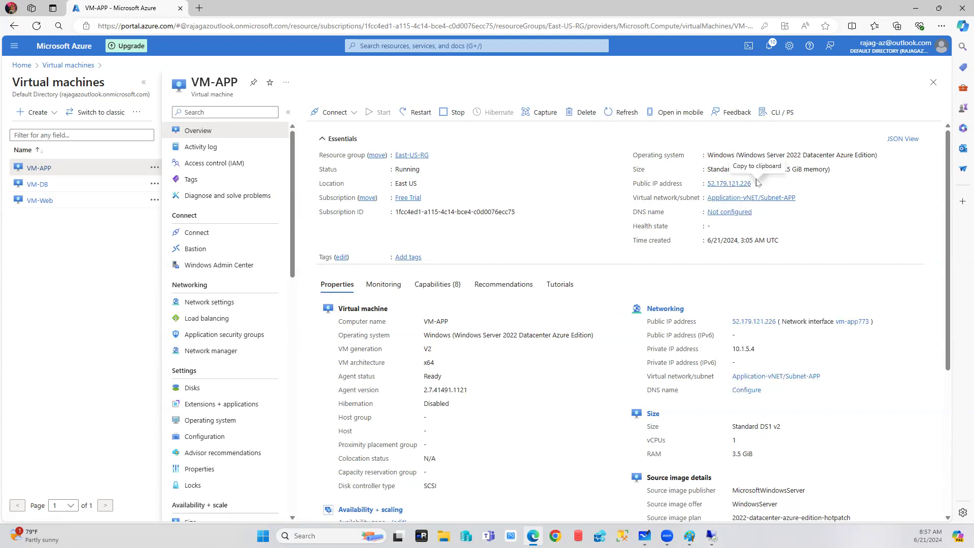
left_click(757, 183)
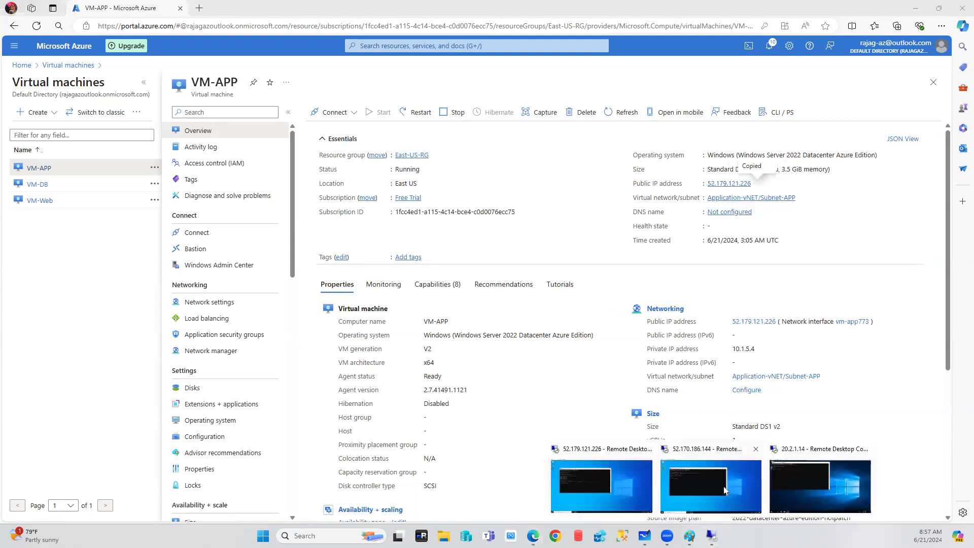
left_click(731, 467)
type("ping")
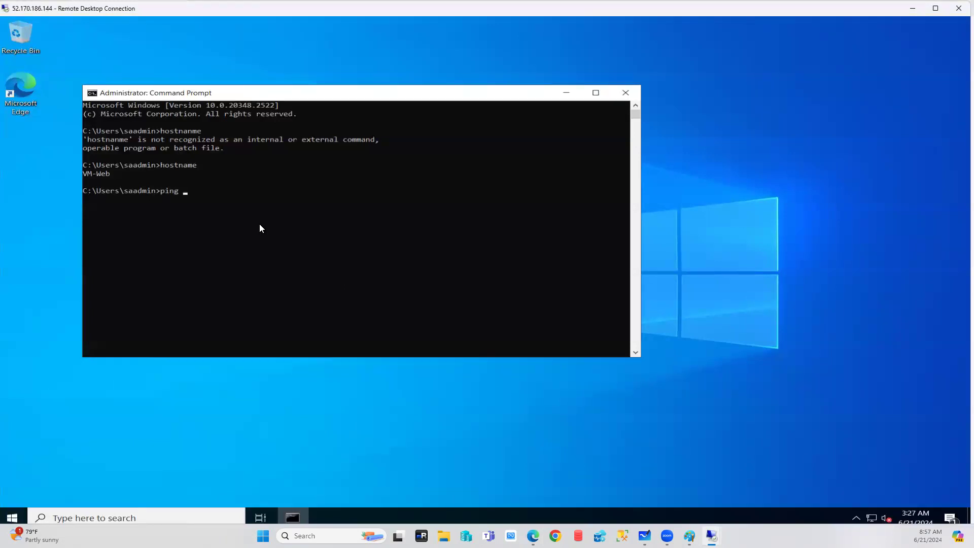
key("ctrl+v")
key("Return")
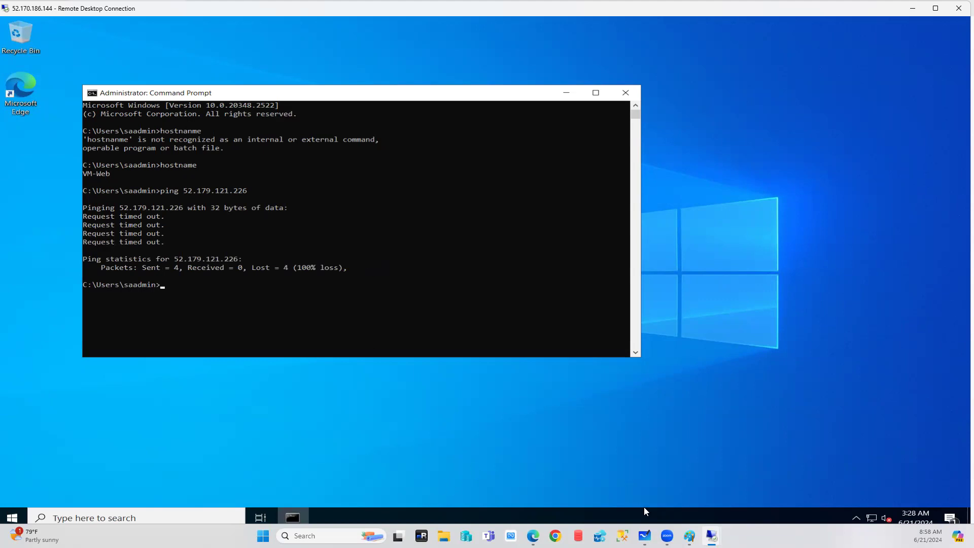
On the VM-APP session, search 'fire' and open Windows Defender Firewall.
mouse_move(711, 536)
left_click(633, 479)
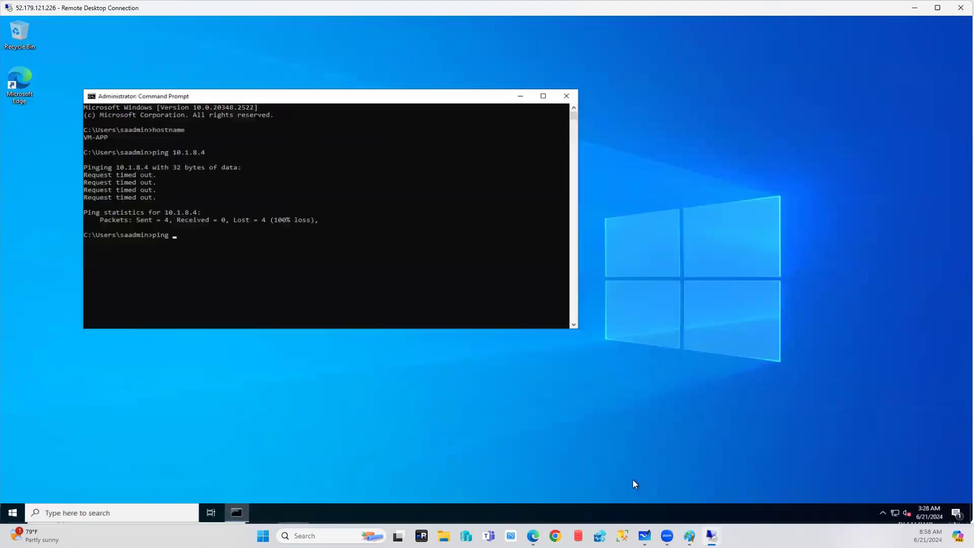
left_click(119, 511)
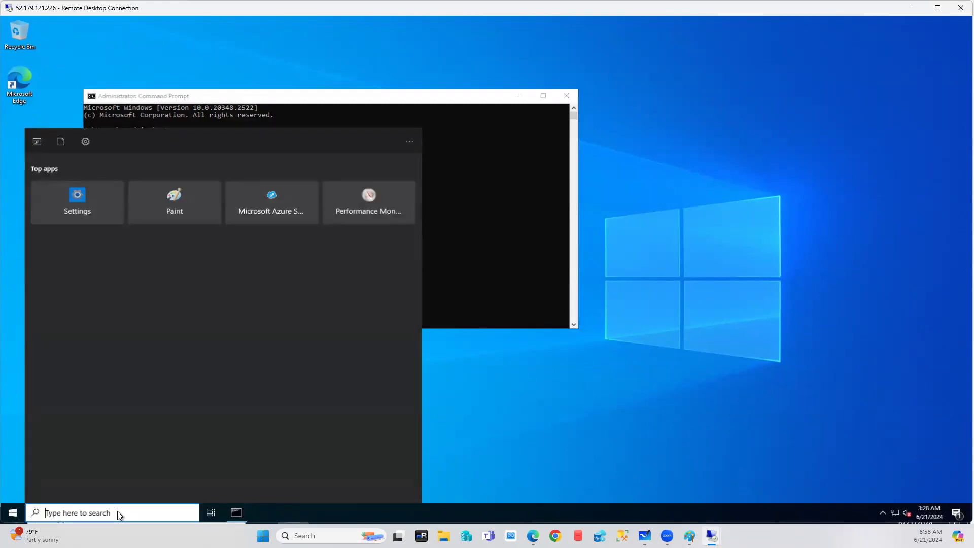
type("file")
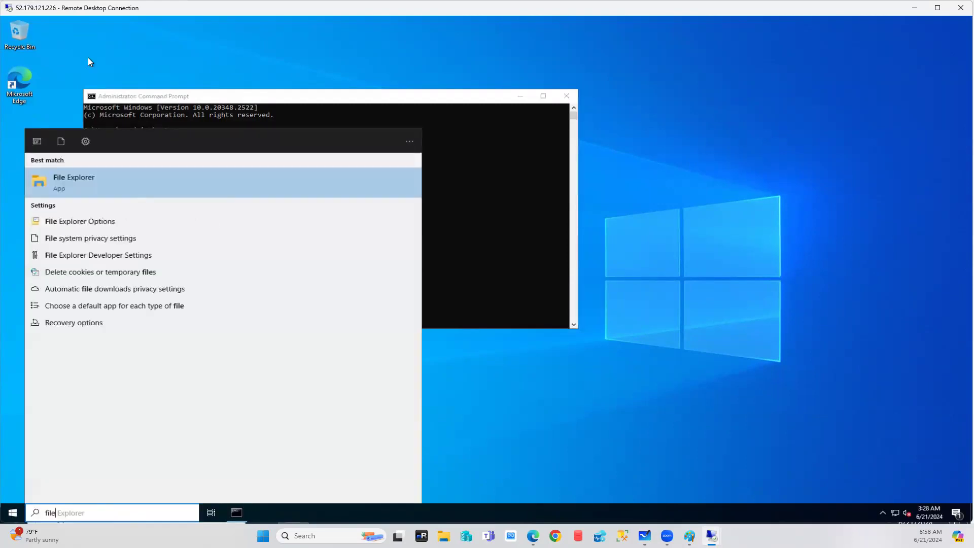
type("wa")
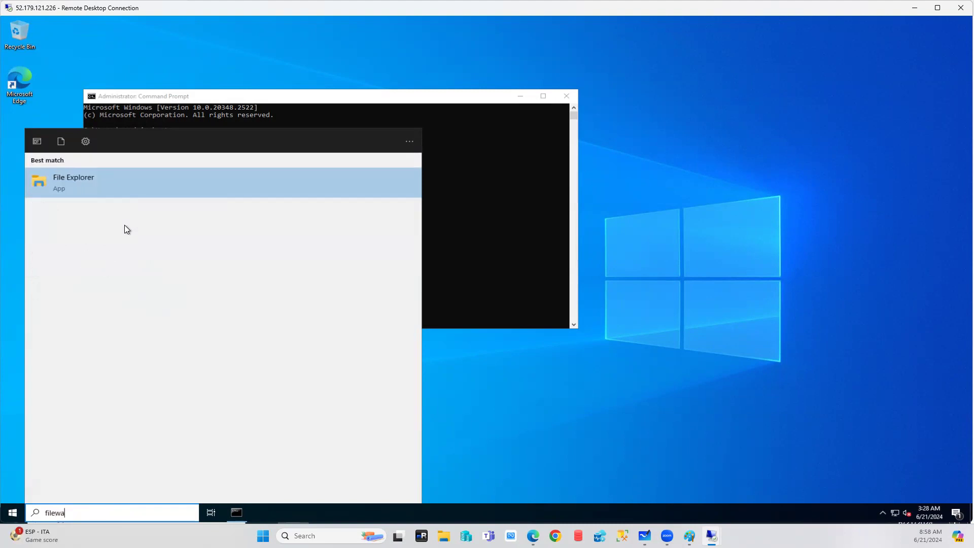
key("BackSpace")
key("BackSpace")
key("BackSpace")
key("BackSpace")
key("BackSpace")
key("BackSpace")
type("fire")
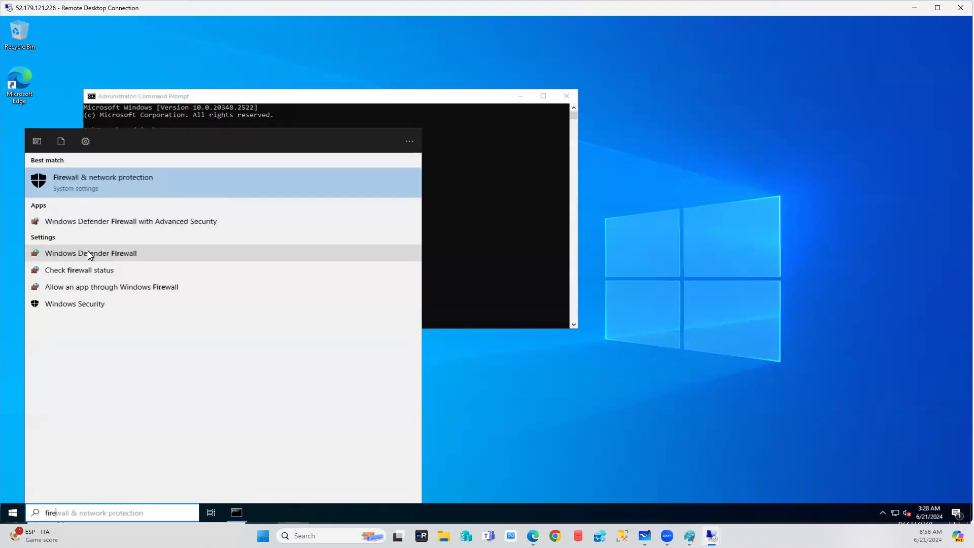
left_click(88, 253)
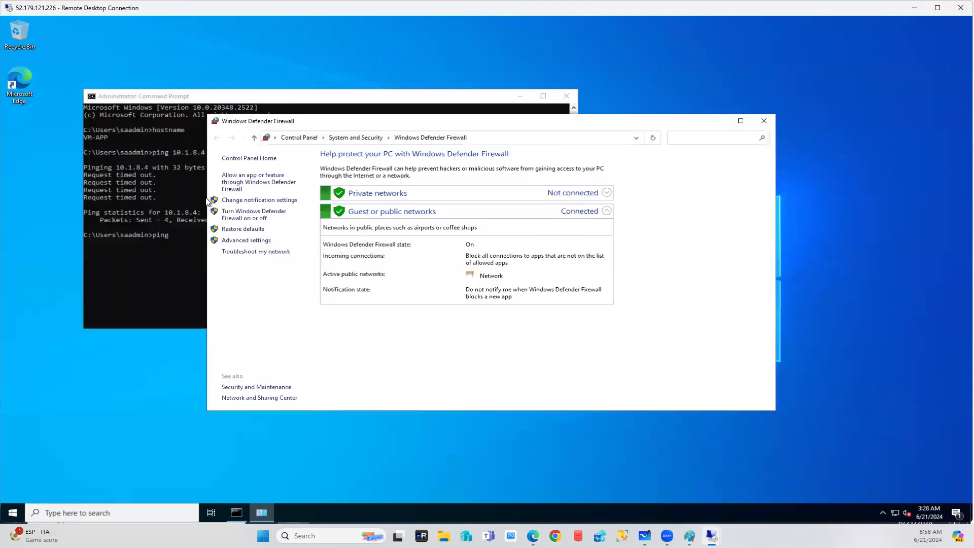
Turn VM-APP's firewall off for private and public networks and apply the change.
left_click(311, 217)
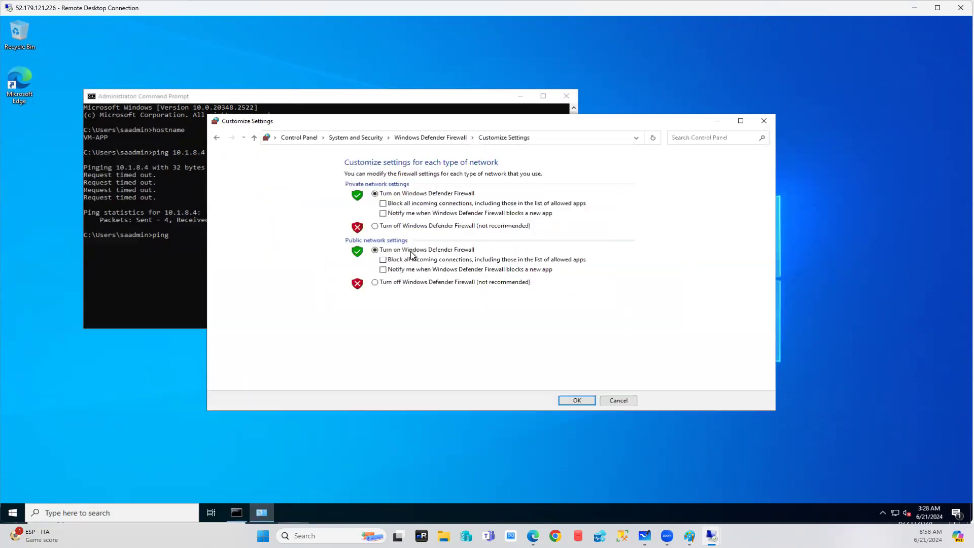
left_click(384, 225)
left_click(388, 283)
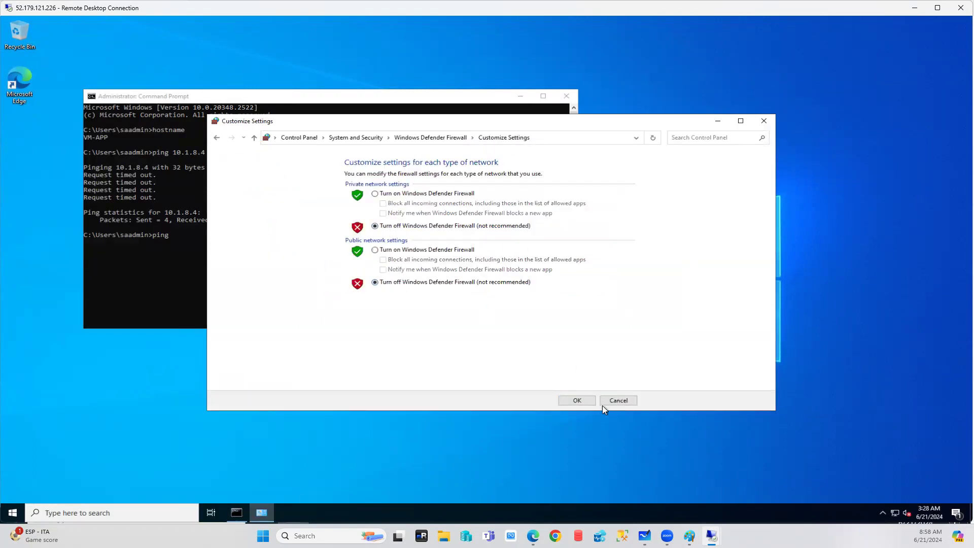
left_click(575, 401)
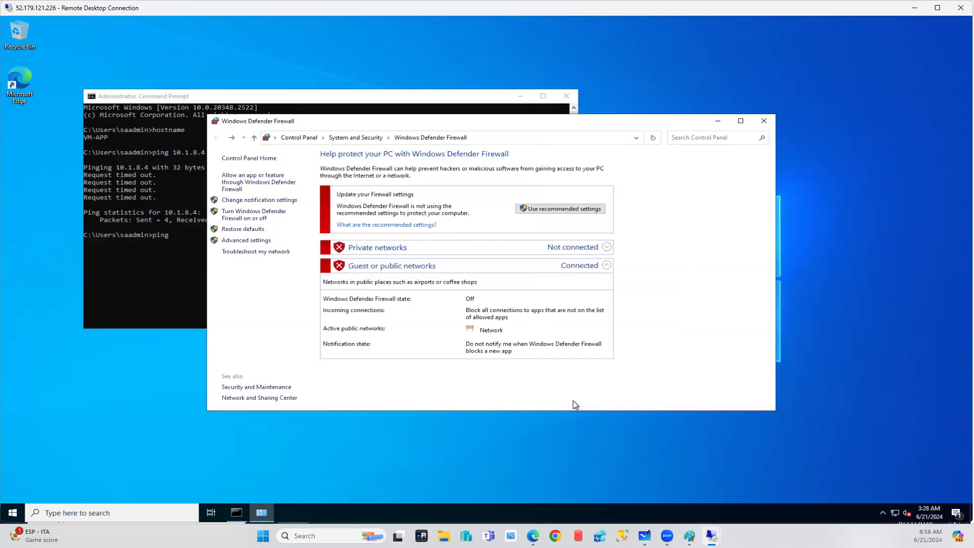
left_click(717, 121)
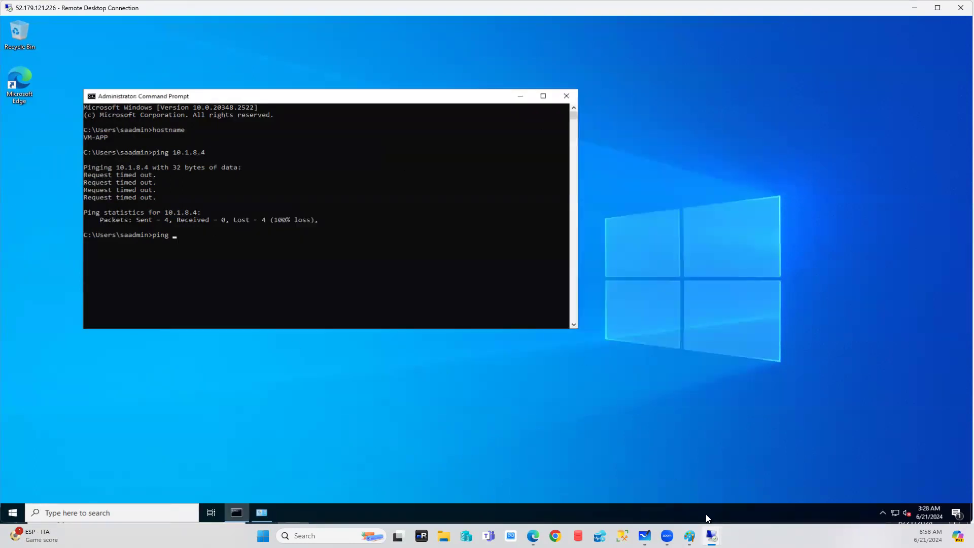
mouse_move(711, 536)
left_click(730, 476)
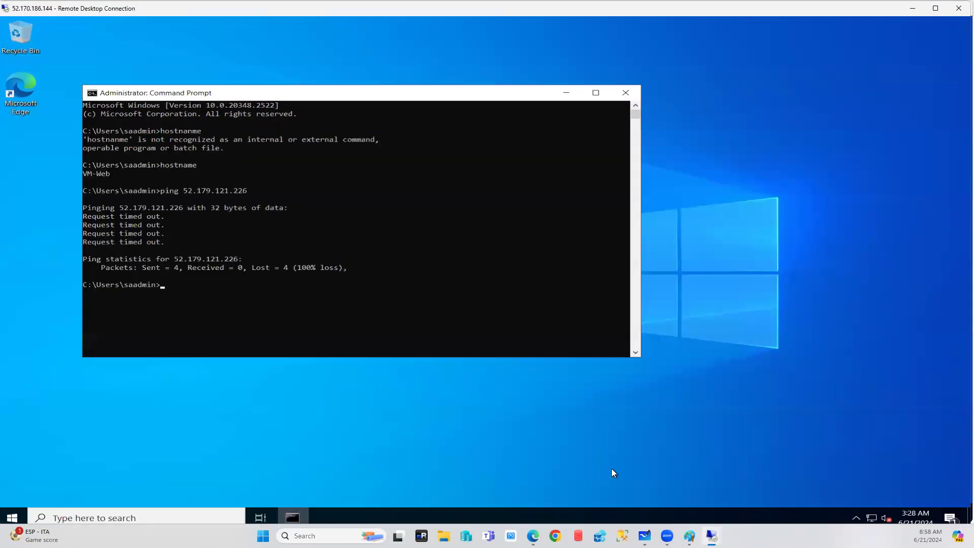
On VM-Web, find Windows Defender Firewall via 'fire' and select Turn off, confirming with OK.
left_click(117, 515)
type("fire")
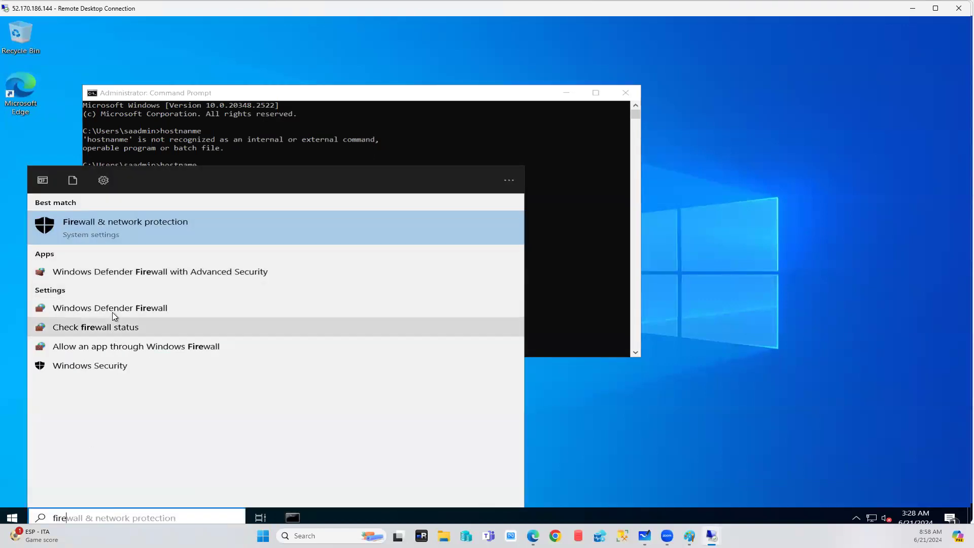
key("Escape")
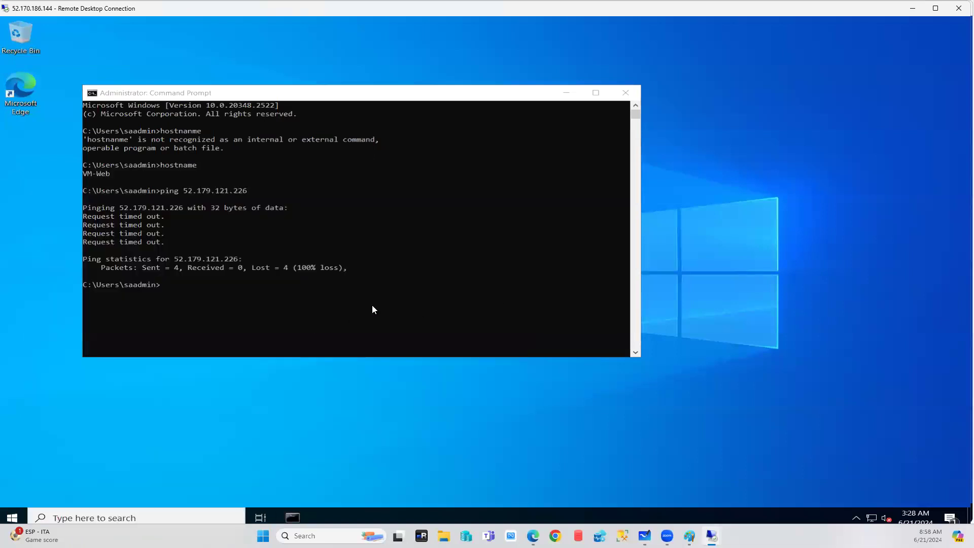
left_click(185, 224)
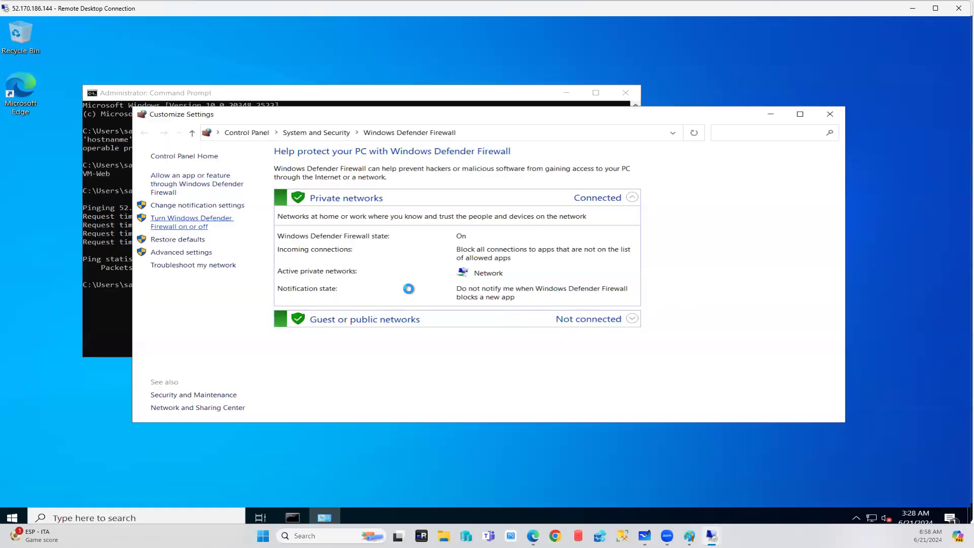
left_click(363, 239)
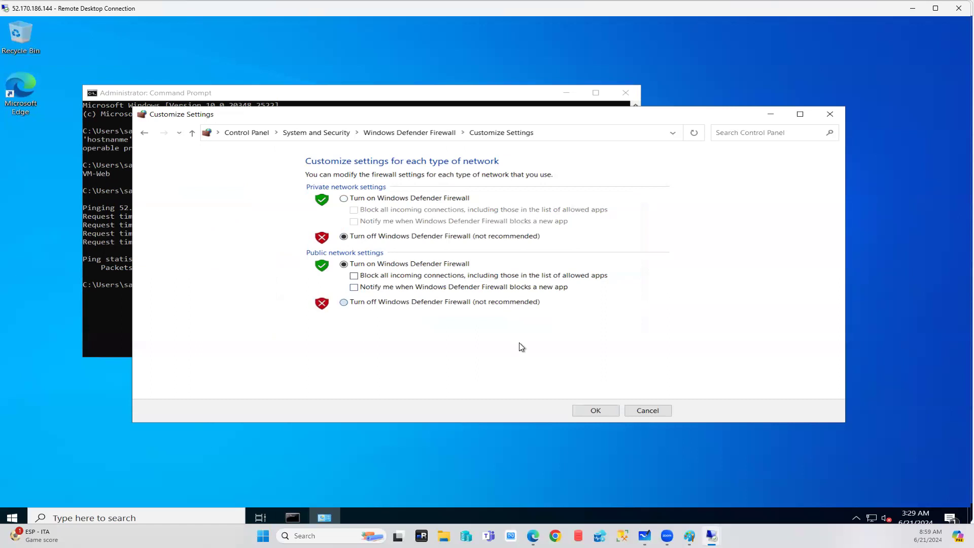
left_click(601, 411)
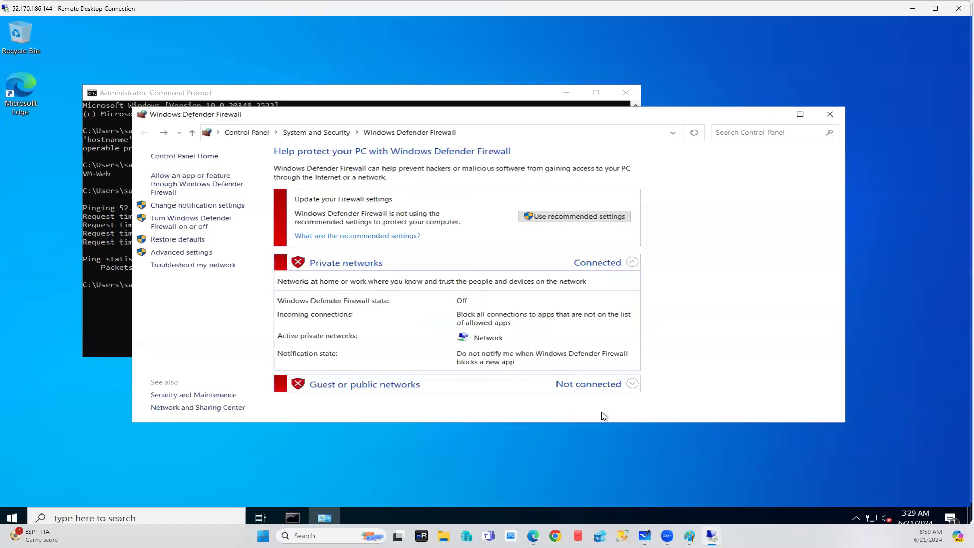
left_click(770, 114)
On the VM-DB session, search 'fire' and open Windows Defender Firewall.
mouse_move(711, 532)
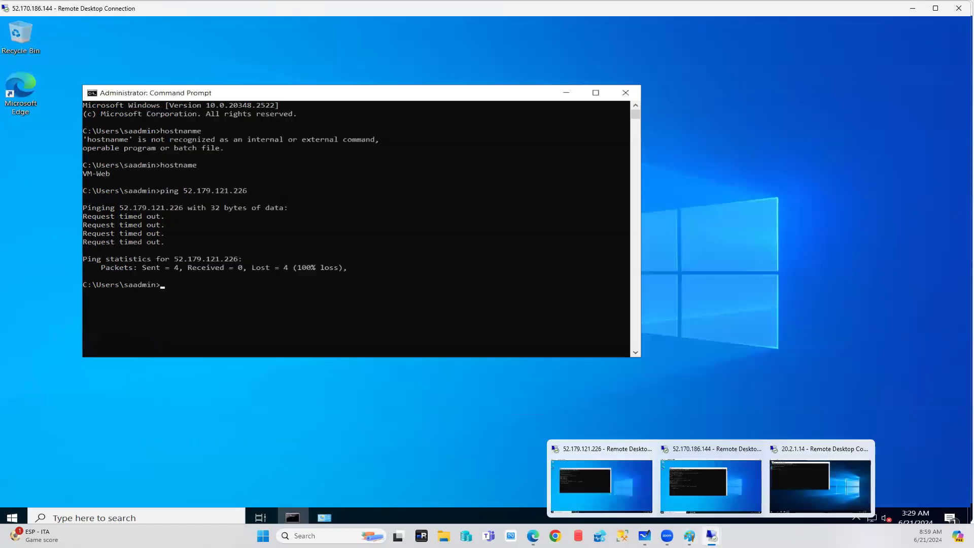
left_click(828, 484)
left_click(45, 512)
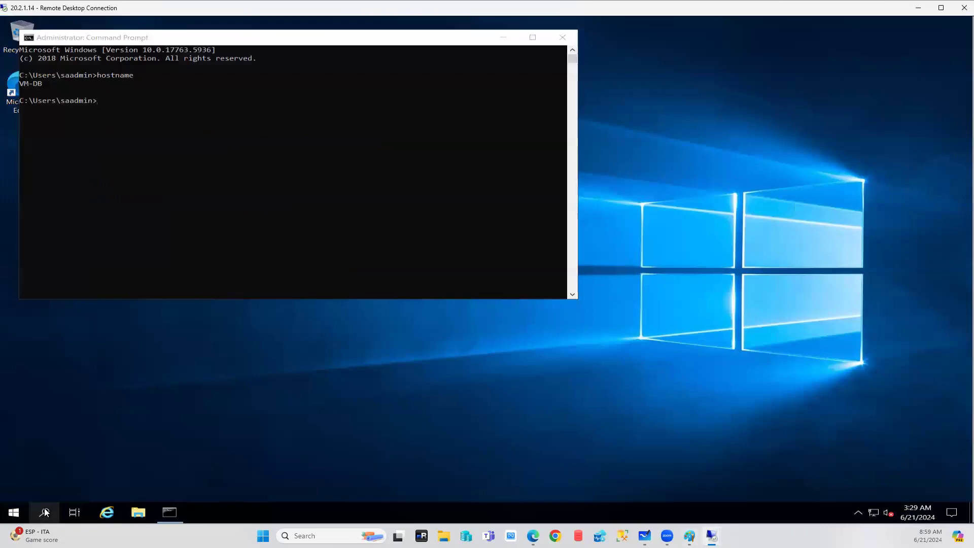
type("fire")
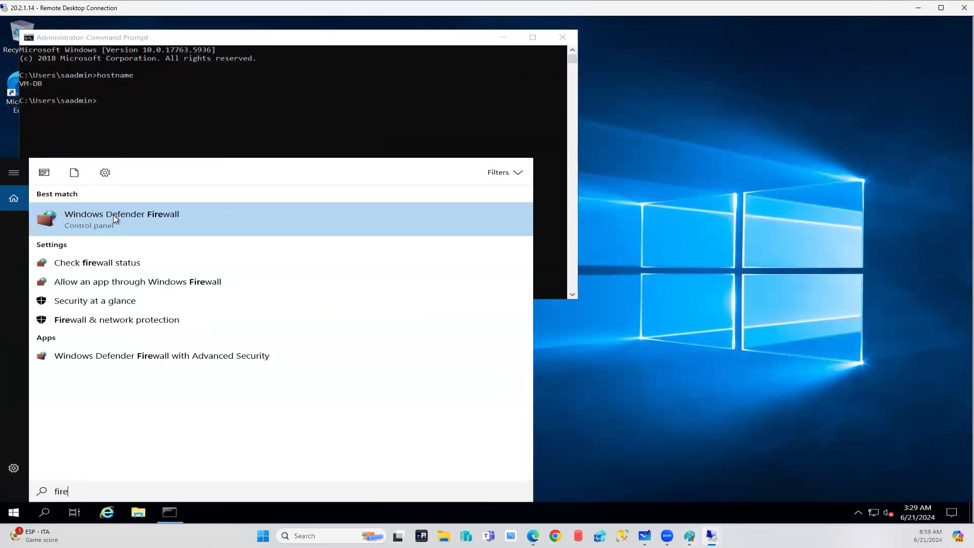
left_click(114, 214)
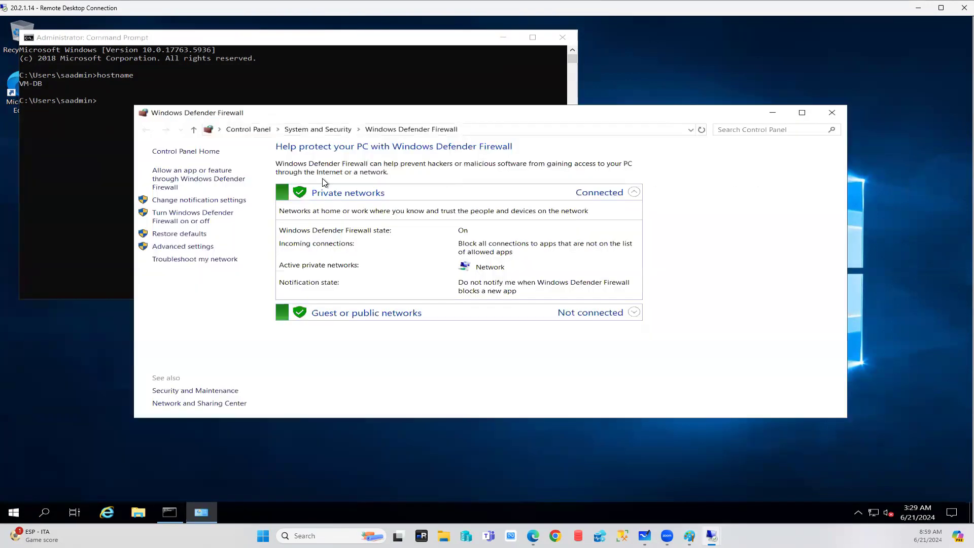
Turn VM-DB's firewall off for private and public networks, then copy VM-APP's public IP.
left_click(175, 218)
left_click(345, 231)
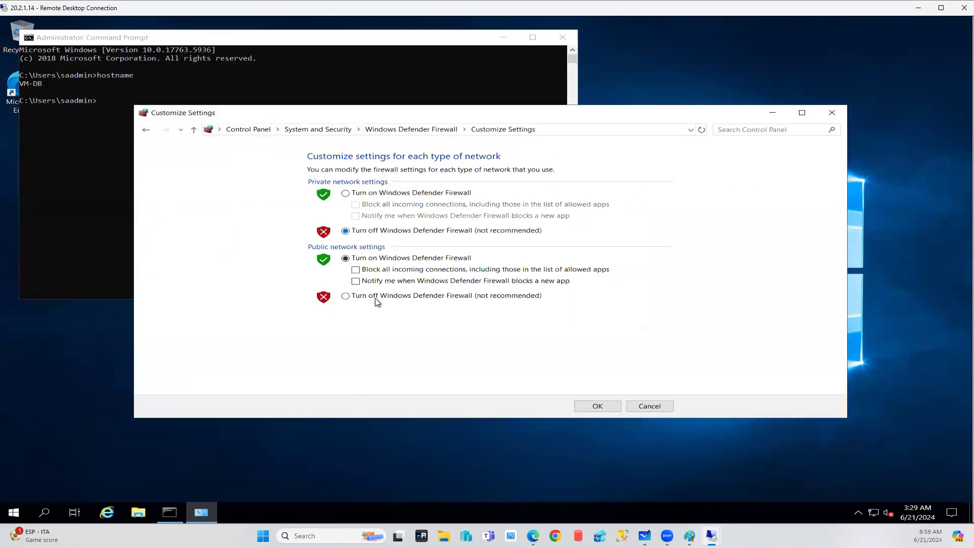
left_click(345, 296)
left_click(615, 405)
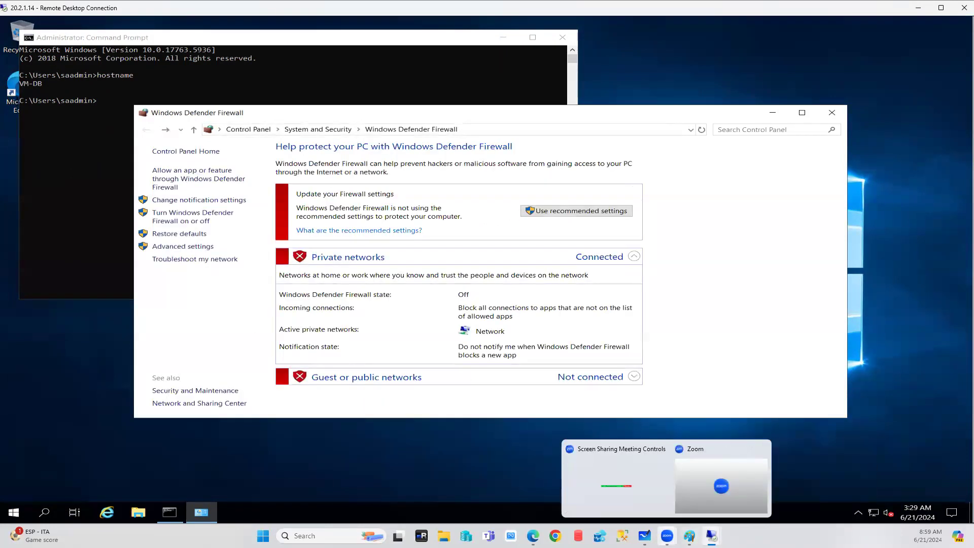
left_click(533, 535)
left_click(757, 183)
Recall and rerun the ping to 52.179.121.226 from VM-Web with firewalls off.
mouse_move(710, 535)
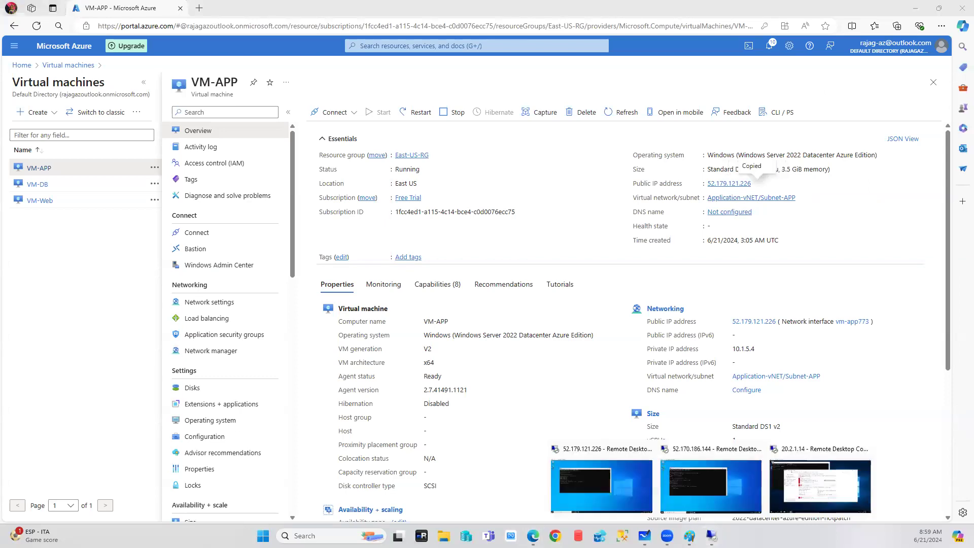
left_click(701, 494)
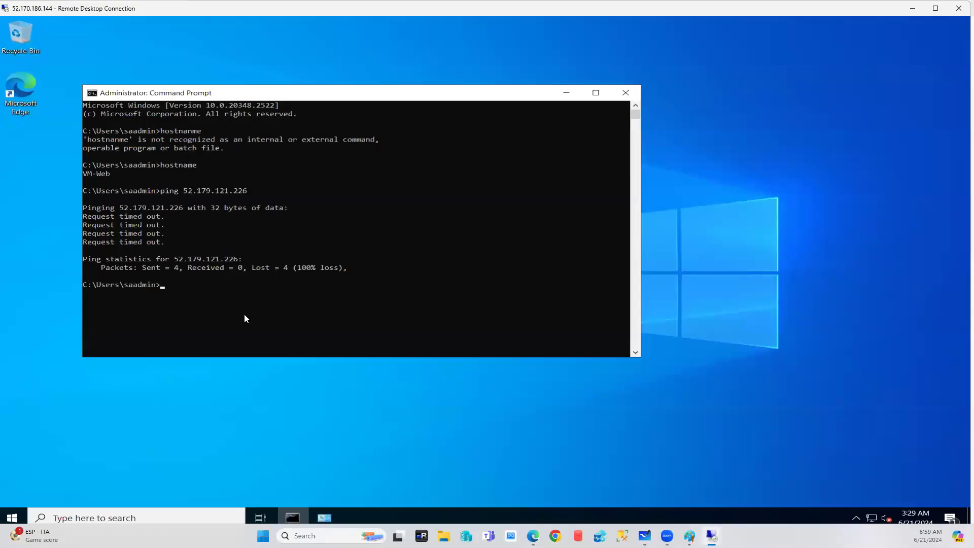
key("Up")
key("Return")
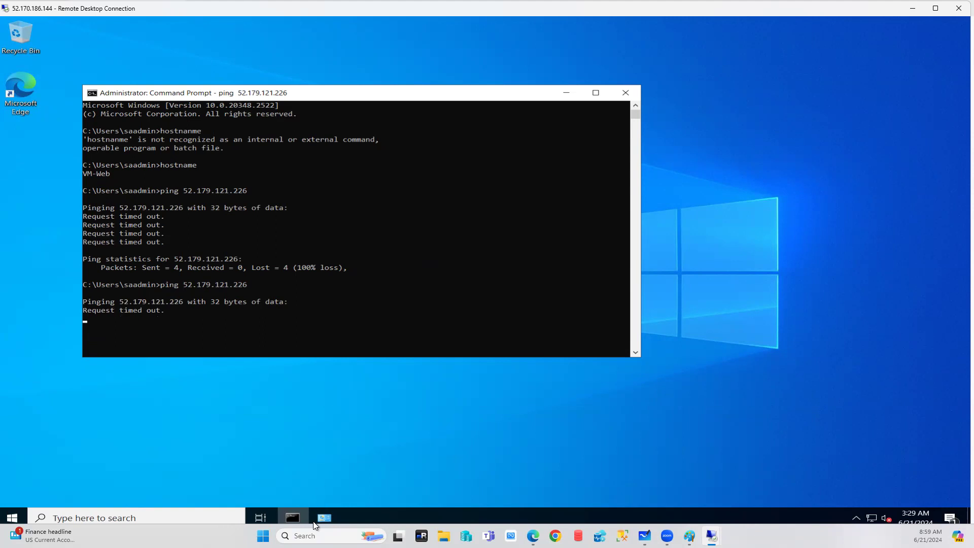
mouse_move(712, 535)
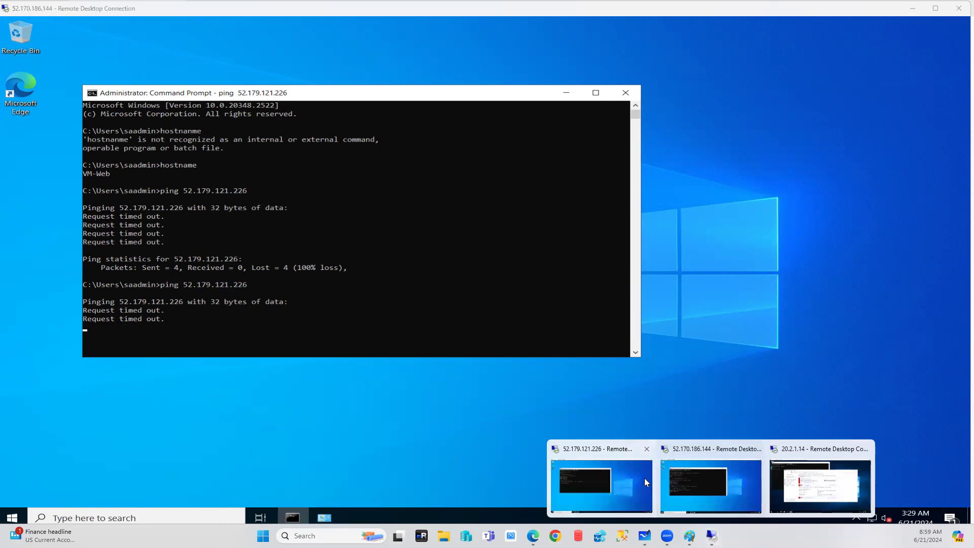
left_click(644, 478)
On VM-APP, open the advanced firewall settings and start a new inbound rule.
left_click(260, 511)
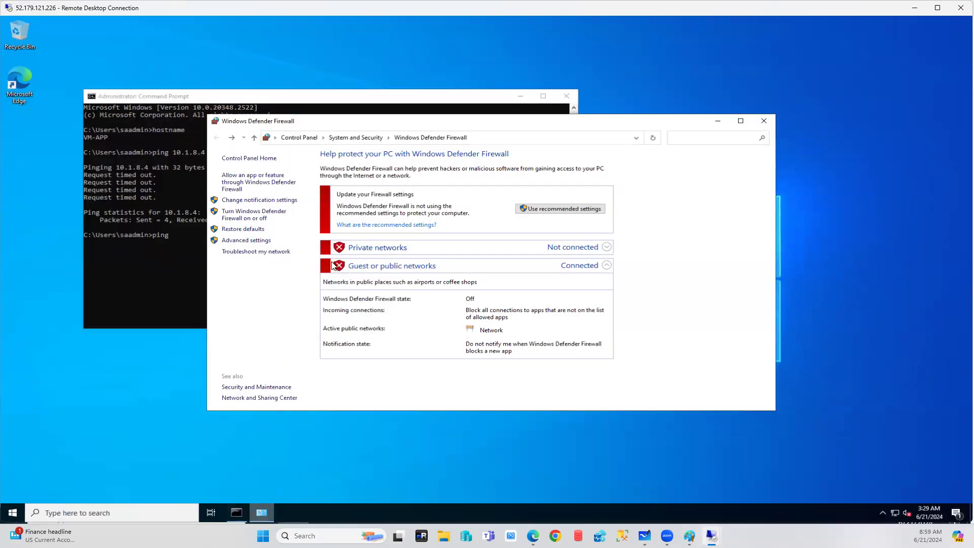
left_click(246, 242)
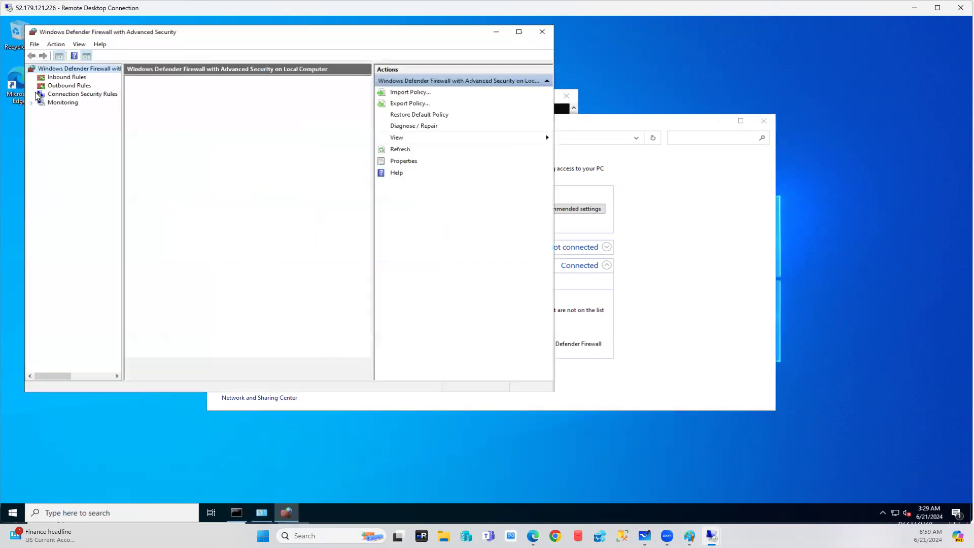
left_click(76, 78)
right_click(80, 79)
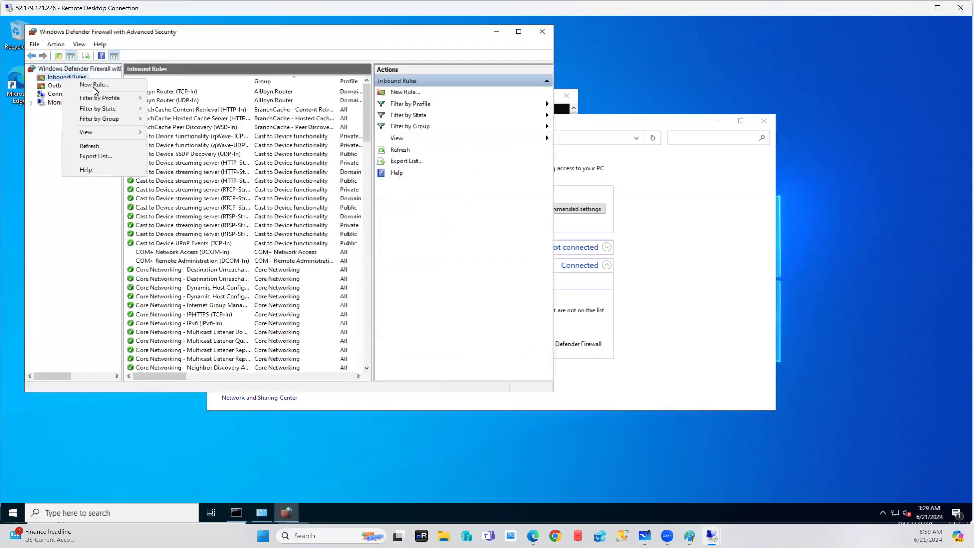
left_click(93, 84)
Make it a TCP port rule for all local ports, allowed on all profiles, named allport.
left_click(215, 217)
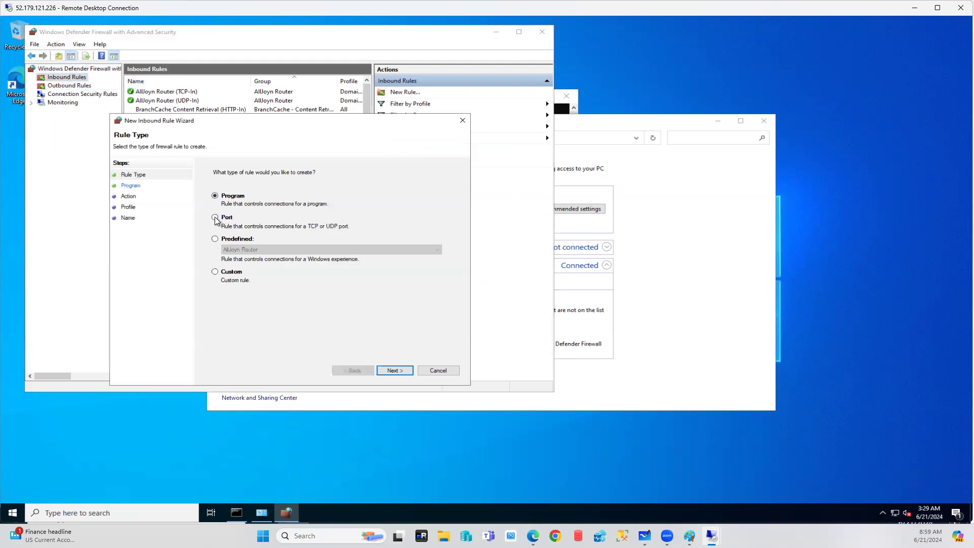
left_click(391, 371)
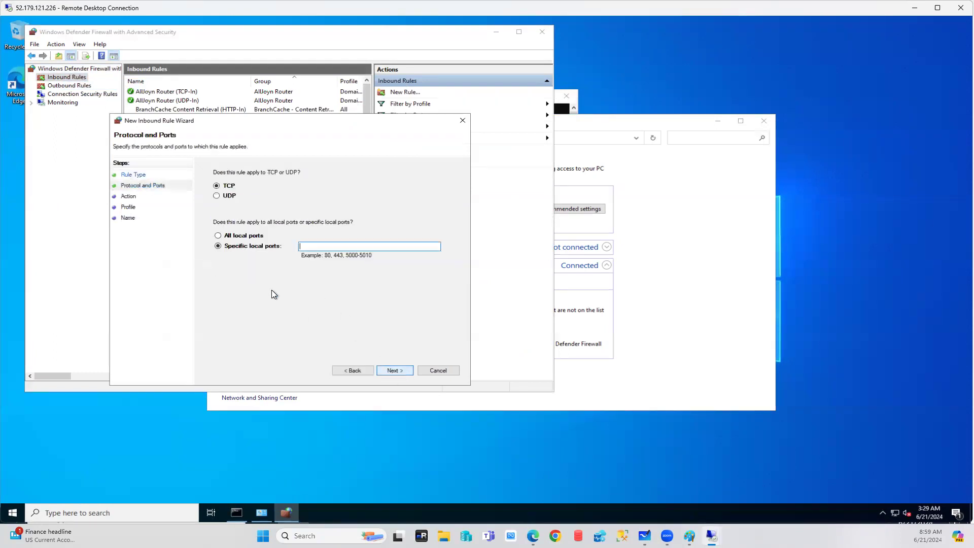
left_click(244, 236)
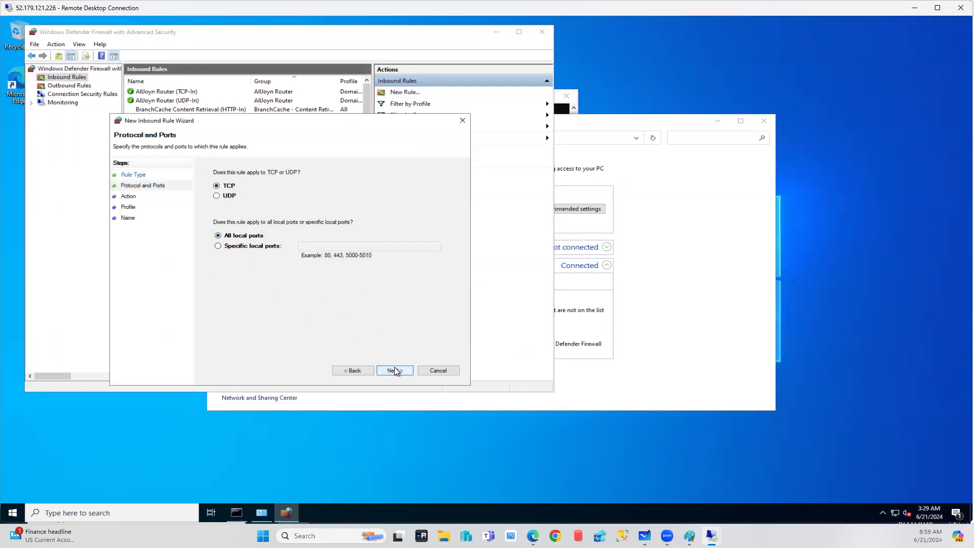
left_click(393, 370)
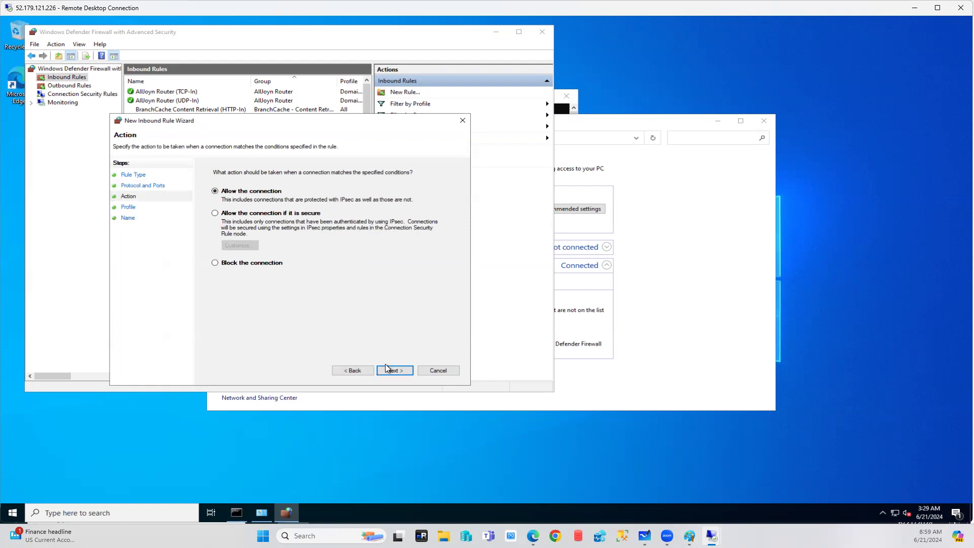
left_click(392, 371)
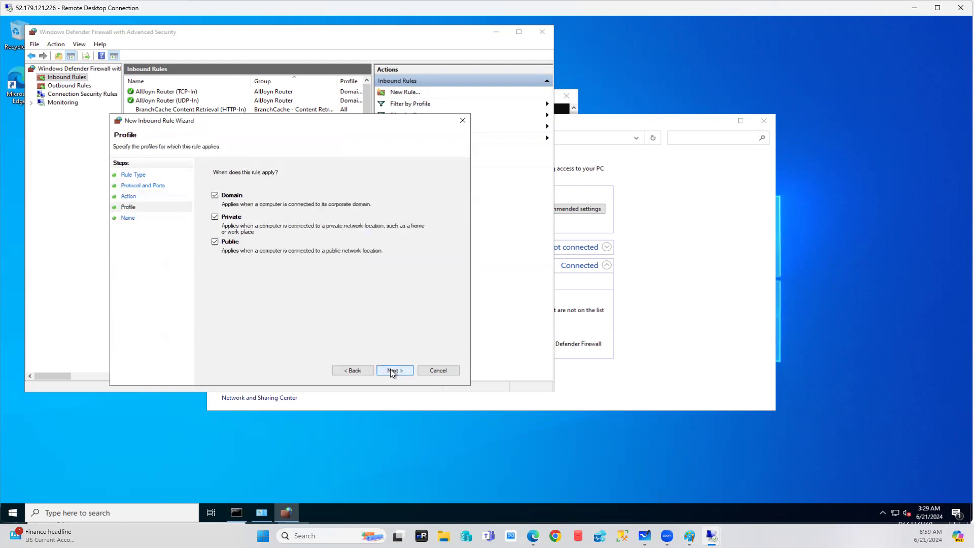
left_click(392, 370)
type("allport")
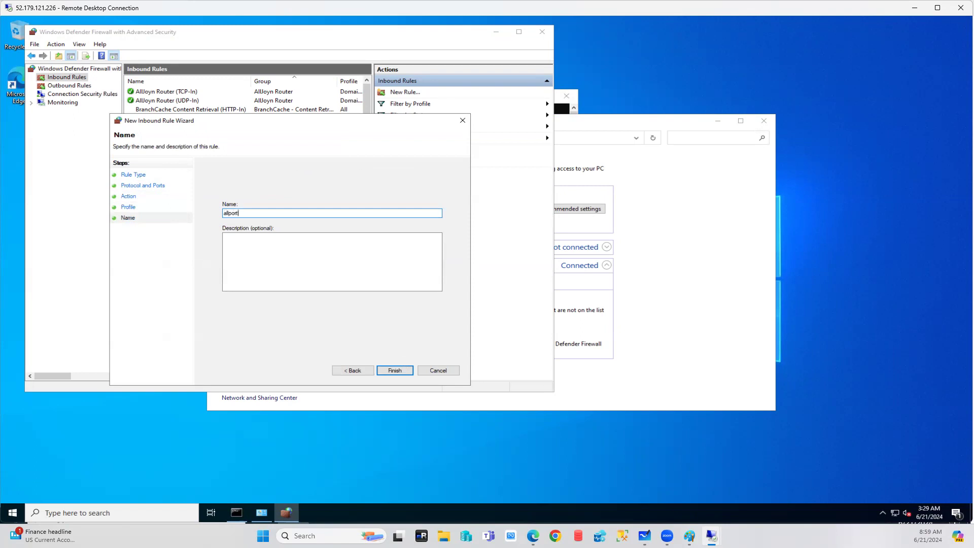
left_click(392, 373)
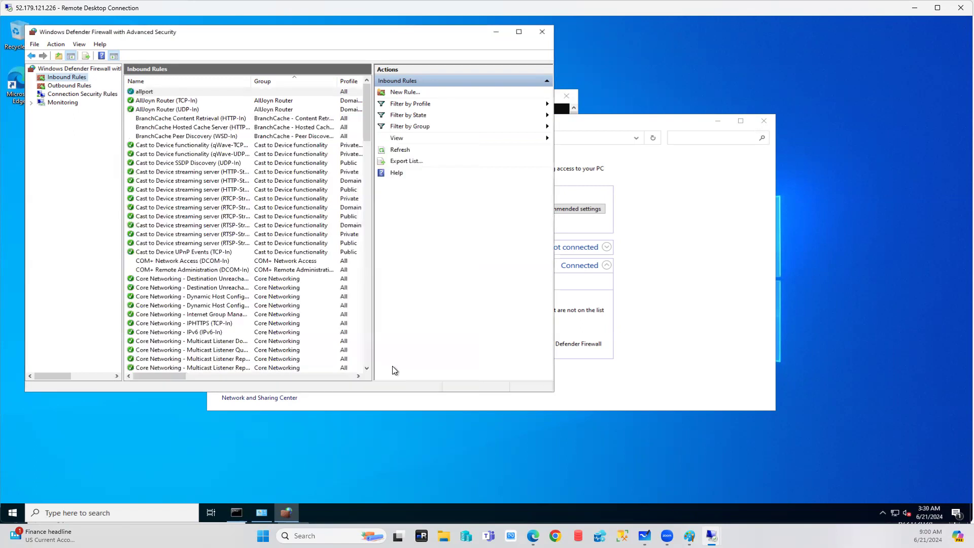
Start a new port-based outbound rule covering all TCP remote ports.
left_click(62, 86)
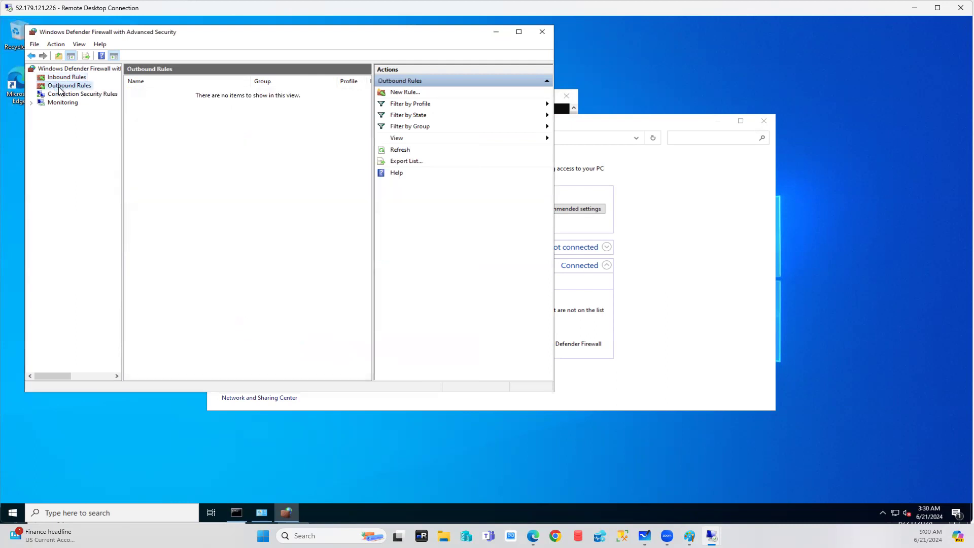
right_click(59, 88)
left_click(95, 94)
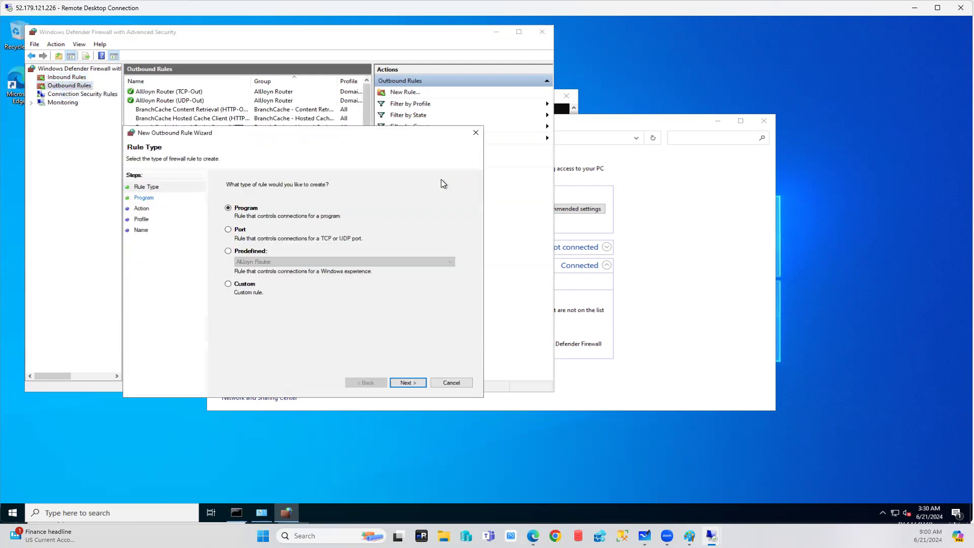
left_click(228, 229)
left_click(415, 385)
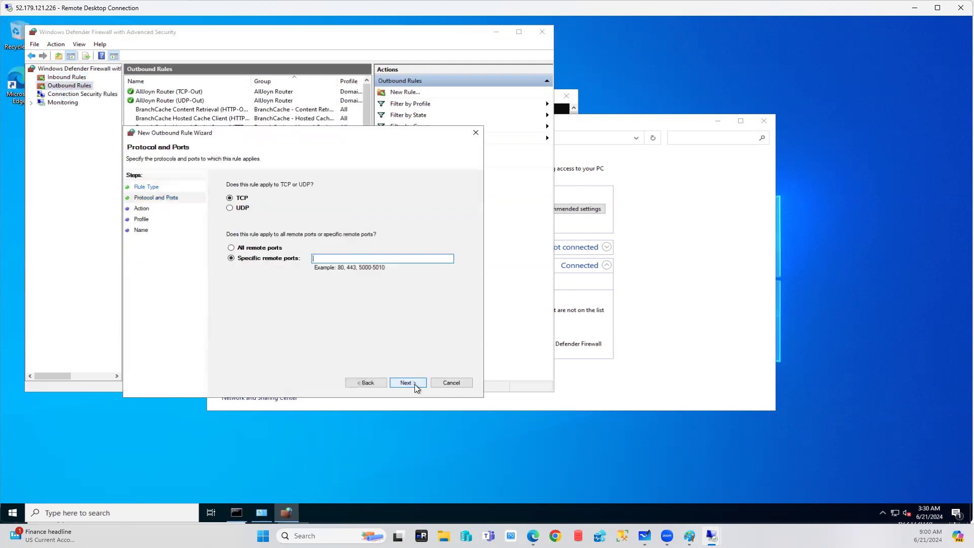
left_click(252, 247)
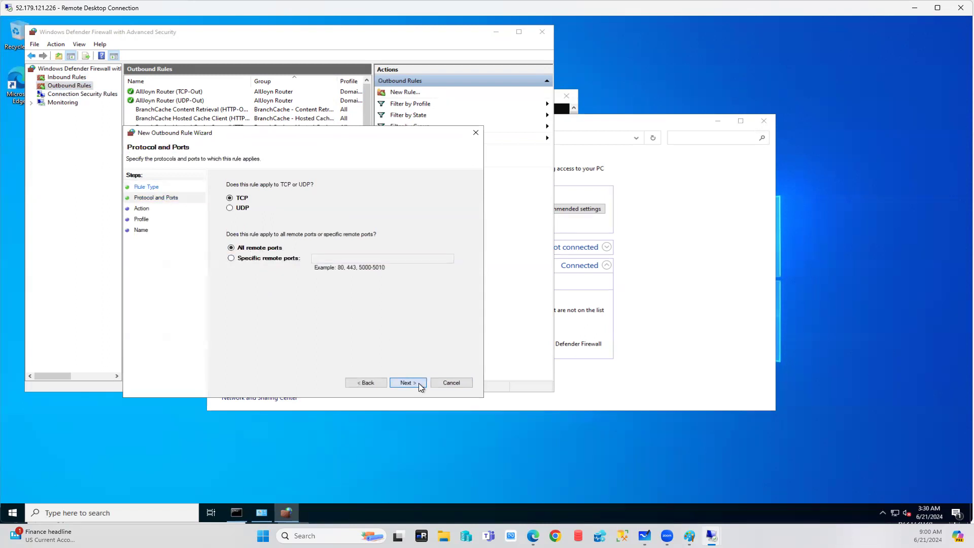
Allow the connection on all profiles, name the rule alloprts, and close the advanced firewall window.
left_click(418, 382)
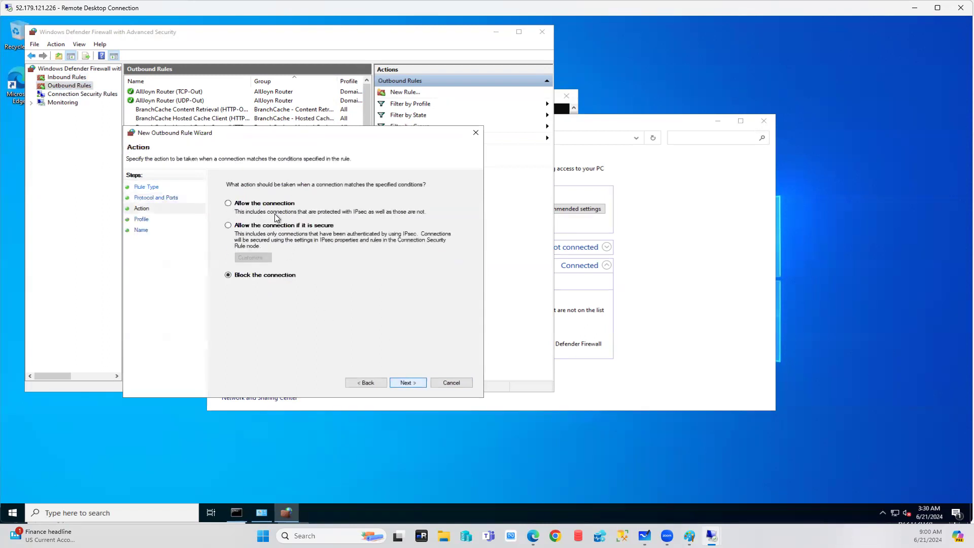
left_click(416, 383)
left_click(408, 383)
type("alloprts")
left_click(407, 384)
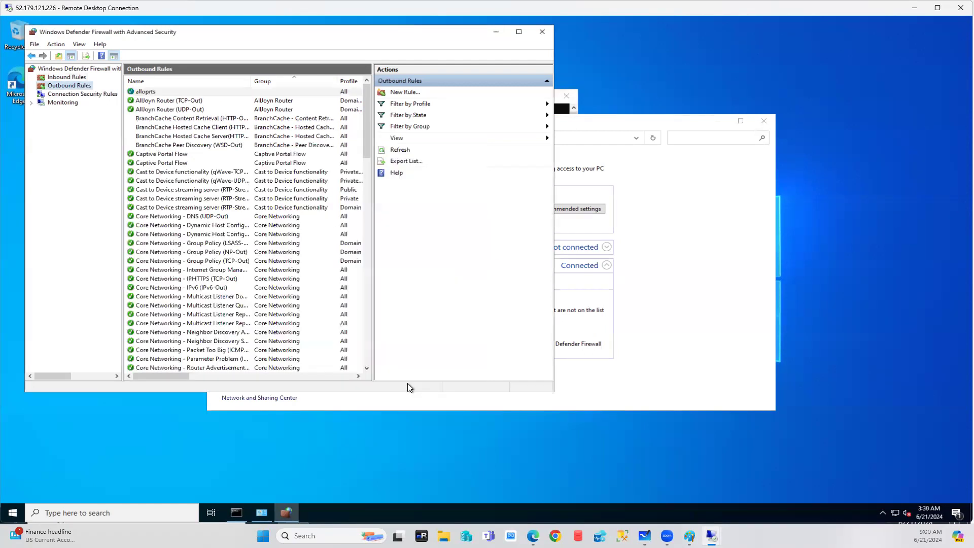
left_click(541, 32)
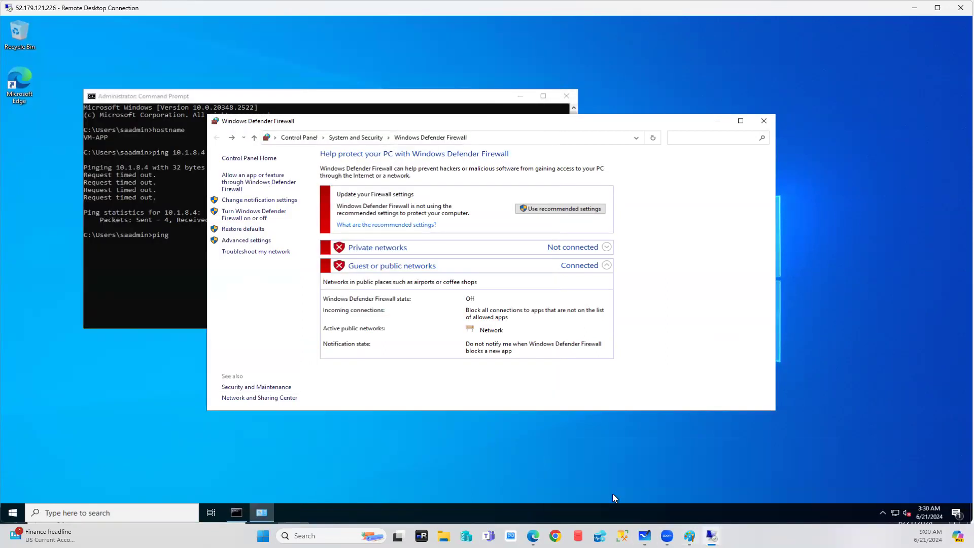
Reopen the advanced firewall settings and start another port-based inbound rule.
left_click(252, 240)
left_click(61, 77)
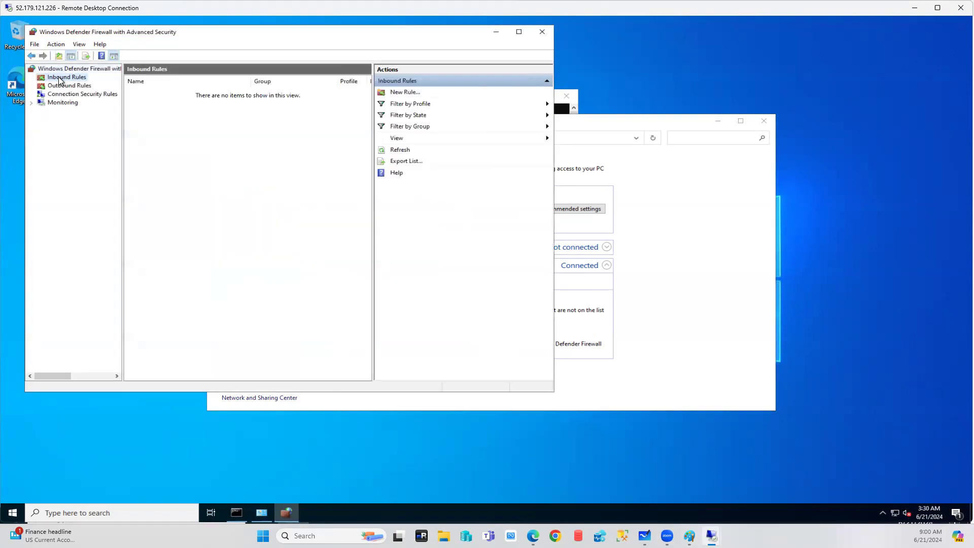
right_click(59, 77)
left_click(87, 83)
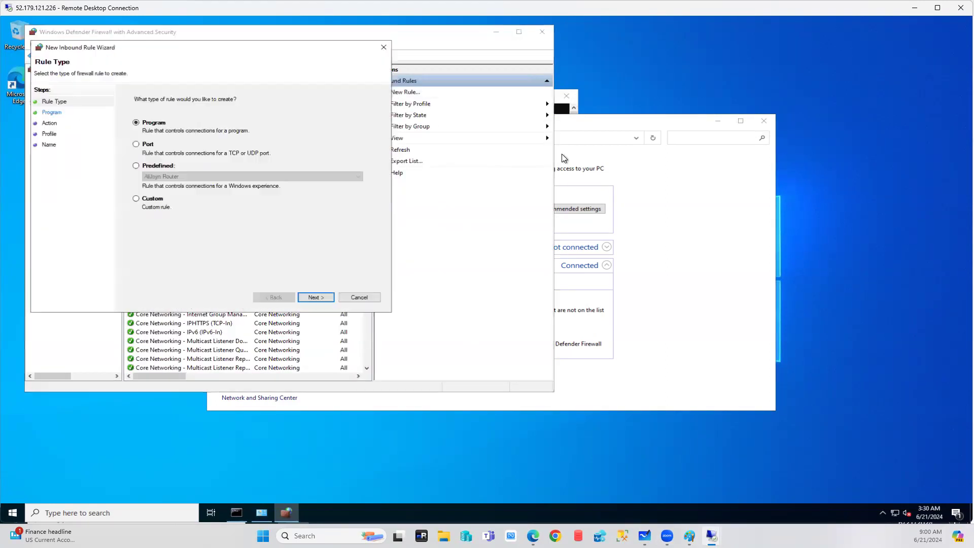
key("Down")
left_click(316, 297)
Apply it to all local TCP ports, allowed on all profiles, and name it allports.
left_click(160, 162)
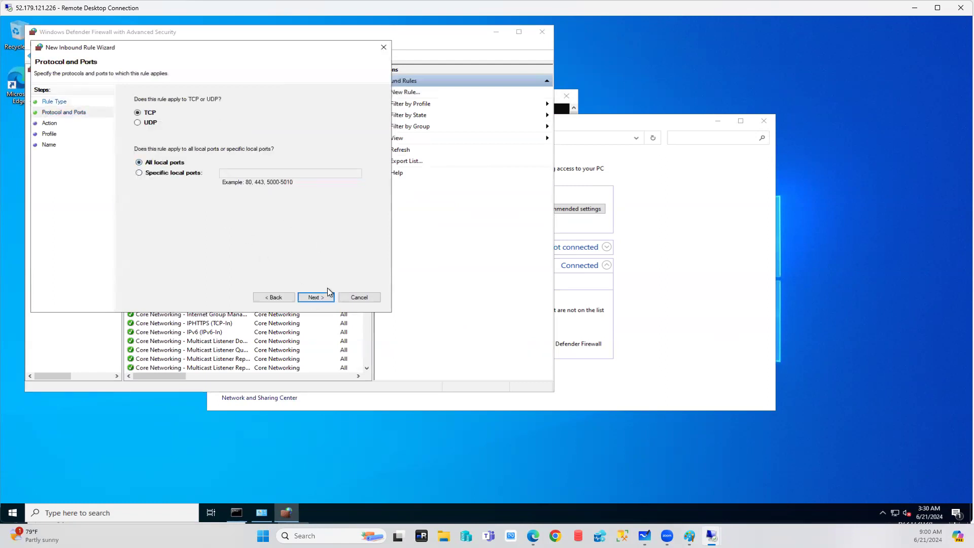
left_click(319, 298)
left_click(320, 300)
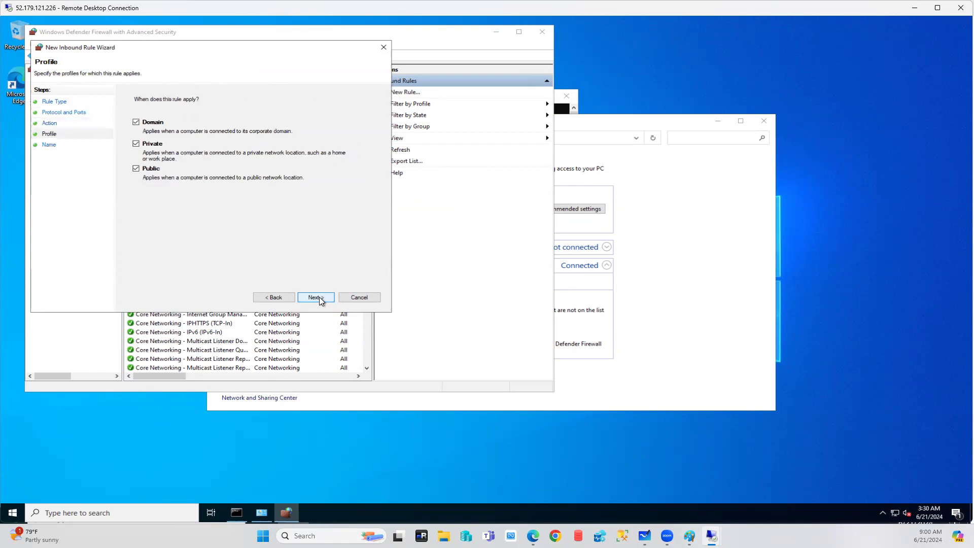
left_click(319, 300)
type("al")
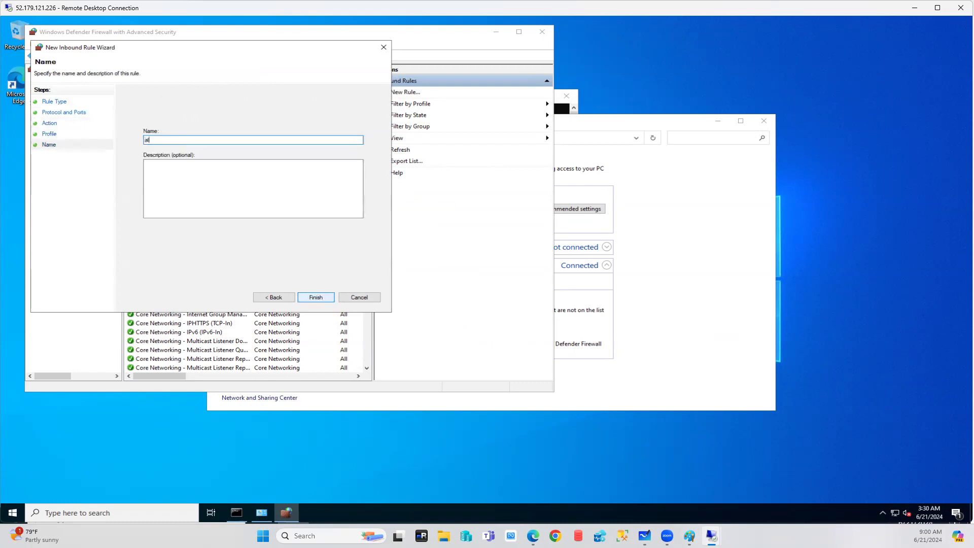
type("lports")
left_click(307, 296)
left_click(59, 85)
right_click(59, 87)
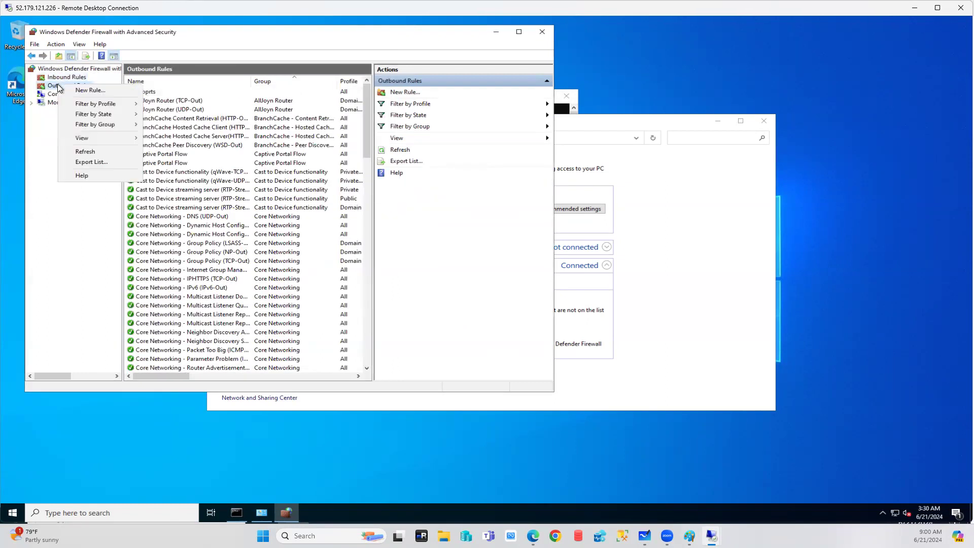
Start a port-based outbound rule on VM-APP covering all TCP remote ports.
left_click(90, 90)
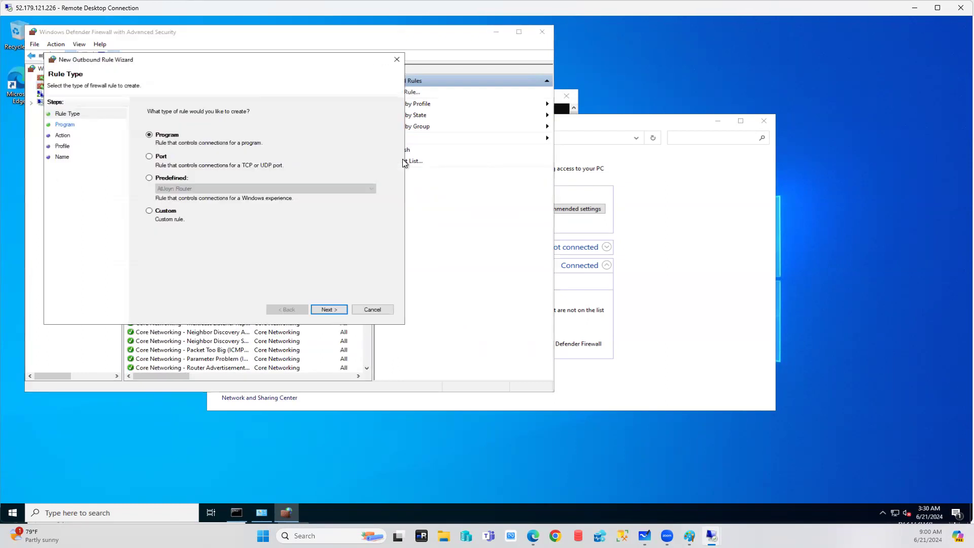
left_click(176, 157)
left_click(328, 310)
left_click(155, 174)
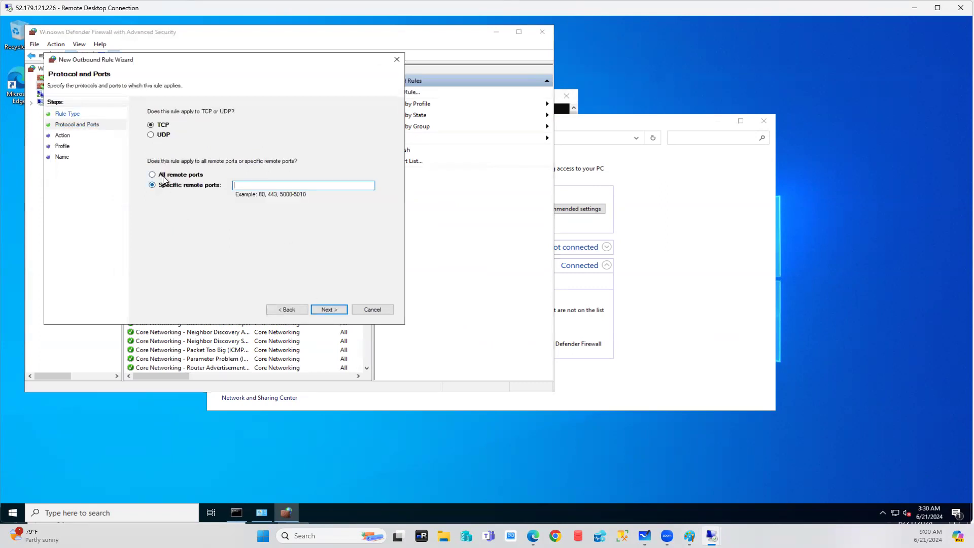
left_click(333, 309)
Set the outbound rule to Allow on all profiles, name it allports, then move to VM-DB.
left_click(180, 132)
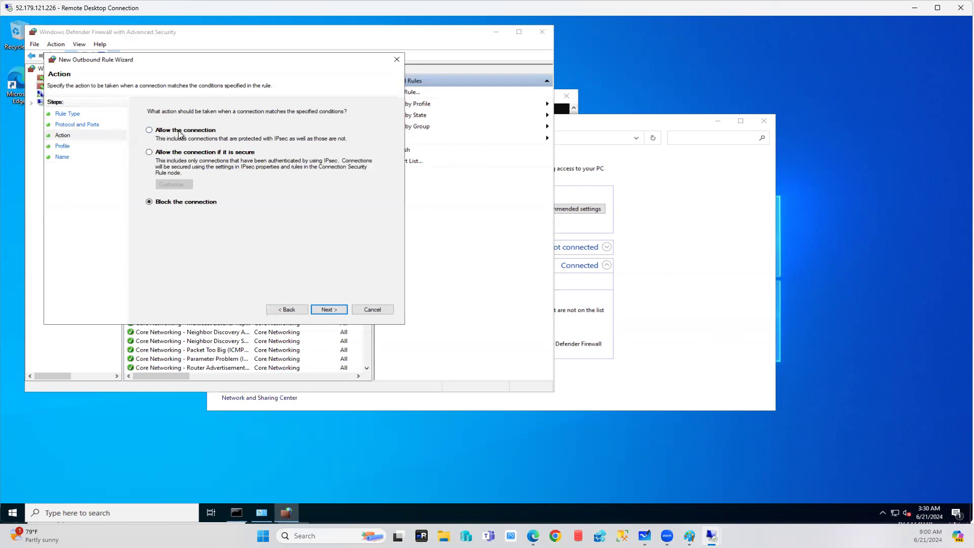
left_click(327, 310)
left_click(328, 309)
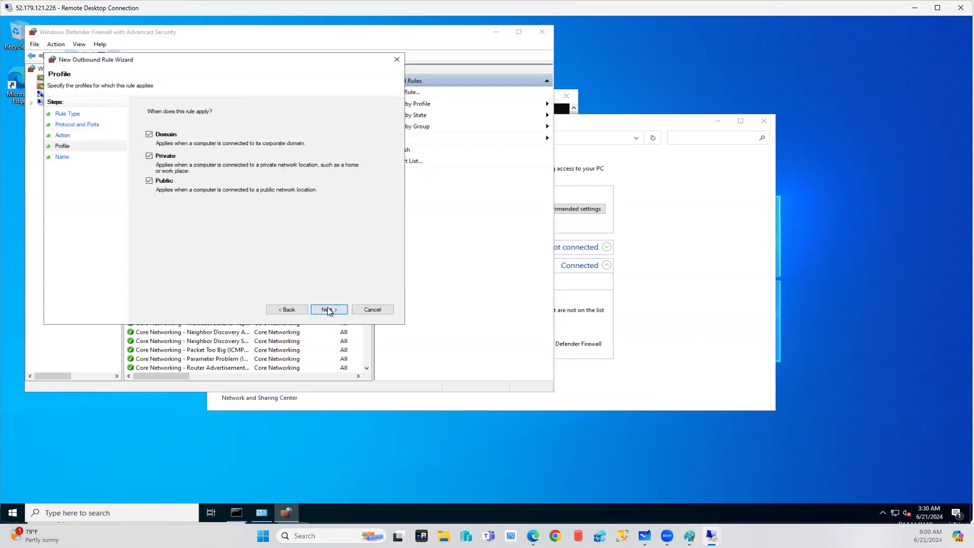
type("allports")
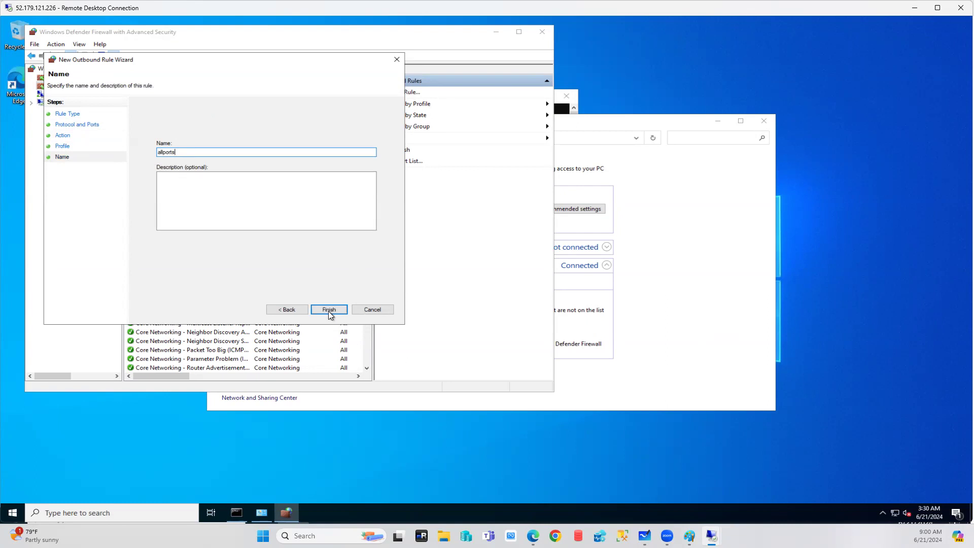
left_click(329, 309)
mouse_move(711, 536)
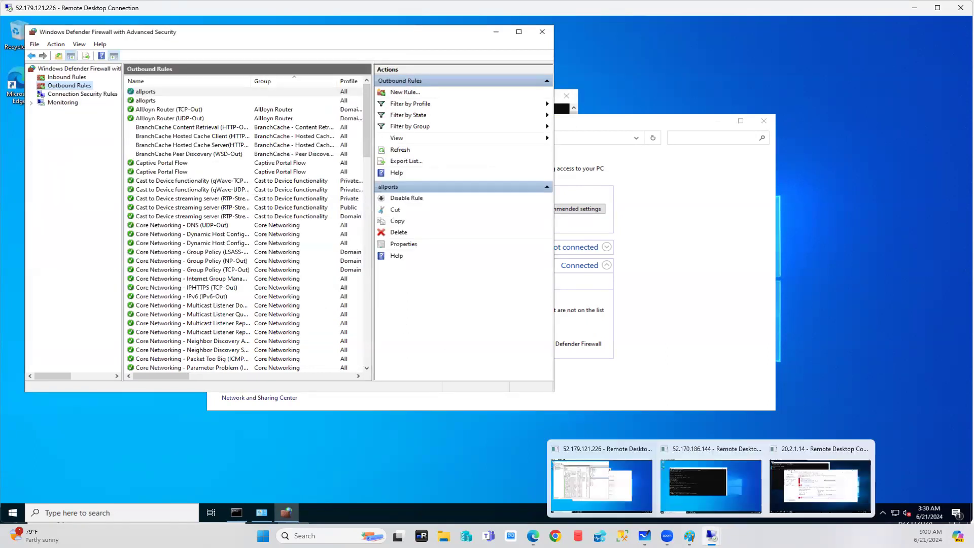
left_click(798, 502)
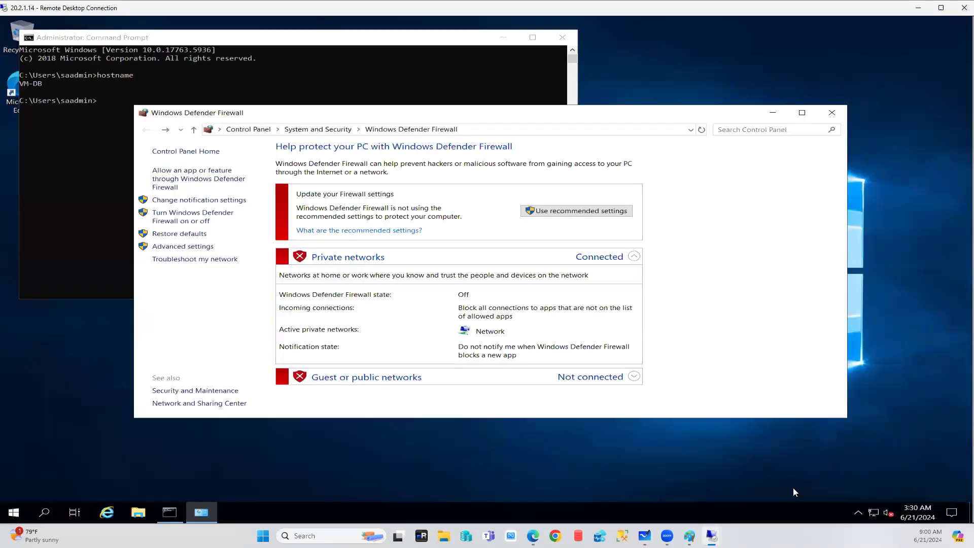
On VM-DB, start a new port-based inbound rule from the advanced firewall settings.
left_click(192, 248)
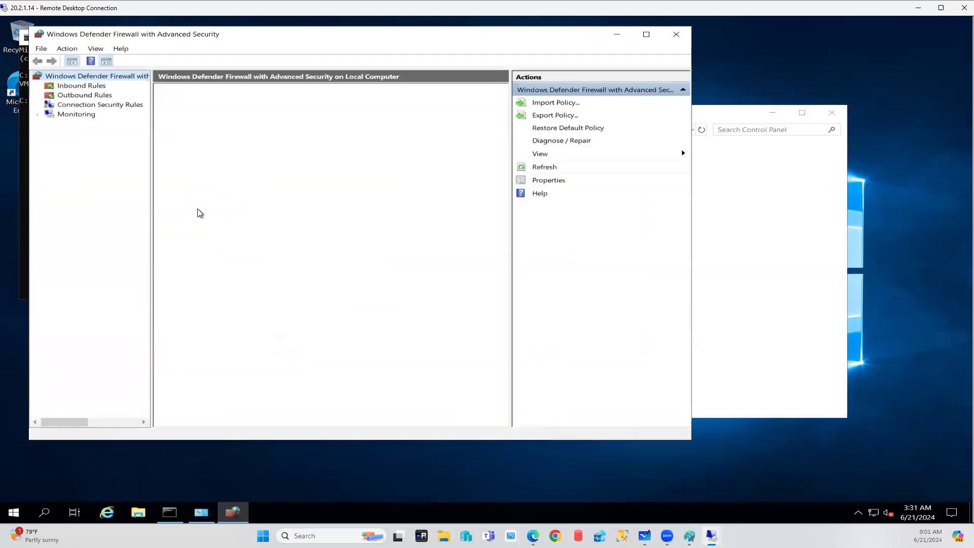
left_click(75, 88)
right_click(75, 87)
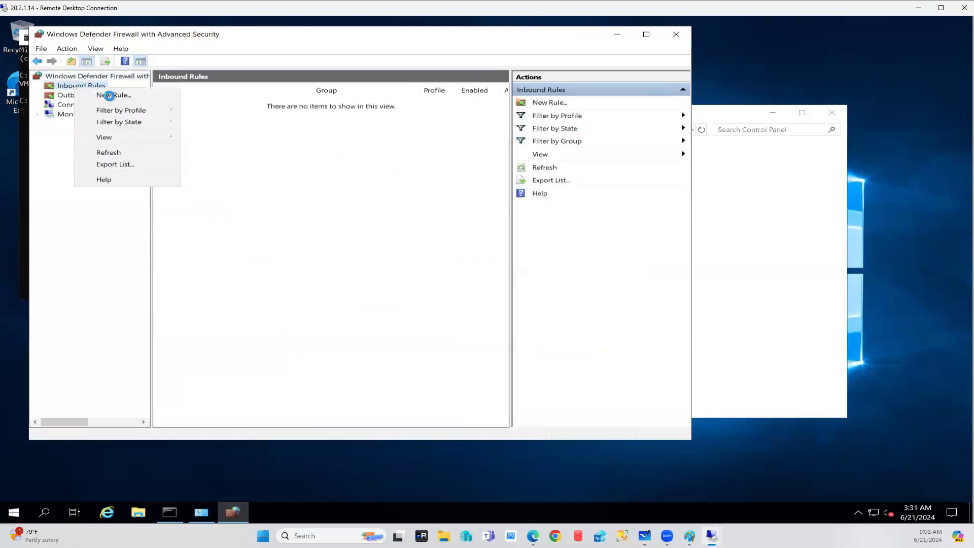
left_click(110, 97)
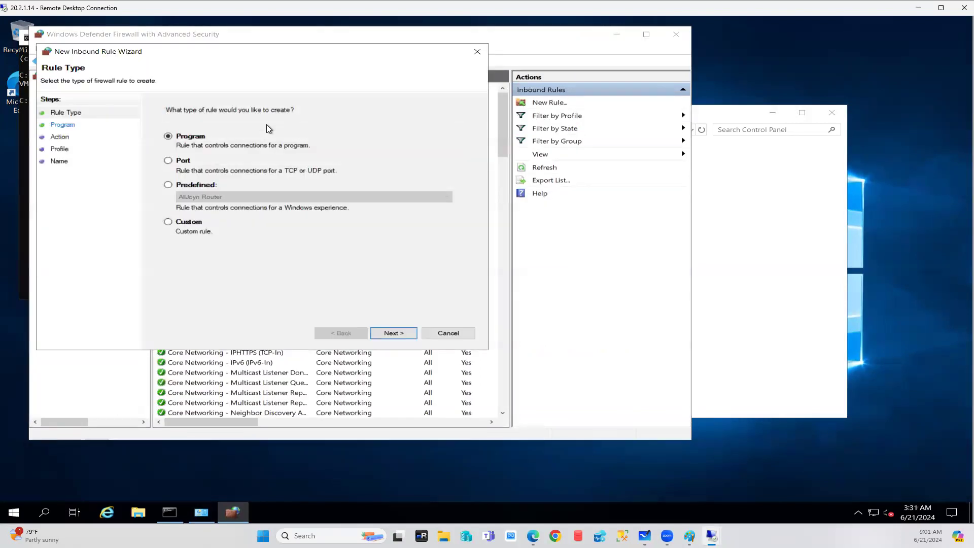
left_click(179, 161)
left_click(396, 335)
left_click(395, 333)
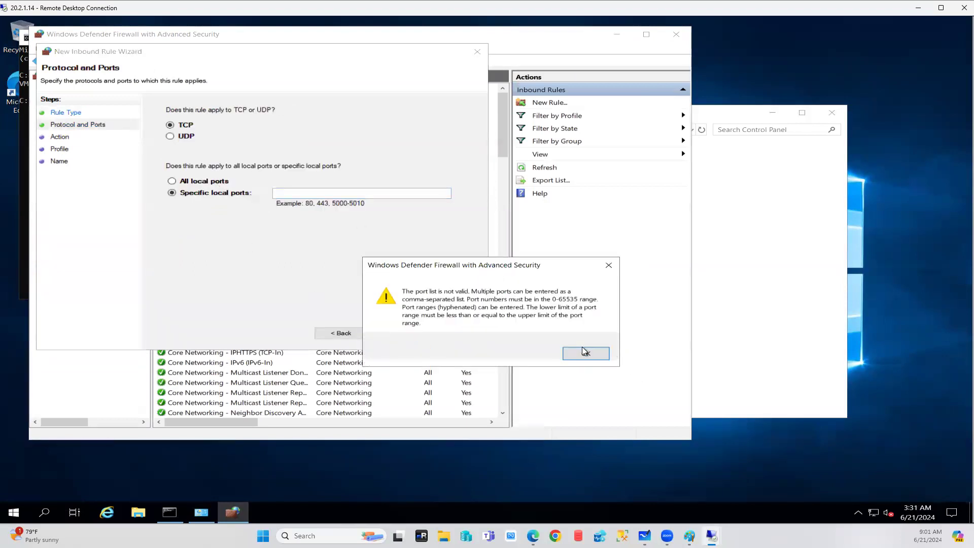
left_click(585, 352)
Apply it to all local TCP ports, allowed on all profiles, and name it allports.
left_click(204, 182)
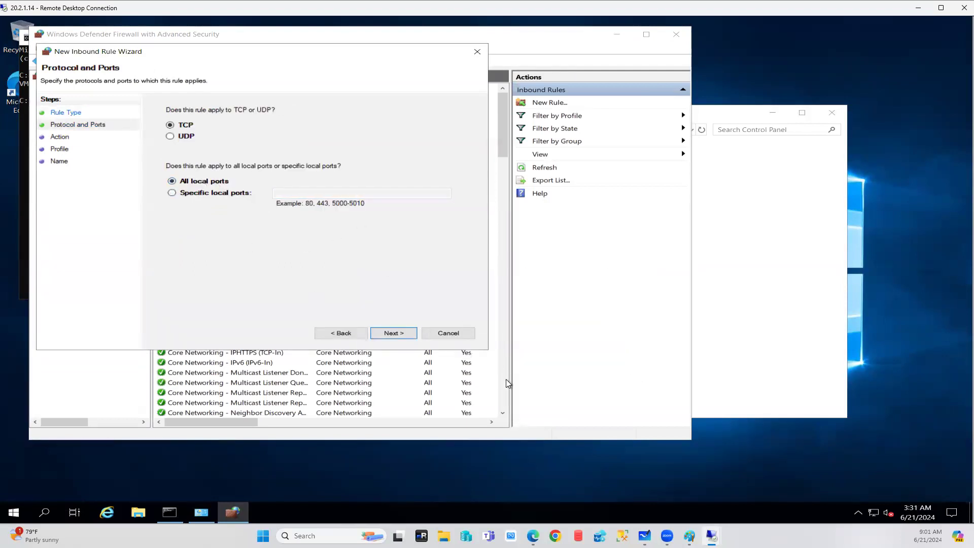
left_click(386, 332)
left_click(386, 333)
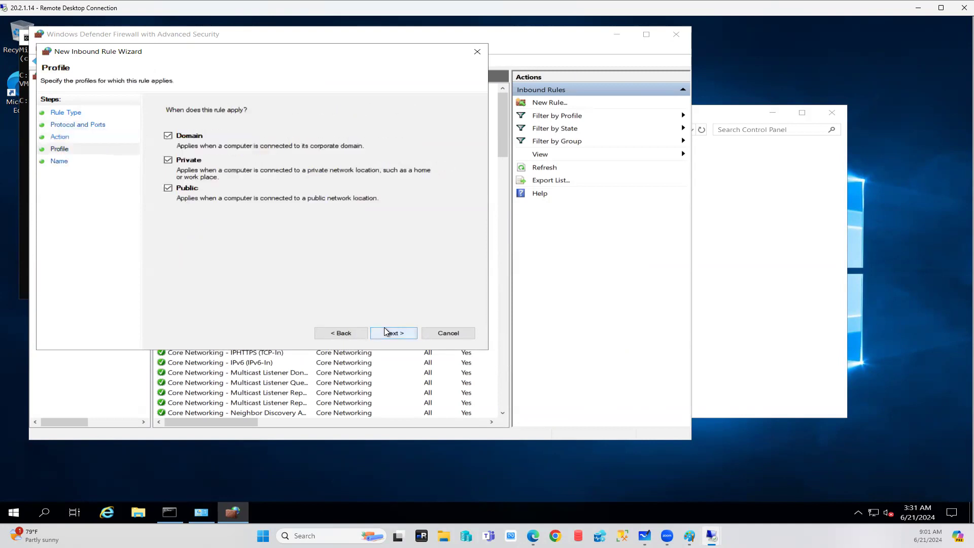
left_click(387, 333)
type("allo")
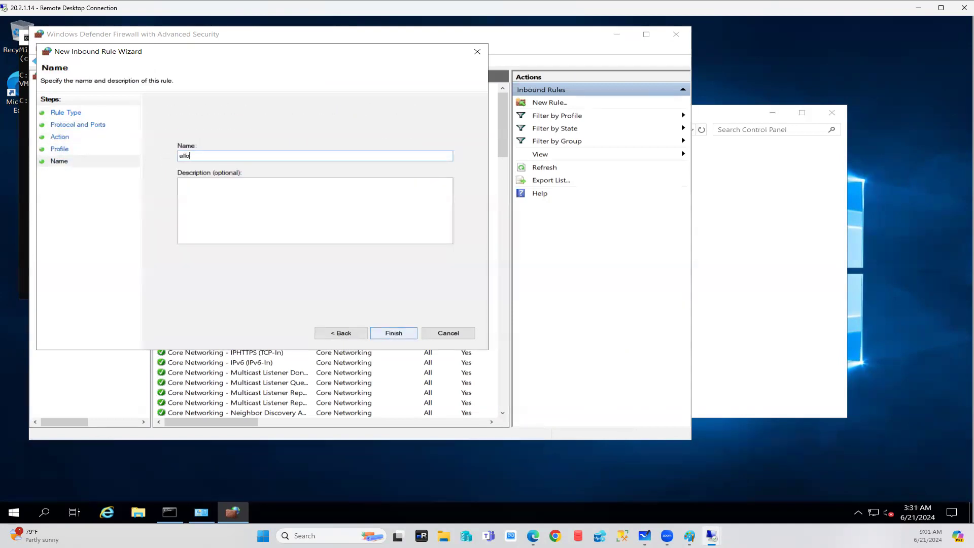
key("BackSpace")
type("ports")
left_click(399, 333)
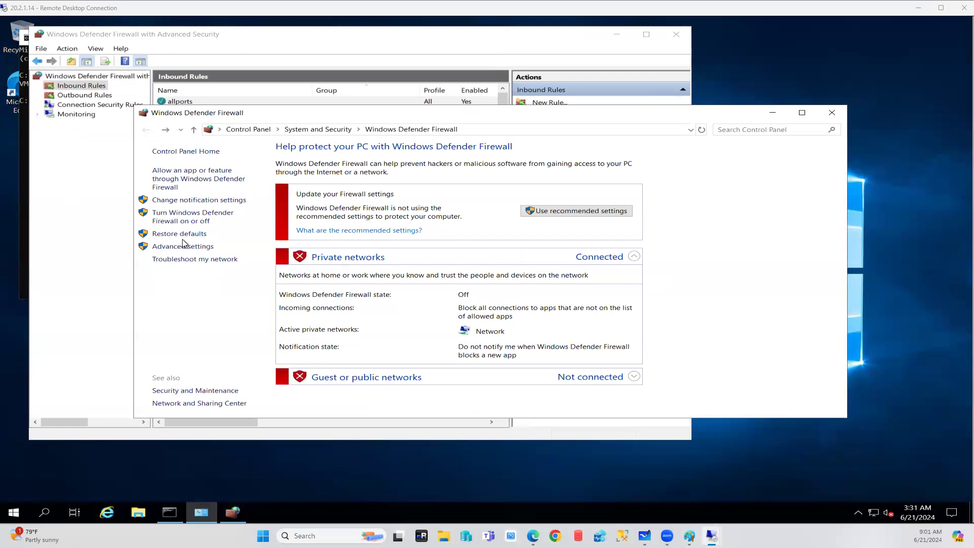
left_click(77, 166)
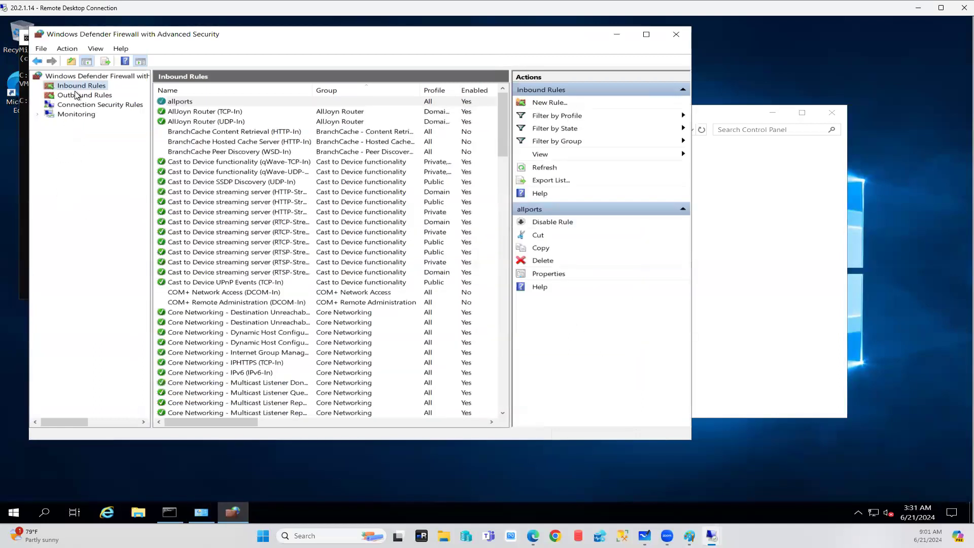
Start a new port-based outbound TCP rule that applies to all remote ports.
left_click(75, 97)
right_click(77, 96)
left_click(101, 102)
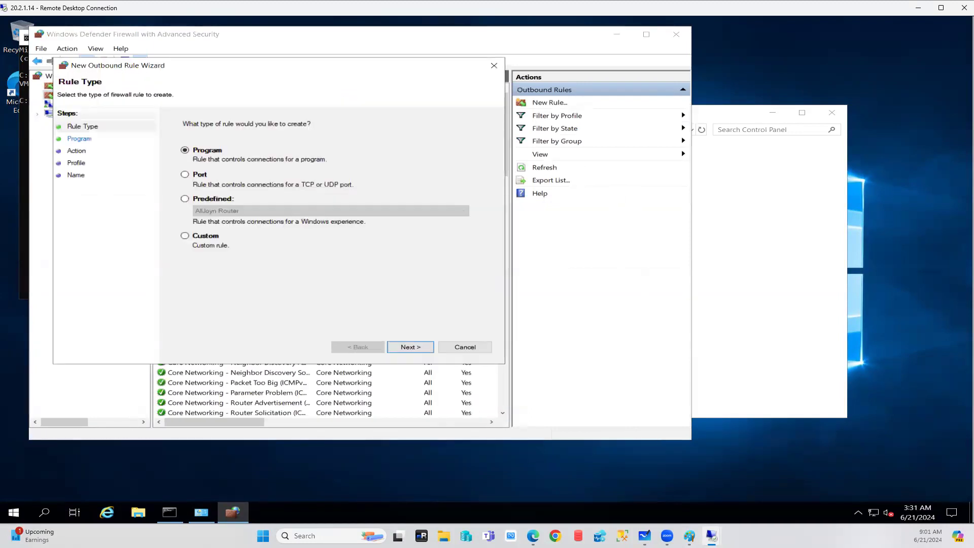
left_click(185, 175)
left_click(415, 348)
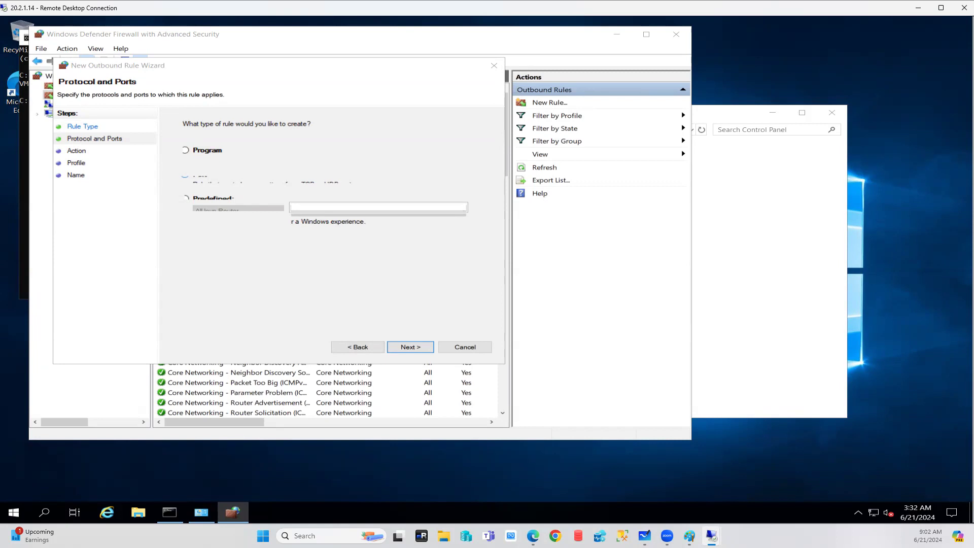
key("Return")
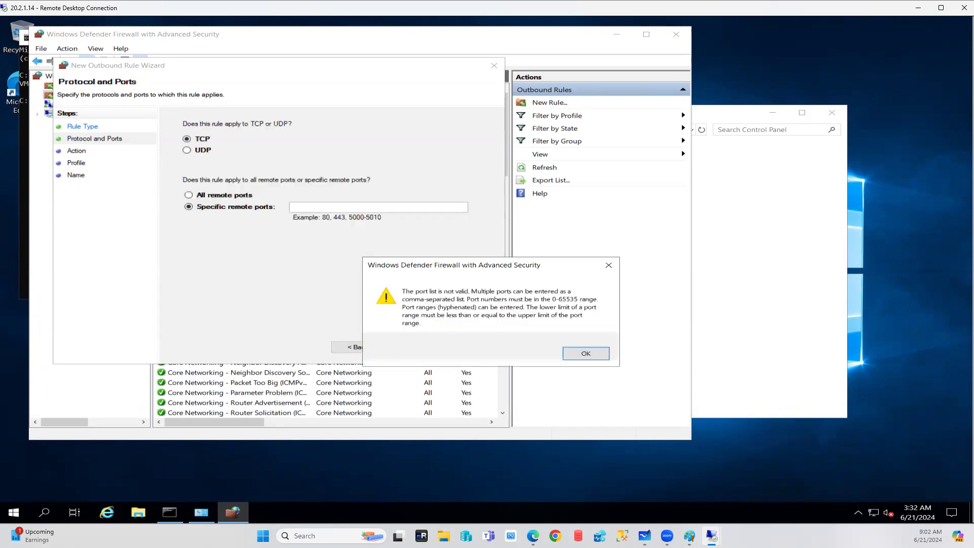
left_click(587, 351)
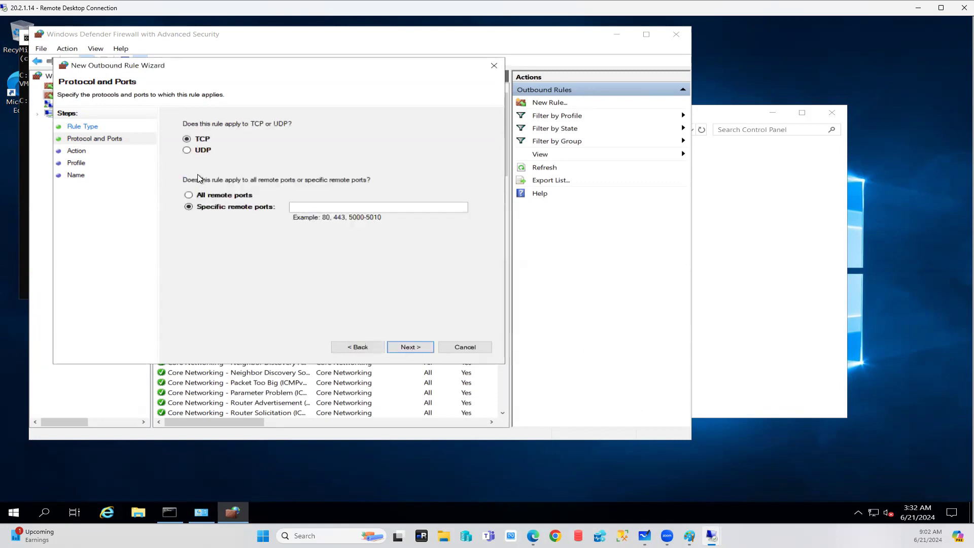
left_click(211, 197)
left_click(412, 347)
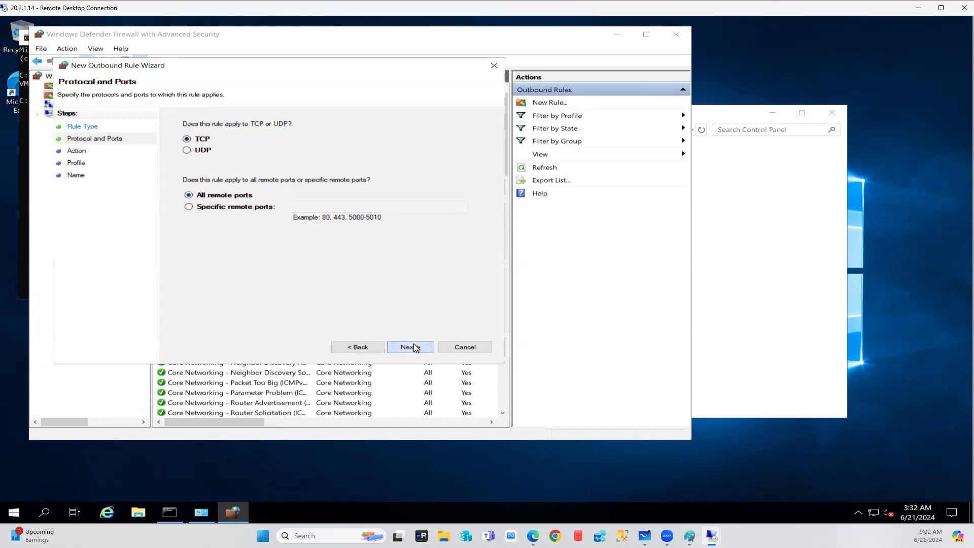
Allow the connection for all profiles, name the rule allports, and close the firewall windows.
left_click(225, 147)
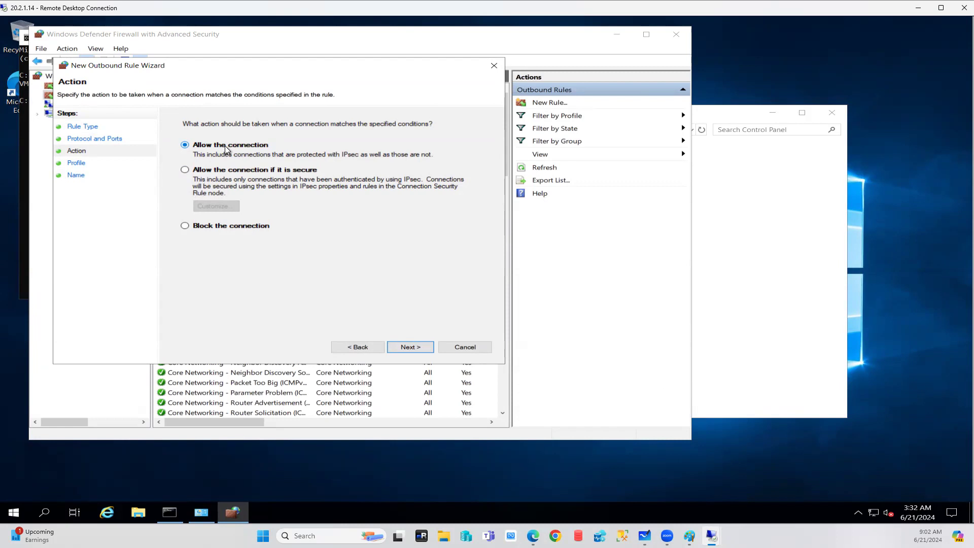
left_click(404, 349)
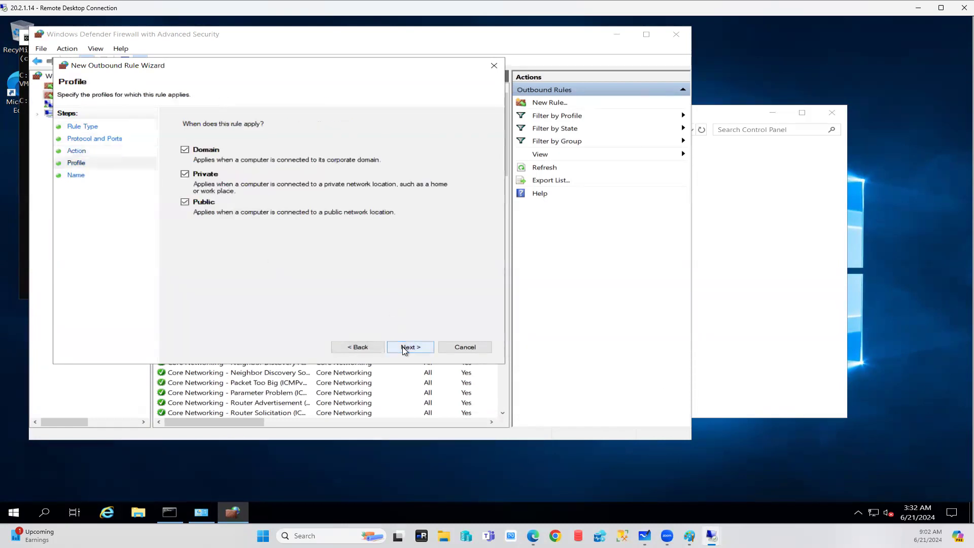
left_click(404, 349)
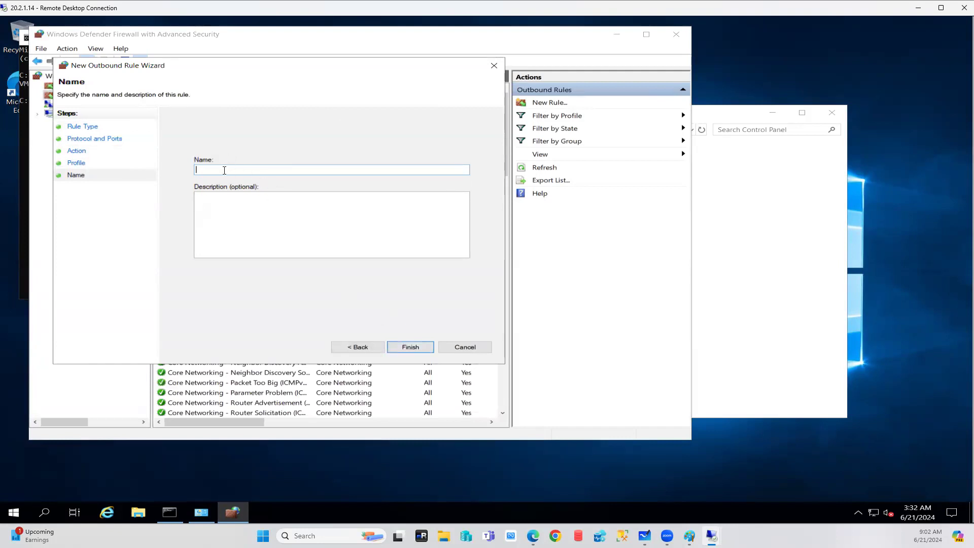
type("allports")
left_click(400, 348)
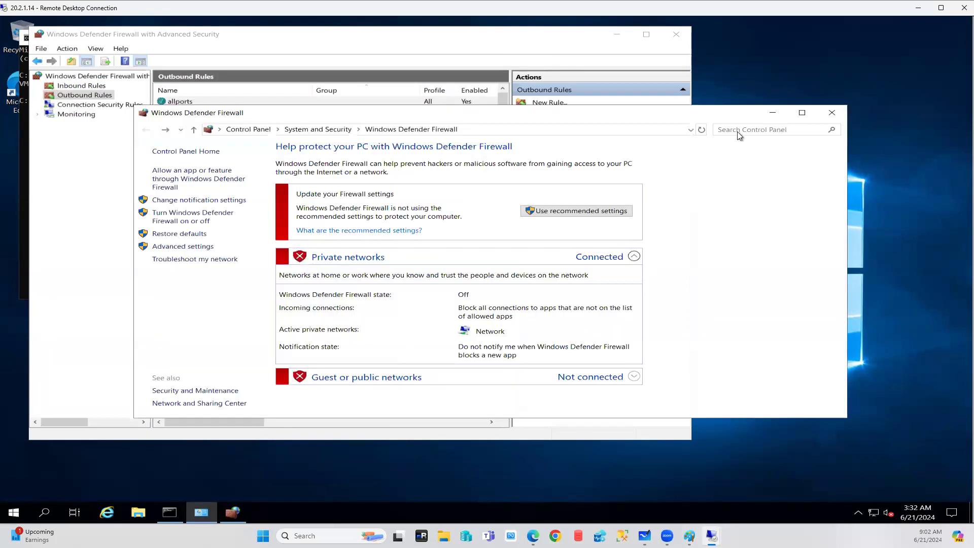
left_click(832, 112)
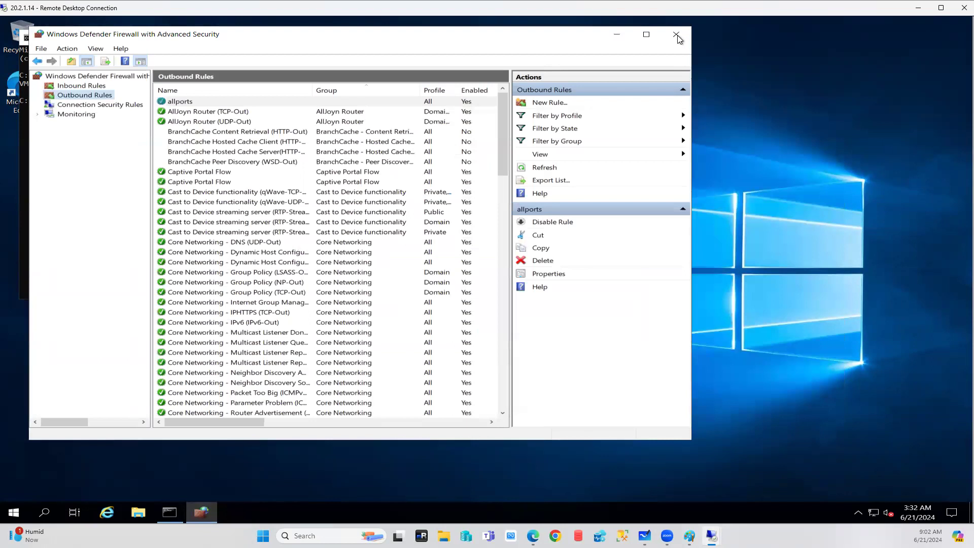
left_click(677, 35)
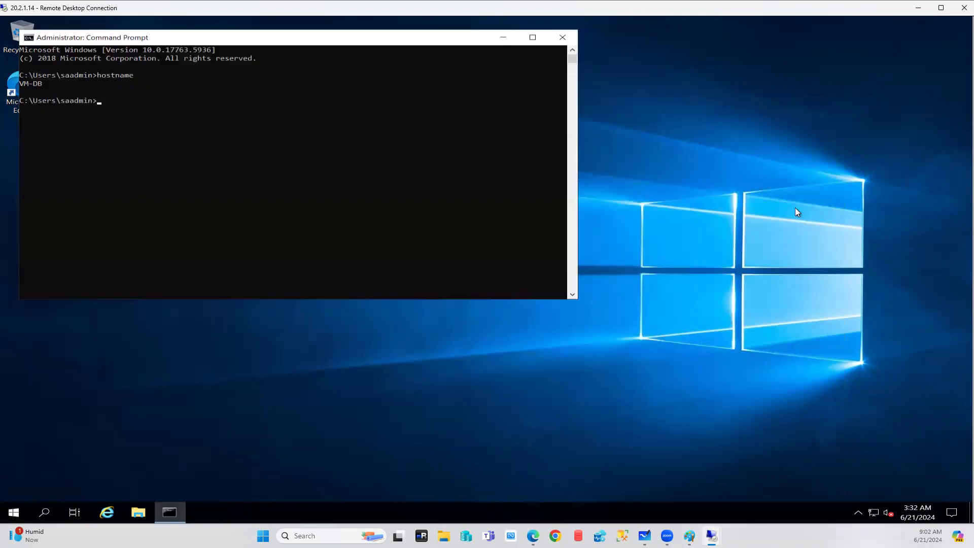
Close VM-APP's advanced and basic firewall windows, then go back to the Azure portal in Edge.
mouse_move(712, 536)
left_click(601, 482)
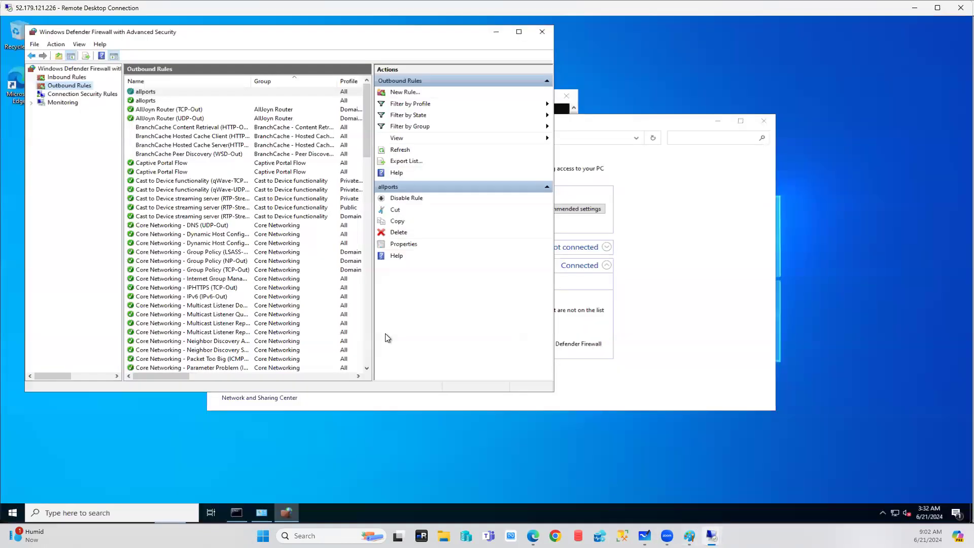
left_click(542, 34)
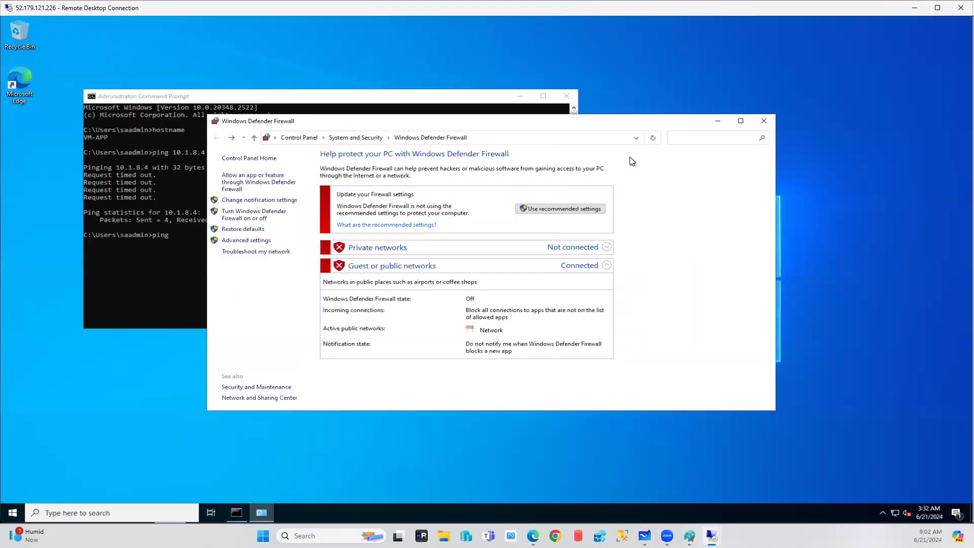
left_click(762, 122)
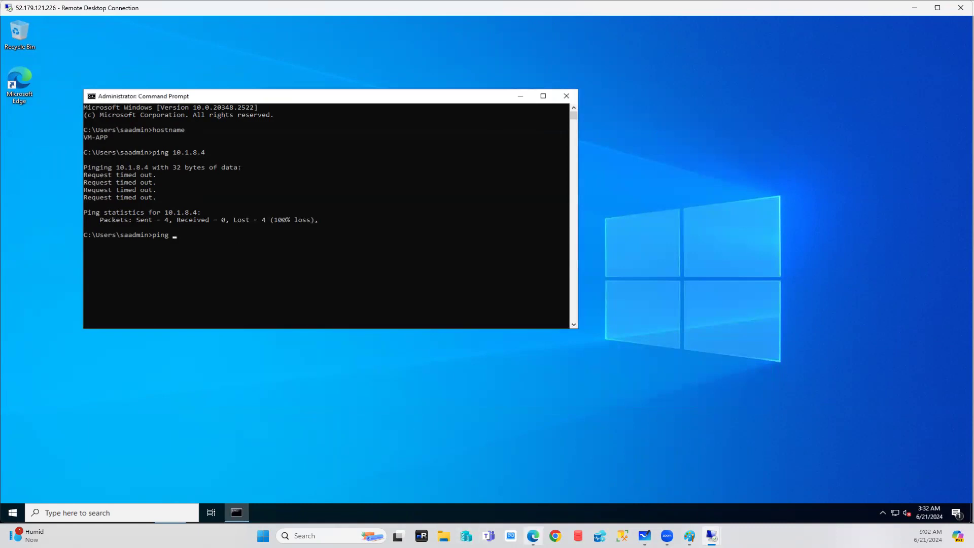
left_click(532, 536)
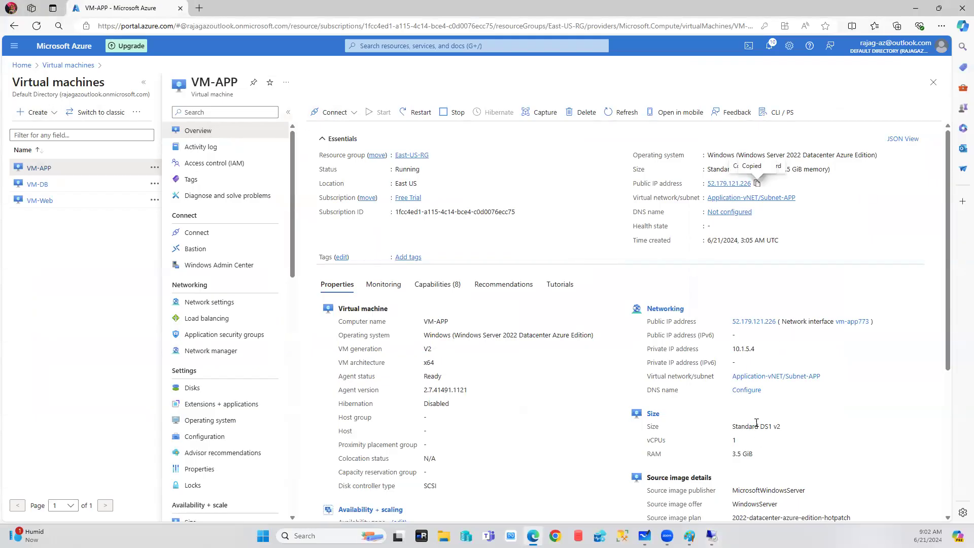
Open VM-Web's overview and select its private IP 10.1.8.4, then go to the VM-APP session.
left_click(40, 201)
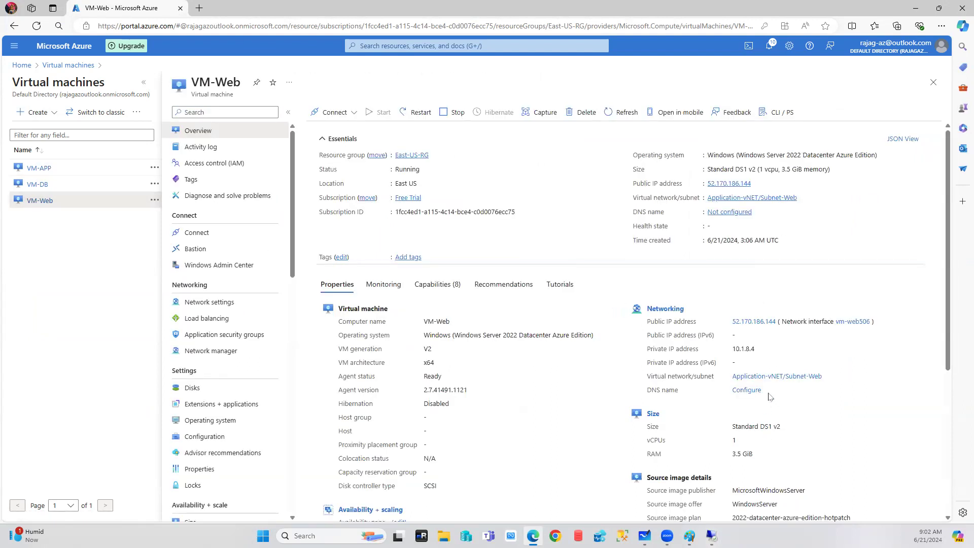
left_click_drag(760, 350, 731, 350)
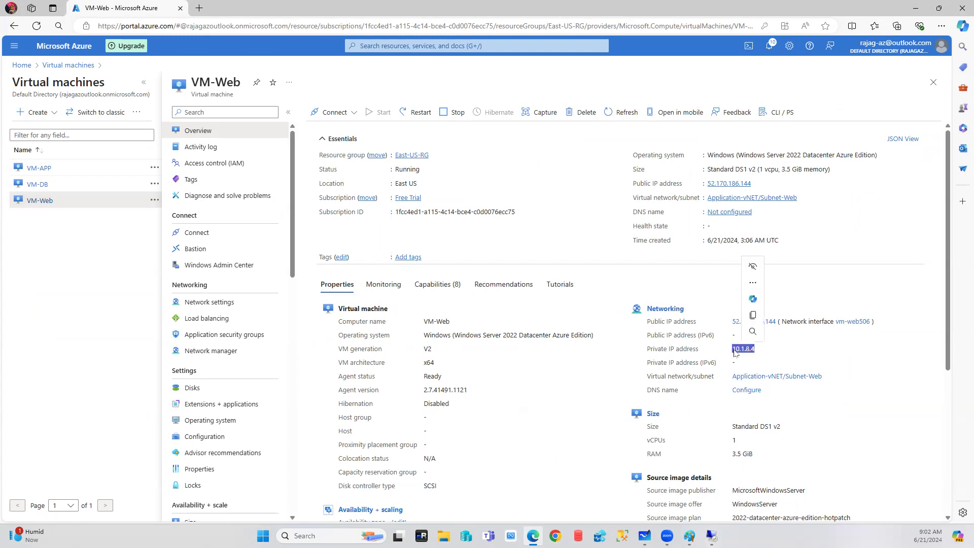
mouse_move(711, 535)
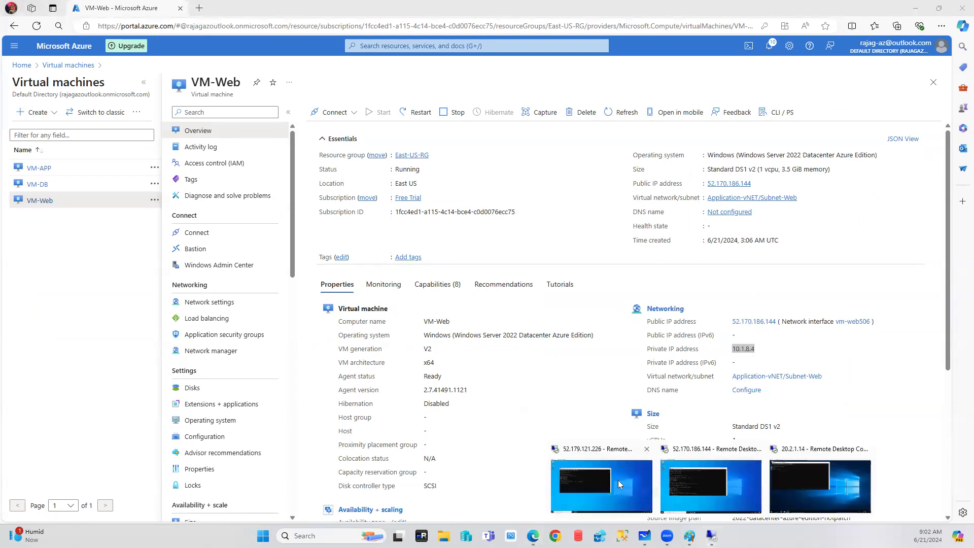
left_click(618, 480)
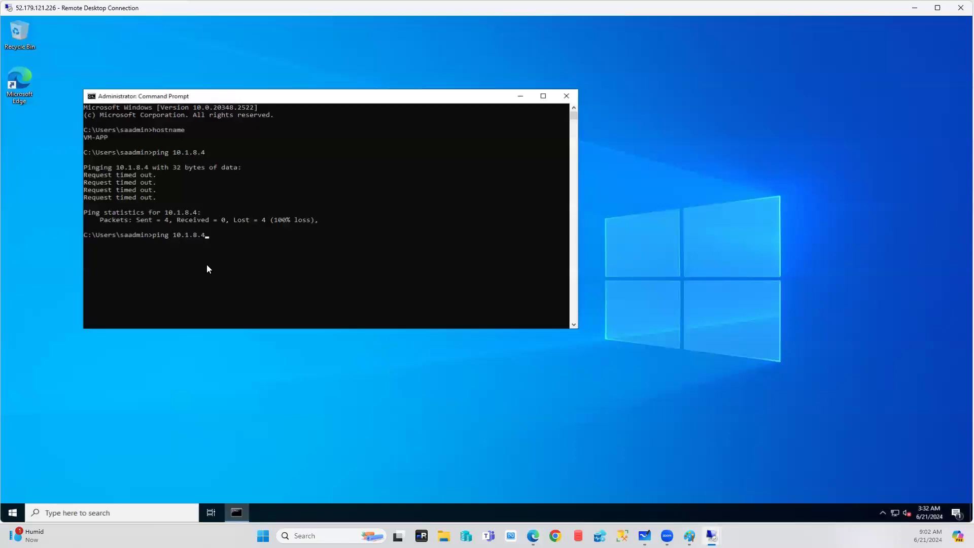
Ping 10.1.8.4 and vm-web from VM-APP, getting four replies each, then return to Paint.
key("Return")
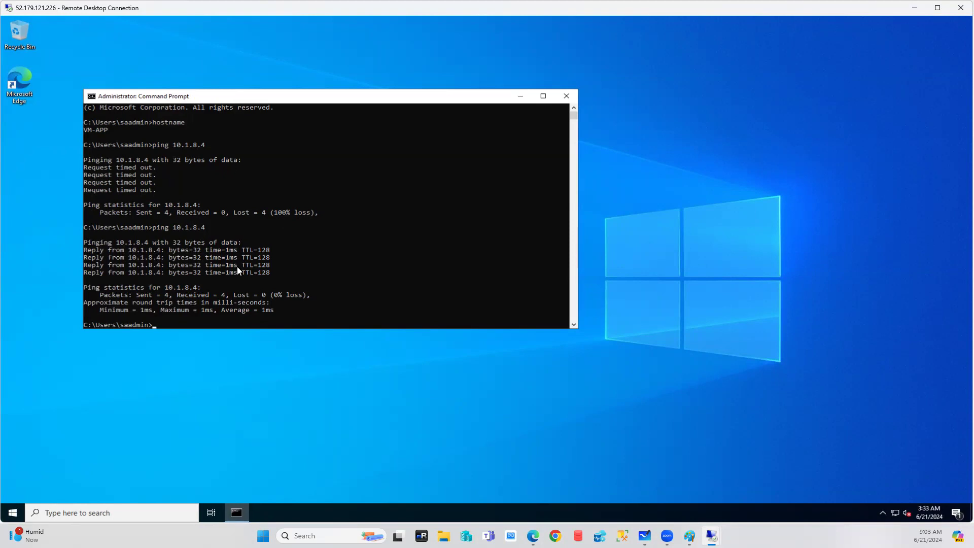
type("ping")
mouse_move(711, 535)
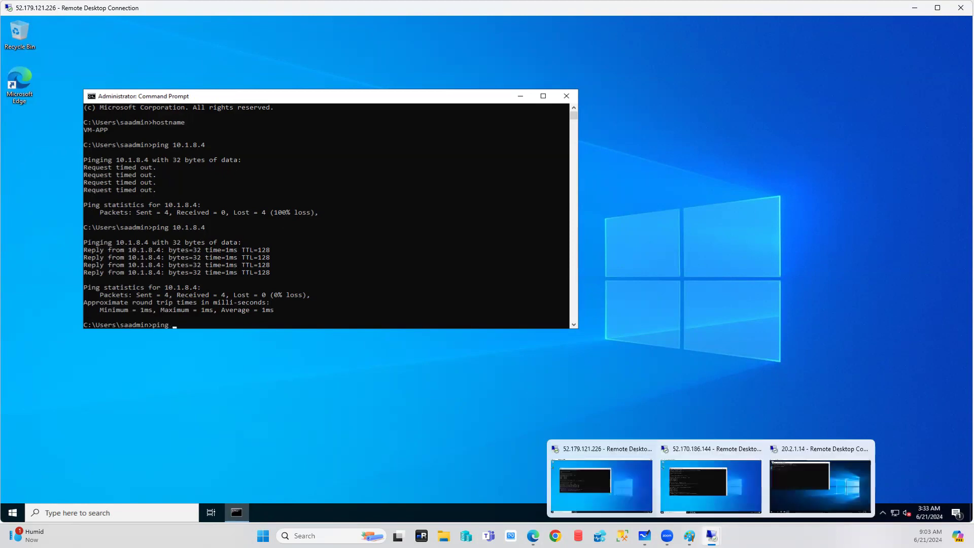
left_click(732, 479)
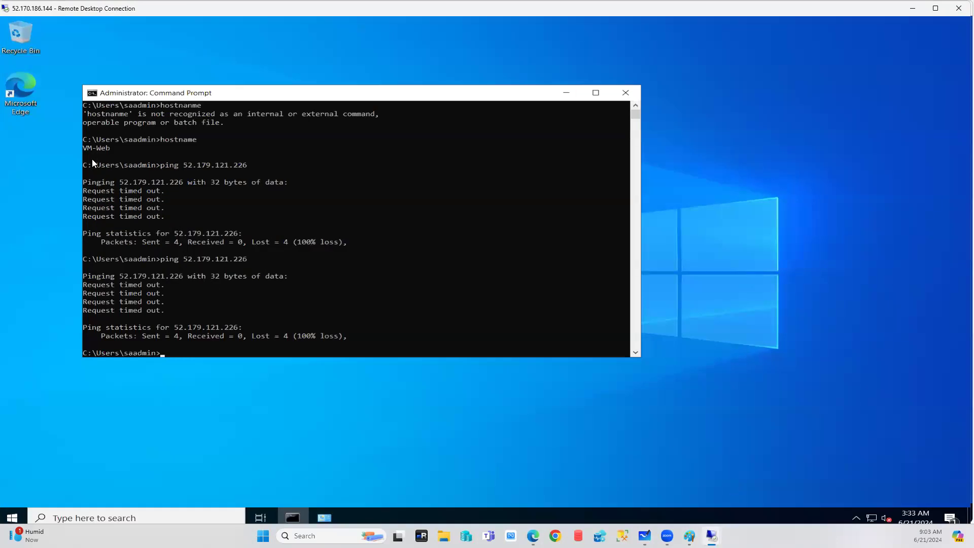
mouse_move(711, 535)
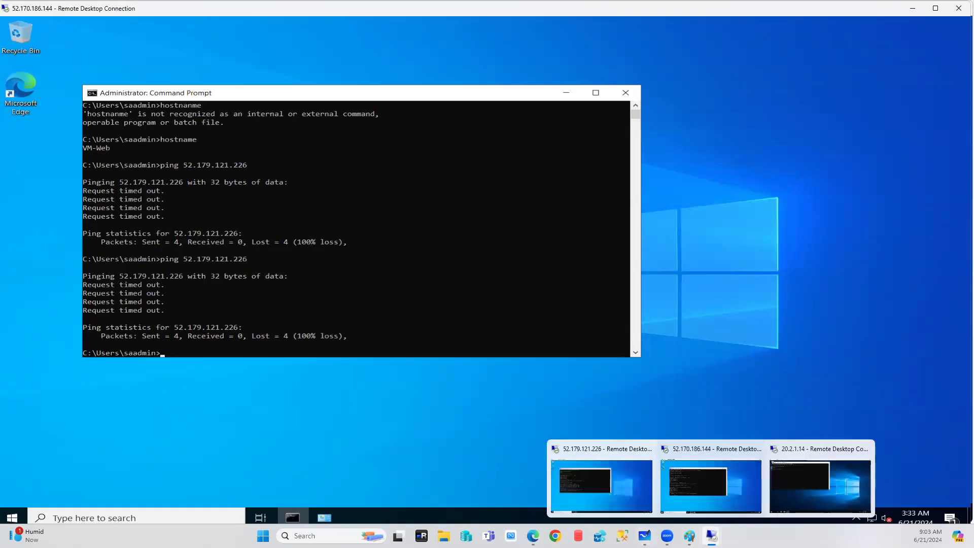
left_click(626, 489)
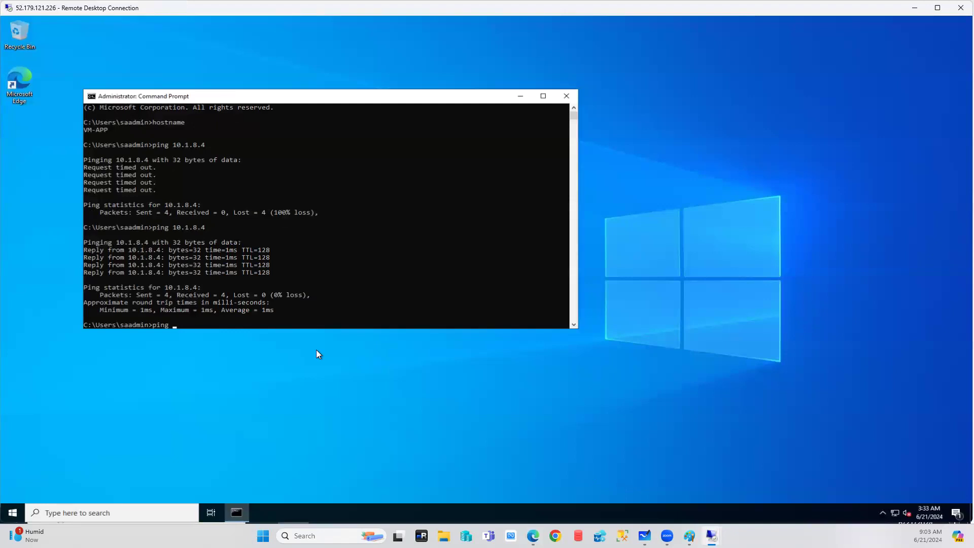
type("vm-web")
key("Return")
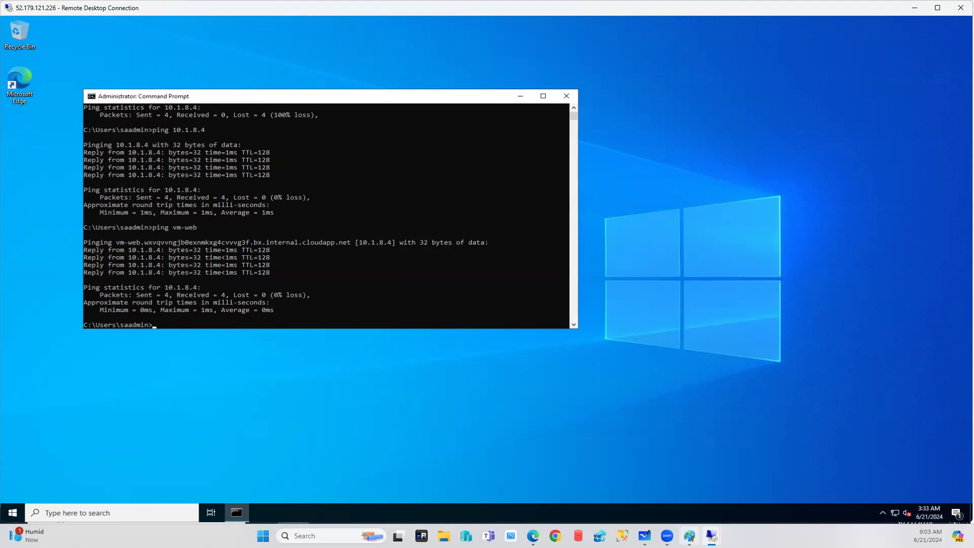
left_click(689, 535)
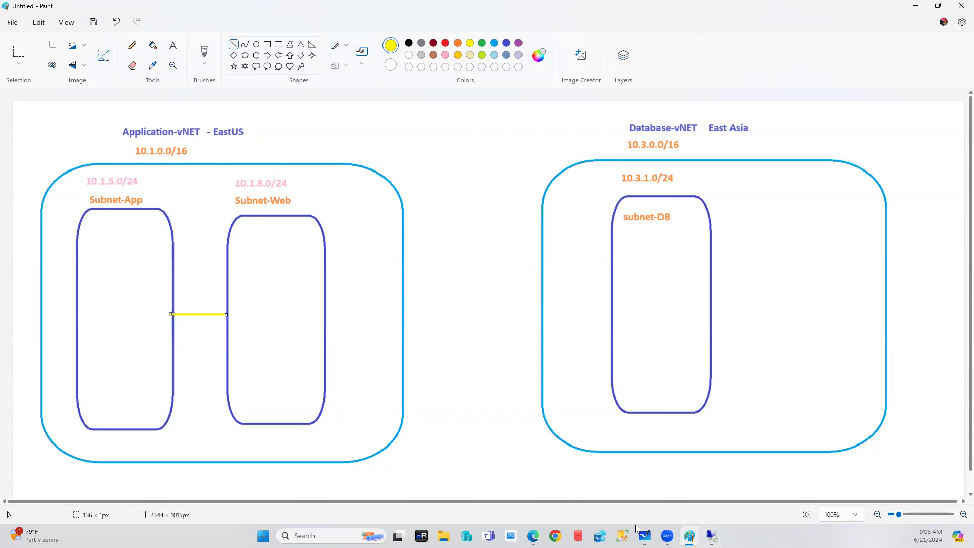
Run 'ping vm-db' from VM-APP, which fails with host not found, then return to Paint.
mouse_move(711, 536)
left_click(791, 488)
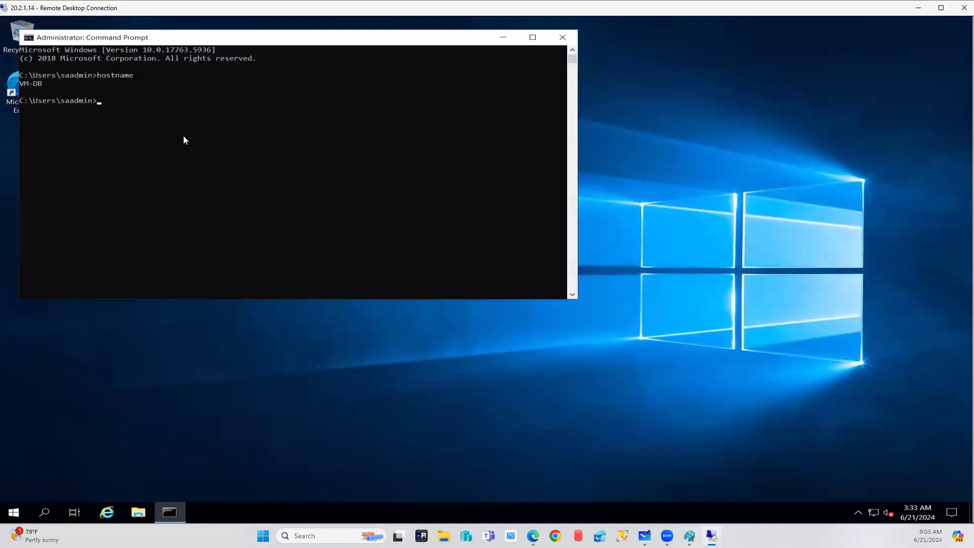
mouse_move(712, 536)
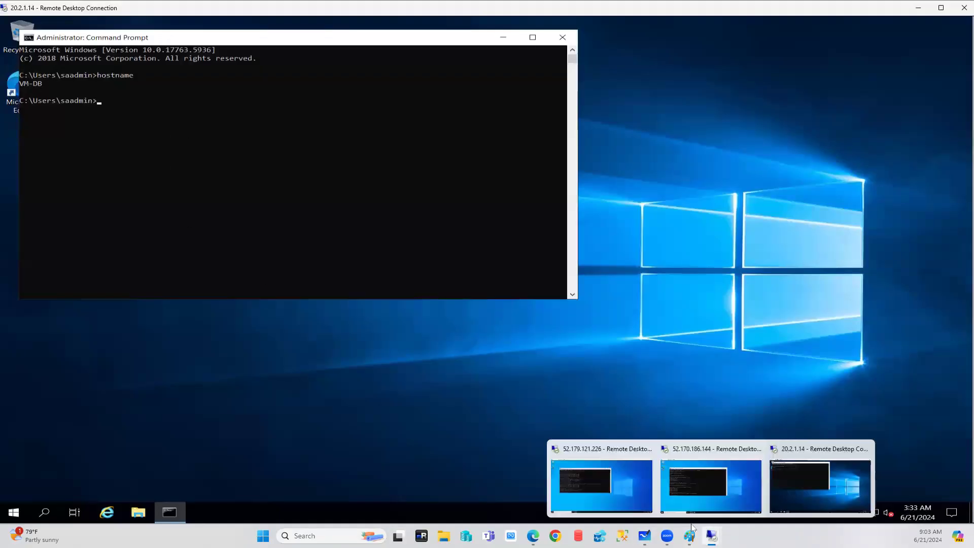
left_click(606, 486)
type("m")
key("BackSpace")
type("vm-db")
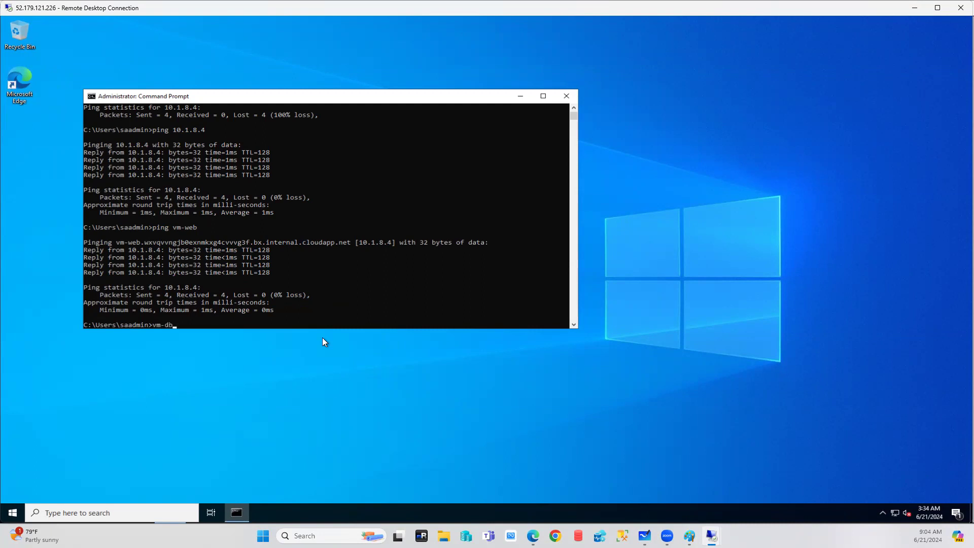
key("BackSpace")
key("BackSpace")
key("BackSpace")
key("BackSpace")
key("BackSpace")
type("ping vm-db")
key("Return")
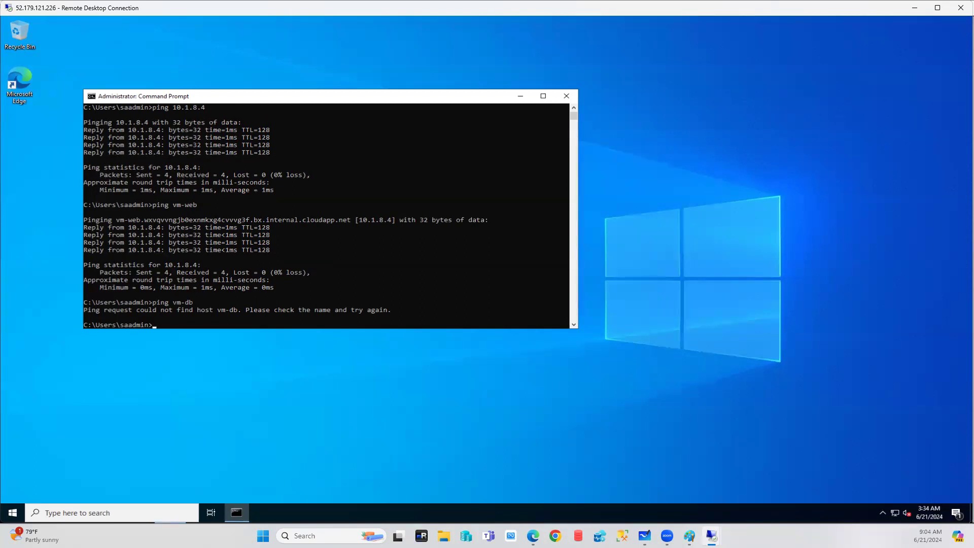
left_click(689, 535)
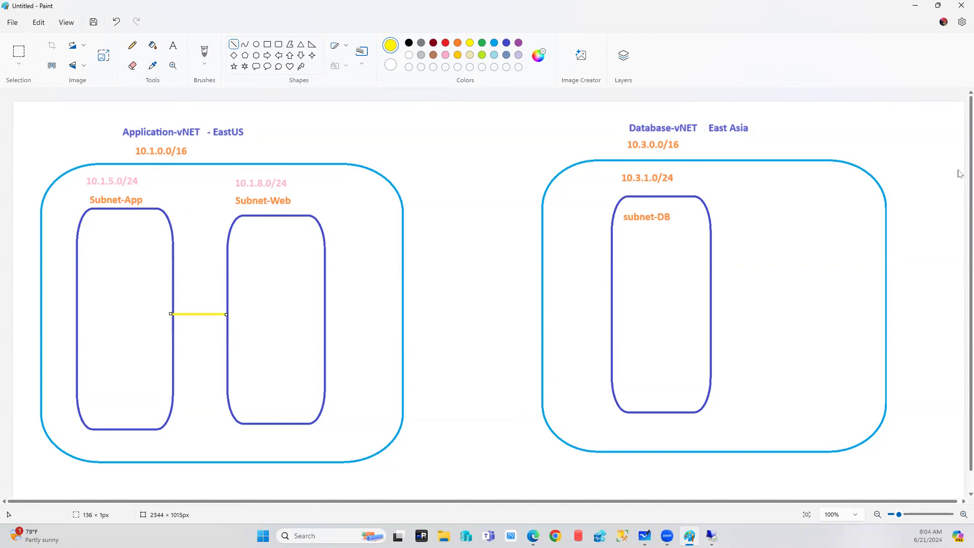
Enlarge the Paint canvas to 2374×1120 px by dragging its corner handle.
scroll(960, 172, "down", 2)
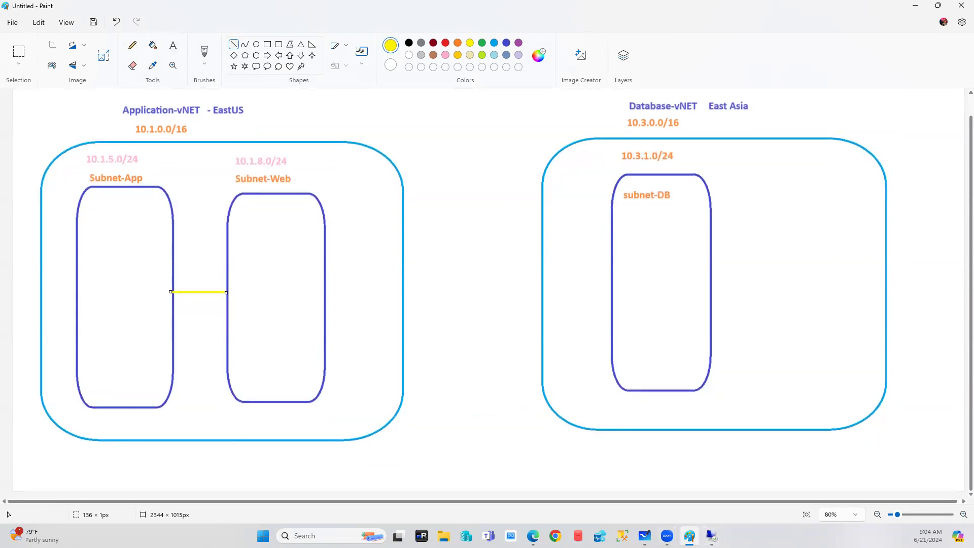
left_click(173, 46)
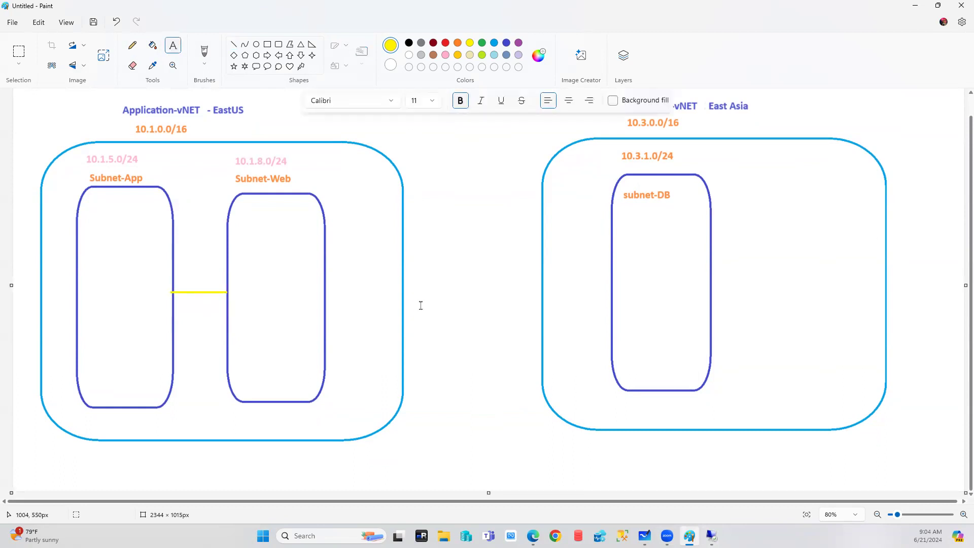
left_click(411, 423)
scroll(946, 504, "right", 2)
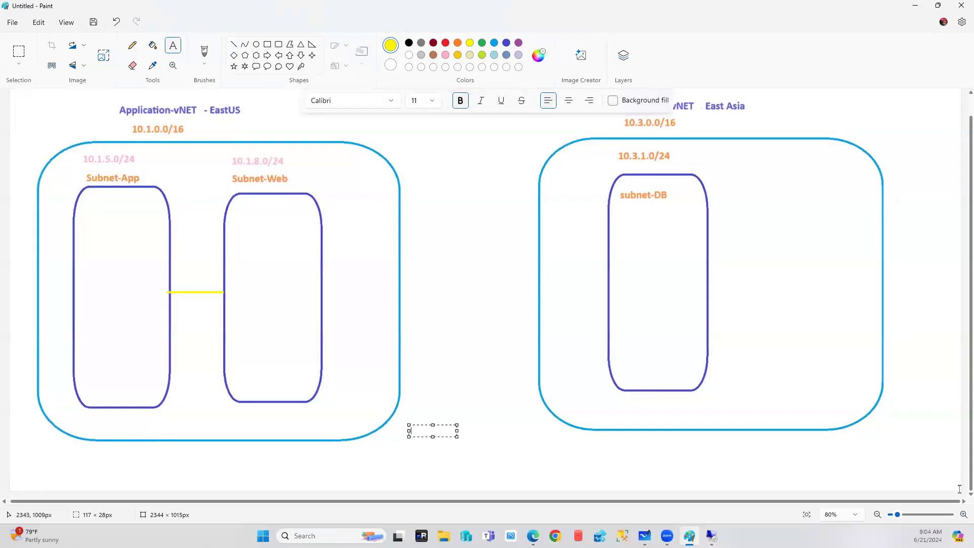
left_click(958, 494)
left_click_drag(959, 494, 970, 536)
scroll(792, 417, "down", 1)
Add an orange, size-20 'Vnet to vnet' label beneath the gap between the two VNets.
left_click(415, 399)
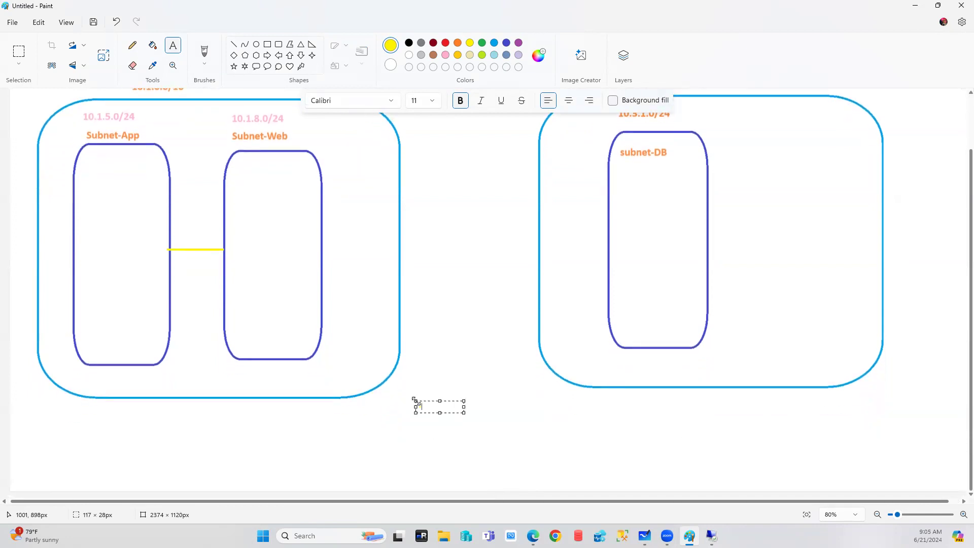
type("10")
type(" server")
left_click_drag(451, 406, 318, 406)
left_click(458, 43)
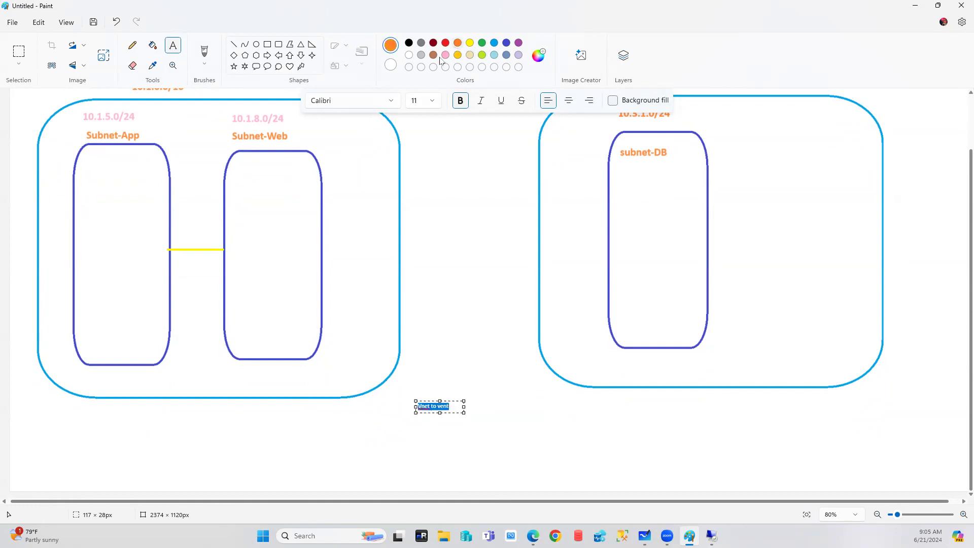
left_click(437, 101)
left_click(425, 276)
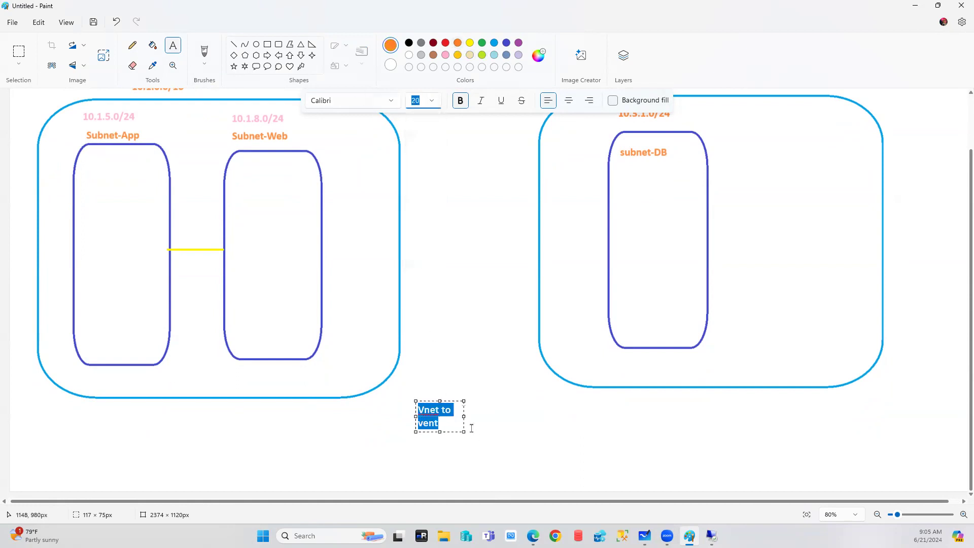
left_click_drag(463, 415, 572, 415)
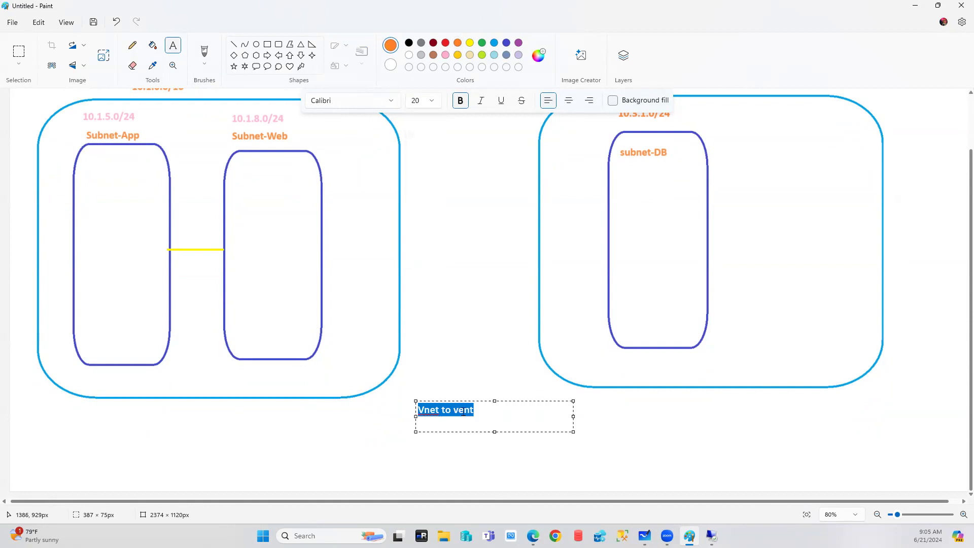
left_click(492, 410)
left_click_drag(492, 410, 462, 410)
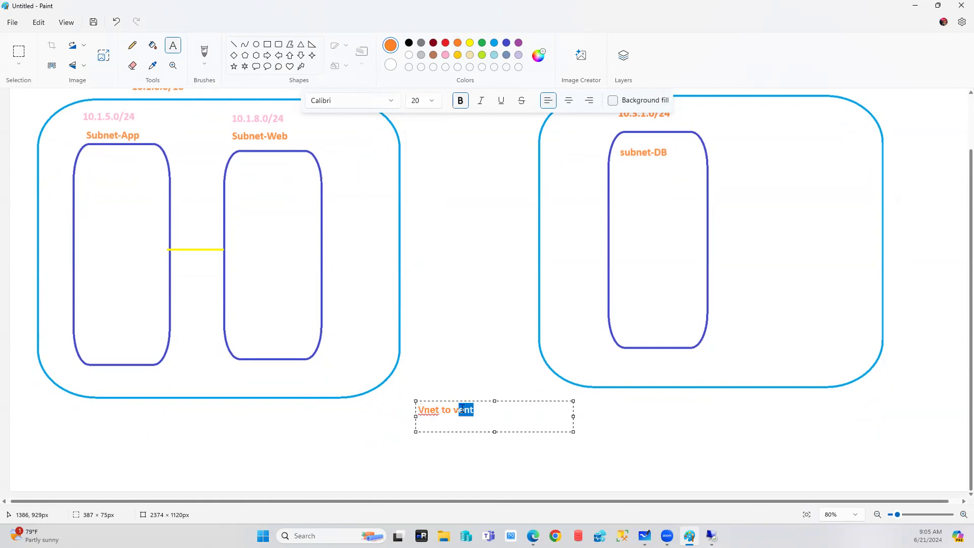
type("net")
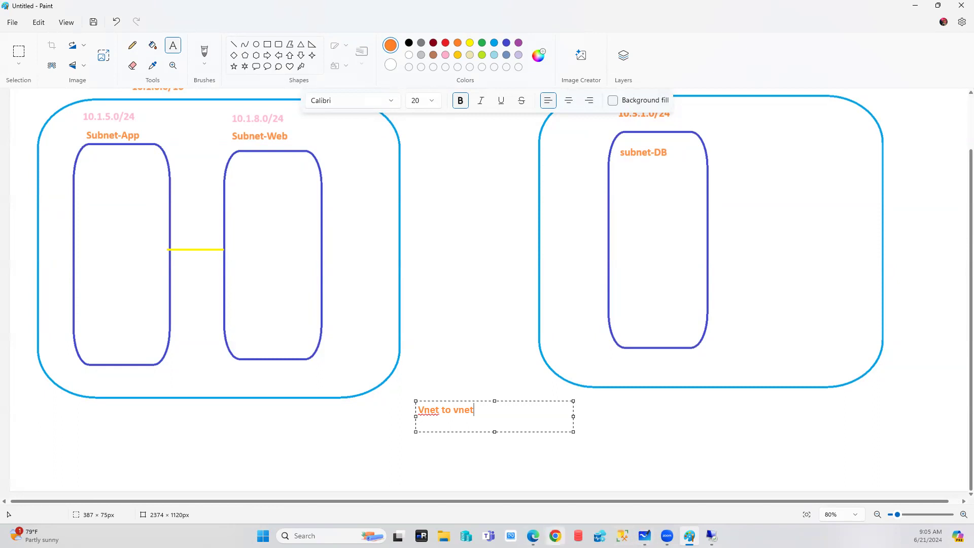
left_click(533, 536)
Search Bing for 'vnet to vnet azure' and open the Microsoft Learn VNet-to-VNet gateway article.
left_click(199, 7)
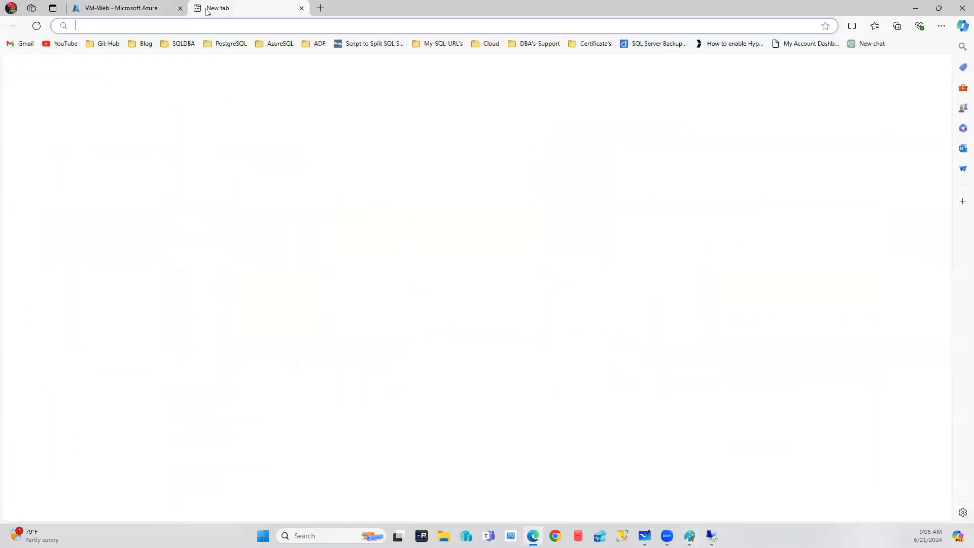
type("vnet ")
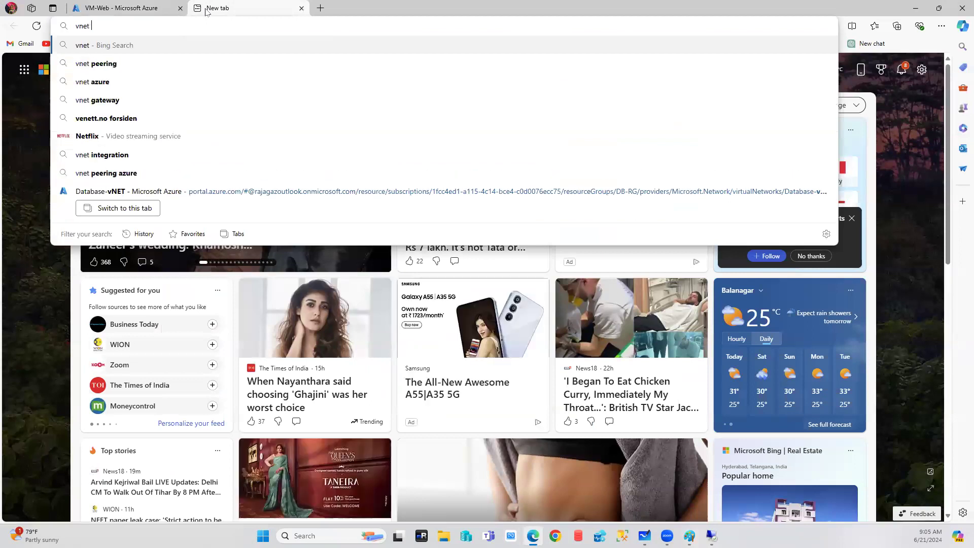
type("to vnet")
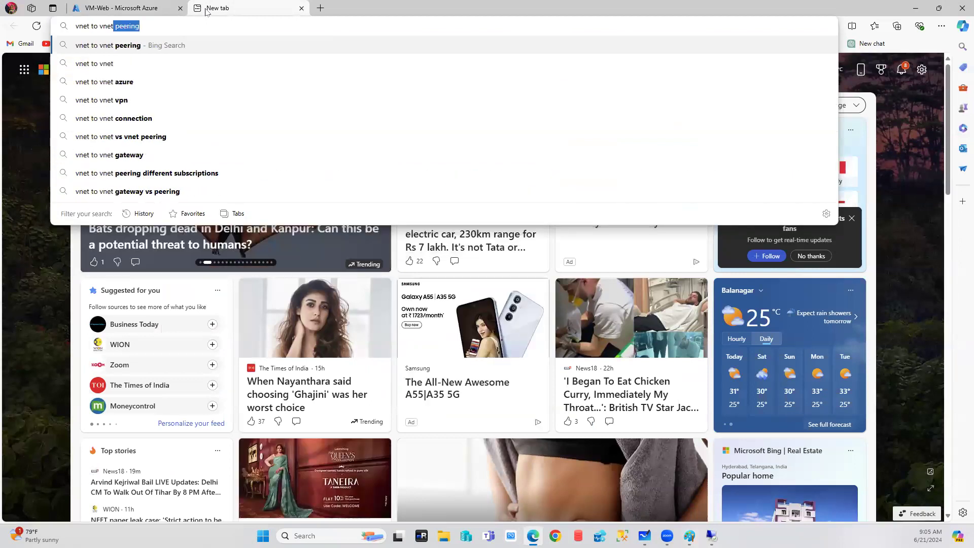
left_click(113, 83)
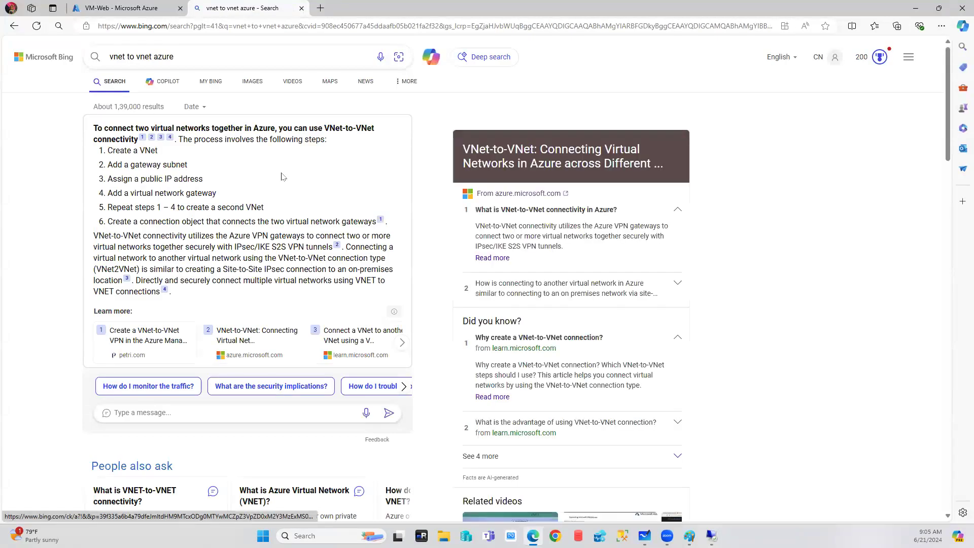
scroll(285, 181, "down", 8)
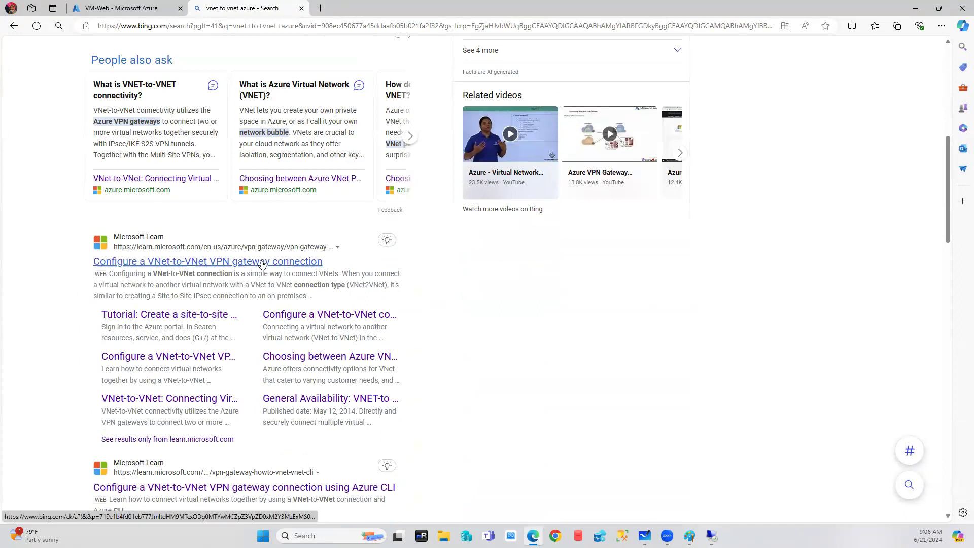
left_click(262, 262)
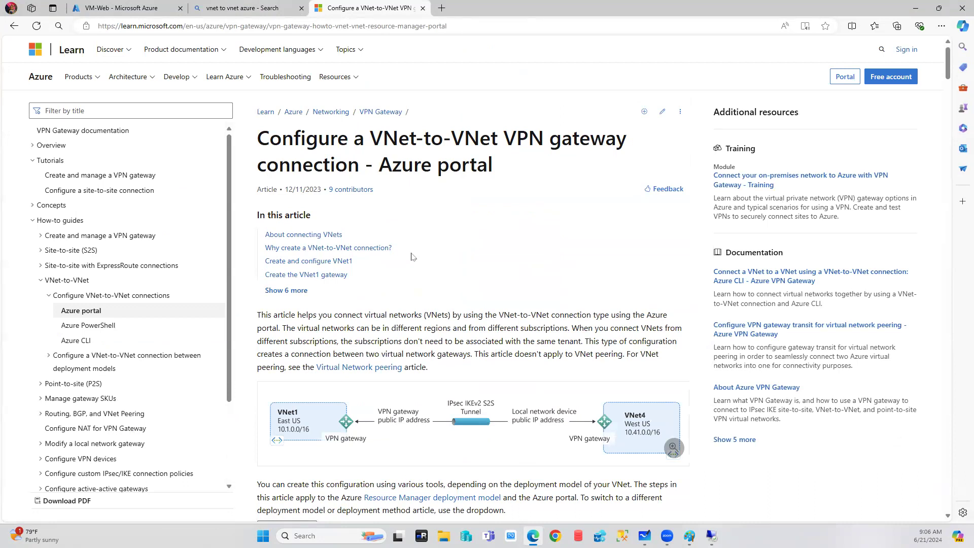
Highlight the VNet-to-VNet, VNet peering, local network gateway and Site-to-Site passages, then return to Paint.
scroll(412, 256, "down", 6)
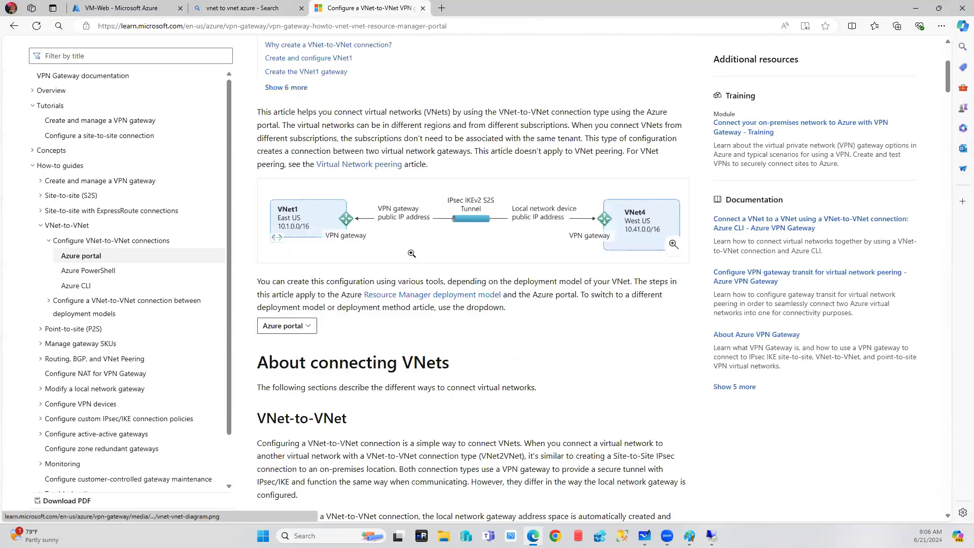
left_click_drag(257, 316, 370, 317)
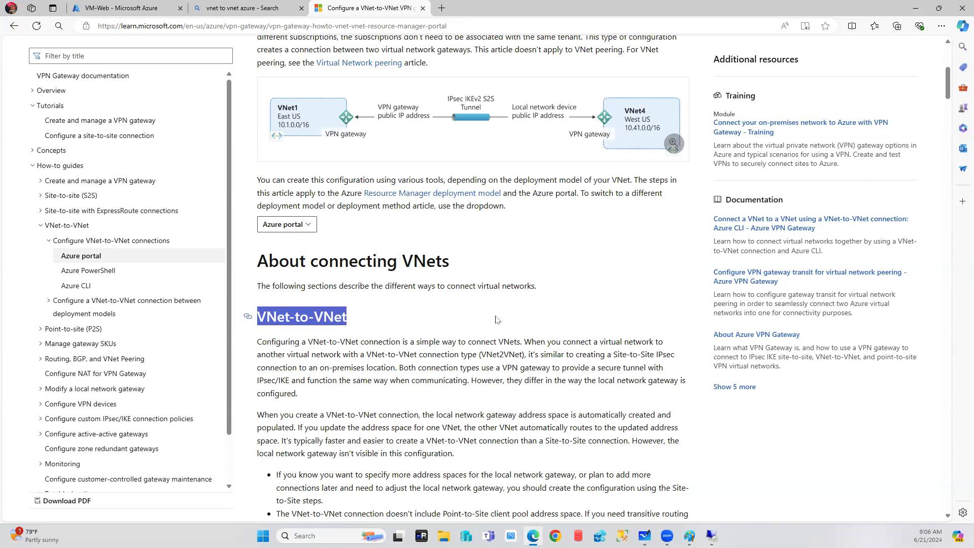
scroll(496, 320, "down", 4)
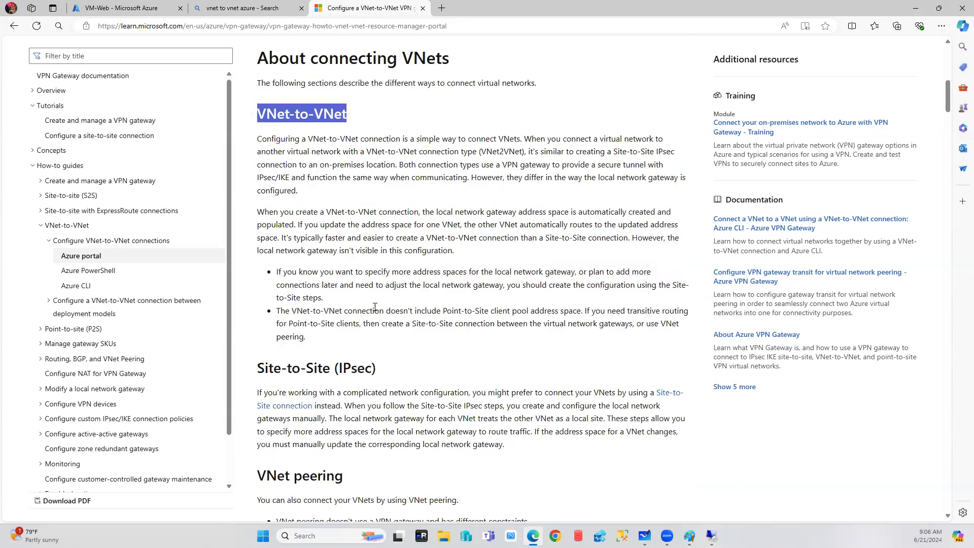
left_click_drag(257, 475, 372, 473)
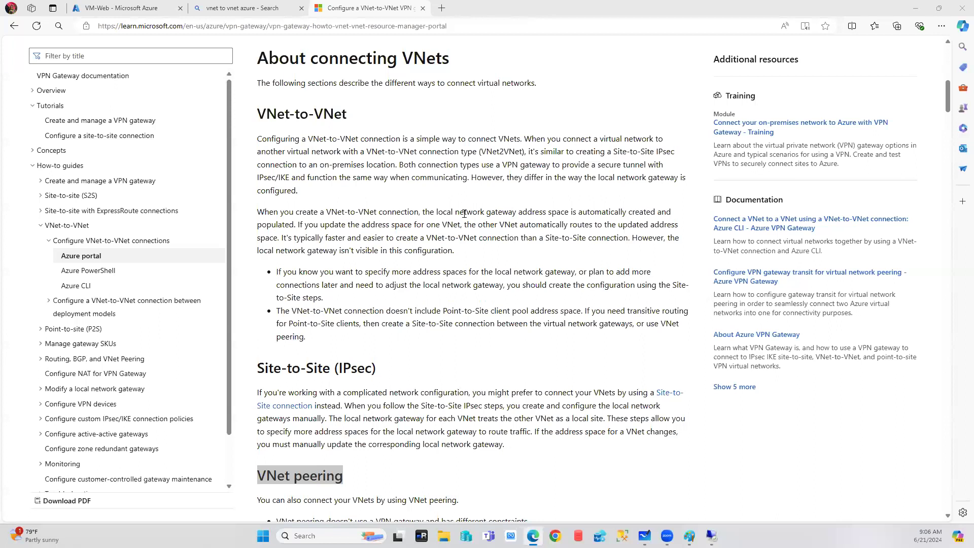
left_click_drag(454, 211, 508, 212)
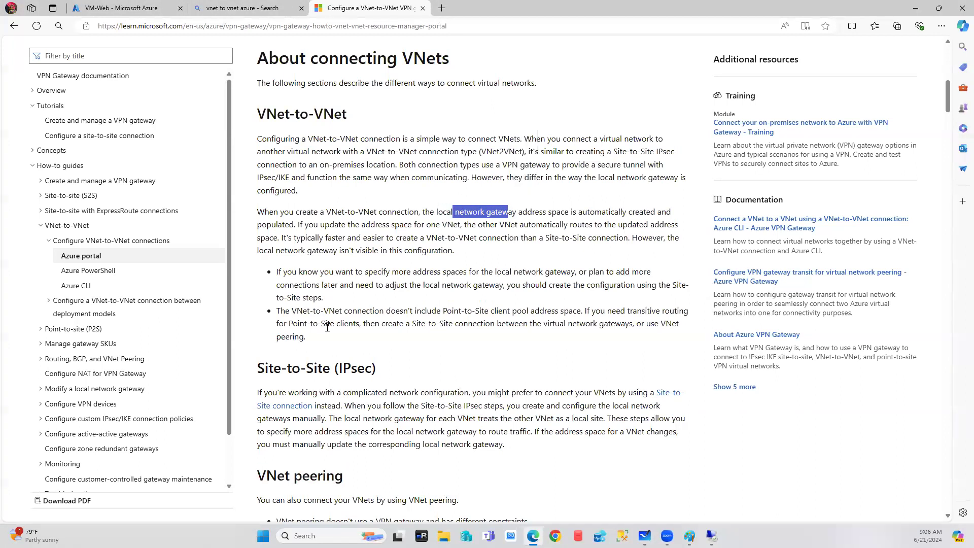
left_click_drag(258, 367, 337, 368)
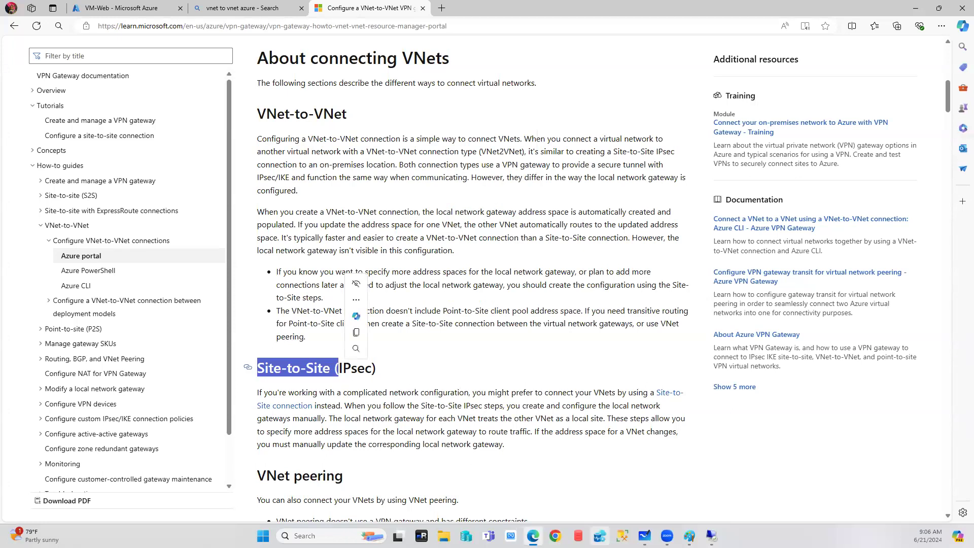
left_click(689, 535)
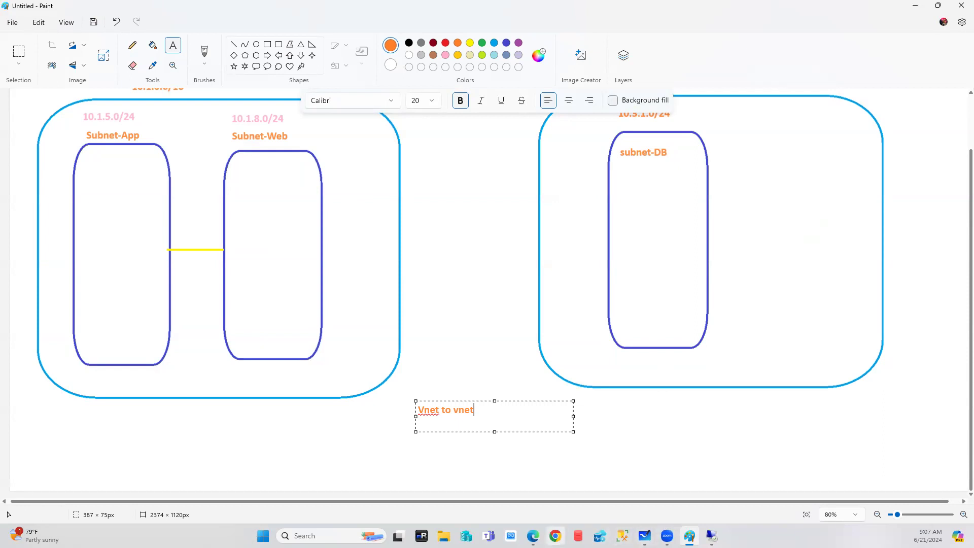
Bring the Microsoft Learn VNet-to-VNet article in Edge back to the front.
left_click(497, 519)
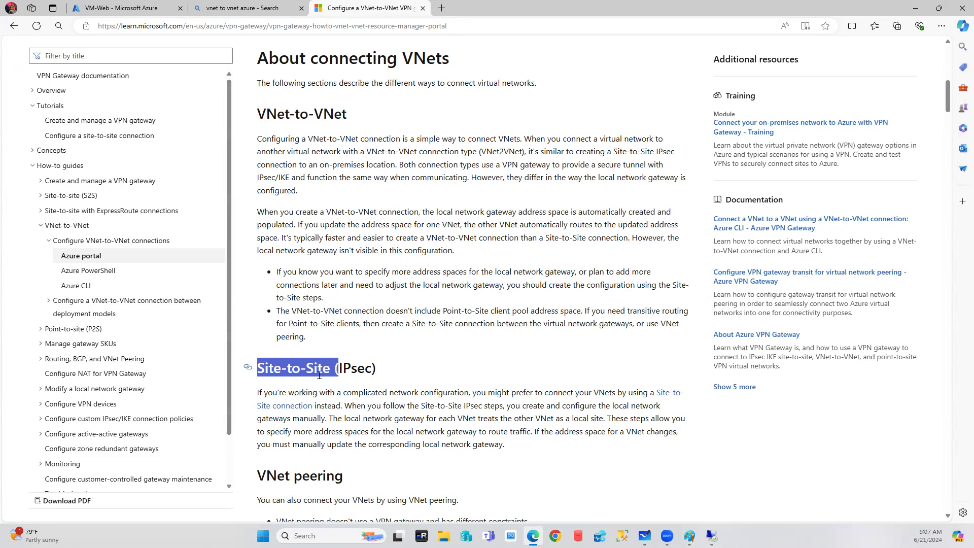
scroll(319, 375, "down", 1)
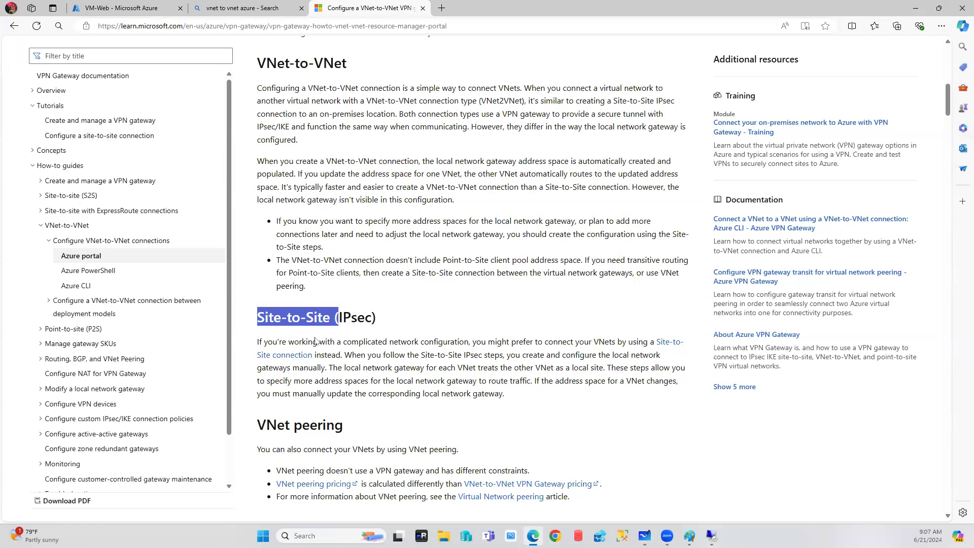
scroll(339, 430, "down", 2)
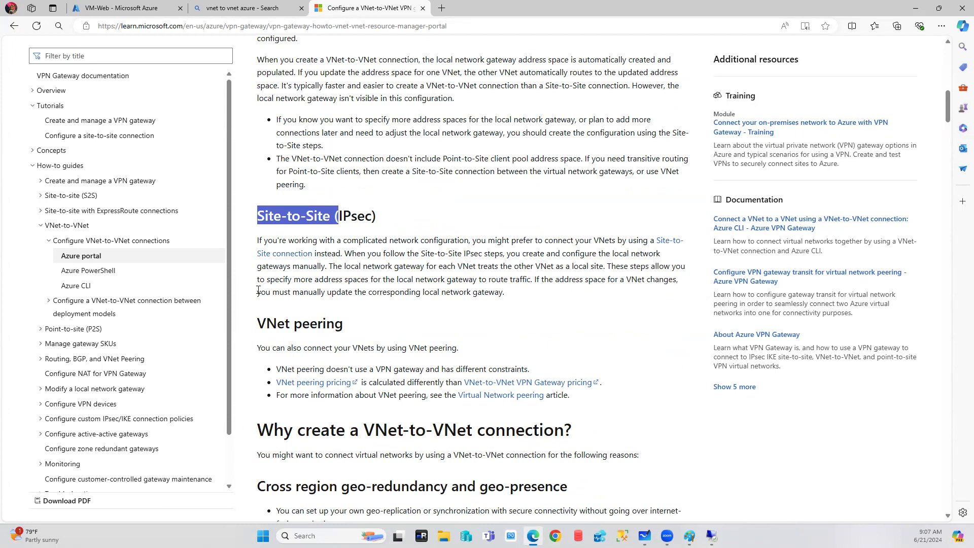
left_click_drag(259, 319, 398, 323)
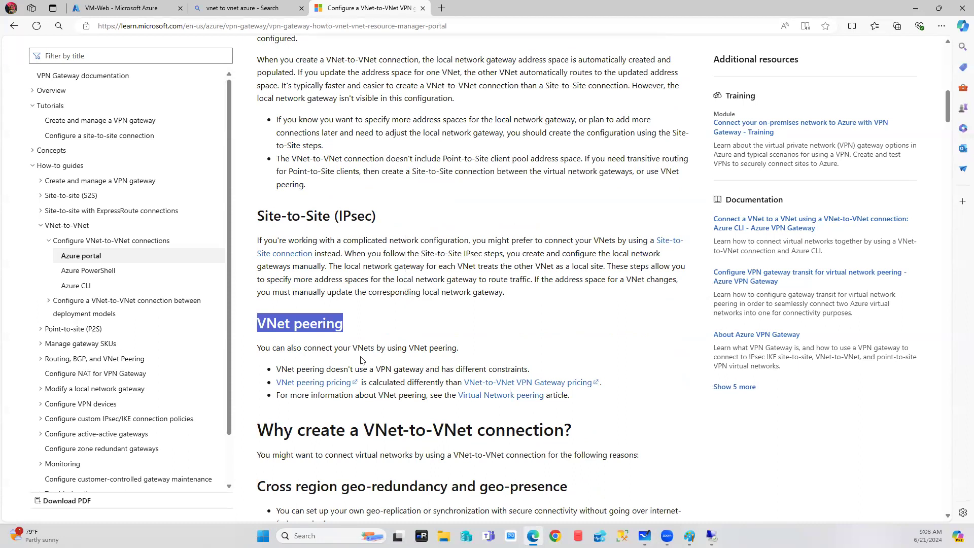
left_click(355, 326)
left_click_drag(355, 326, 256, 325)
scroll(449, 334, "down", 3)
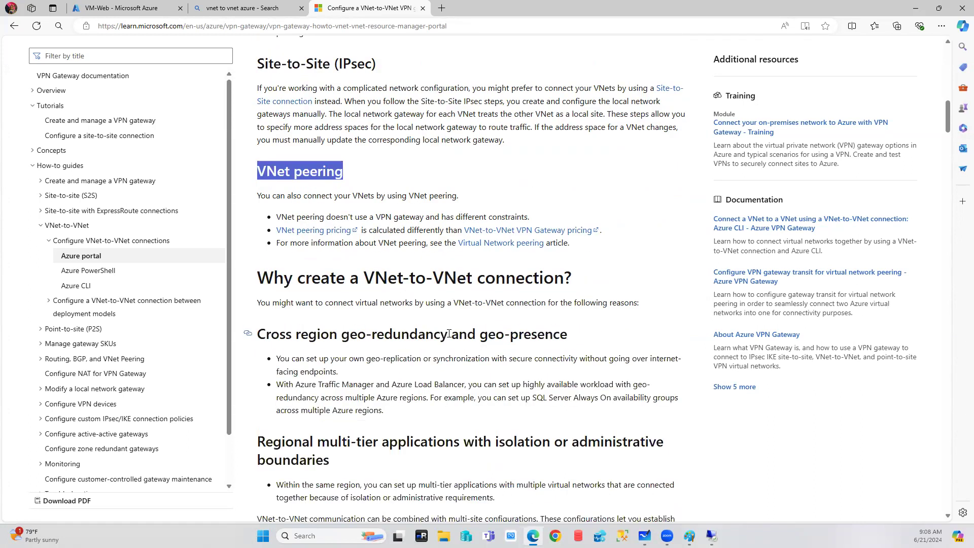
scroll(449, 333, "up", 6)
left_click_drag(259, 367, 398, 371)
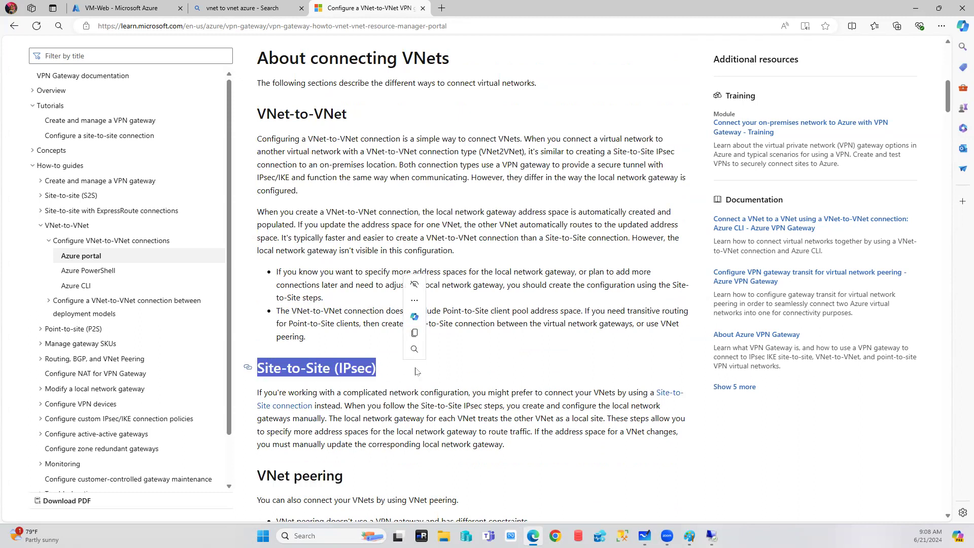
scroll(416, 372, "up", 1)
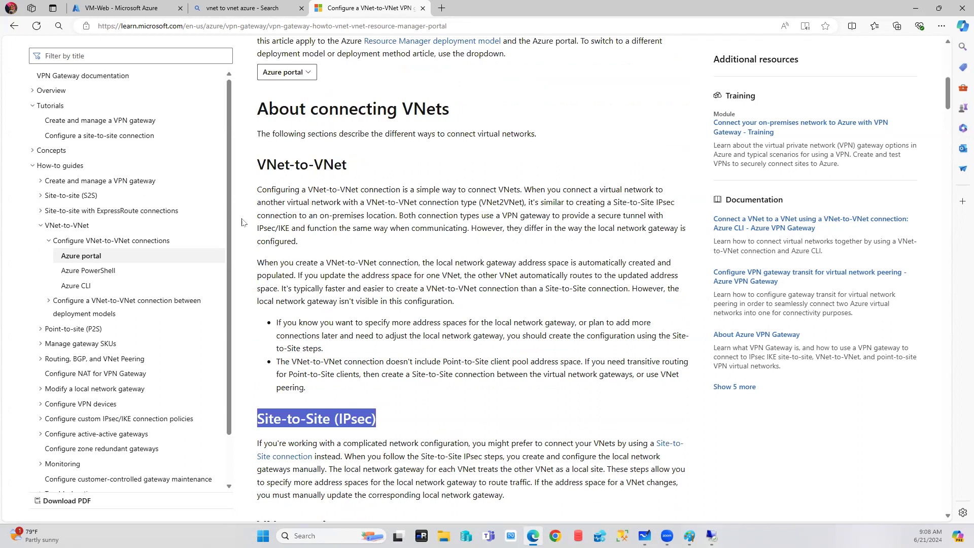
left_click_drag(259, 161, 349, 163)
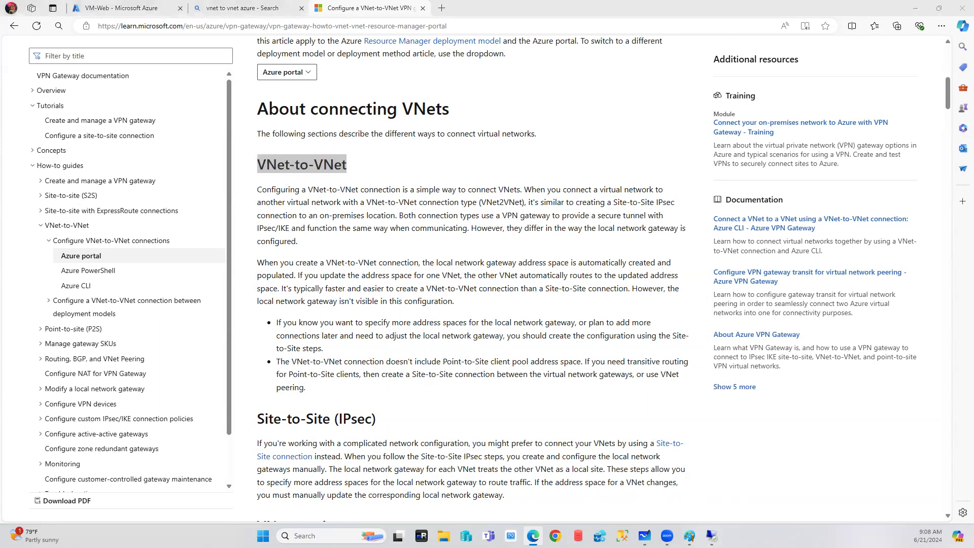
Handwrite red notes about gateways, point-to-site and Site-to-Site over the VNet-to-VNet section.
mouse_move(350, 157)
left_mouse_down()
mouse_move(396, 145)
mouse_move(429, 120)
mouse_move(482, 131)
mouse_move(525, 87)
mouse_move(506, 138)
left_mouse_up()
mouse_move(369, 216)
left_mouse_down()
mouse_move(376, 254)
mouse_move(385, 228)
mouse_move(432, 207)
mouse_move(501, 193)
mouse_move(563, 213)
left_mouse_up()
mouse_move(560, 129)
left_mouse_down()
mouse_move(591, 185)
mouse_move(619, 180)
left_mouse_up()
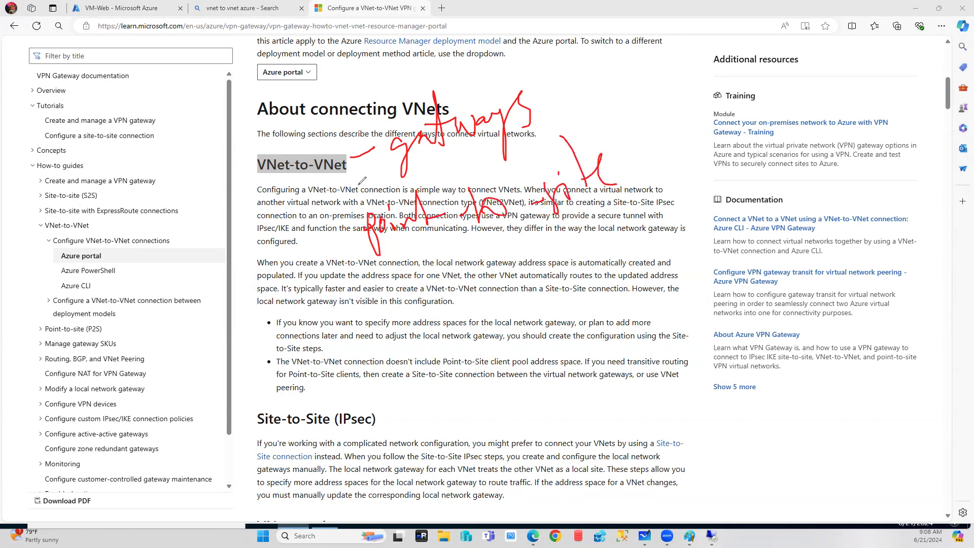
mouse_move(332, 413)
left_mouse_down()
mouse_move(400, 359)
mouse_move(397, 390)
left_mouse_up()
mouse_move(429, 358)
left_mouse_down()
mouse_move(480, 304)
mouse_move(519, 282)
mouse_move(591, 274)
left_mouse_up()
mouse_move(634, 250)
left_mouse_down()
mouse_move(667, 238)
mouse_move(674, 252)
left_mouse_up()
mouse_move(437, 409)
left_mouse_down()
mouse_move(520, 355)
mouse_move(654, 320)
mouse_move(668, 287)
mouse_move(695, 271)
mouse_move(700, 315)
left_mouse_up()
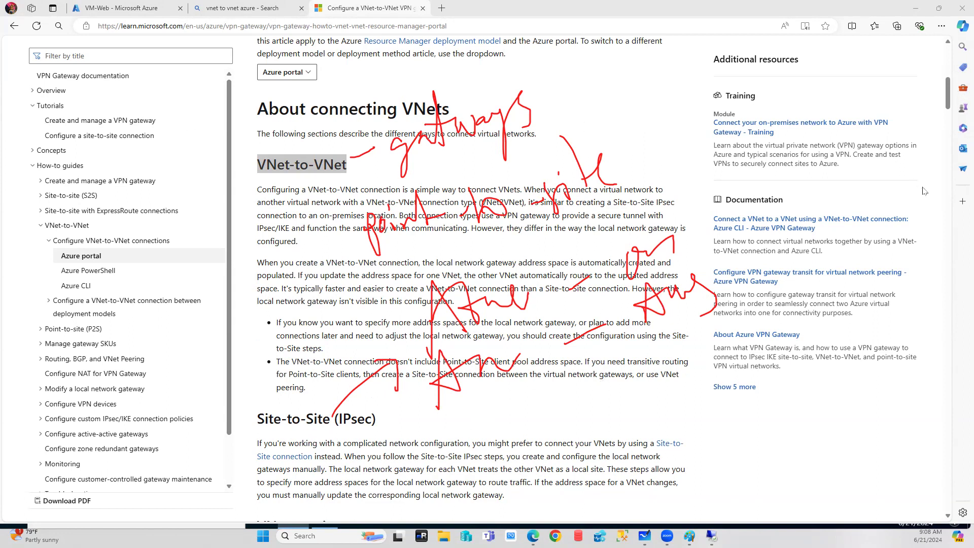
Clear the red ink from the article and bring the Paint diagram back to the front.
left_click_drag(949, 103, 949, 106)
scroll(949, 106, "down", 10)
scroll(948, 106, "up", 8)
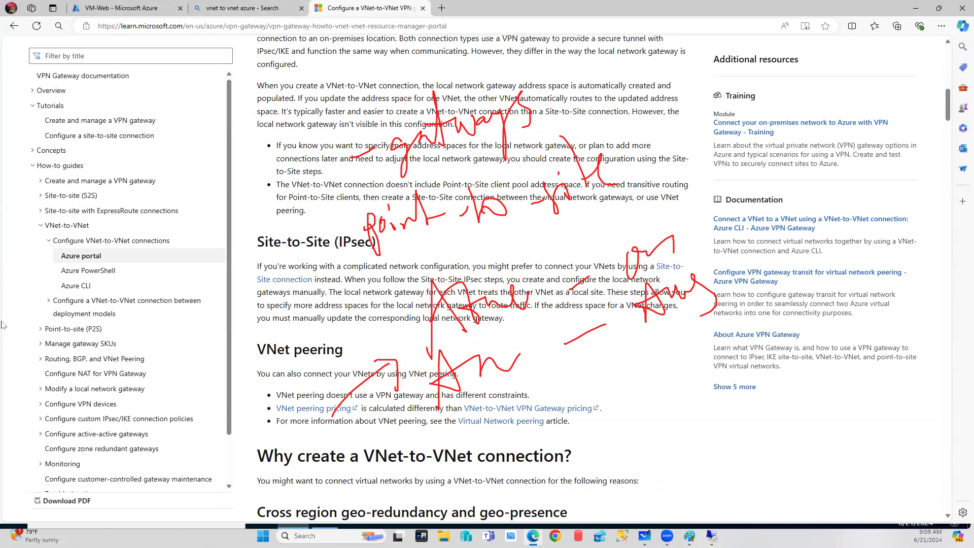
key("Escape")
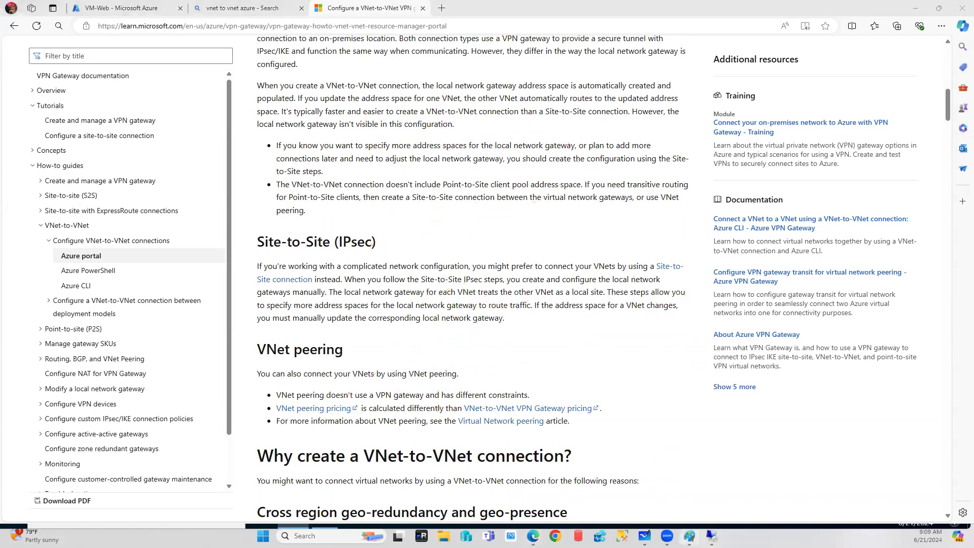
left_click(689, 536)
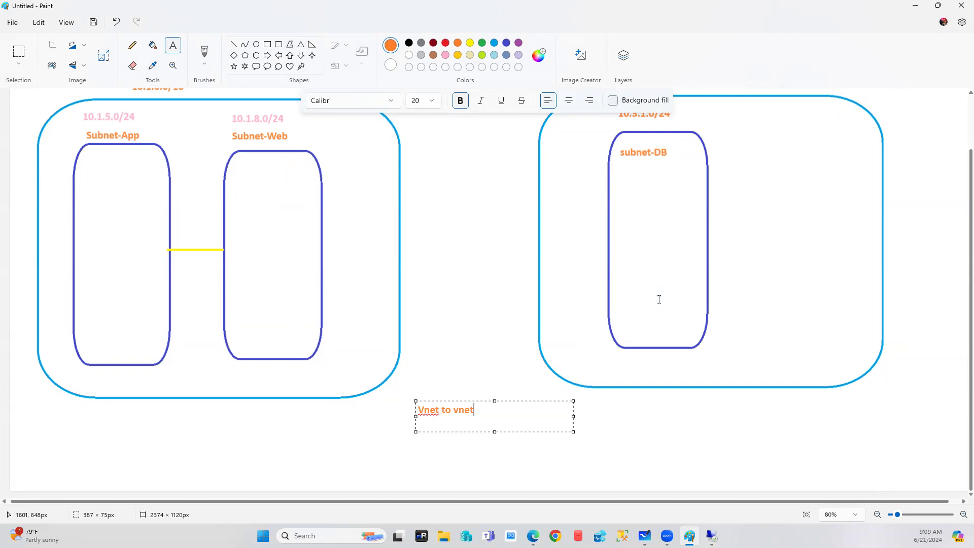
Draw two tall orange ellipses between the VNet boxes and an orange line through both.
left_click(256, 44)
left_click_drag(409, 168, 442, 341)
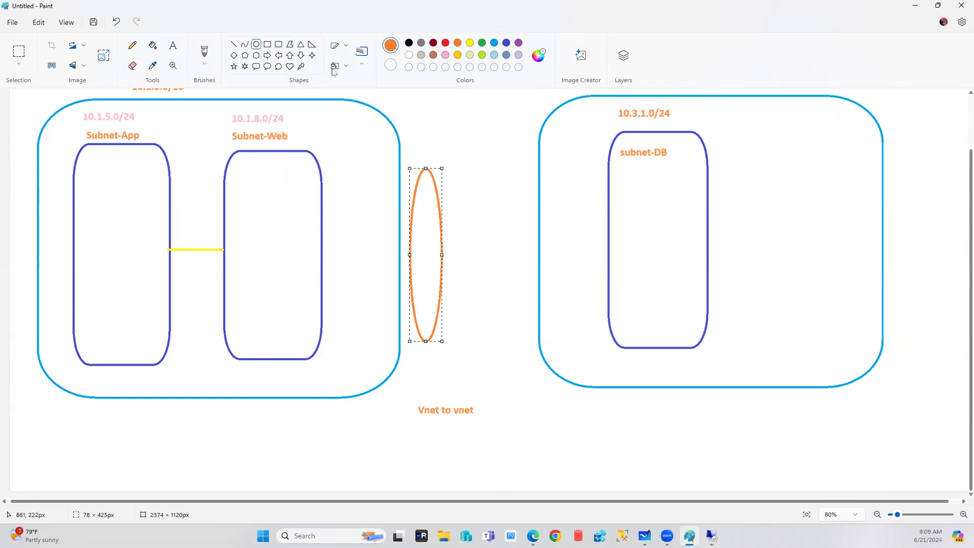
left_click_drag(495, 163, 537, 344)
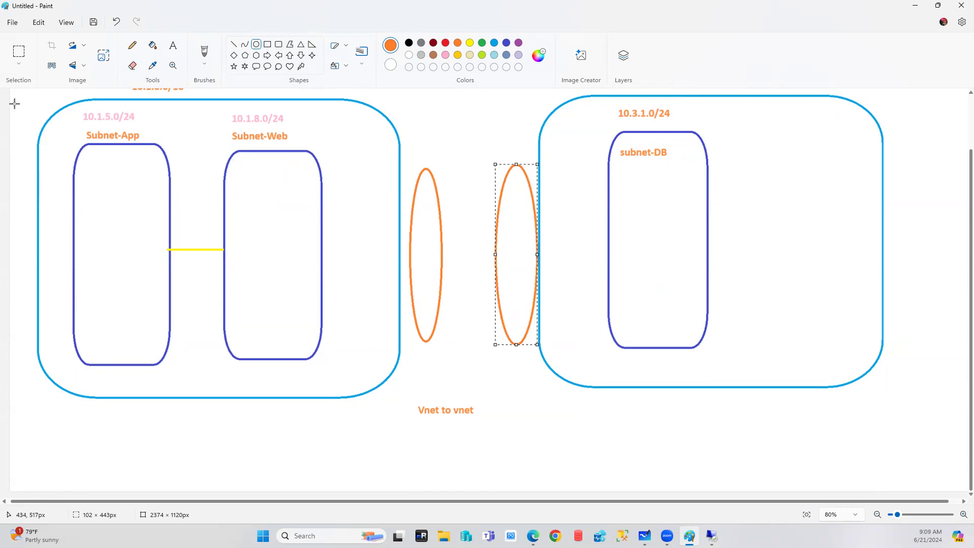
left_click(233, 44)
left_click_drag(394, 242, 541, 236)
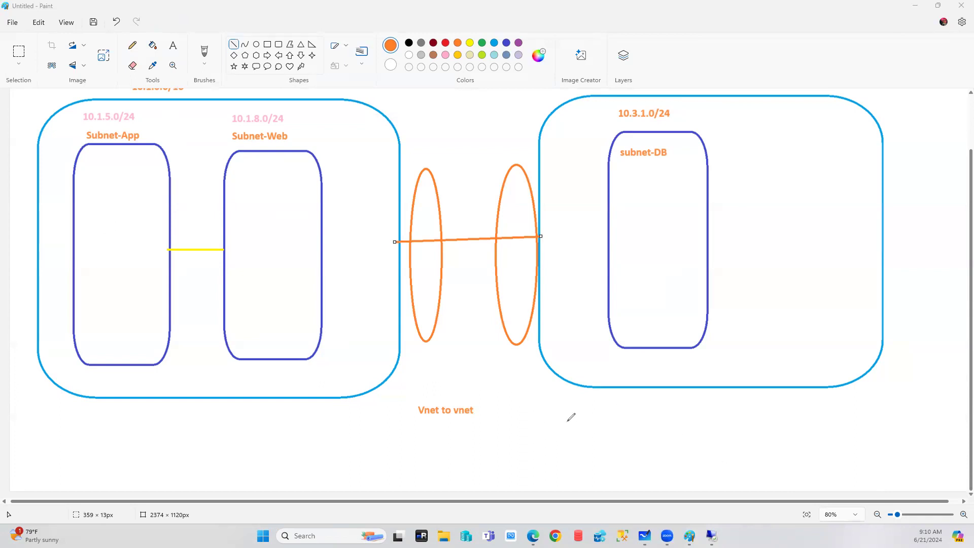
Sketch a red tall box and on-premises cloud, plus a small box with arrow and label.
mouse_move(546, 393)
left_mouse_down()
mouse_move(552, 482)
mouse_move(578, 481)
mouse_move(573, 410)
mouse_move(564, 394)
mouse_move(545, 393)
left_mouse_up()
mouse_move(612, 431)
left_mouse_down()
mouse_move(615, 402)
mouse_move(704, 344)
mouse_move(759, 466)
mouse_move(617, 443)
left_mouse_up()
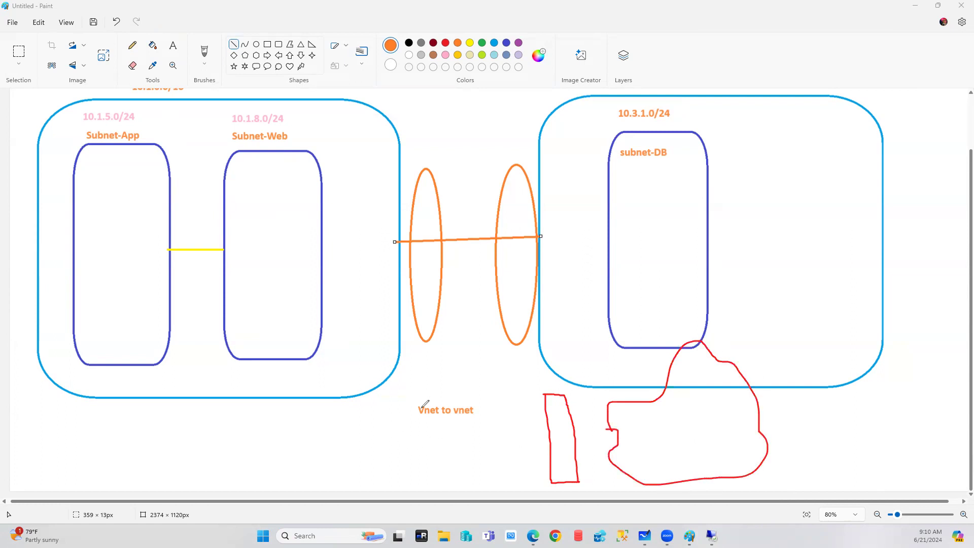
mouse_move(371, 394)
left_mouse_down()
mouse_move(370, 414)
mouse_move(419, 409)
mouse_move(413, 386)
mouse_move(375, 387)
left_mouse_up()
mouse_move(415, 385)
left_mouse_down()
mouse_move(421, 361)
mouse_move(424, 373)
left_mouse_up()
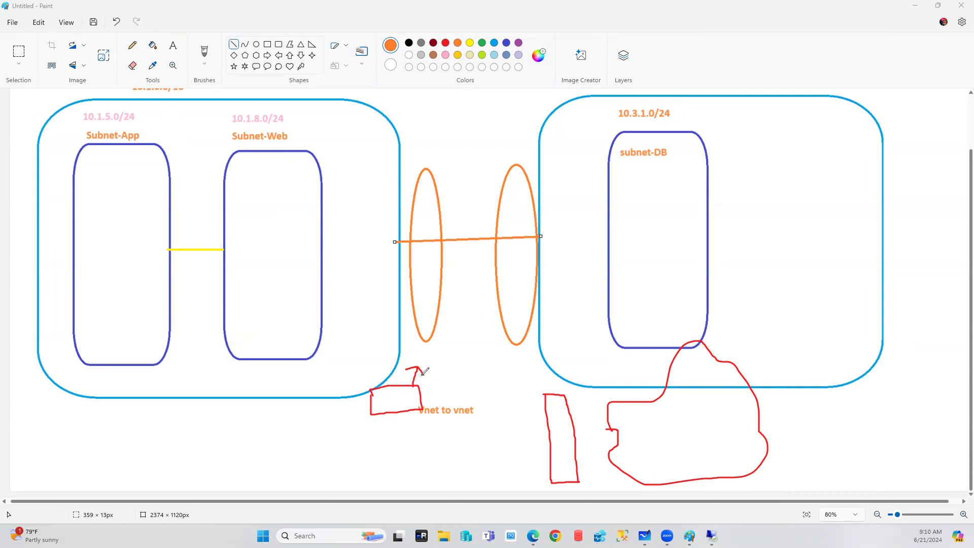
mouse_move(431, 356)
left_mouse_down()
mouse_move(436, 341)
mouse_move(446, 367)
left_mouse_up()
mouse_move(448, 350)
left_mouse_down()
mouse_move(459, 363)
mouse_move(465, 351)
left_mouse_up()
Add a second small red box with arrow and labels, and a third box further down.
mouse_move(372, 436)
left_mouse_down()
mouse_move(377, 453)
mouse_move(422, 459)
mouse_move(421, 434)
mouse_move(368, 437)
left_mouse_up()
mouse_move(429, 438)
left_mouse_down()
mouse_move(420, 441)
mouse_move(437, 427)
mouse_move(459, 432)
mouse_move(459, 404)
mouse_move(471, 424)
mouse_move(477, 412)
left_mouse_up()
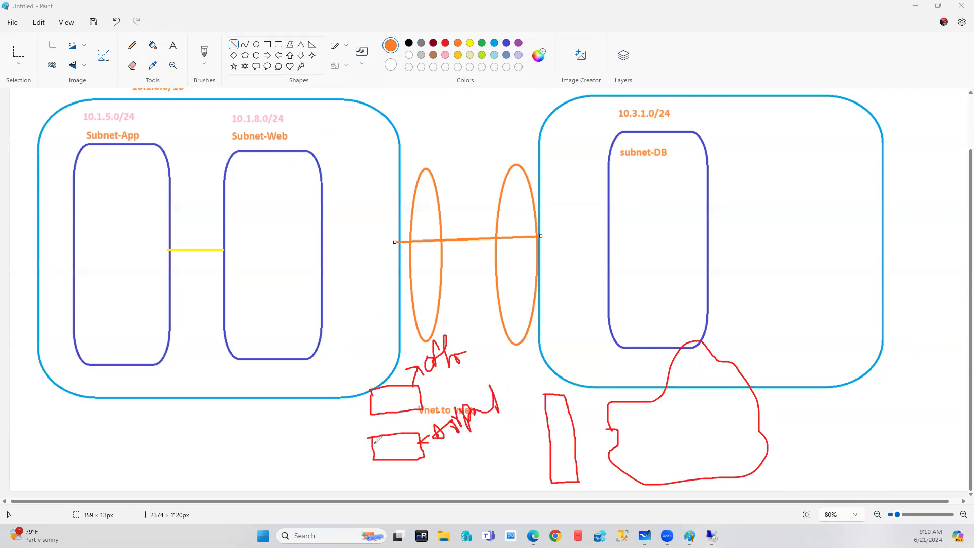
left_click_drag(333, 438, 342, 461)
mouse_move(359, 439)
left_mouse_down()
mouse_move(345, 454)
mouse_move(367, 441)
left_mouse_up()
mouse_move(397, 473)
left_mouse_down()
mouse_move(398, 492)
mouse_move(417, 473)
mouse_move(390, 475)
mouse_move(547, 459)
left_mouse_up()
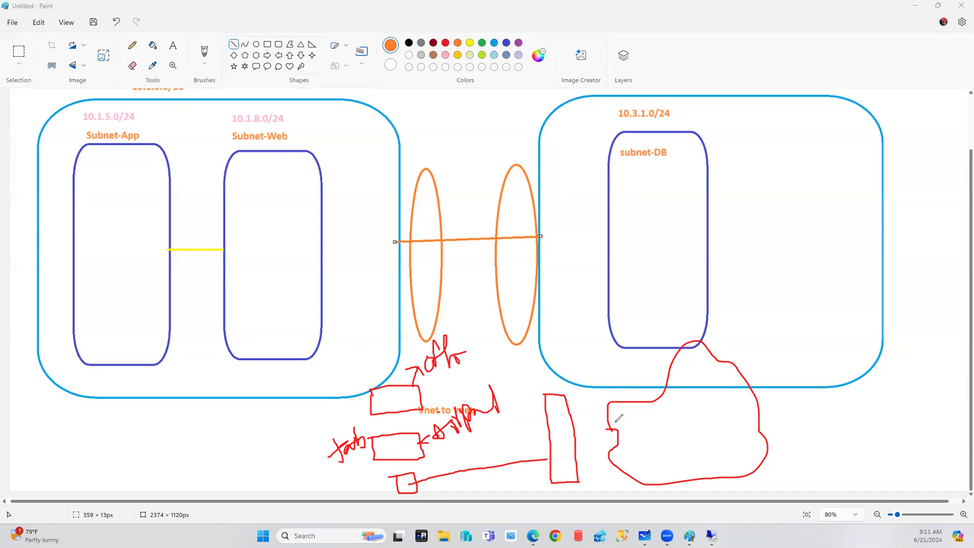
Handwrite labels in the tall box and beside the cloud, linking the cloud to the right VNet.
mouse_move(551, 425)
left_mouse_down()
mouse_move(558, 439)
mouse_move(569, 421)
left_mouse_up()
left_click_drag(567, 448, 616, 434)
mouse_move(786, 404)
left_mouse_down()
mouse_move(789, 433)
mouse_move(811, 413)
mouse_move(824, 416)
mouse_move(836, 397)
mouse_move(888, 408)
mouse_move(895, 358)
mouse_move(929, 392)
left_mouse_up()
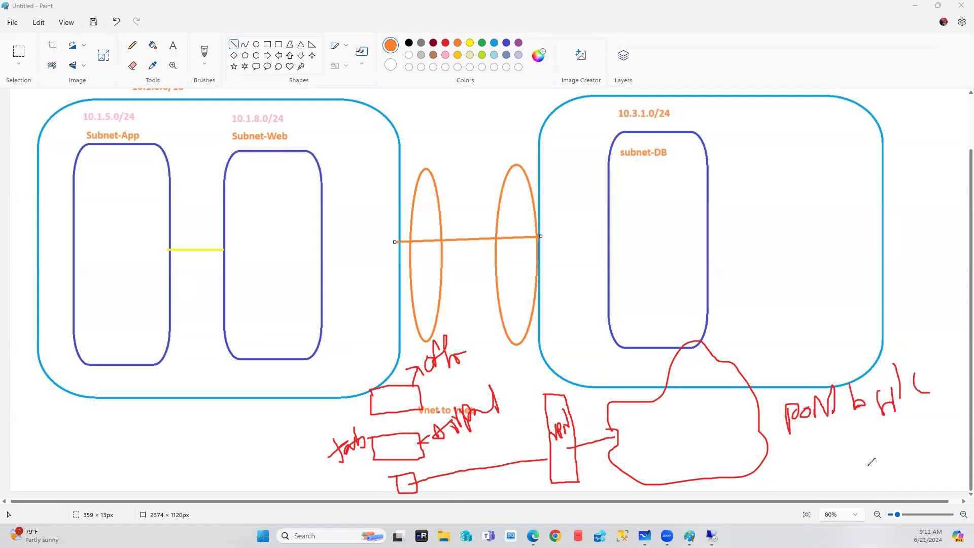
left_click_drag(655, 394, 790, 298)
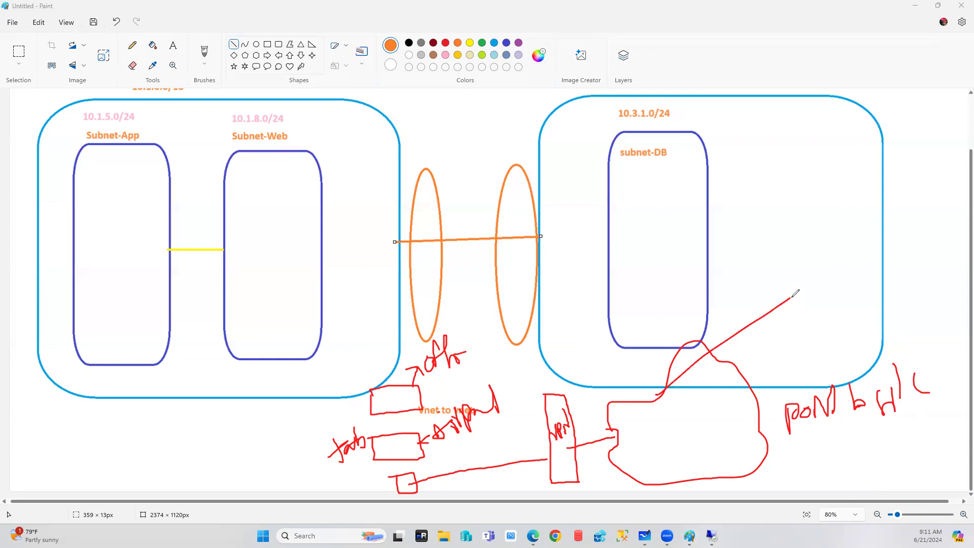
left_click_drag(885, 425, 779, 456)
Circle the tall box's label in red and write 'peering' beneath the left VNet.
mouse_move(572, 422)
left_mouse_down()
mouse_move(558, 401)
mouse_move(552, 430)
mouse_move(585, 417)
mouse_move(566, 401)
left_mouse_up()
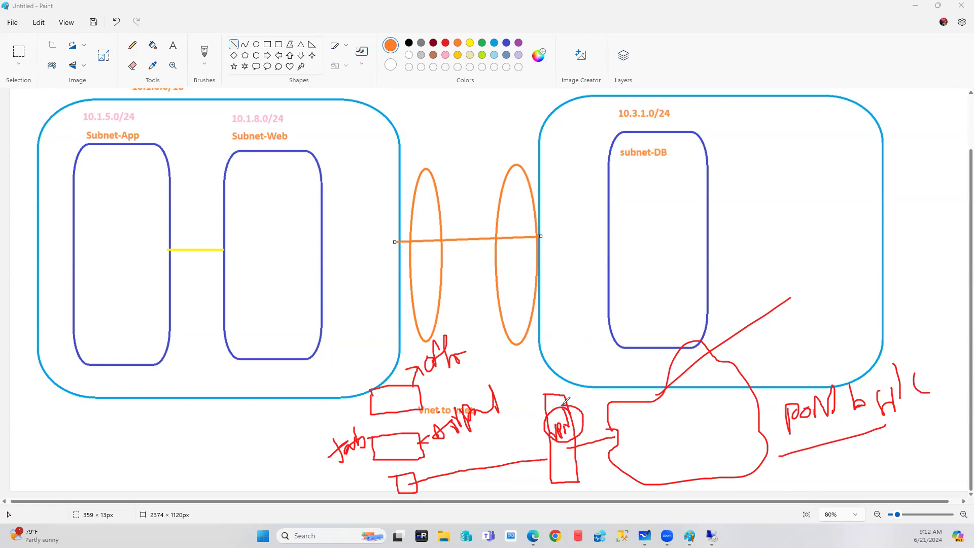
mouse_move(87, 435)
left_mouse_down()
mouse_move(96, 451)
mouse_move(173, 431)
mouse_move(180, 444)
left_mouse_up()
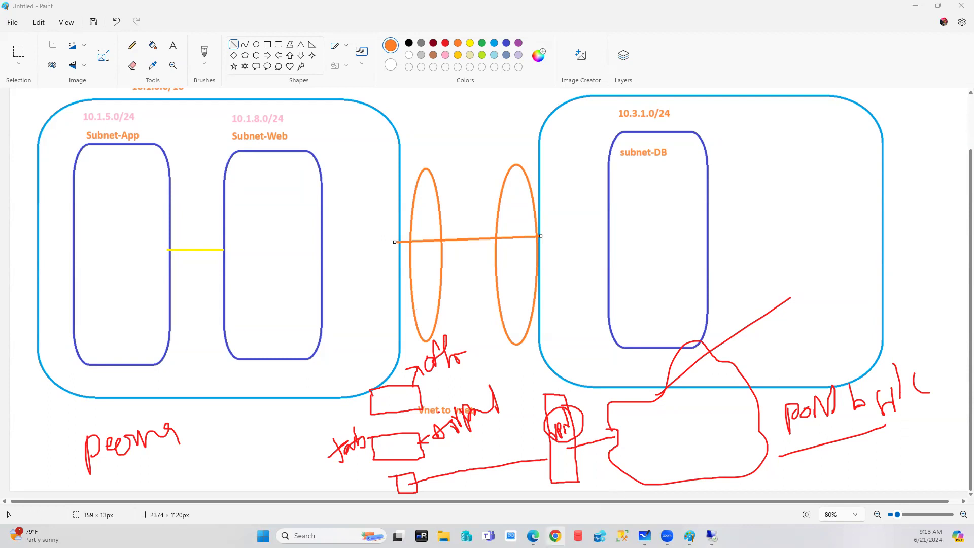
Switch from the Paint diagram to the browser showing YouTube results for azuresqlchamp.
key("alt+Tab")
key("alt+Tab")
key("alt+Tab")
Open the AzureSQLChamp channel page and its Videos tab.
left_click(488, 86)
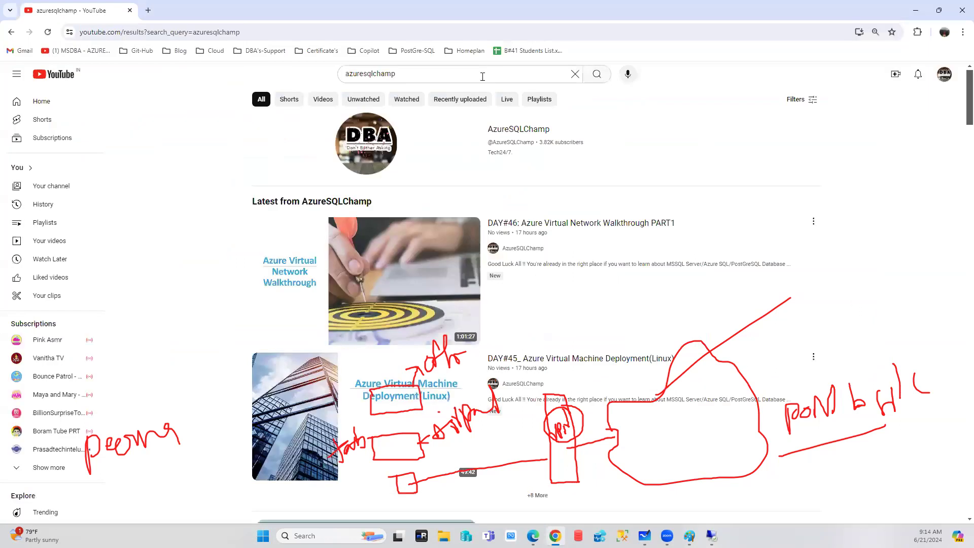
left_click(519, 130)
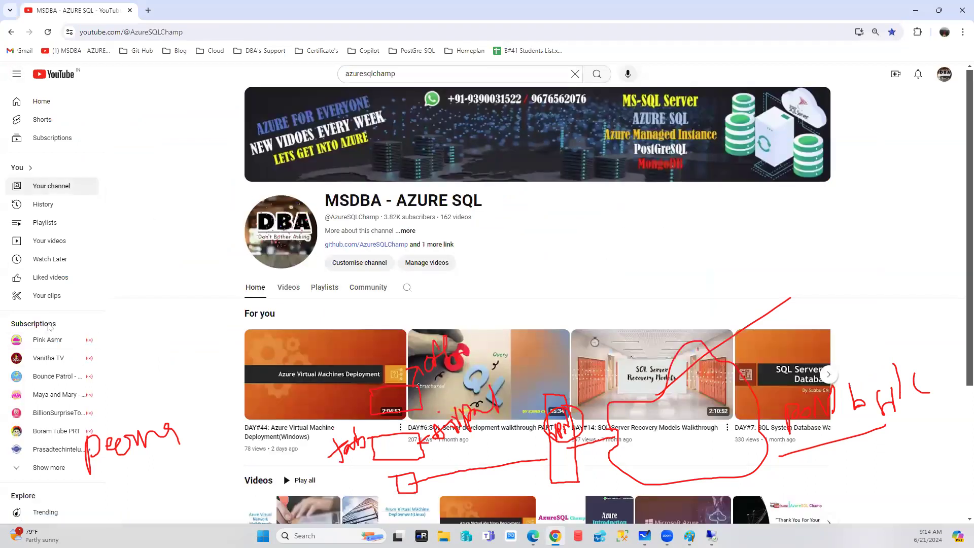
key("Escape")
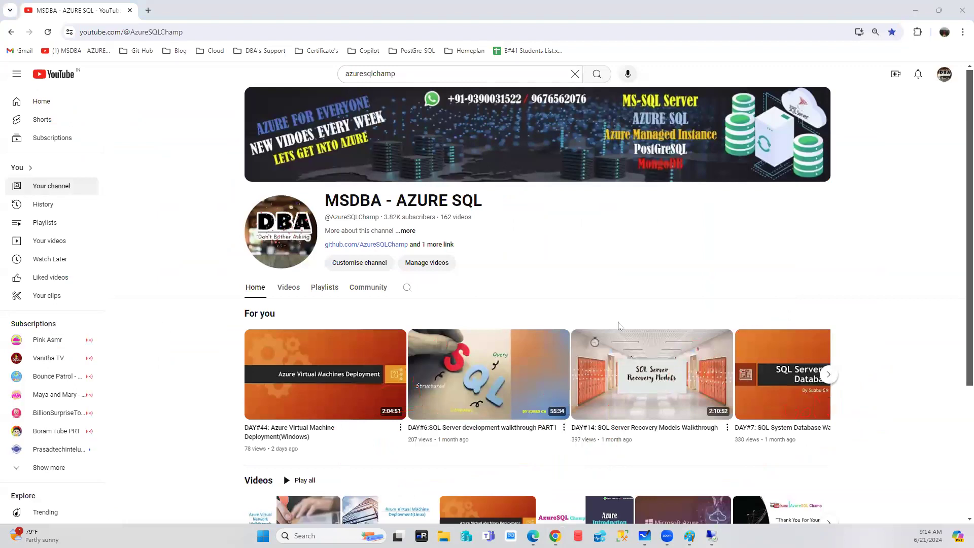
scroll(619, 326, "down", 3)
left_click(289, 133)
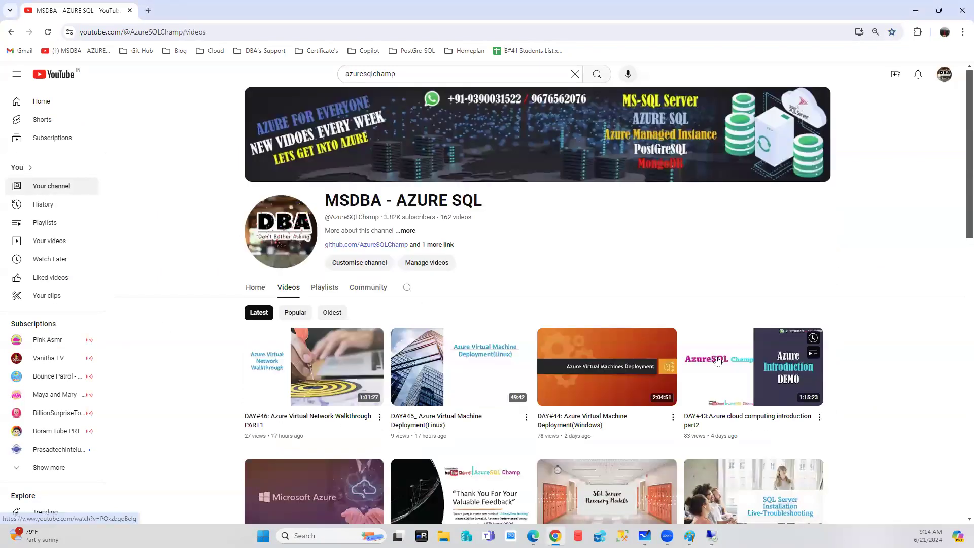
Browse down the video grid to the channel's SQL Server and Azure sessions from two years ago.
scroll(717, 360, "down", 6)
scroll(717, 360, "down", 12)
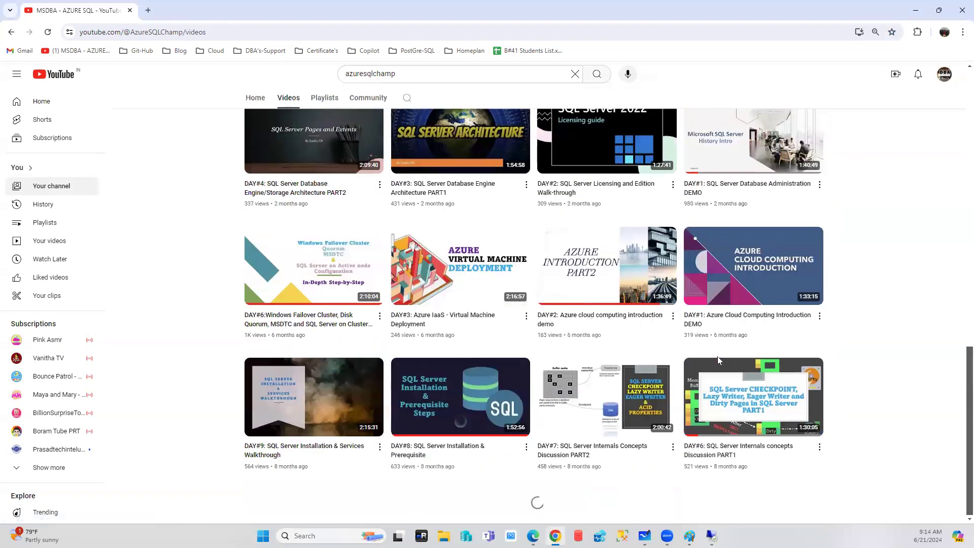
scroll(717, 358, "down", 14)
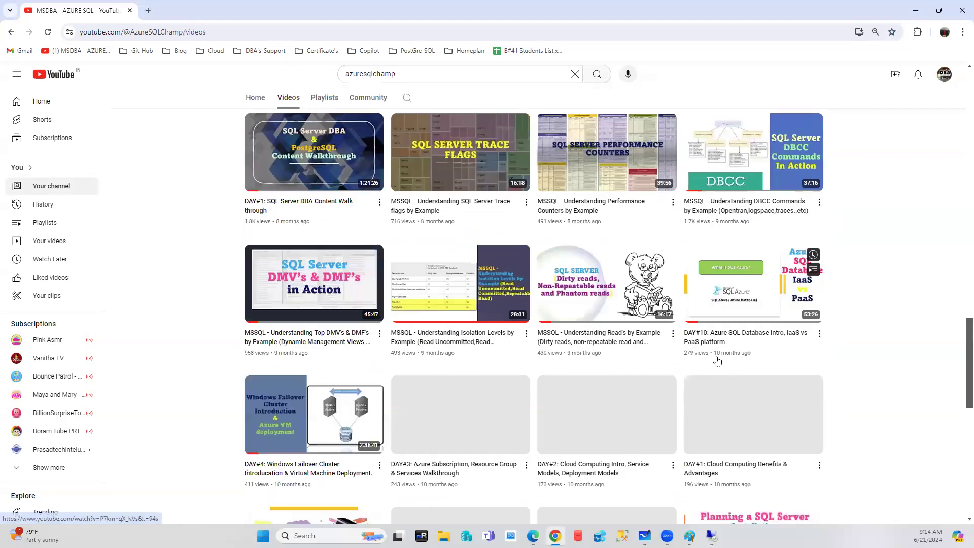
scroll(718, 360, "down", 7)
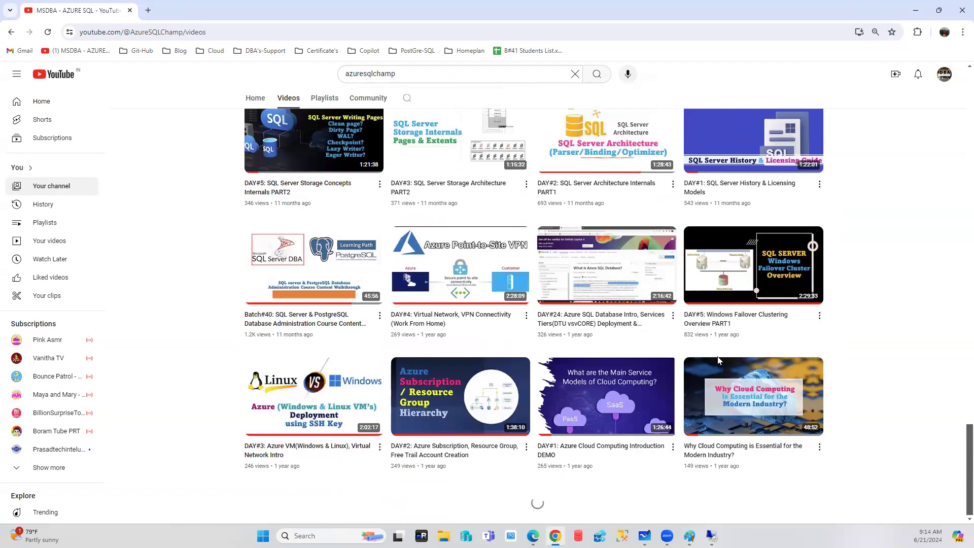
scroll(718, 360, "down", 1)
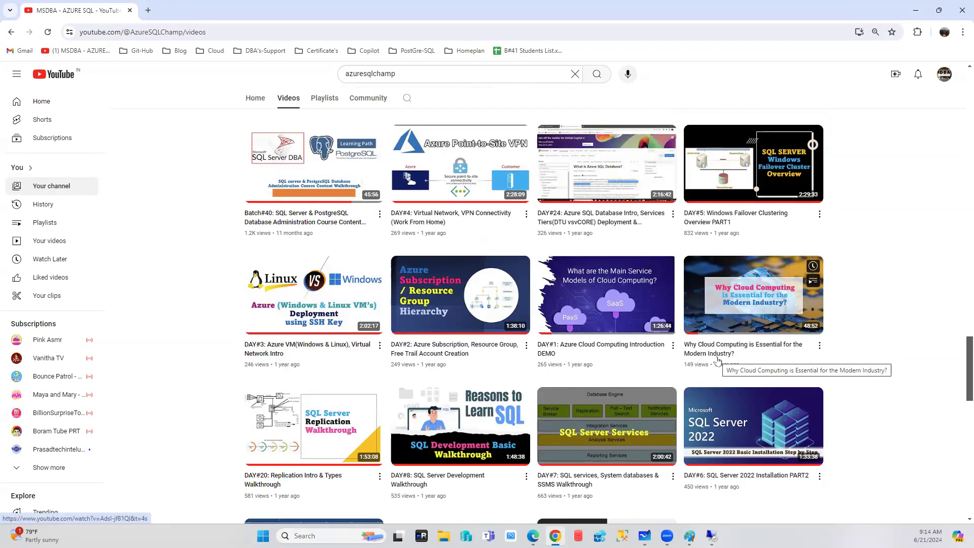
scroll(717, 360, "up", 1)
scroll(717, 360, "down", 3)
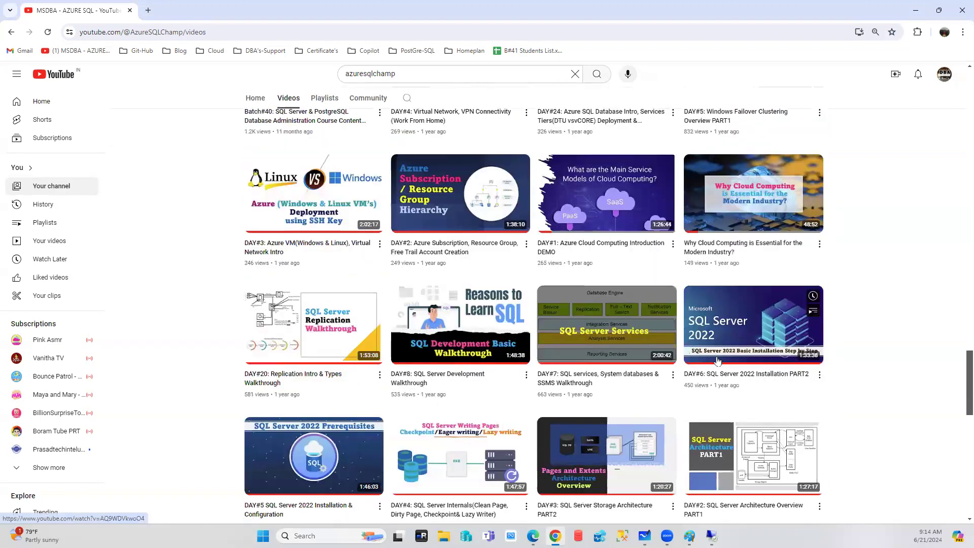
scroll(717, 360, "down", 3)
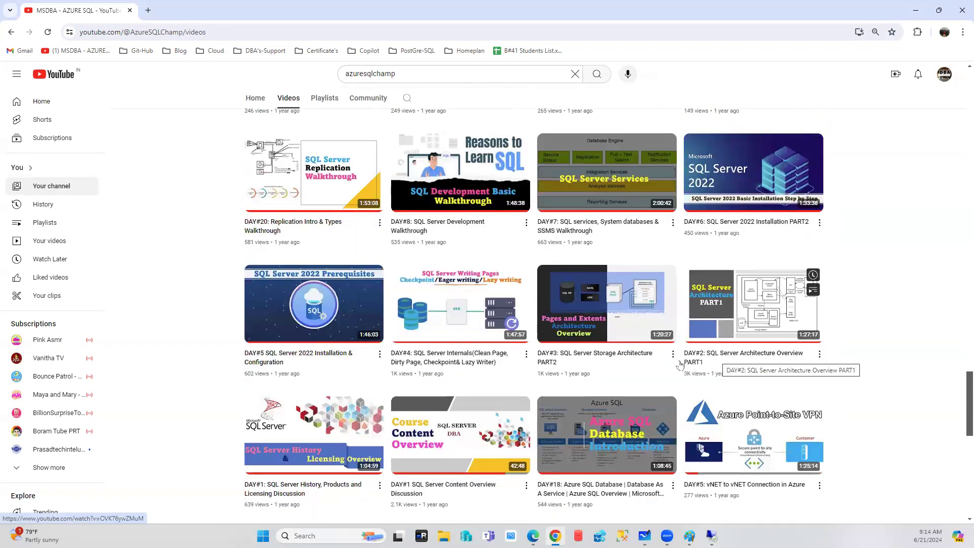
scroll(606, 304, "down", 4)
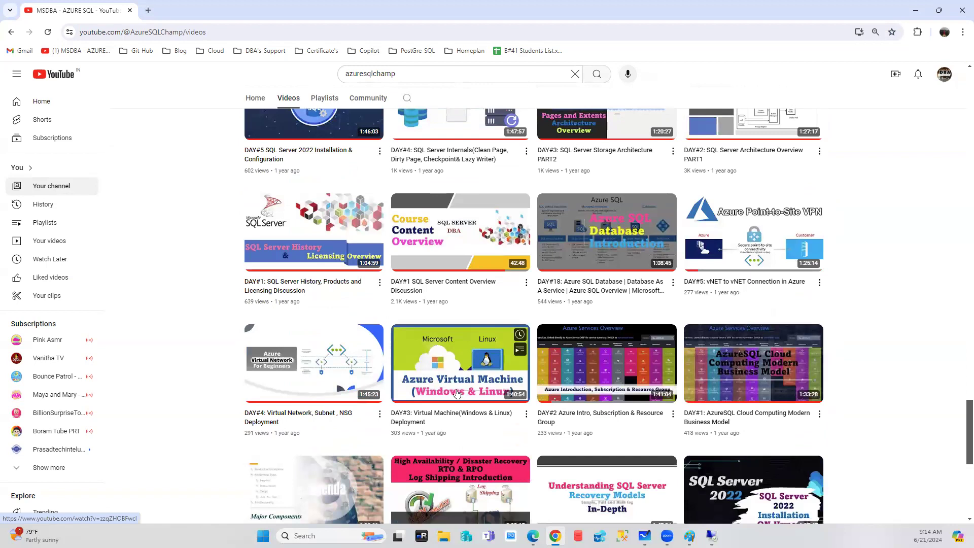
scroll(456, 393, "down", 3)
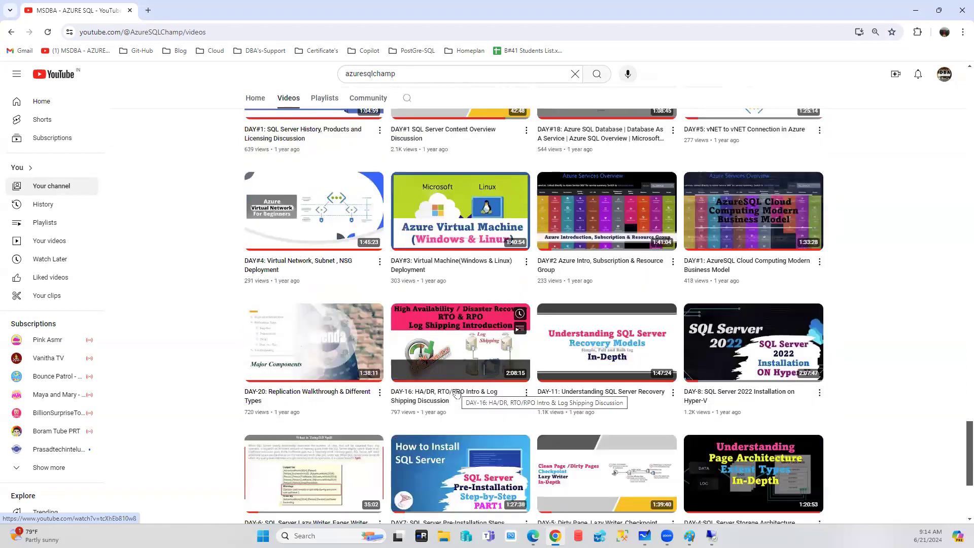
scroll(457, 393, "down", 4)
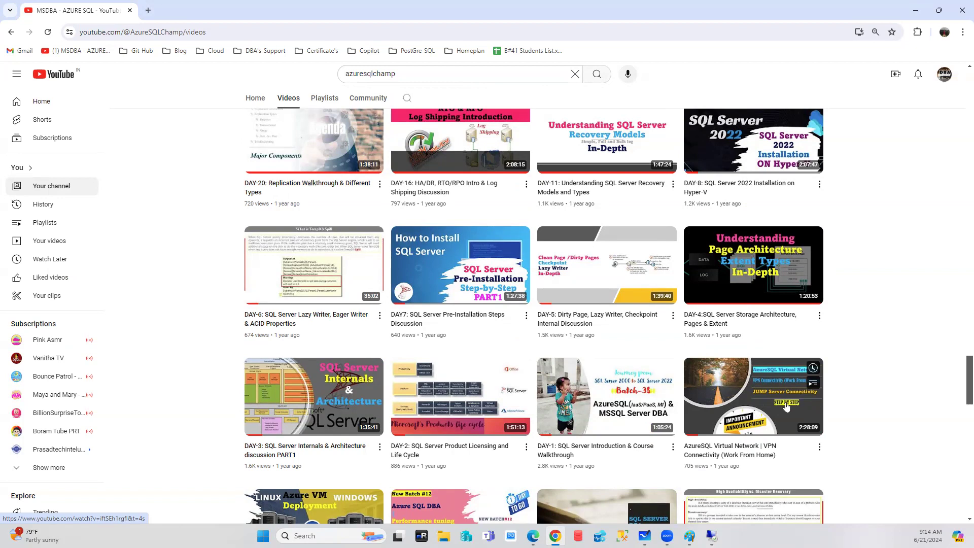
scroll(786, 406, "down", 2)
scroll(786, 406, "down", 2)
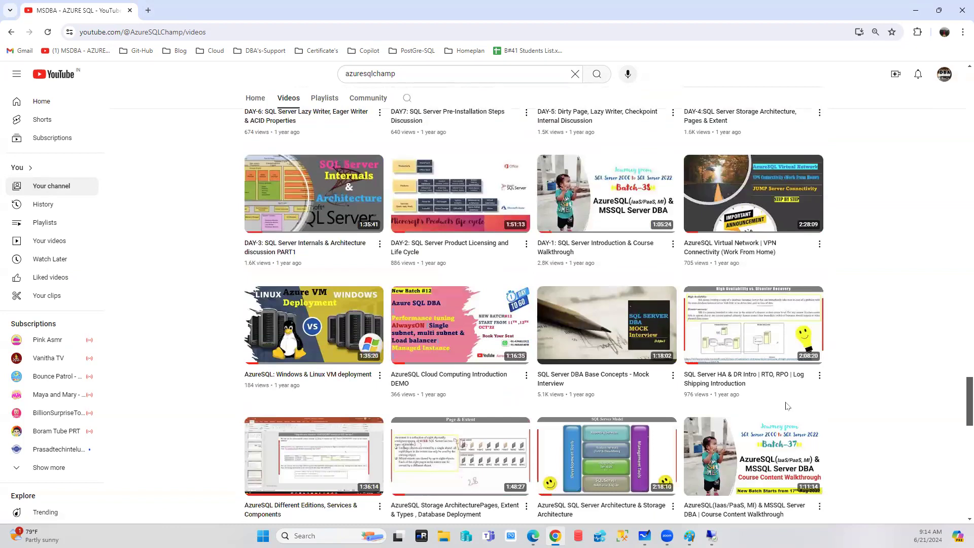
scroll(787, 406, "down", 5)
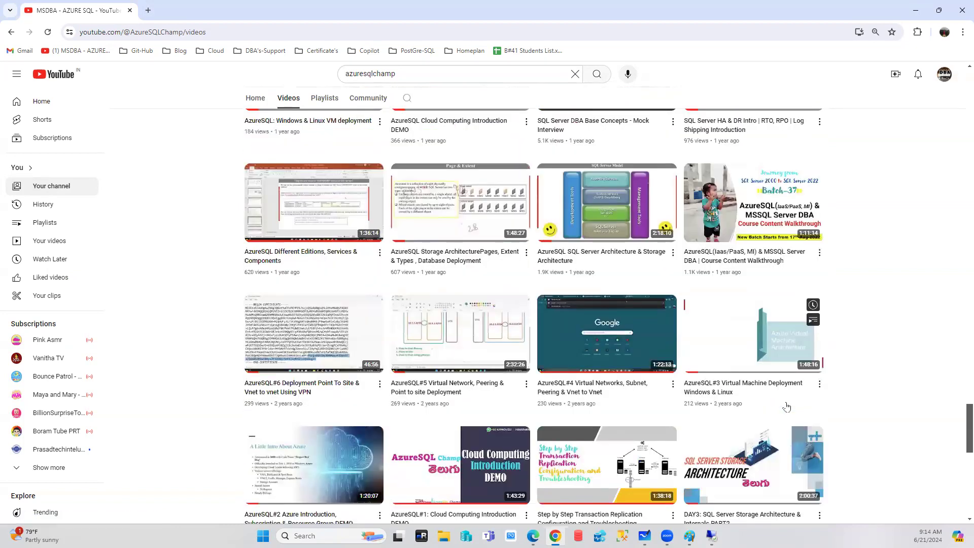
scroll(786, 407, "down", 4)
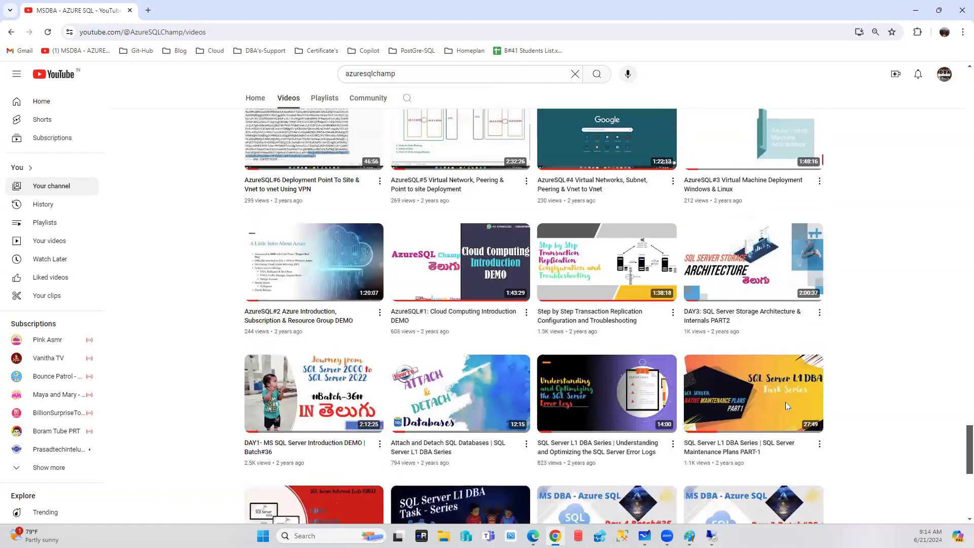
scroll(787, 405, "down", 4)
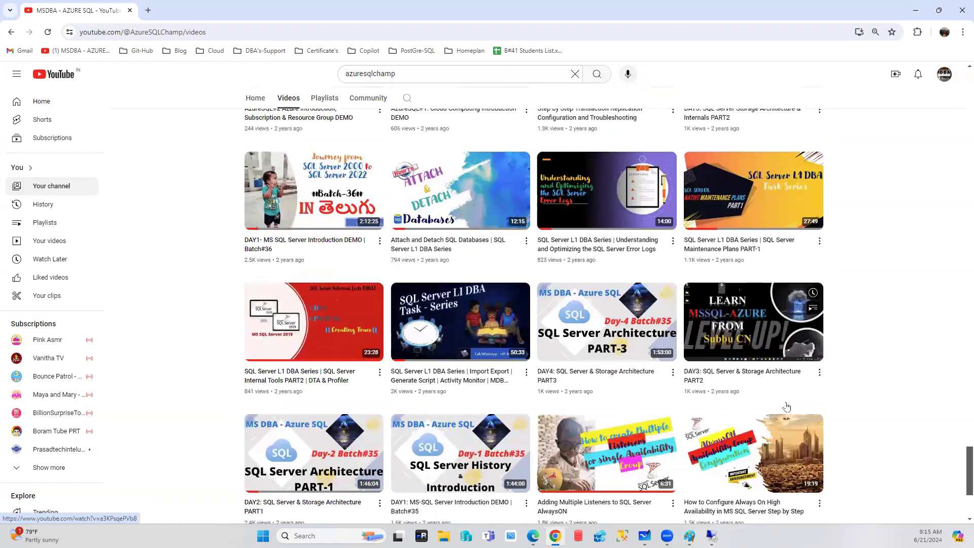
scroll(786, 407, "down", 2)
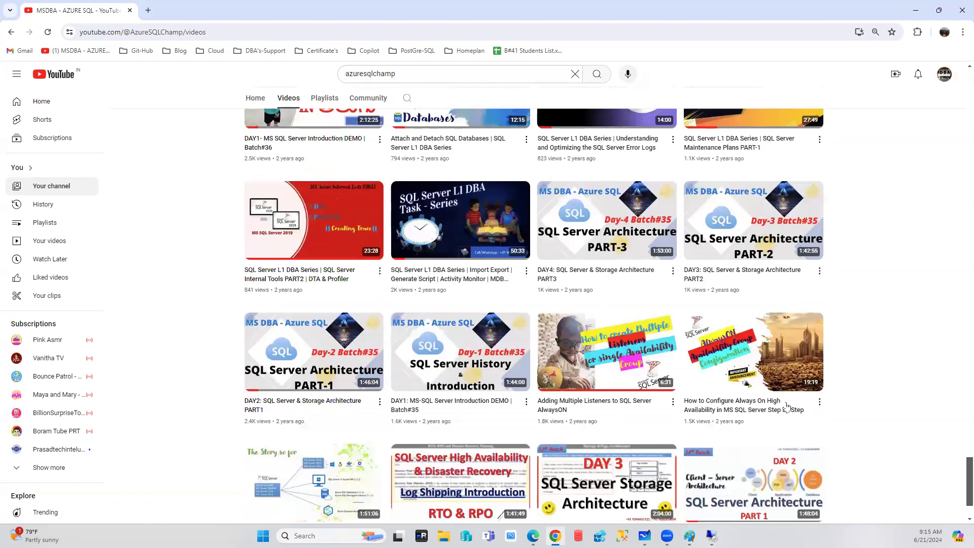
scroll(786, 407, "down", 4)
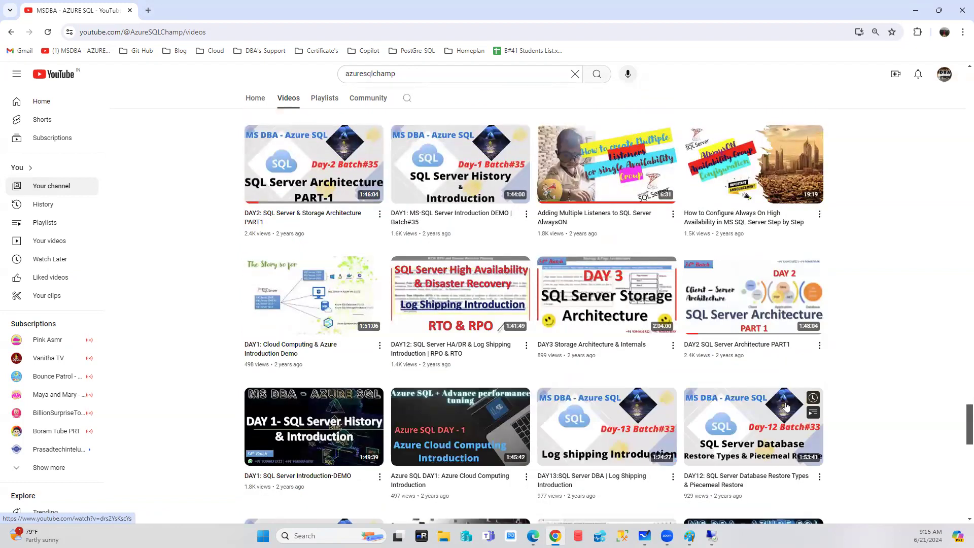
scroll(786, 406, "down", 2)
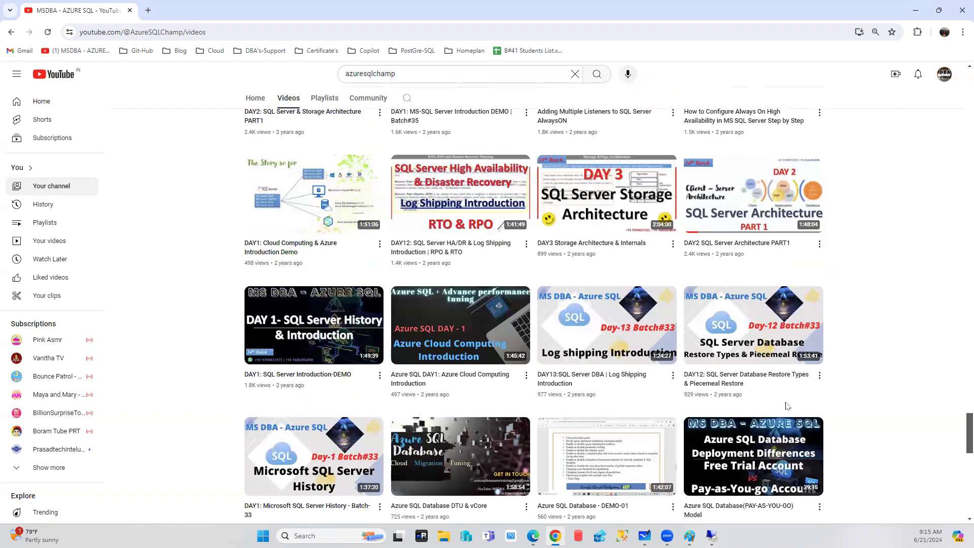
Minimize Chrome so the Paint VNet-to-VNet diagram is visible again.
scroll(786, 406, "down", 3)
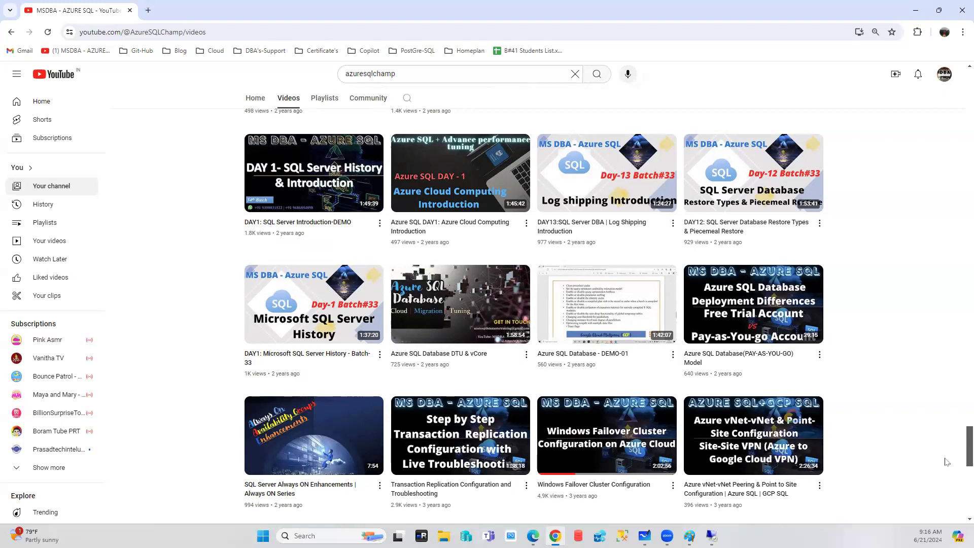
scroll(806, 437, "up", 2)
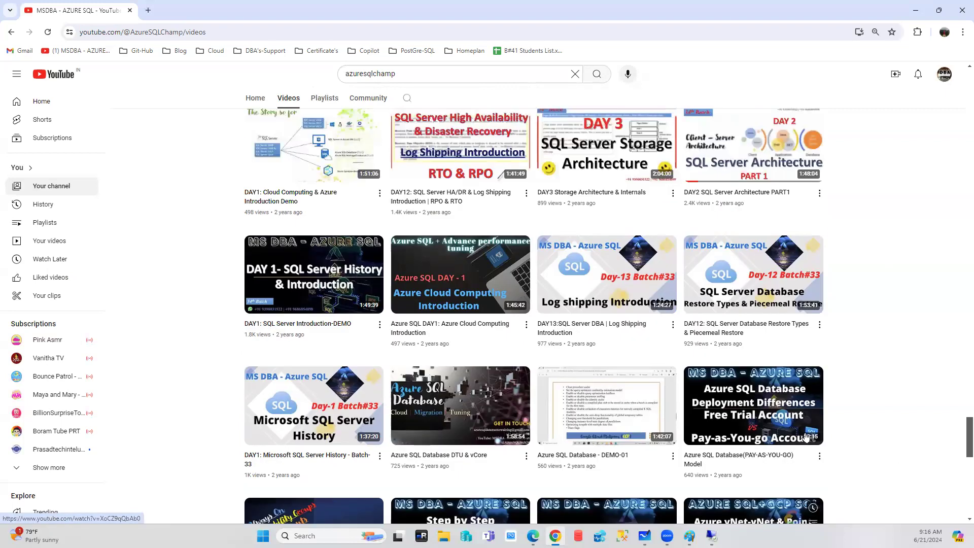
scroll(806, 436, "up", 3)
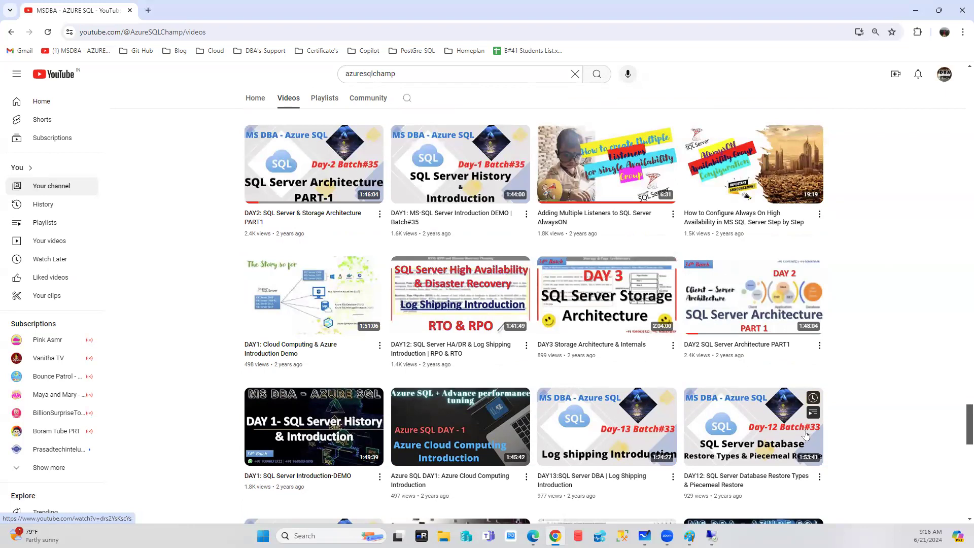
left_click(913, 15)
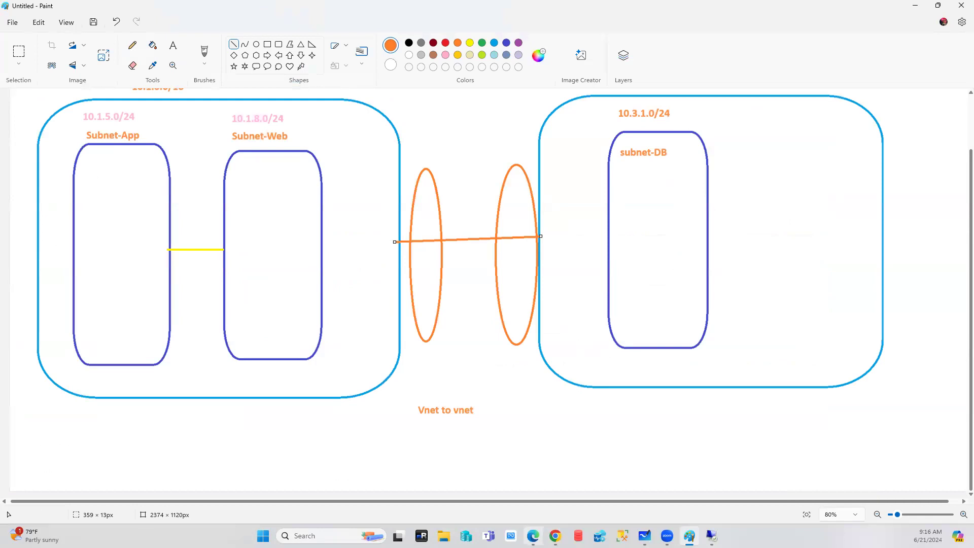
Switch to the Microsoft Learn VNet-to-VNet article in Edge.
left_click(532, 535)
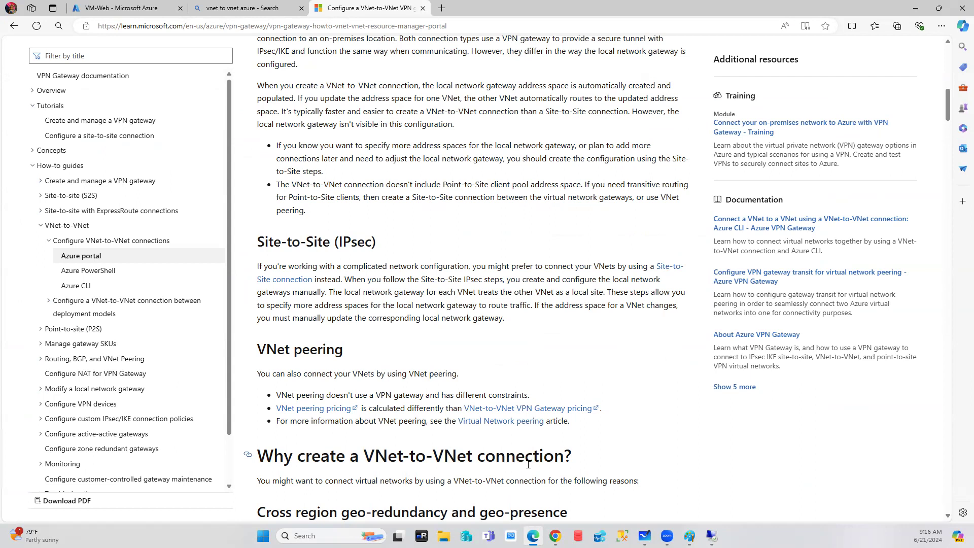
Go from the portal home to Virtual networks > Application-vNET and show its empty Peerings list.
left_click(128, 8)
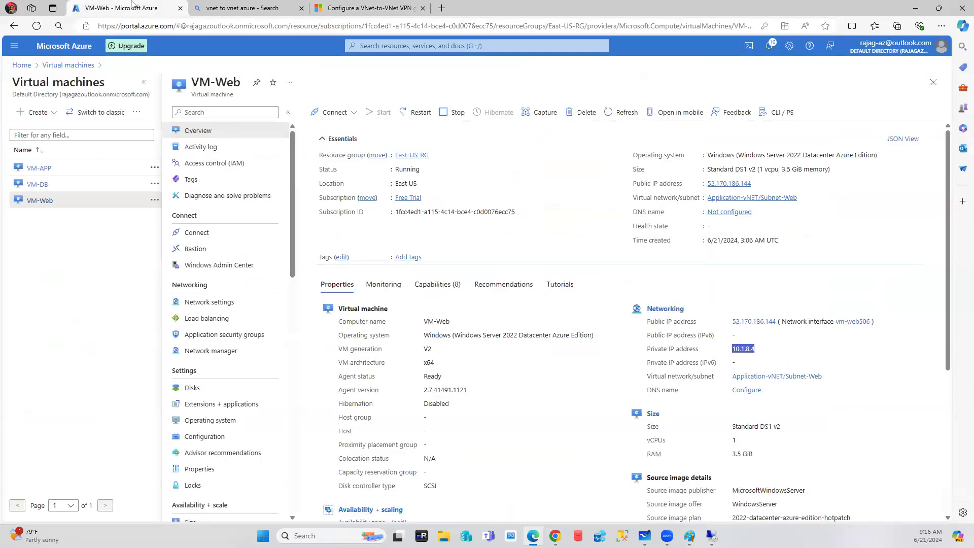
left_click(22, 65)
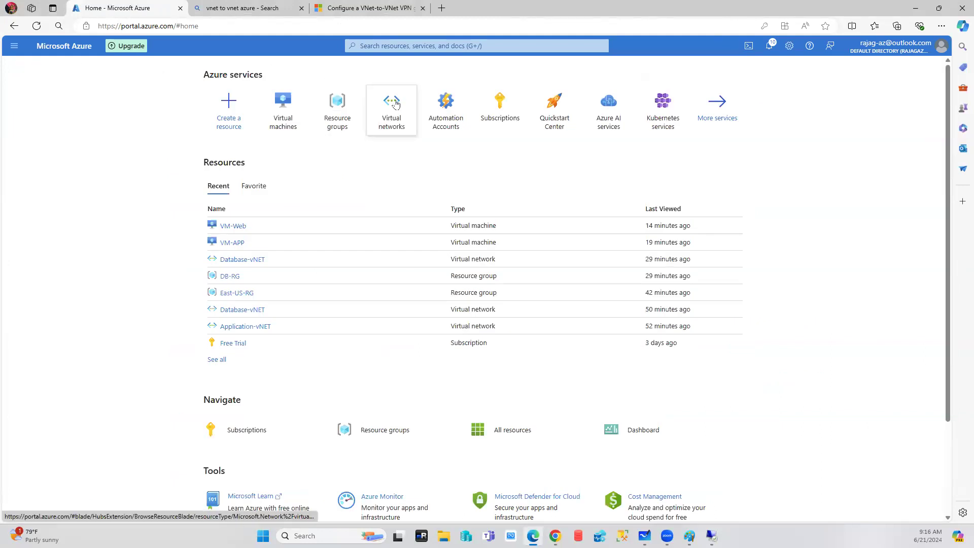
left_click(393, 100)
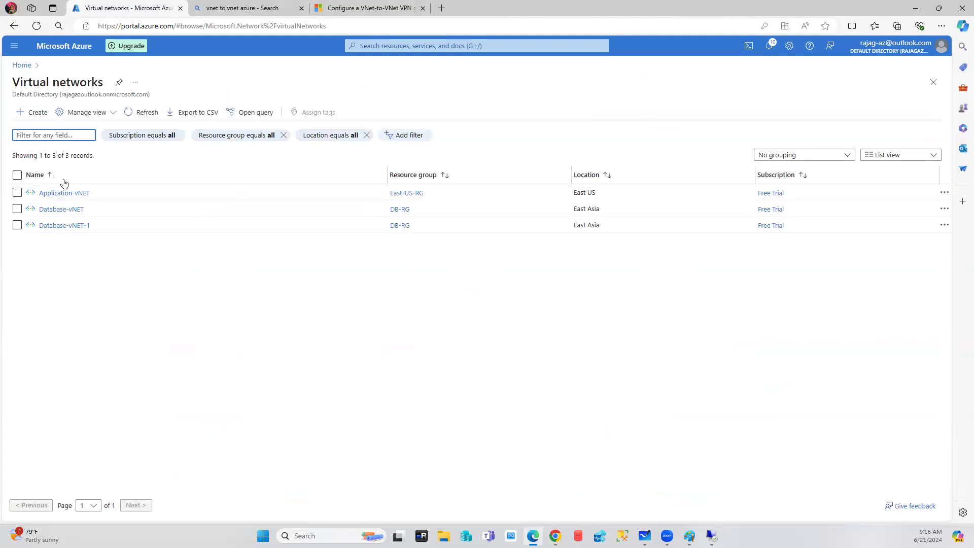
left_click(53, 194)
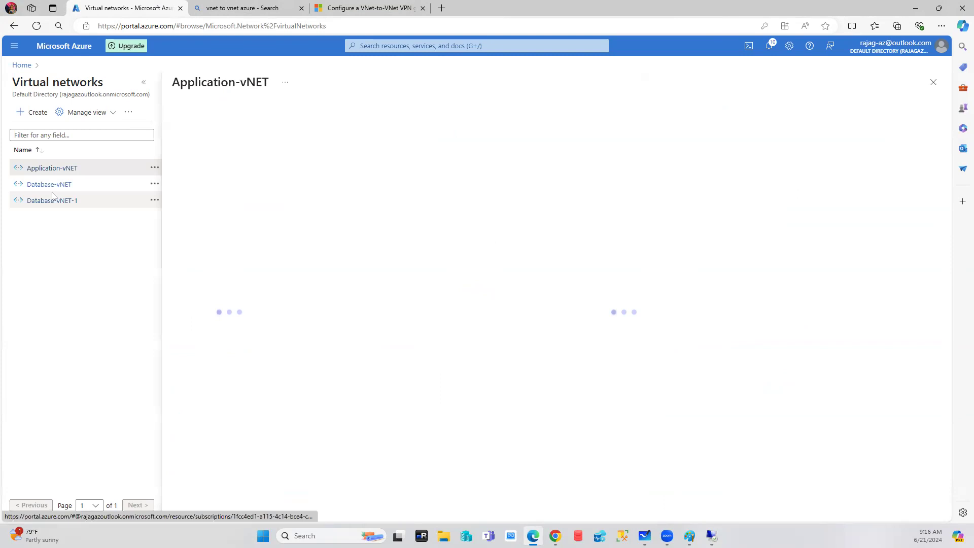
left_click(143, 82)
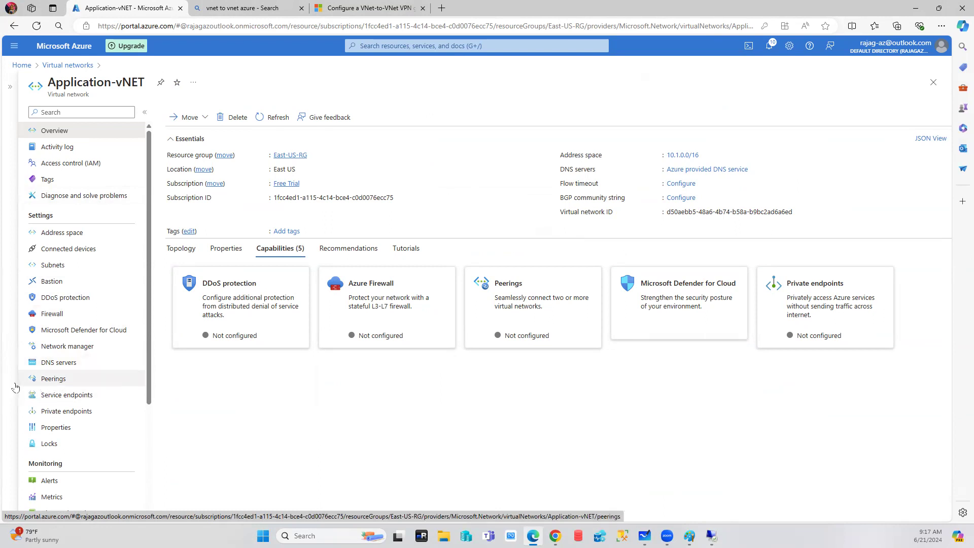
left_click(66, 380)
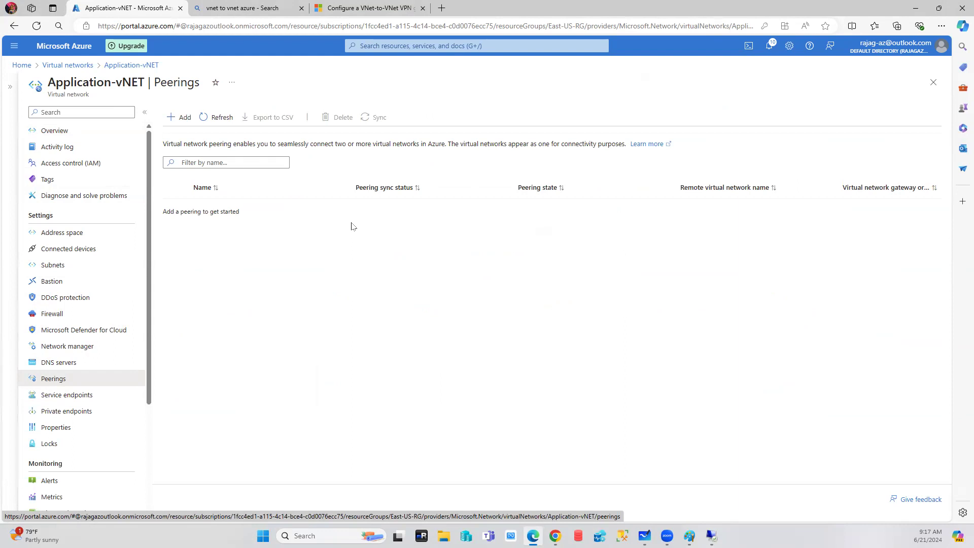
Start a new peering to Database-vNET-1, naming the remote link applicationvnettodatabasevnet after fixing a typo.
left_click(180, 119)
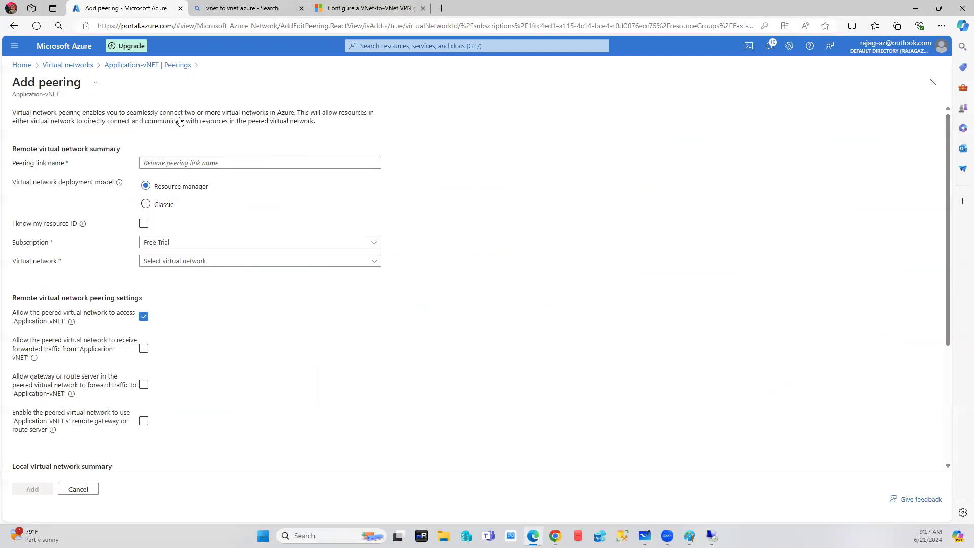
left_click(190, 164)
type("applicationvbettodatabsevnet")
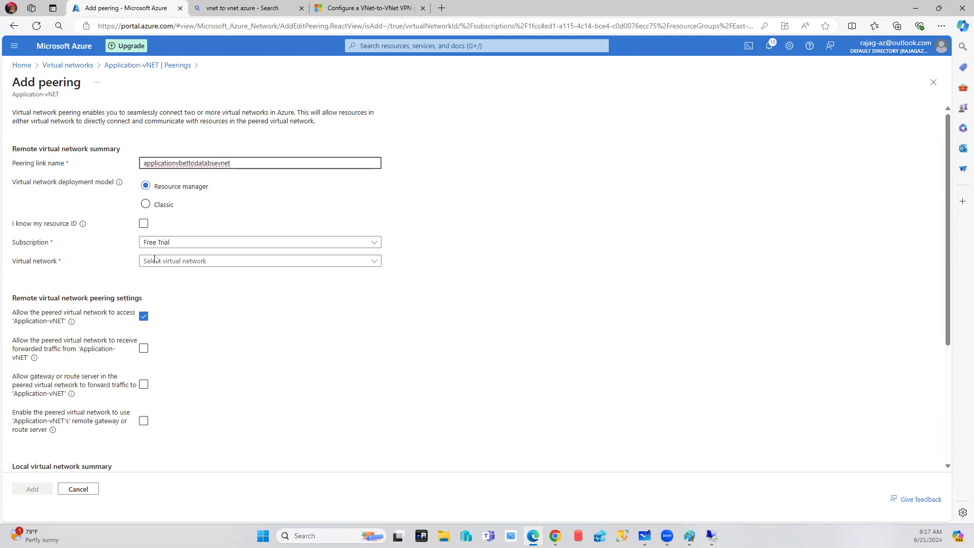
left_click(179, 262)
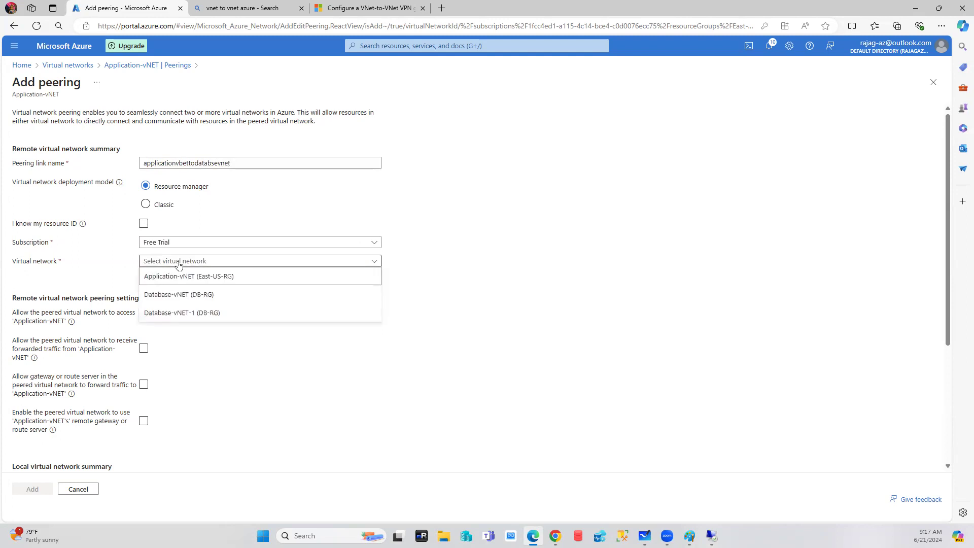
left_click(164, 317)
scroll(307, 313, "down", 3)
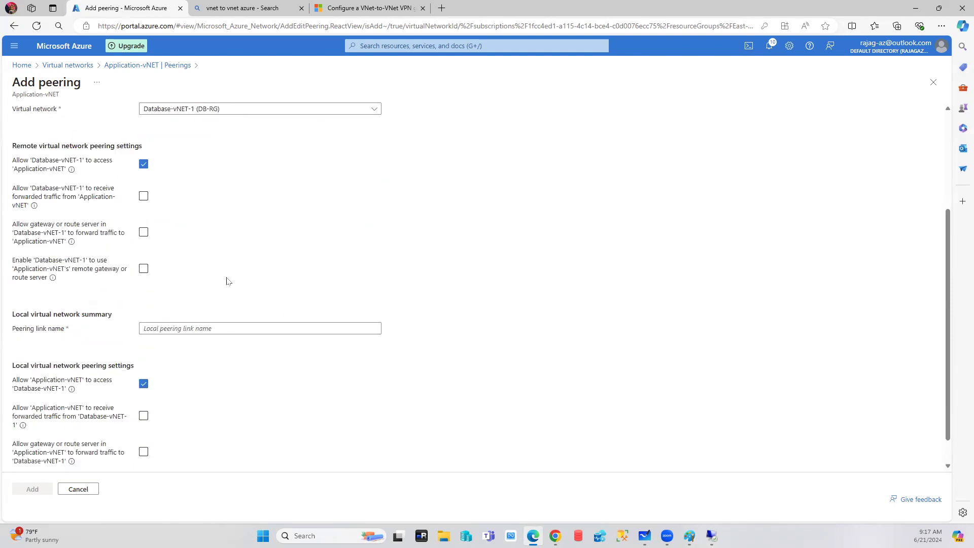
scroll(226, 278, "up", 3)
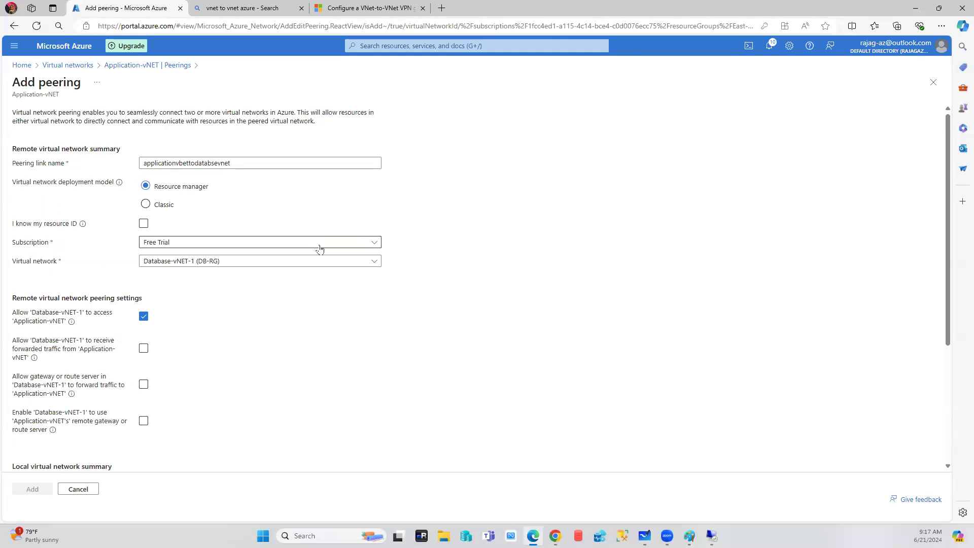
scroll(252, 232, "down", 3)
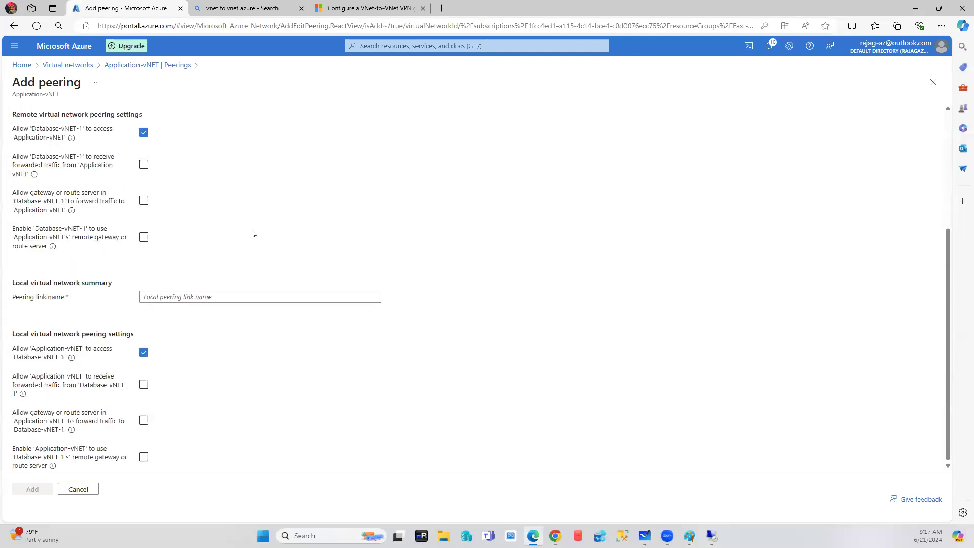
scroll(252, 233, "up", 3)
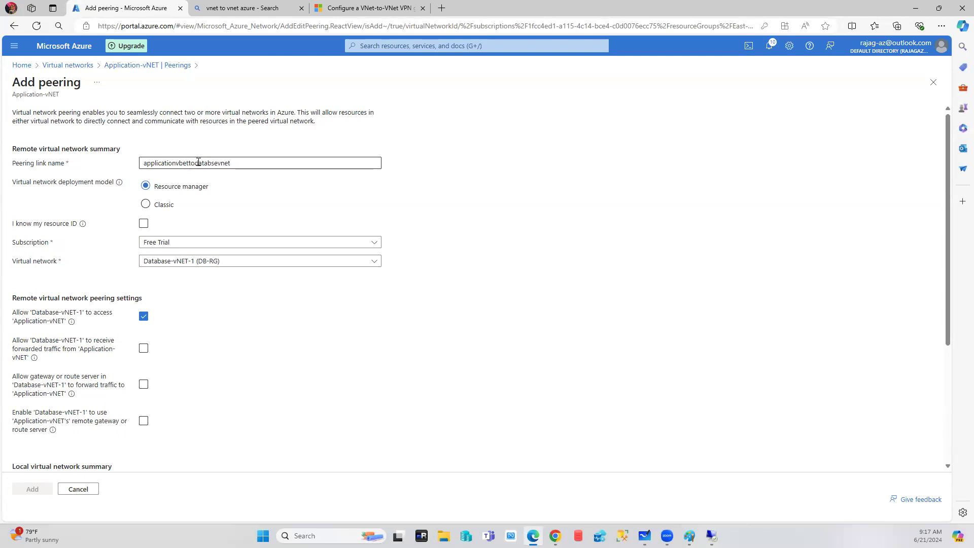
left_click_drag(252, 161, 176, 161)
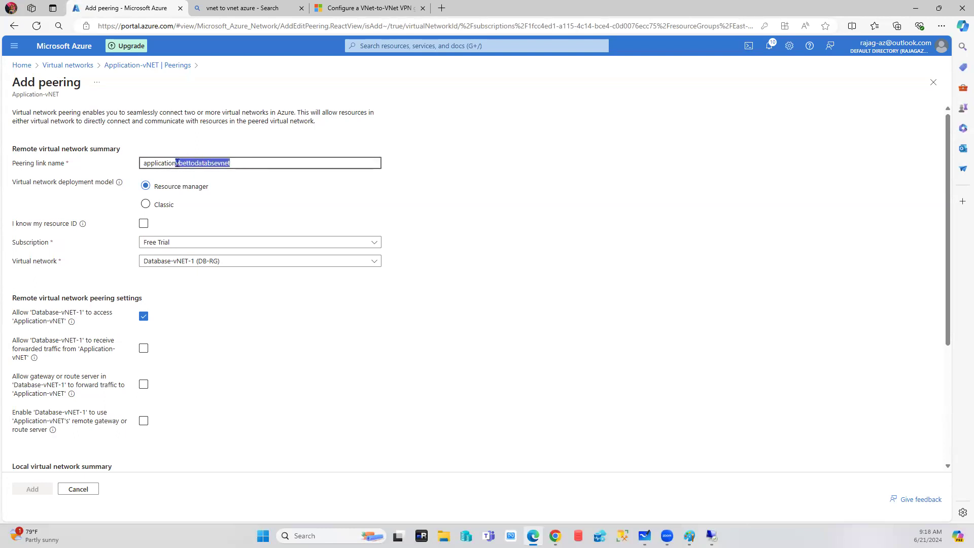
type("vn")
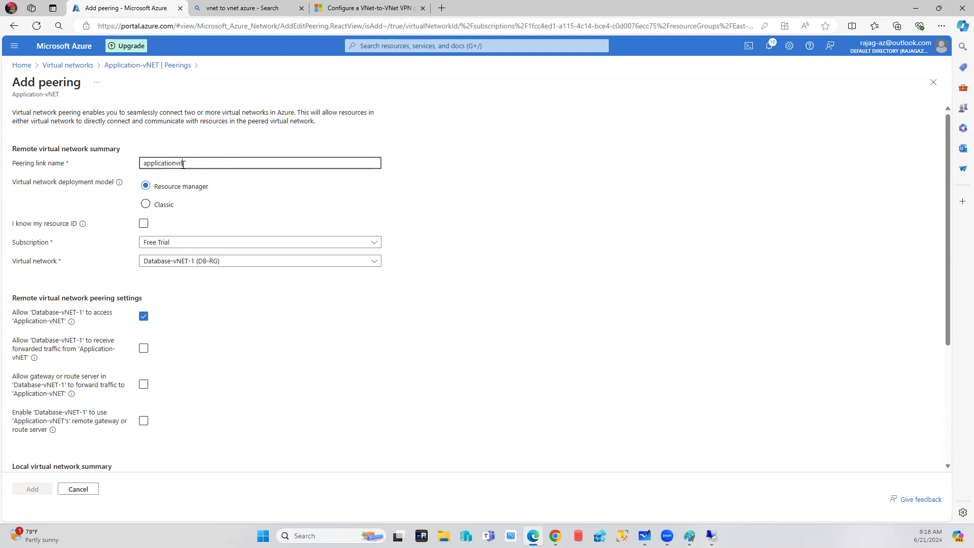
type("ettodatabasevnet")
left_click(351, 292)
Name the local link dtabasevnmettoapplicationvnet and submit the peering.
scroll(351, 293, "down", 2)
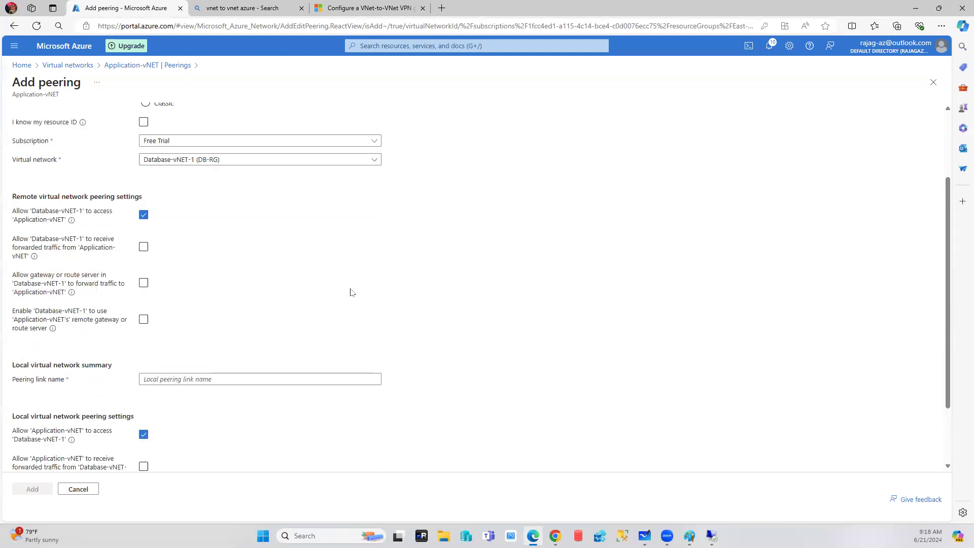
left_click(207, 378)
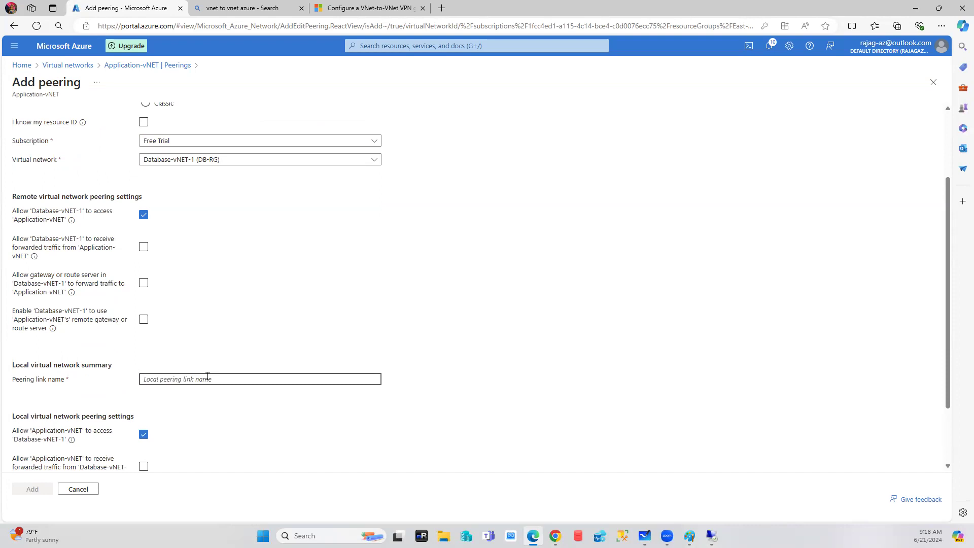
type("dtabase")
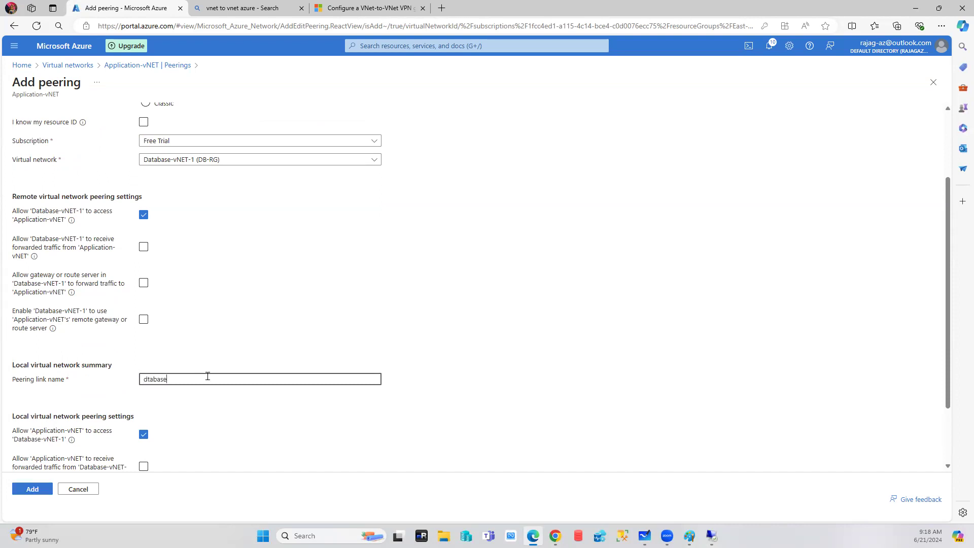
type("vnmettoapplicationvnet")
left_click(259, 421)
scroll(259, 421, "down", 2)
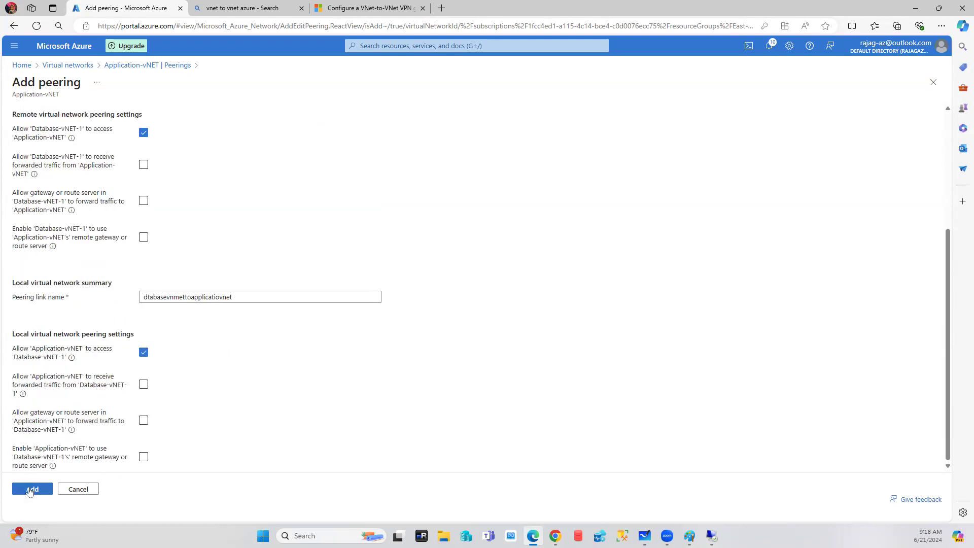
left_click(30, 490)
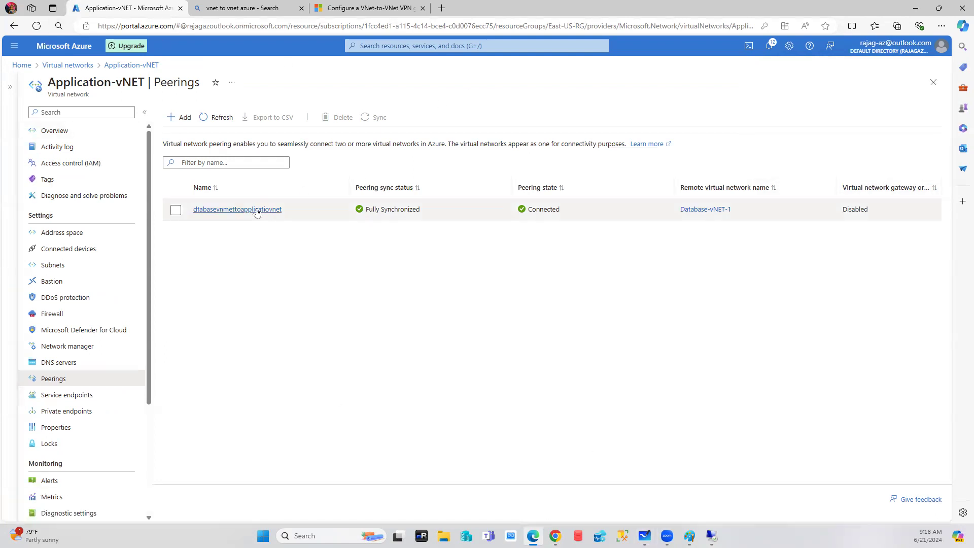
Confirm the peering also appears on Database-vNET-1's Peerings page.
left_click(69, 65)
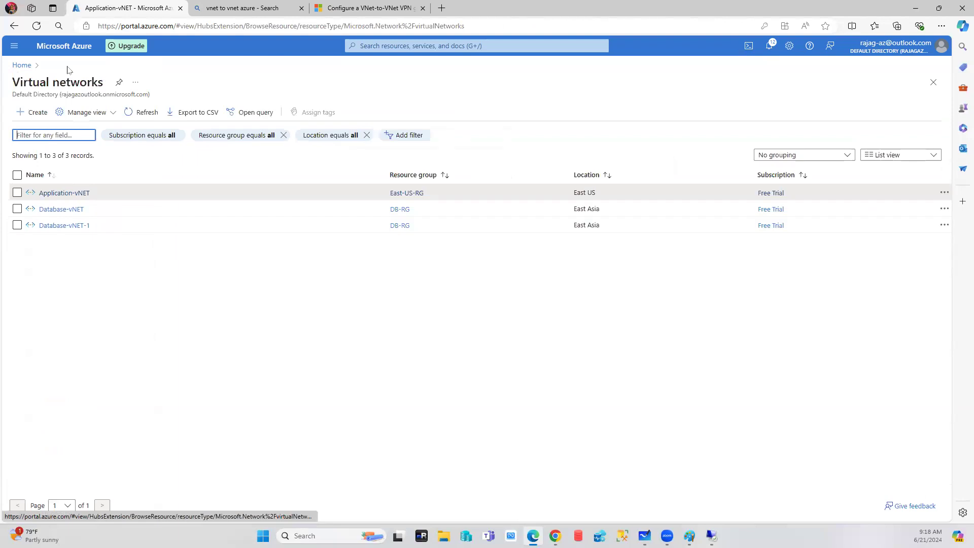
left_click(63, 225)
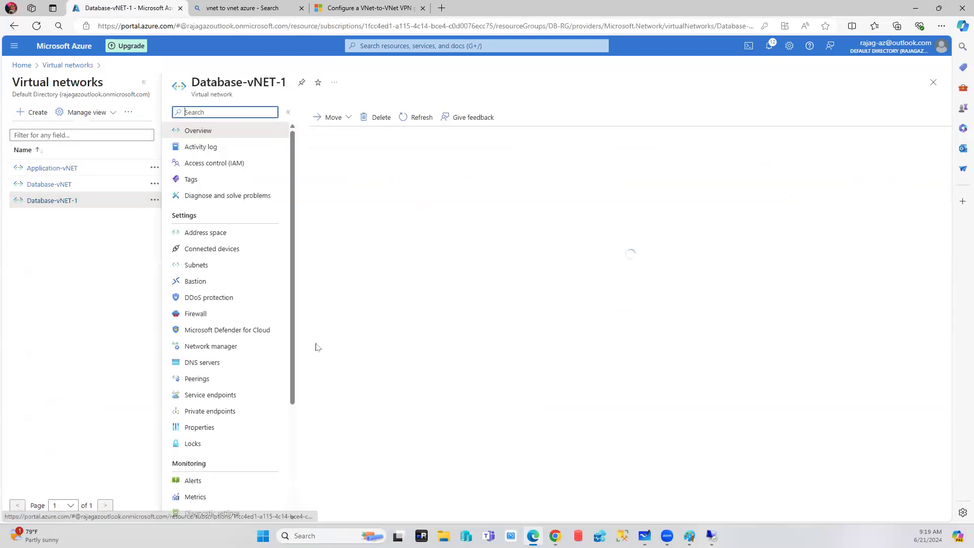
left_click(200, 379)
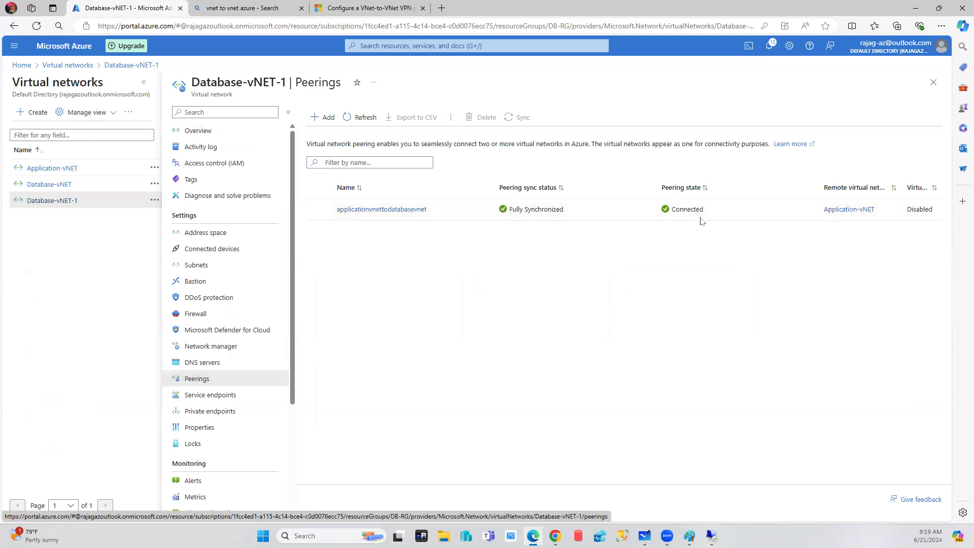
Copy VM-APP's private IP 10.1.5.4 and switch to the VM-DB Remote Desktop session.
left_click(21, 66)
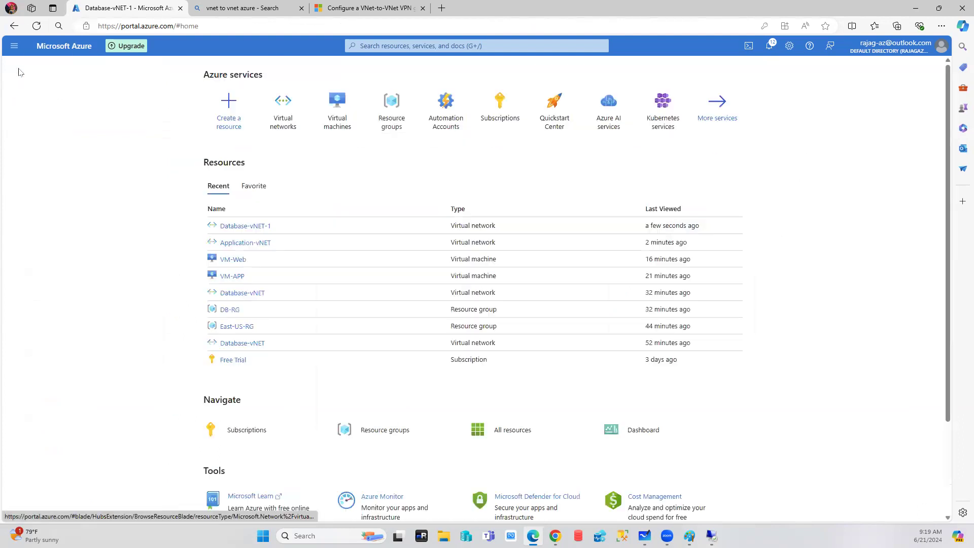
left_click(337, 102)
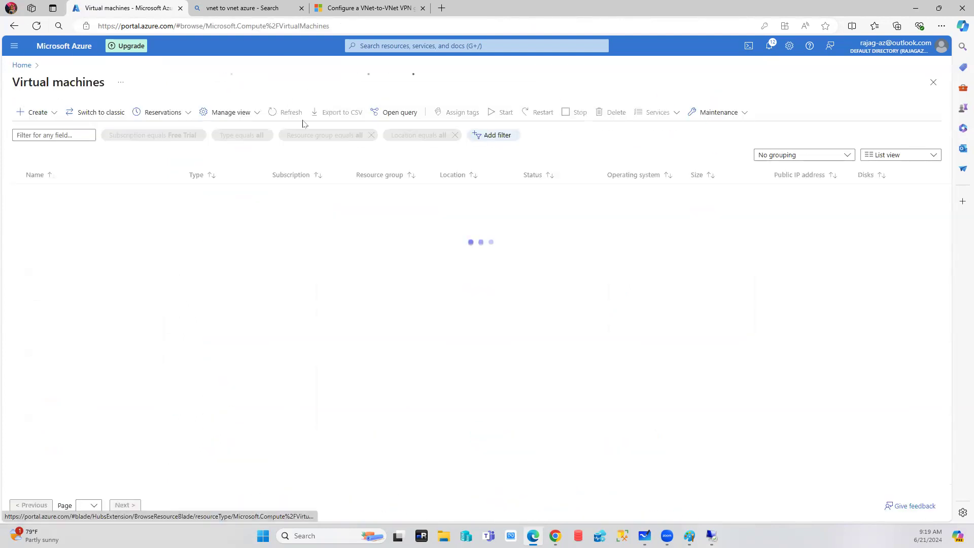
left_click(50, 193)
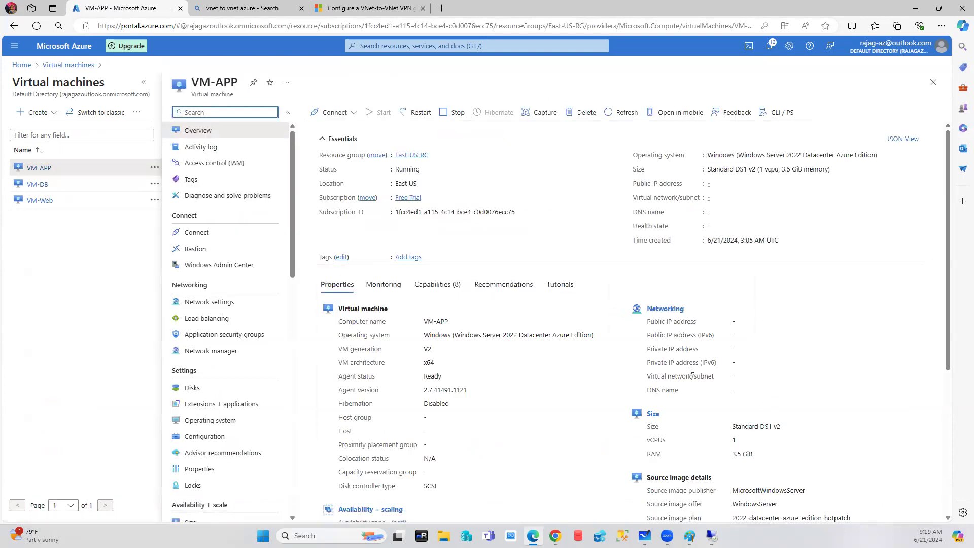
left_click_drag(756, 349, 732, 350)
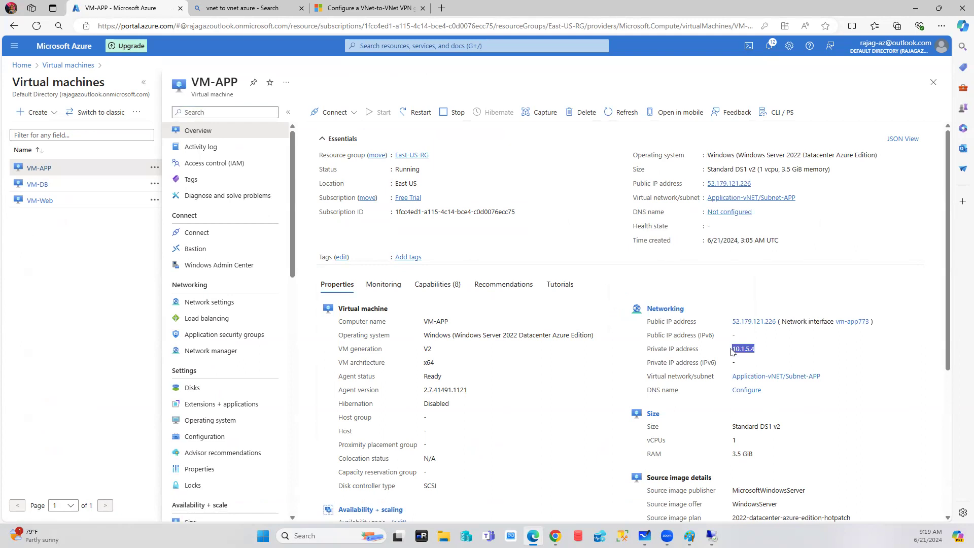
key("ctrl+c")
mouse_move(718, 531)
left_click(855, 487)
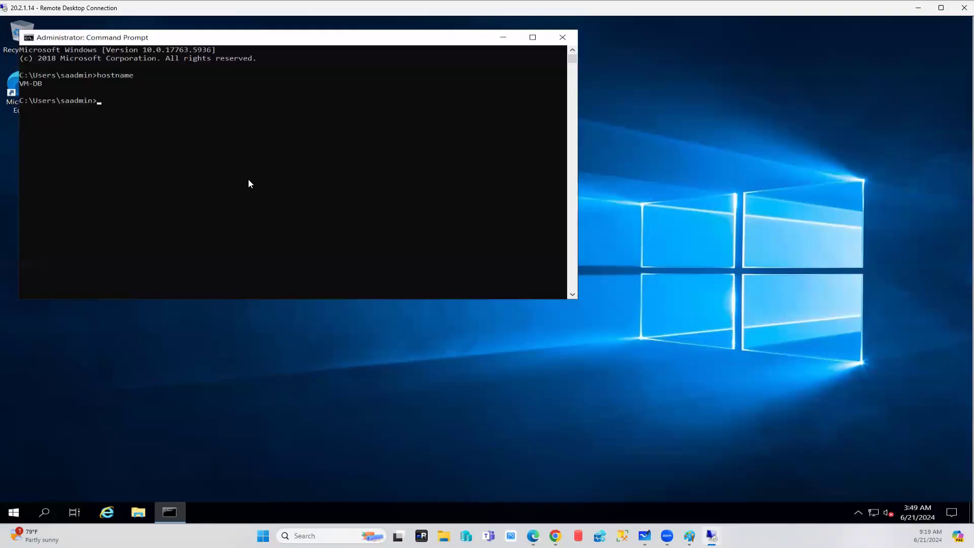
Try ping at the existing VM-DB prompt, which only prints its usage help.
type("ping")
key("Return")
type("10.1.5.4")
key("BackSpace")
key("BackSpace")
key("BackSpace")
key("BackSpace")
key("BackSpace")
key("BackSpace")
key("BackSpace")
key("BackSpace")
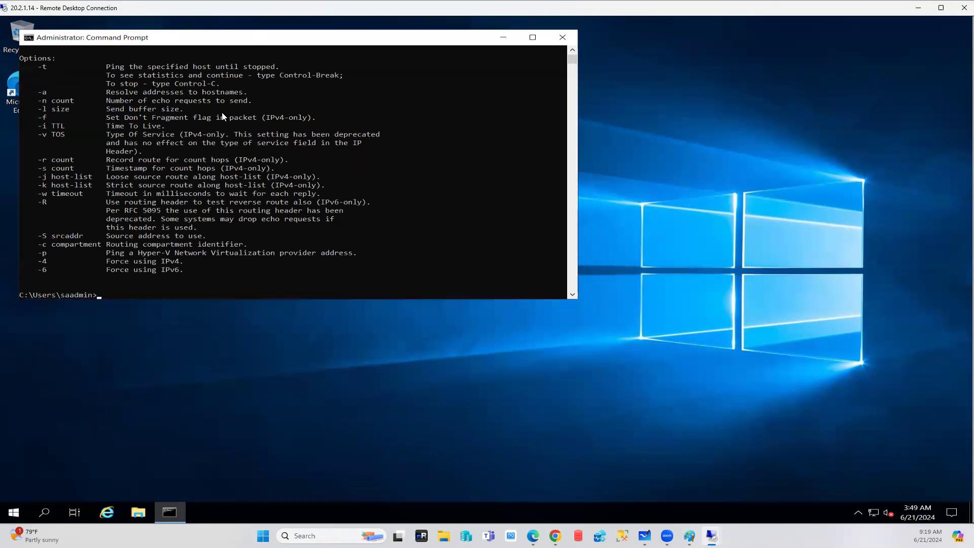
type("ping")
key("Up")
key("Up")
Close that prompt, open a new cmd window, and enter ping 10.1.5.4.
left_click(563, 37)
left_click(47, 513)
type("cmd")
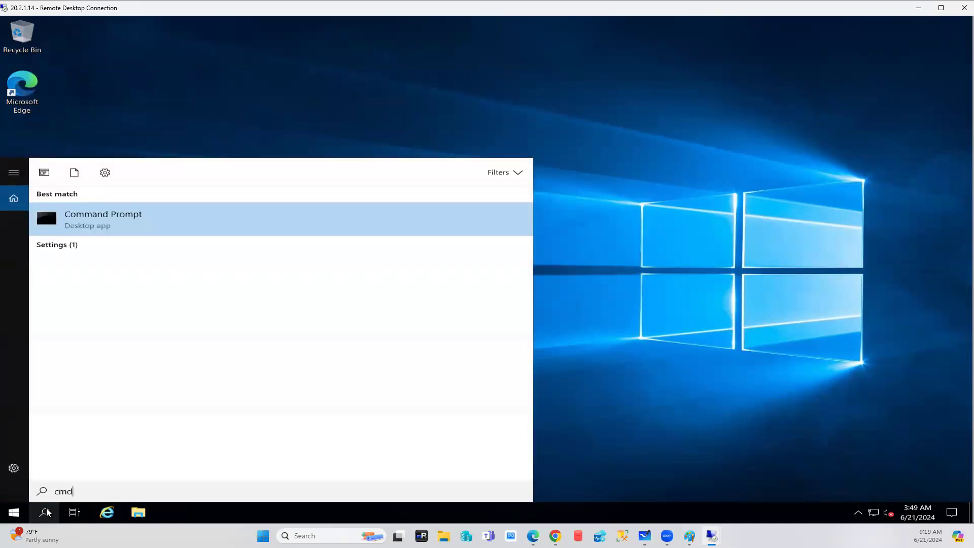
key("Return")
type("ping")
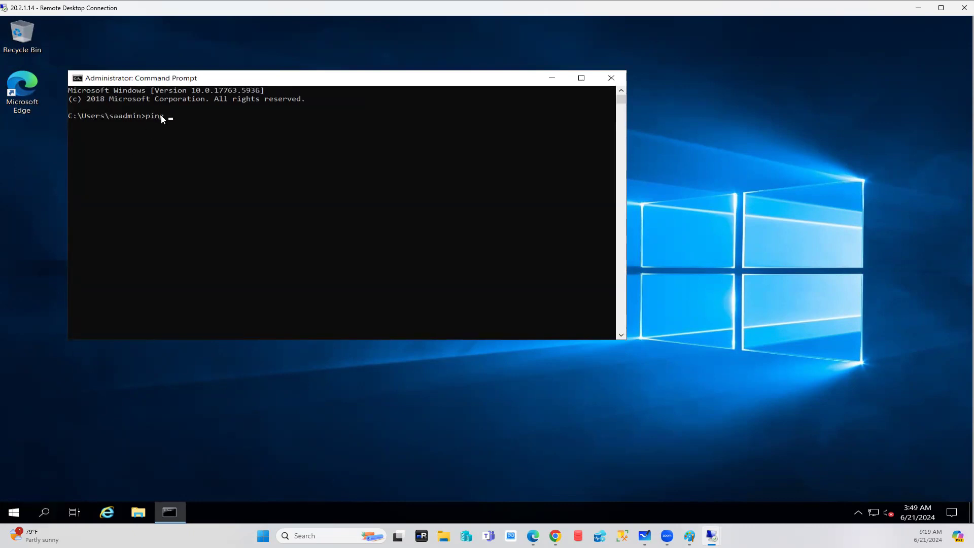
key("Return")
type("10.1.5.4")
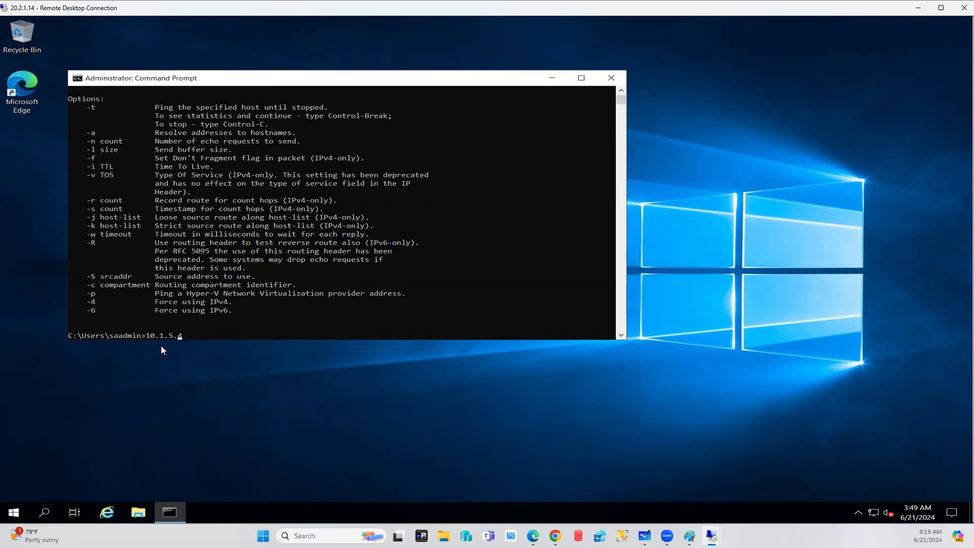
type("ping")
key("End")
Run ping 10.1.5.4 and get 4 of 4 replies, 0% loss, about 208ms average.
key("Return")
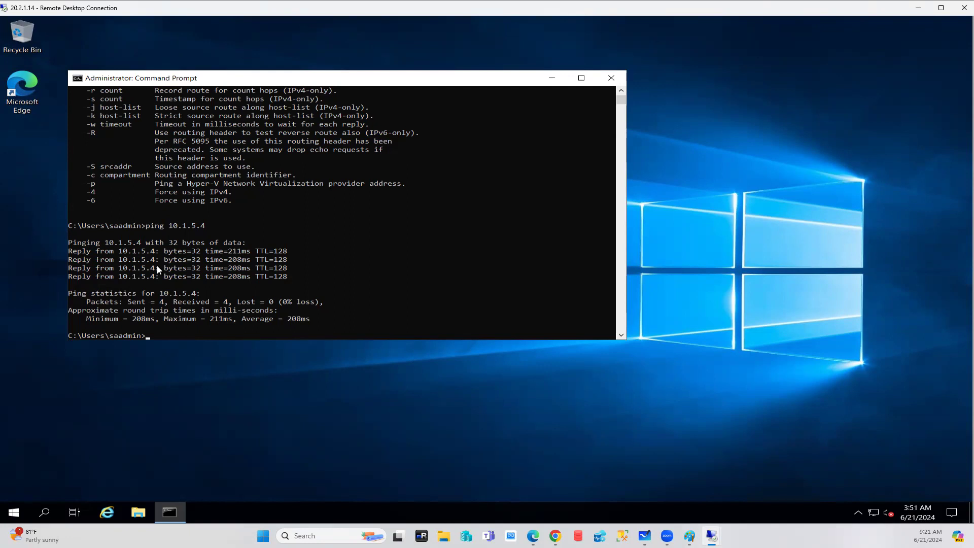
Return to the Azure portal's Virtual machines list showing VM-APP, VM-DB and VM-Web running.
mouse_move(711, 535)
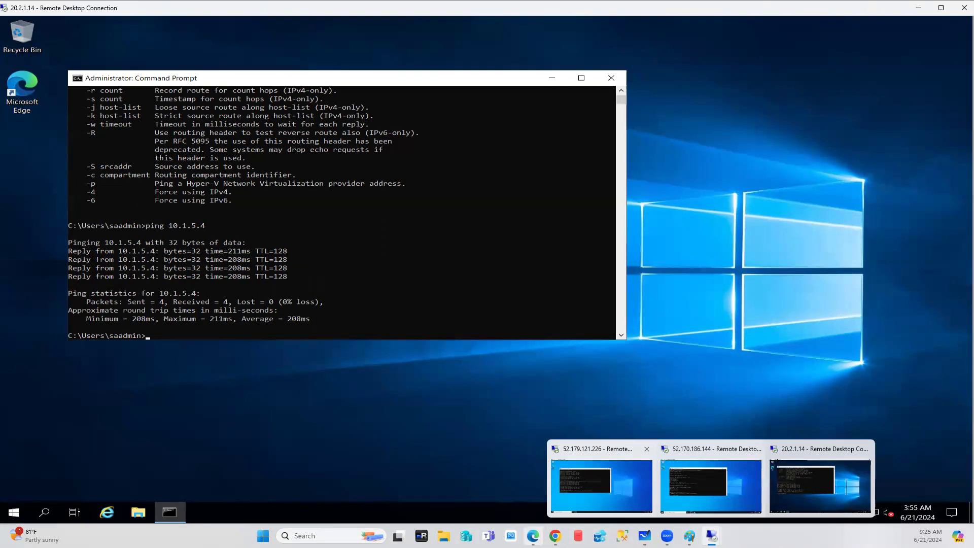
key("alt+Tab")
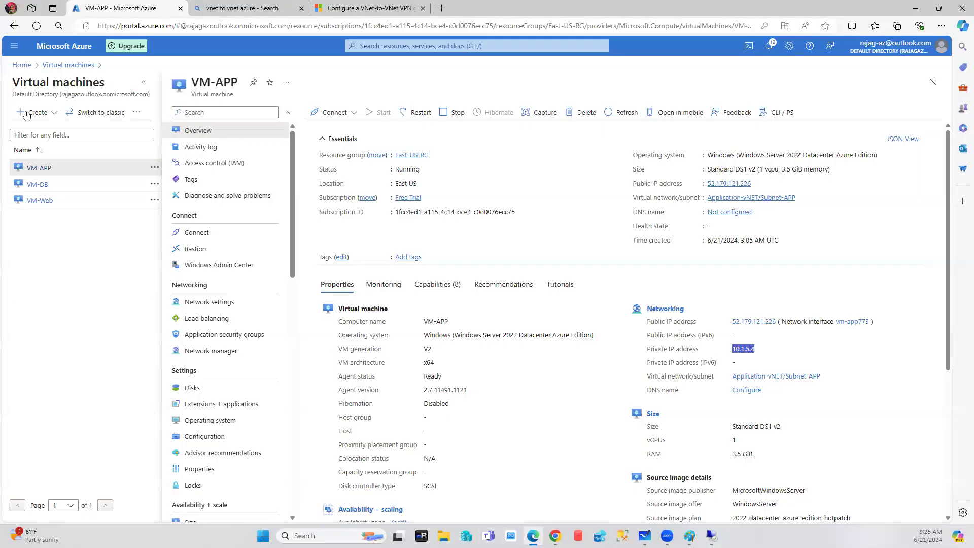
left_click(76, 65)
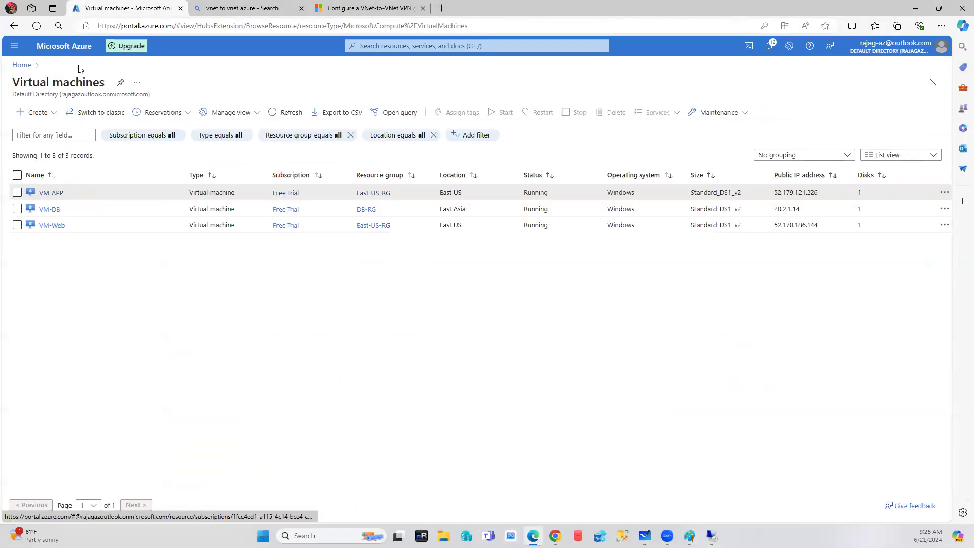
Go to VM-DB's network settings and open its vm-db451 network interface.
left_click(45, 212)
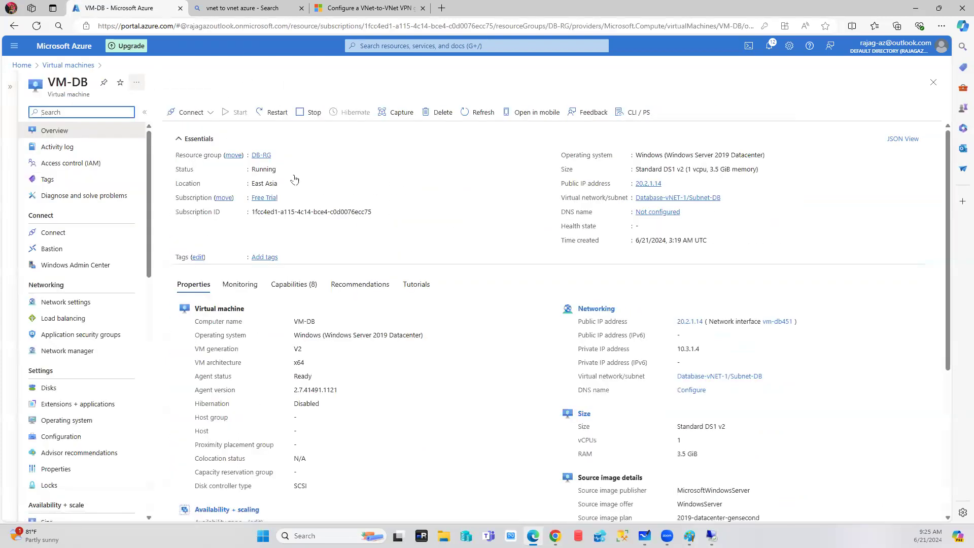
left_click(76, 300)
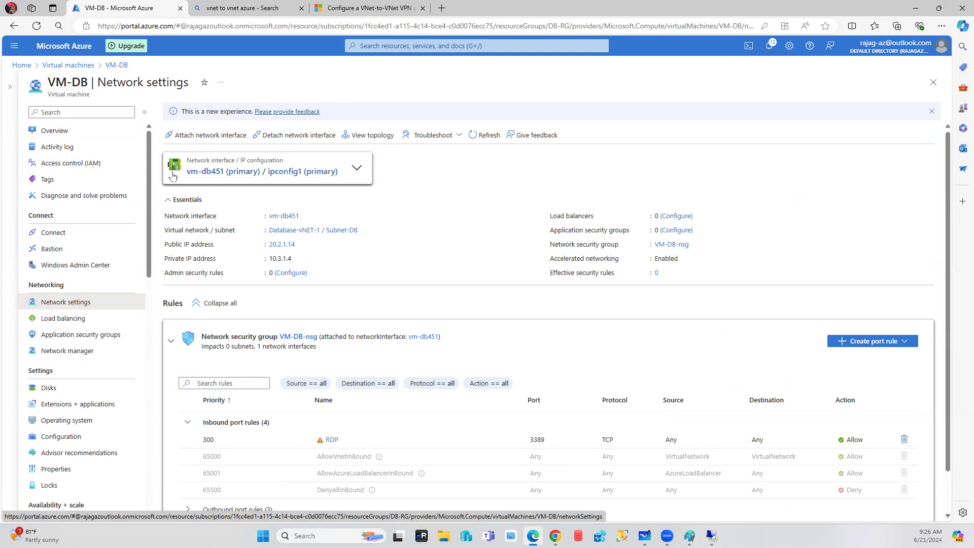
left_click(265, 172)
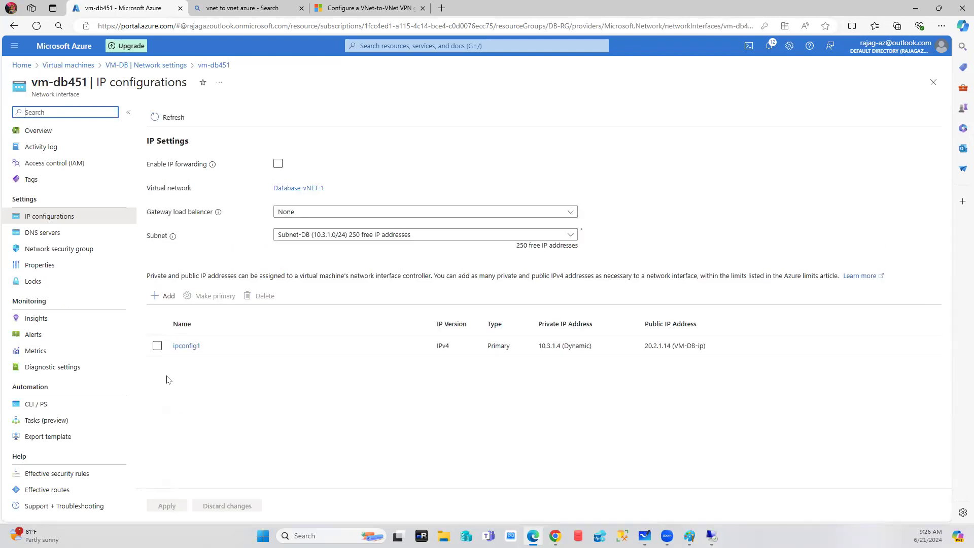
Edit ipconfig1 to make private IP 10.3.1.4 static, keeping the vm-db-ip public address listed.
left_click(182, 347)
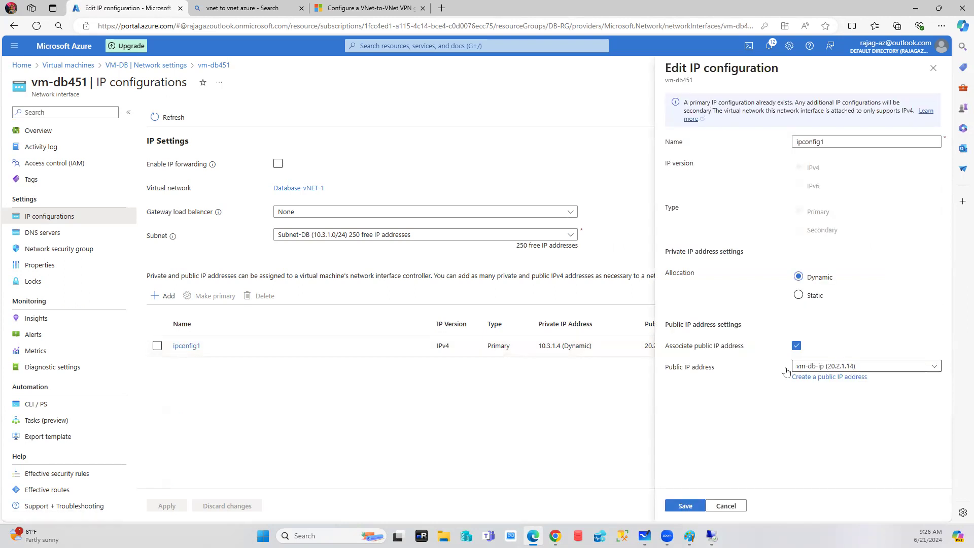
left_click(930, 365)
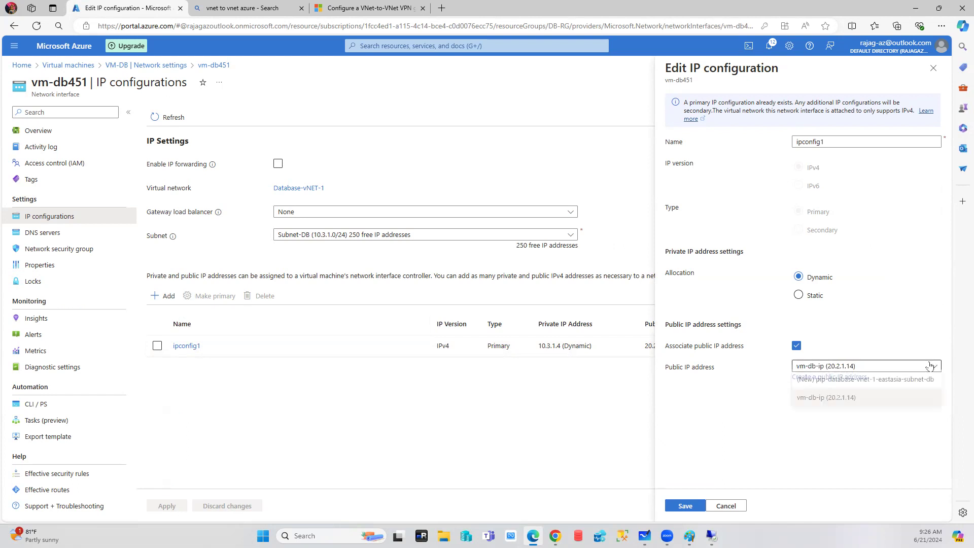
left_click(724, 410)
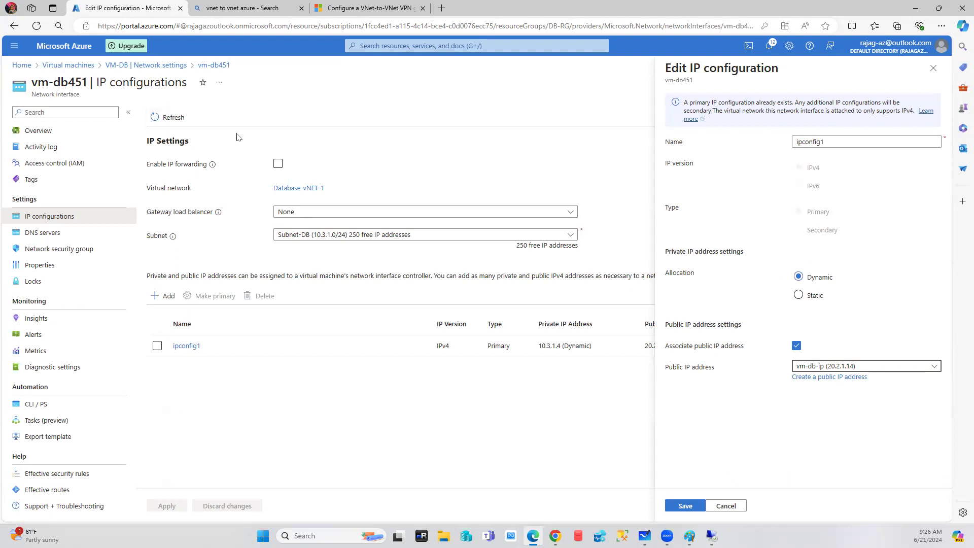
left_click(804, 298)
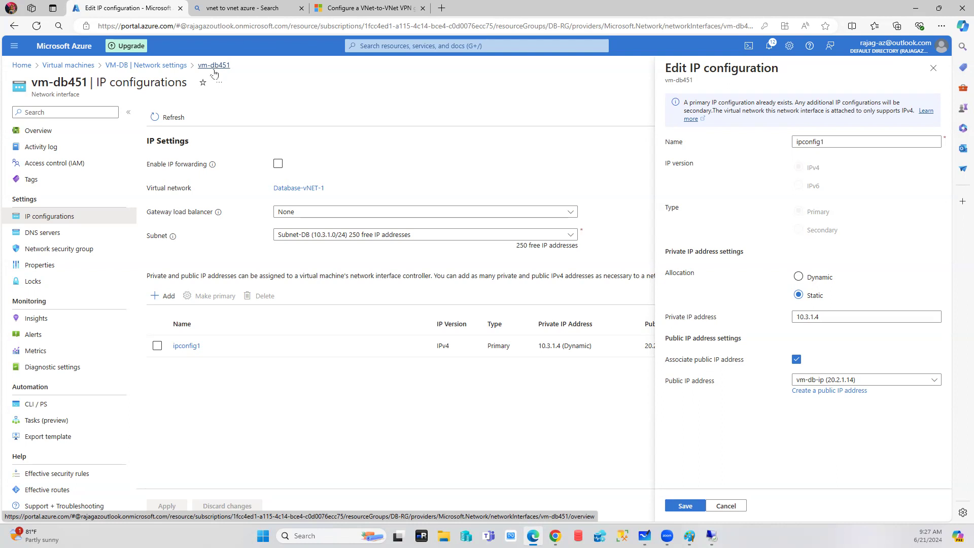
Save ipconfig1 with the public IP detached, check the notification, and reopen VM-DB.
left_click(797, 359)
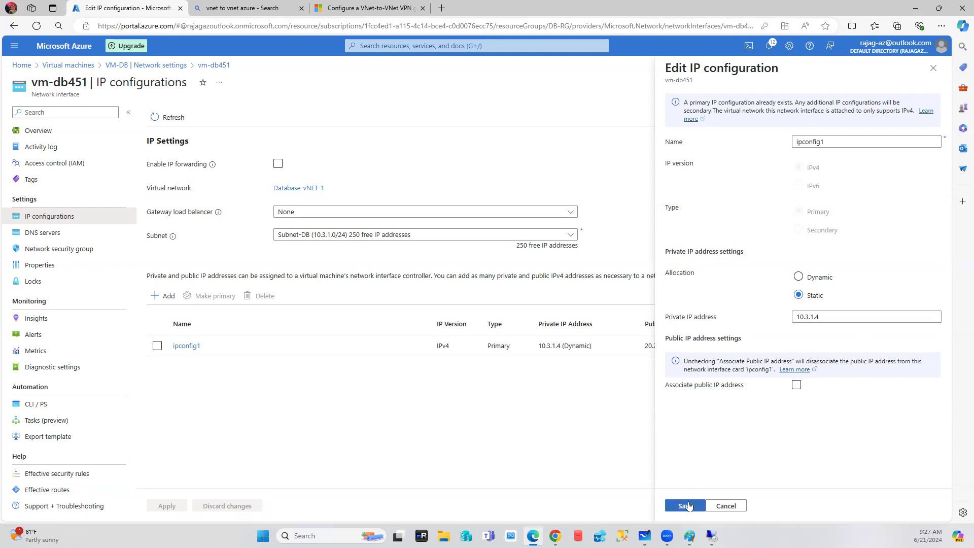
left_click(686, 506)
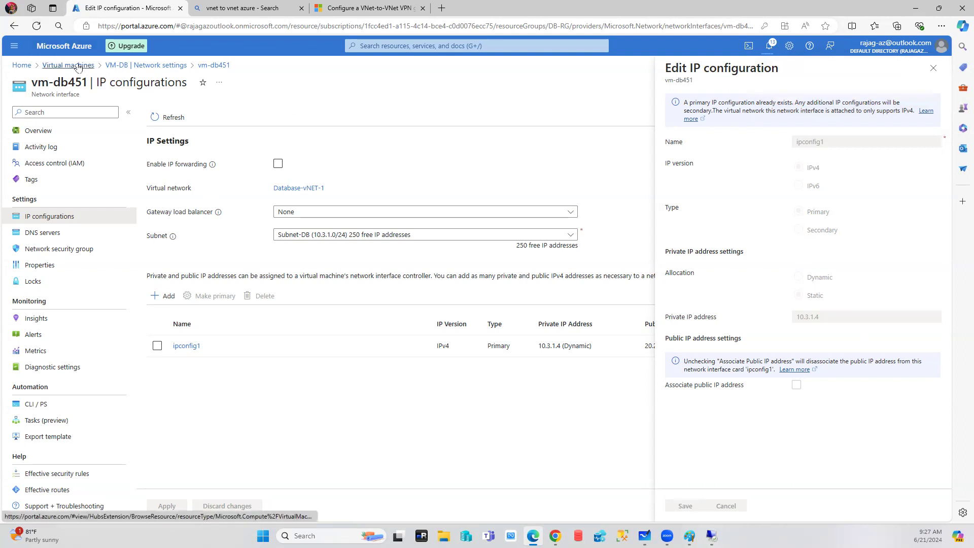
left_click(769, 45)
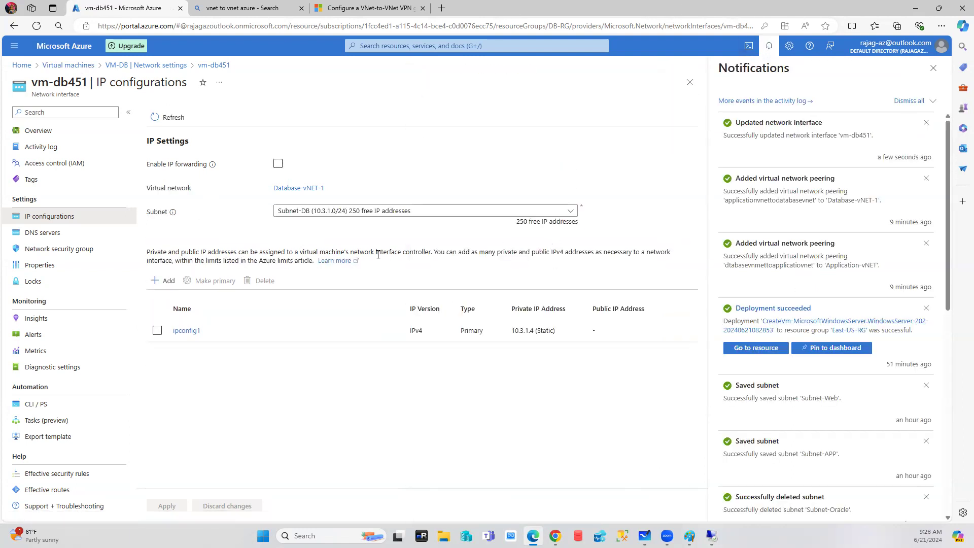
left_click(933, 68)
left_click(60, 66)
left_click(50, 209)
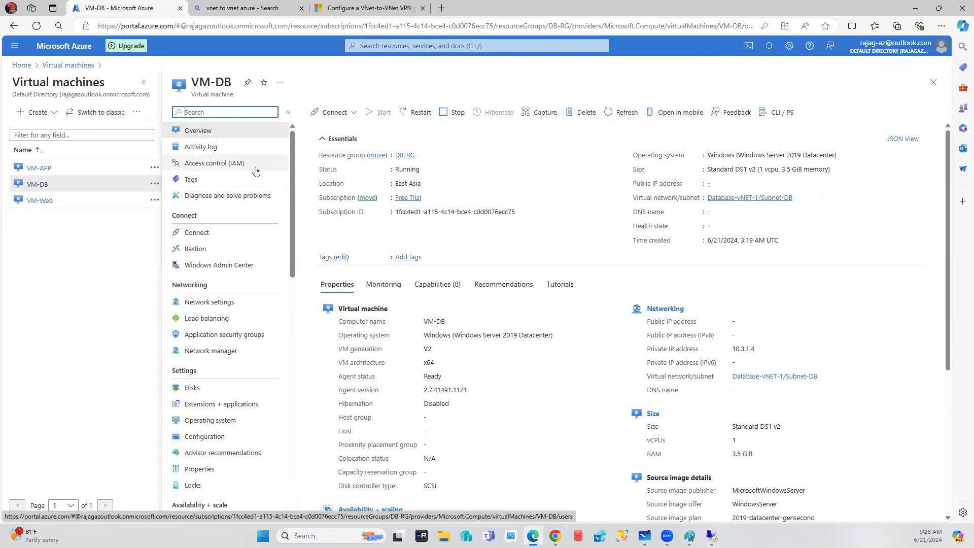
Review vm-db451's ipconfig1 to confirm static 10.3.1.4 with no public IP, then close it.
left_click(209, 301)
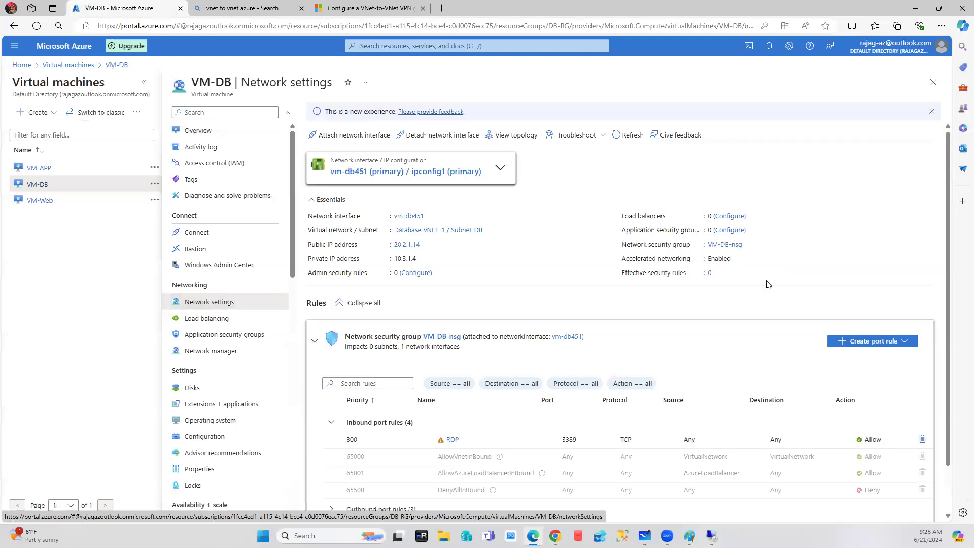
left_click(394, 172)
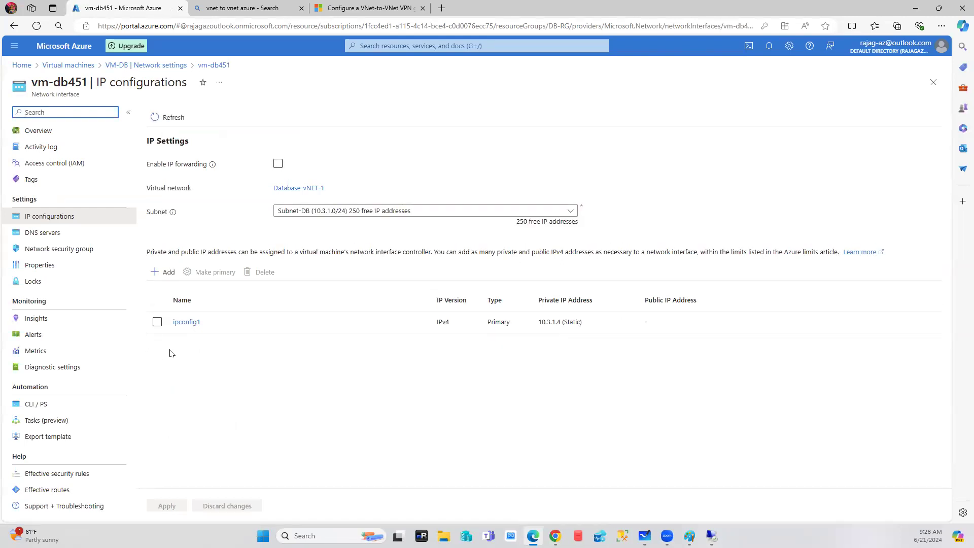
left_click(186, 321)
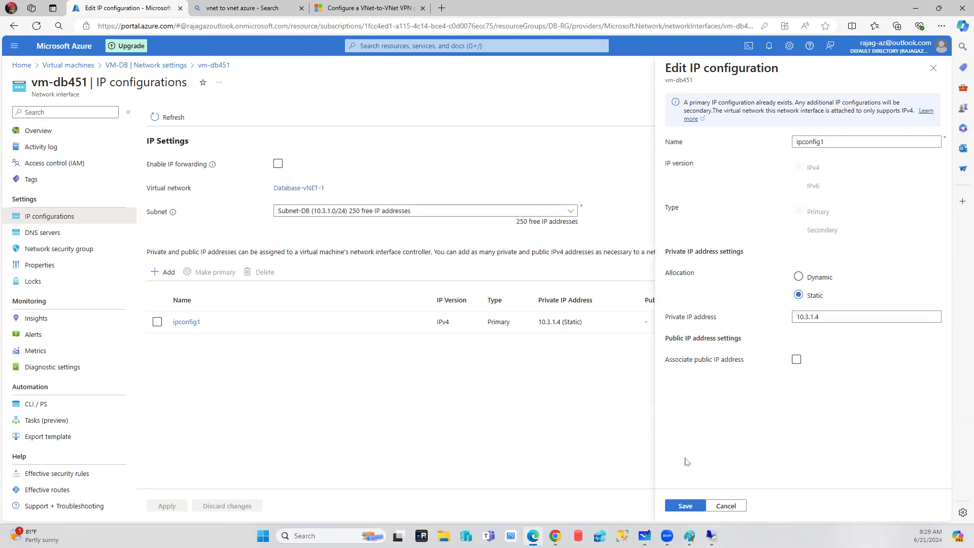
left_click(743, 508)
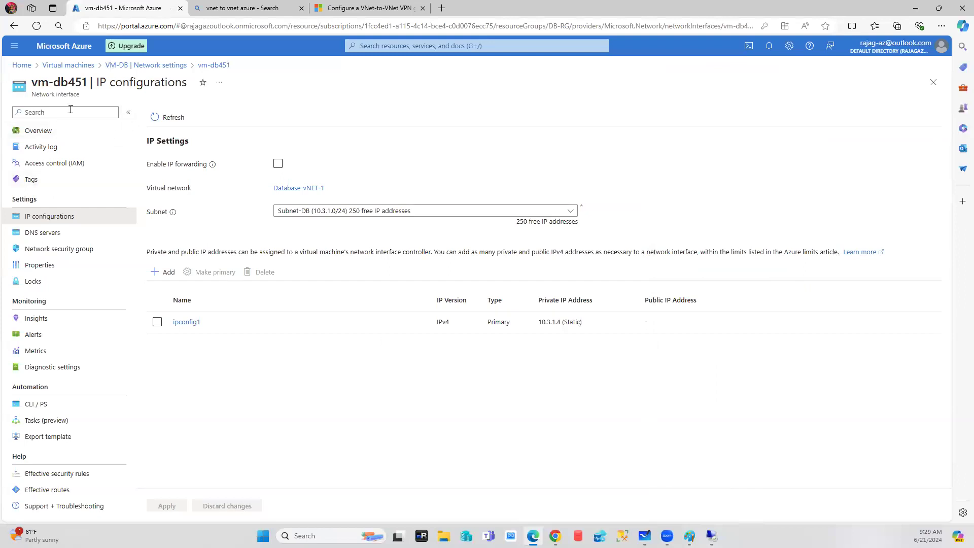
From Home, search 'nsg' and open the Network security groups list.
left_click(22, 66)
left_click(425, 46)
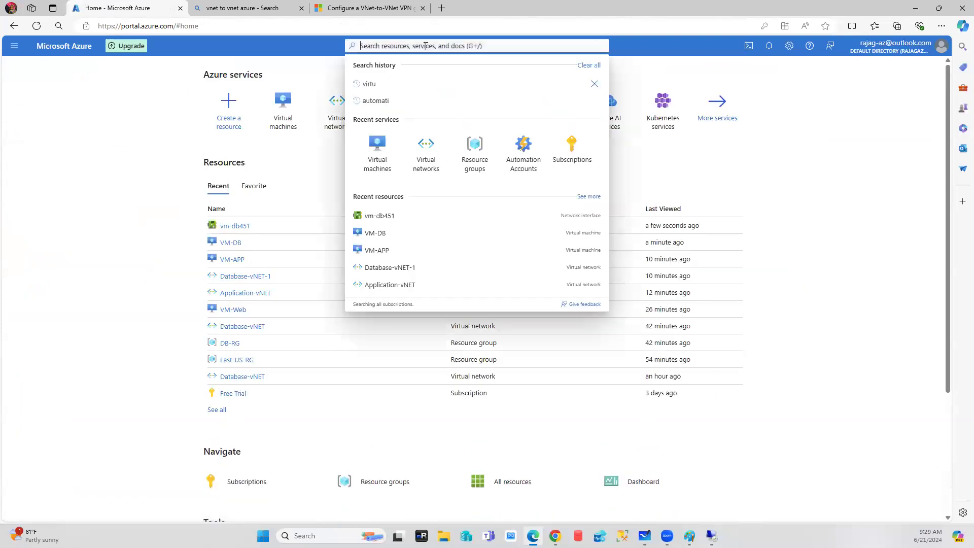
type("nsg")
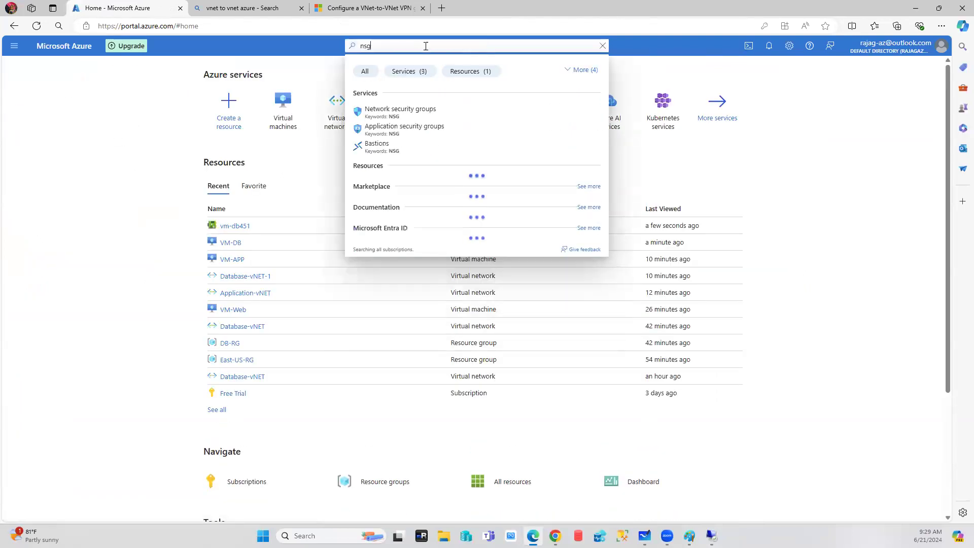
left_click(415, 119)
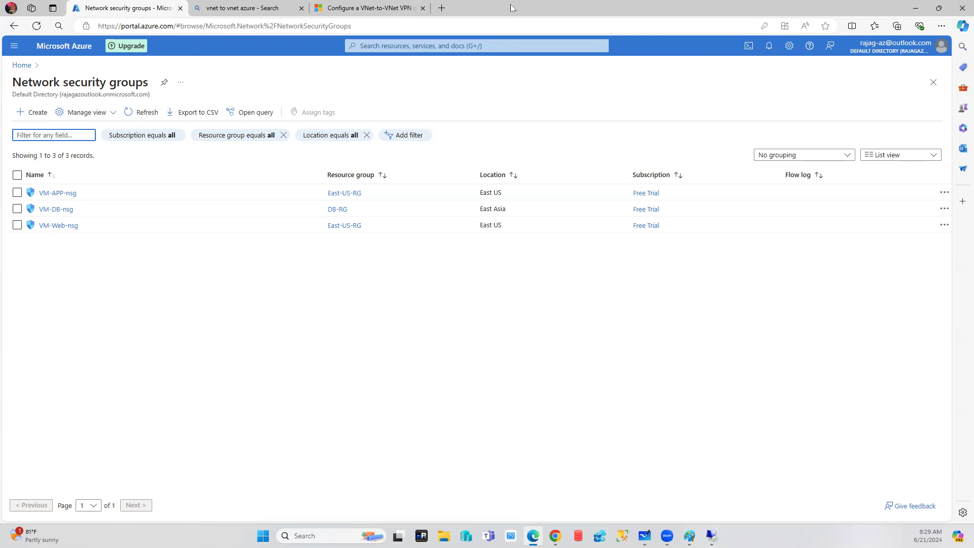
Search Bing for 'windows cluster port' and note ports 135, 3343, 445 and 139.
key("ctrl+t")
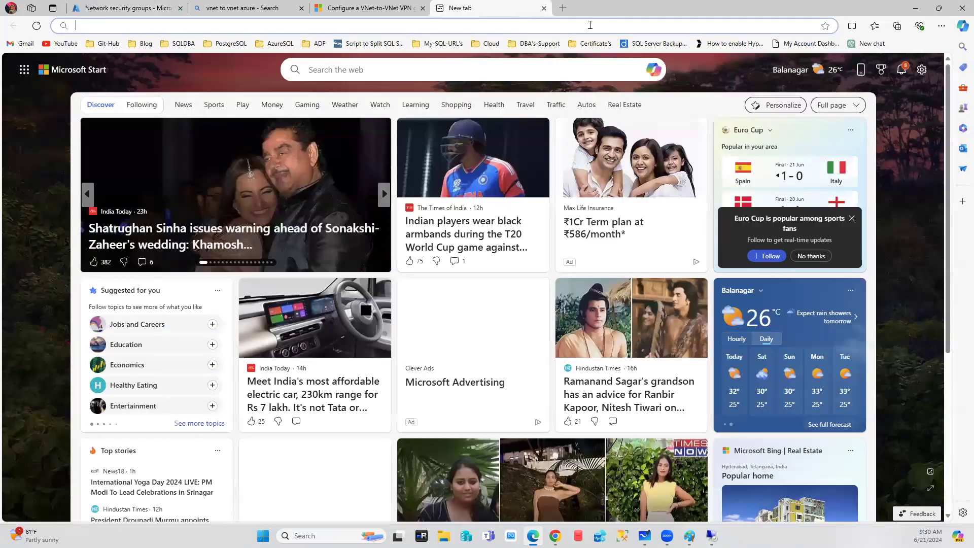
type("windows")
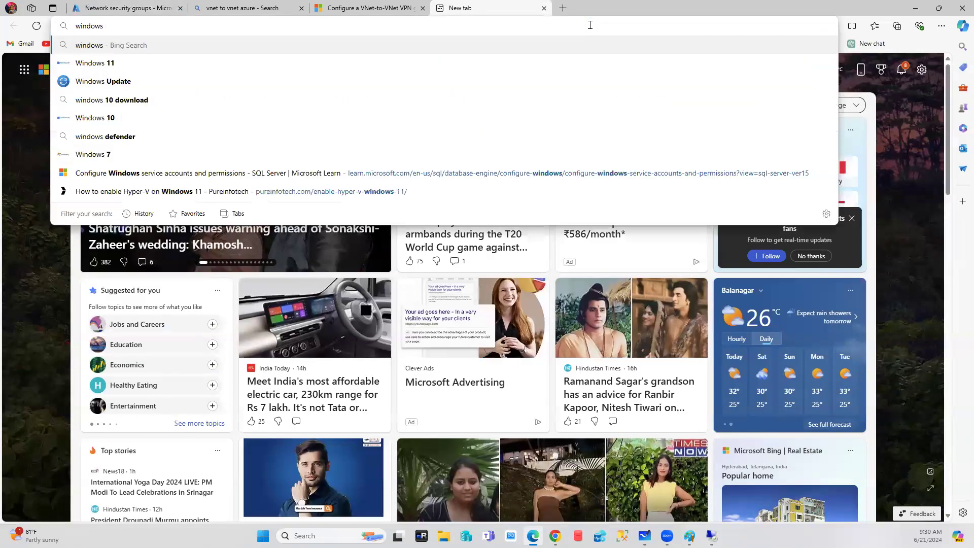
type(" cluster ")
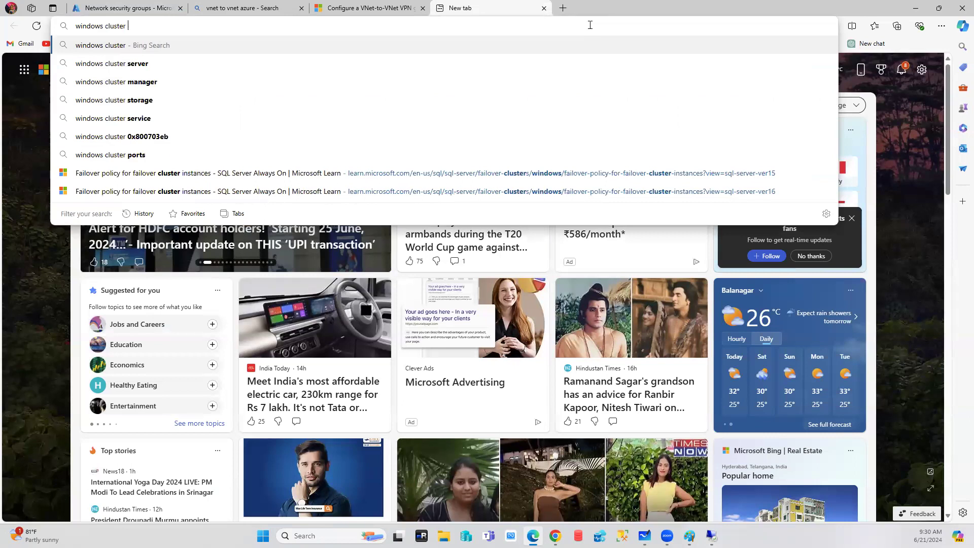
type("port")
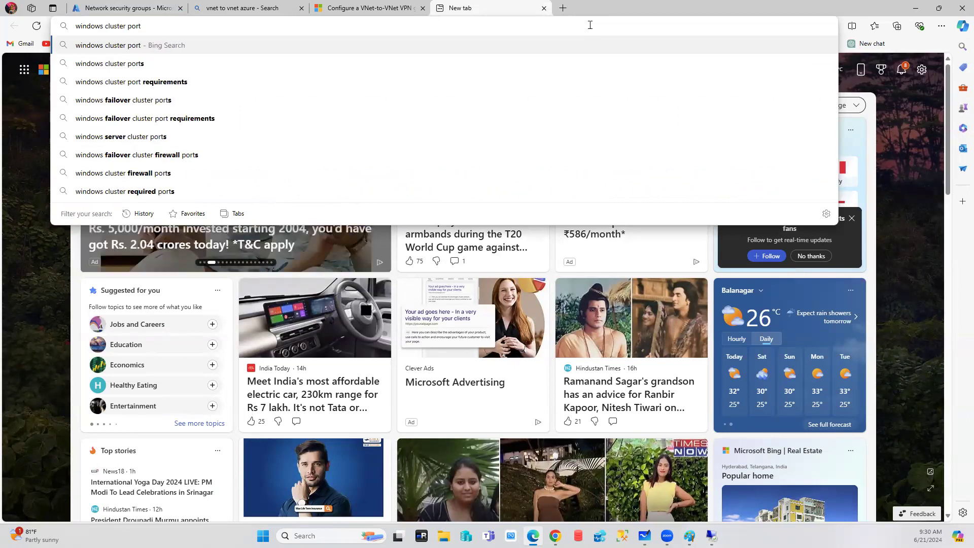
left_click(102, 64)
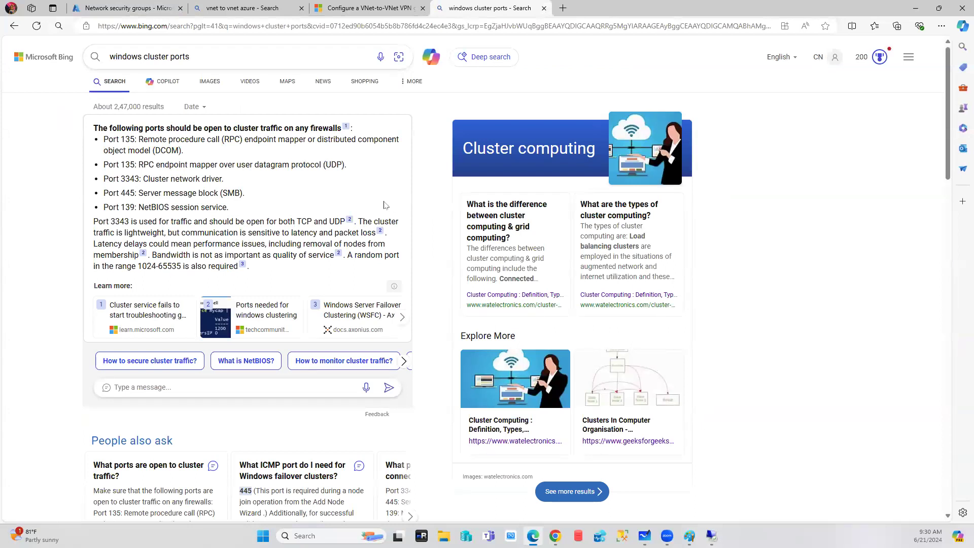
double_click(129, 178)
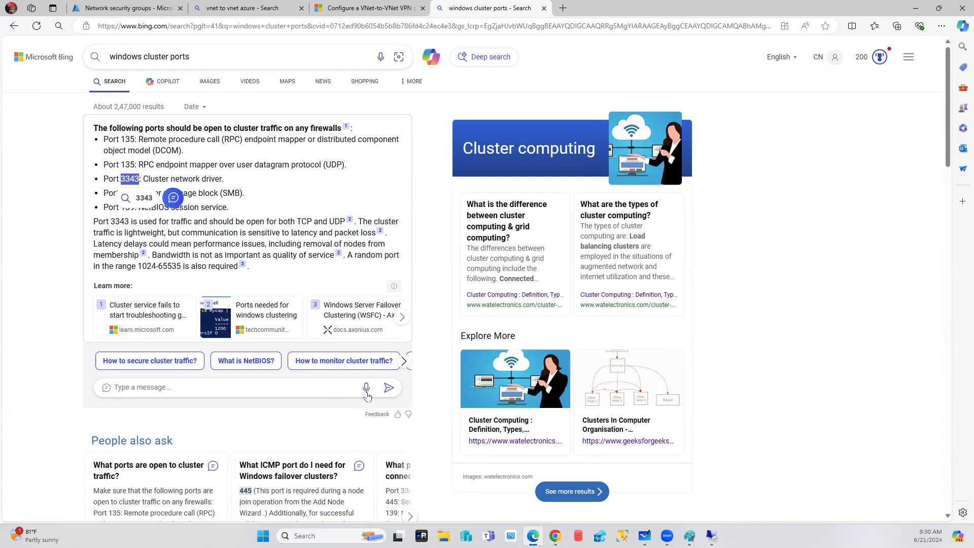
left_click(29, 262)
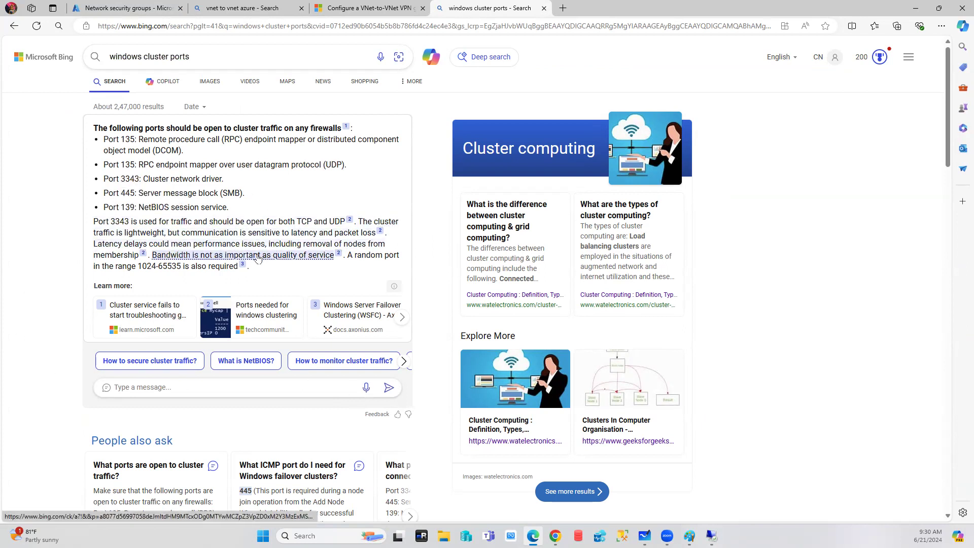
mouse_move(257, 258)
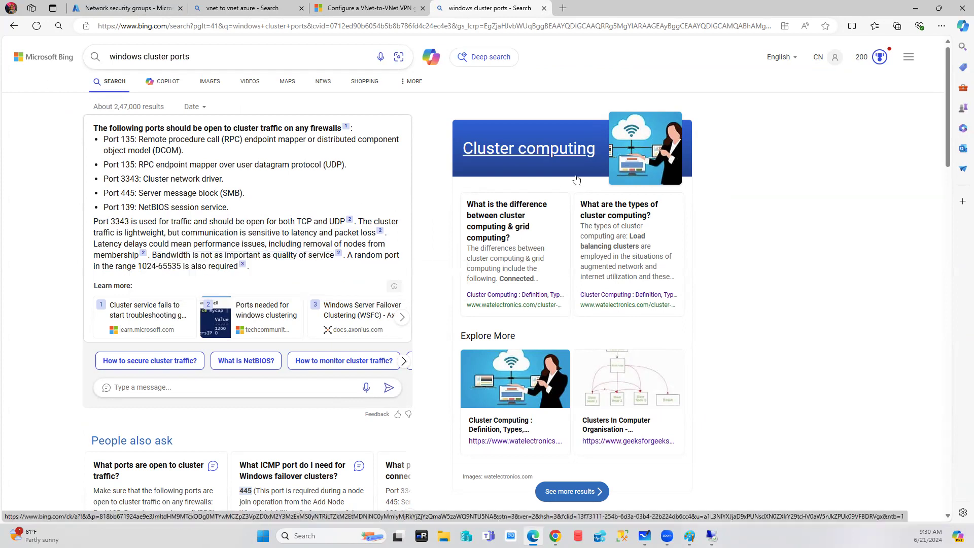
Return to the Azure tab and dismiss the Remote Desktop connection error.
left_click(153, 7)
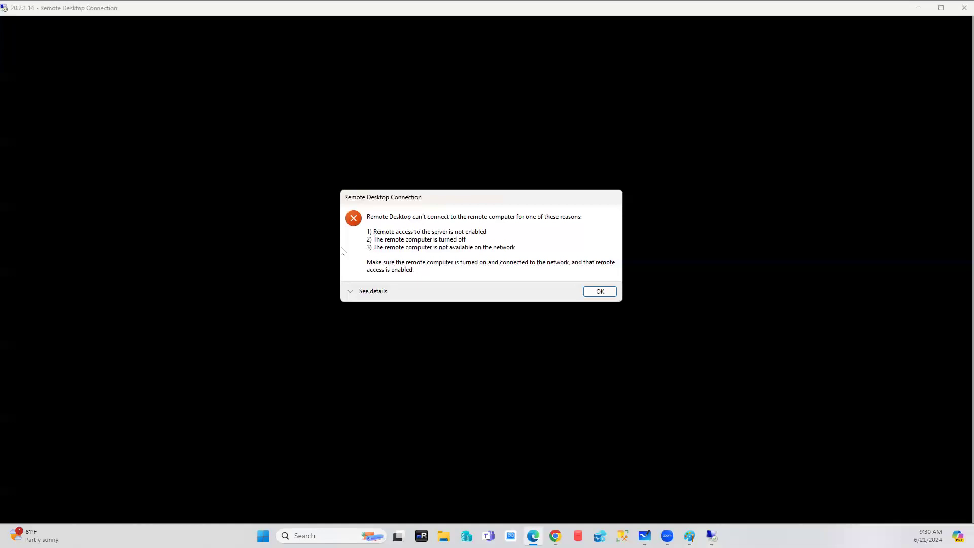
left_click(600, 292)
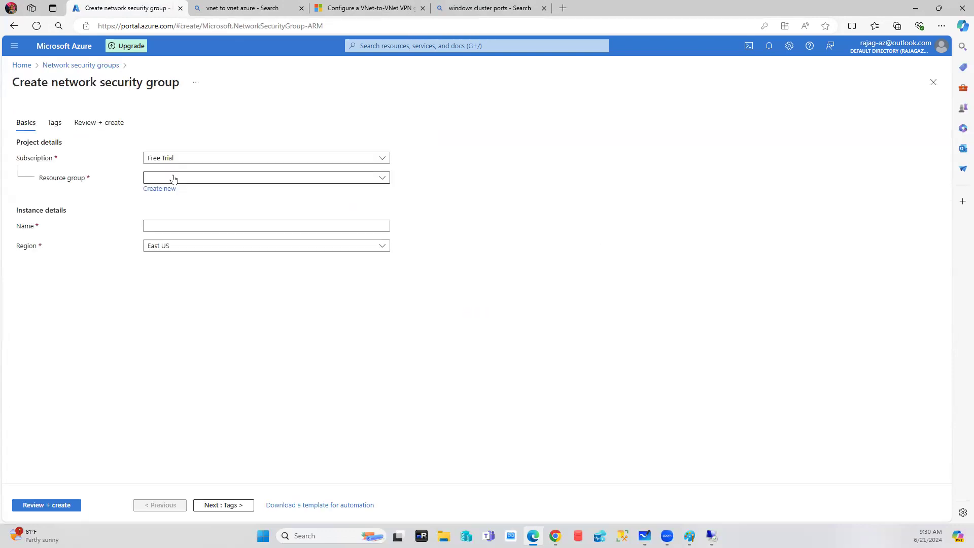
Choose DB-RG as the new network security group's resource group.
left_click(174, 180)
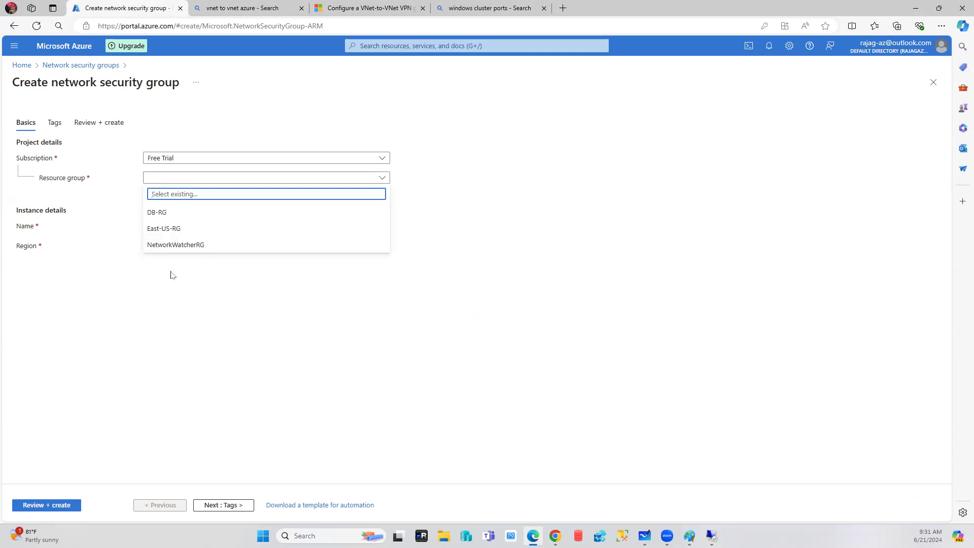
left_click(161, 229)
left_click(171, 227)
left_click(196, 181)
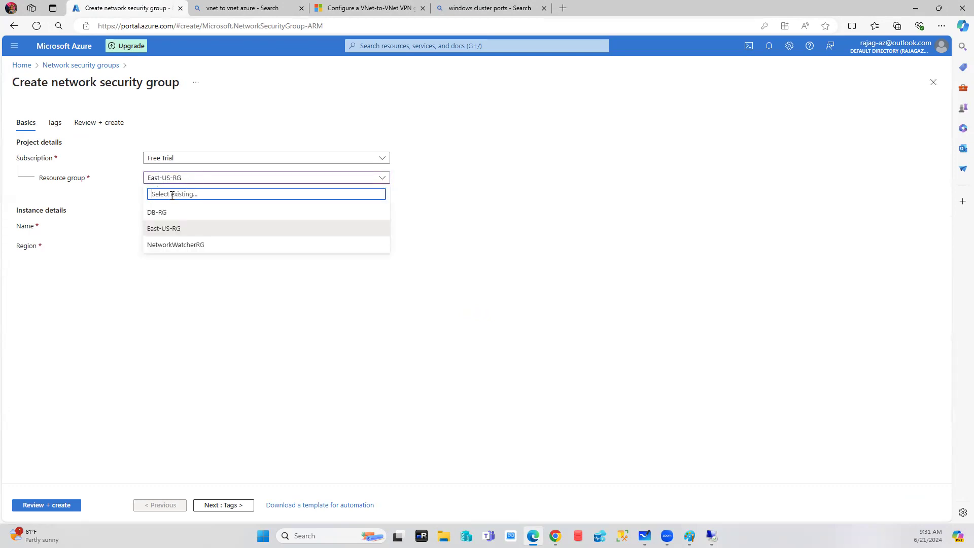
left_click(166, 212)
Name the group SQL-Database-PORT-NSG and run Review + create validation.
left_click(172, 228)
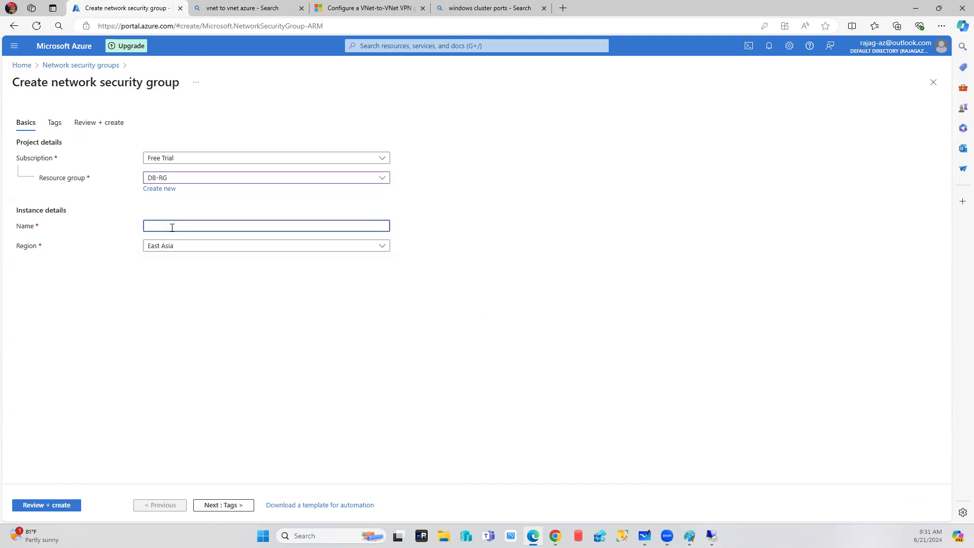
type("SQL-Database-1")
key("BackSpace")
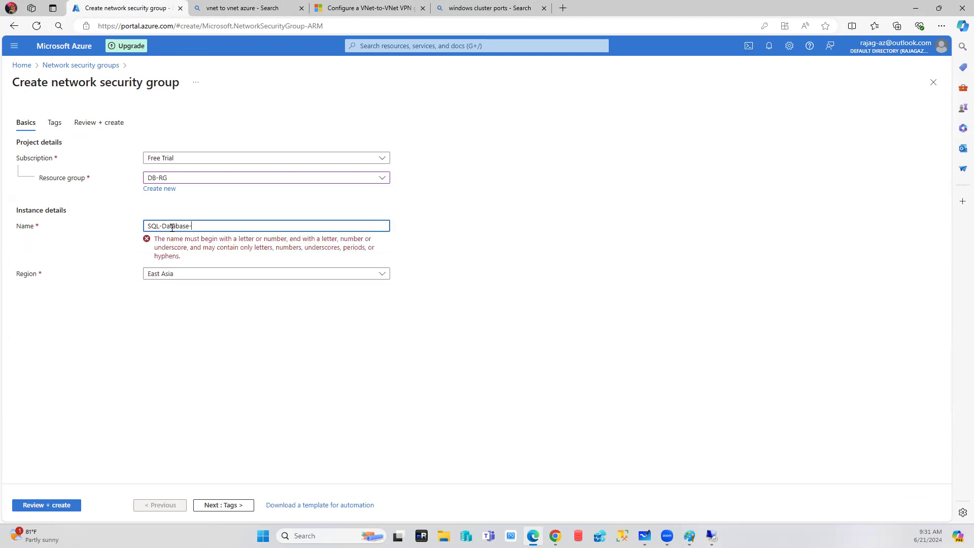
type("NSG")
left_click(337, 303)
left_click(209, 226)
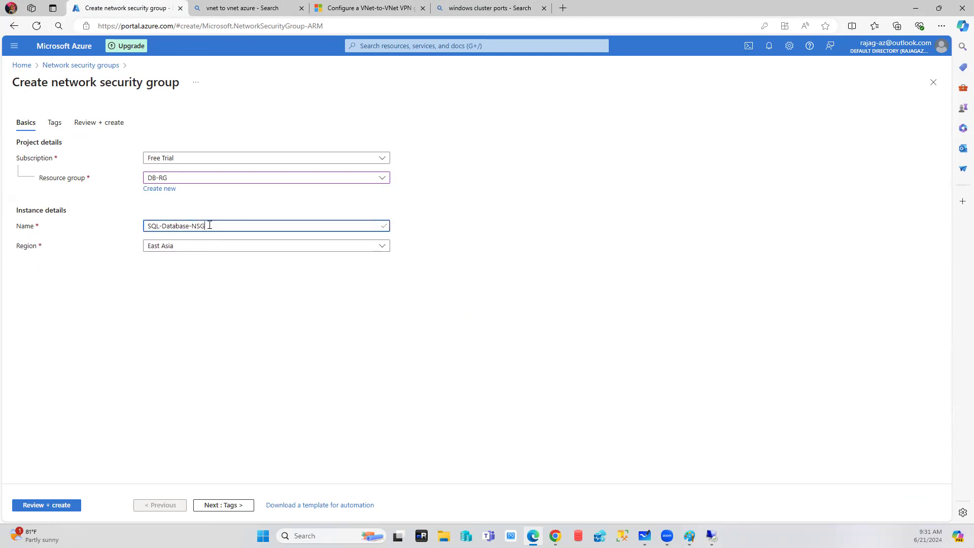
key("Left")
key("Left")
key("Left")
key("Left")
type("-PORTS")
key("BackSpace")
left_click(40, 506)
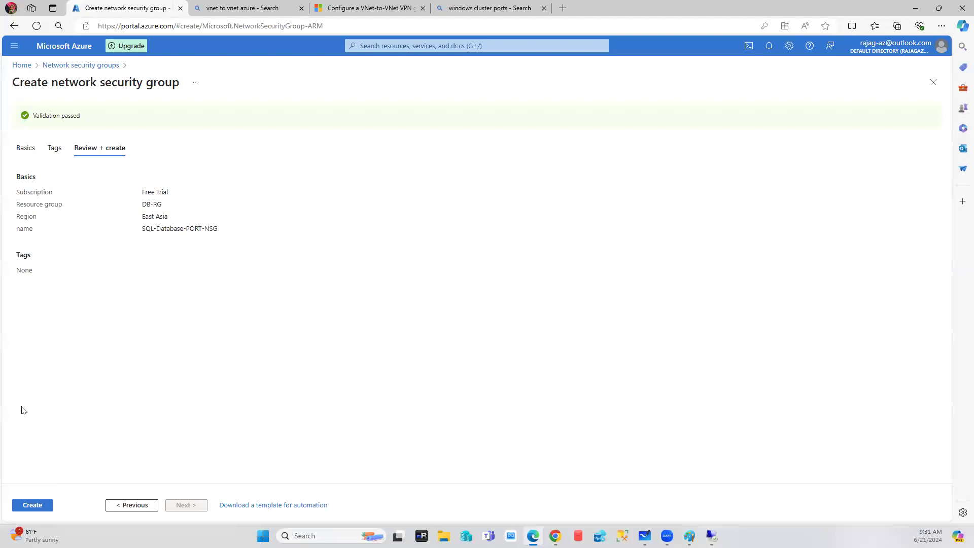
Create the SQL-Database-PORT-NSG network security group and bring up the Remote Desktop session.
left_click(36, 506)
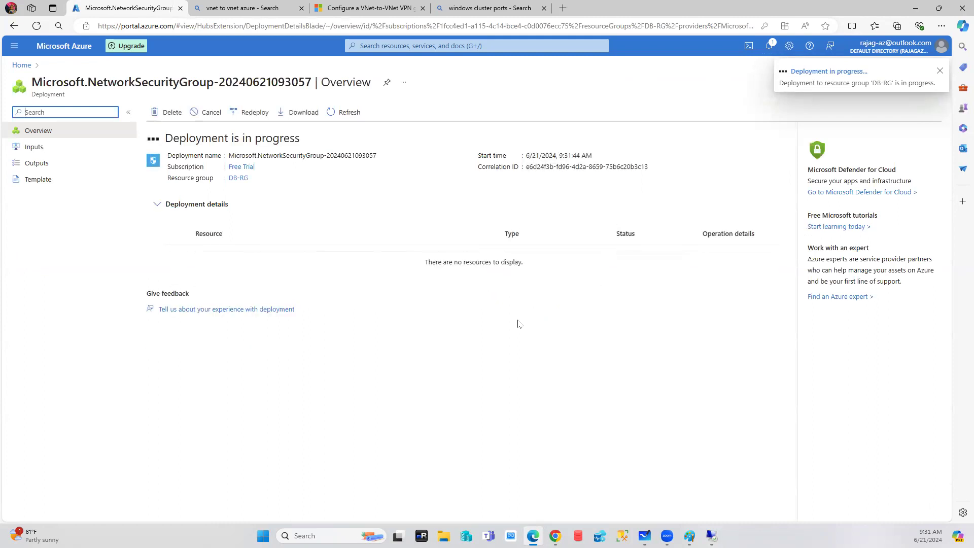
left_click(712, 535)
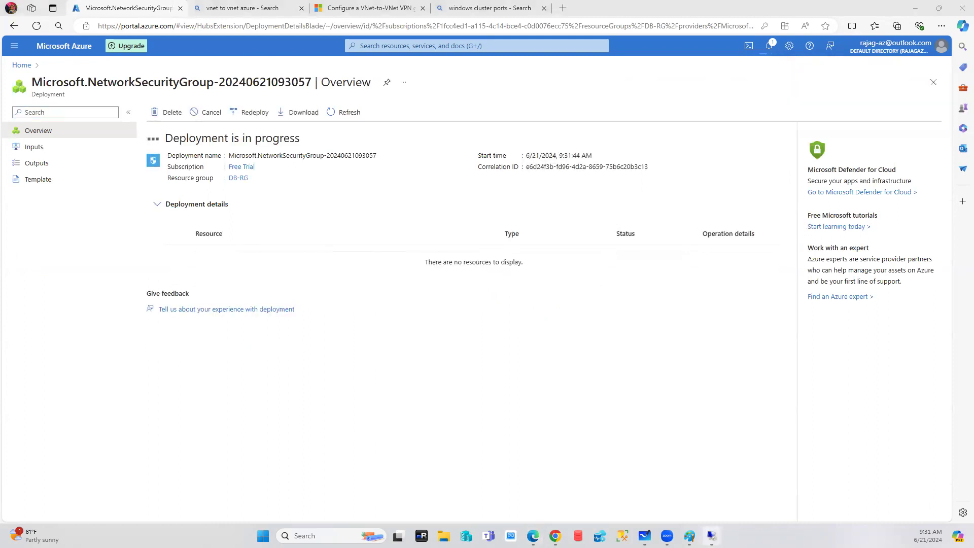
left_click(658, 486)
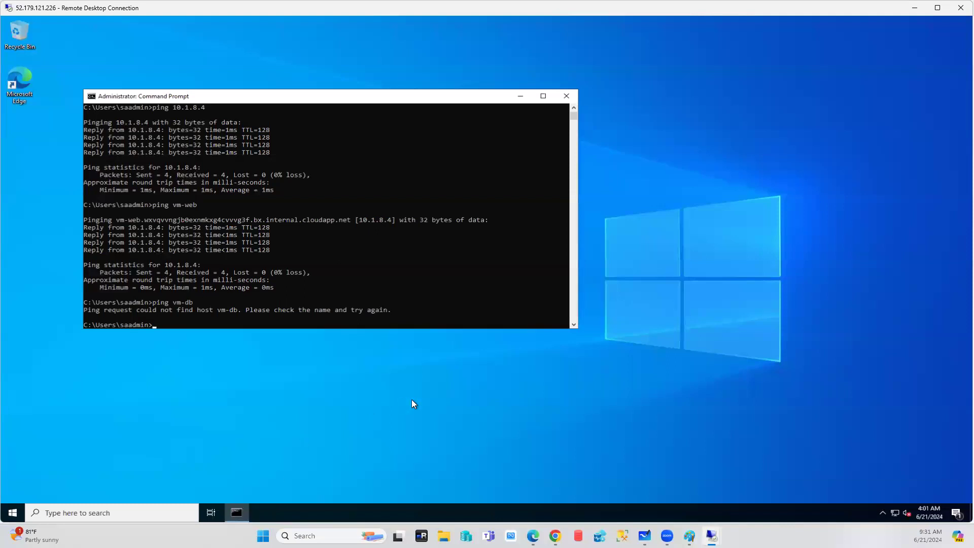
Minimize the Remote Desktop session to get back to the browser.
left_click(914, 8)
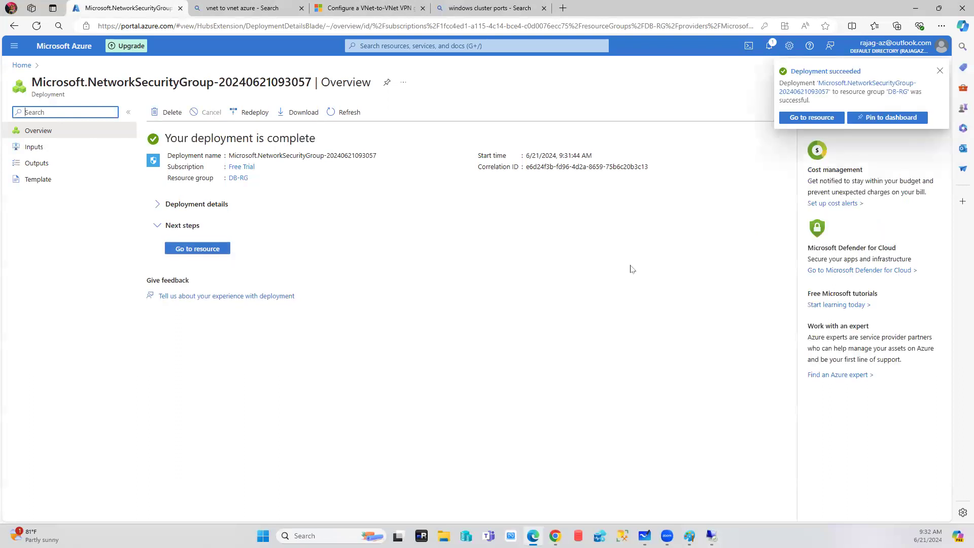
Dismiss the deployment notification and open SQL-Database-PORT-NSG from the Network security groups list.
left_click(939, 71)
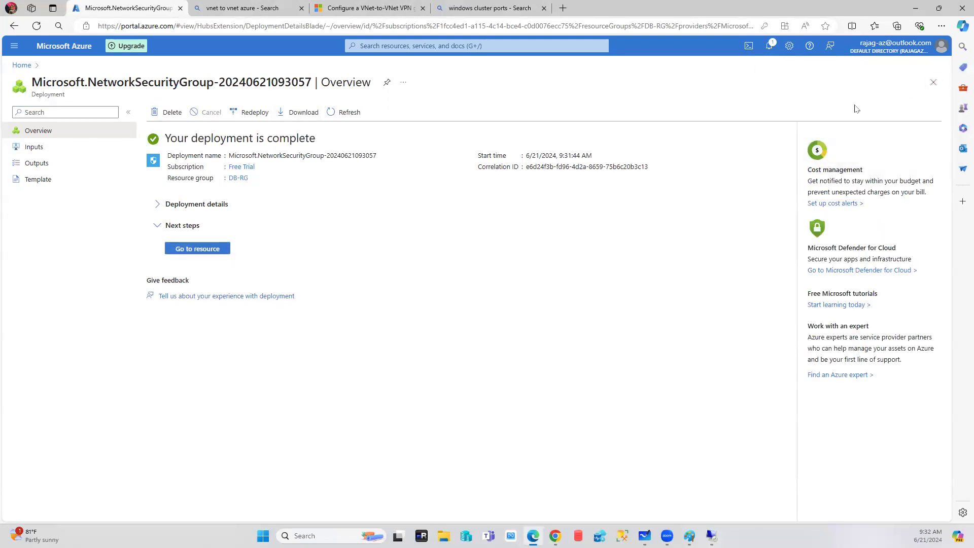
left_click(22, 65)
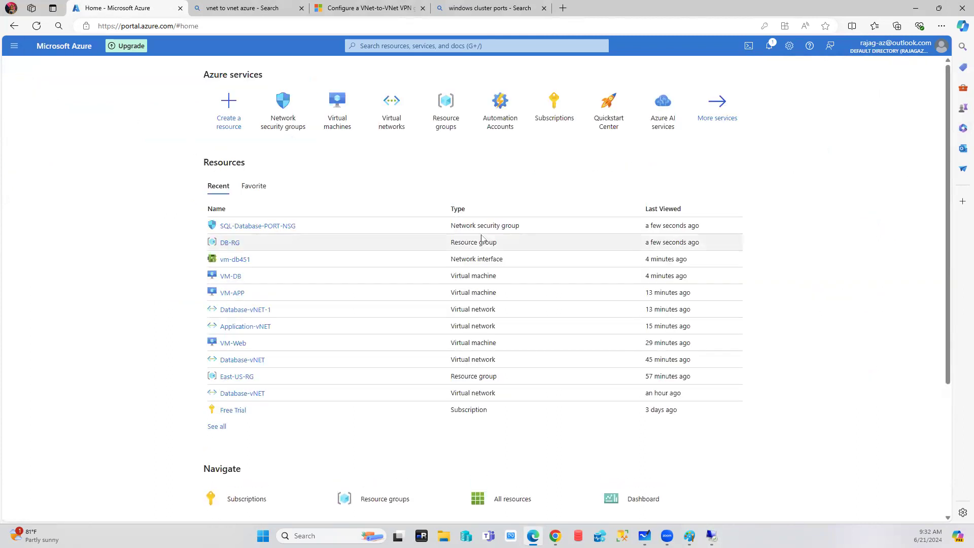
left_click(261, 226)
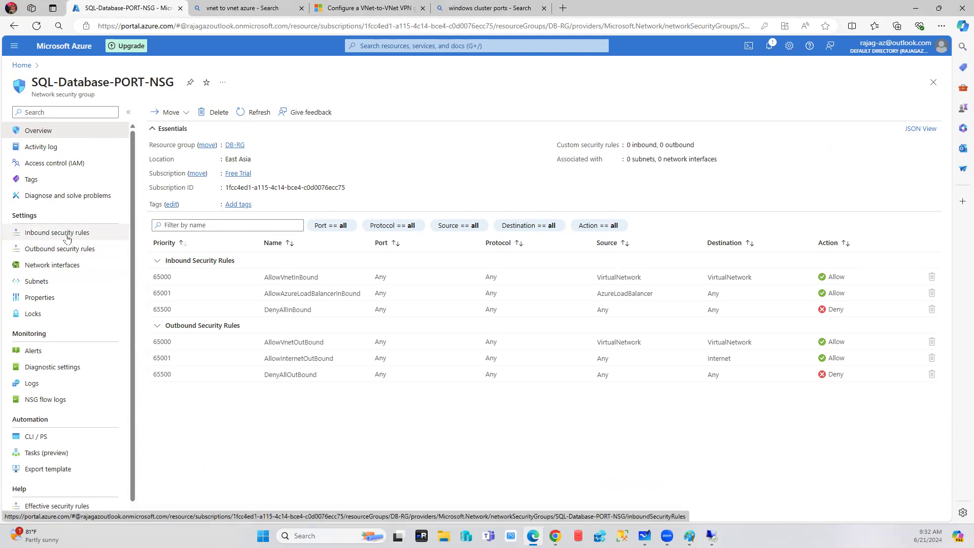
left_click(22, 65)
left_click(283, 104)
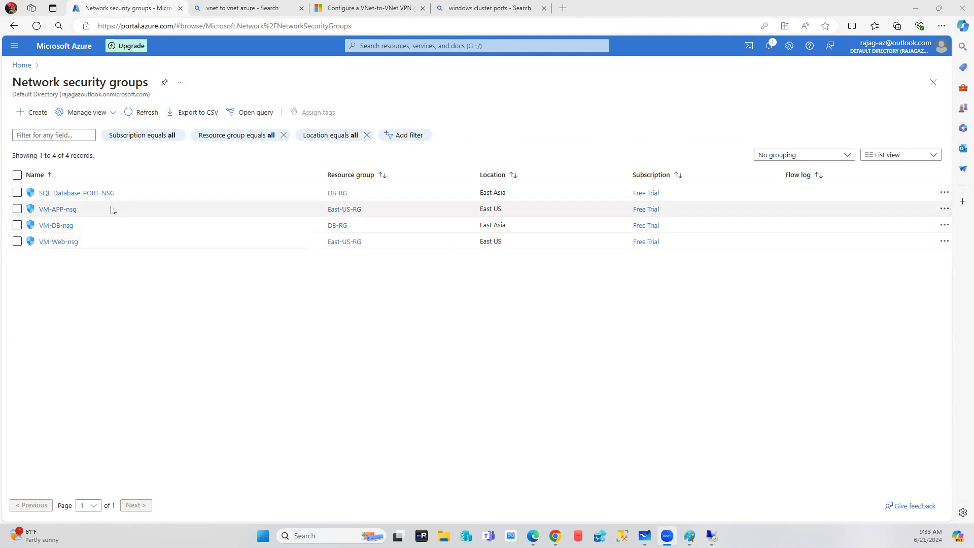
left_click(80, 194)
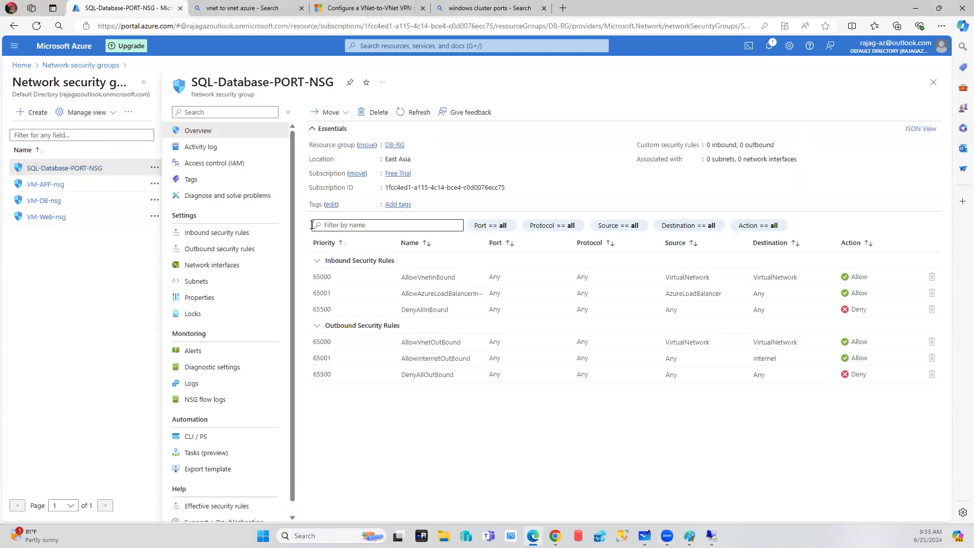
Start a new inbound security rule, keeping source Any and service Custom.
left_click(214, 234)
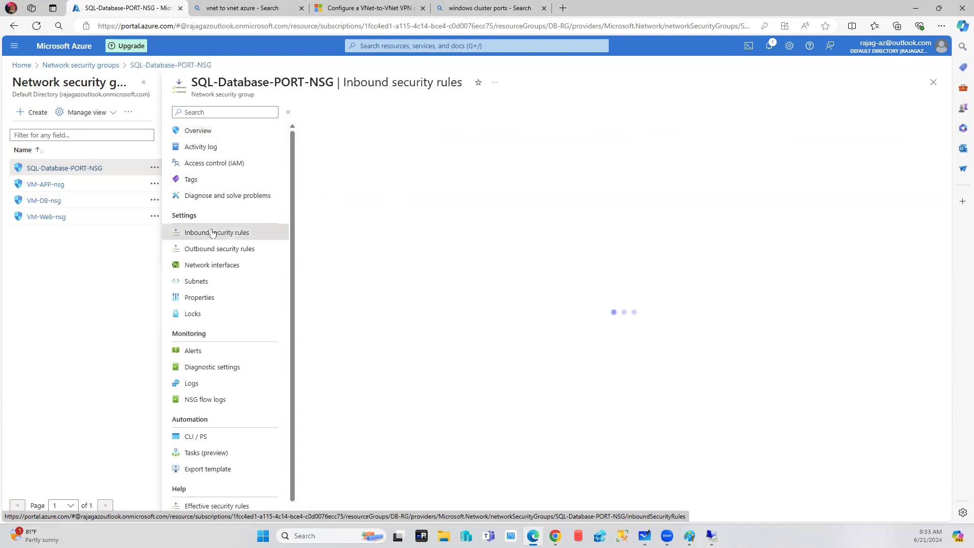
left_click(326, 113)
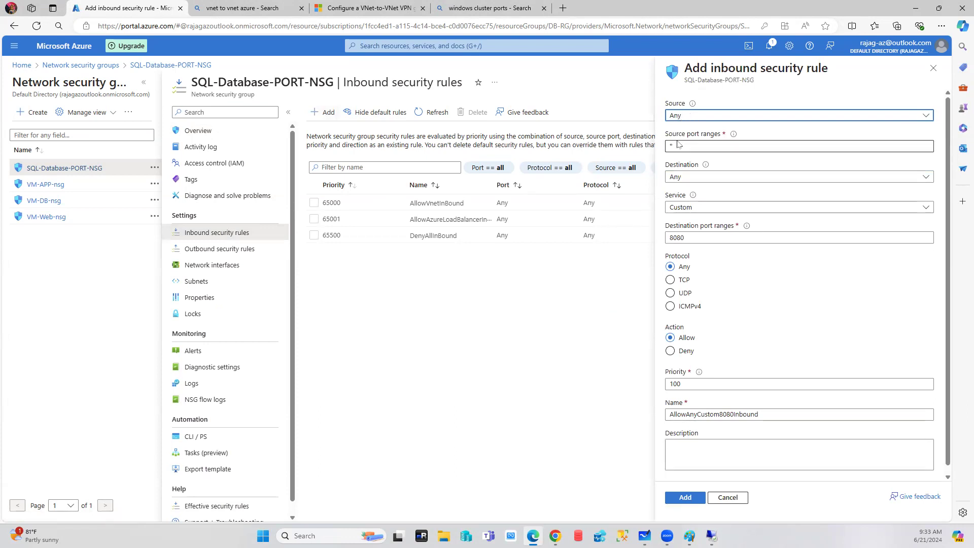
left_click(691, 118)
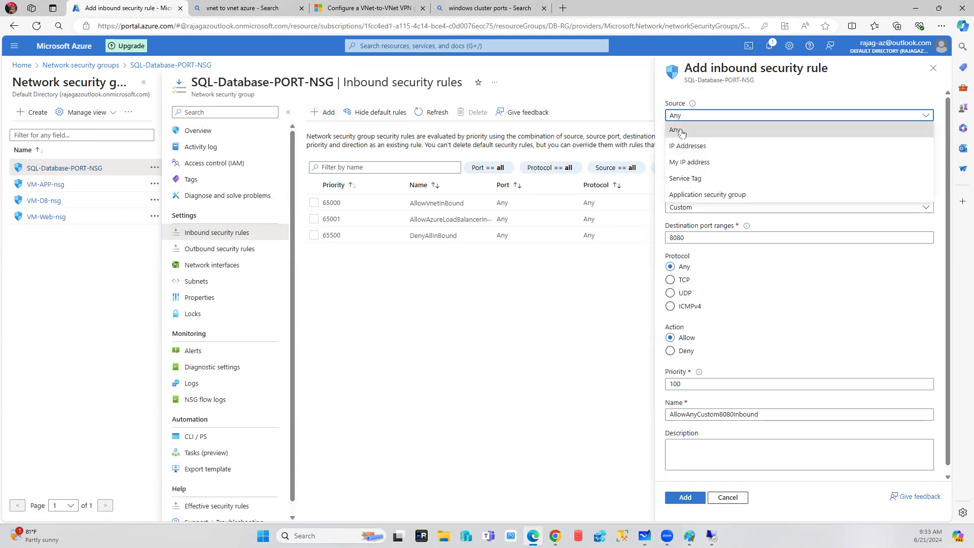
left_click(682, 132)
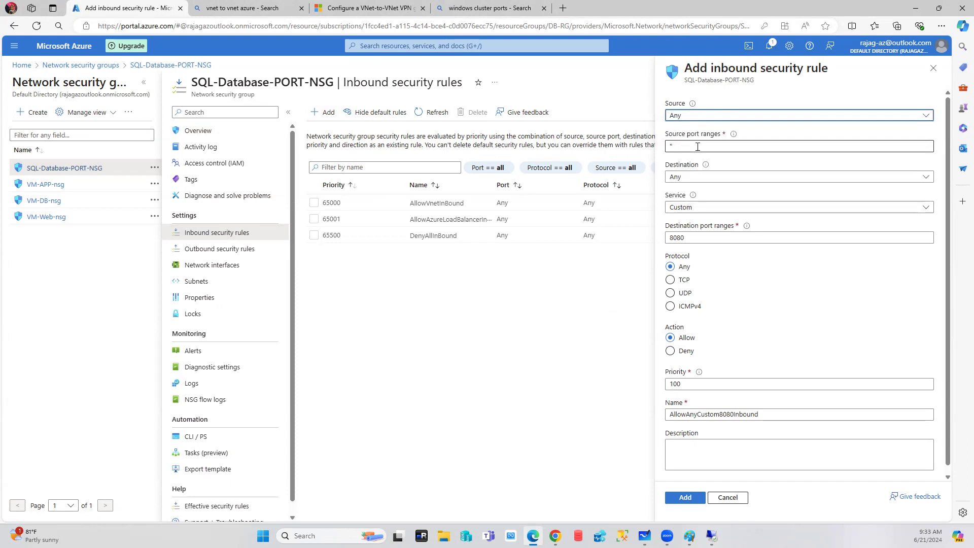
left_click_drag(696, 145, 624, 146)
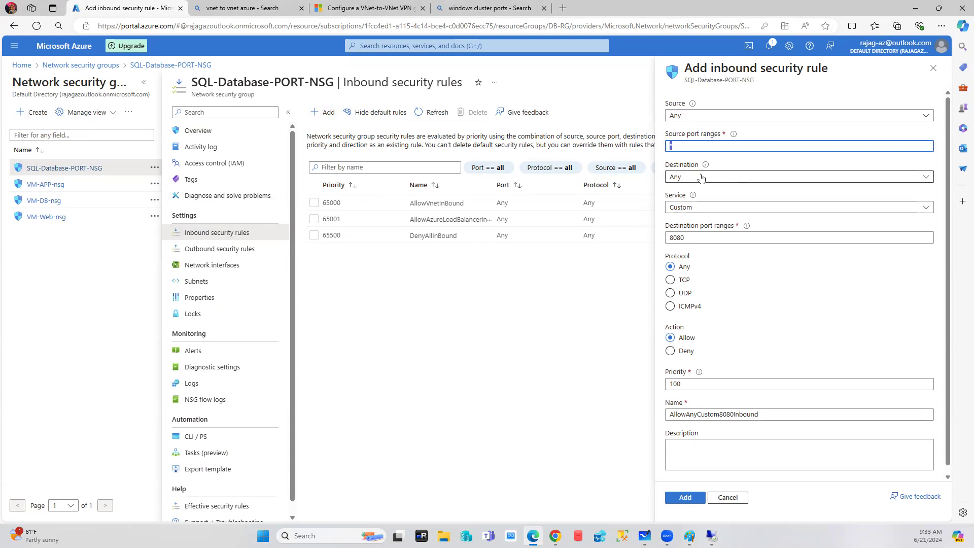
left_click(703, 207)
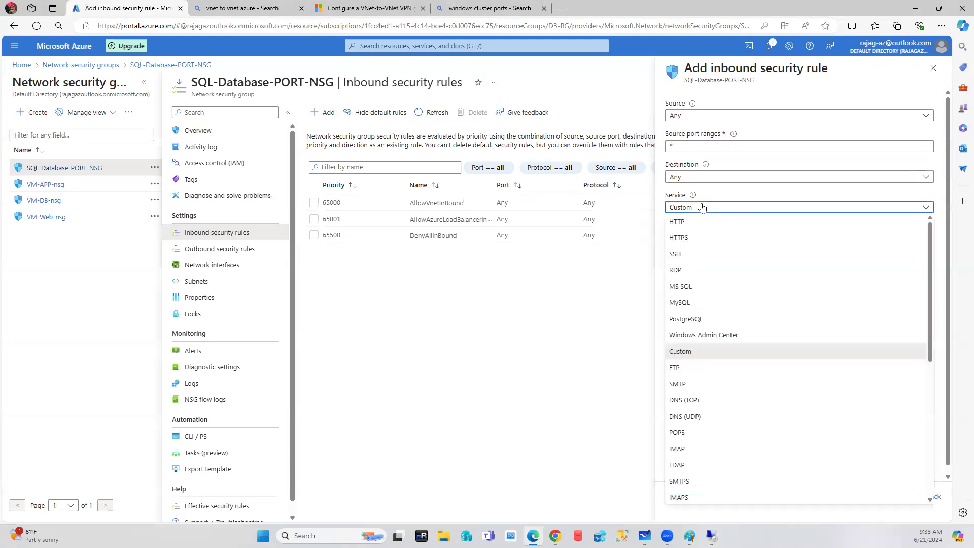
left_click(702, 208)
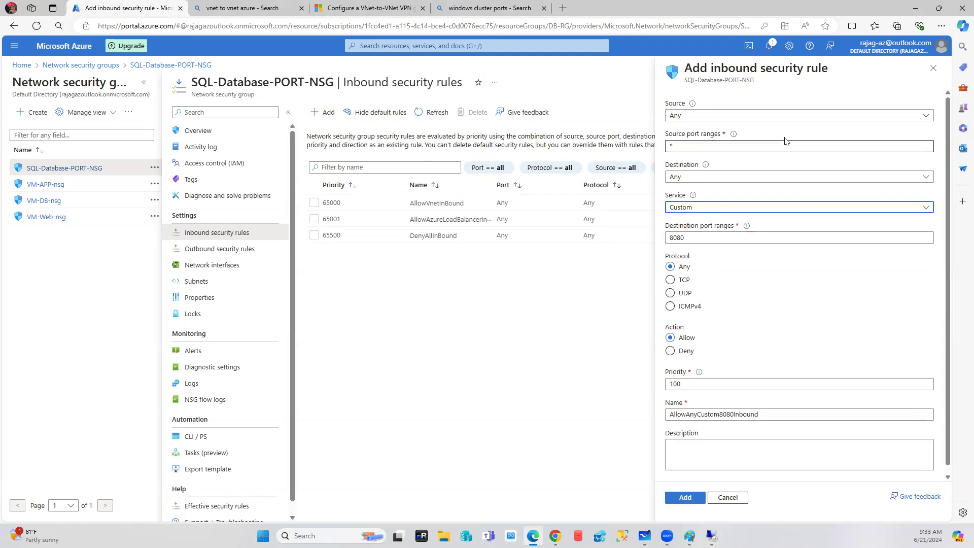
Replace the 8080 destination port with 1433,1434,5022,445.
key("Tab")
type("143")
type(",13")
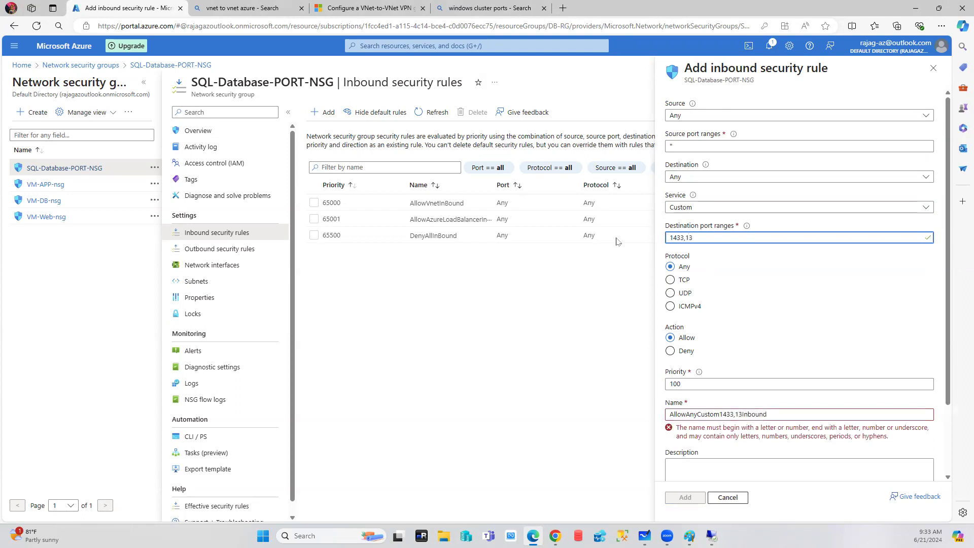
key("BackSpace")
type("434,5022,")
type("445")
Rename the inbound rule to SQL-Ports.
left_click(786, 284)
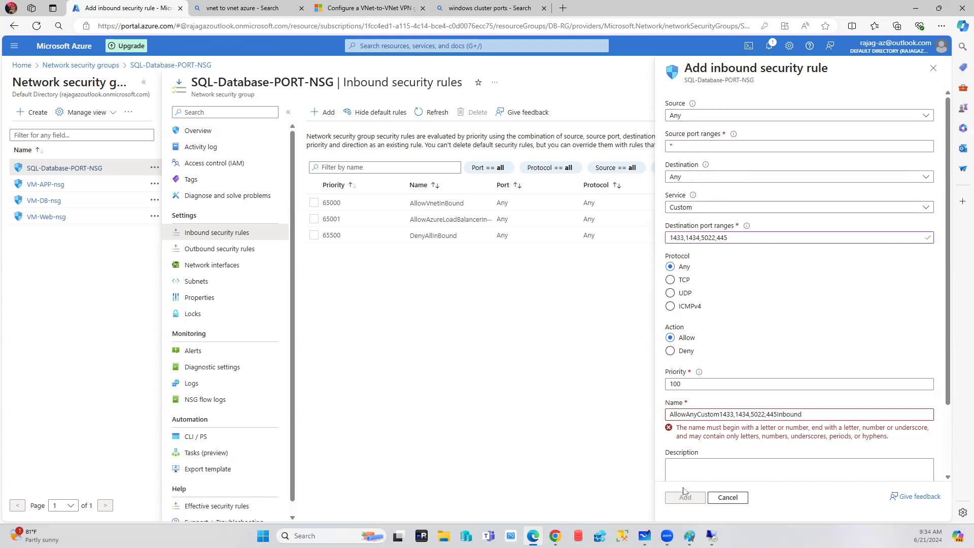
scroll(754, 369, "down", 1)
left_click_drag(815, 366, 612, 368)
type("SQL-")
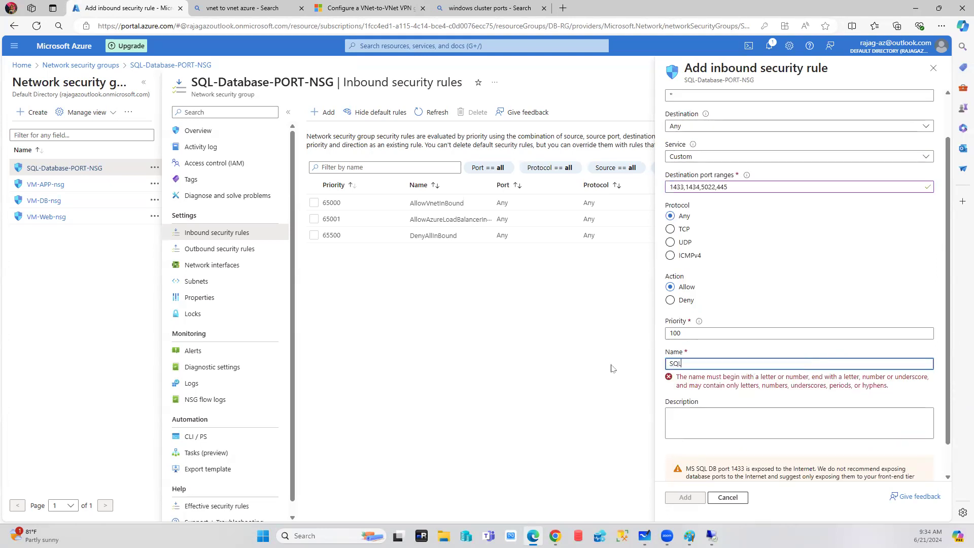
type("Ports")
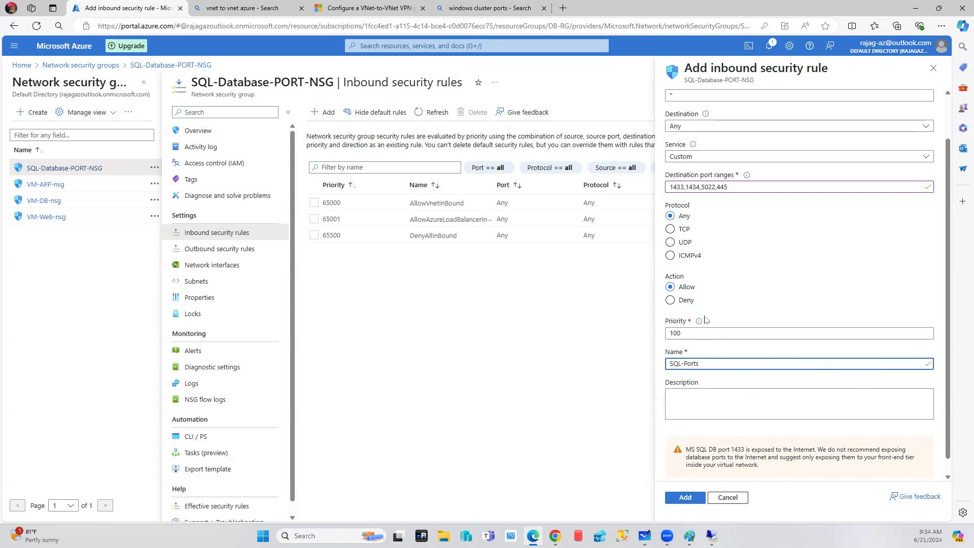
Append 3343 to the destination ports and copy 1433,1434,5022,445,3343 into source ports.
left_click(738, 184)
type(",3343")
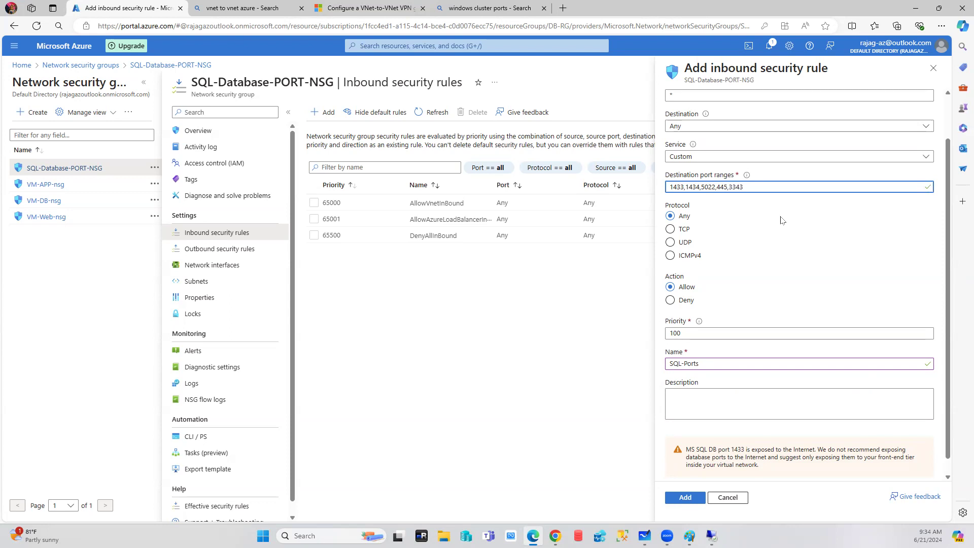
scroll(732, 241, "up", 1)
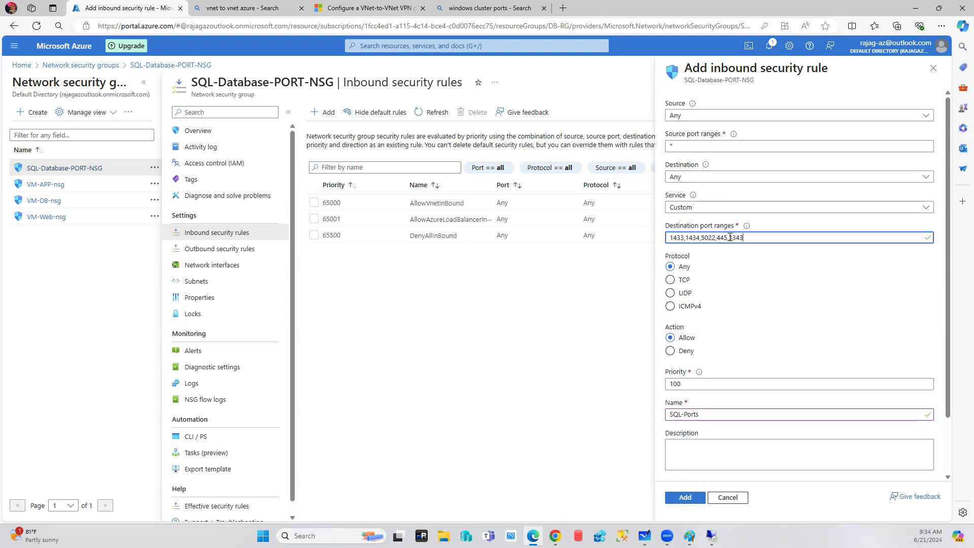
key("ctrl+a")
key("ctrl+c")
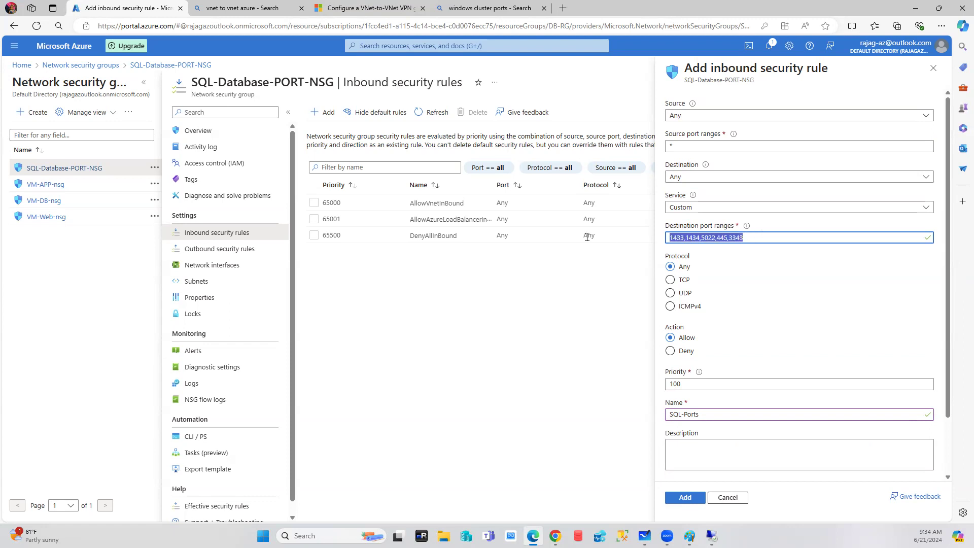
key("shift+Tab")
key("shift+Tab")
key("shift+Tab")
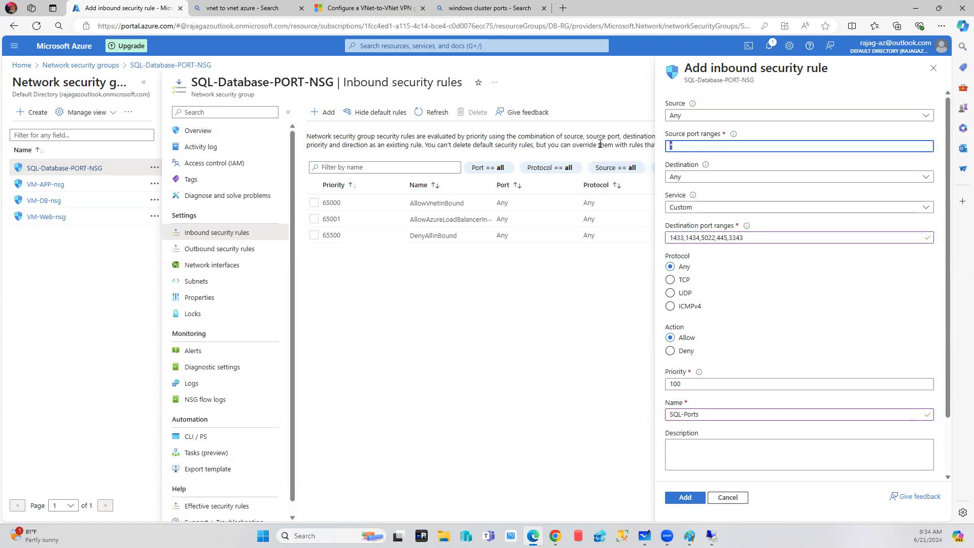
key("ctrl+v")
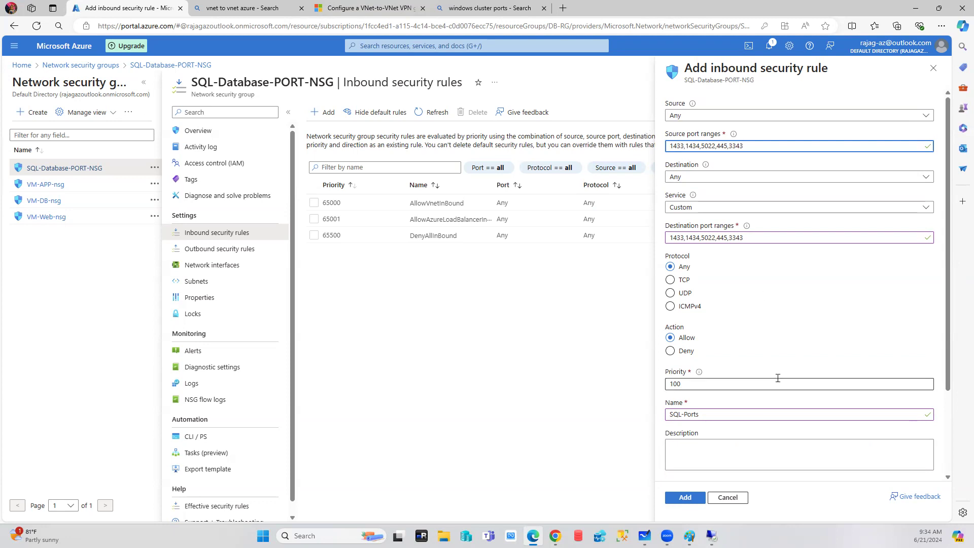
Save the SQL-Ports rule at priority 100 and begin a second inbound rule.
left_click(685, 498)
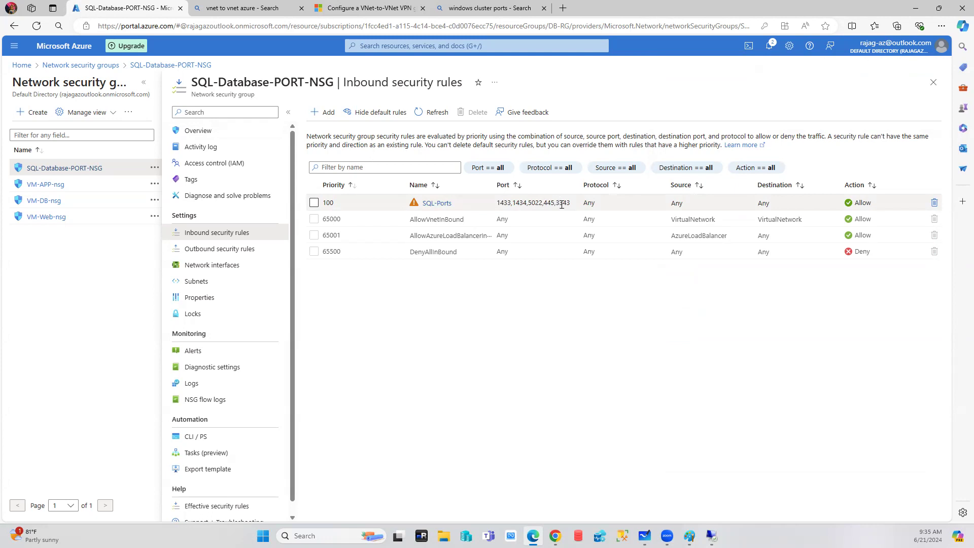
left_click(321, 112)
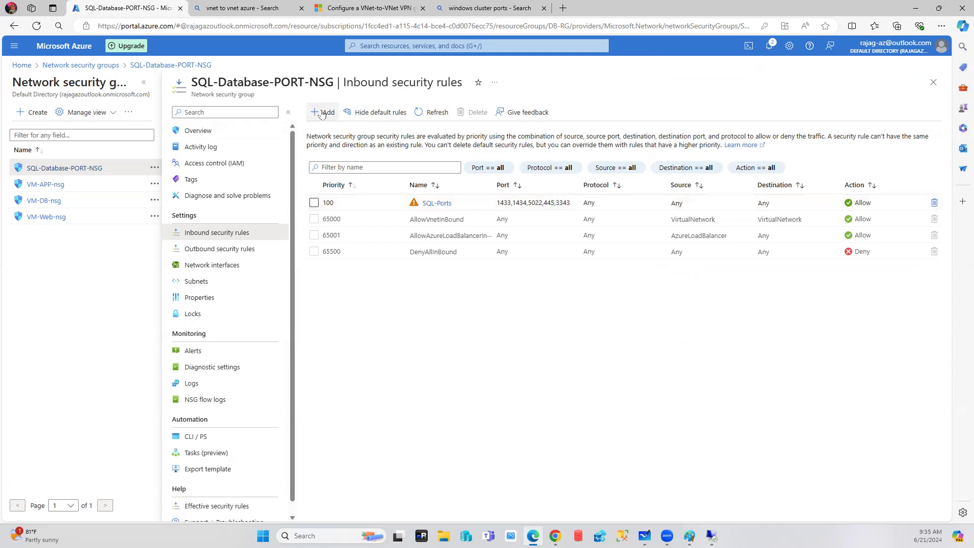
Set both source and destination port ranges to 3343,3389.
key("Tab")
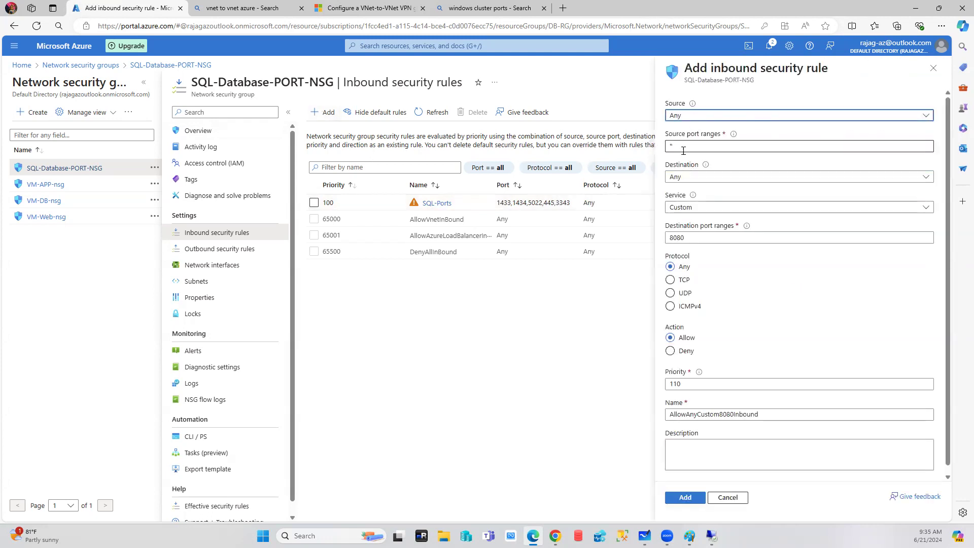
type("3")
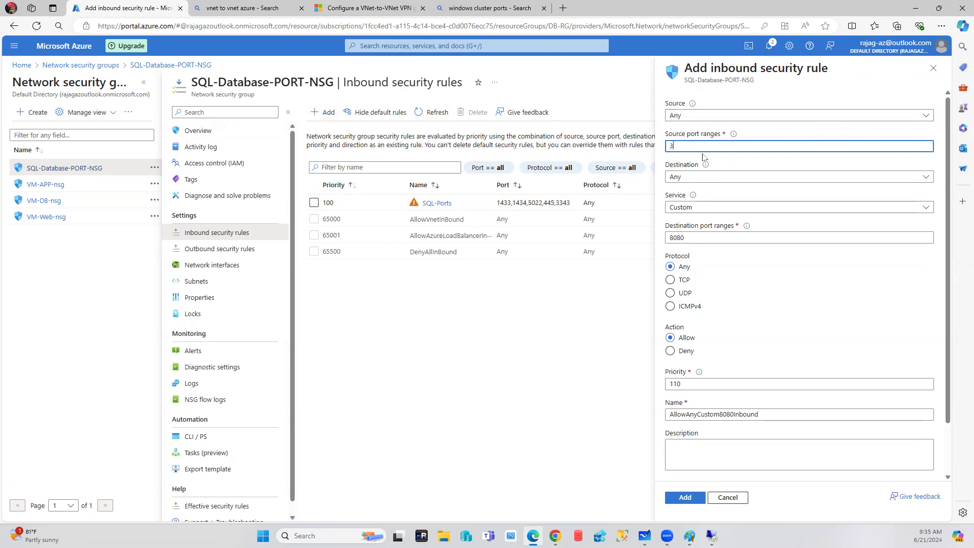
type("343,3389")
key("ctrl+a")
key("ctrl+c")
left_click(689, 384)
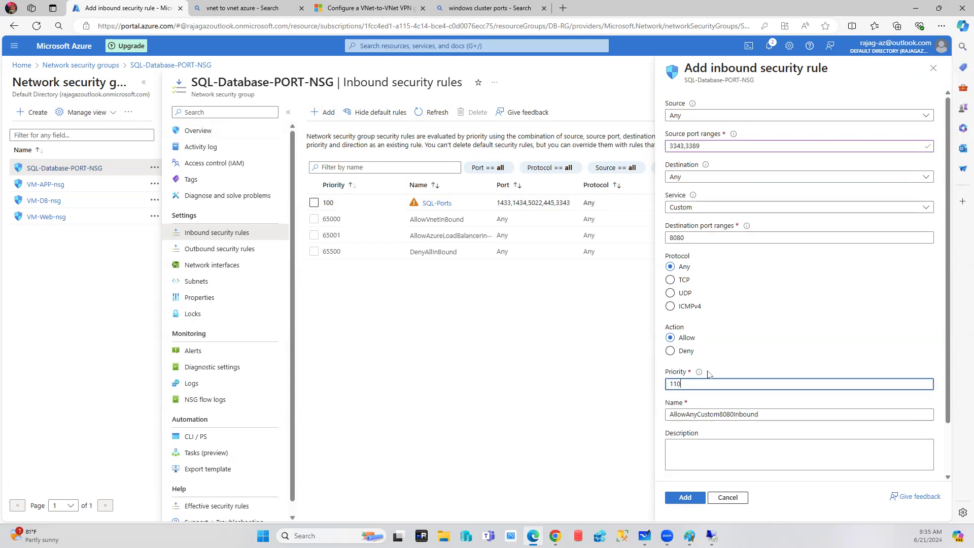
double_click(718, 239)
key("ctrl+v")
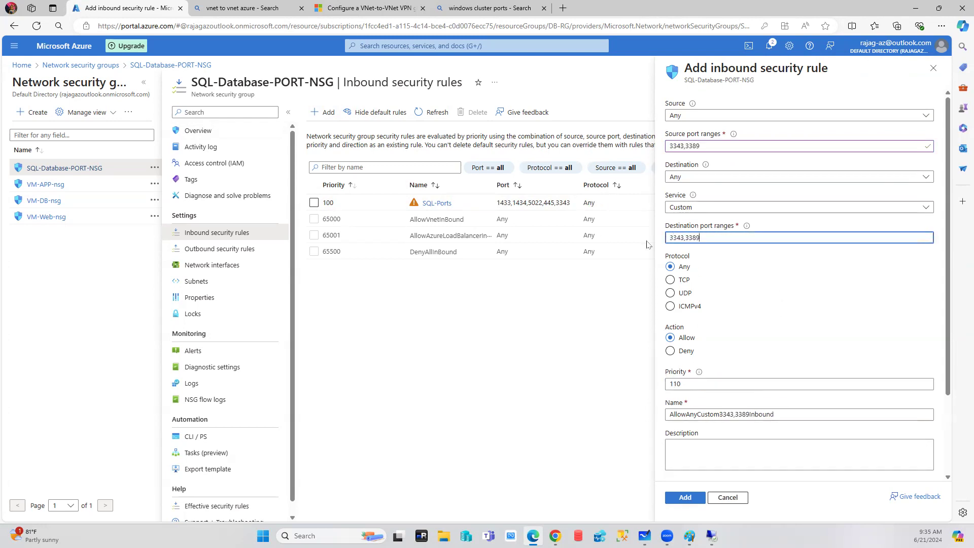
Name the rule WindowsPort and add it at priority 110.
left_click_drag(788, 416, 595, 419)
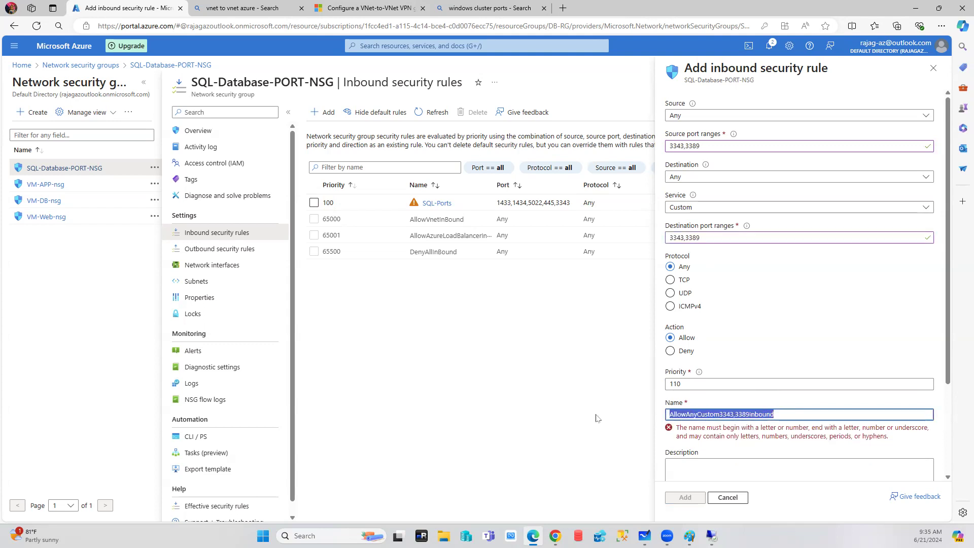
type("WIndows")
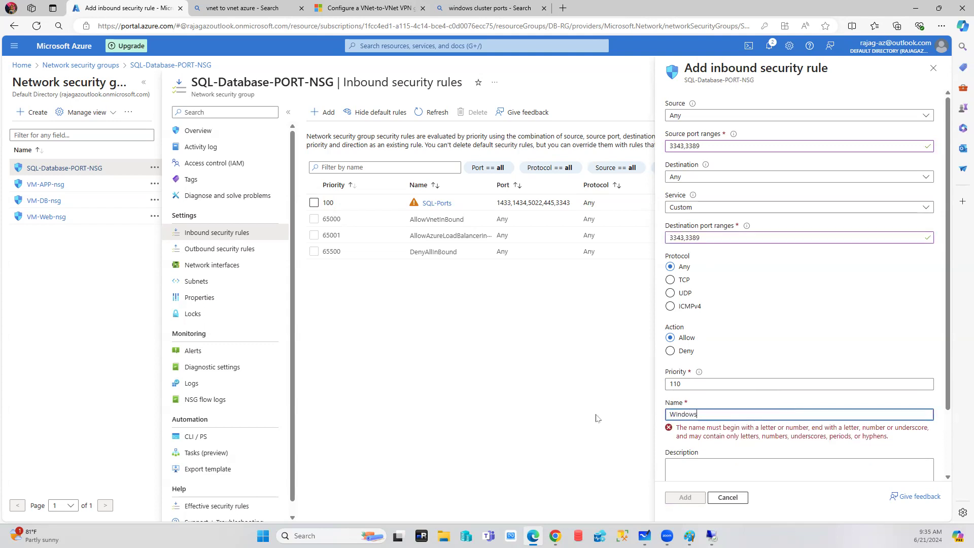
type("Port")
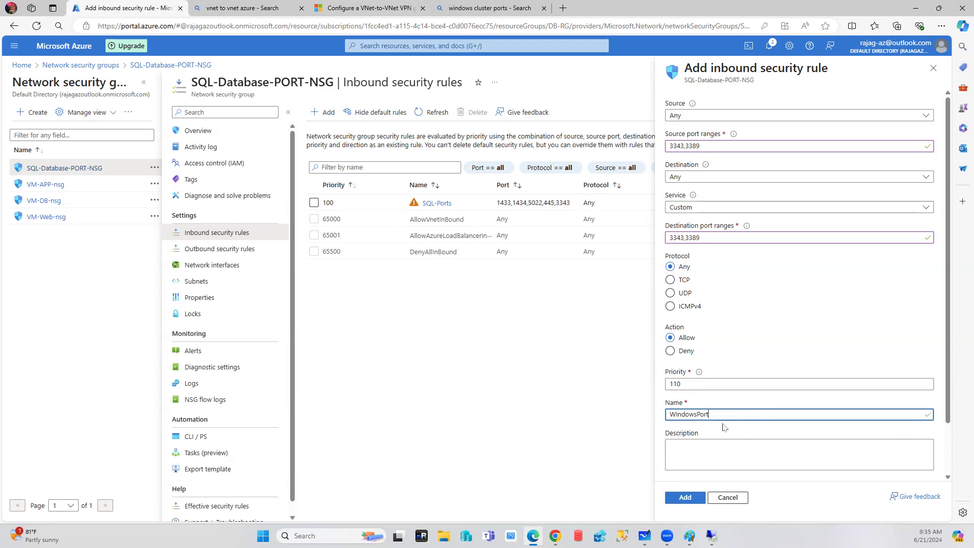
left_click(685, 500)
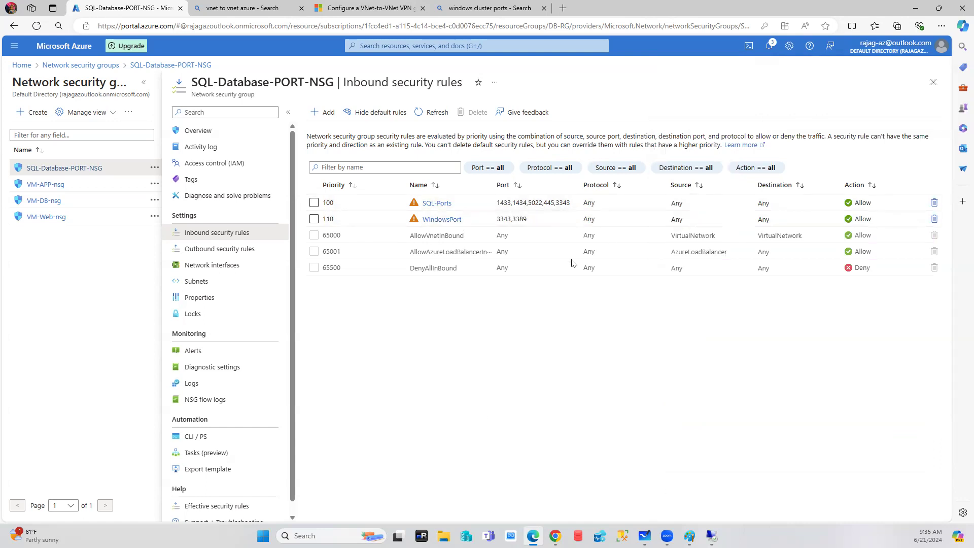
left_click(208, 252)
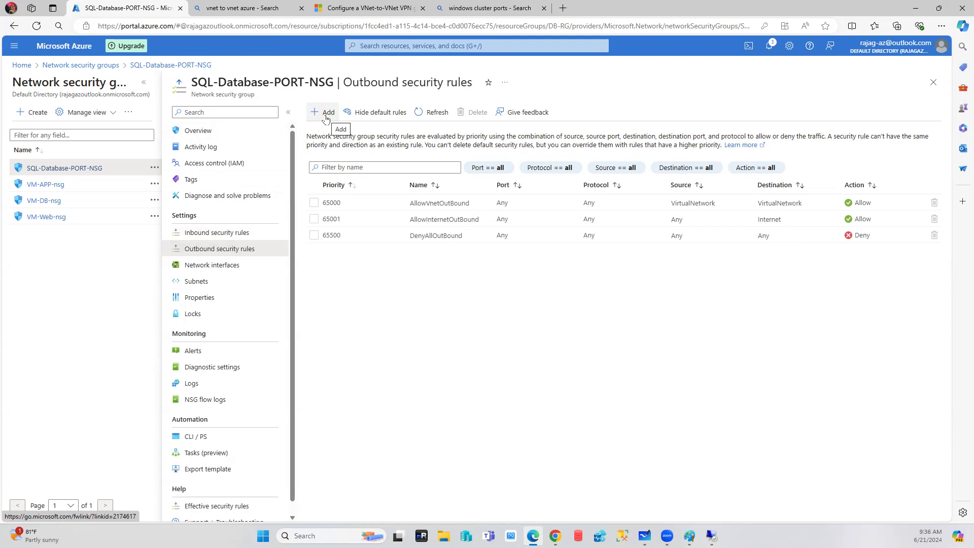
Start a new outbound rule with source set to Service Tag Internet.
left_click(326, 115)
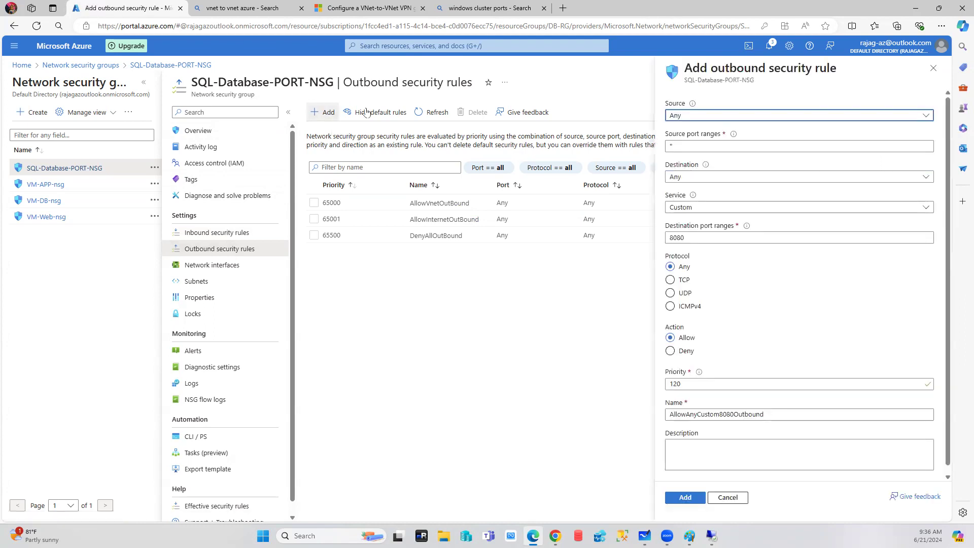
left_click(702, 116)
left_click(699, 165)
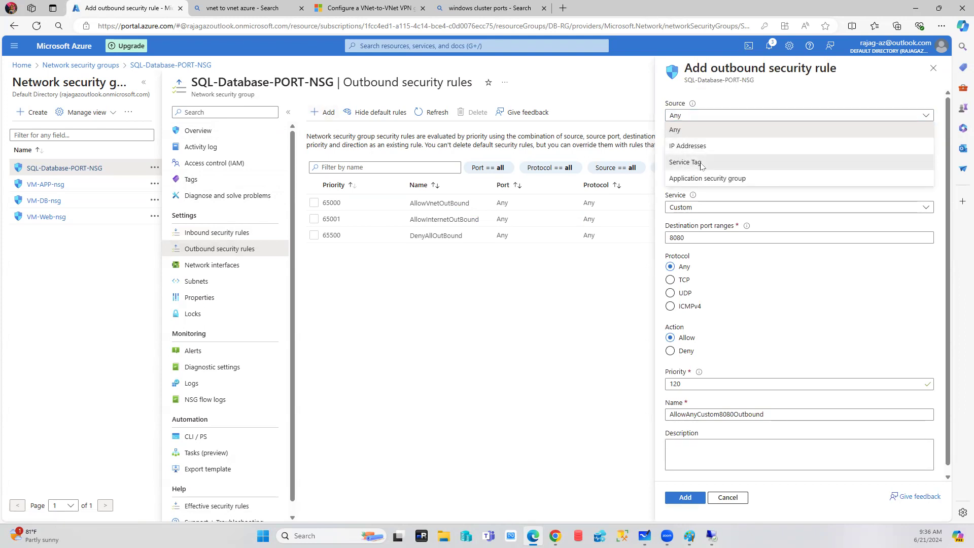
left_click(723, 146)
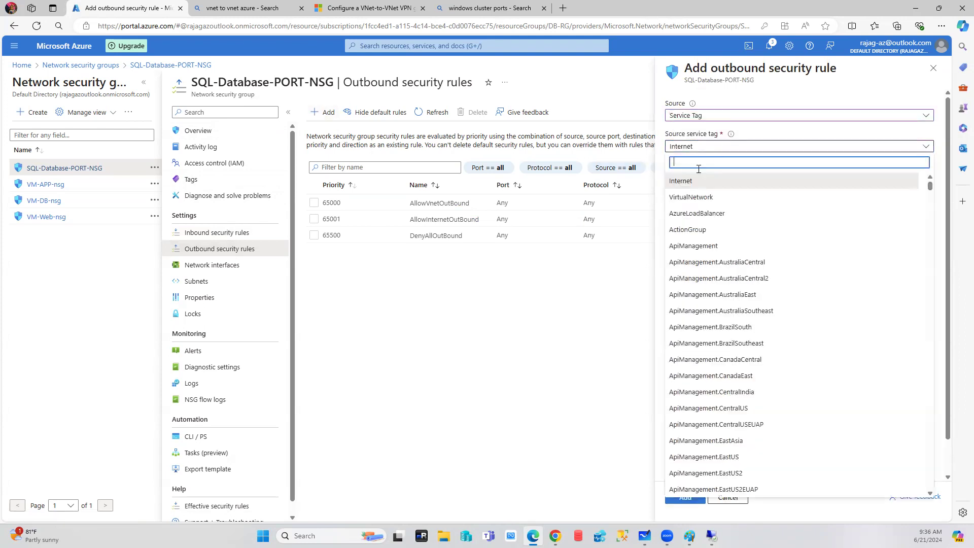
left_click(689, 184)
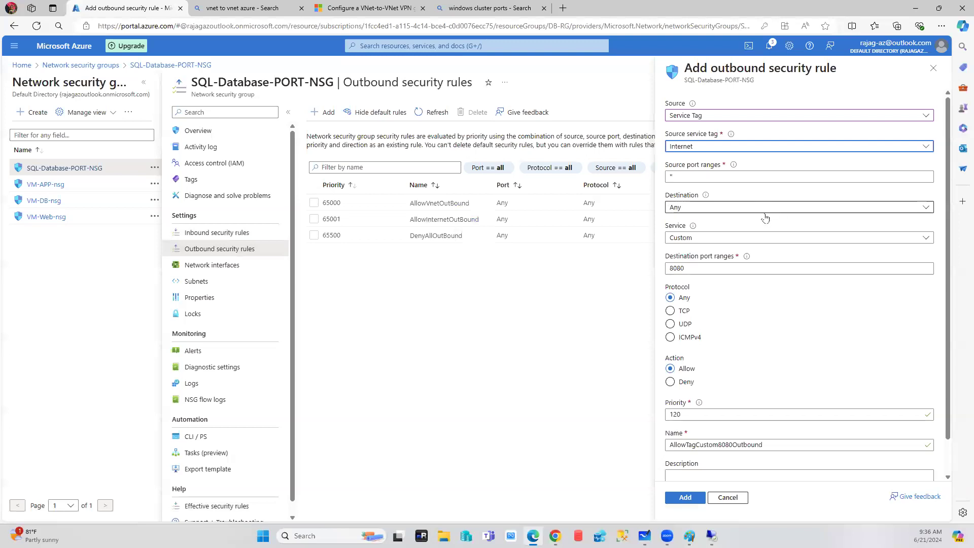
Set destination ports to *, action Deny, priority 100, and create the rule.
left_click_drag(709, 270, 563, 276)
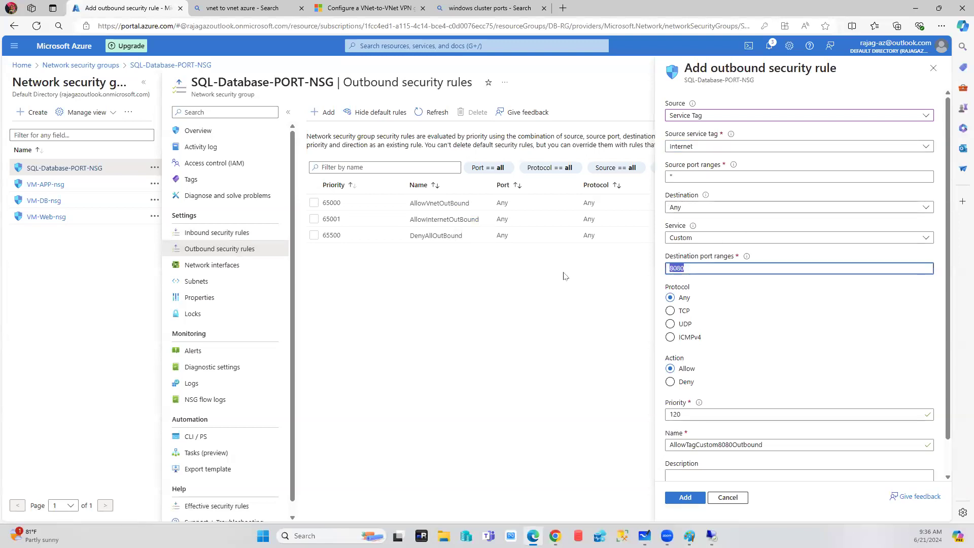
type("*")
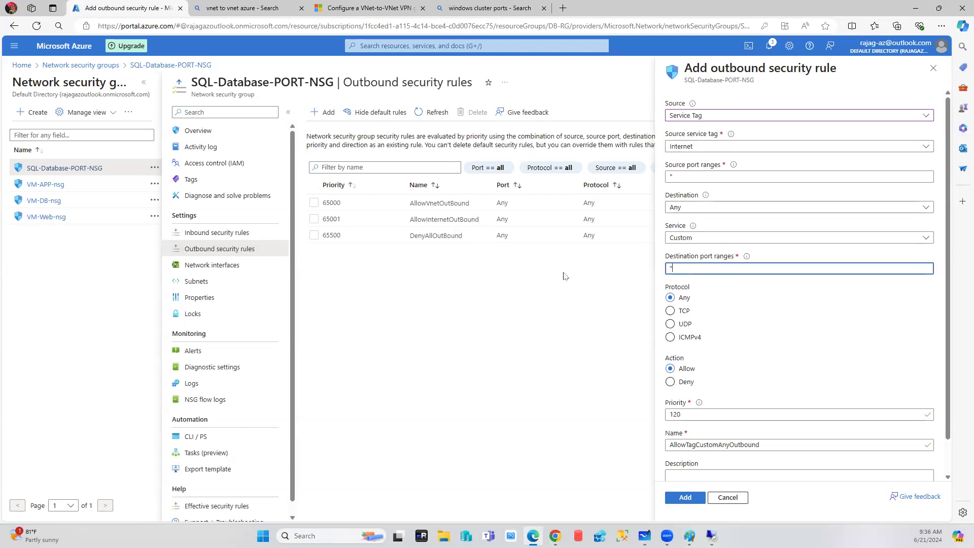
left_click(670, 384)
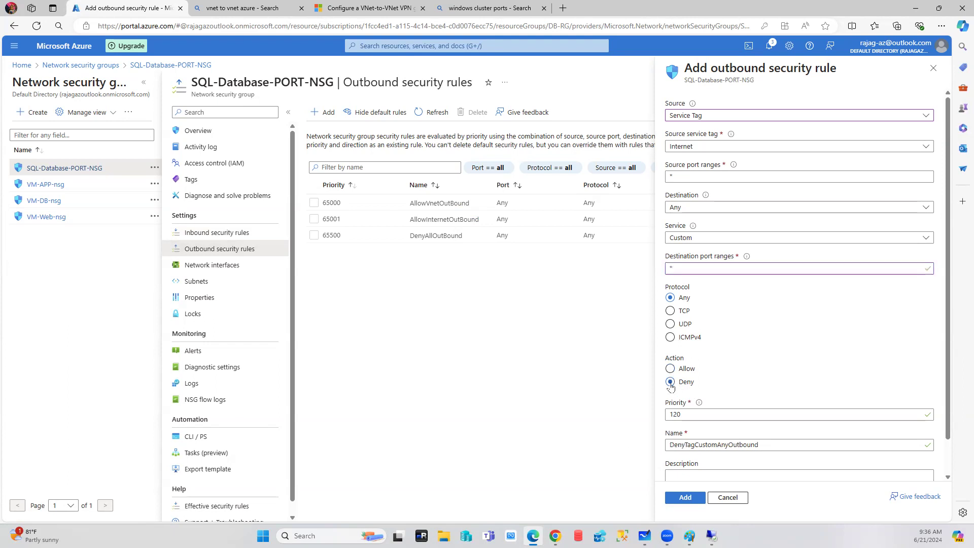
left_click_drag(685, 417, 617, 419)
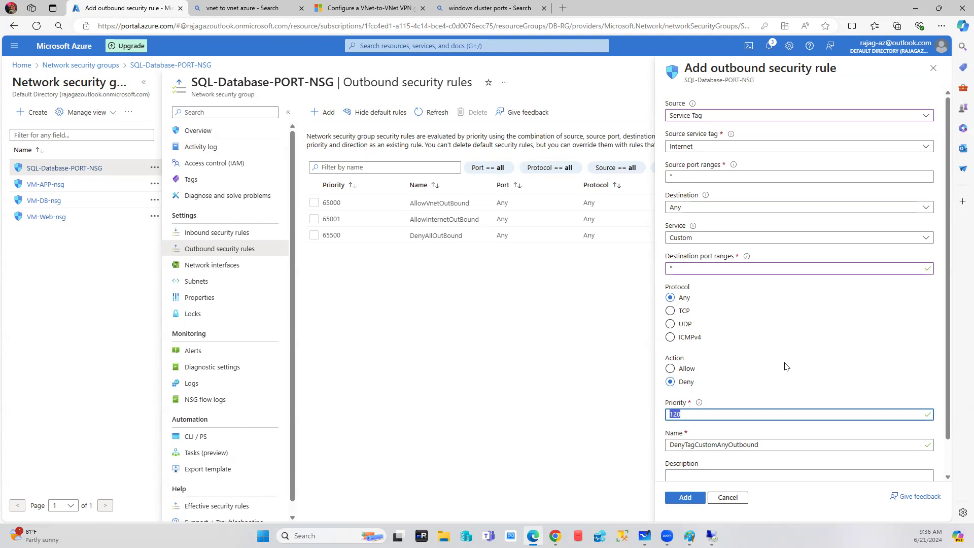
type("100")
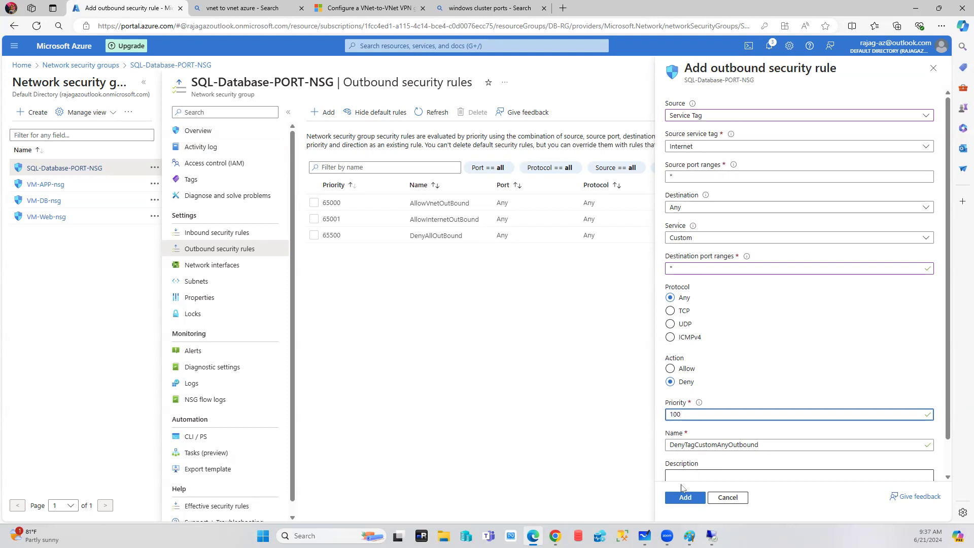
left_click(685, 497)
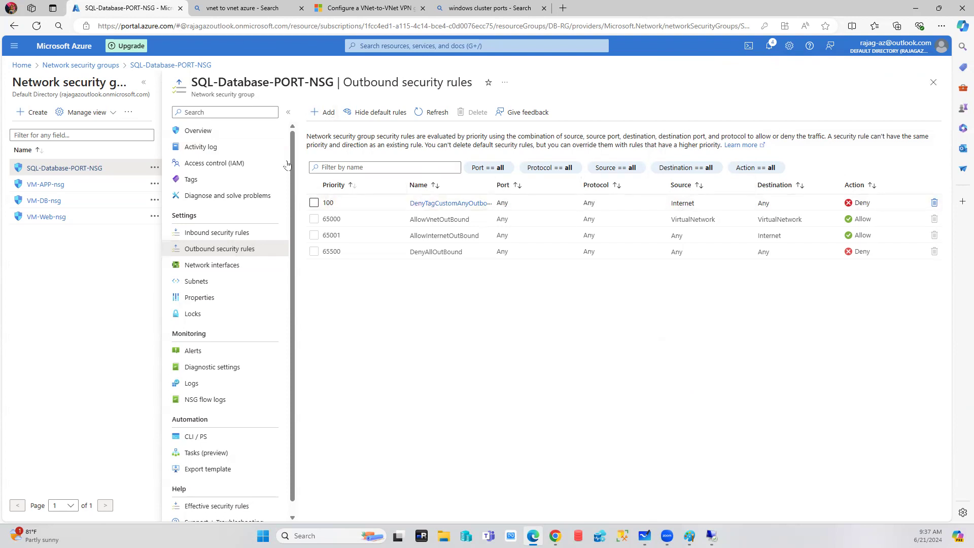
Leave SQL-Database-PORT-NSG's inbound rules view for the Azure Home page.
left_click(216, 233)
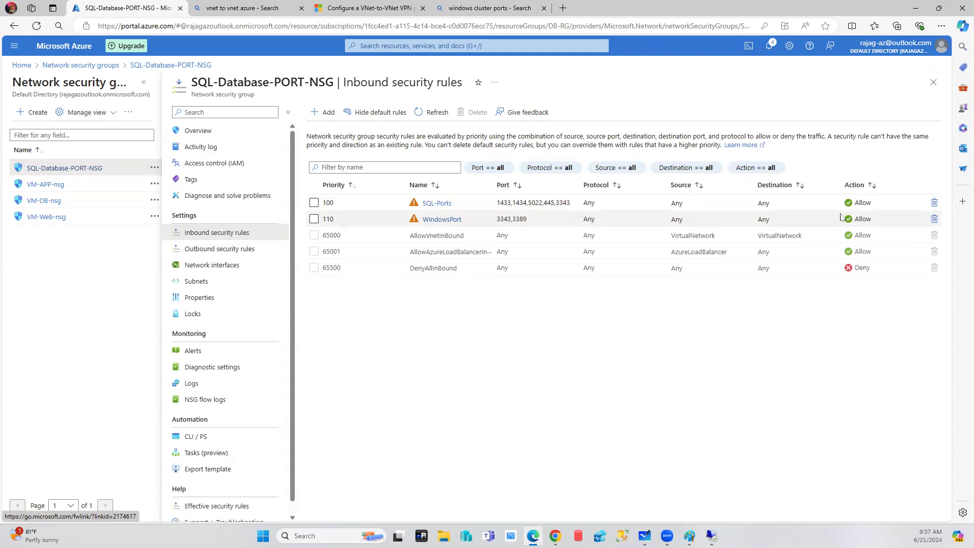
left_click(21, 65)
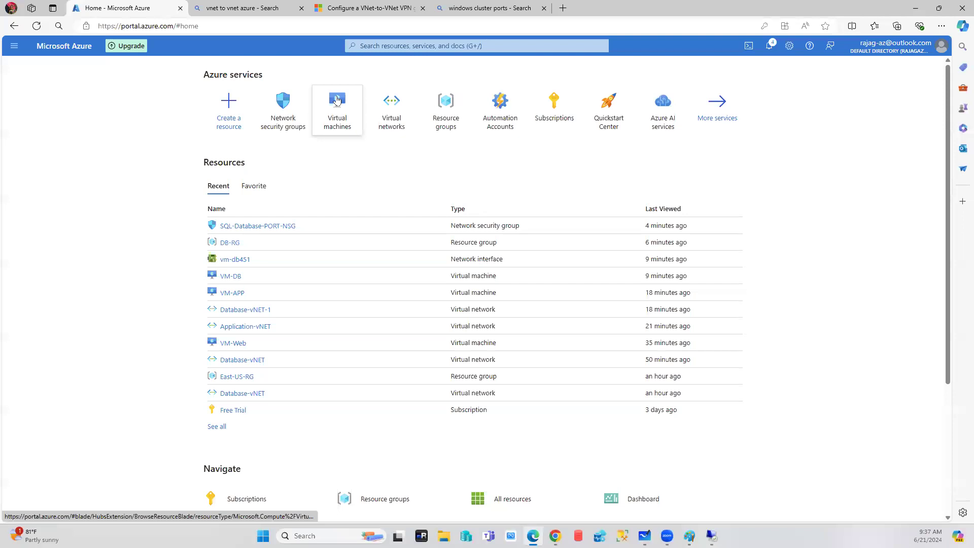
Start creating a new virtual machine and choose its resource group.
left_click(337, 101)
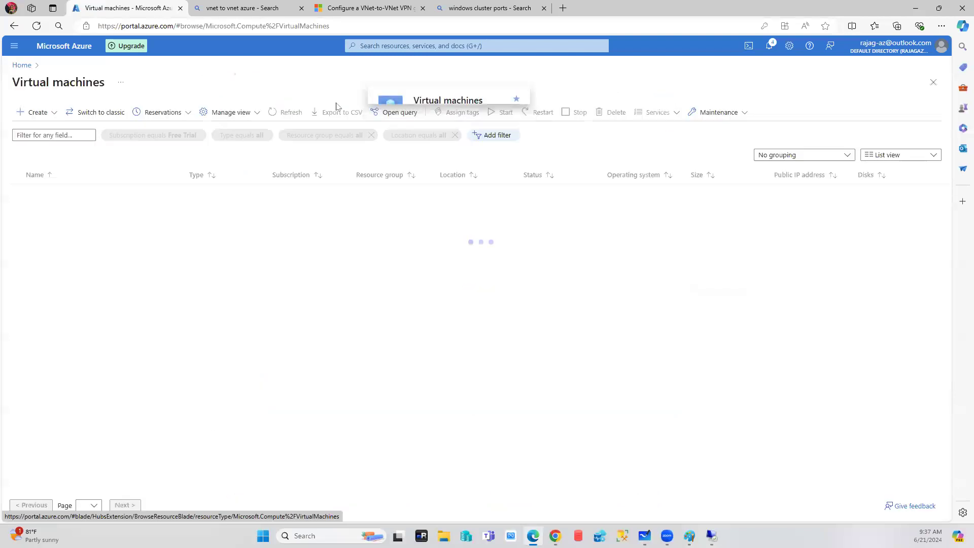
left_click(60, 117)
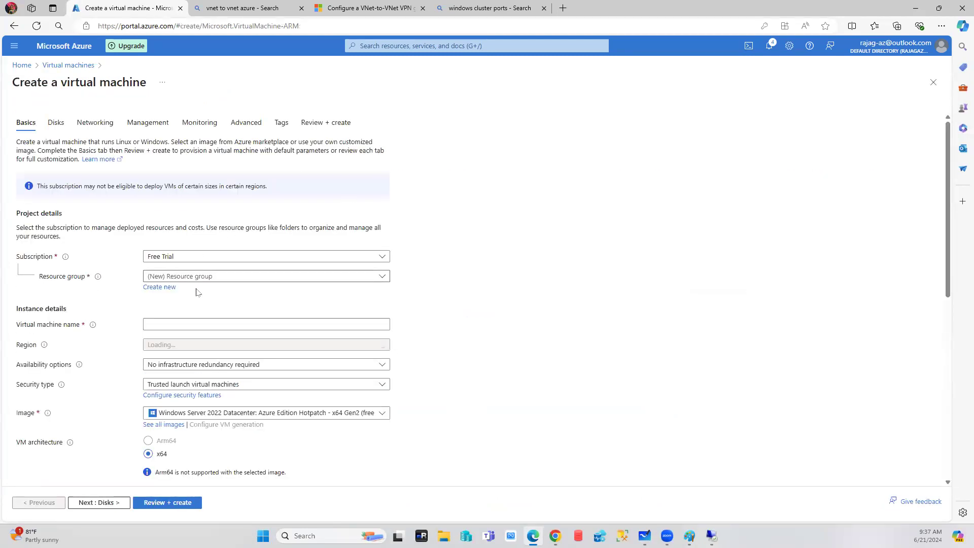
left_click(207, 277)
left_click(161, 313)
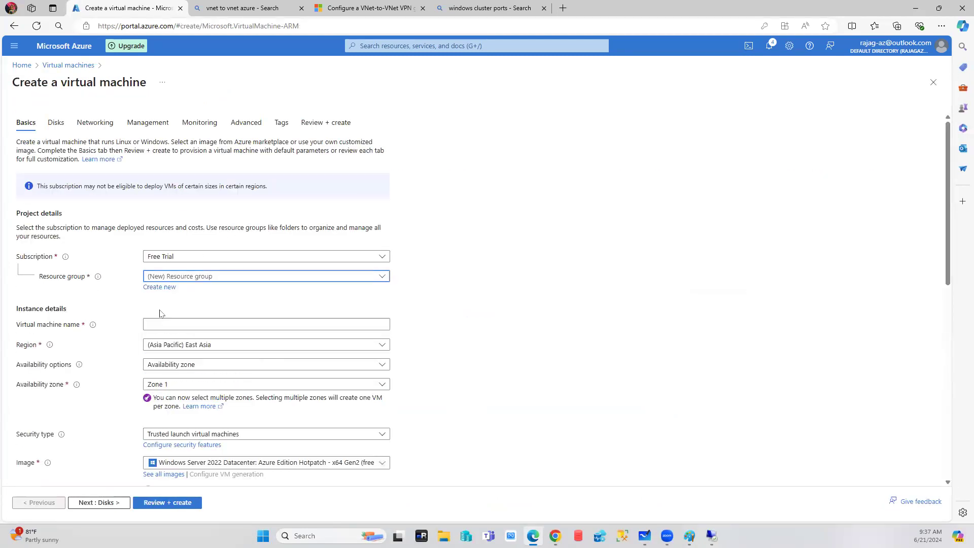
Set the VM's NIC security group to Advanced using SQL-Database-PORT-NSG.
left_click(95, 122)
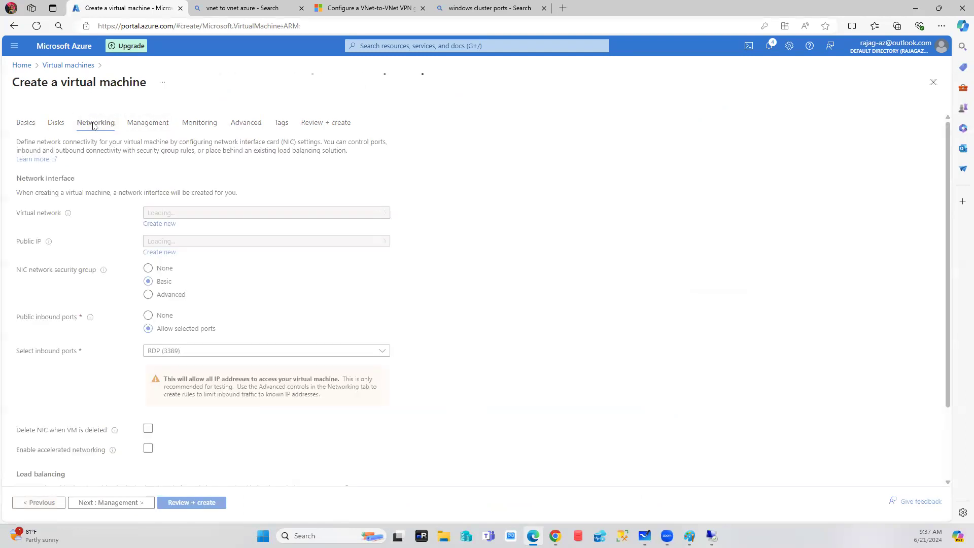
left_click(152, 324)
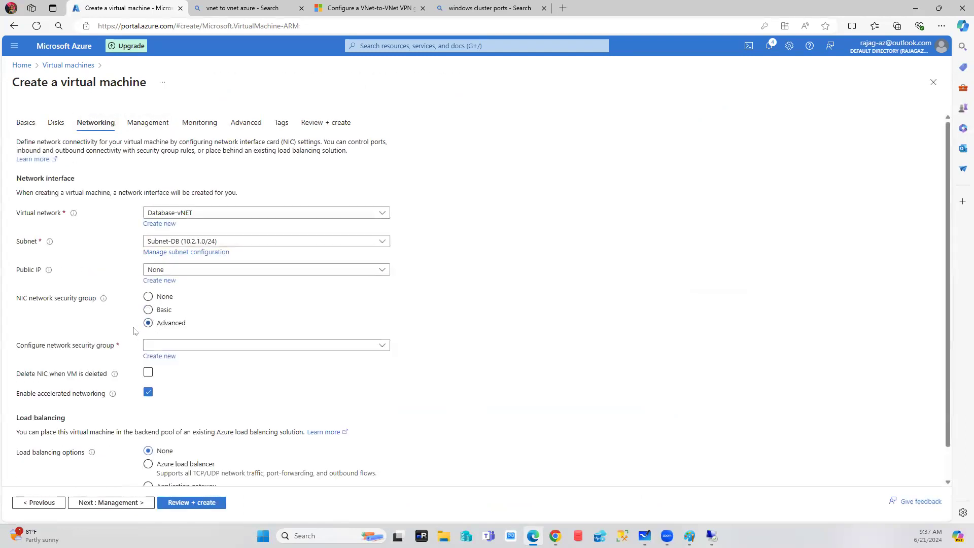
left_click(284, 346)
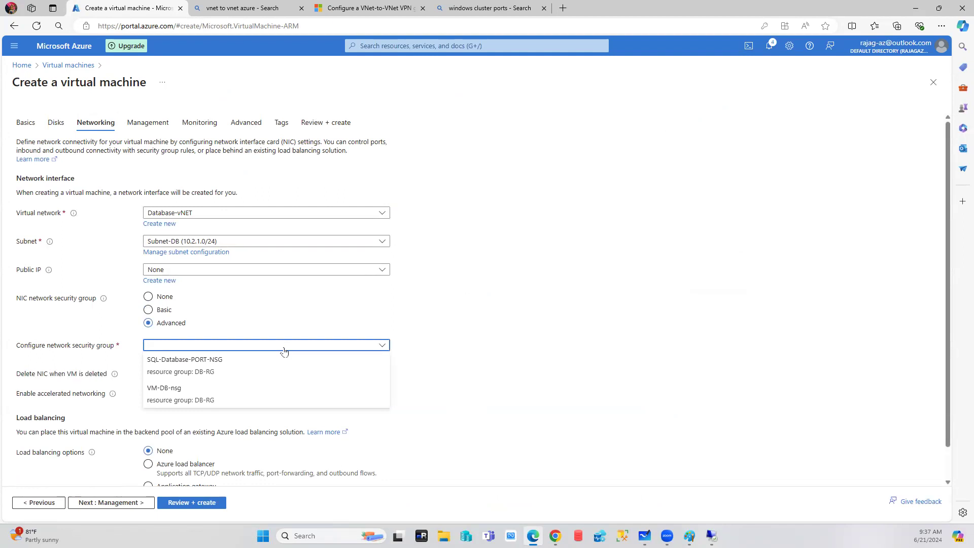
left_click(198, 362)
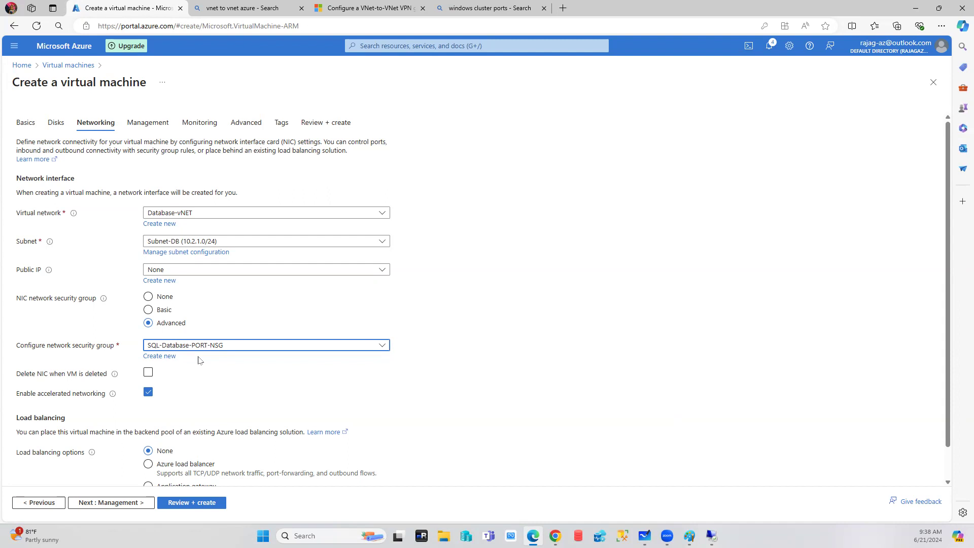
Discard the unsaved VM and open the Network security groups list from Home.
left_click(24, 67)
left_click(526, 82)
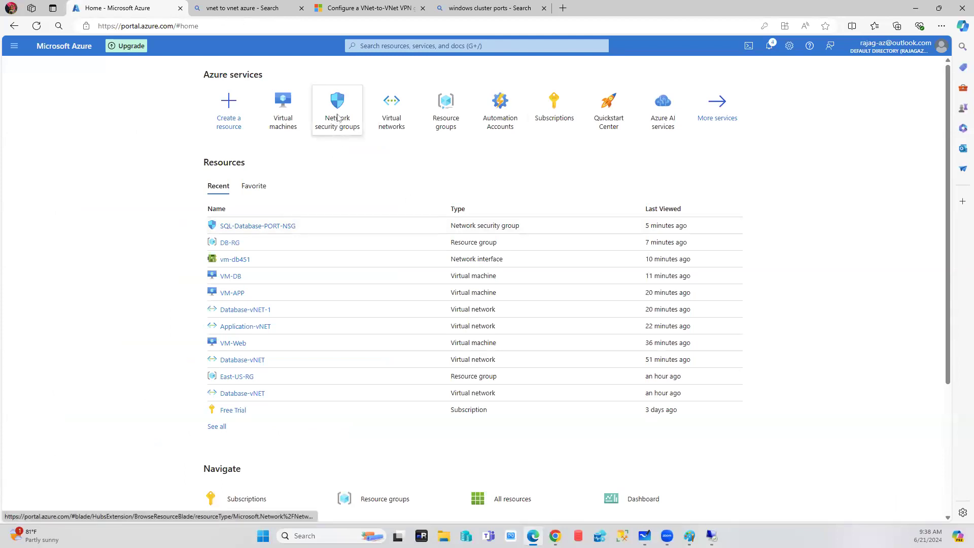
left_click(338, 116)
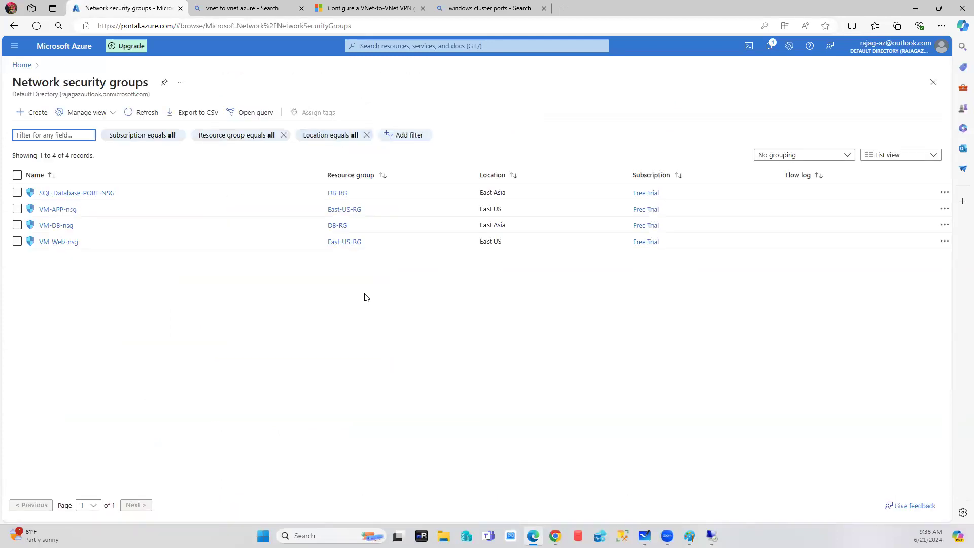